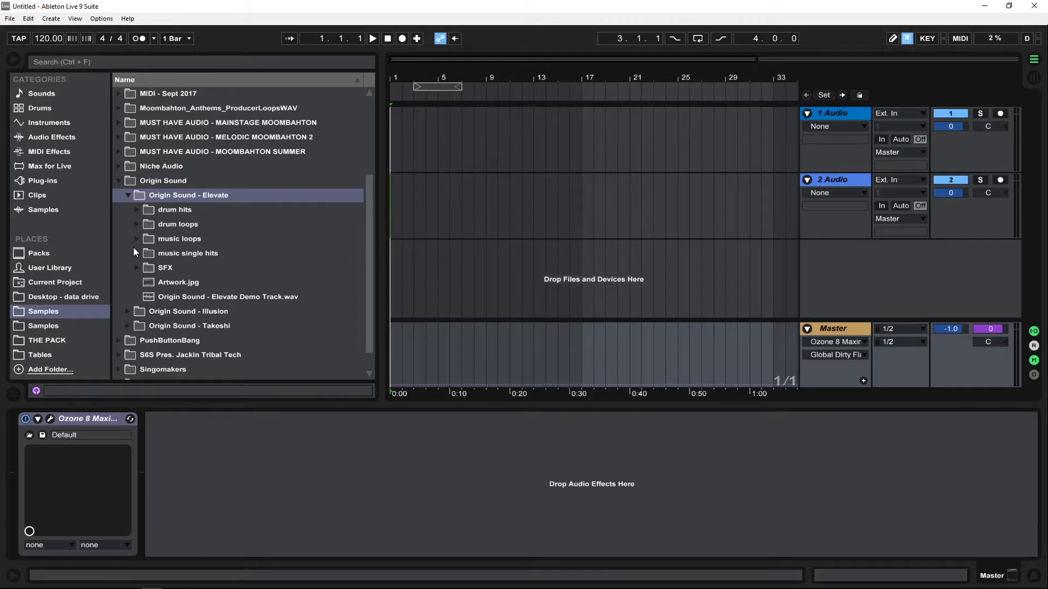
- Browse the Full folder in Origin Sound - Elevate's drum loops and preview OS_ELV_115_Drum Loop 1 (Full).wav
click(137, 224)
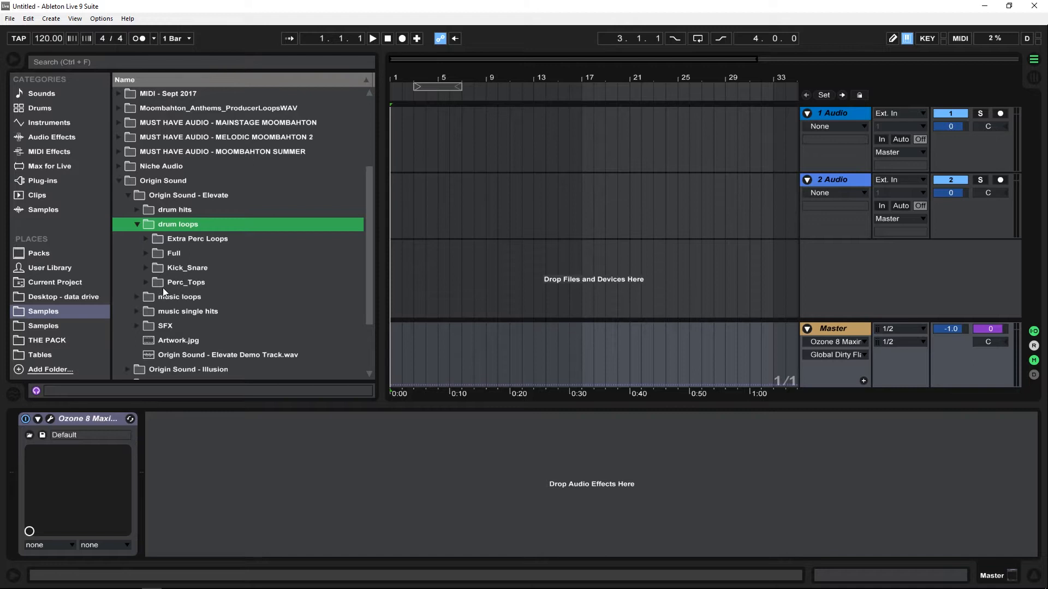
click(145, 253)
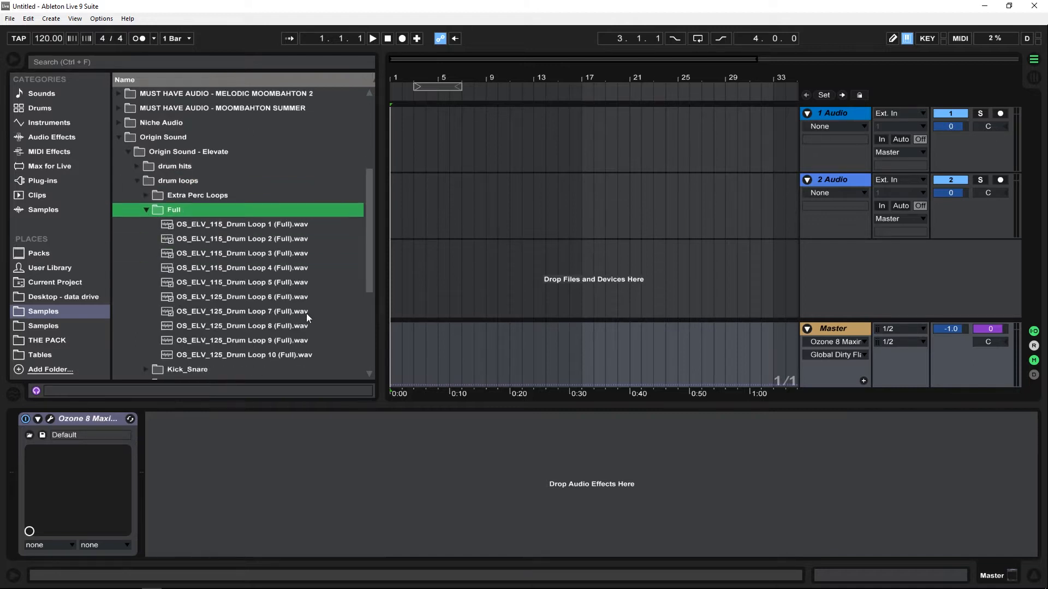
click(147, 211)
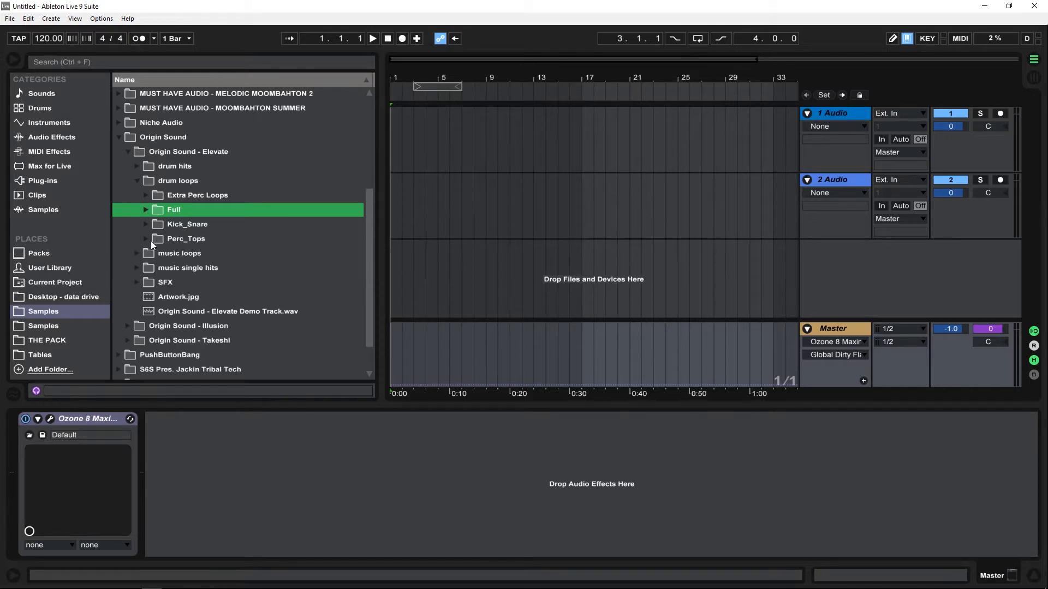
click(147, 211)
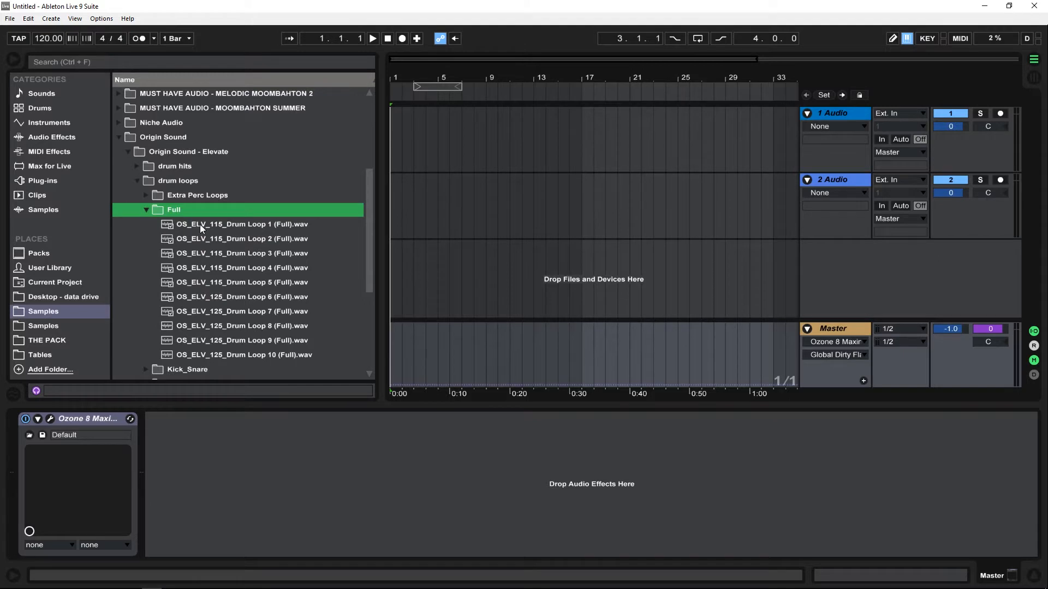
click(226, 229)
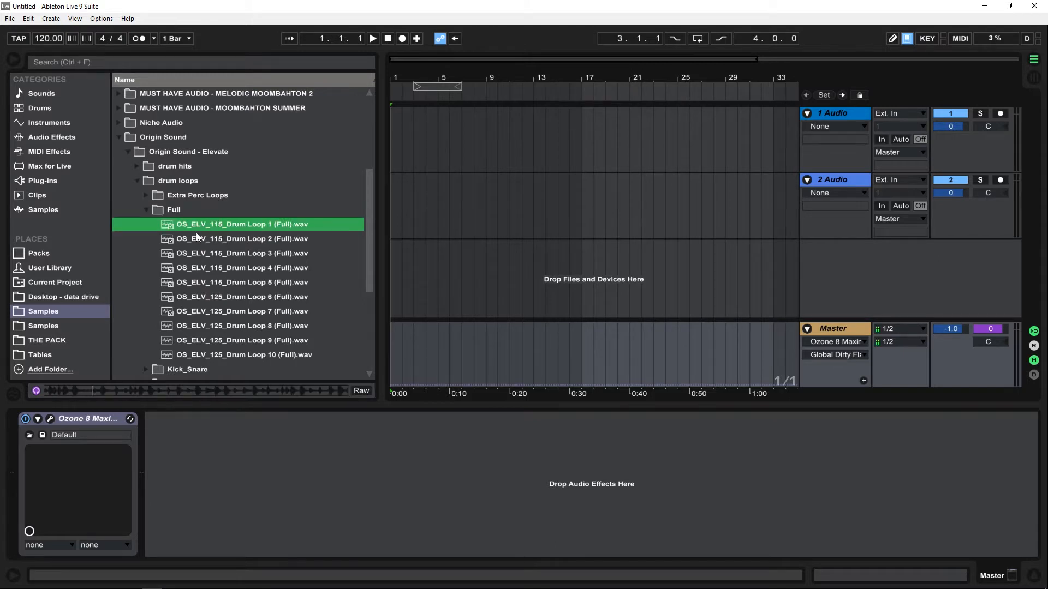
- Preview the Kick_Snare and Perc_Tops versions of OS_ELV_115_Drum Loop 1 in their respective folders
click(146, 210)
click(147, 224)
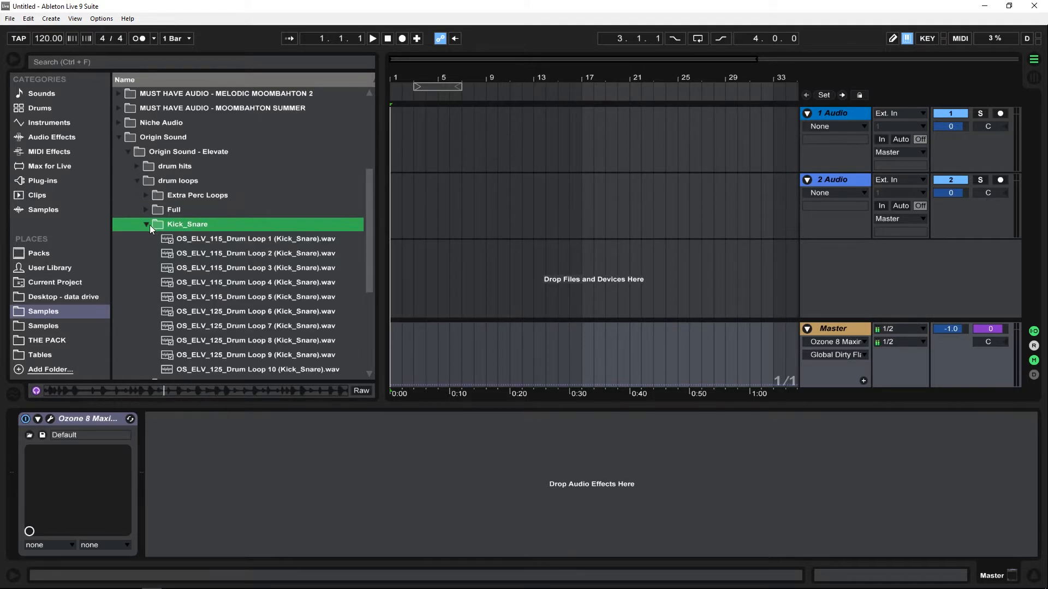
click(180, 240)
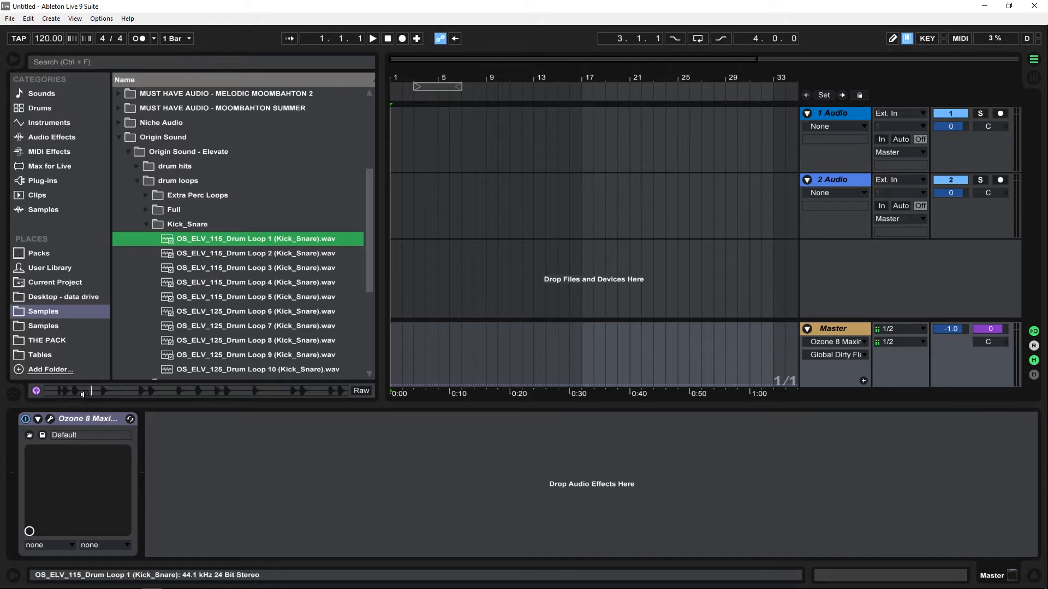
click(148, 225)
click(146, 238)
click(178, 253)
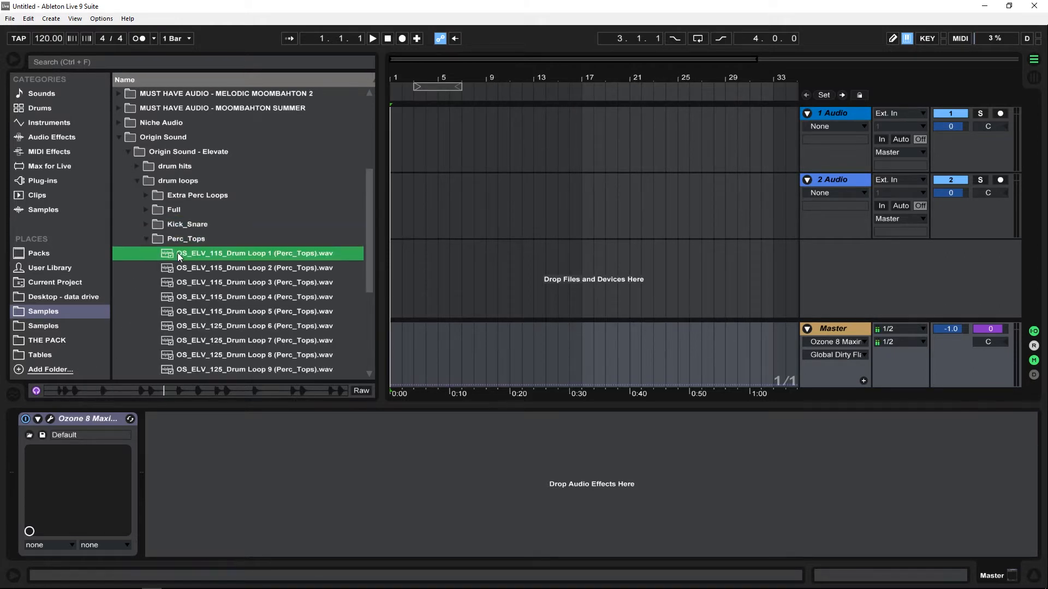
click(182, 236)
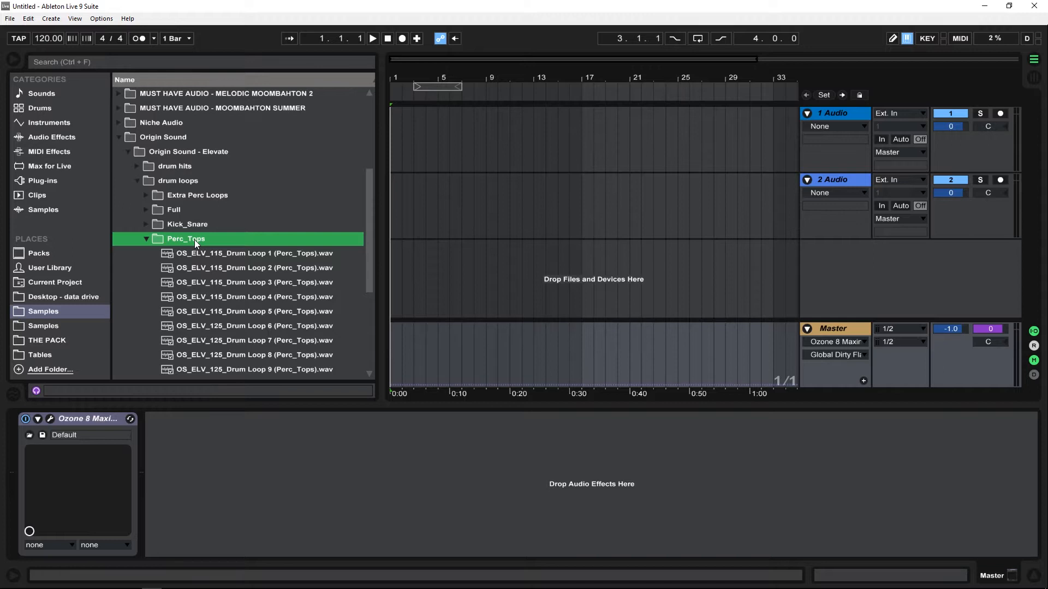
- Audition several Full drum loops and place OS_ELV_125_Drum Loop 6 (Full).wav at the start of track 1 Audio
click(146, 210)
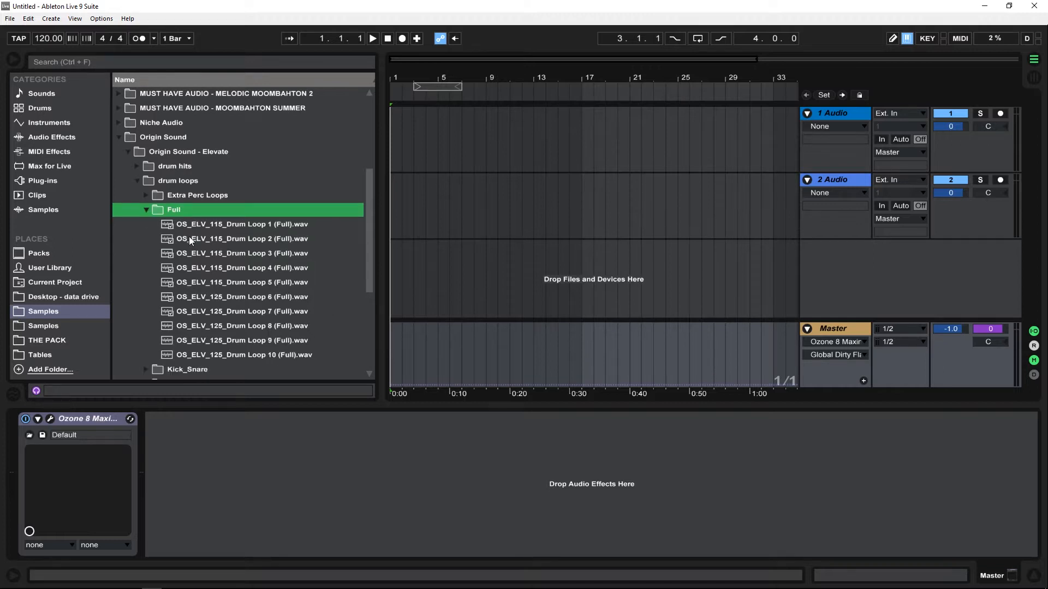
click(200, 267)
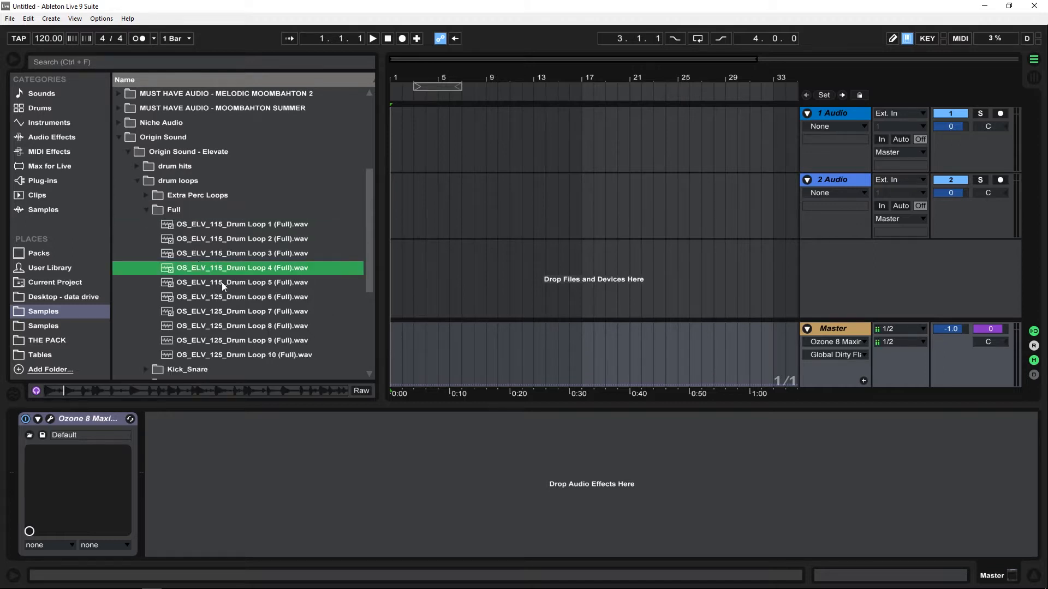
click(222, 282)
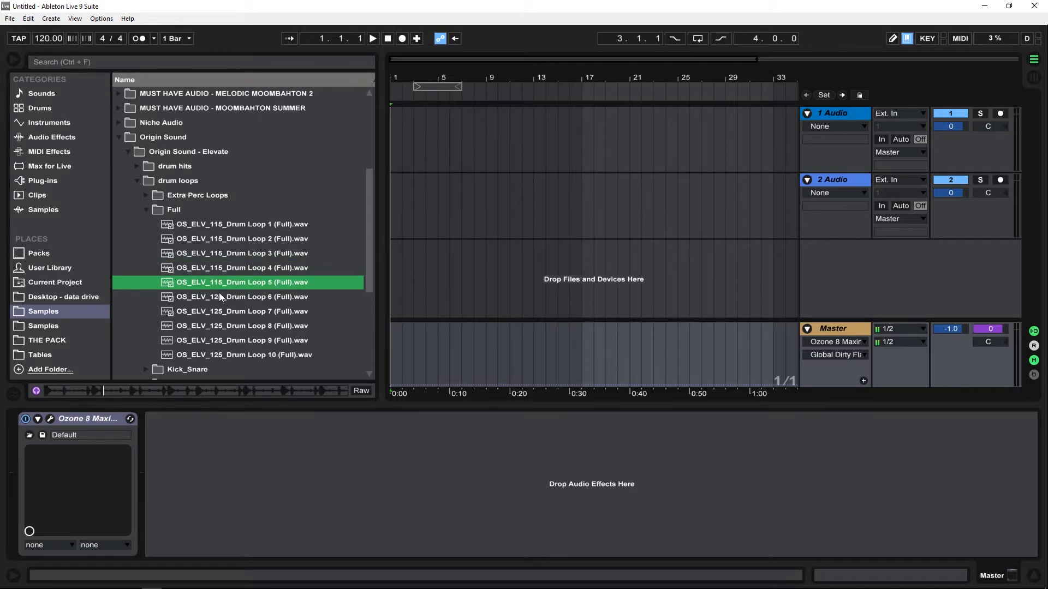
click(218, 313)
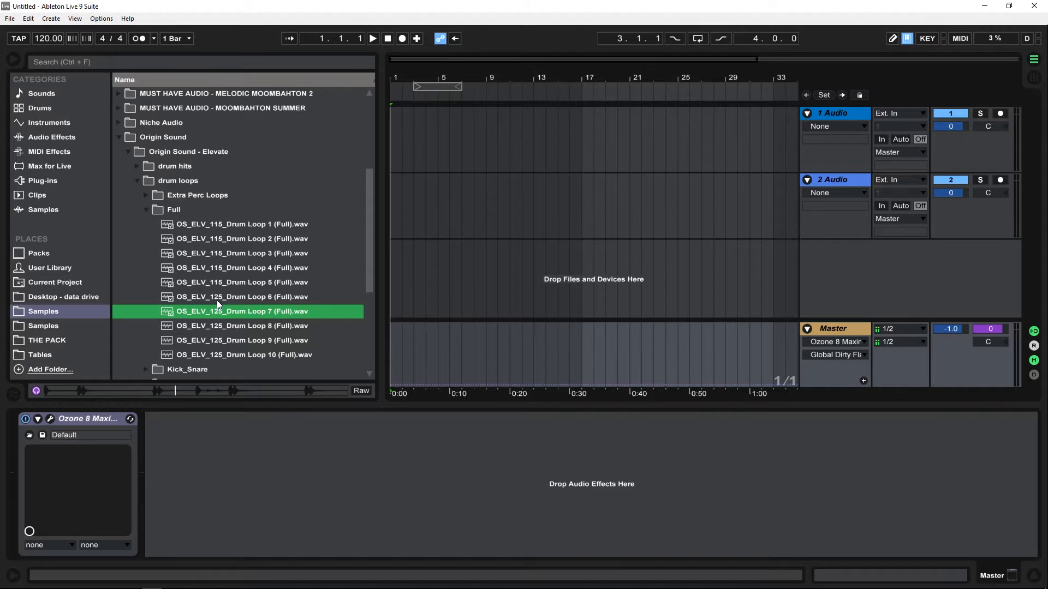
click(218, 300)
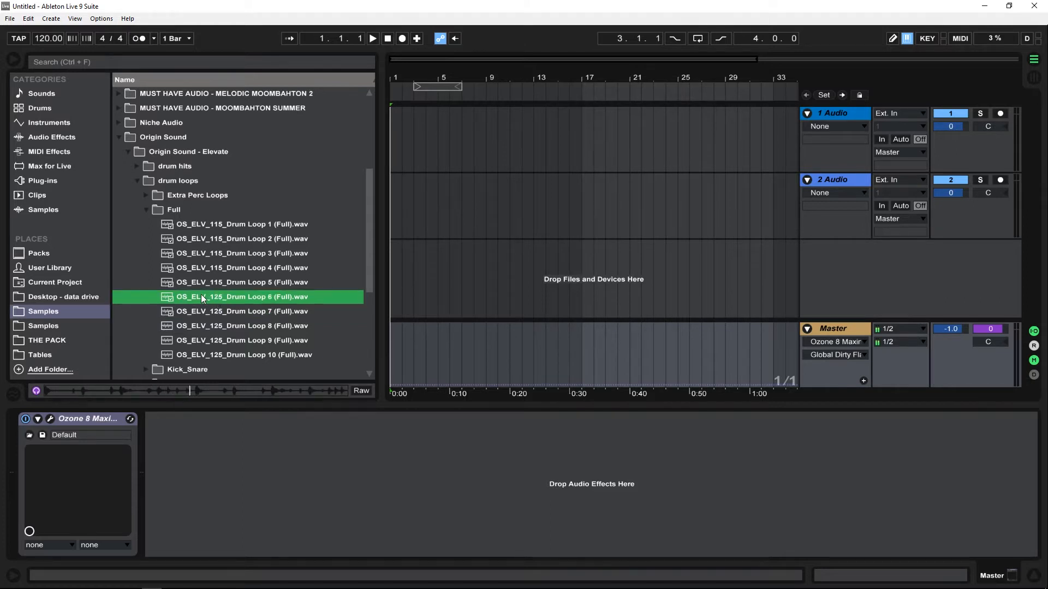
drag(201, 296, 404, 139)
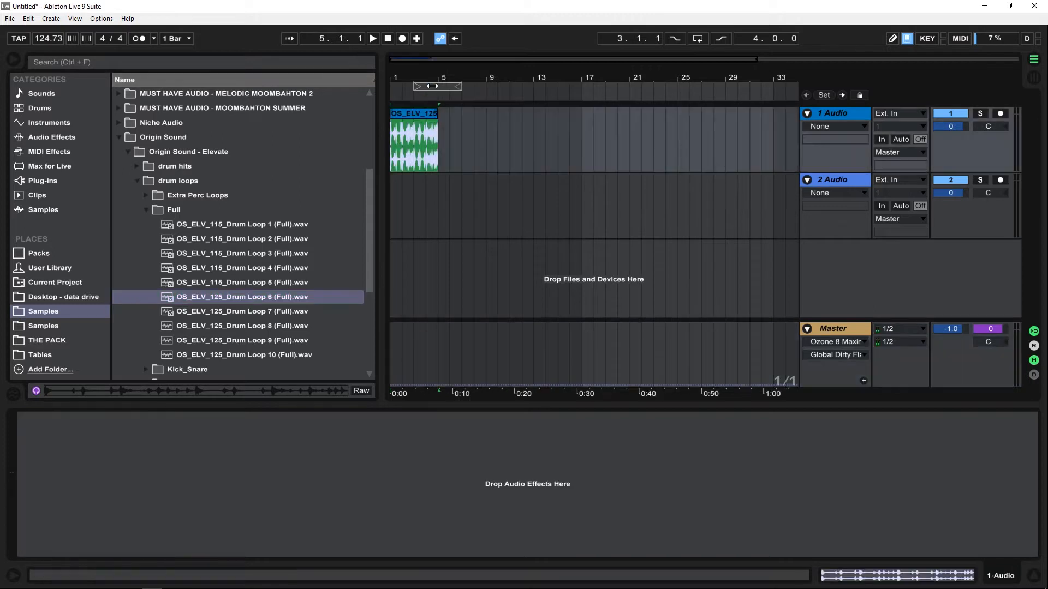
- Move the four-bar loop region to start at bar 1, enable looping and listen to the drum clip
drag(432, 86, 408, 86)
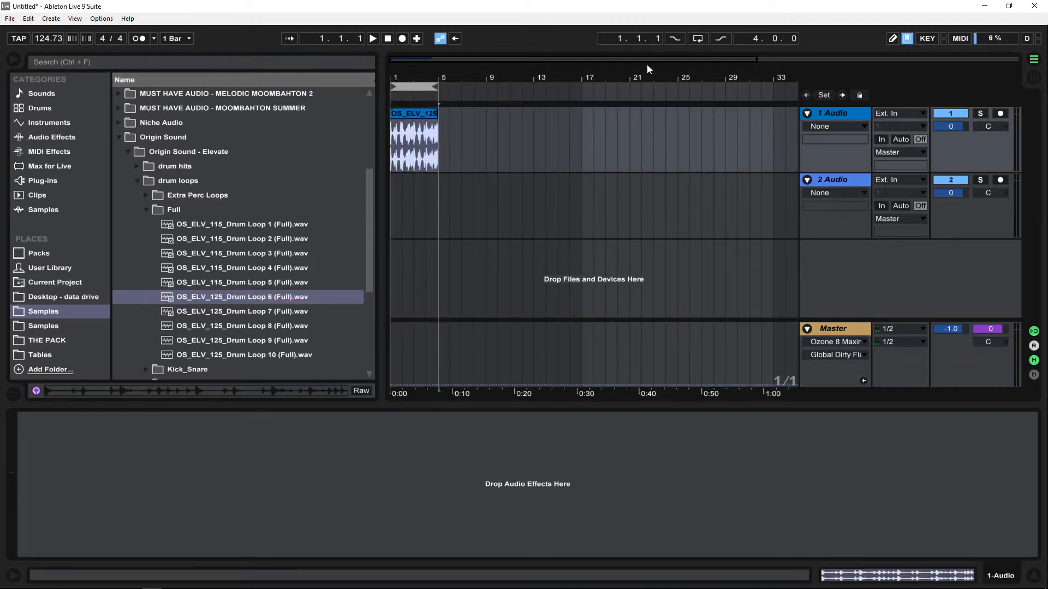
click(697, 38)
key(space)
drag(421, 77, 485, 77)
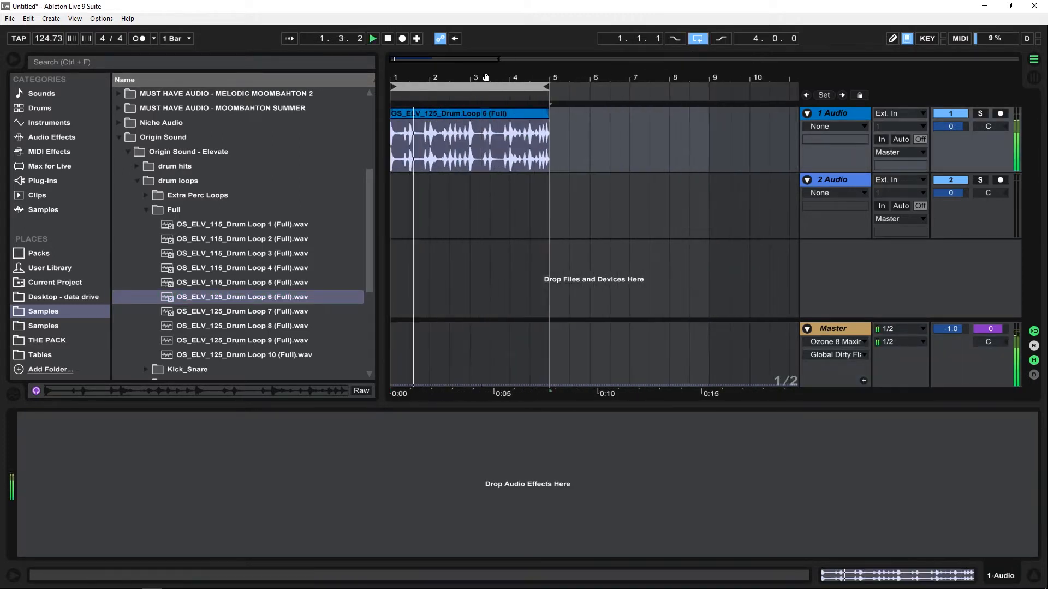
click(440, 113)
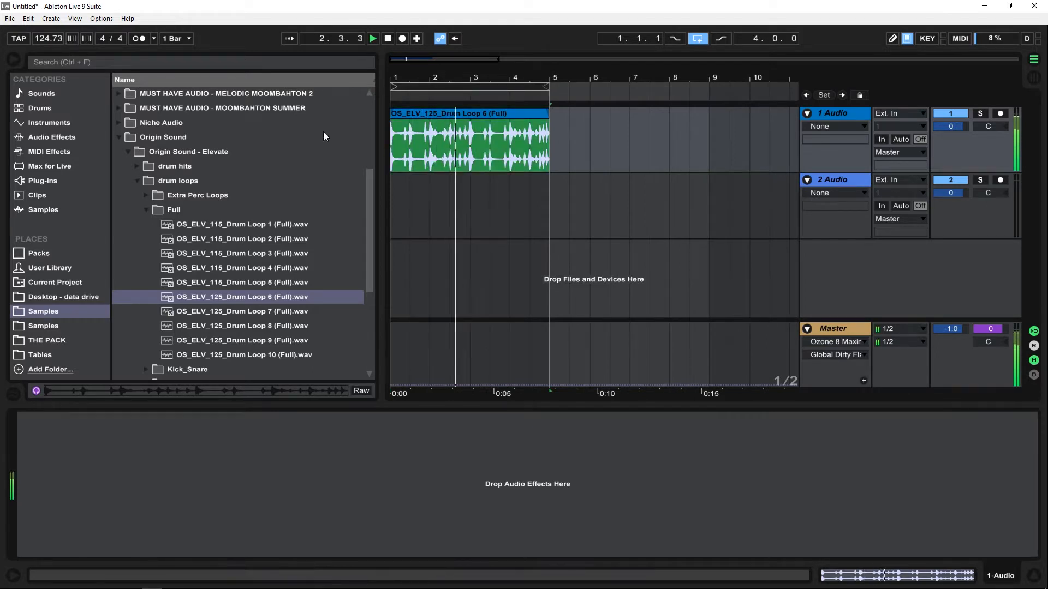
key(space)
- Set the project tempo to 118 BPM and play back the drum loop
drag(41, 39, 41, 48)
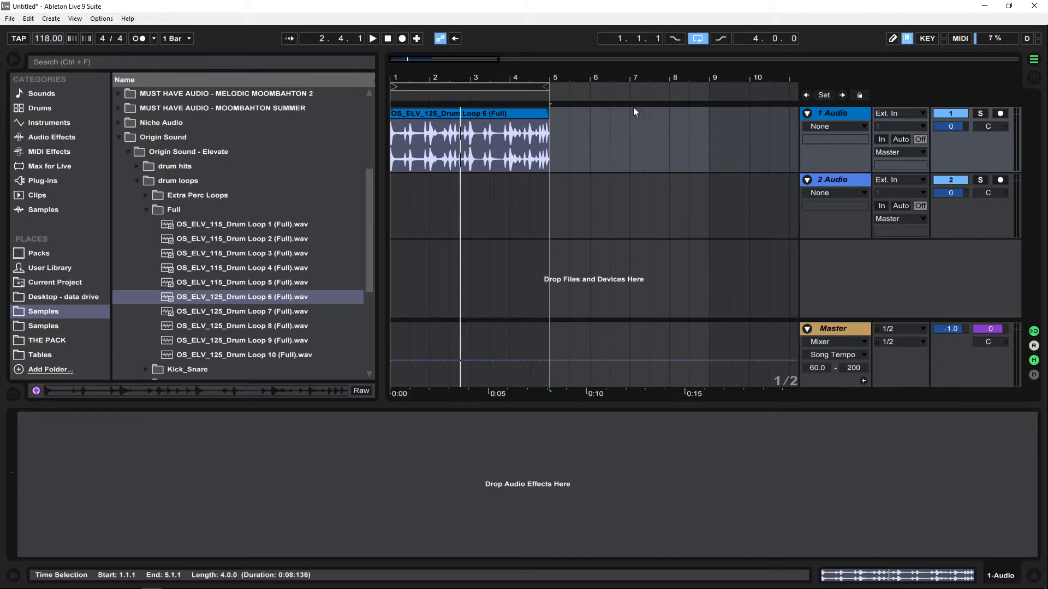
key(space)
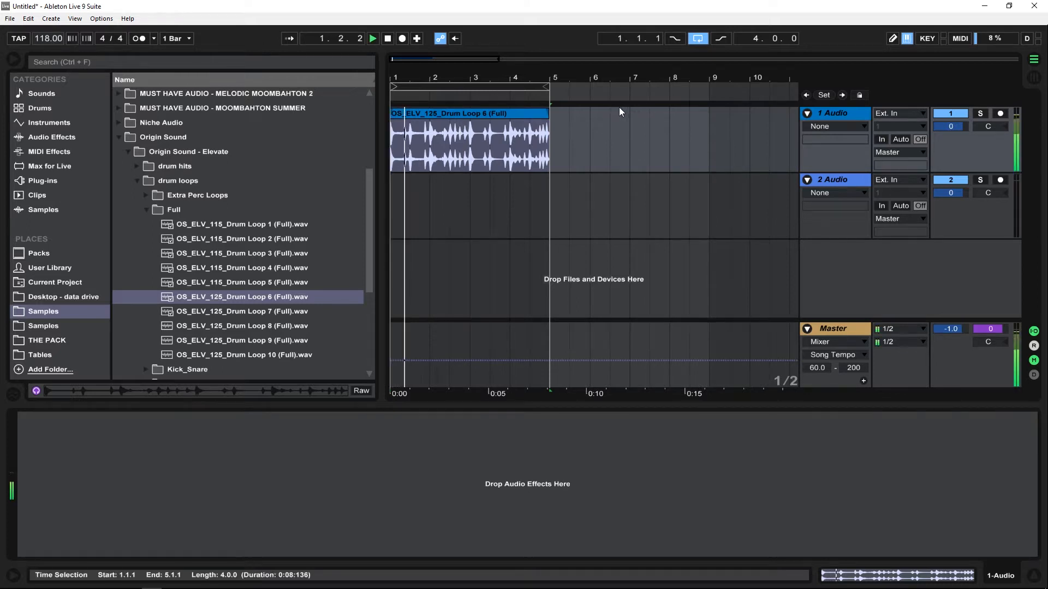
click(501, 115)
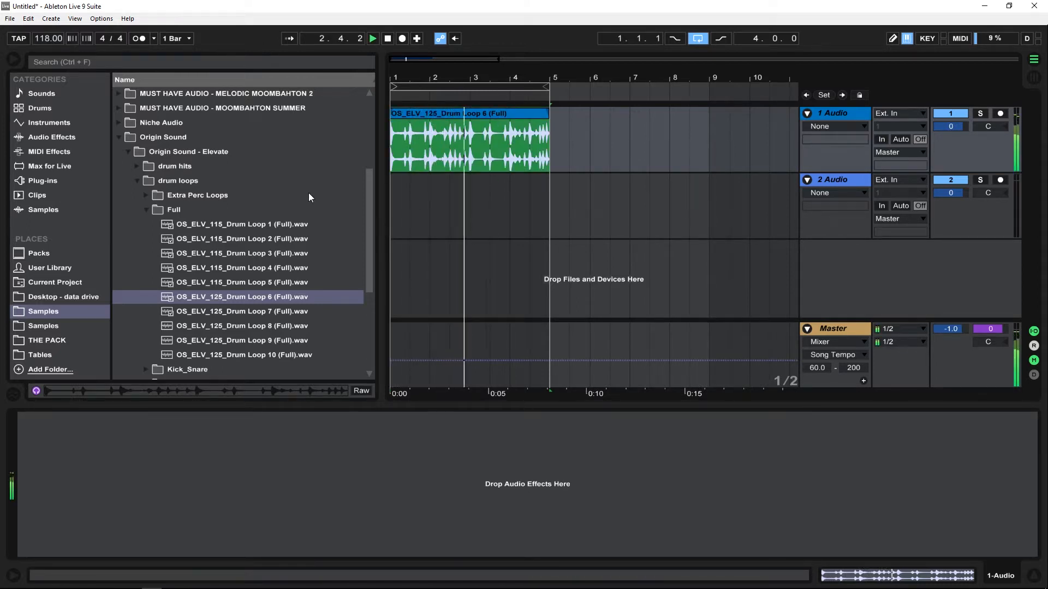
- Preview OS_ELV_115_Gmin_Clarity Chords (Intro).wav from the Chords music loops and place it at the start of track 2 Audio
click(146, 209)
click(136, 182)
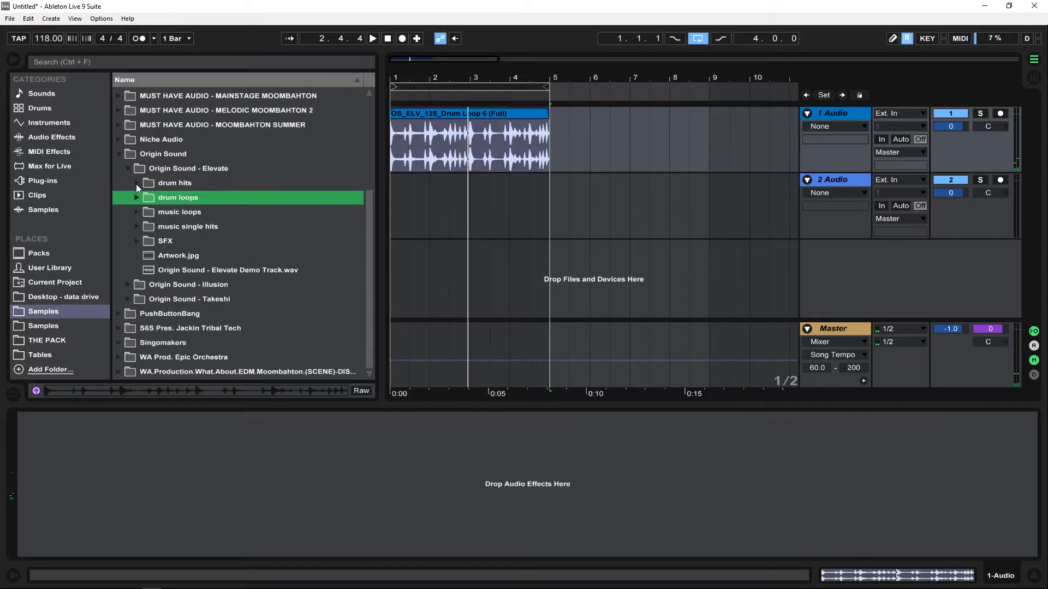
click(137, 213)
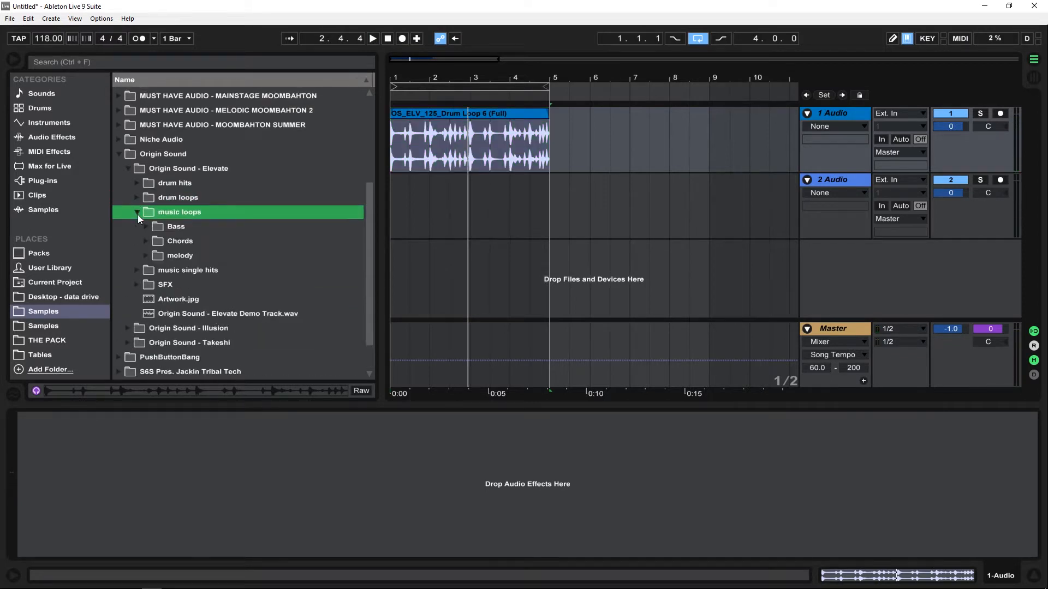
click(148, 201)
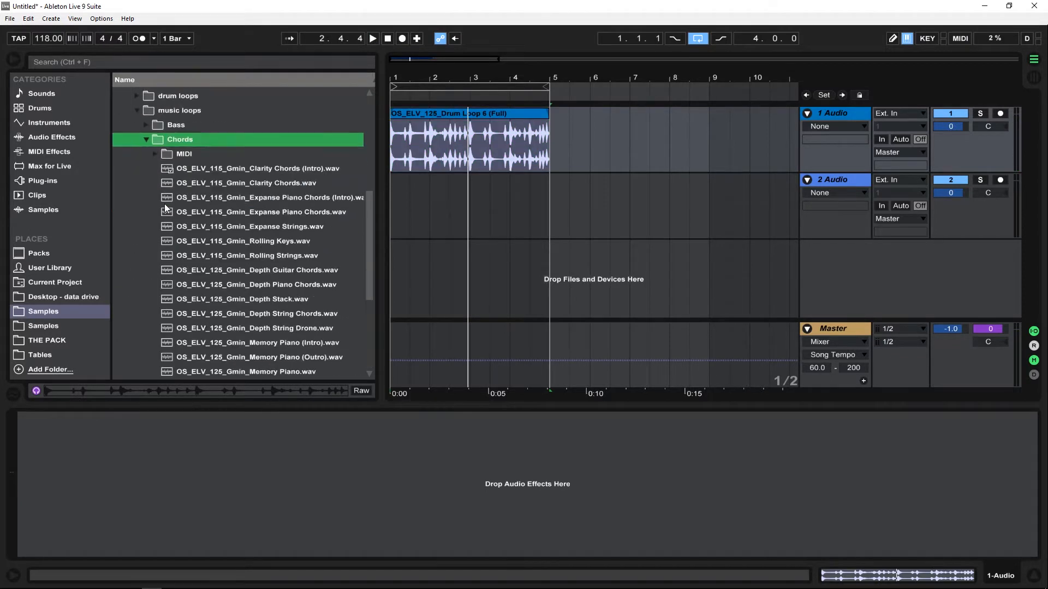
click(200, 174)
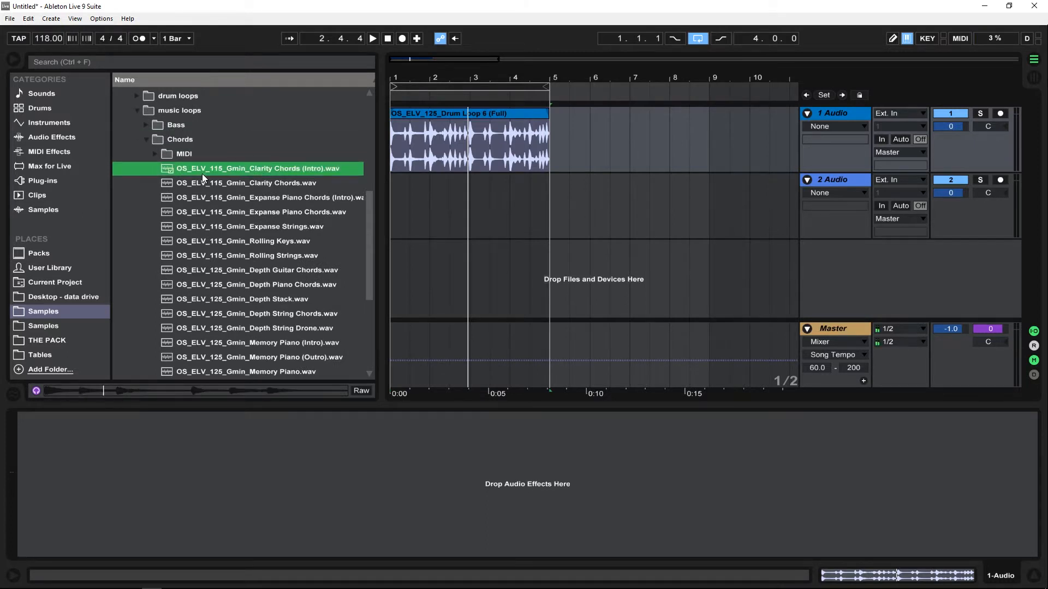
drag(187, 173, 414, 210)
- Extend the drum clip and the loop region to bar 9, matching the chords clip, and start playback
drag(550, 118, 708, 117)
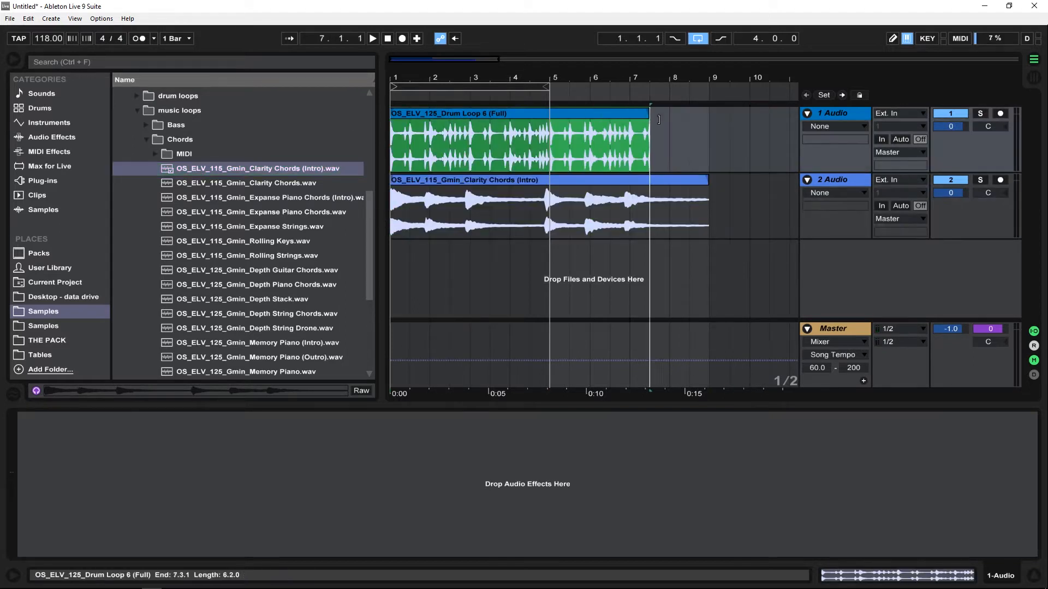
drag(551, 93, 708, 88)
key(space)
- Set the 2 Audio track's volume to -3.0 dB and fold the 1 Audio track
drag(959, 205, 959, 215)
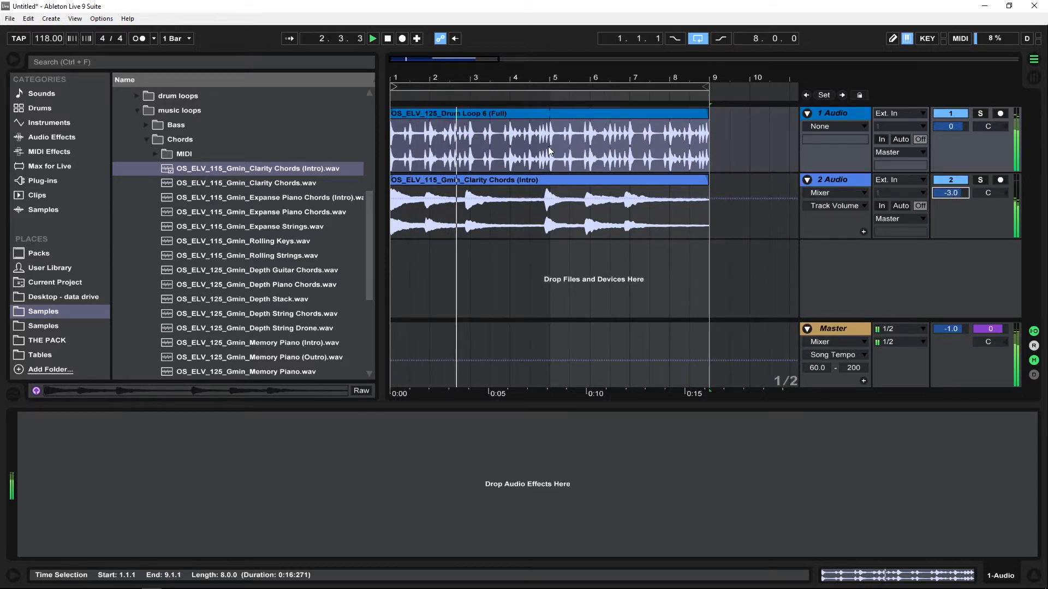
click(806, 114)
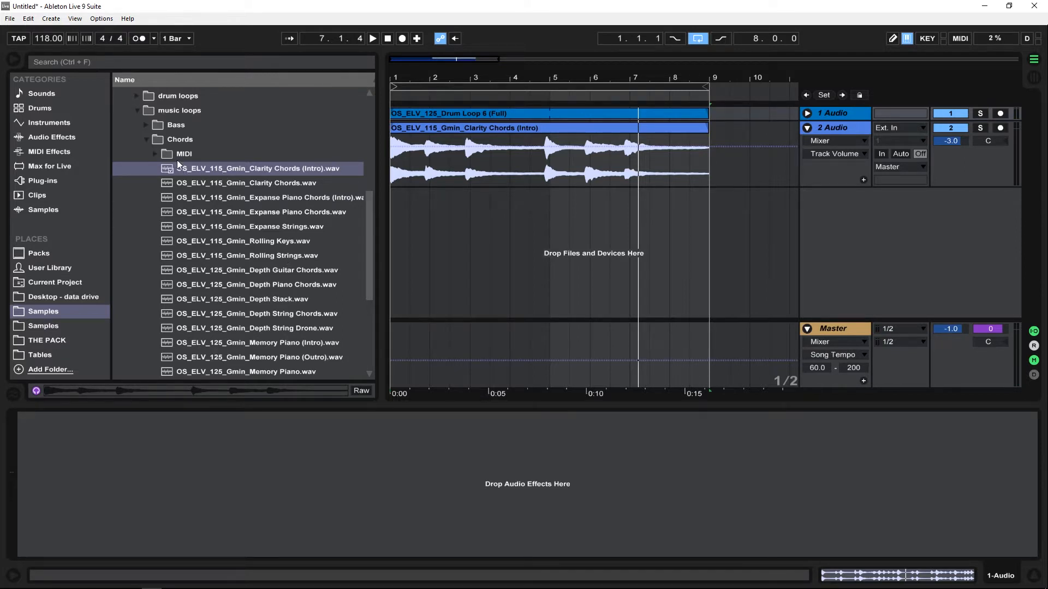
- Preview OS_ELV_115_Gmin_Clarity Chords (Intro).mid from the Chords MIDI folder and collapse that folder
click(156, 153)
click(207, 169)
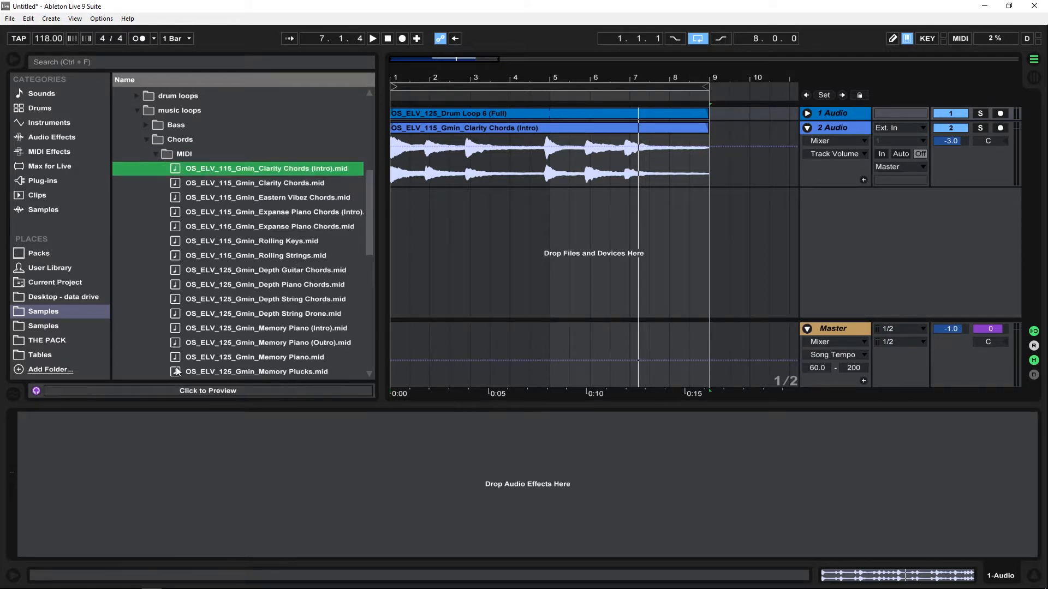
click(208, 390)
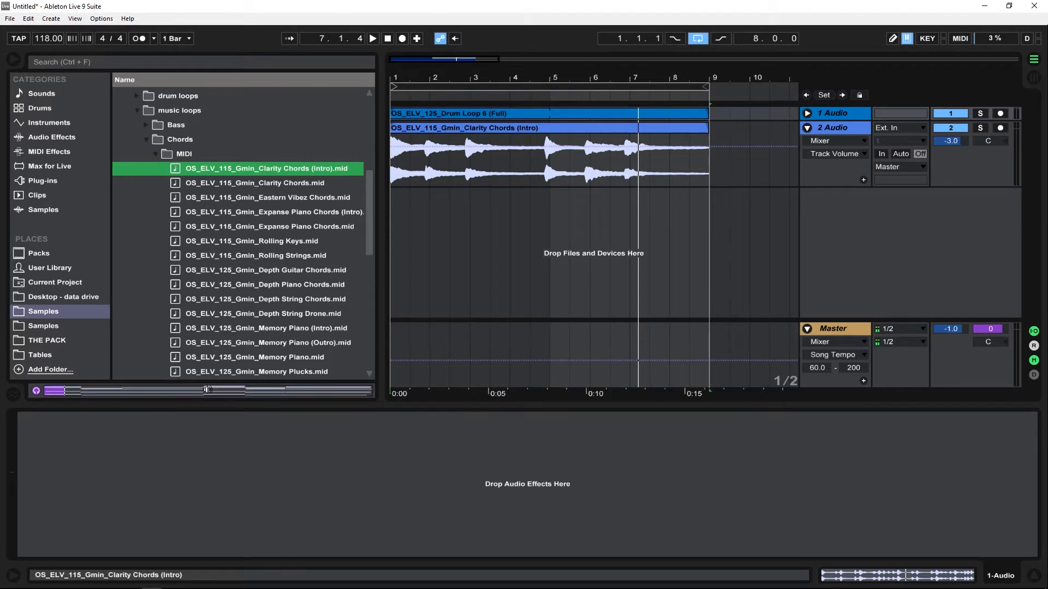
click(183, 142)
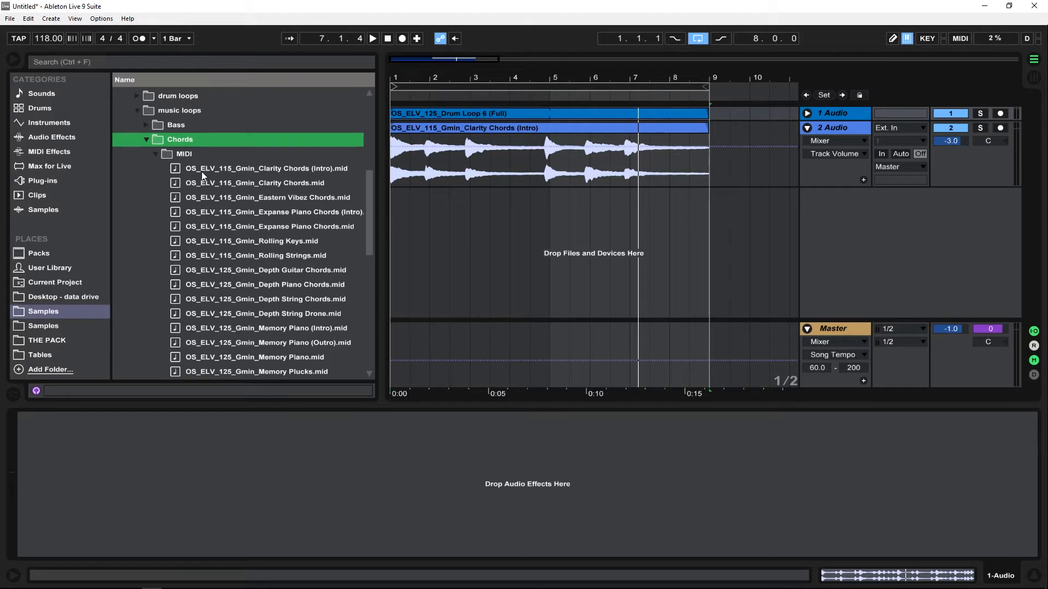
click(158, 154)
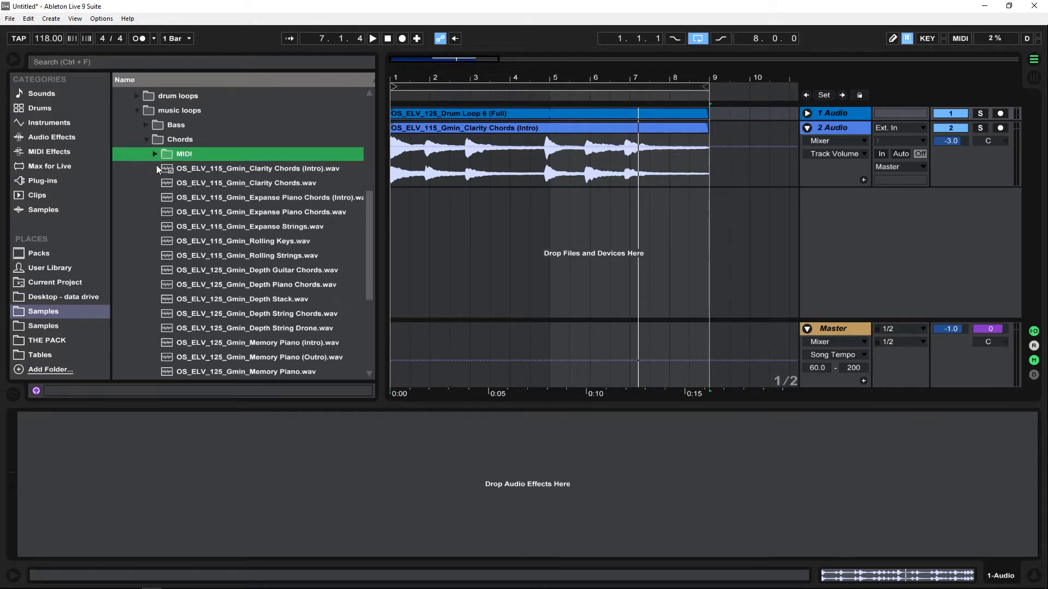
- Open the melody folder in music loops and preview the Clarity Delay Lead, Clarity Guitar Lead, Clarity Drone and Expanse Plucks loops
click(148, 140)
click(145, 210)
scroll(148, 209, down, 1)
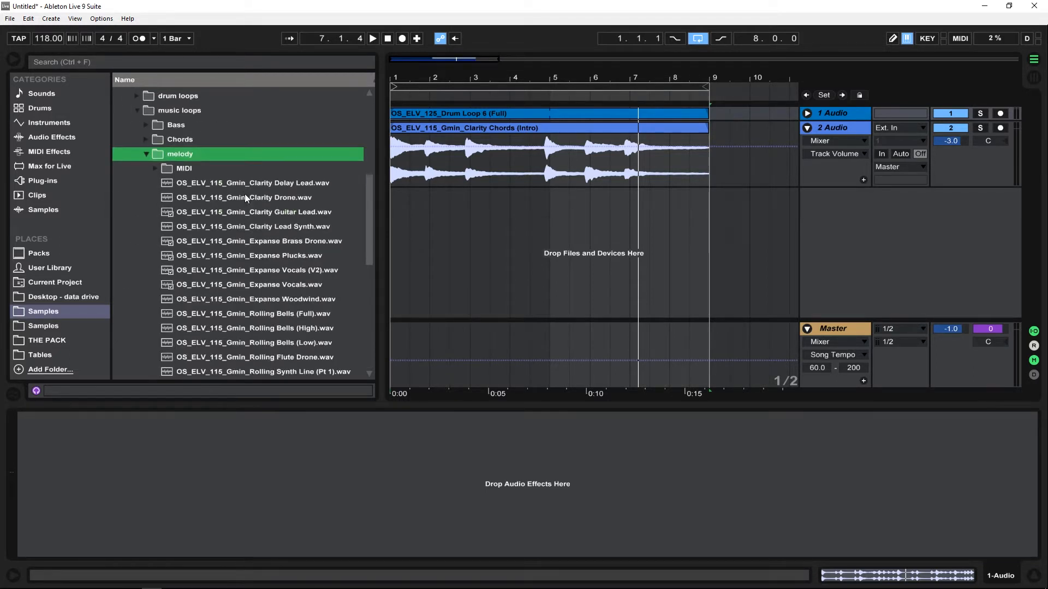
click(244, 184)
click(214, 213)
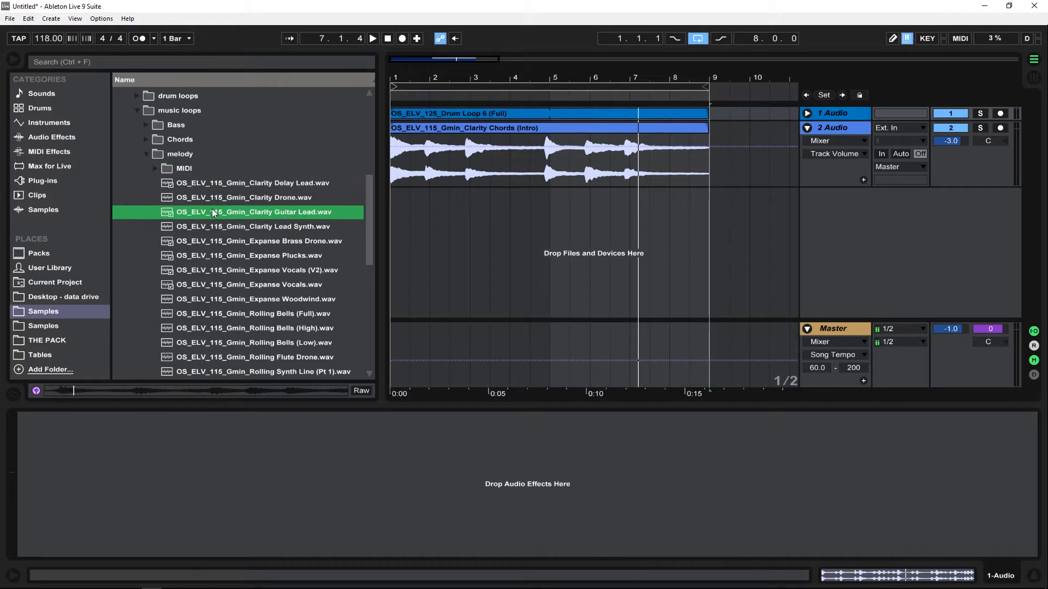
click(215, 198)
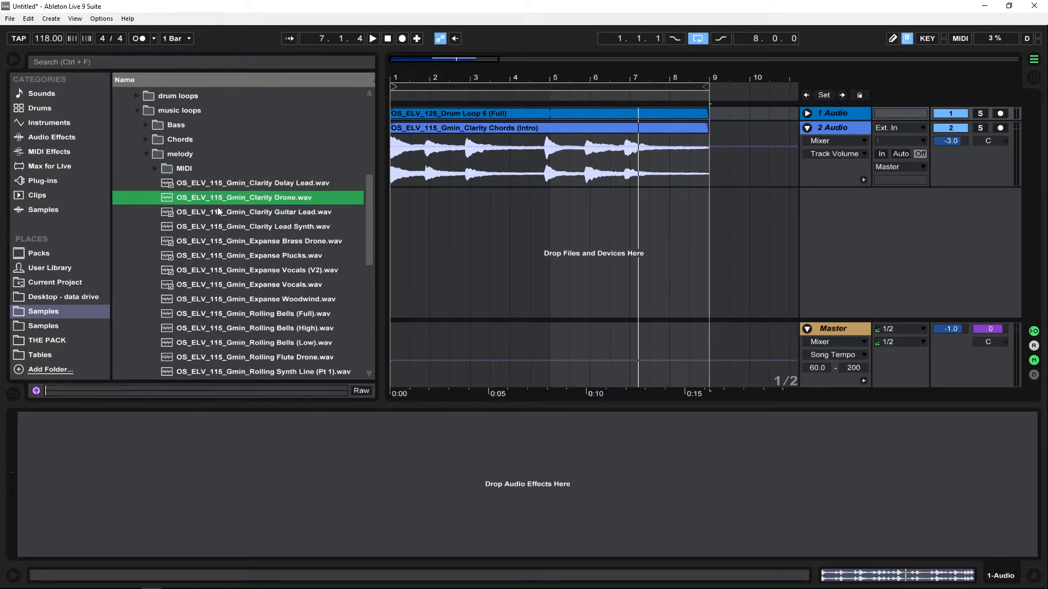
click(248, 255)
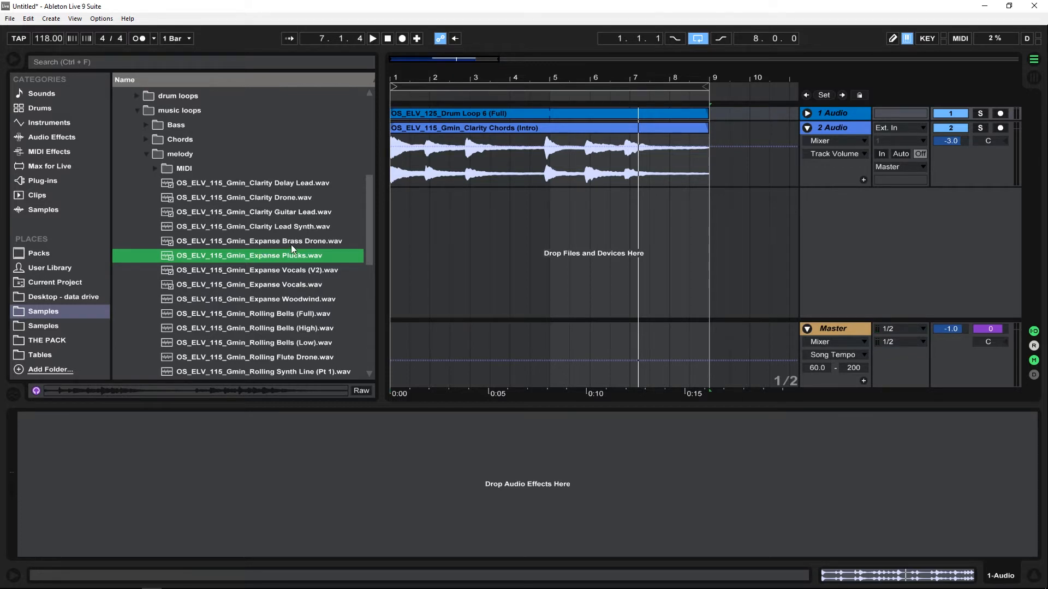
right_click(250, 259)
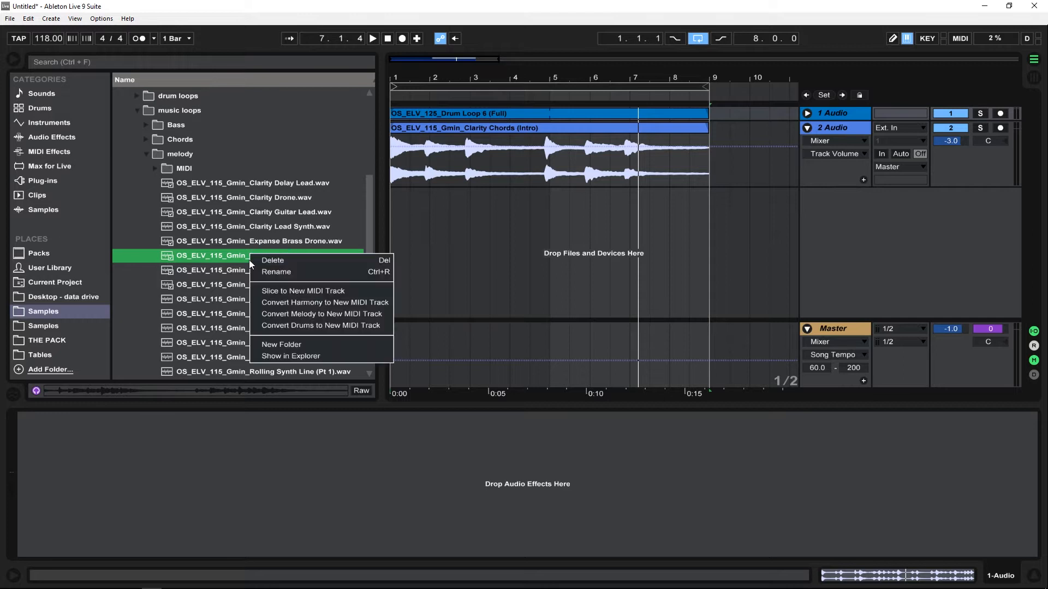
click(182, 157)
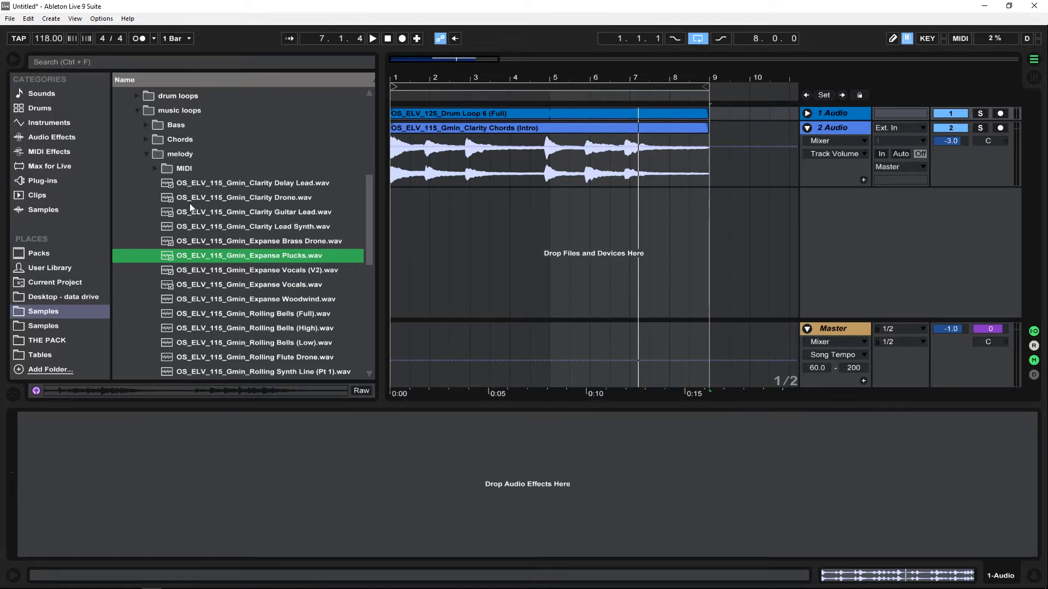
- Preview OS_ELV_115_Gmin_Expanse Plucks.mid from the melody MIDI folder and place it at bar 1 on a new MIDI track
click(156, 169)
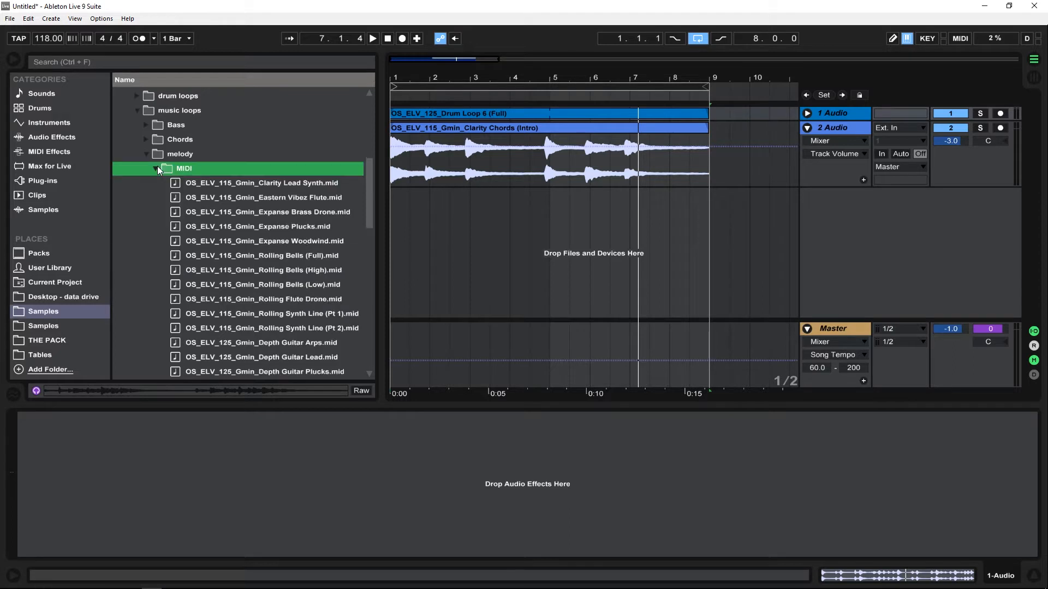
click(263, 226)
click(238, 391)
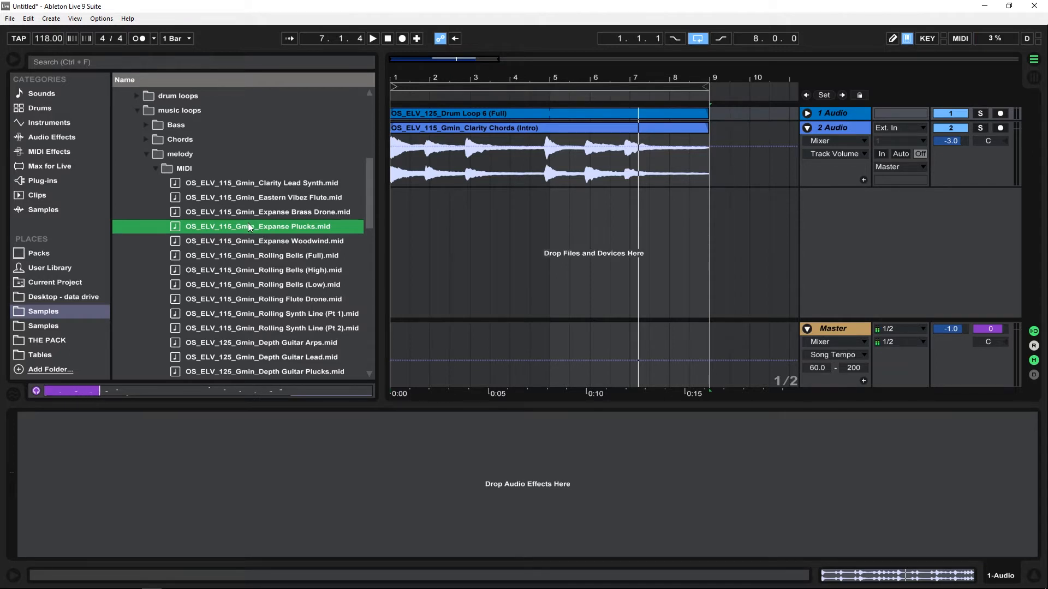
drag(235, 227, 403, 221)
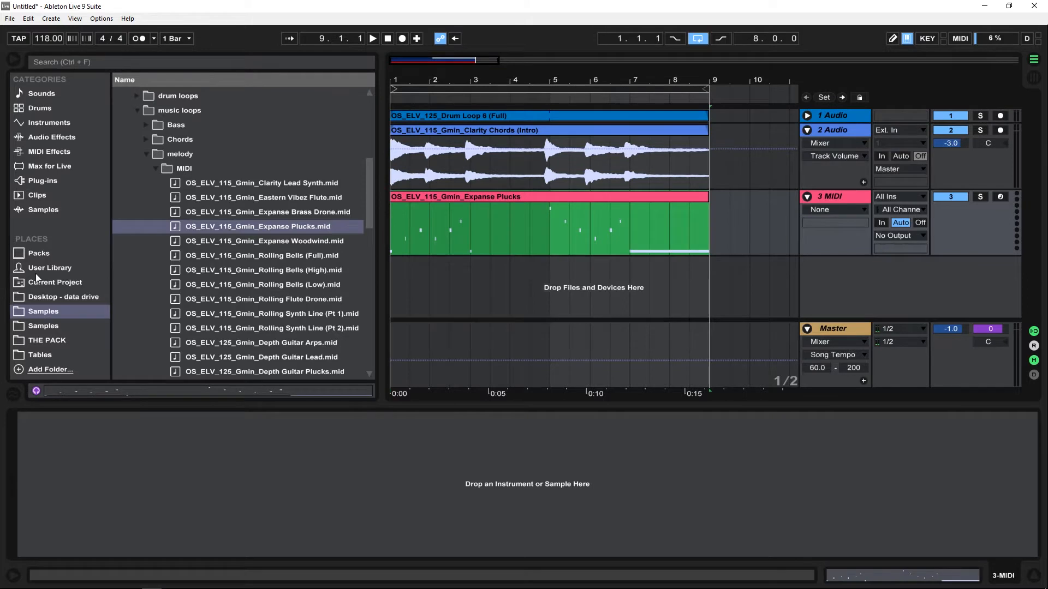
- Open the Grand Piano Hybrid presets in the Sounds folder of the Grand Piano pack
click(40, 253)
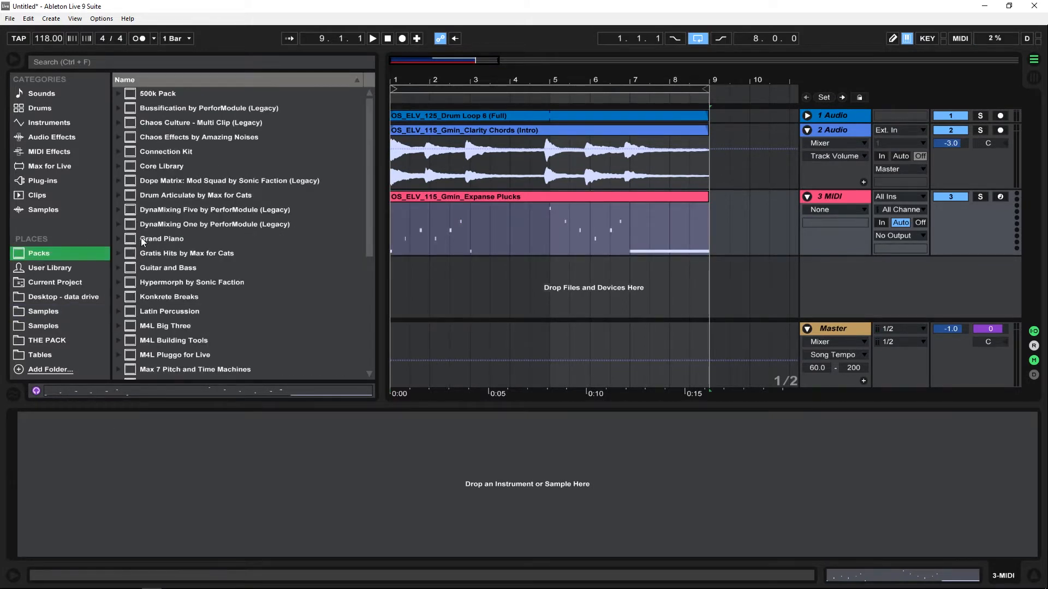
click(119, 239)
click(129, 282)
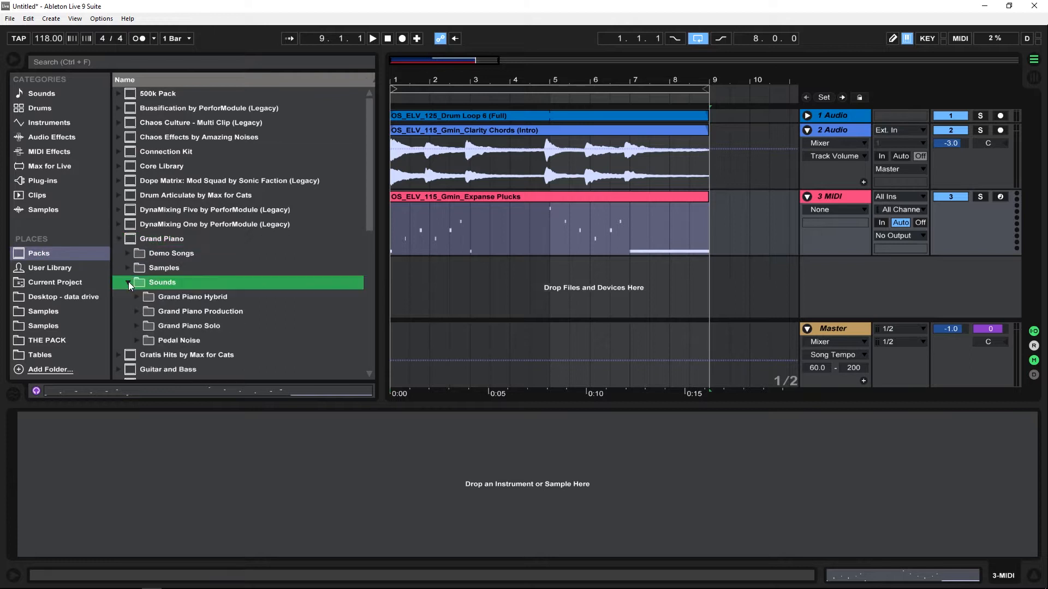
scroll(130, 282, down, 3)
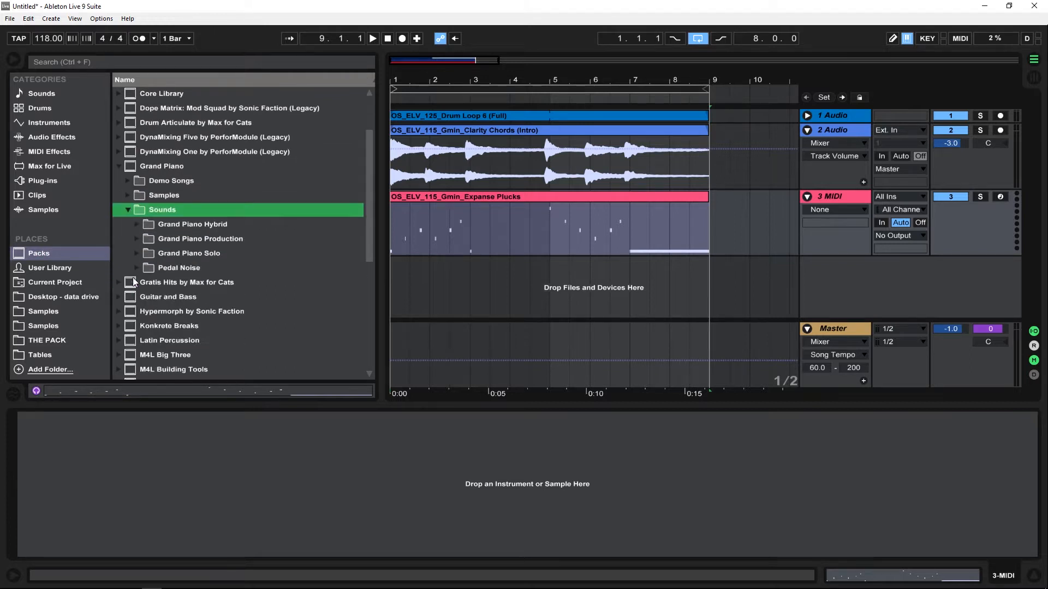
click(136, 226)
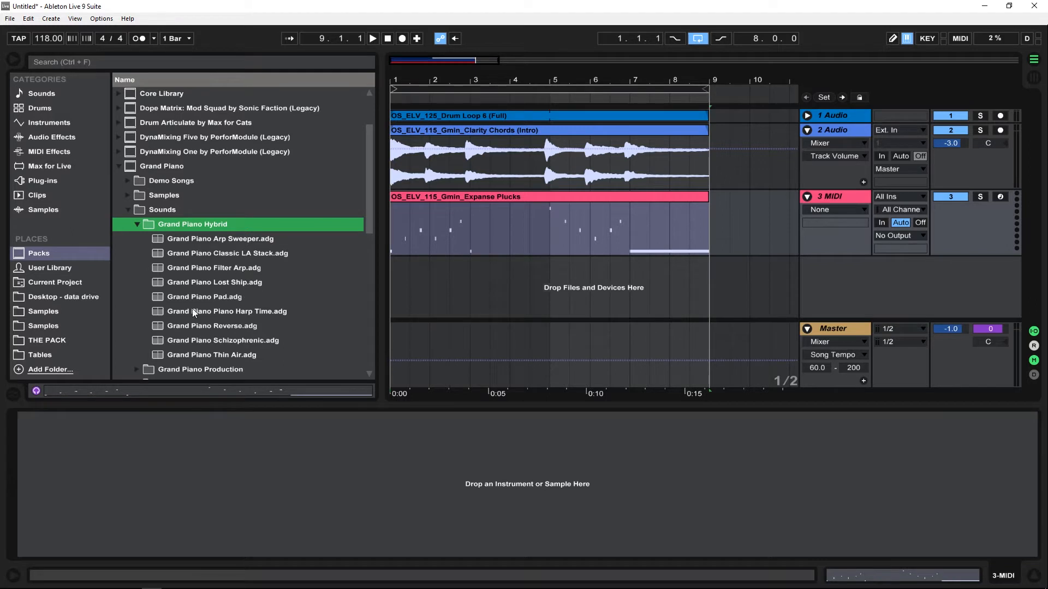
- Audition the Filter Arp, Lost Ship, Pad and Harp Time presets, load Grand Piano Piano Harp Time.adg onto the 3 MIDI track and start playback
click(205, 267)
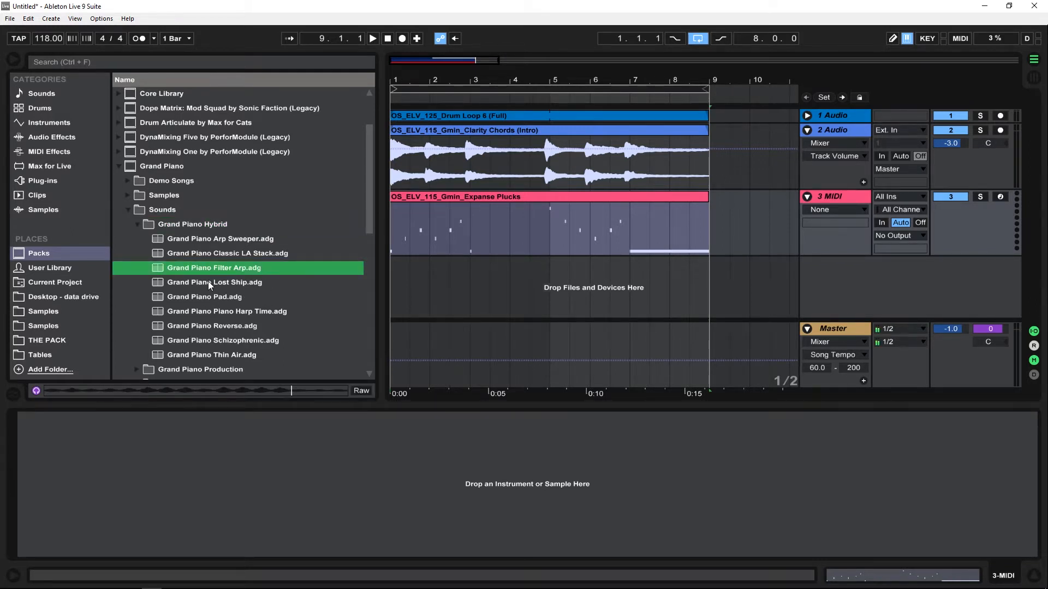
click(208, 285)
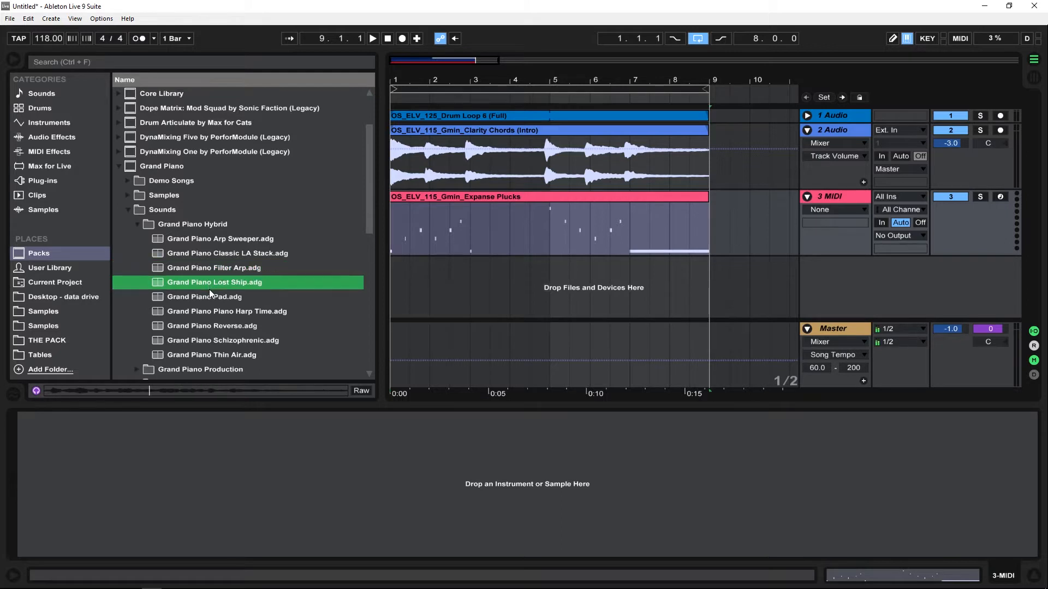
click(209, 296)
click(221, 312)
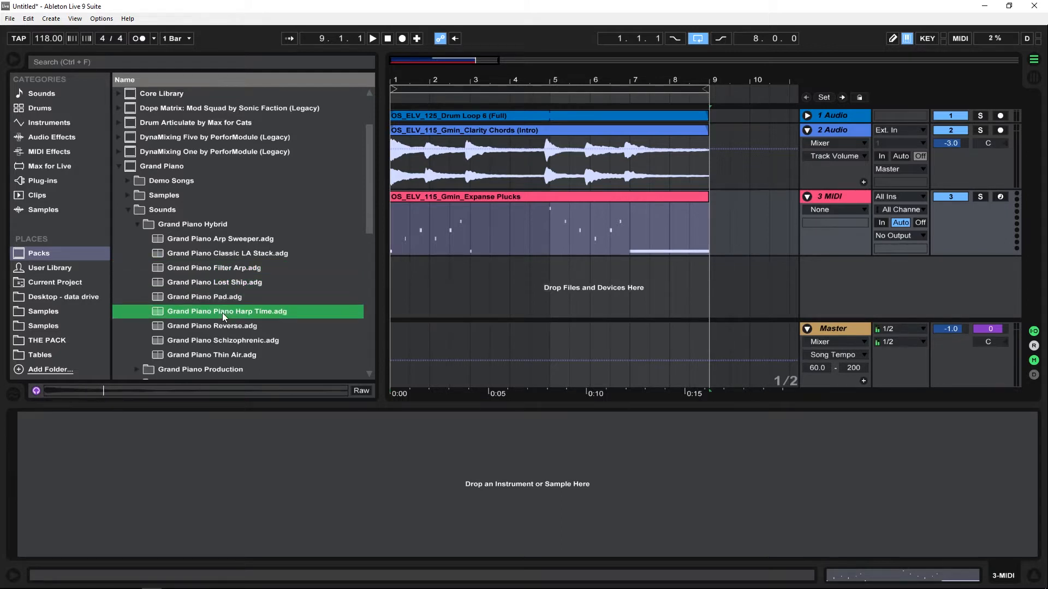
drag(222, 312, 463, 229)
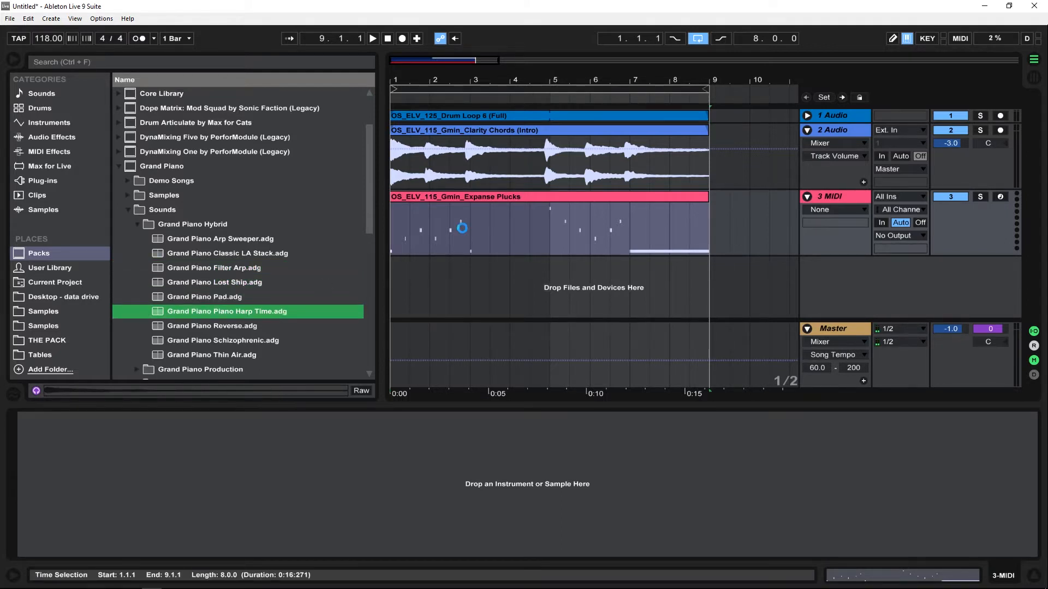
key(space)
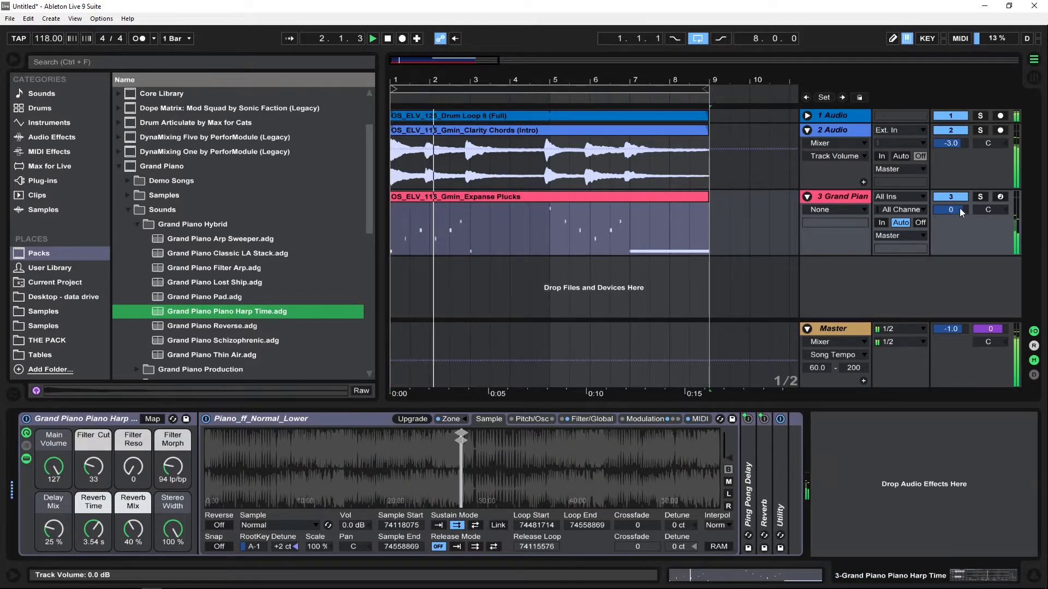
- Set the volumes to 0.6 dB on the Grand Piano track, -4.5 dB on 2 Audio and -1.6 dB on 1 Audio, leaving both audio tracks folded
drag(960, 210, 959, 207)
drag(954, 143, 954, 151)
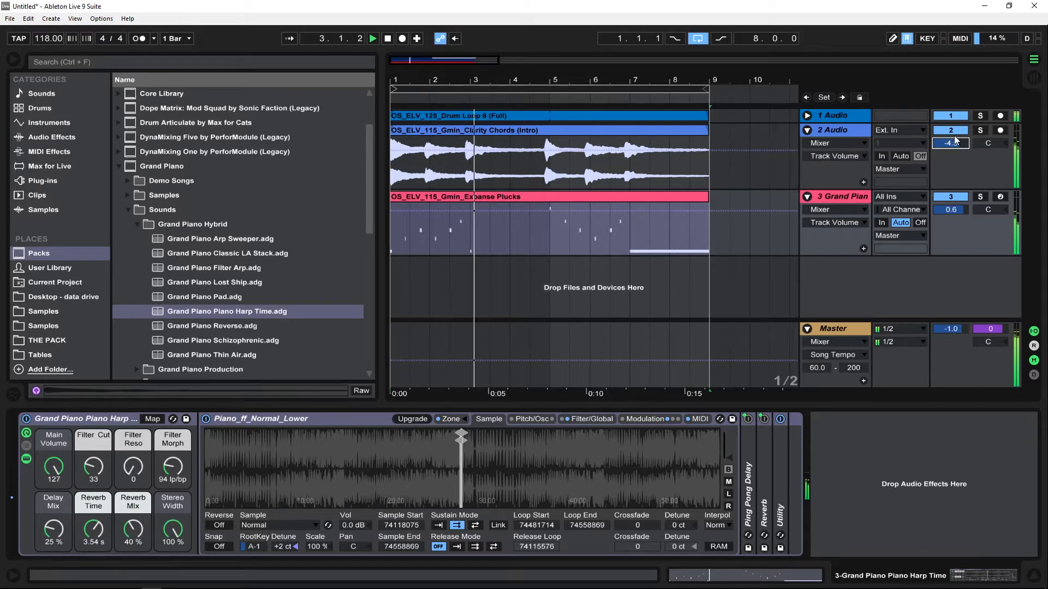
click(807, 115)
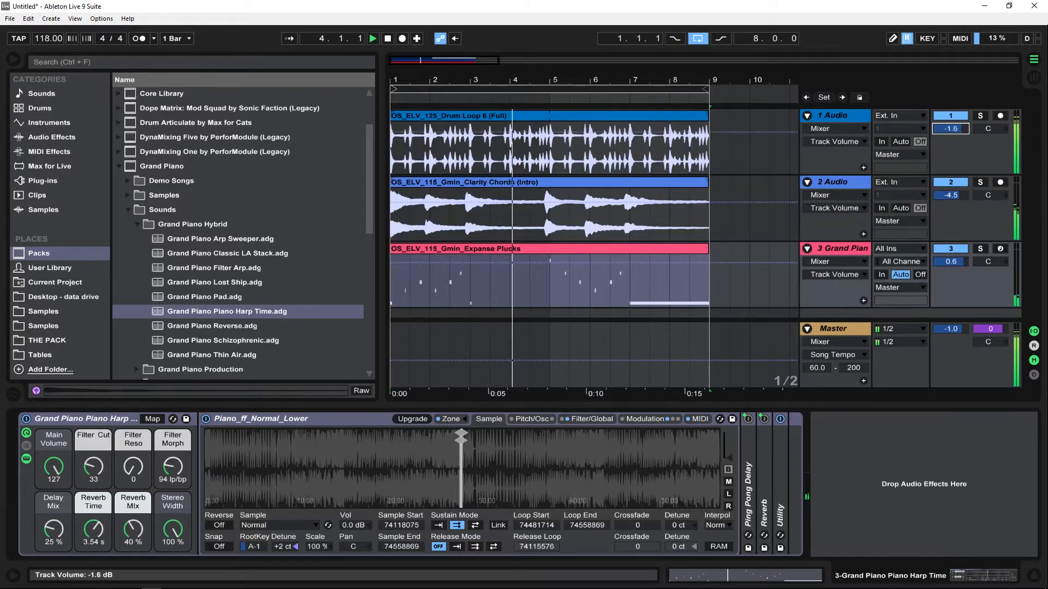
click(807, 116)
click(807, 129)
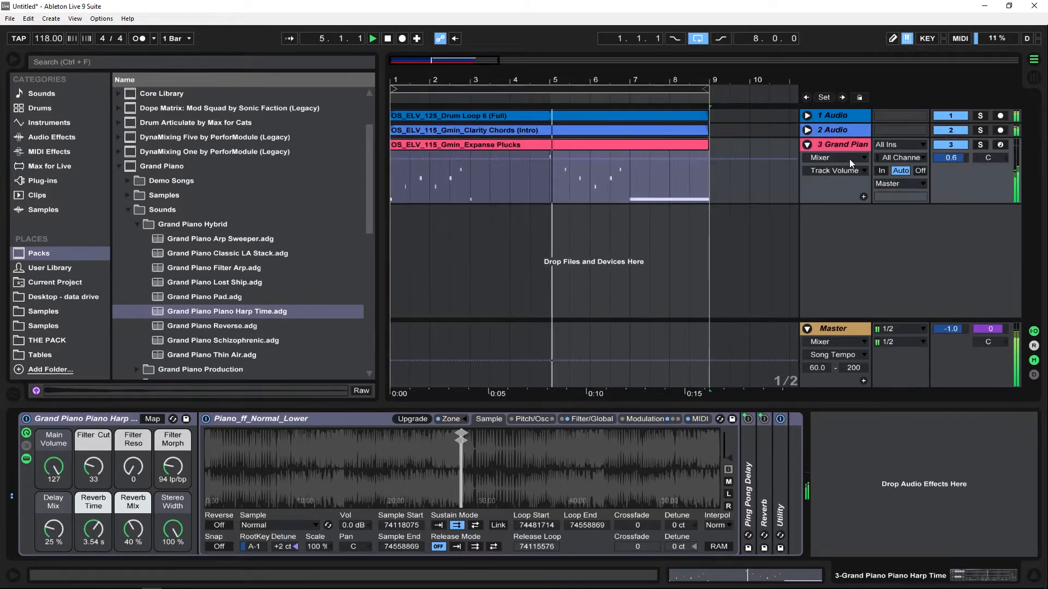
- Listen to the Grand Piano track in solo, stop playback, and unsolo it to play the full arrangement again
click(981, 144)
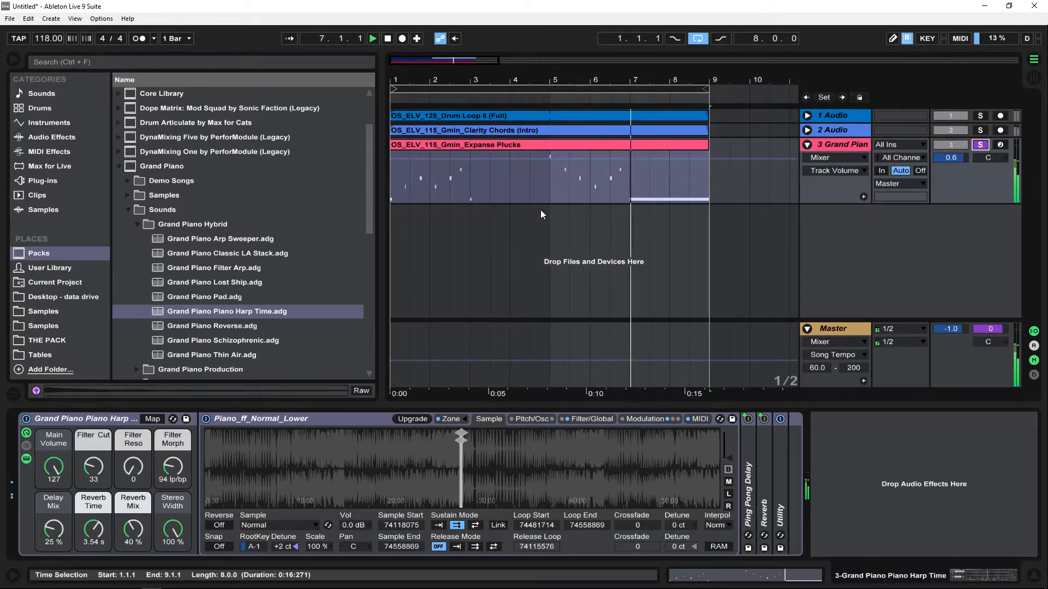
key(space)
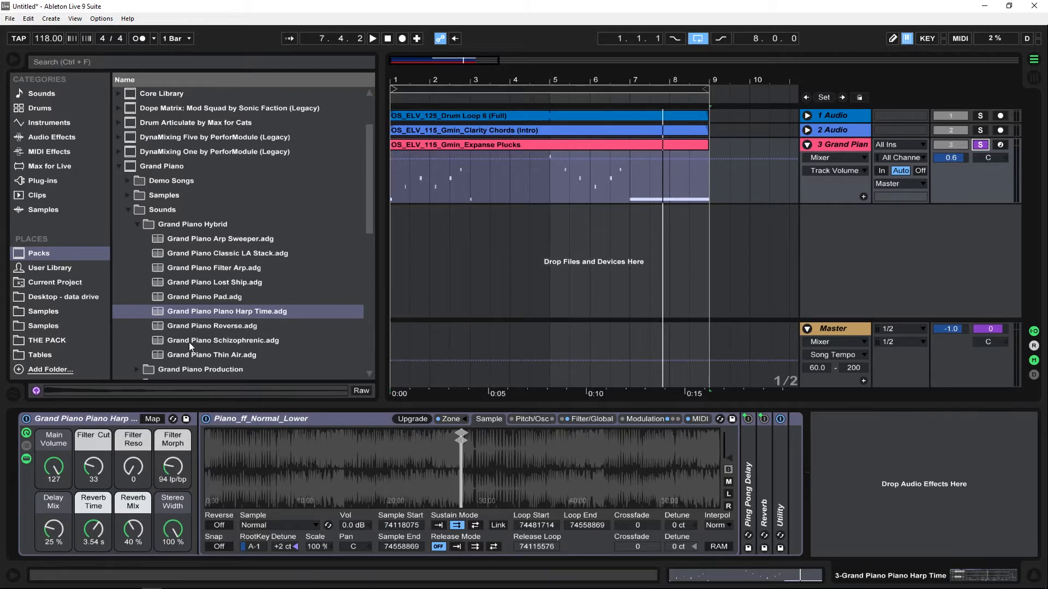
click(201, 295)
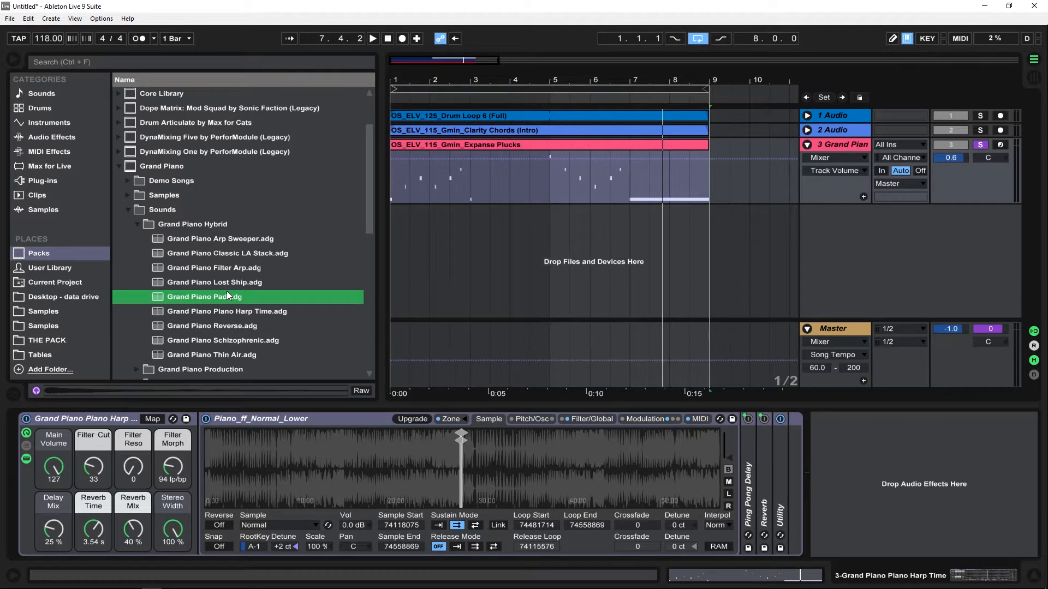
click(460, 147)
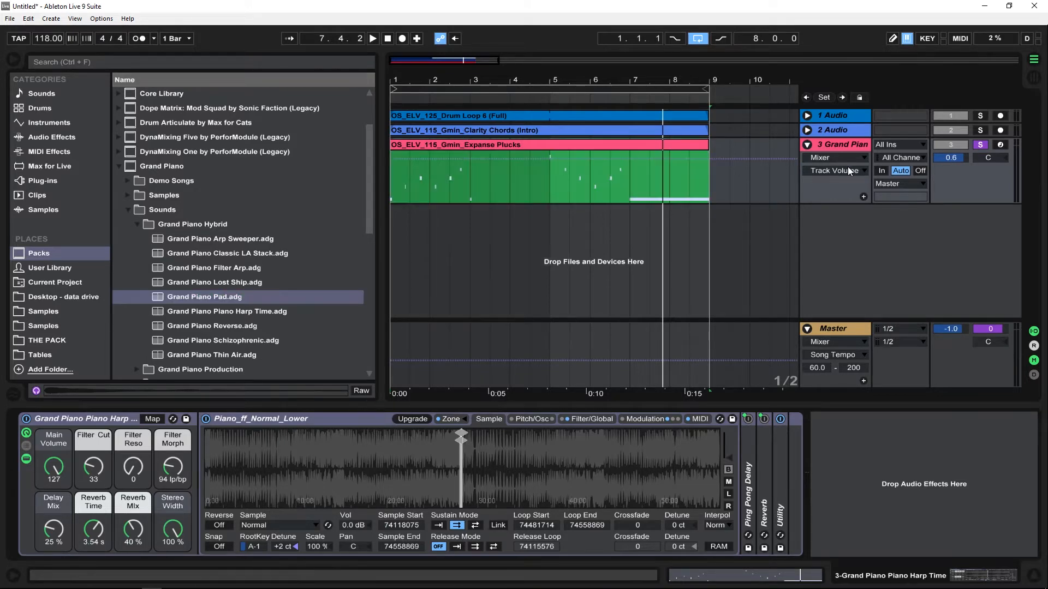
click(980, 145)
key(space)
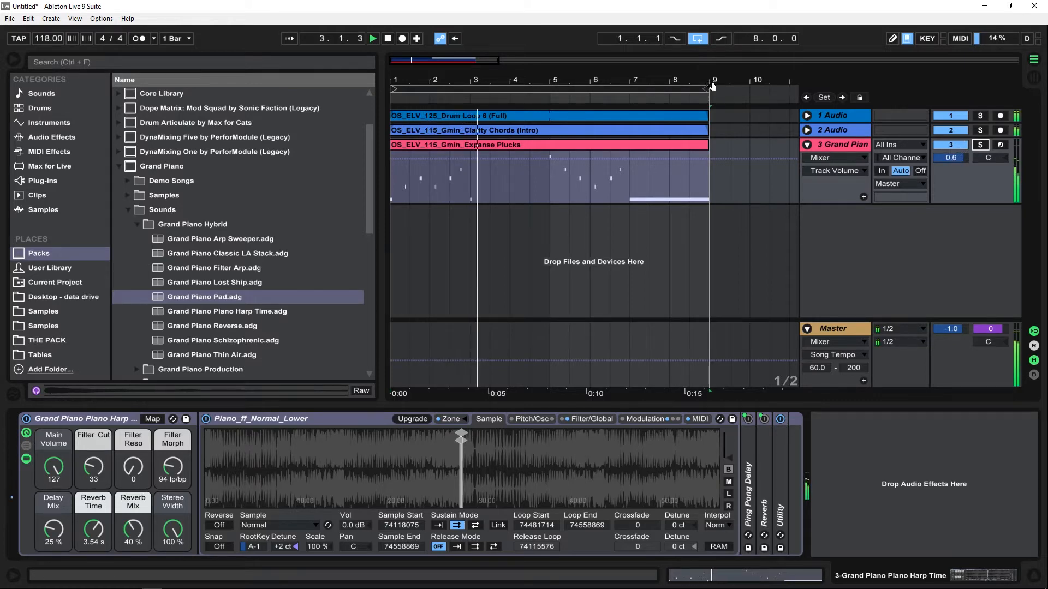
- Set the Reverb Mix of the Grand Piano Piano Harp Time rack to 54 %, stop playback and hide the rack's devices
drag(712, 88, 705, 58)
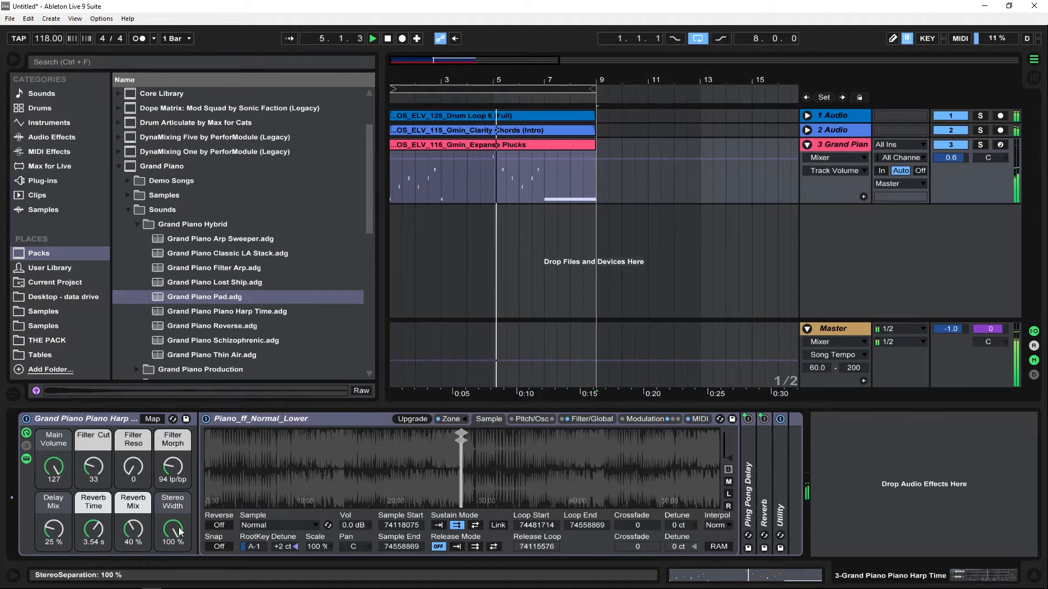
drag(142, 538, 141, 537)
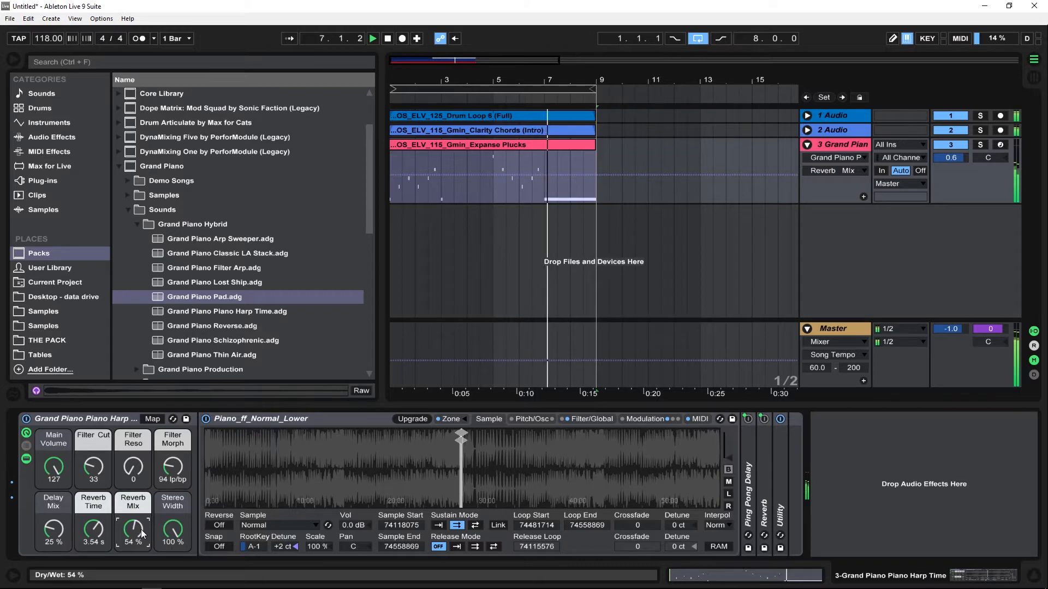
key(space)
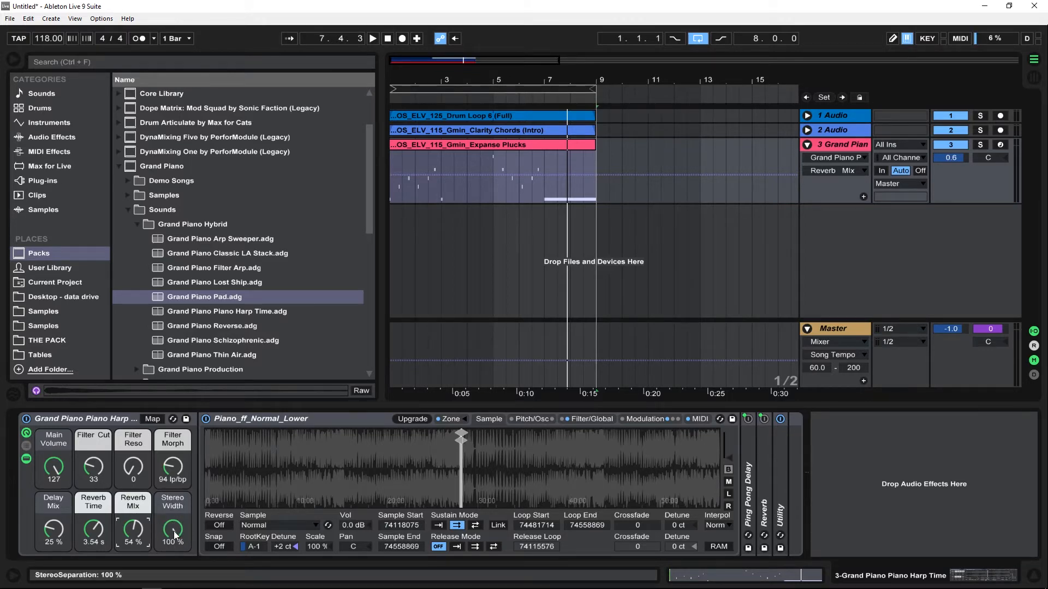
click(26, 460)
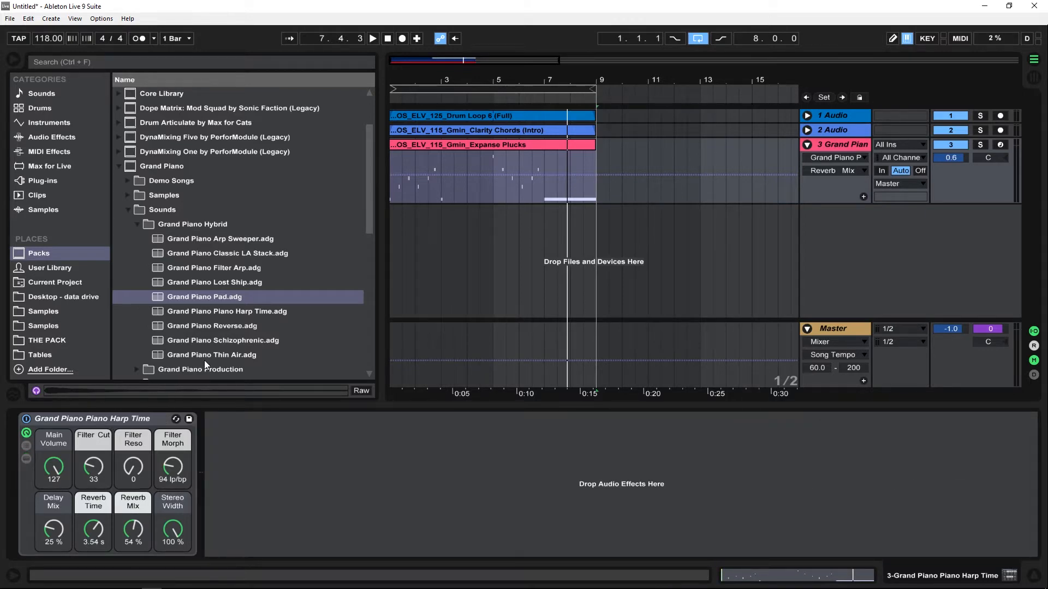
- Preview OS_ELV_115_Gmin_Expanse Brass Drone.mid from the sample pack, place it at bar 1 on a new MIDI track and fold the Grand Piano track
click(47, 311)
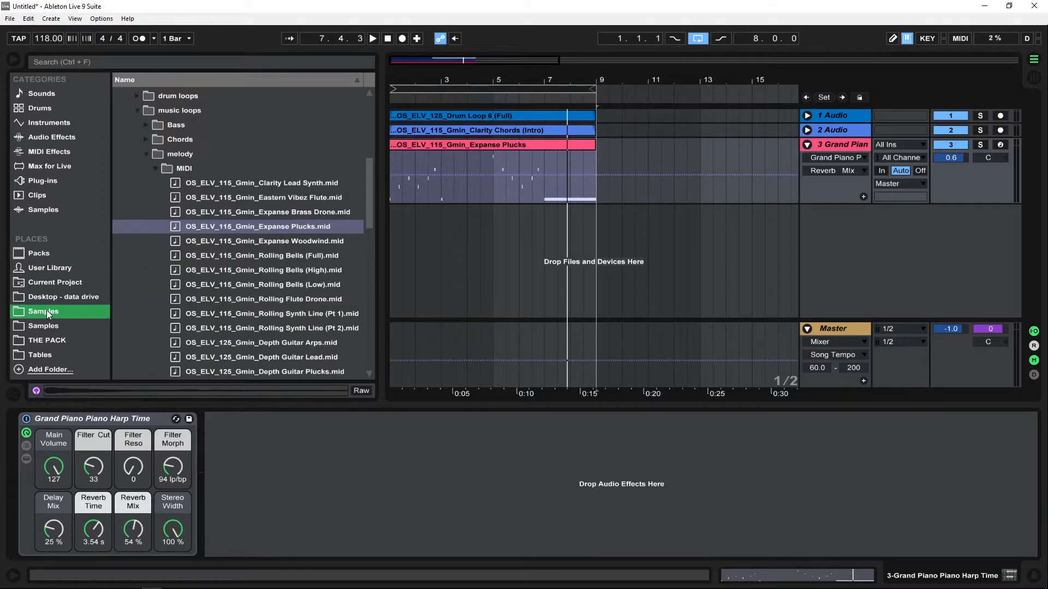
click(233, 214)
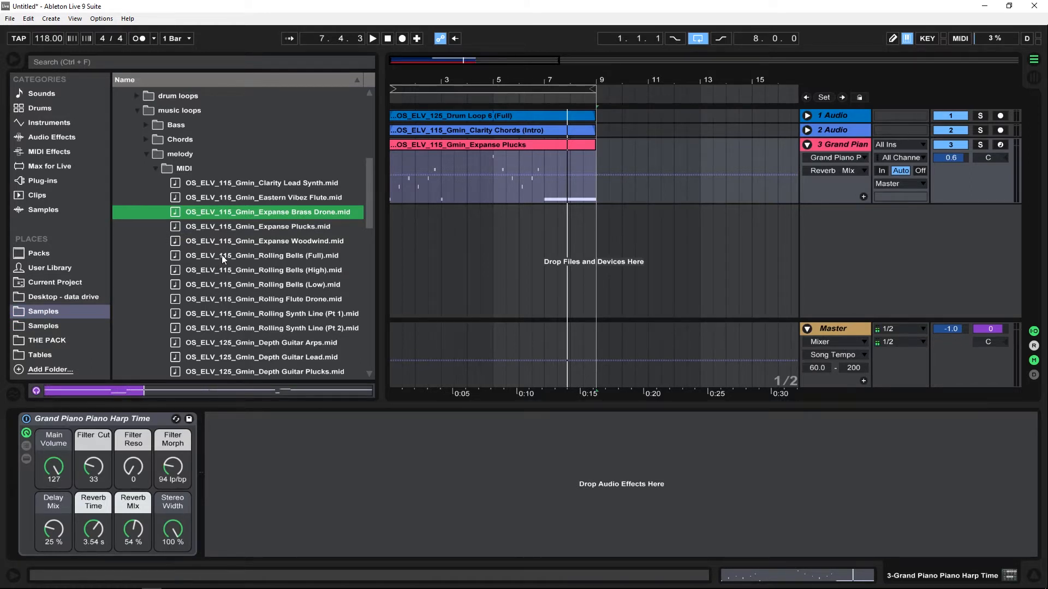
drag(202, 210, 388, 241)
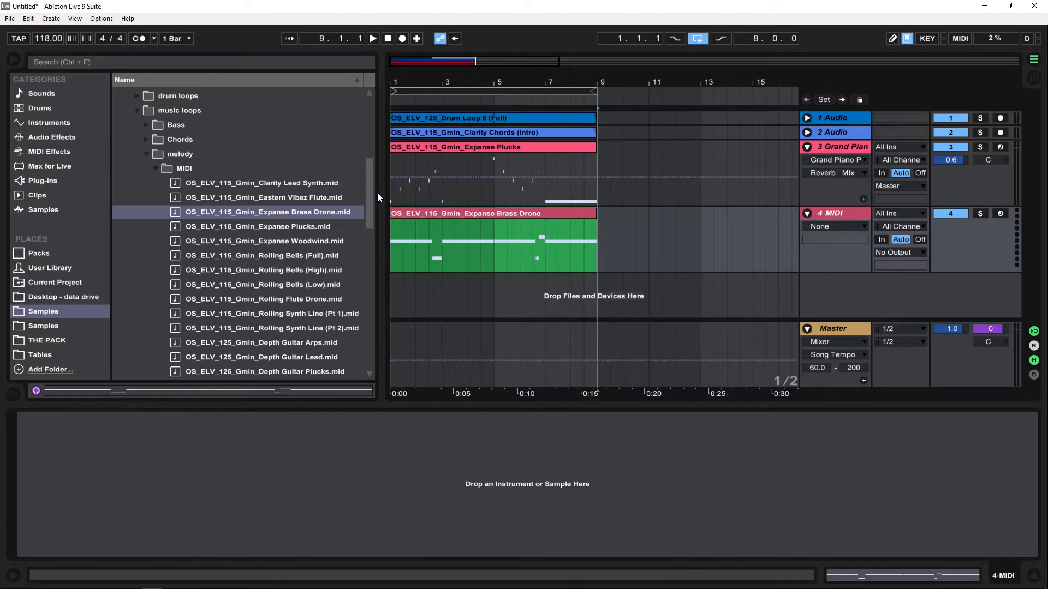
drag(365, 192, 375, 237)
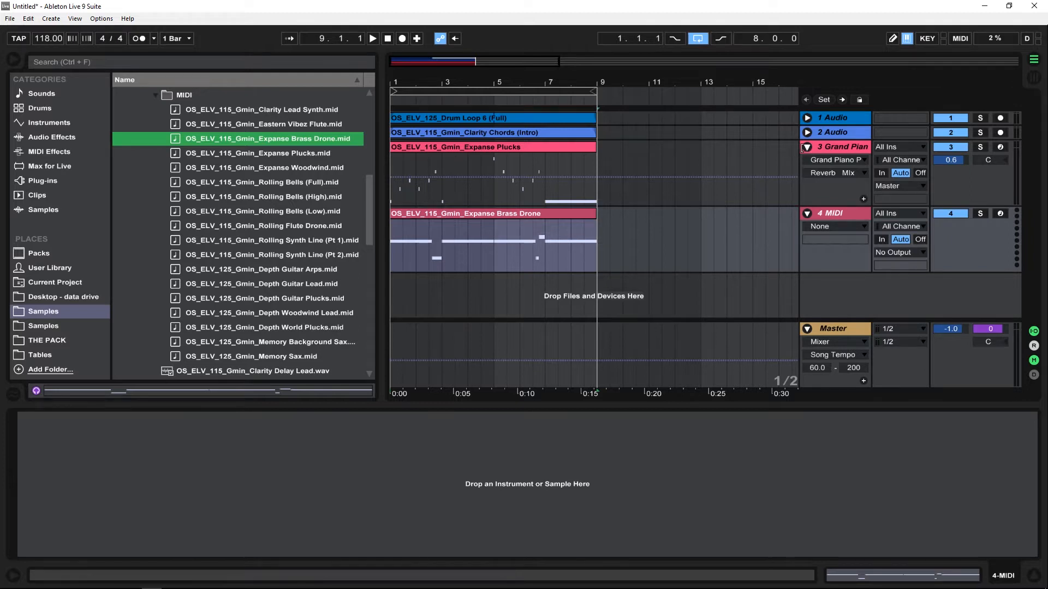
click(806, 147)
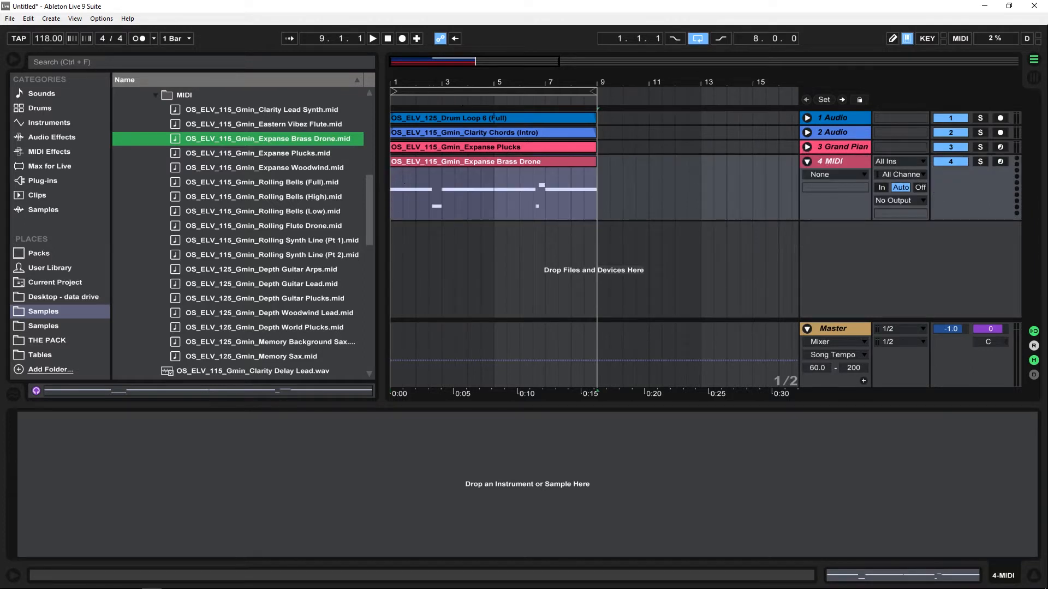
- Duplicate the first eight bars of the three upper tracks to bar 9, keep the Brass Drone clip only there, and loop bars 9 to 17
drag(426, 88, 428, 71)
drag(435, 158, 383, 111)
key(ctrl+d)
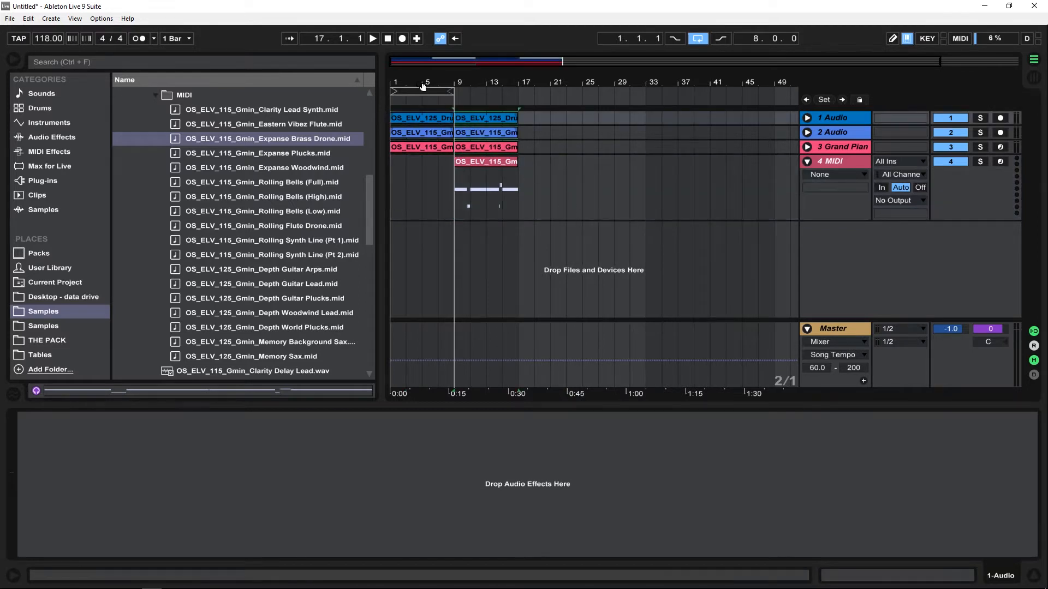
key(ctrl+l)
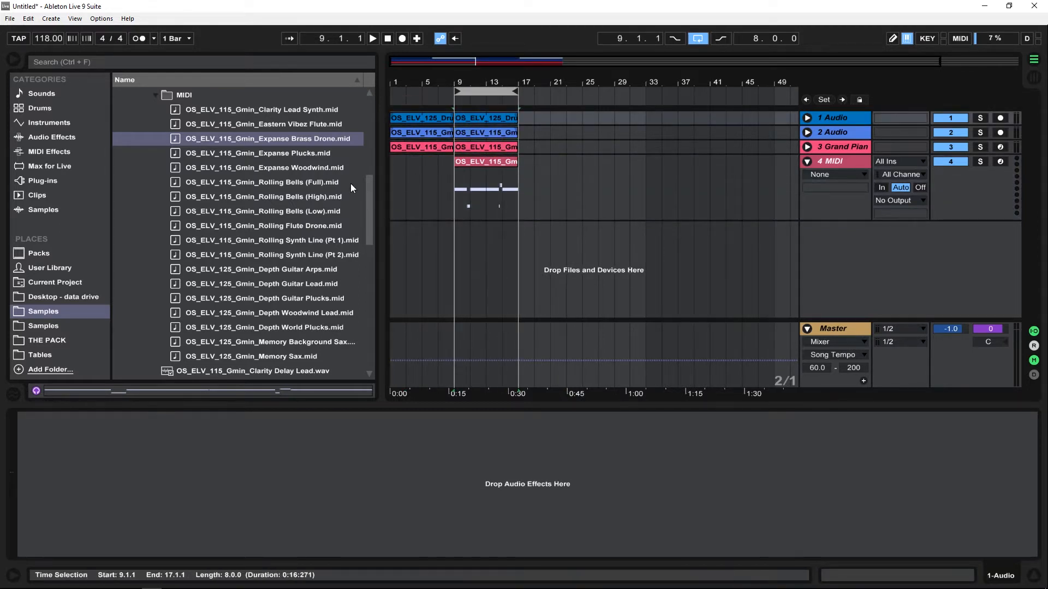
- Load the Native Instruments Kontakt 5 plug-in on the Brass Drone track and load the Analog Strings instrument in it, with its library first in the list
click(45, 170)
click(42, 184)
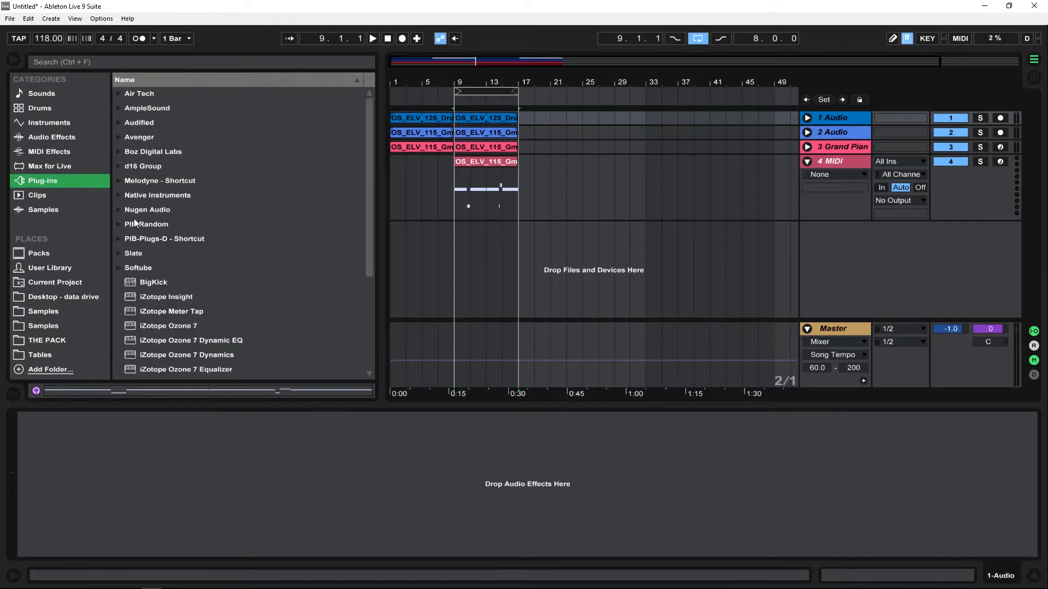
click(117, 196)
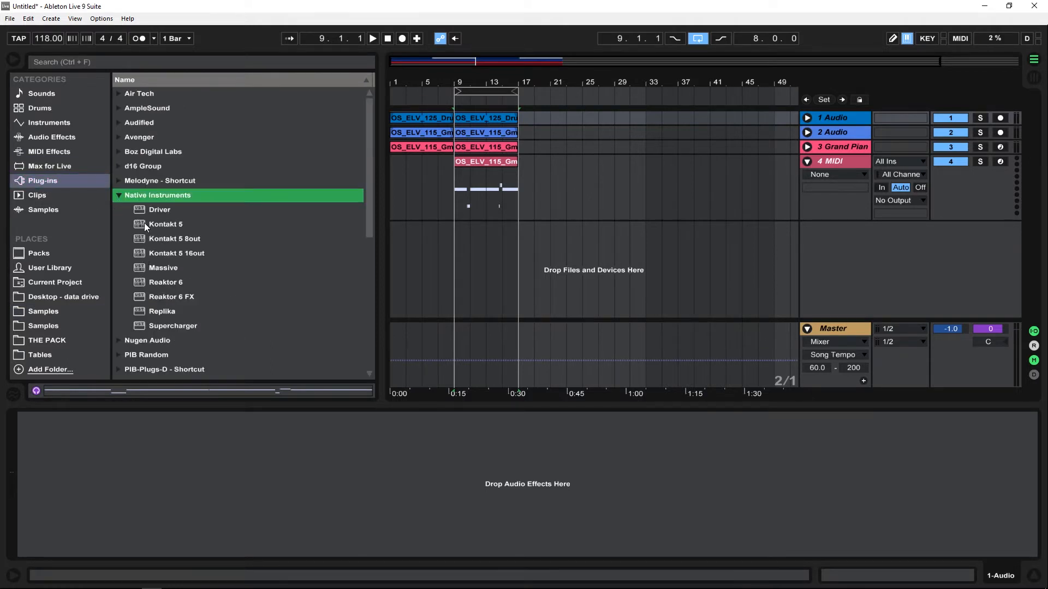
drag(144, 223, 465, 208)
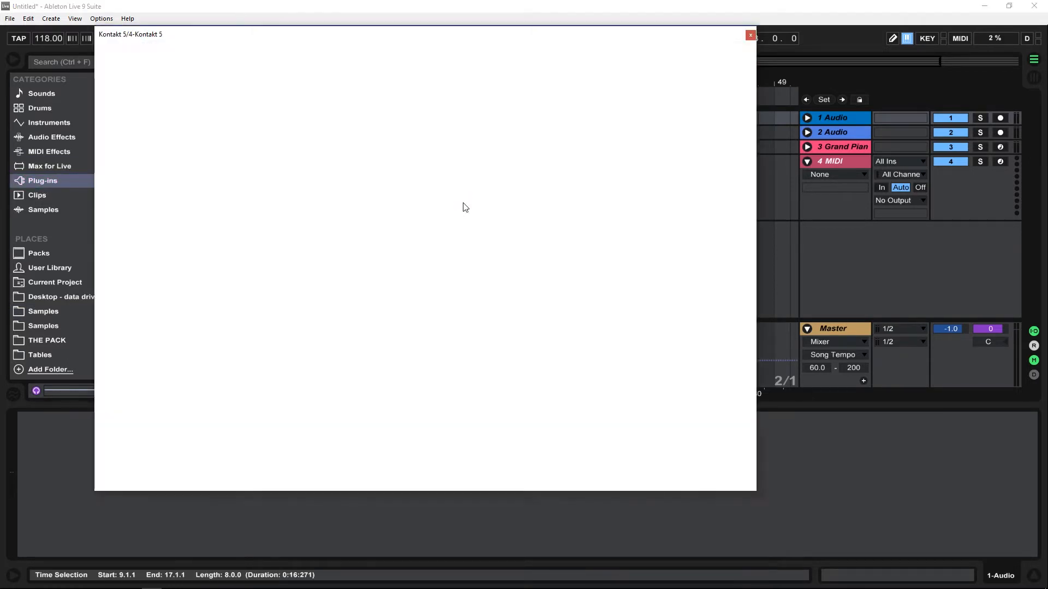
drag(204, 145, 295, 129)
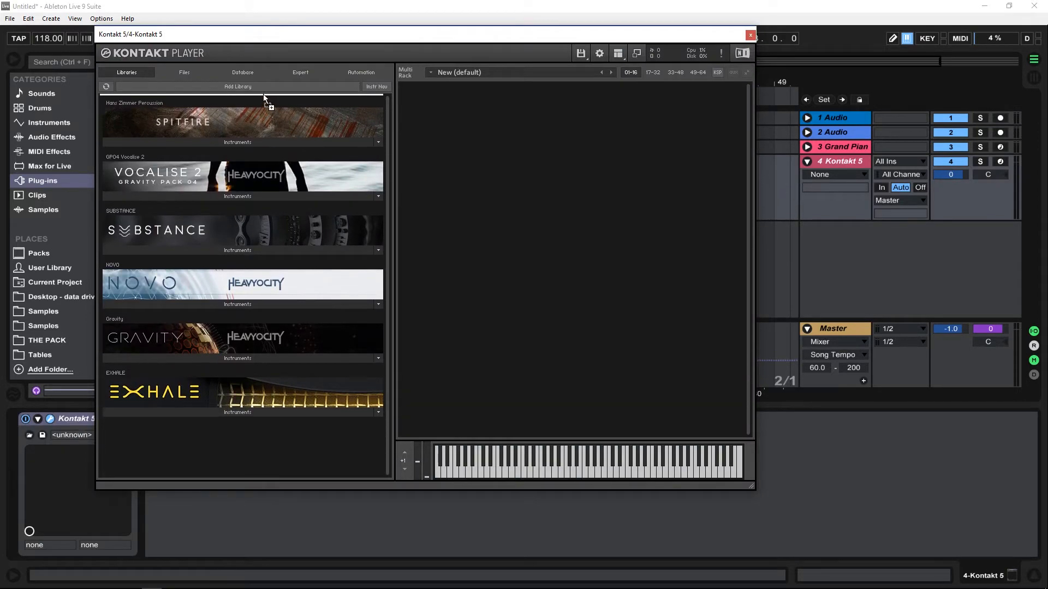
drag(263, 94, 469, 156)
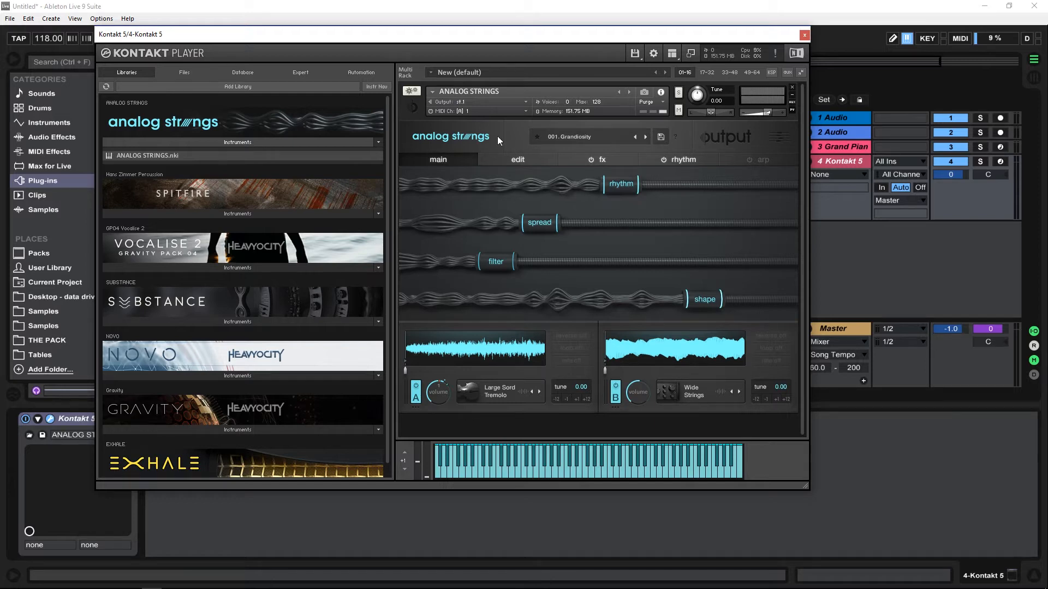
- Arm the Kontakt 5 track, filter the Analog Strings presets by rhythmic, audition several and load 044. Tunnel Investigation
click(1000, 161)
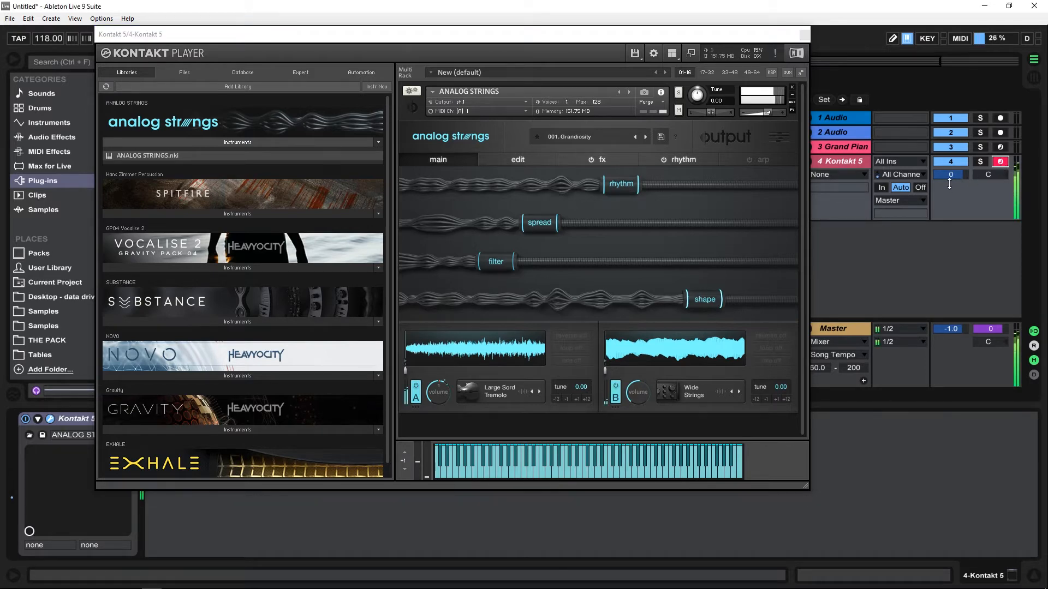
click(644, 137)
click(582, 137)
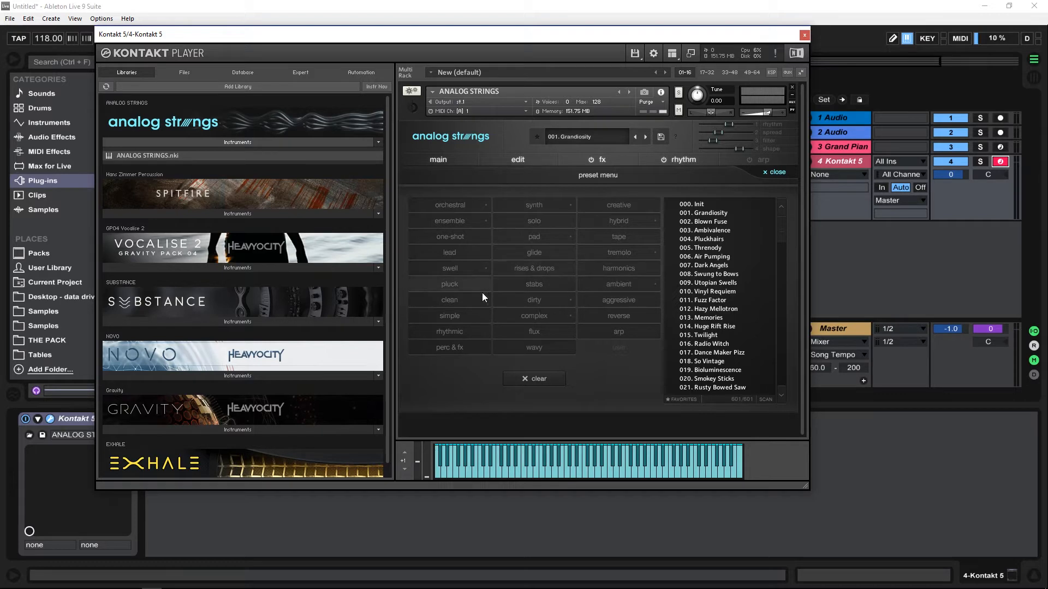
click(451, 334)
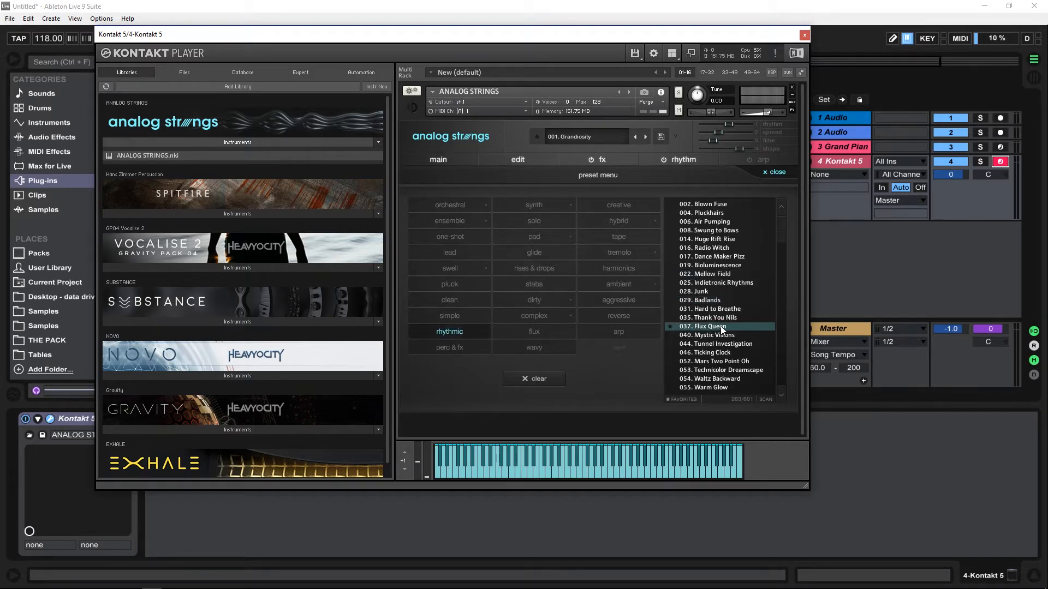
click(715, 266)
click(720, 310)
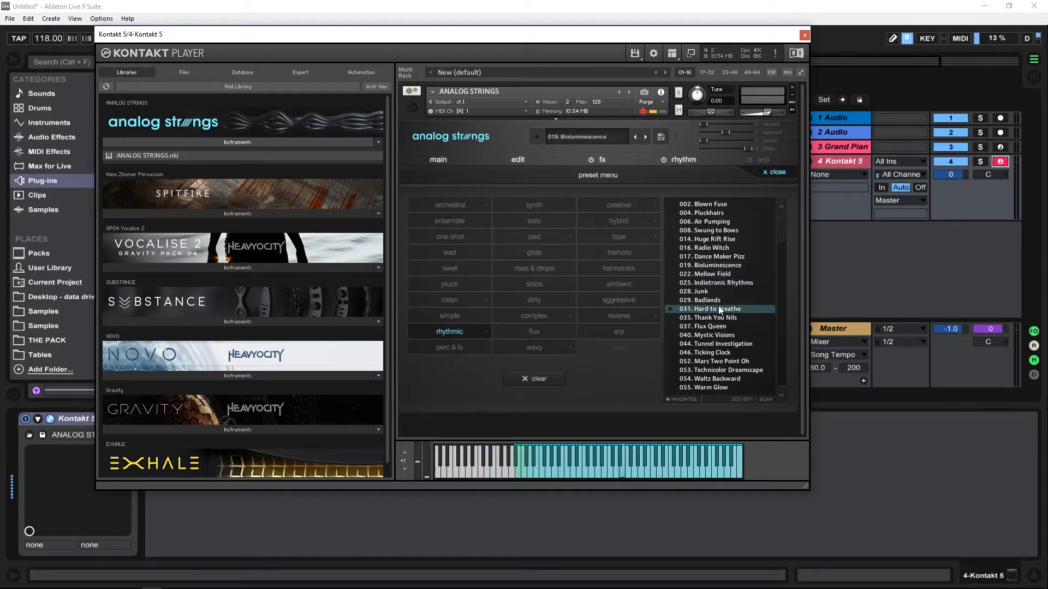
click(707, 344)
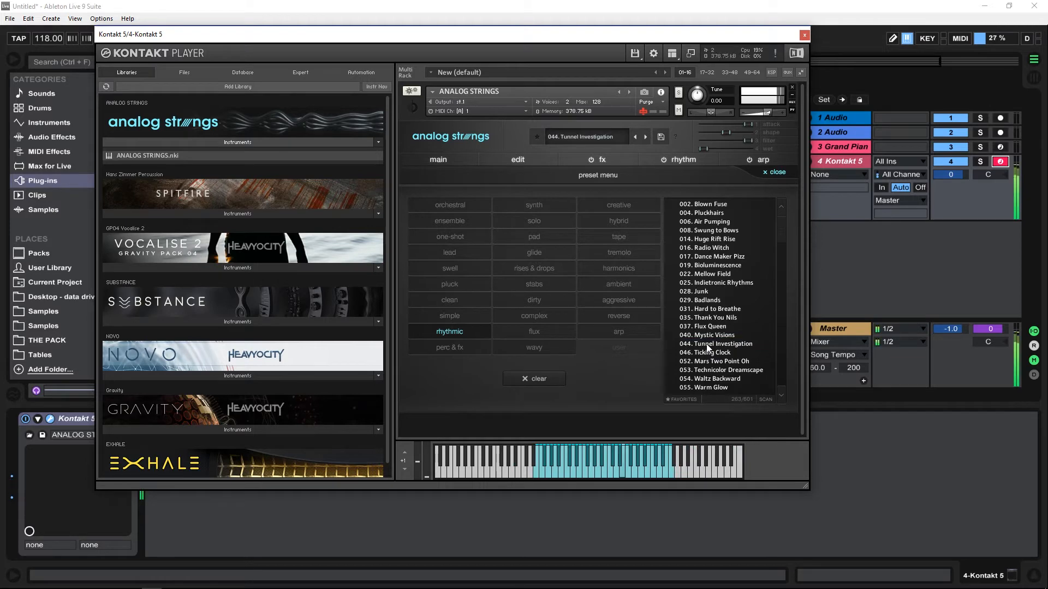
- Set the Kontakt 5 track's volume to -9.4 dB and play the loop, moving the plug-in window clear of the tracks
drag(950, 174, 951, 188)
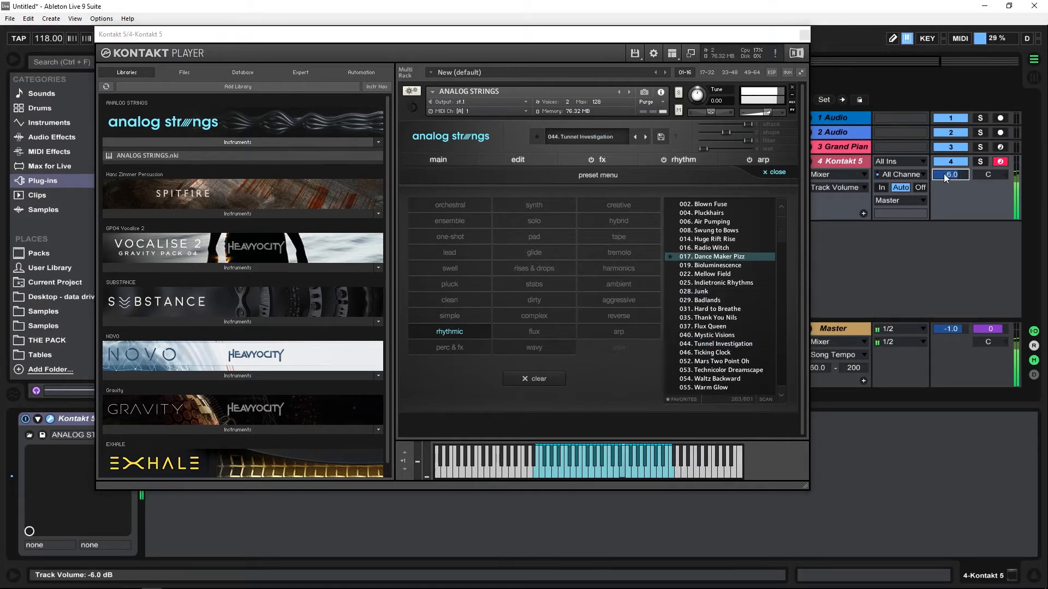
drag(713, 39, 710, 256)
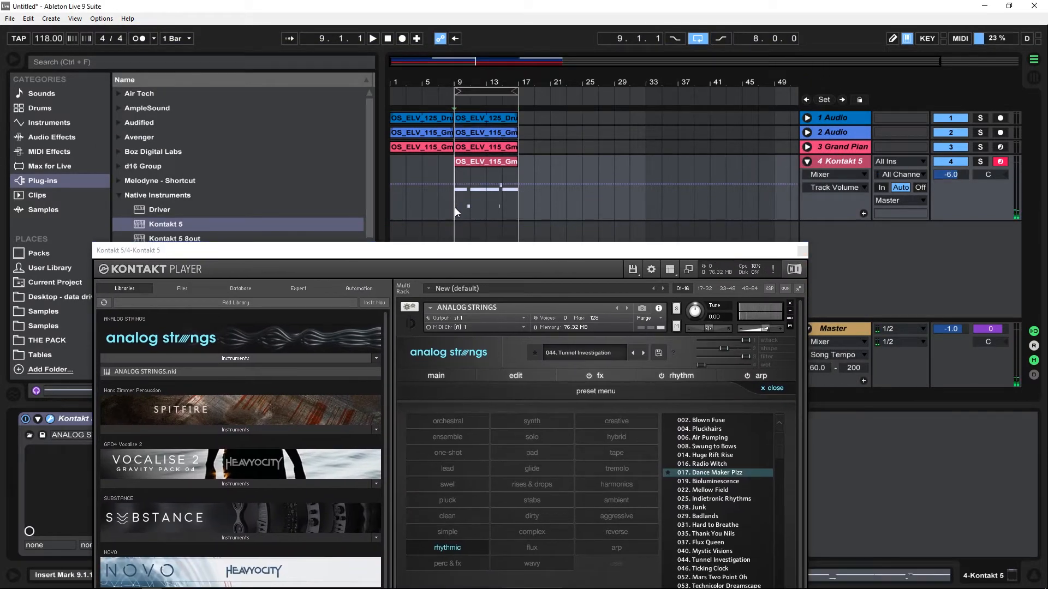
drag(955, 172, 954, 178)
key(space)
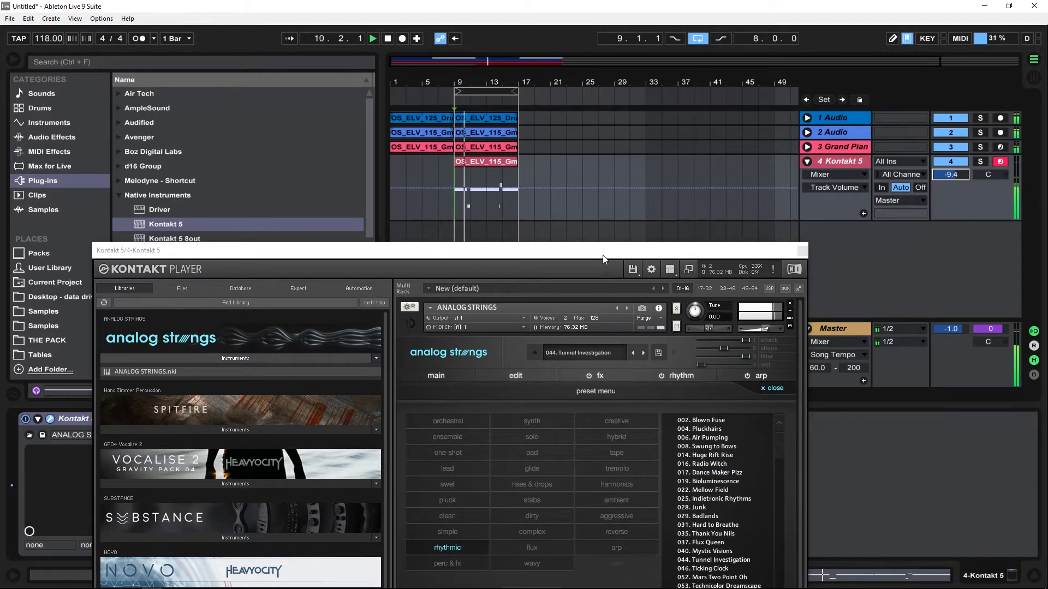
drag(602, 252, 634, 135)
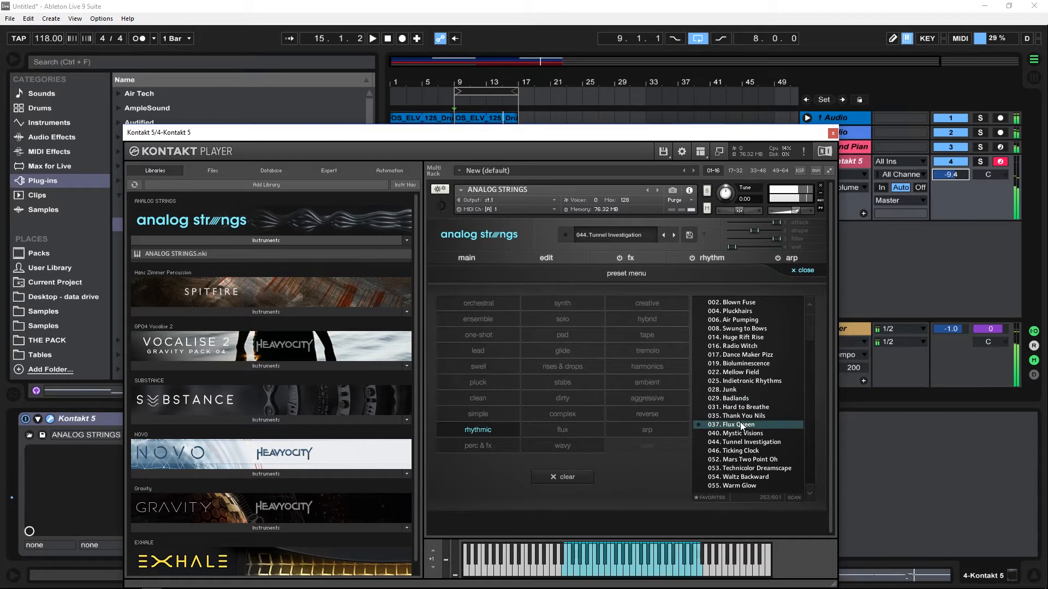
- Solo the Kontakt 5 track, turn layer A's volume down to about -29 dB, unsolo the track and stop playback
click(980, 163)
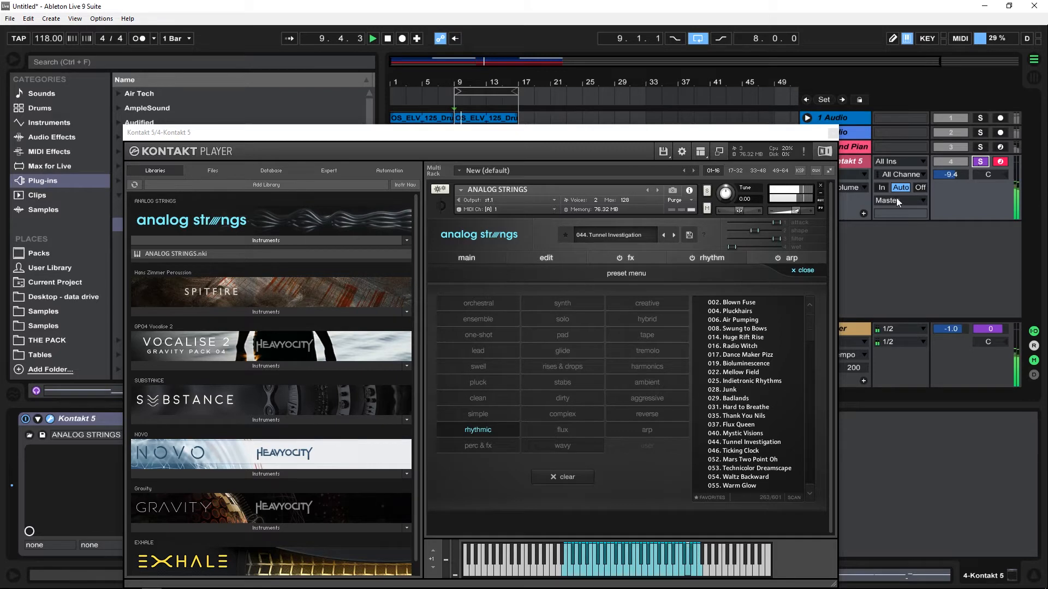
click(461, 258)
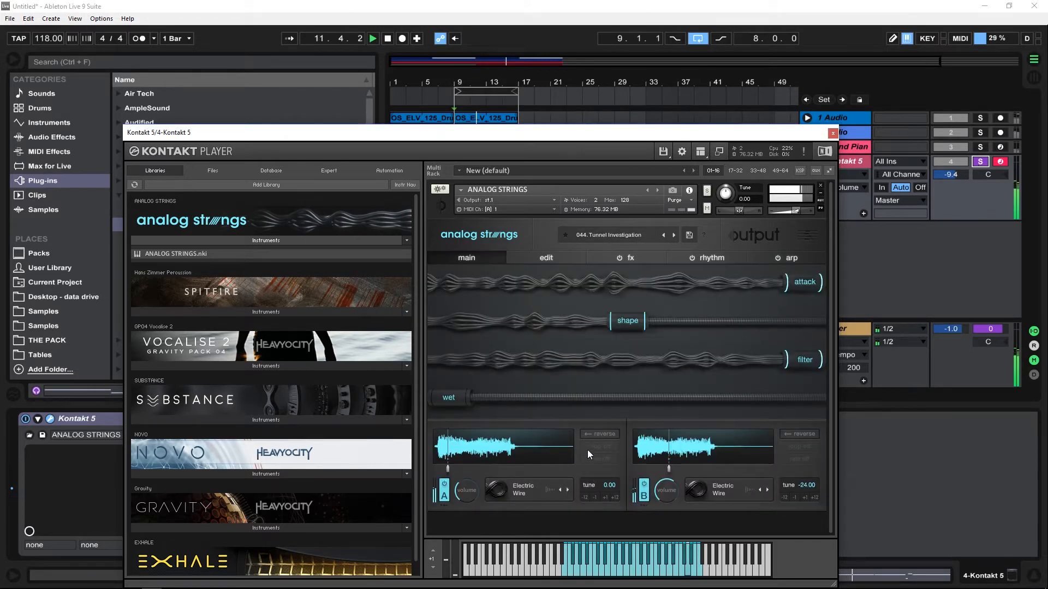
drag(465, 490, 464, 502)
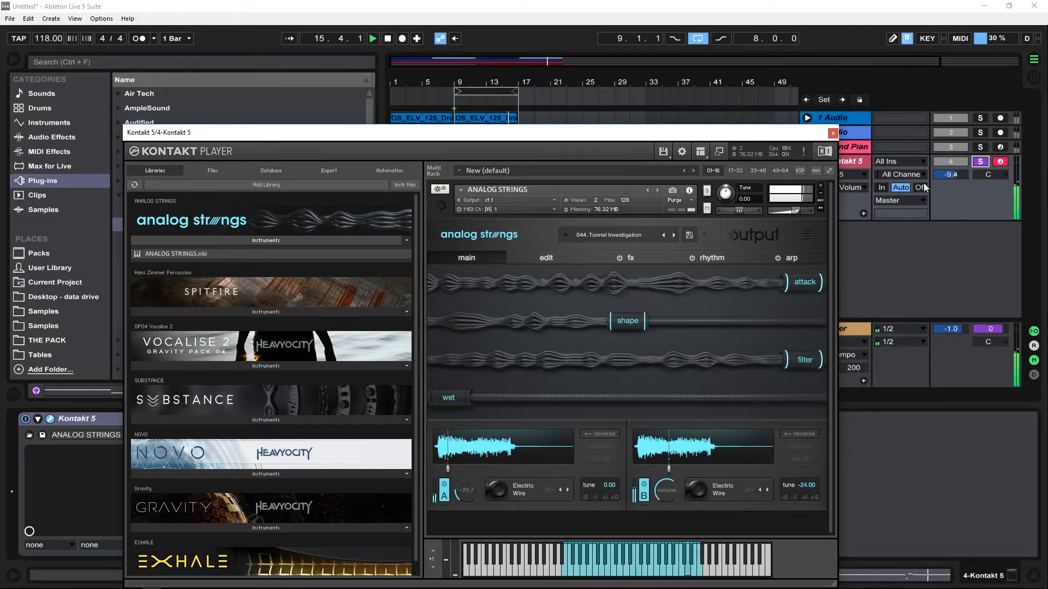
click(980, 162)
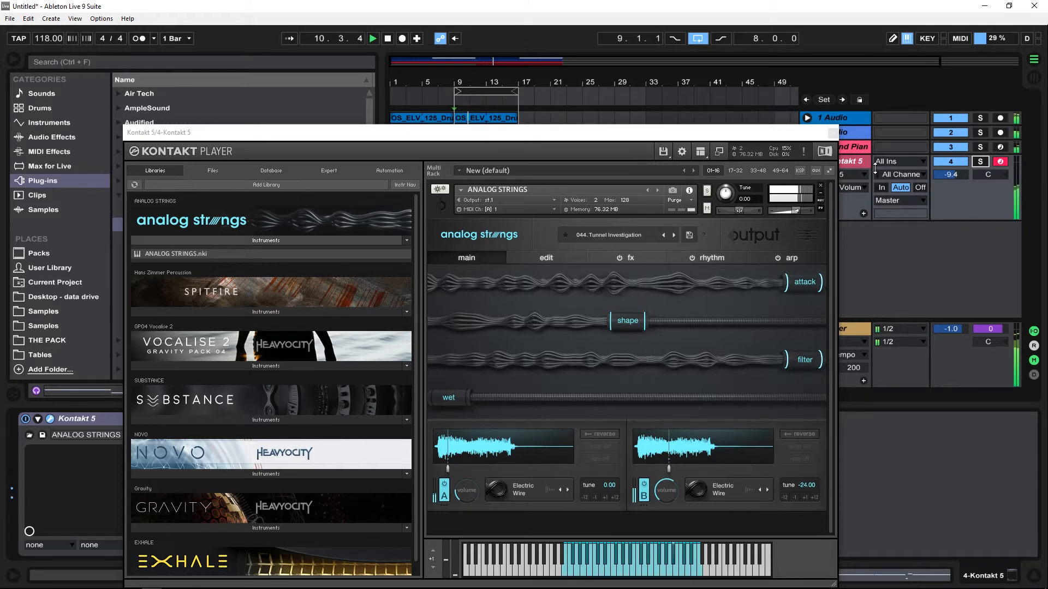
key(space)
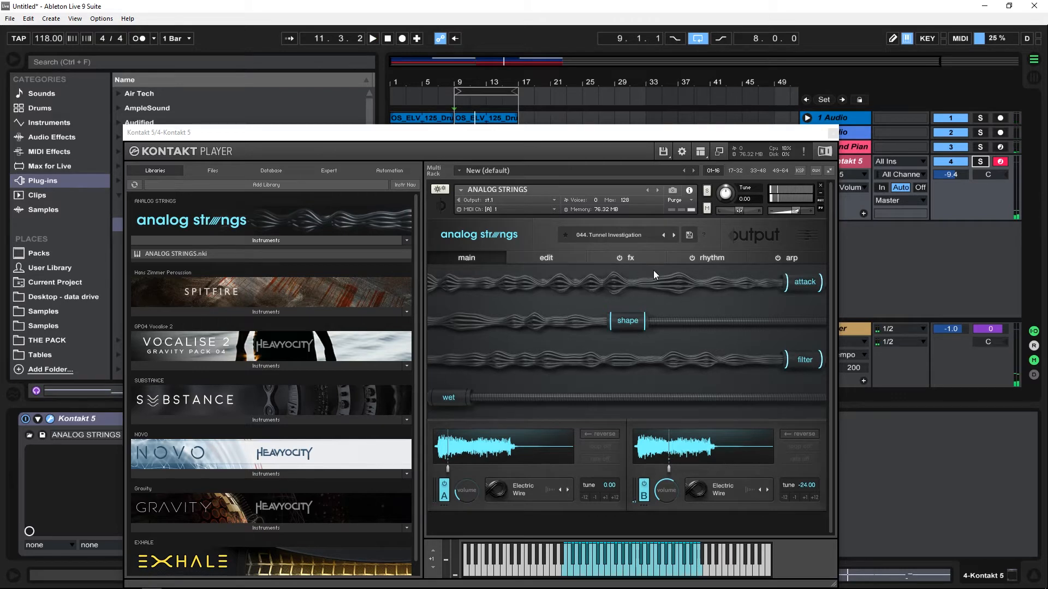
- Try different layer B rhythm rates during playback, ending on 1/4 d
click(708, 260)
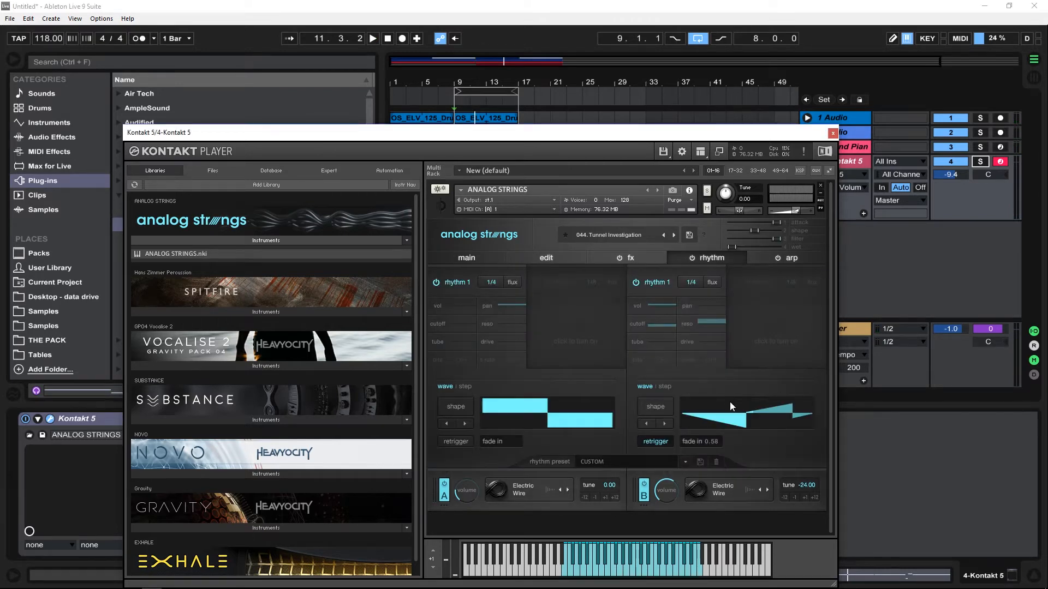
click(690, 283)
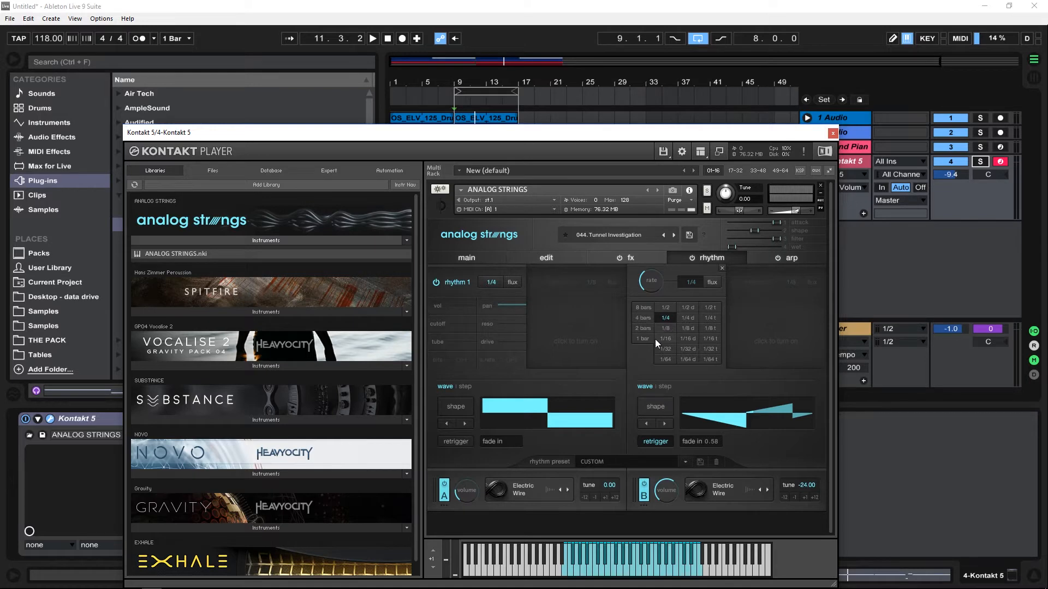
key(space)
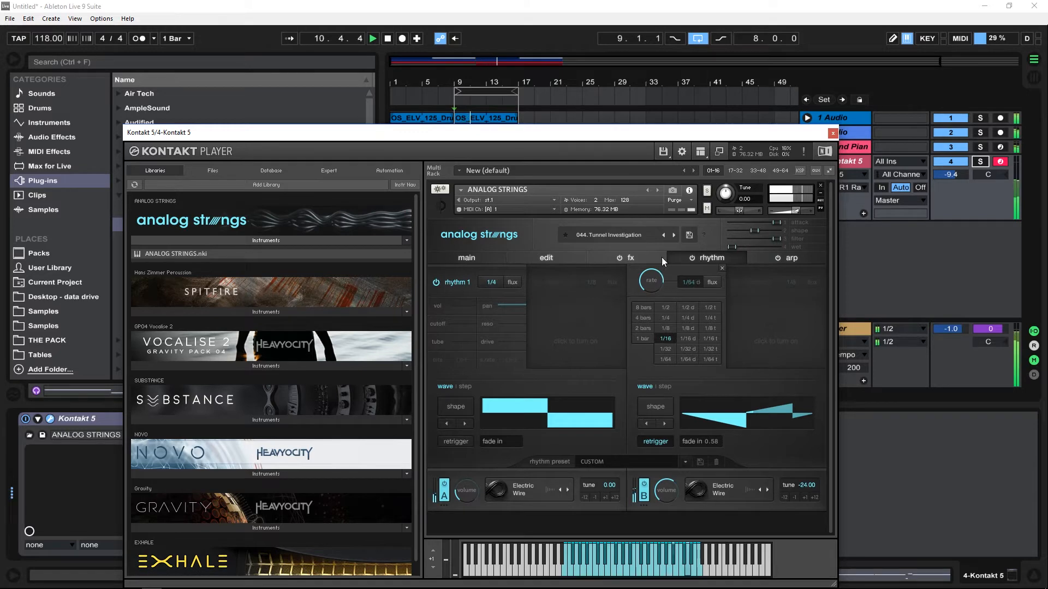
drag(650, 283, 649, 318)
key(space)
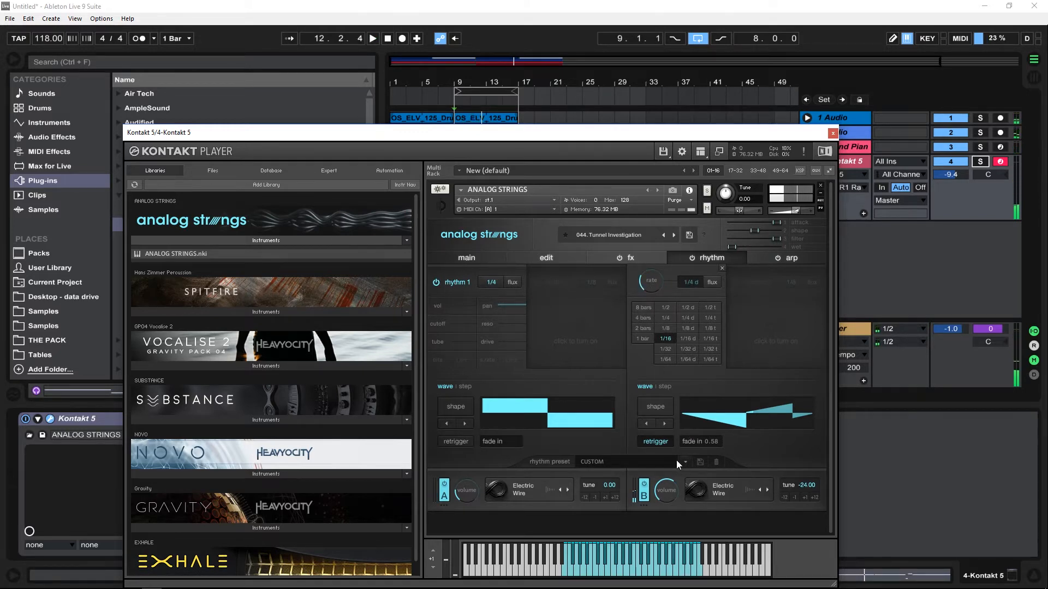
- Examine the main controls, layer B's source menu, and the envelope, flutter, stereo and advanced key-range settings of Analog Strings
click(491, 256)
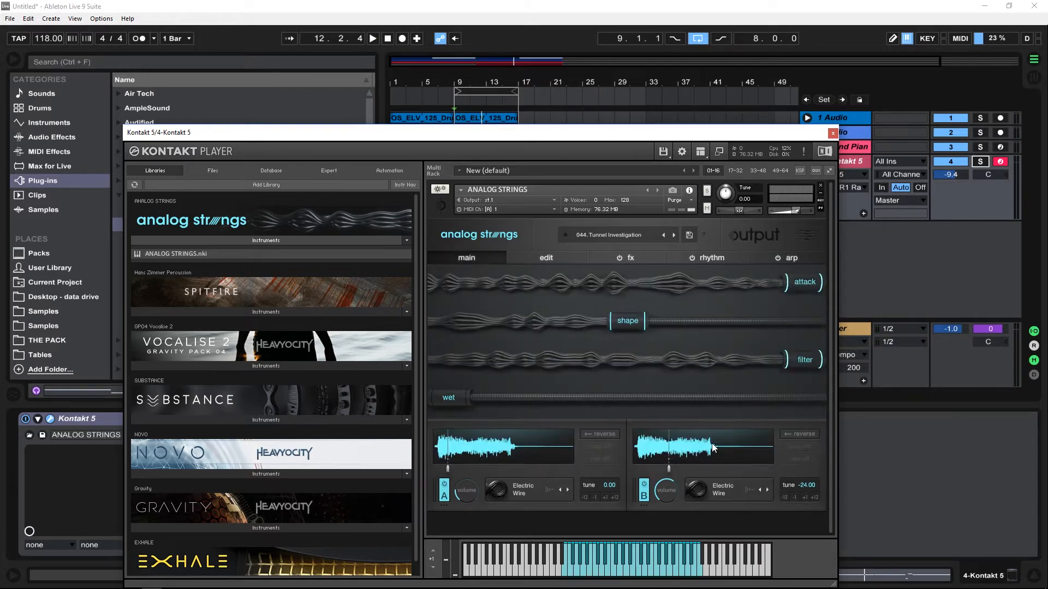
click(713, 489)
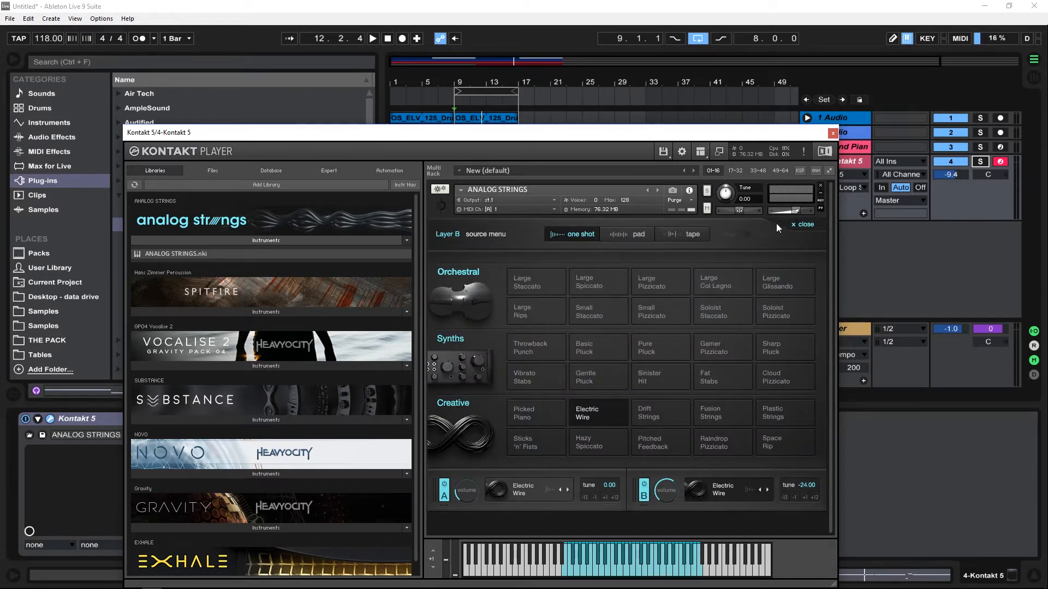
click(801, 225)
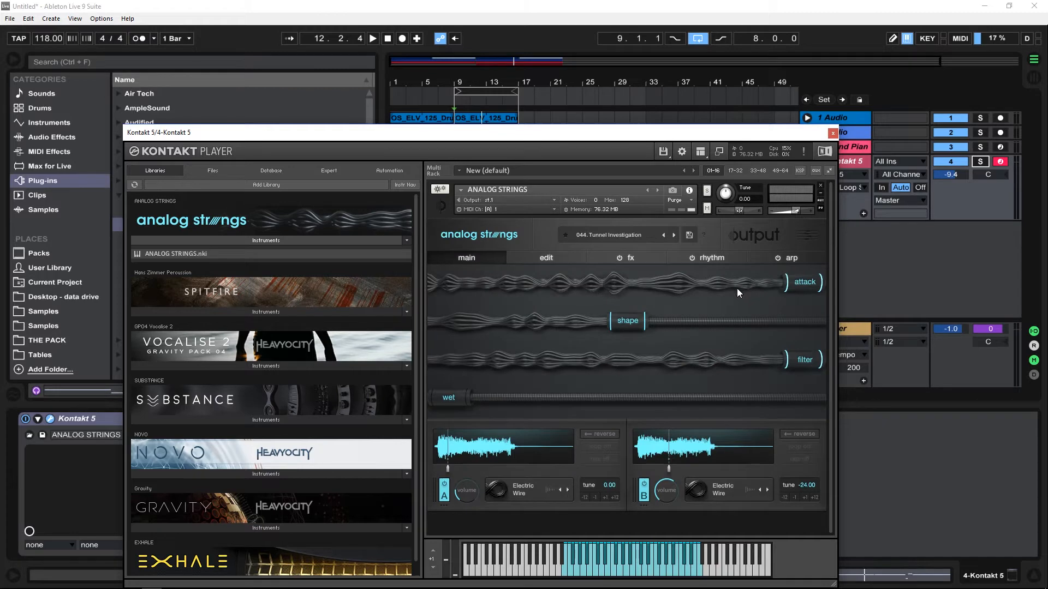
click(543, 256)
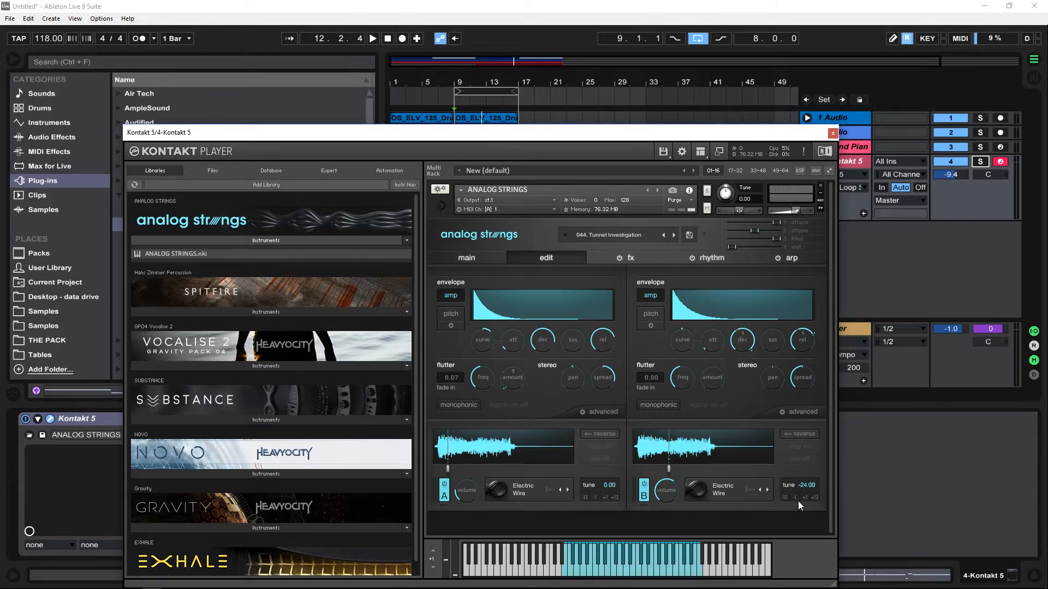
click(787, 414)
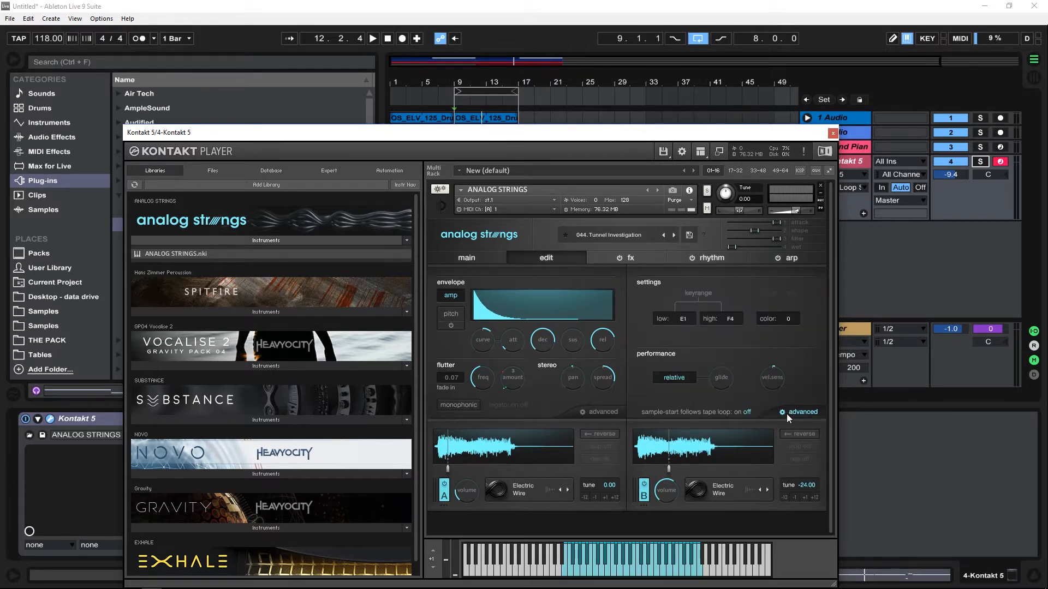
click(790, 413)
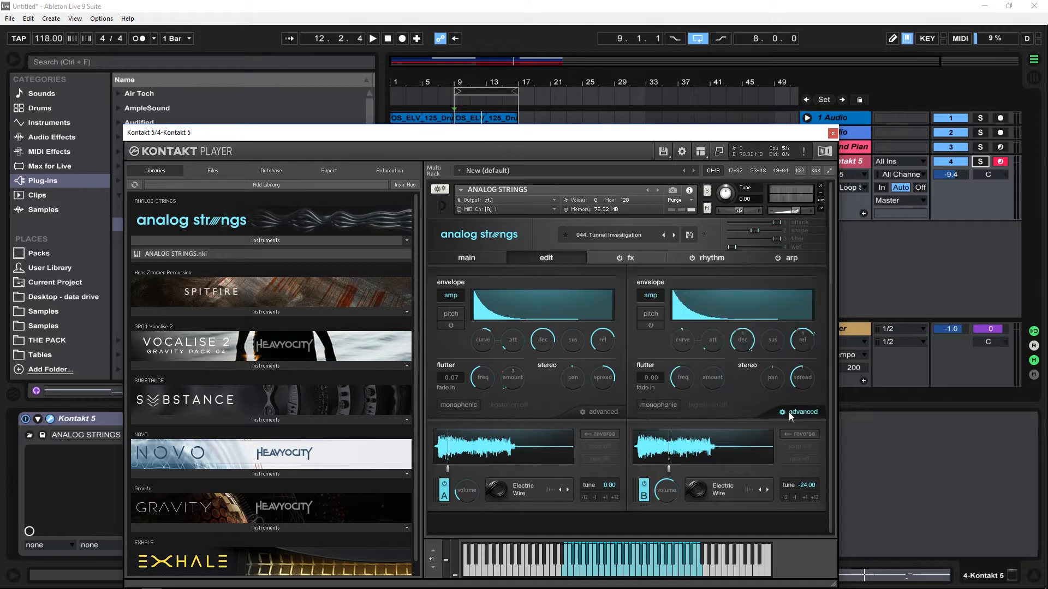
click(789, 413)
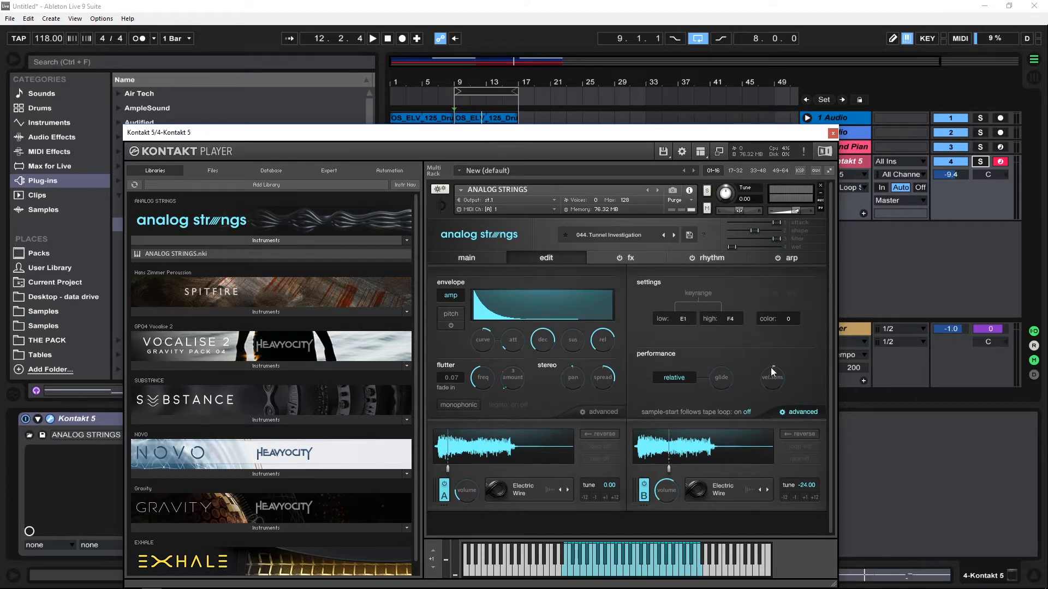
click(805, 413)
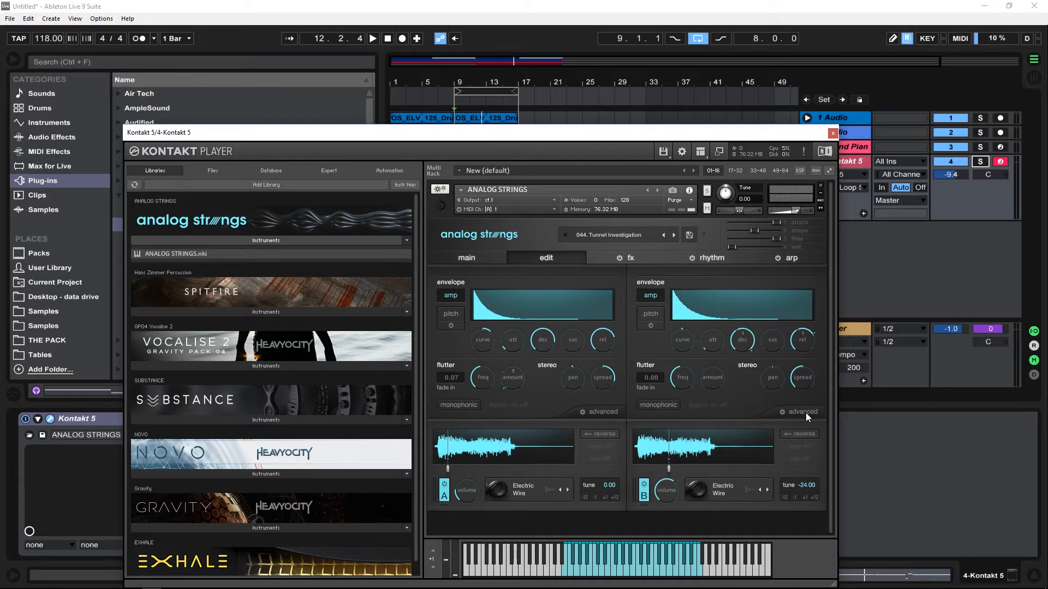
- Set arpeggiator B's rate to 1/2 t while listening to the loop, and stop playback
click(797, 255)
key(space)
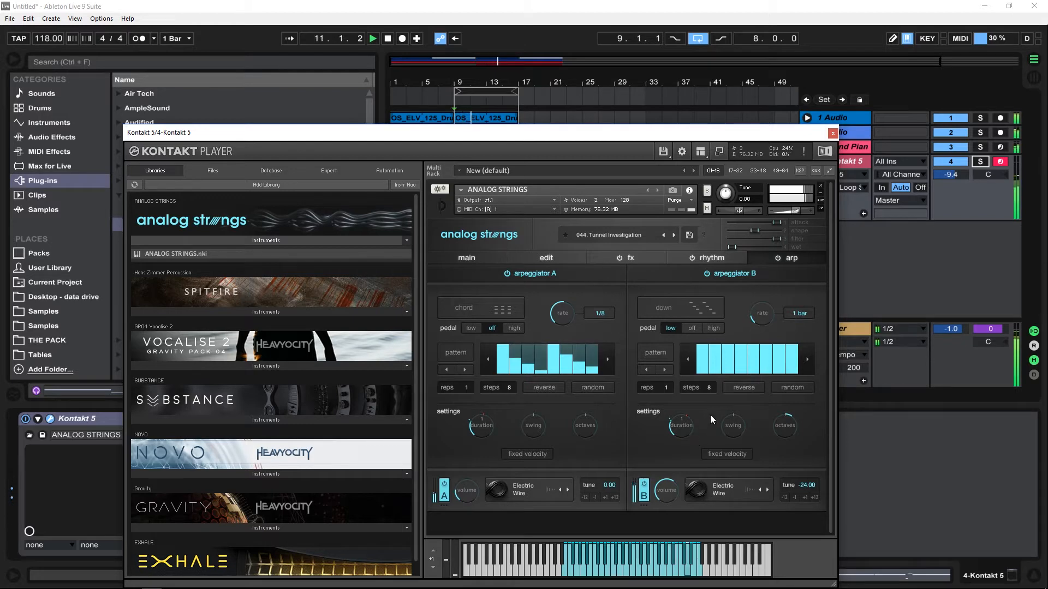
mouse_move(763, 321)
mouse_down()
mouse_move(771, 304)
mouse_move(761, 322)
mouse_up()
key(space)
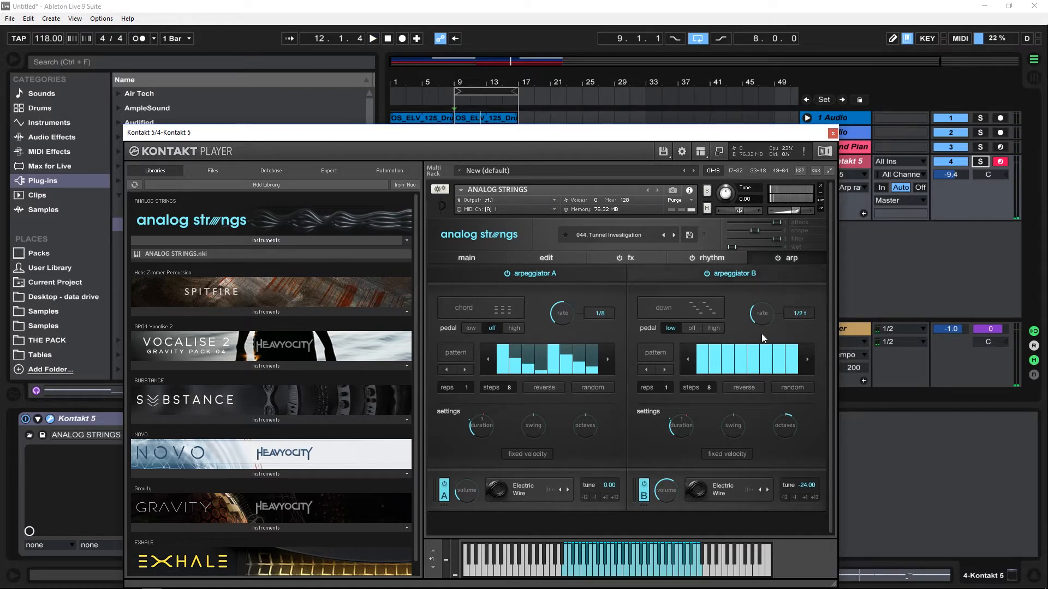
- Try different arpeggiator B rates, including 1/4, while playing the loop
drag(760, 319, 760, 317)
key(space)
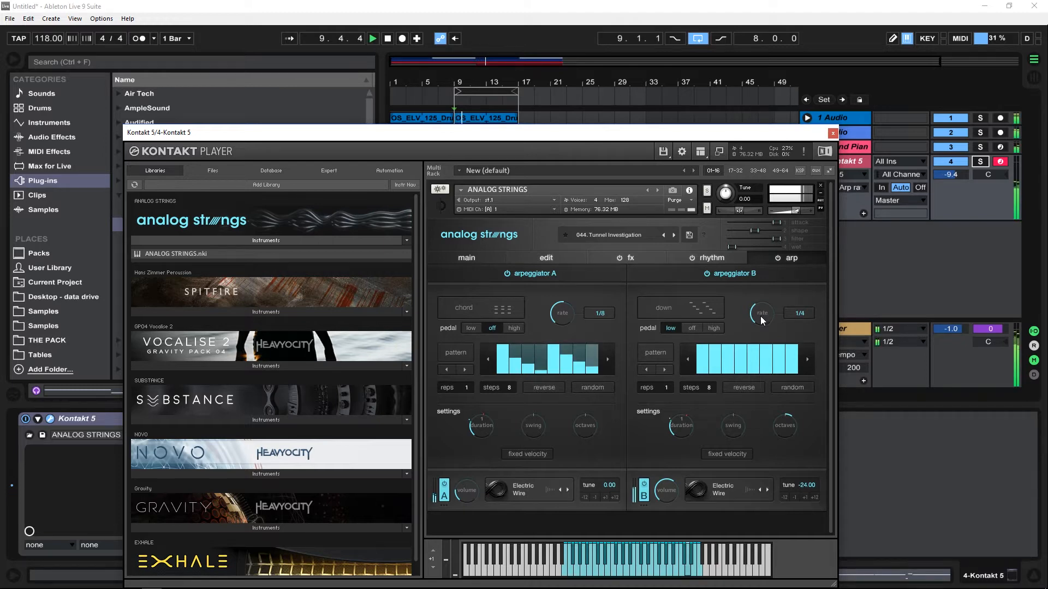
drag(762, 316, 757, 318)
- Audition 002. Blown Fuse during playback, then load the rhythmic preset 046. Ticking Clock in Analog Strings
click(670, 235)
key(space)
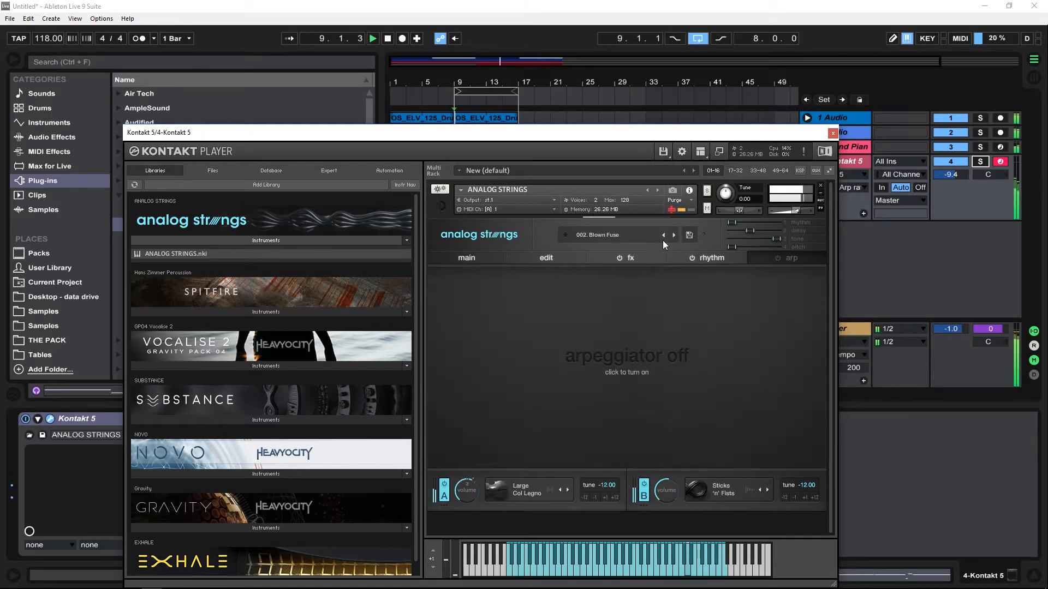
click(477, 258)
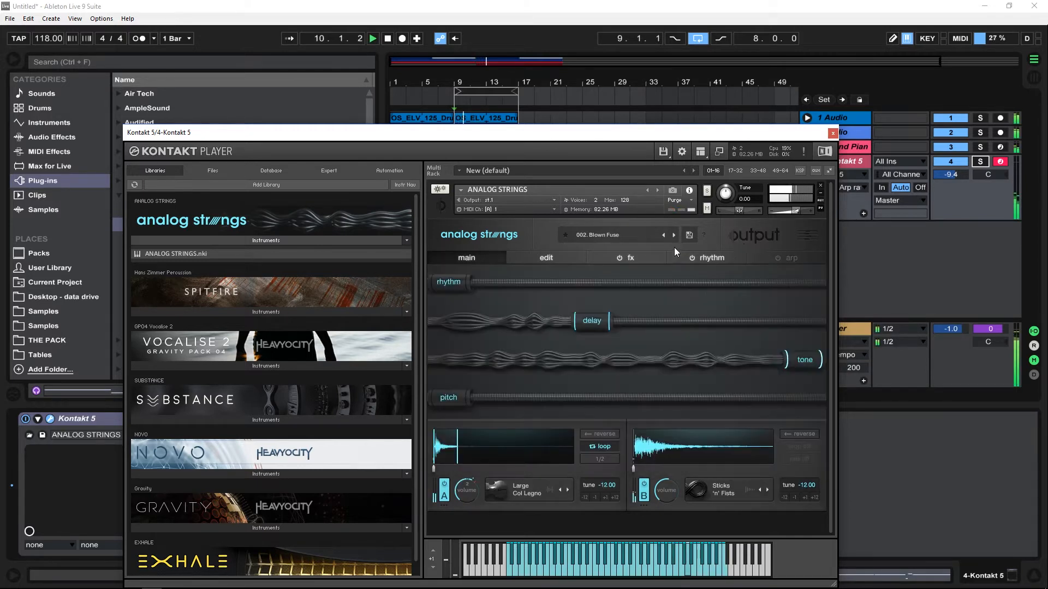
click(636, 233)
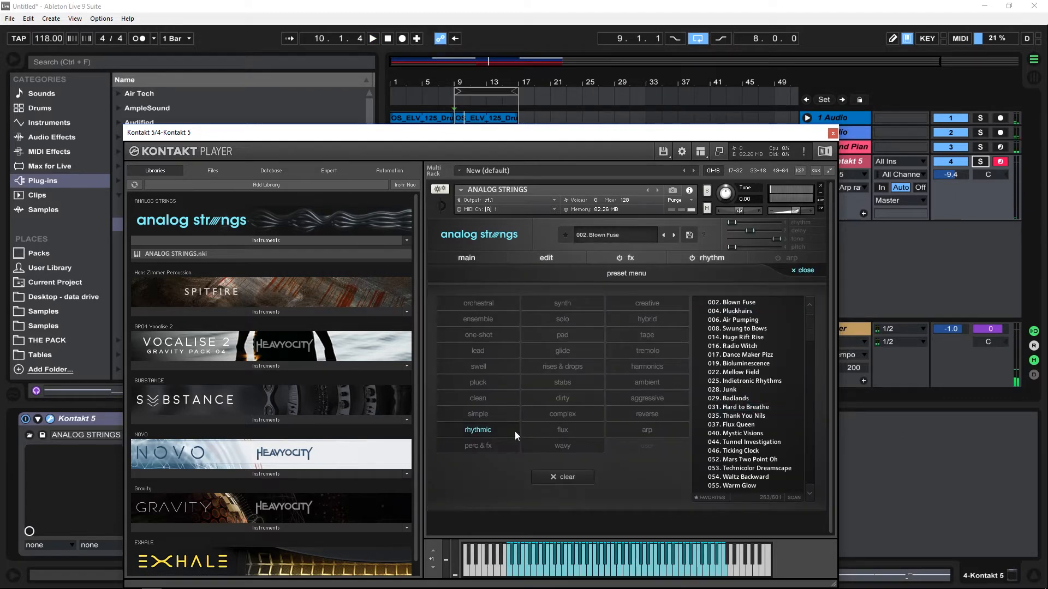
click(766, 451)
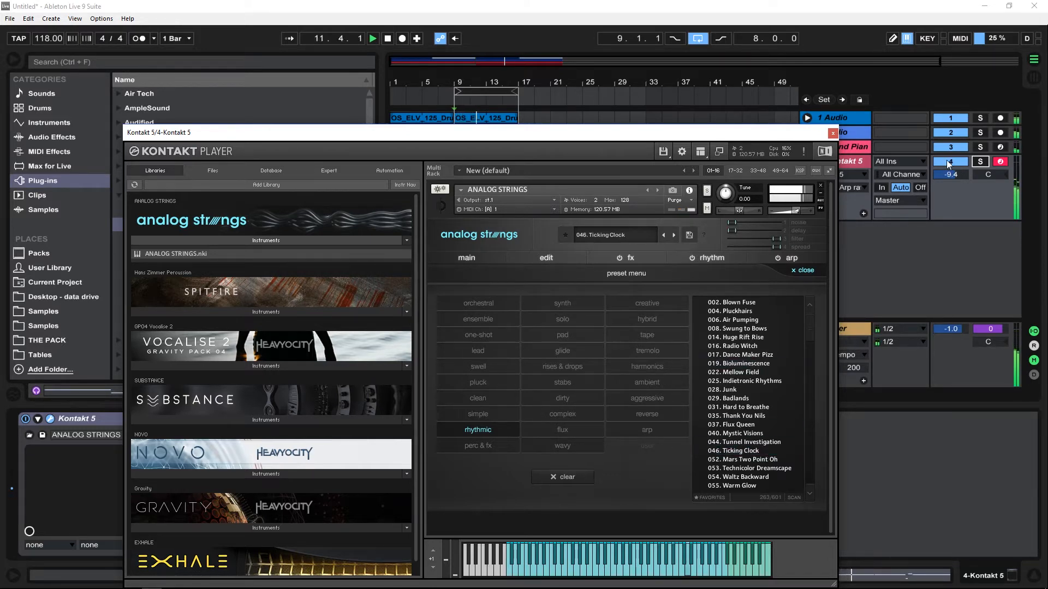
- Lower the Kontakt 5 track's volume to -10.3 dB, close the instrument window and stop playback
drag(951, 174, 950, 180)
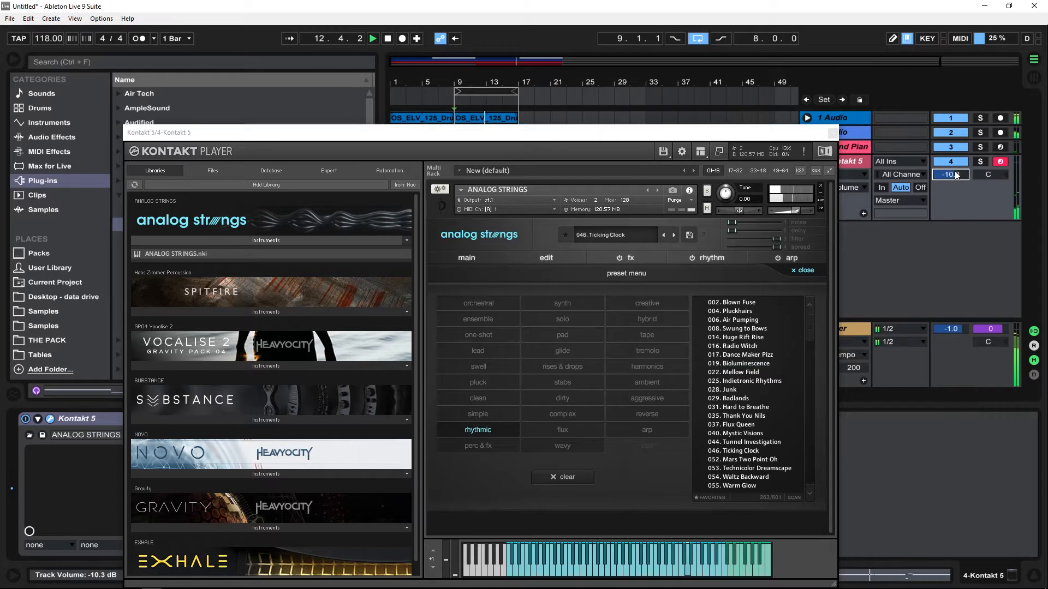
click(830, 135)
key(space)
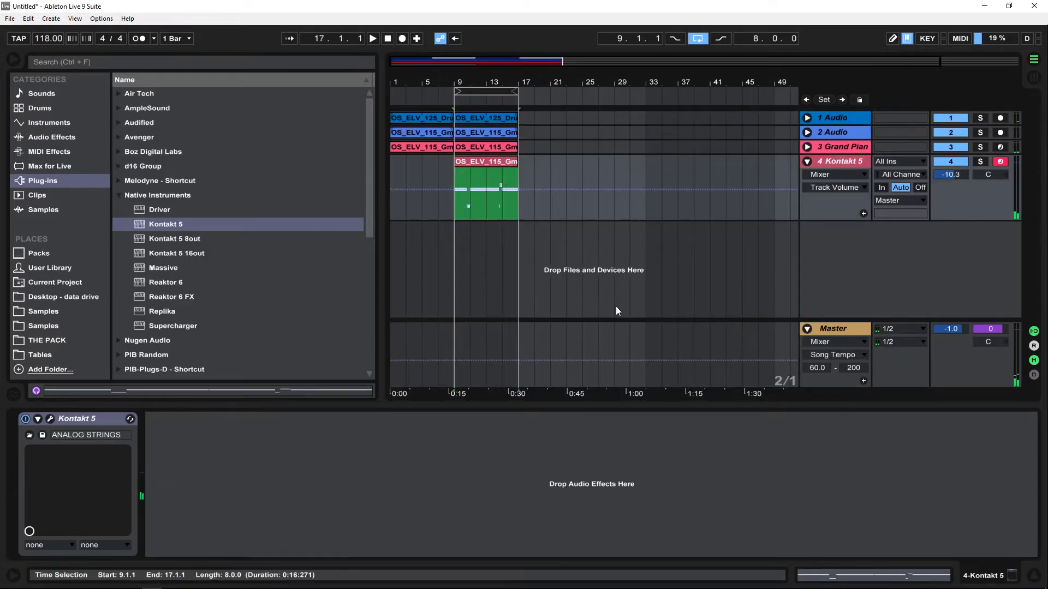
- Solo the Kontakt 5 track and turn layer A's volume all the way down in Analog Strings during playback
click(980, 162)
click(980, 162)
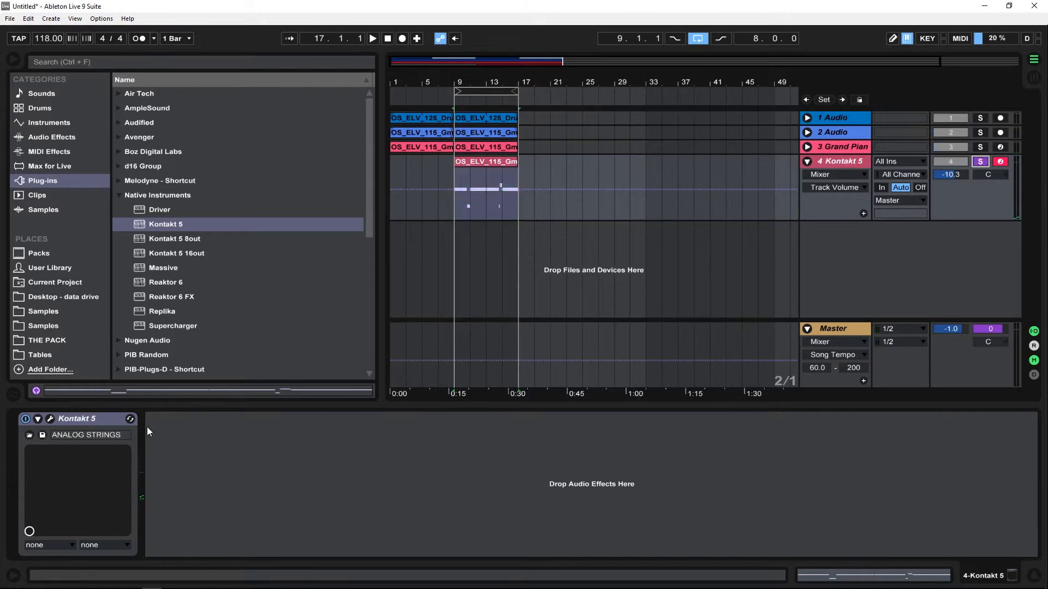
click(49, 419)
key(space)
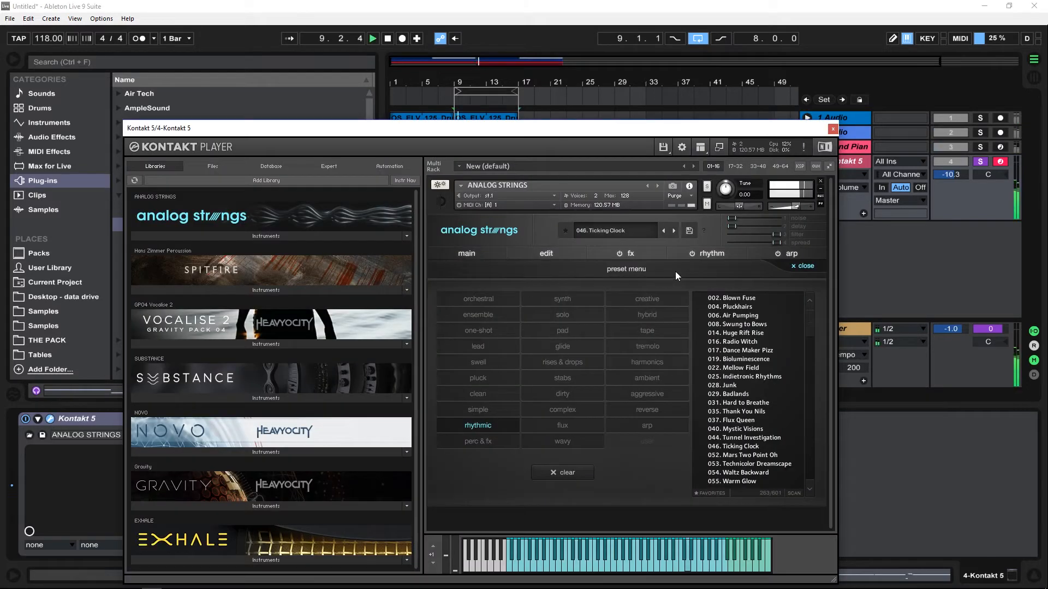
click(467, 254)
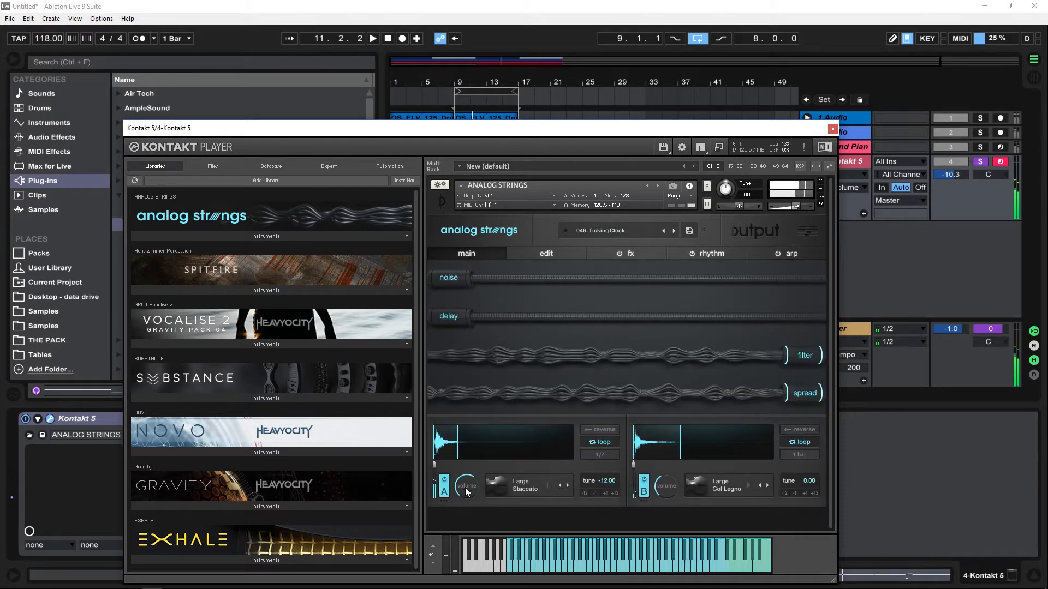
drag(463, 503, 462, 504)
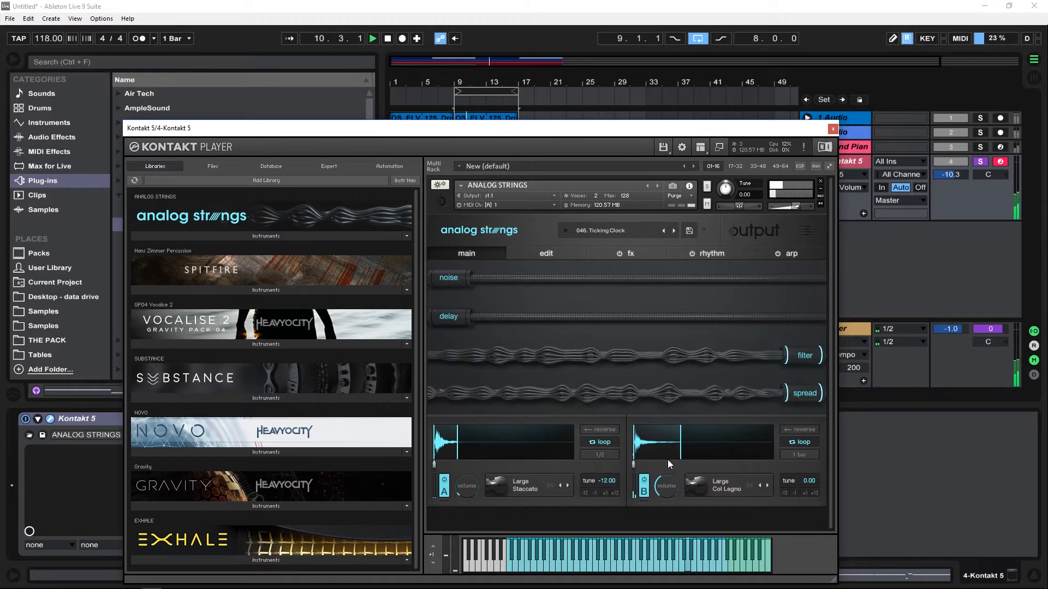
click(832, 128)
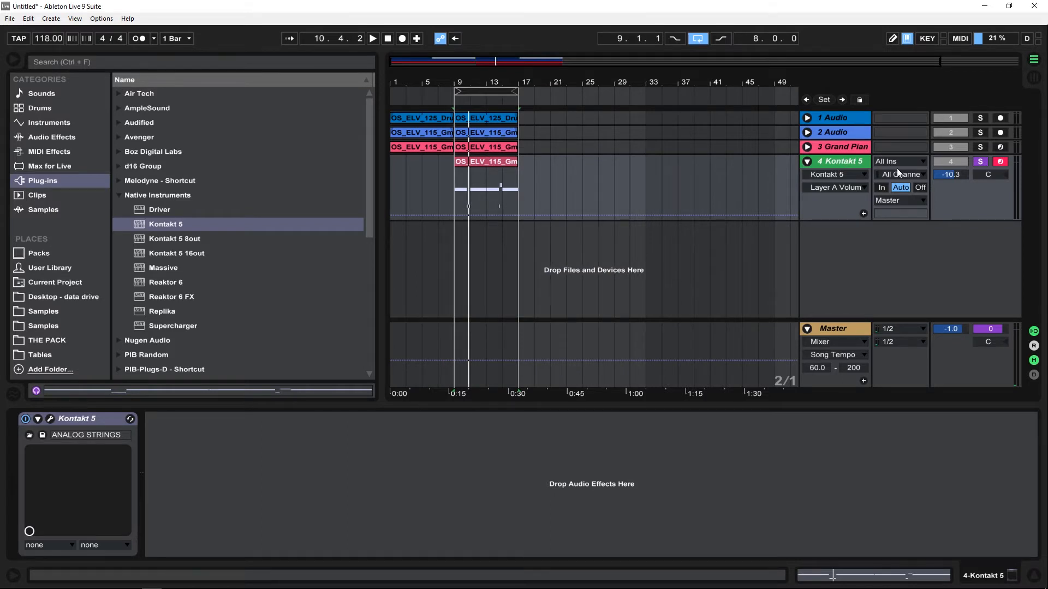
- Duplicate the Kontakt 5 track and listen to the original track's Ticking Clock patch
key(ctrl+d)
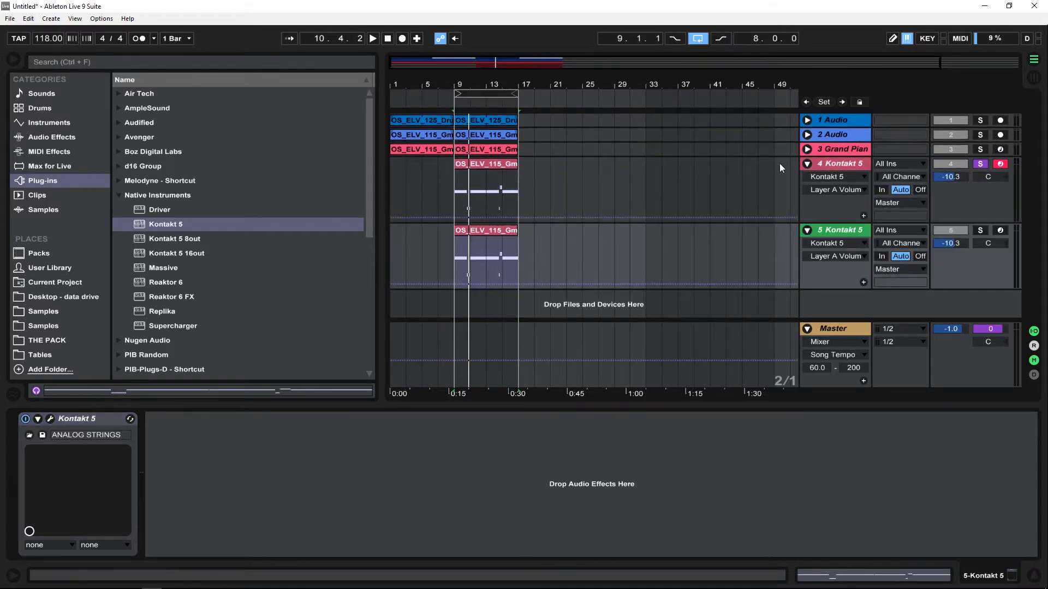
click(839, 163)
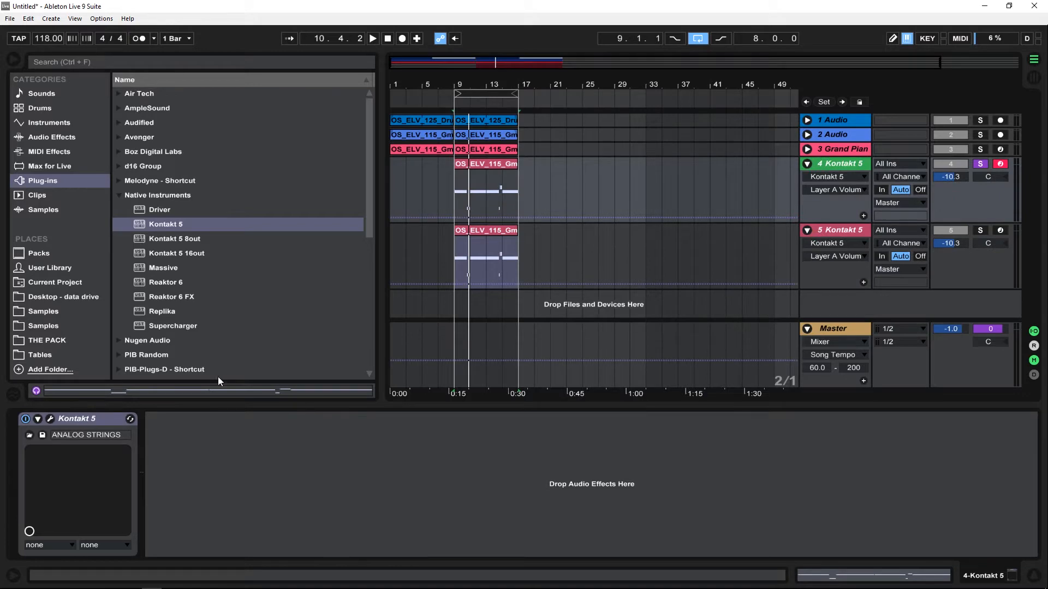
click(49, 419)
key(space)
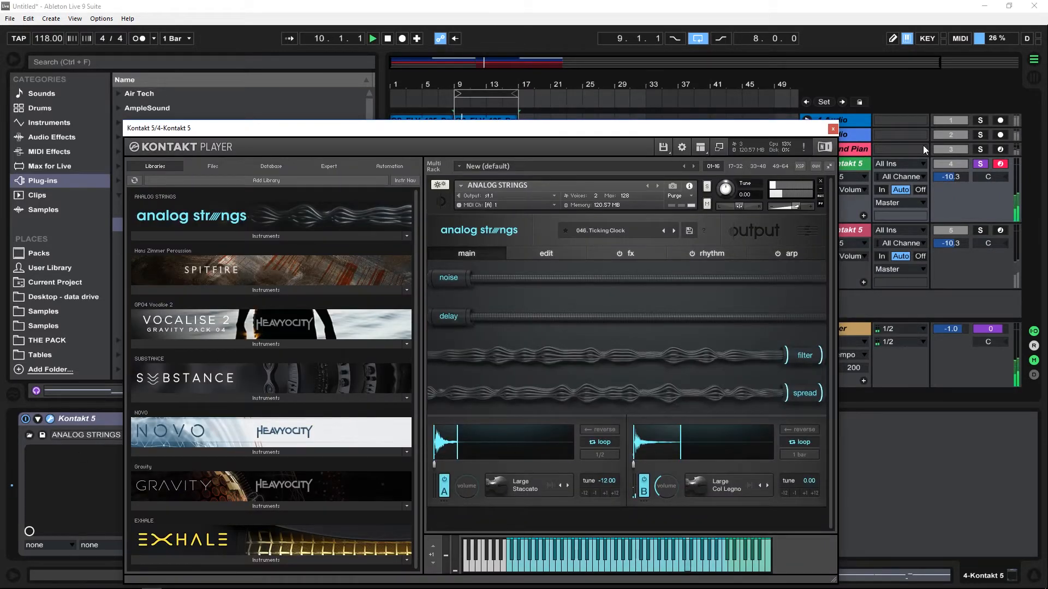
click(832, 130)
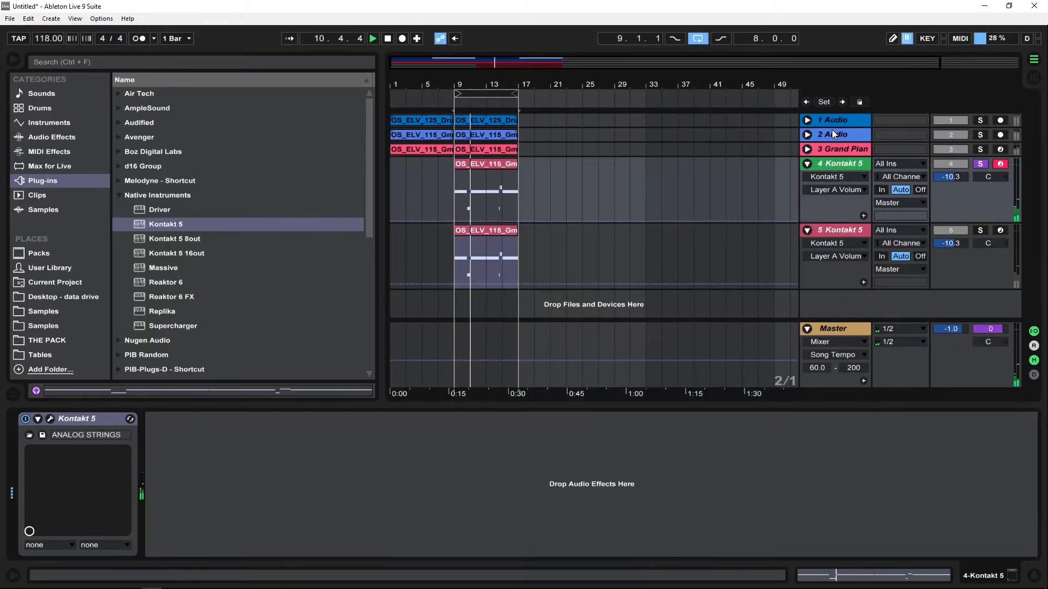
- Freeze the original Kontakt 5 track, number 4, and collapse it in the arrangement
right_click(855, 164)
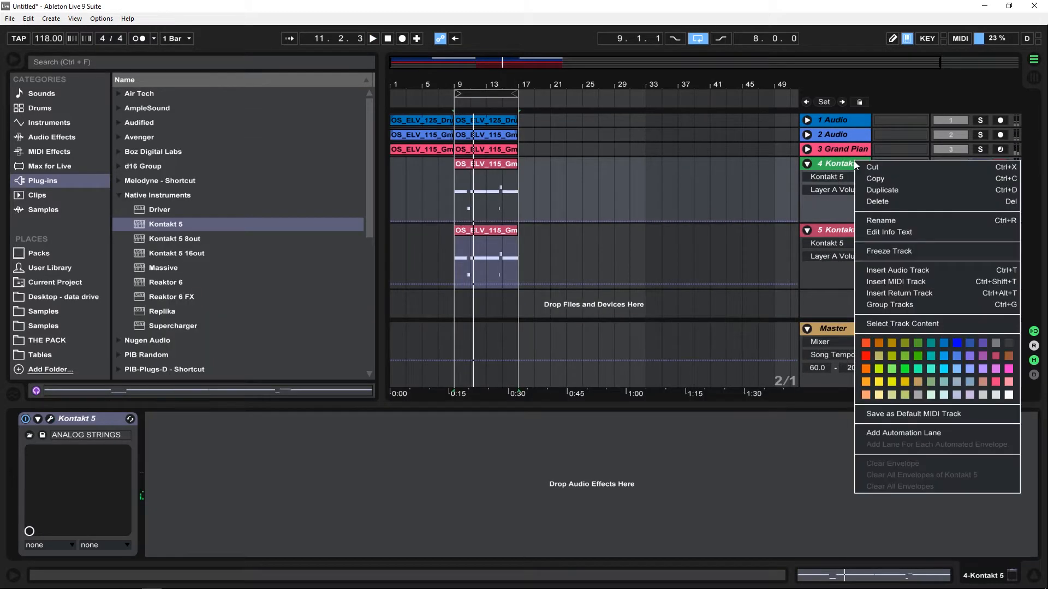
click(889, 251)
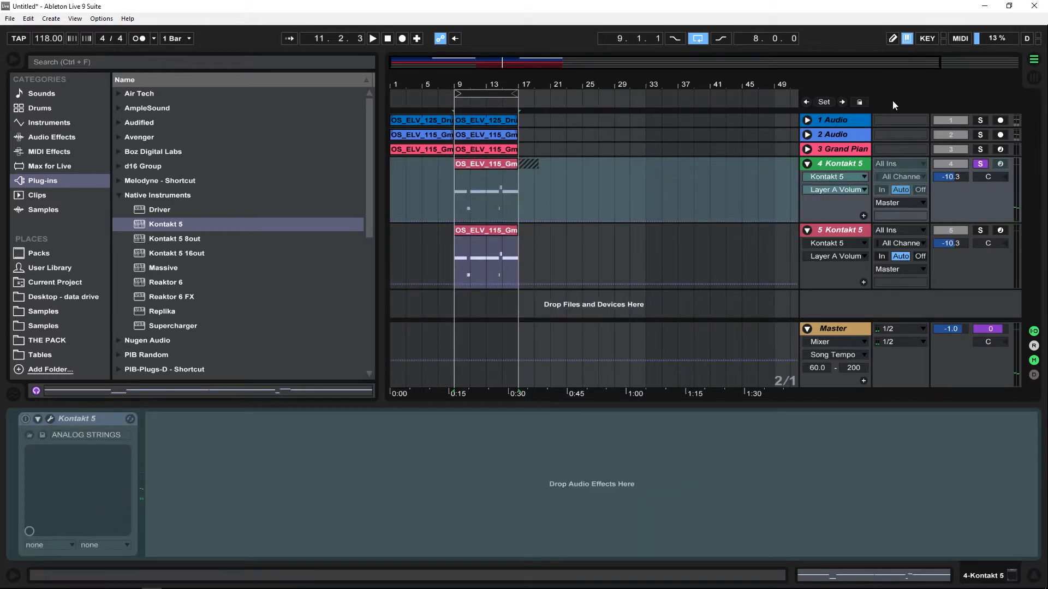
click(810, 166)
- Load the rhythmic Analog Strings preset 306. Moody Loop in the duplicated Kontakt 5 track
click(835, 178)
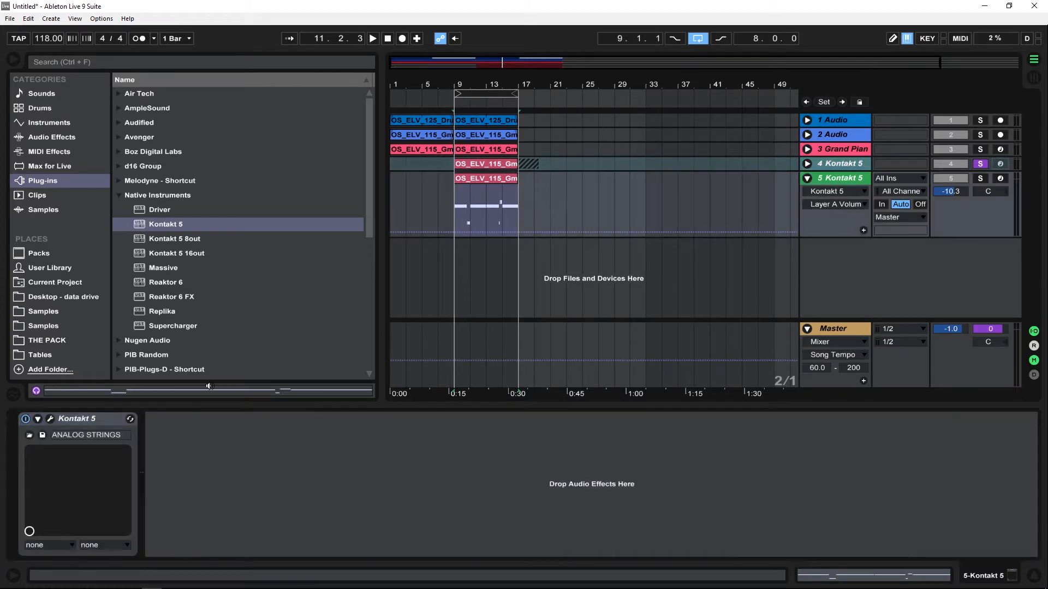
click(49, 420)
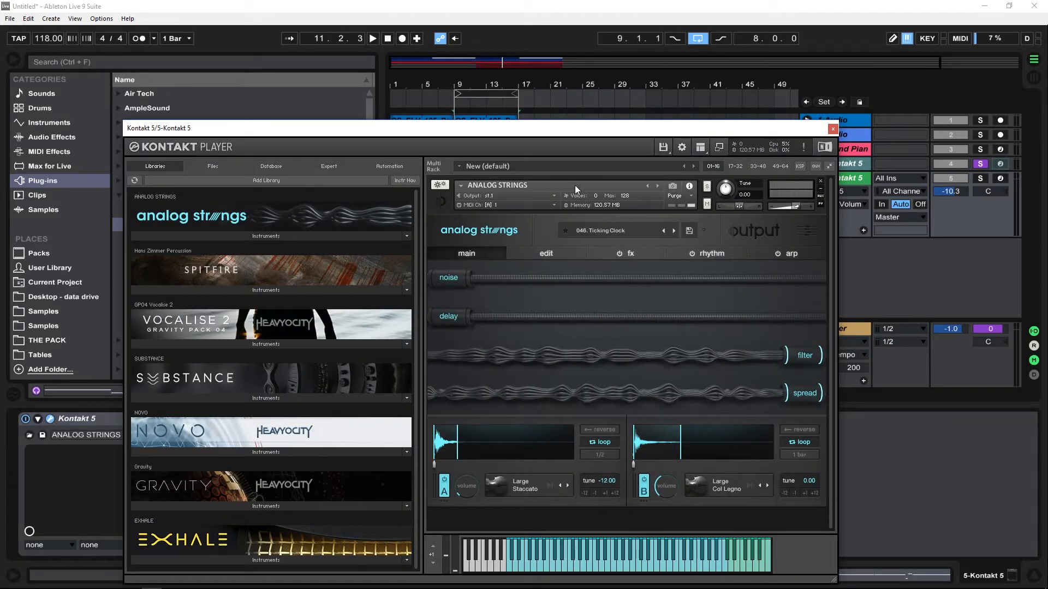
drag(664, 129, 669, 112)
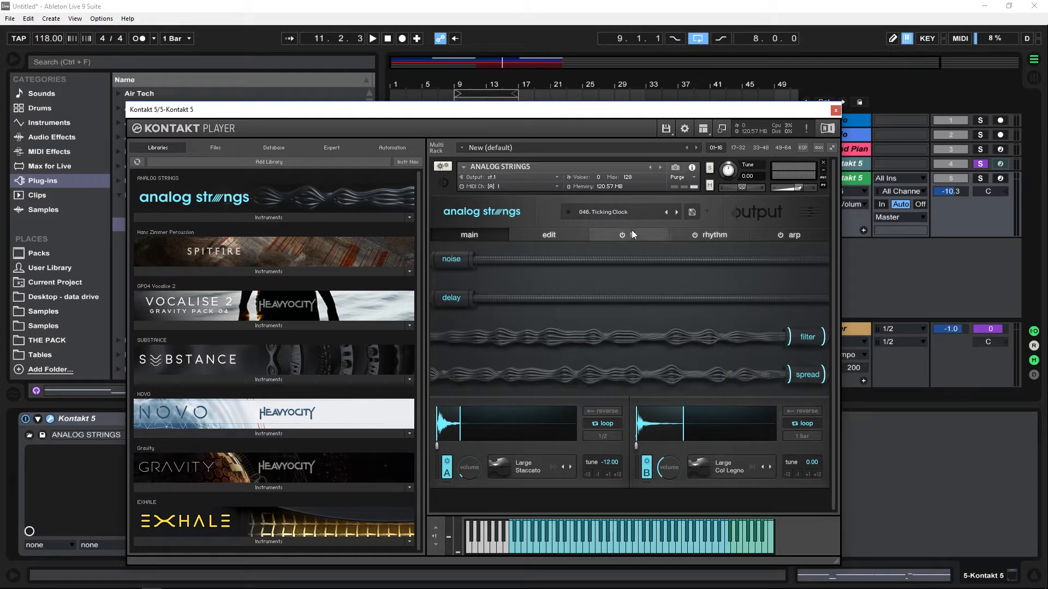
click(620, 214)
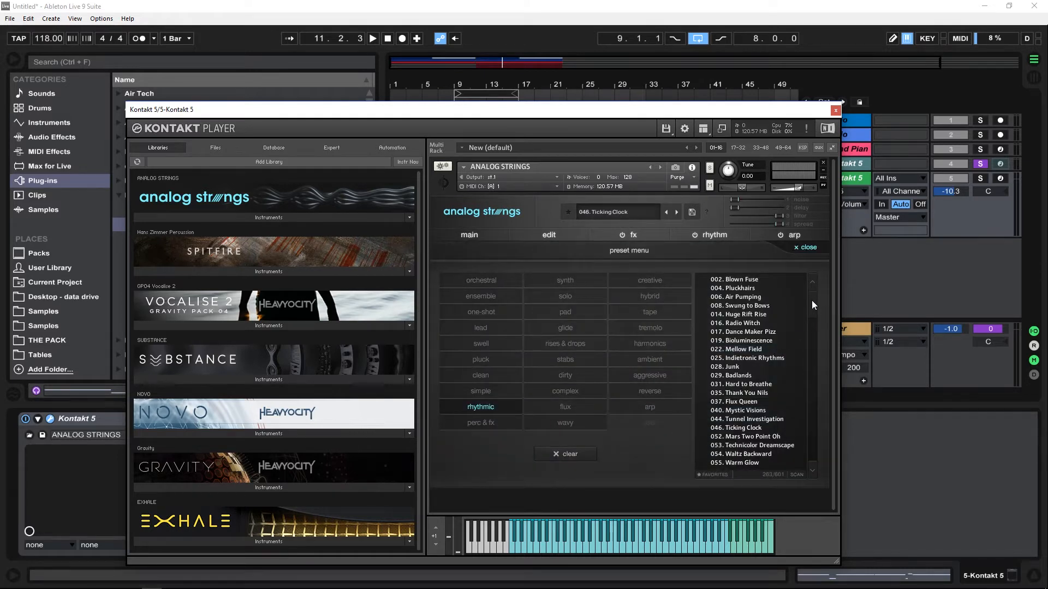
drag(811, 300, 800, 377)
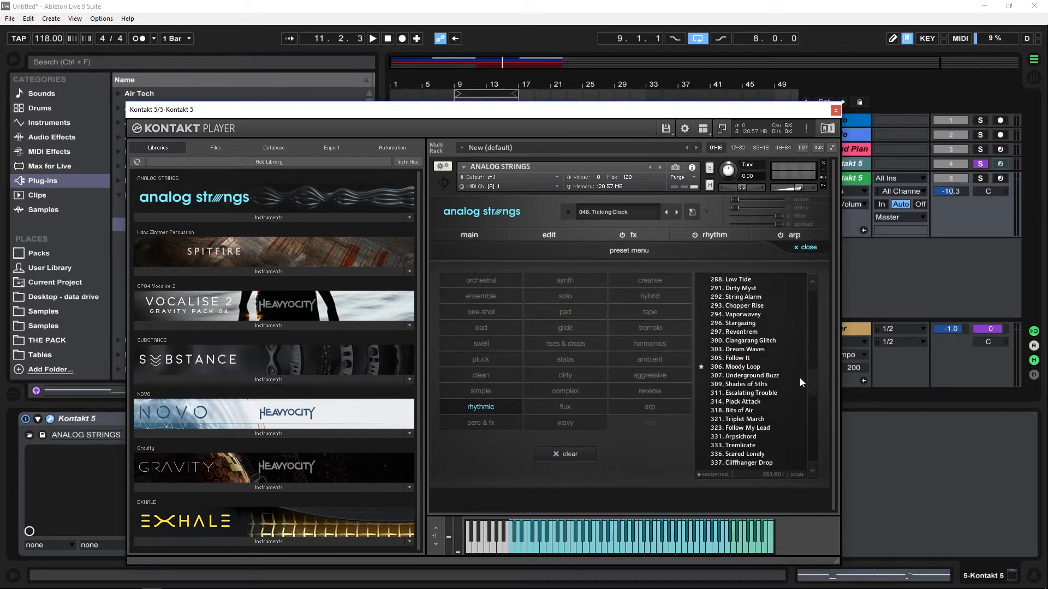
click(758, 391)
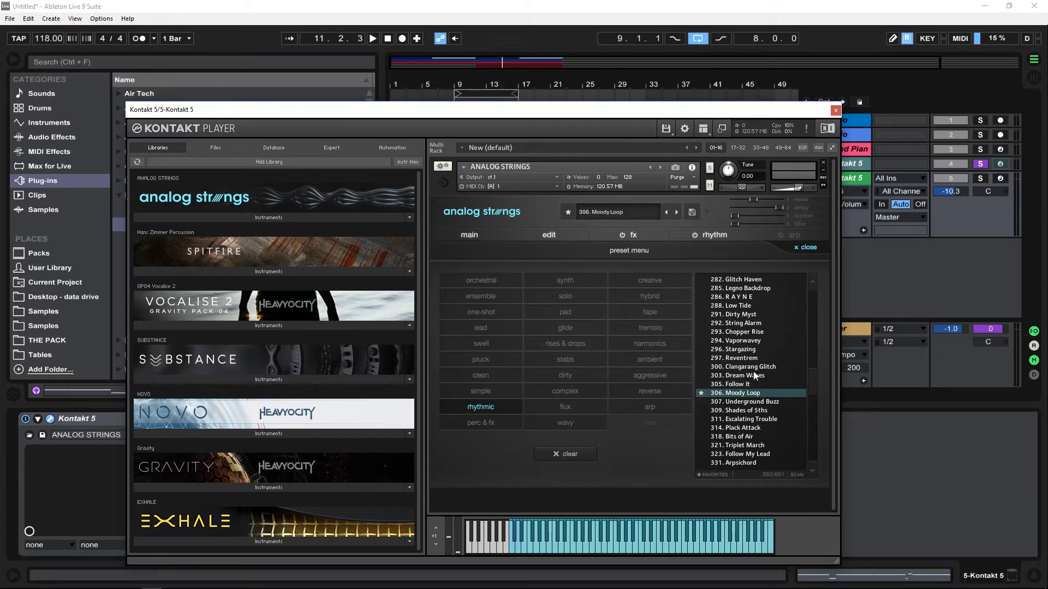
- Play the loop and listen to track 5 soloed, then unsolo it to hear it with the full arrangement
key(space)
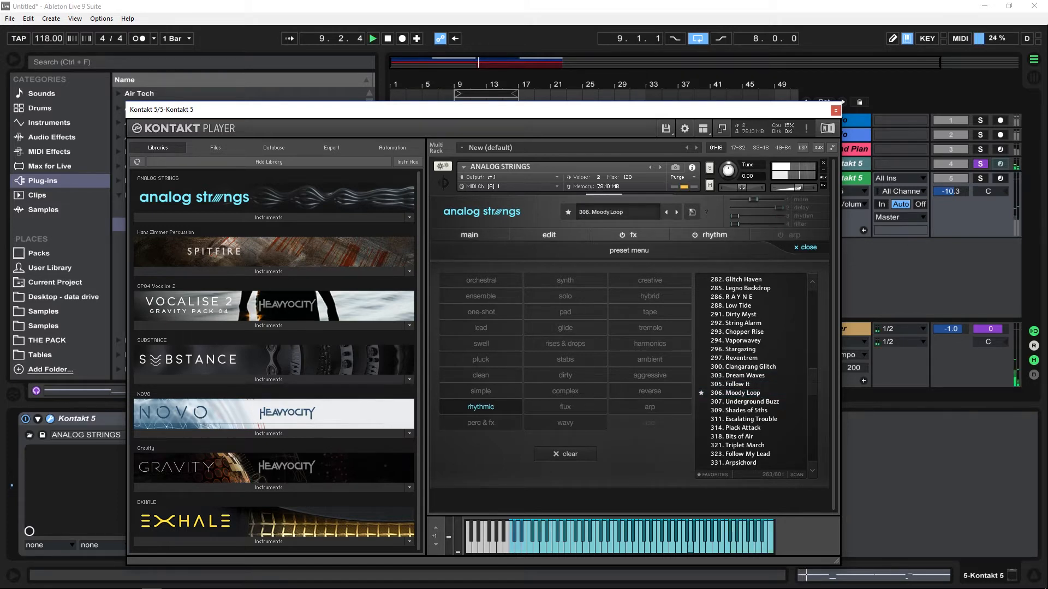
click(980, 178)
drag(757, 111, 733, 76)
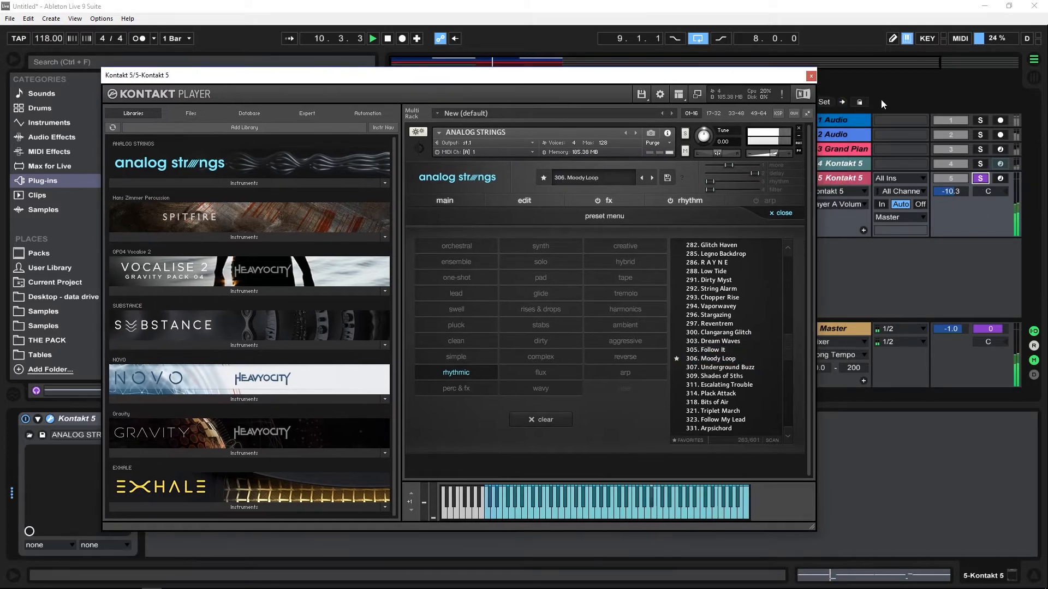
click(972, 182)
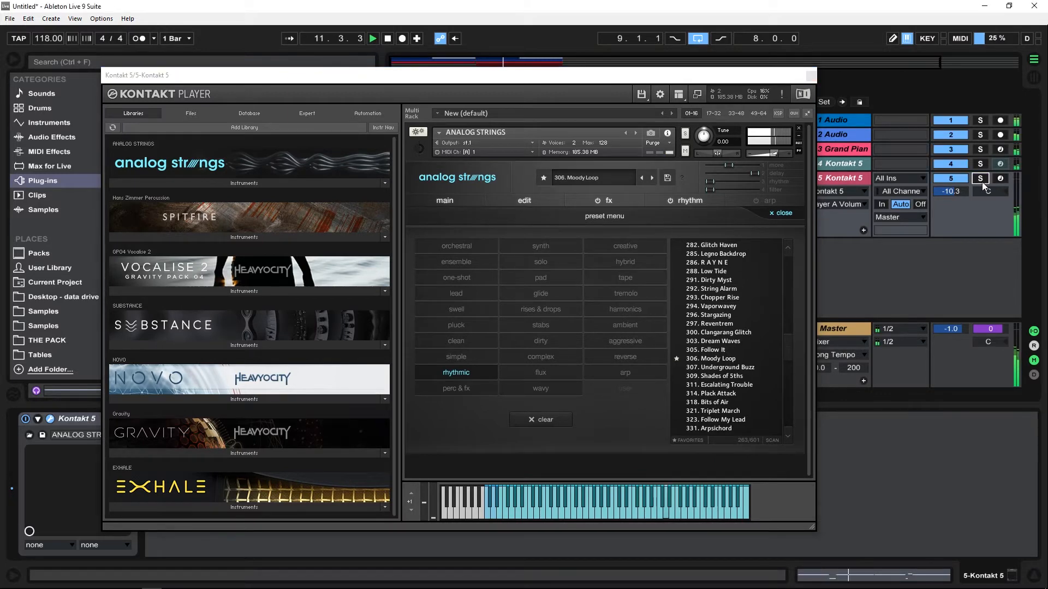
- Close the instrument window and lower track 5's volume to -14.8 dB
click(810, 77)
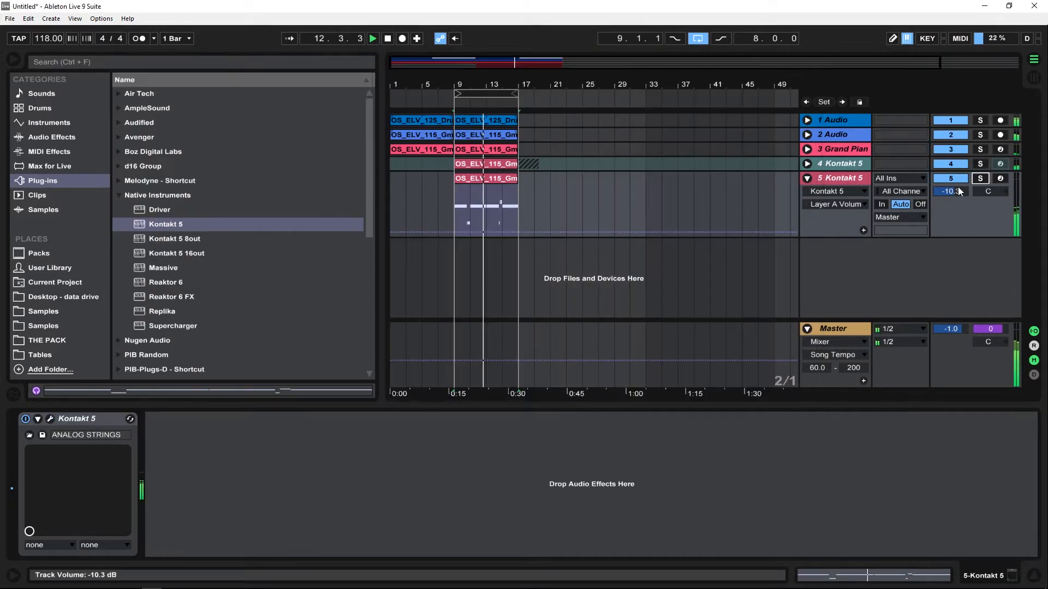
drag(957, 187, 957, 211)
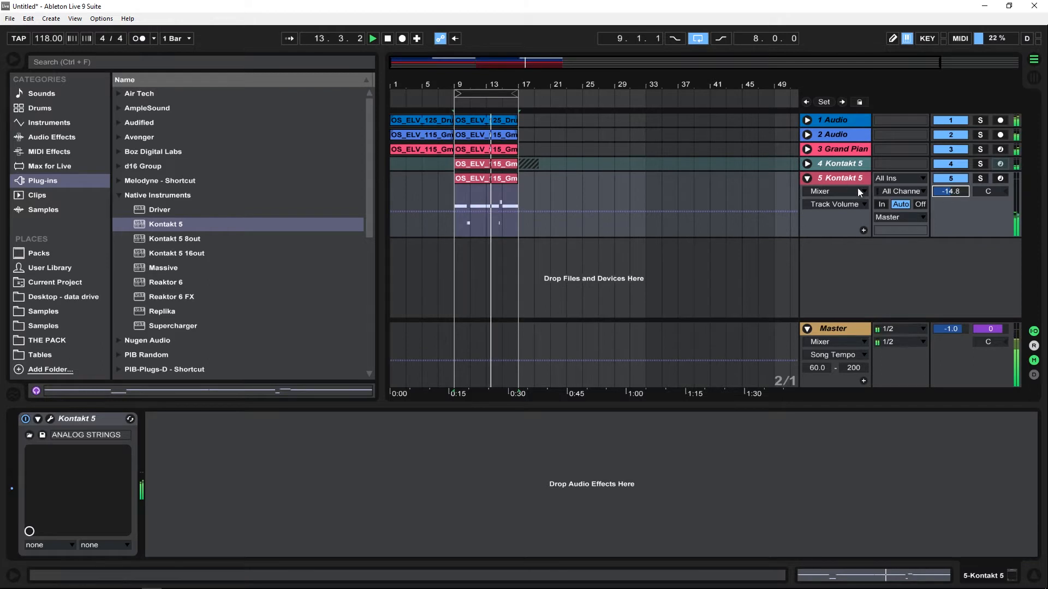
key(minus)
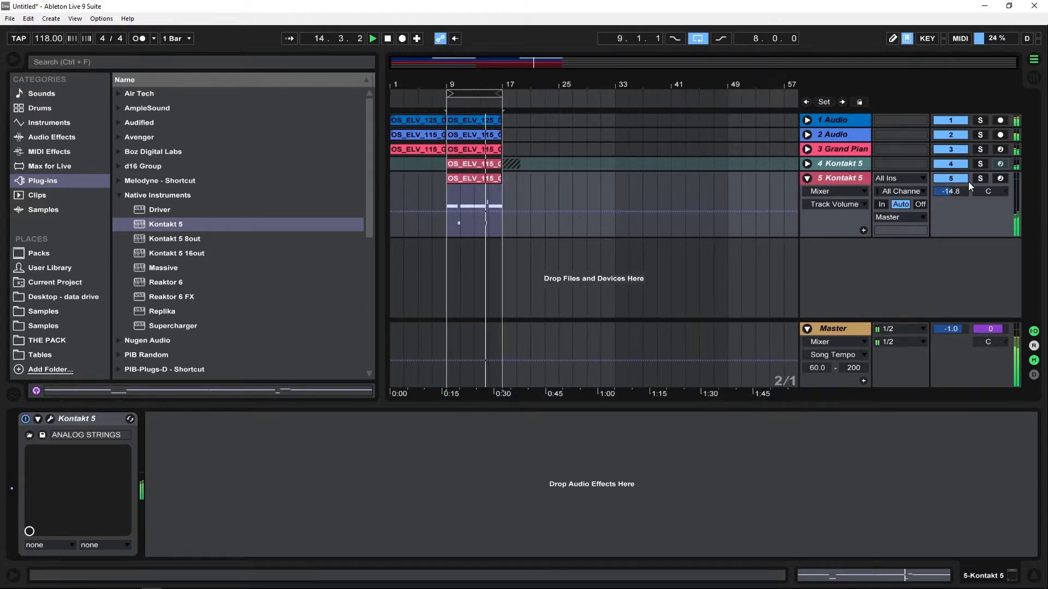
- Lower the frozen Kontakt 5 track's volume and collapse both Kontakt 5 tracks
click(807, 164)
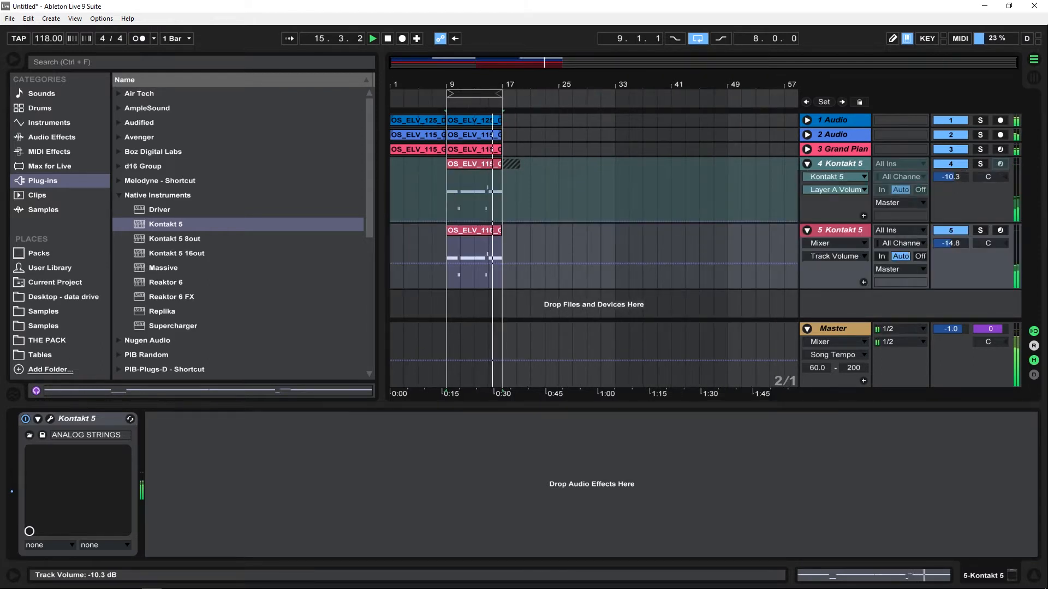
drag(955, 181, 955, 216)
click(807, 164)
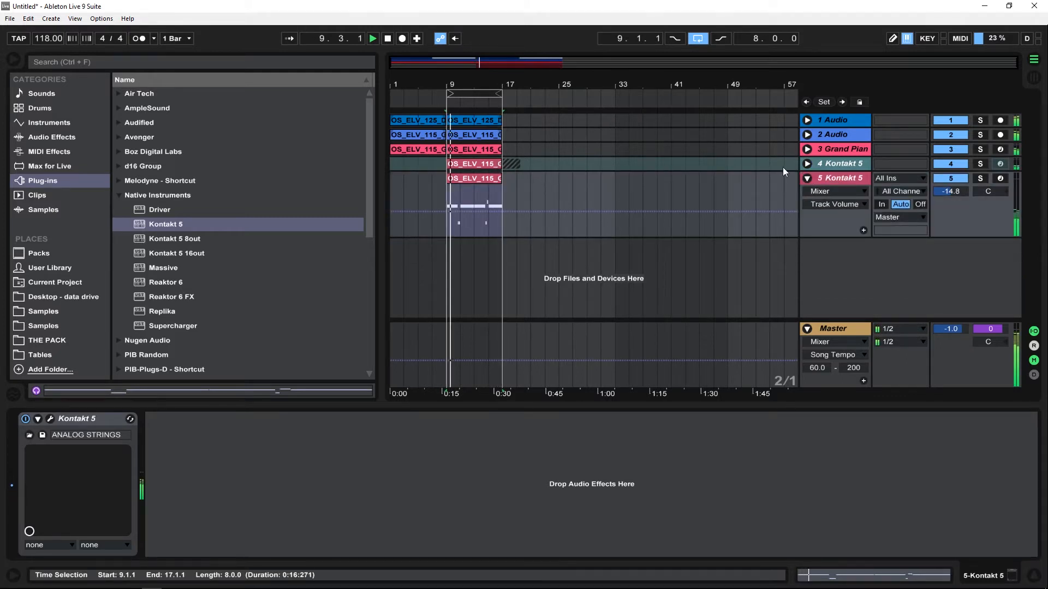
click(807, 178)
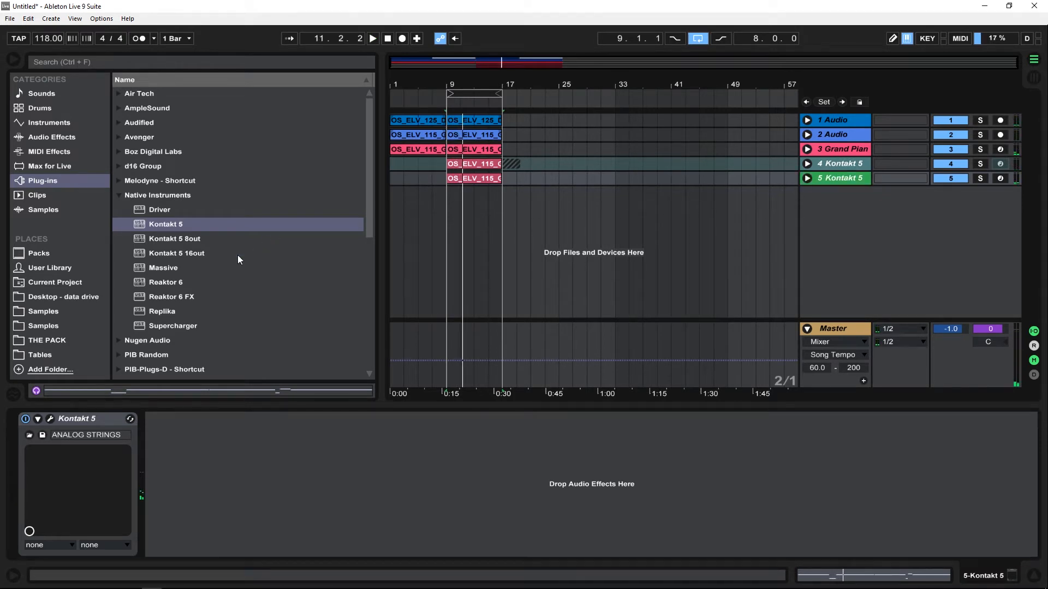
- Add another Kontakt 5 instrument on a new MIDI track below the existing ones
drag(142, 225, 488, 230)
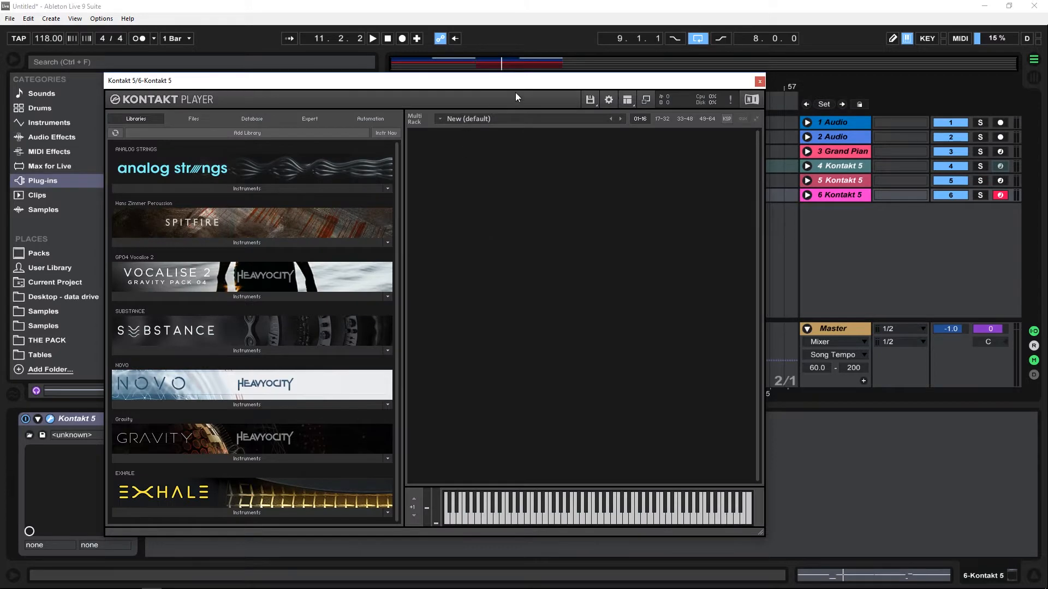
drag(516, 97, 604, 81)
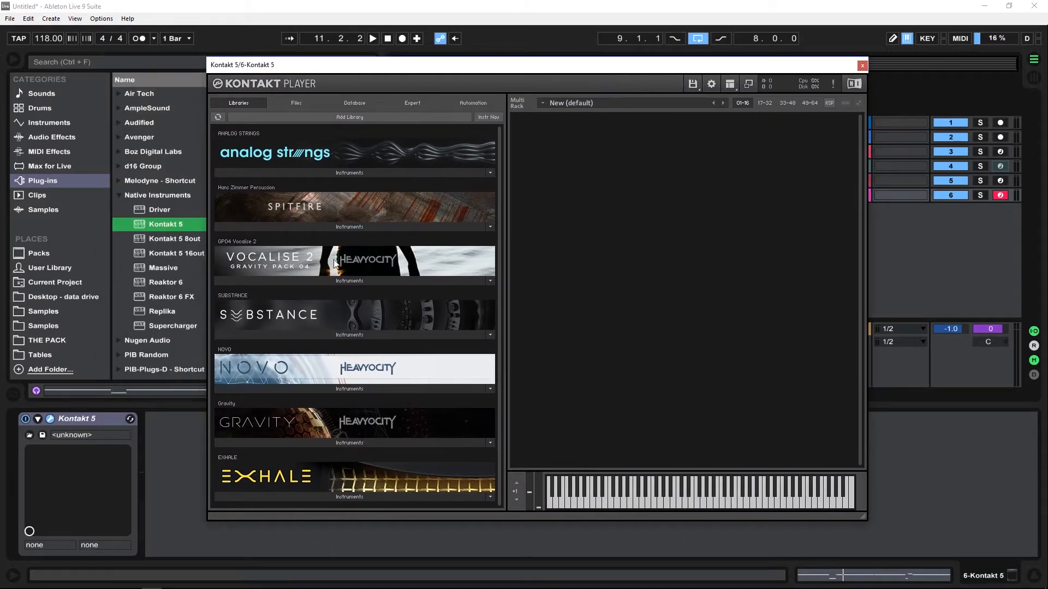
- Load EXHALE.nki into the empty Kontakt rack and switch the instrument to Loops mode
click(346, 496)
drag(244, 499, 649, 327)
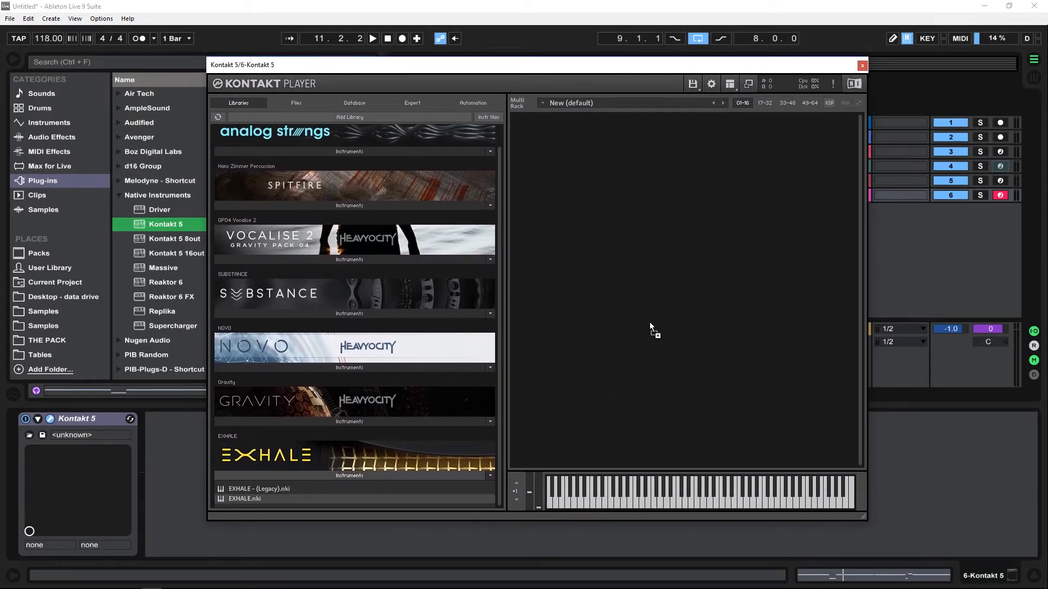
drag(630, 279, 629, 279)
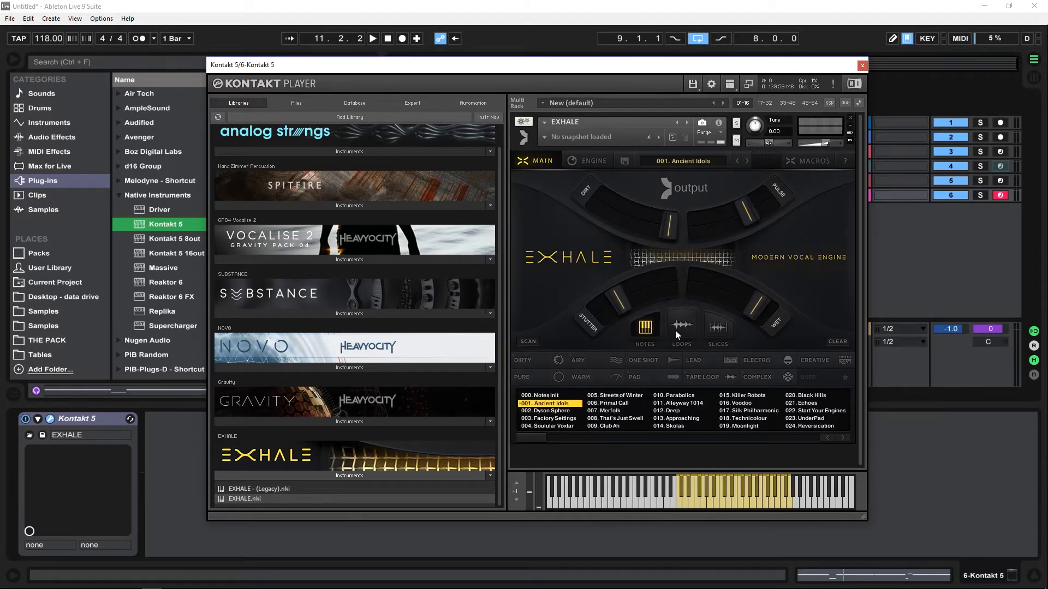
click(680, 326)
click(725, 299)
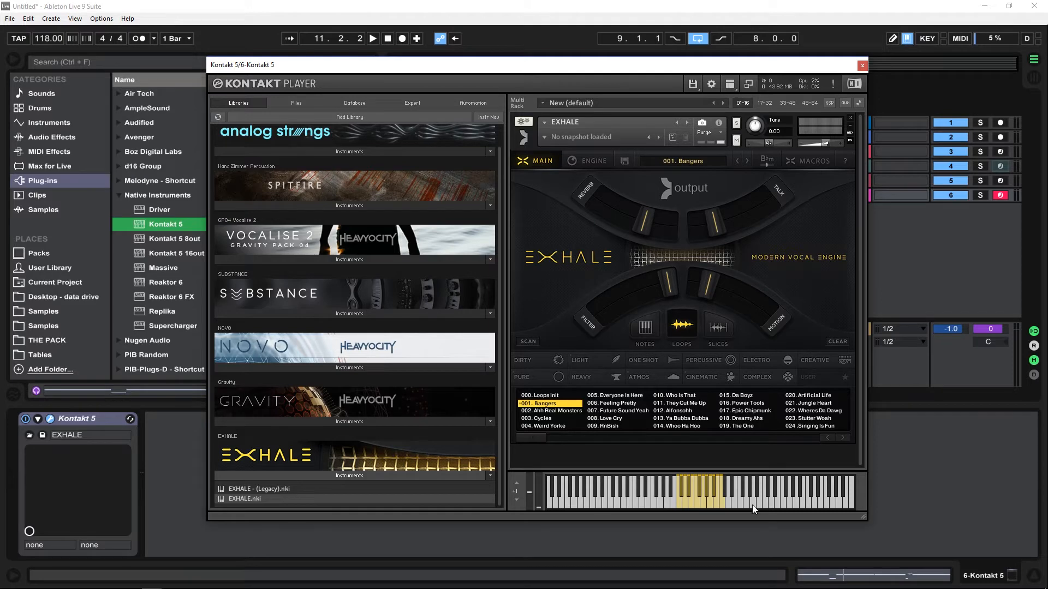
- Audition several loops of the Bangers preset on Kontakt's on-screen keyboard
click(680, 502)
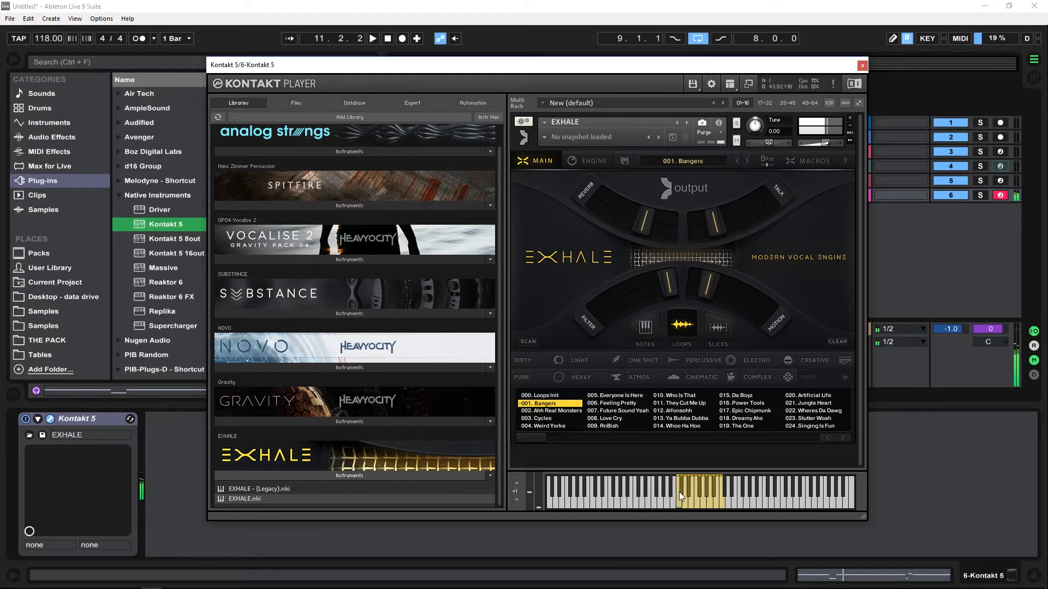
click(685, 487)
click(701, 488)
- Set the EXHALE loops' key to G minor, confirm it and close the instrument window
click(763, 162)
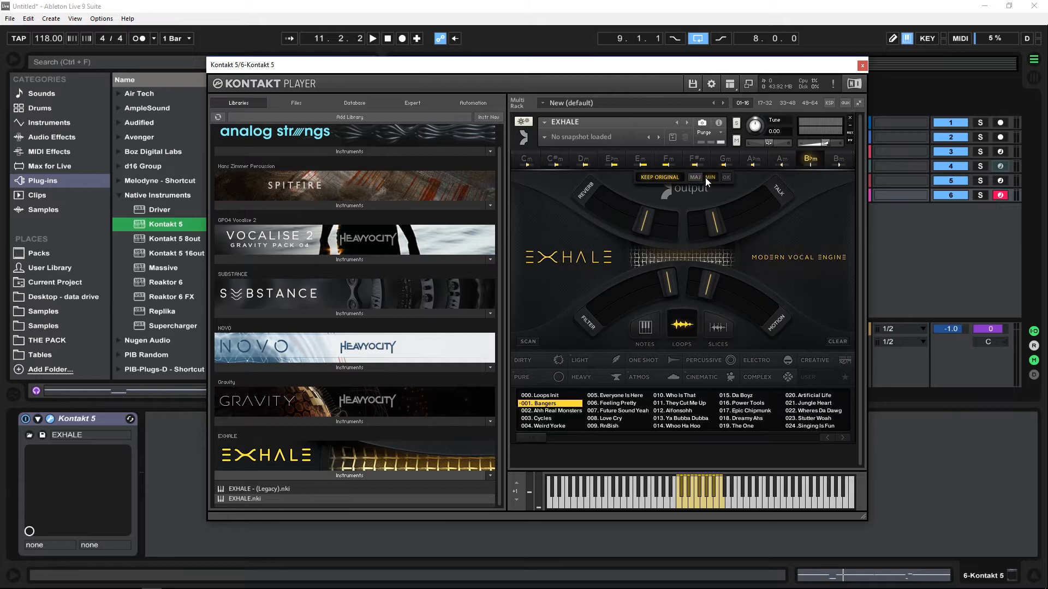
click(722, 159)
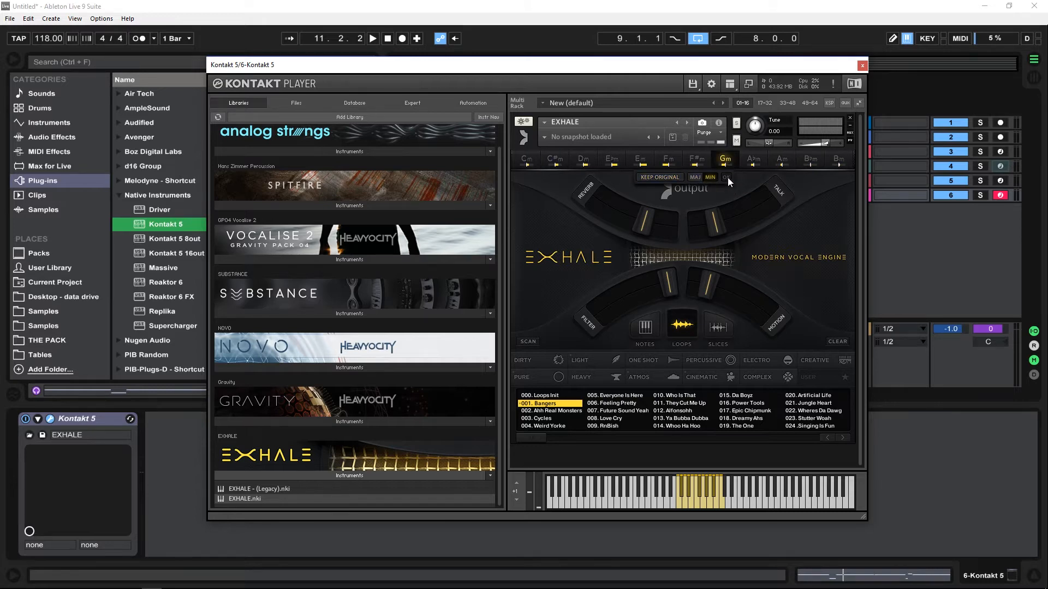
click(727, 177)
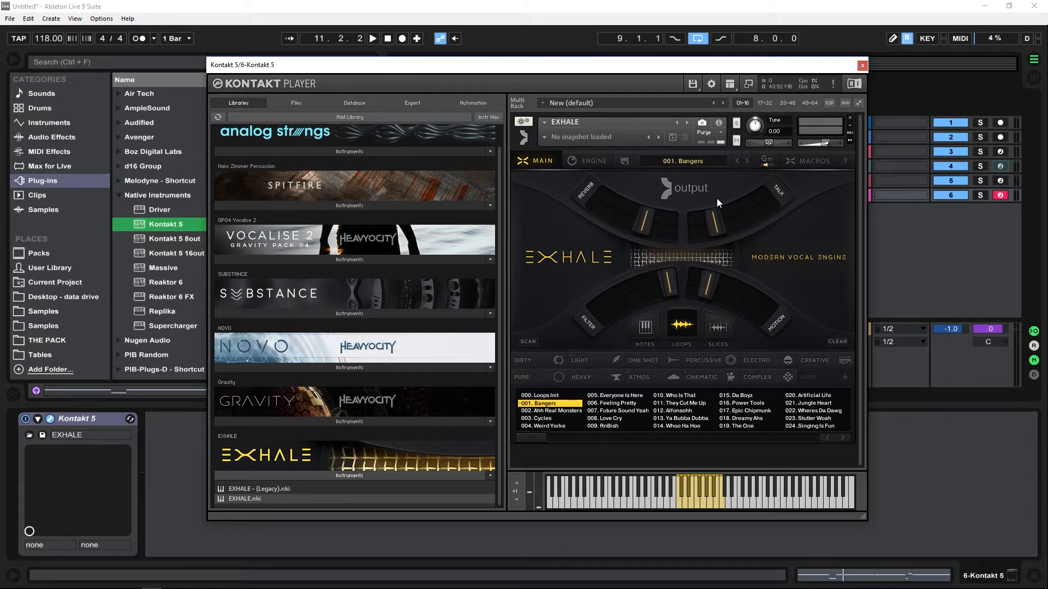
click(863, 65)
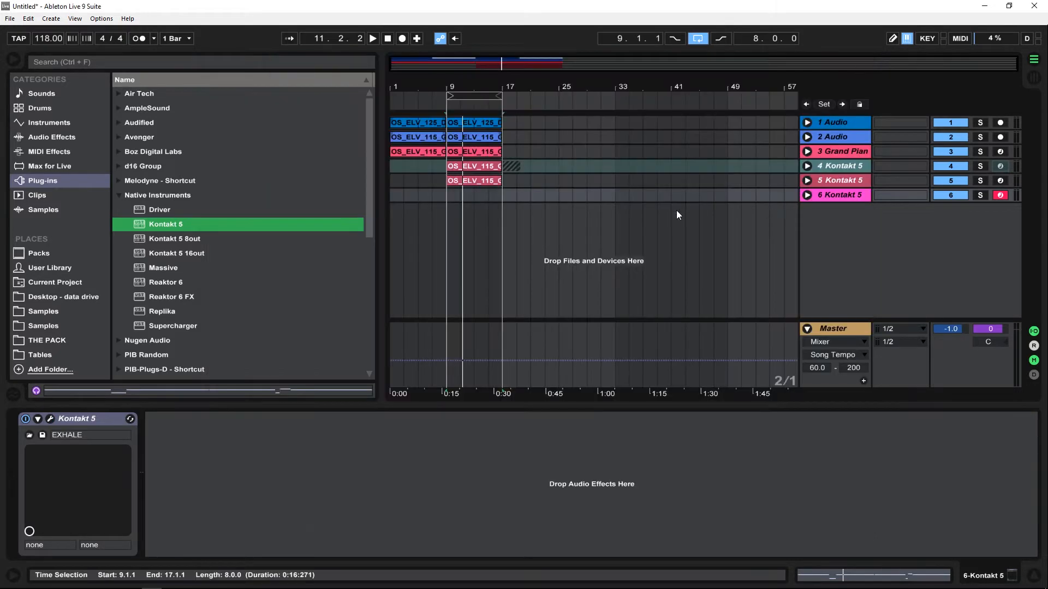
- Insert an empty MIDI clip from bar 1 to bar 17 on track 6, unfold the track and open the clip
drag(499, 198, 396, 194)
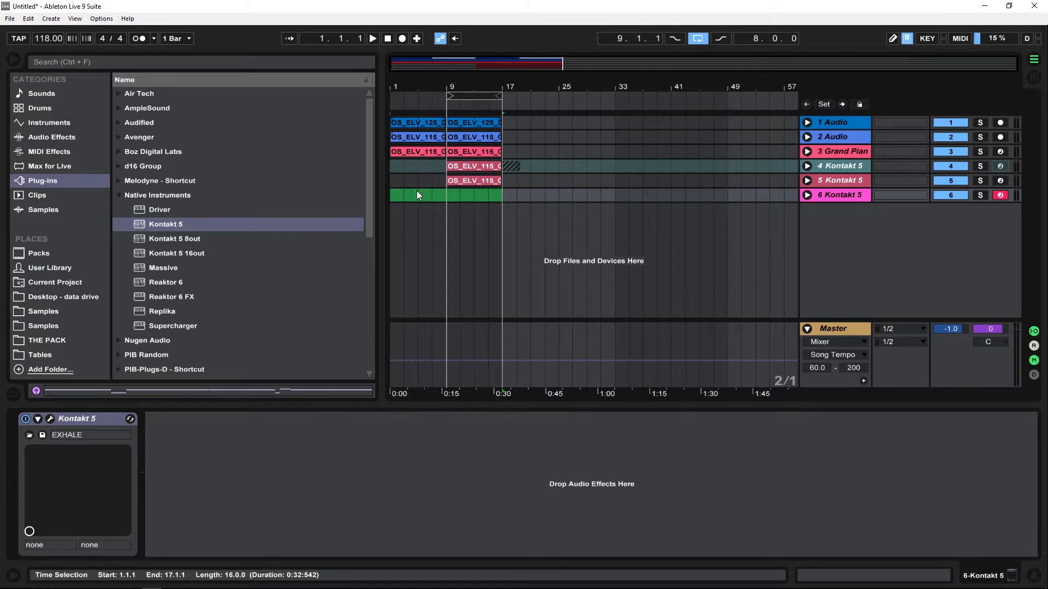
right_click(418, 191)
click(464, 275)
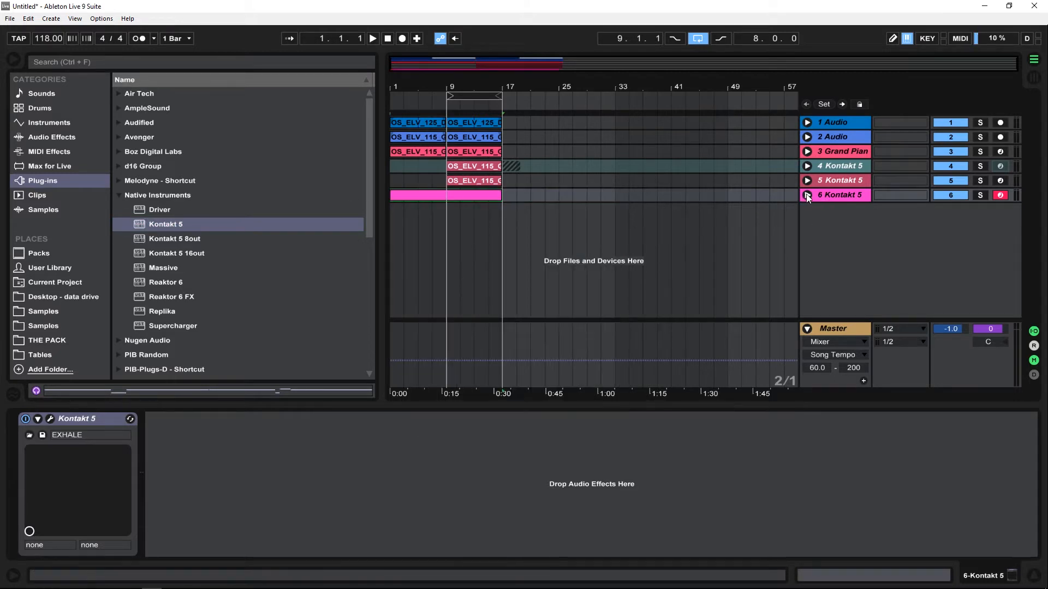
double_click(411, 197)
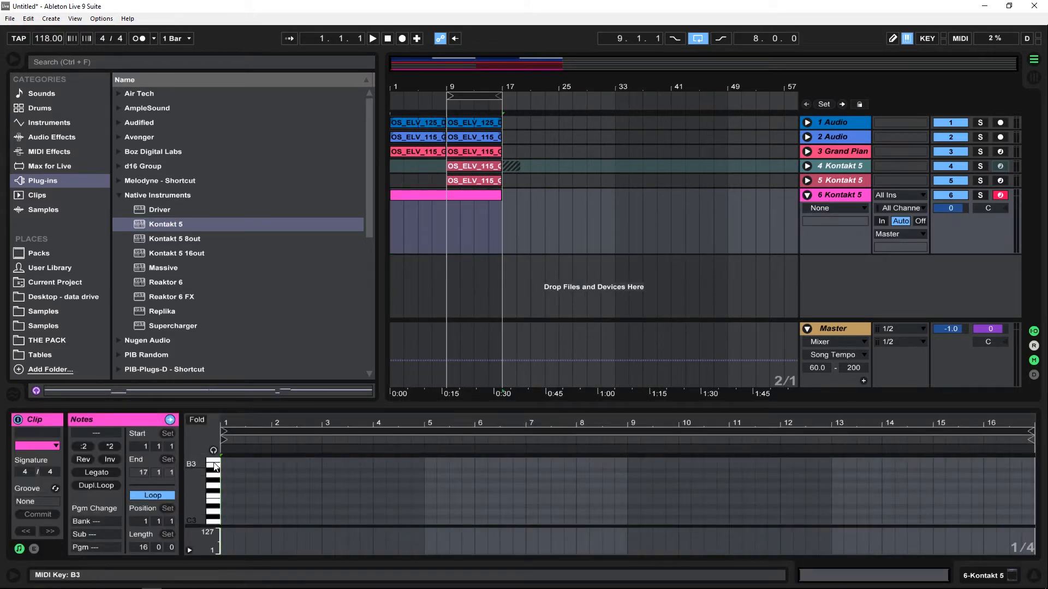
- Audition the EXHALE loops on the clip's piano keys from B3 down to C#2 and turn on Draw Mode
drag(213, 464, 213, 521)
scroll(213, 491, down, 2)
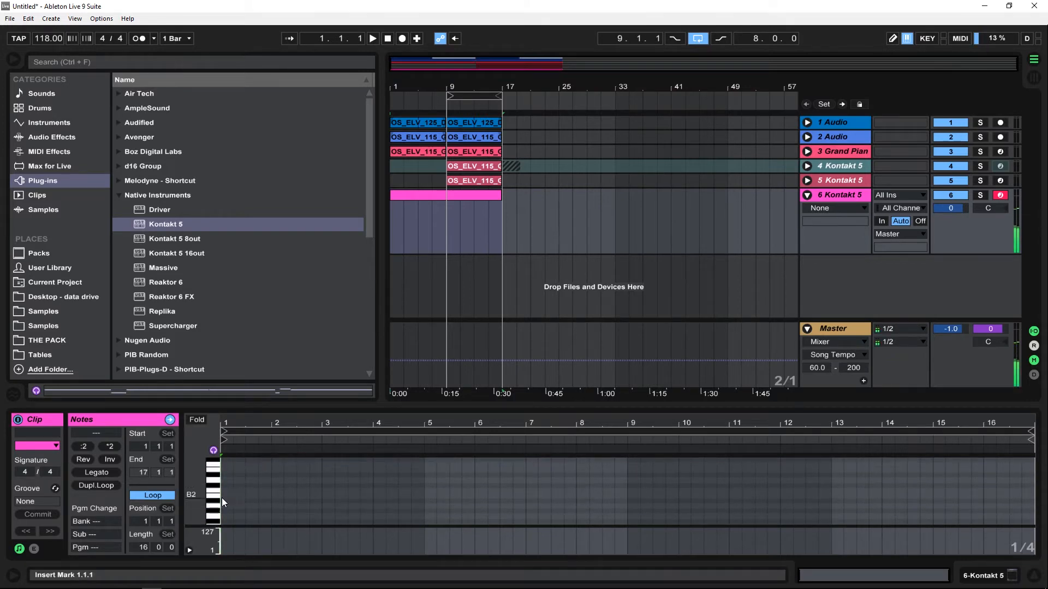
key(b)
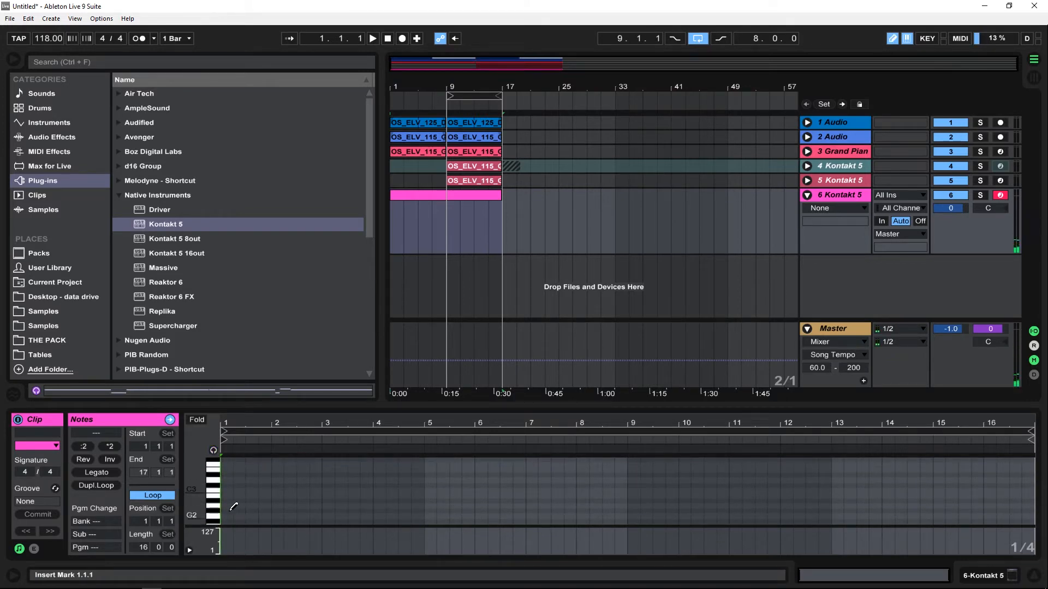
click(216, 496)
drag(215, 497, 216, 514)
scroll(216, 514, down, 2)
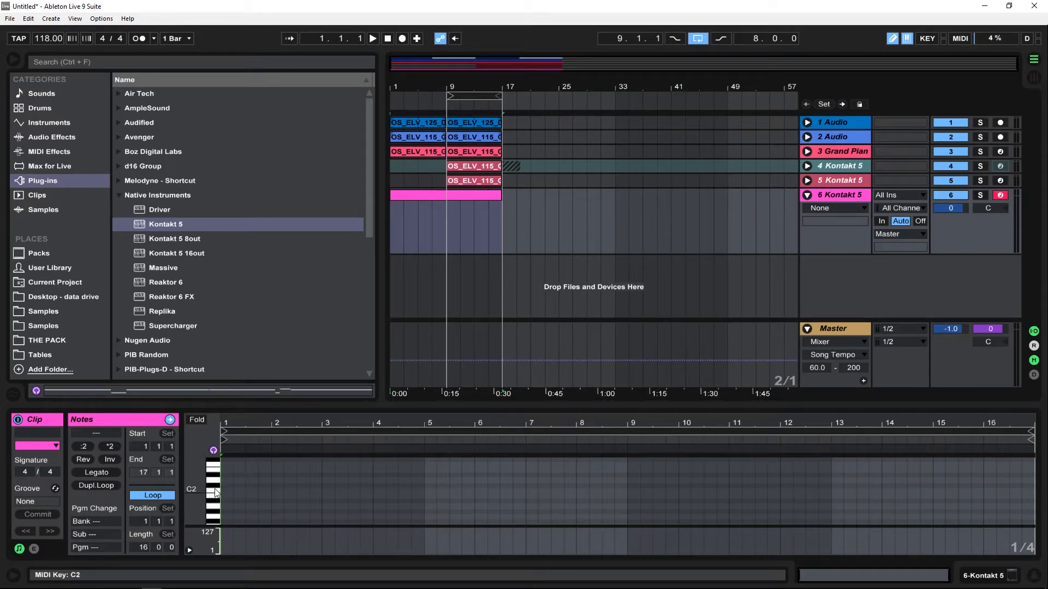
click(216, 483)
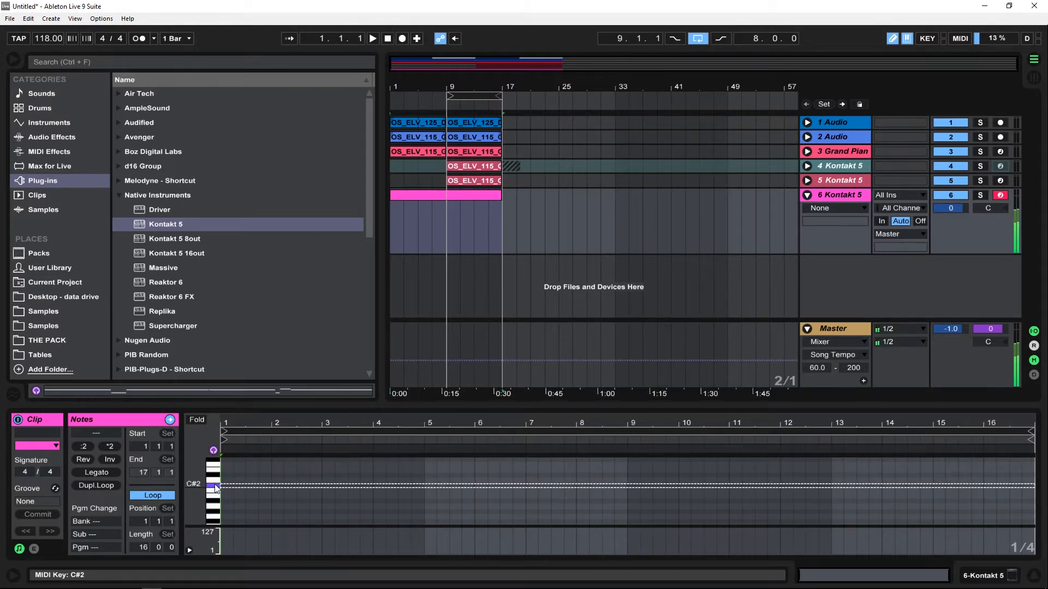
- Place two-bar notes in the clip, D2 at bar 1 and D#2 at bar 5, and play them with the arrangement
click(229, 481)
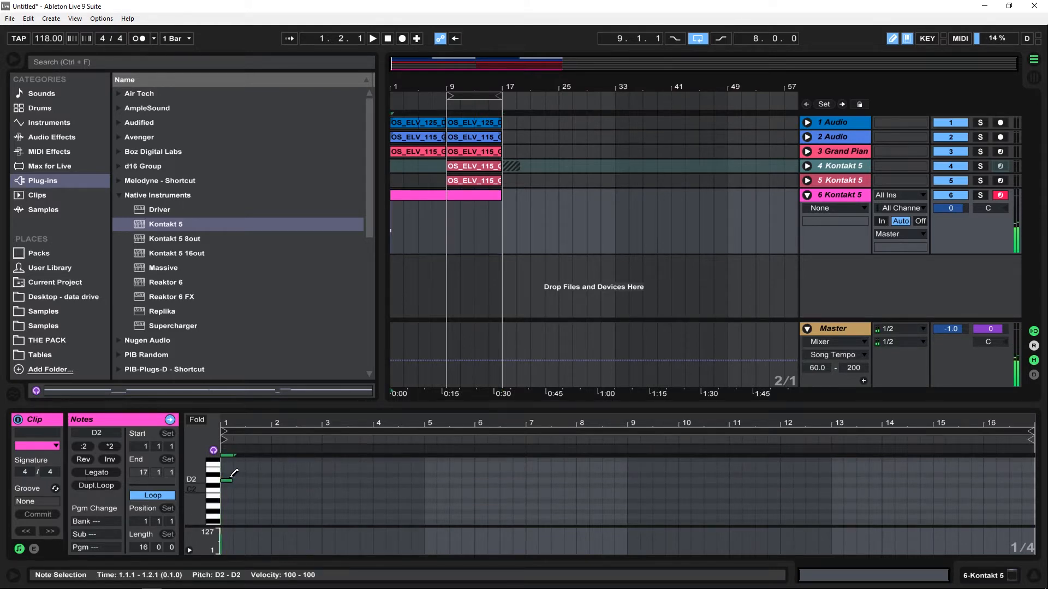
drag(230, 479, 479, 478)
key(space)
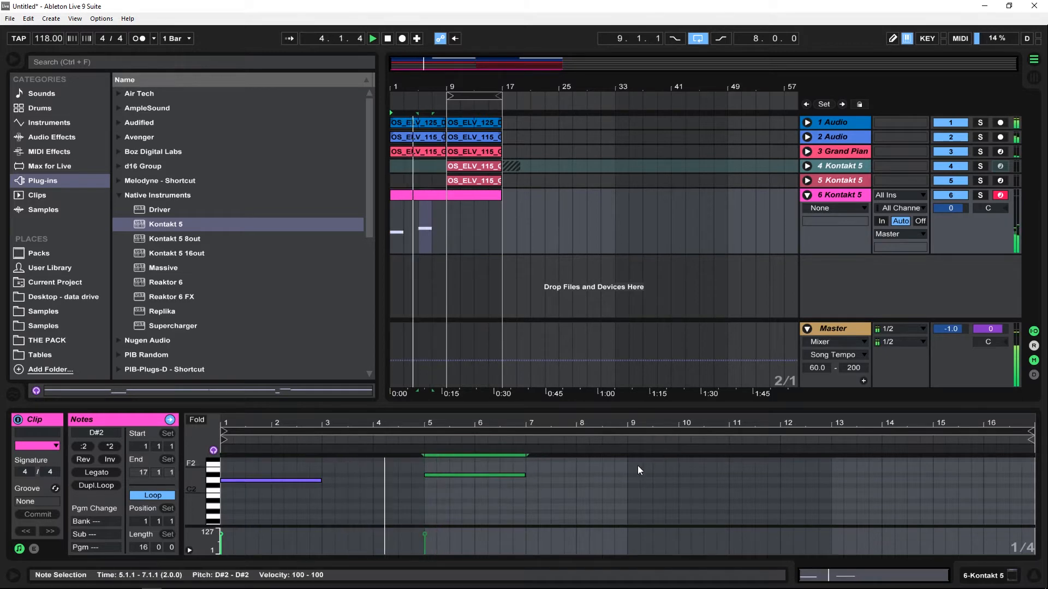
scroll(516, 482, up, 2)
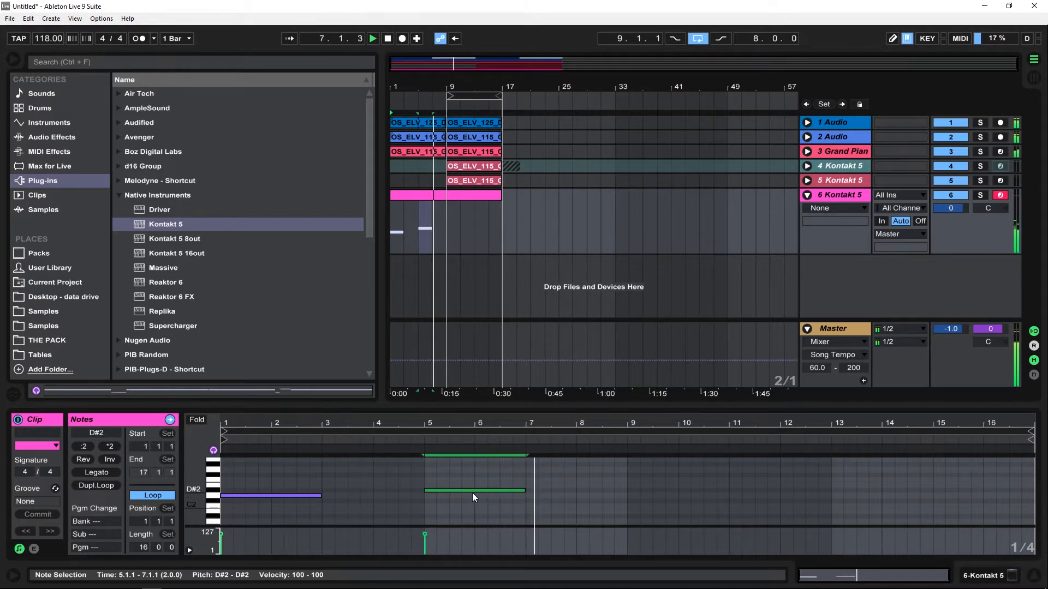
key(space)
- Copy the bar 5 note to bar 9 at G2 and play it with the arrangement
drag(473, 490, 677, 467)
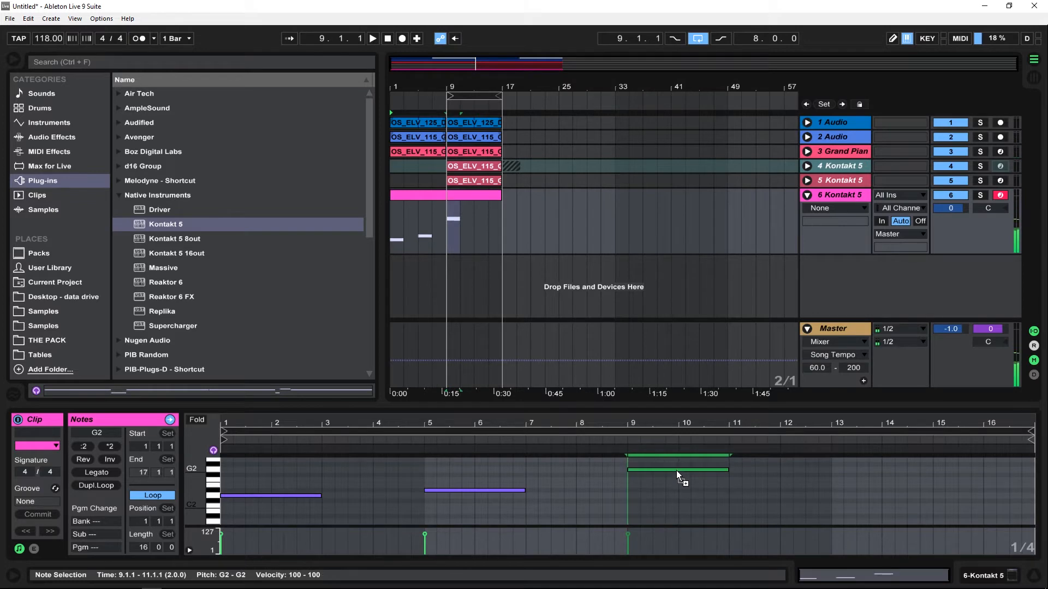
key(space)
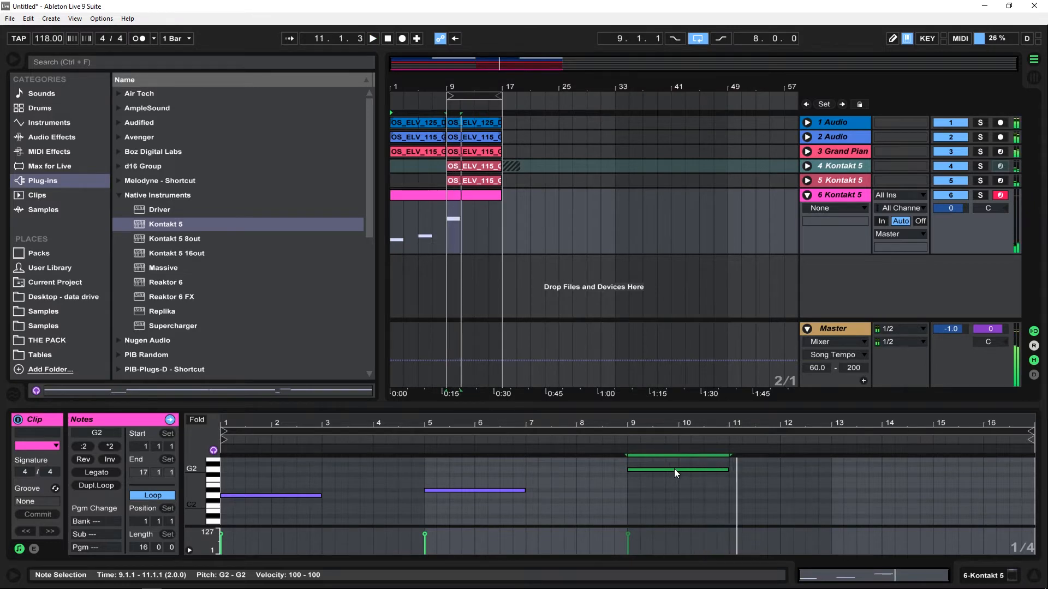
key(space)
- Copy the G2 note to bar 13, raise the copy to A#2 and play it
drag(674, 469, 881, 479)
key(ctrl)
drag(882, 479, 856, 468)
key(space)
key(space)
key(space)
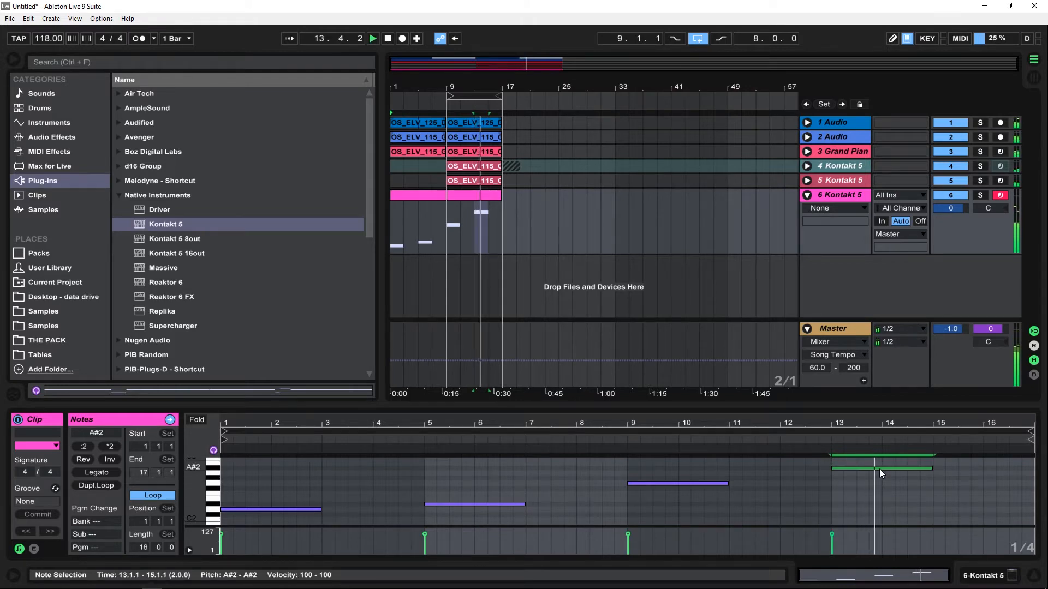
- Move the bar 13 note down to D#2 and extend the arrangement loop back to bar 1 during playback
drag(879, 469, 882, 504)
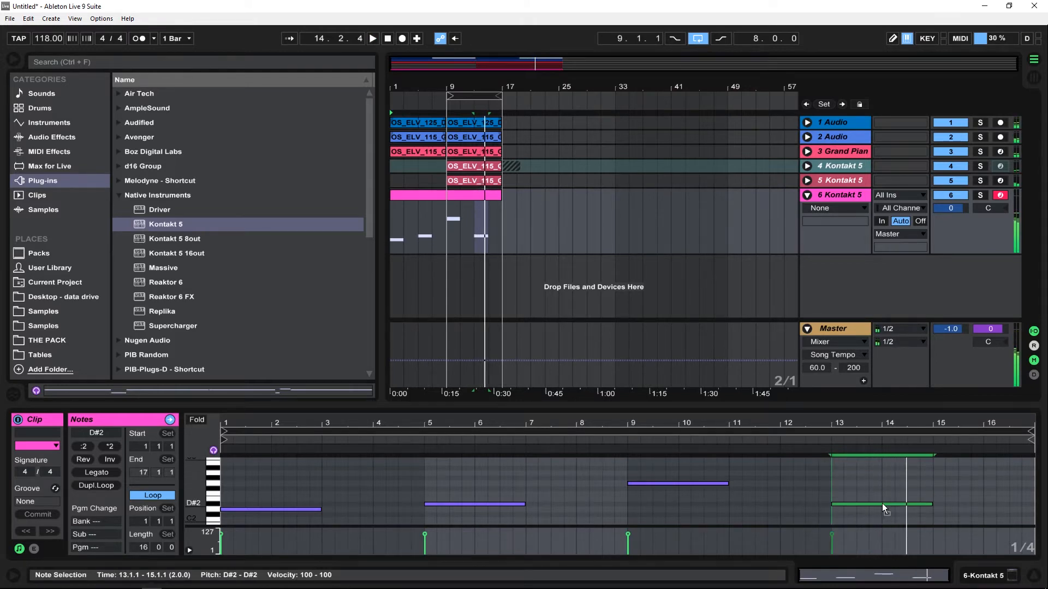
click(826, 440)
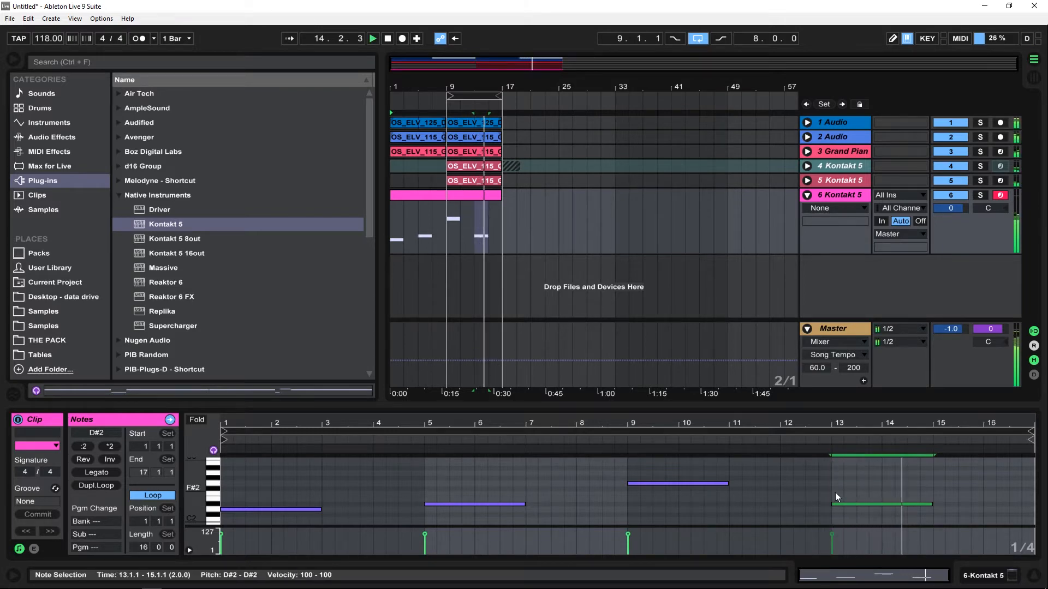
scroll(836, 497, down, 1)
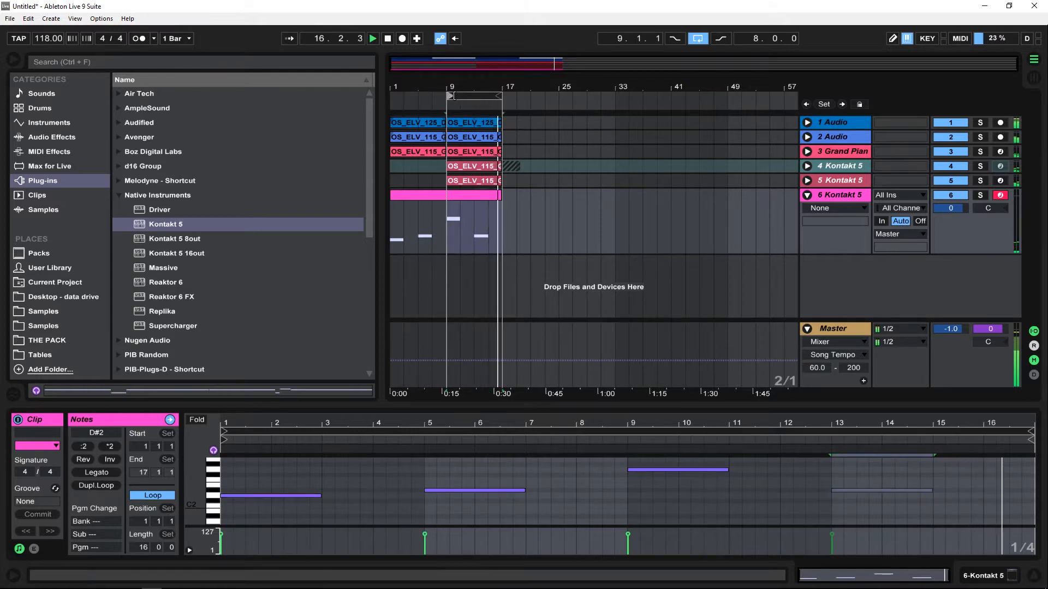
drag(456, 101, 391, 101)
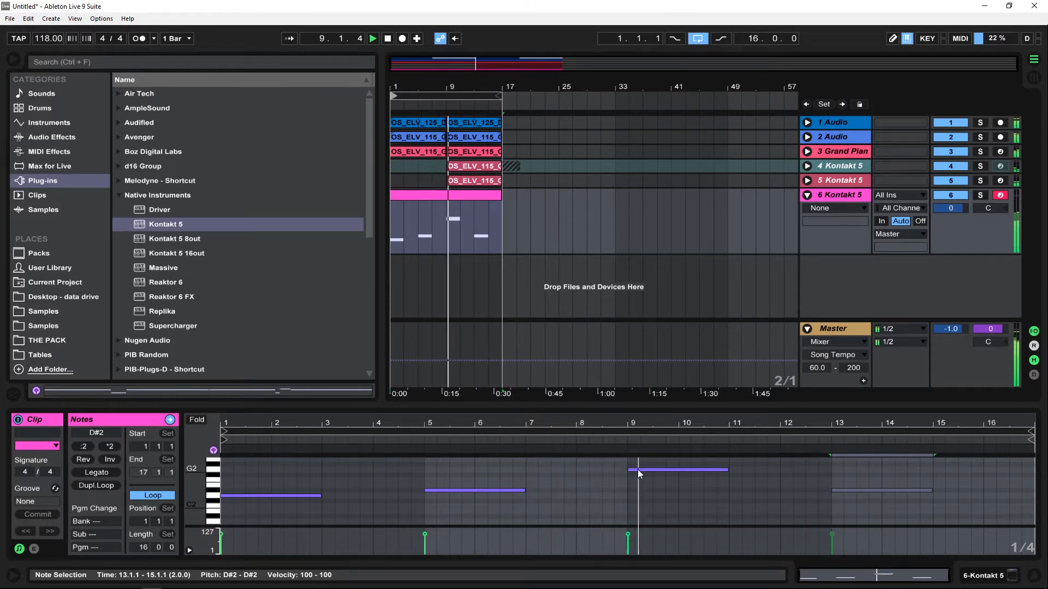
- Lower the bar 9 note to D#2 and raise the bar 5 note to F#2
click(499, 490)
drag(499, 490, 467, 471)
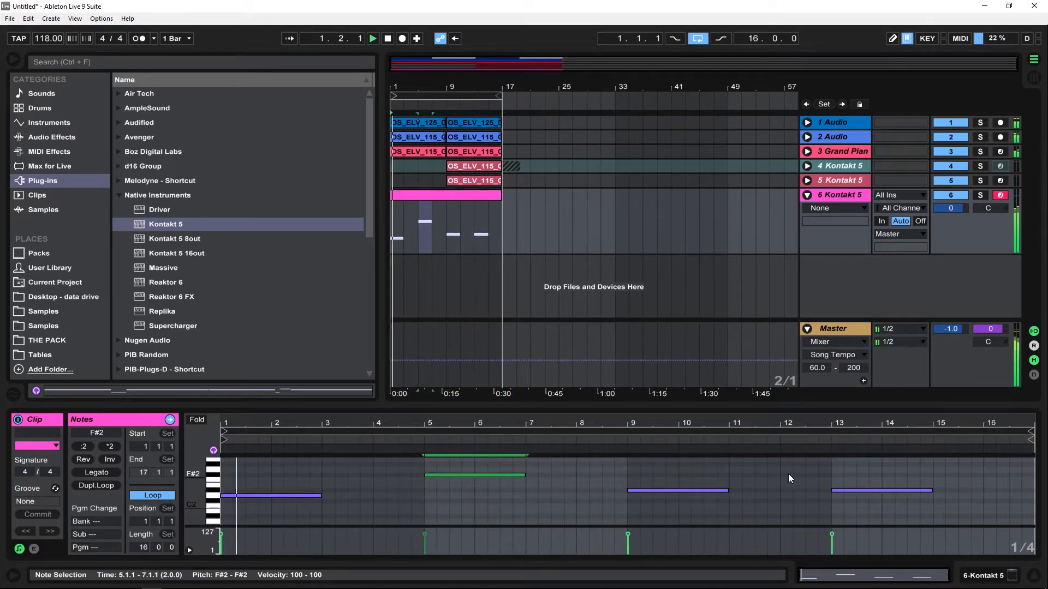
- Shorten the clip's loop to 8 bars, raise the bar 5 note to G2 and play the result
drag(1029, 436, 627, 437)
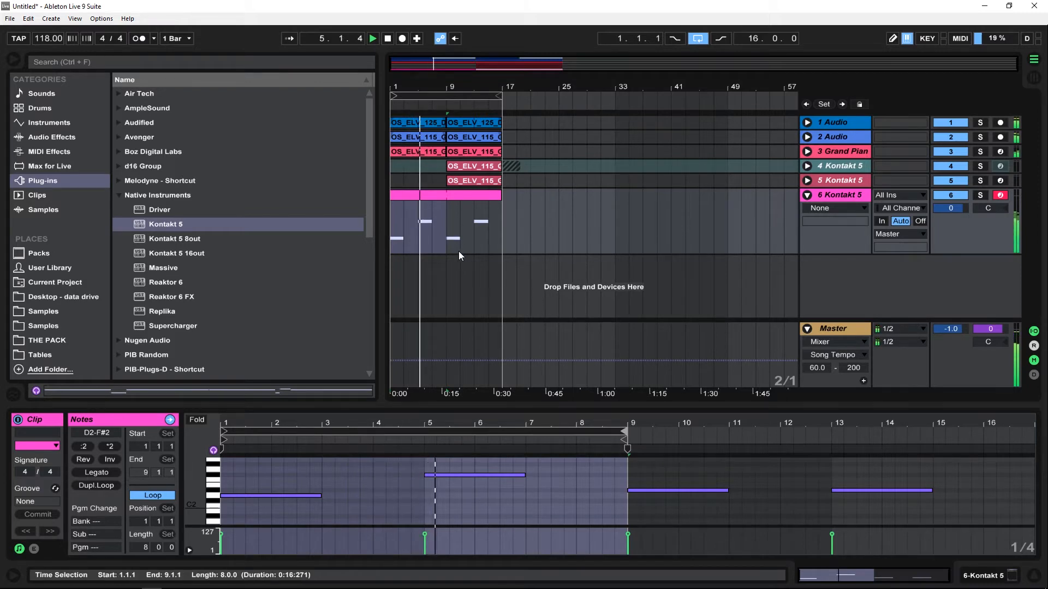
click(442, 474)
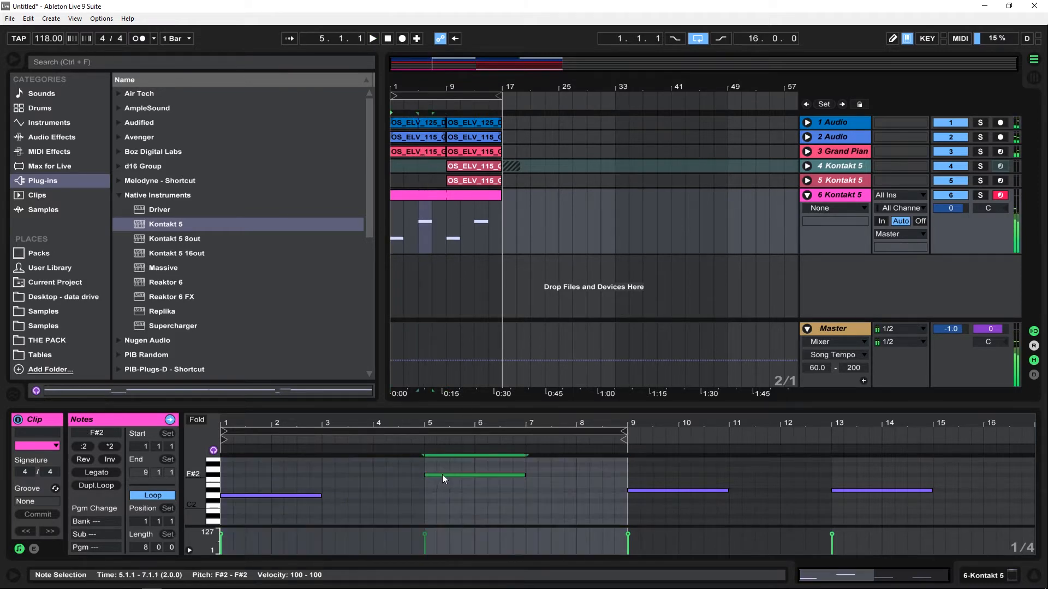
key(Up)
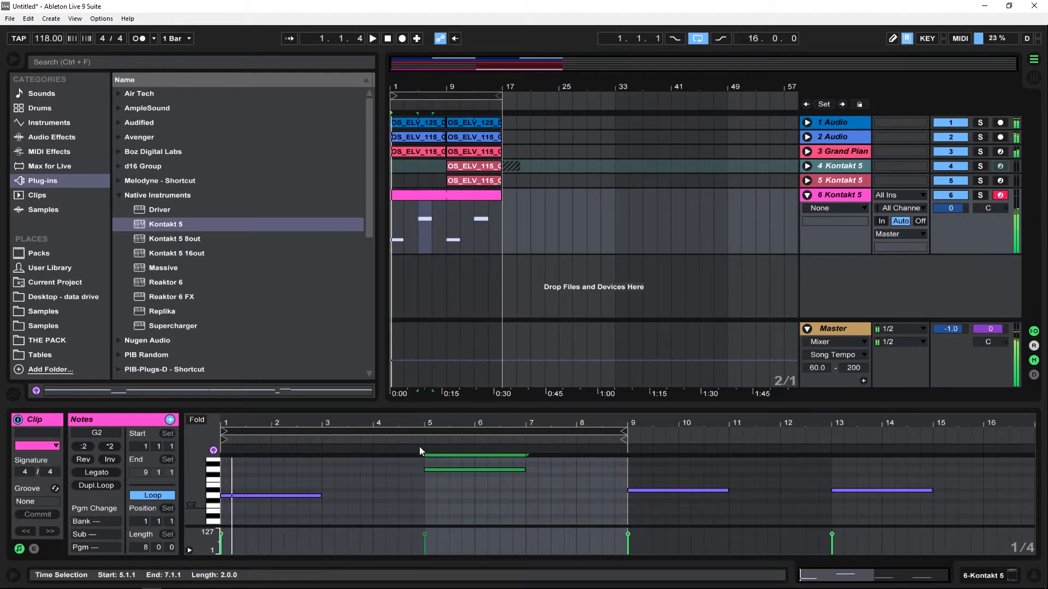
click(417, 440)
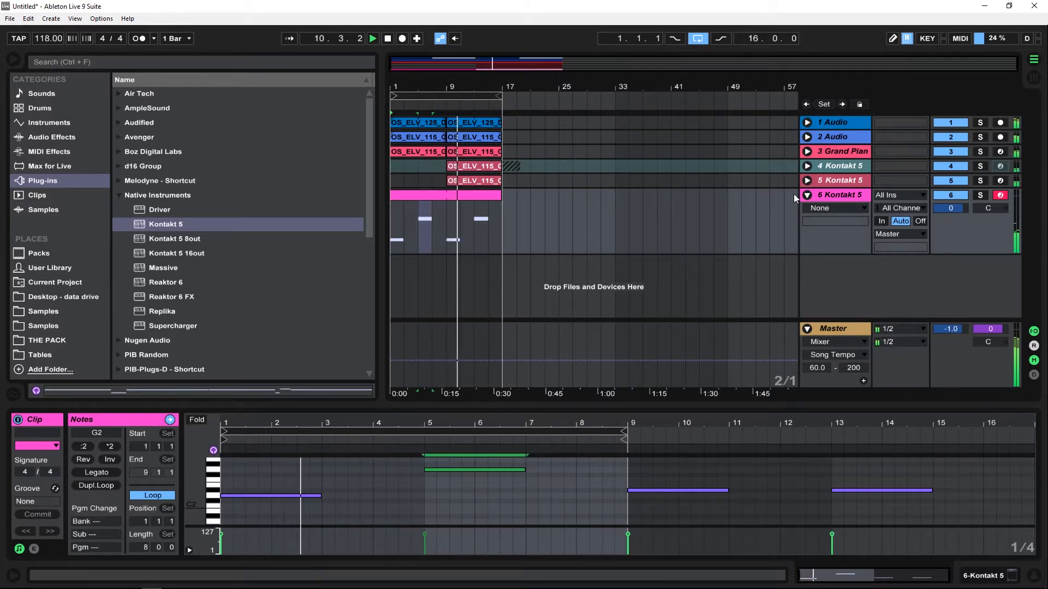
- Lower the frozen track 4's volume, set track 5's volume to -11.8 dB and fold both tracks again
click(808, 166)
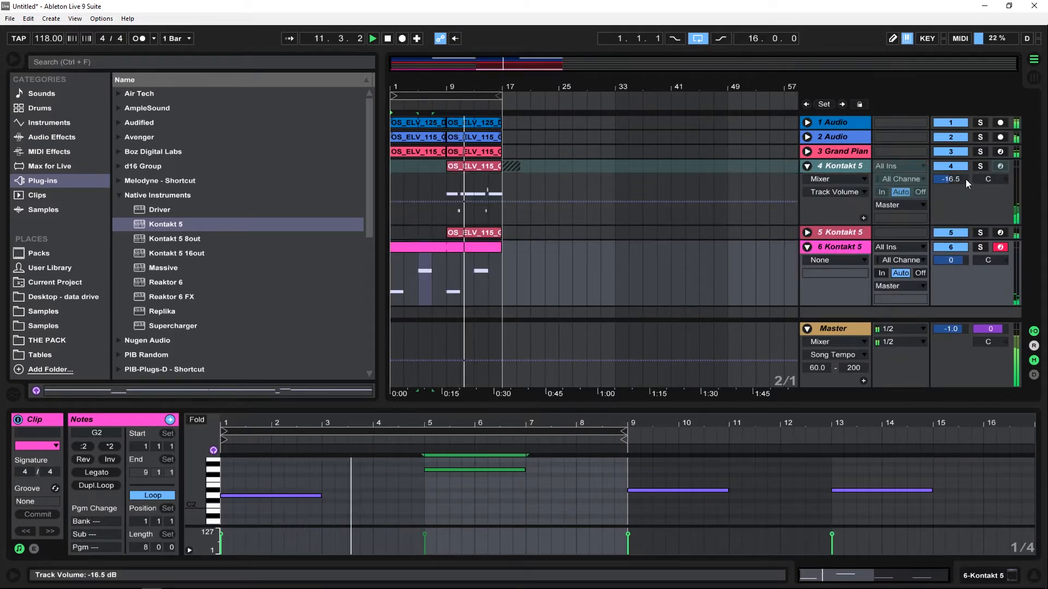
drag(965, 179, 965, 208)
click(806, 167)
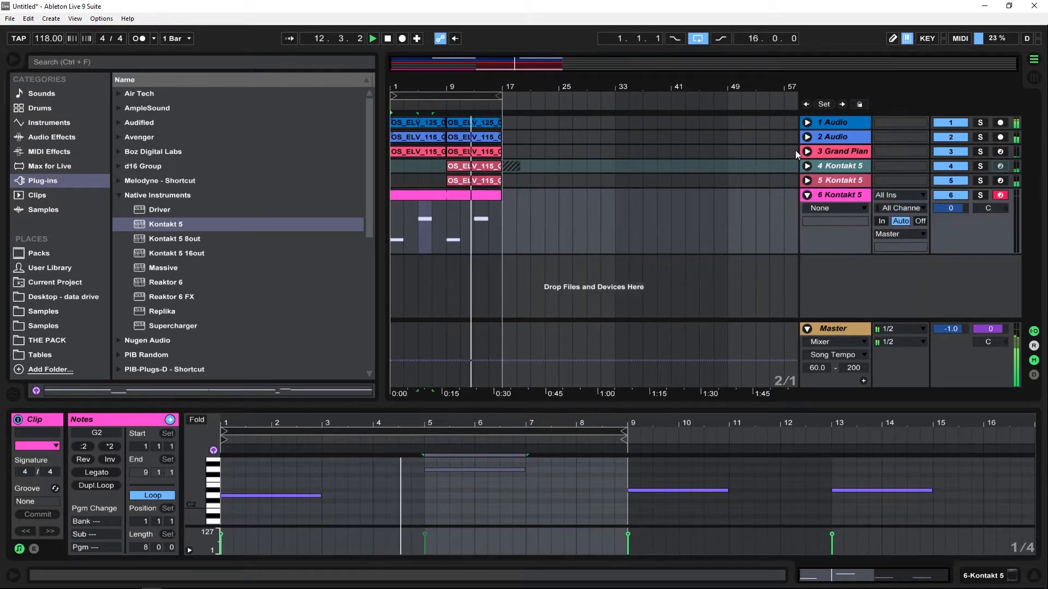
click(807, 181)
drag(951, 194, 951, 187)
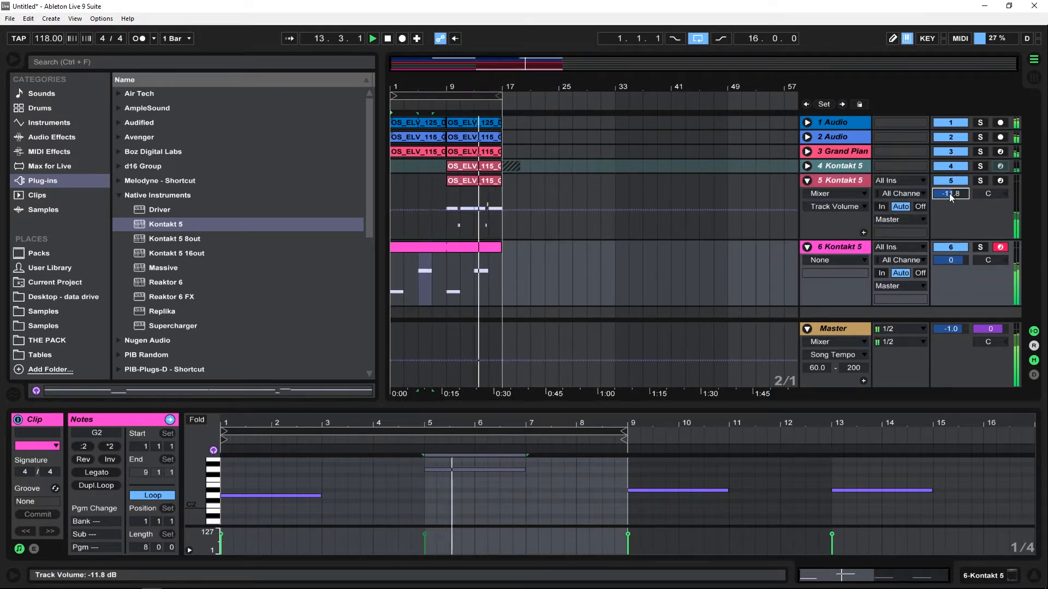
click(807, 182)
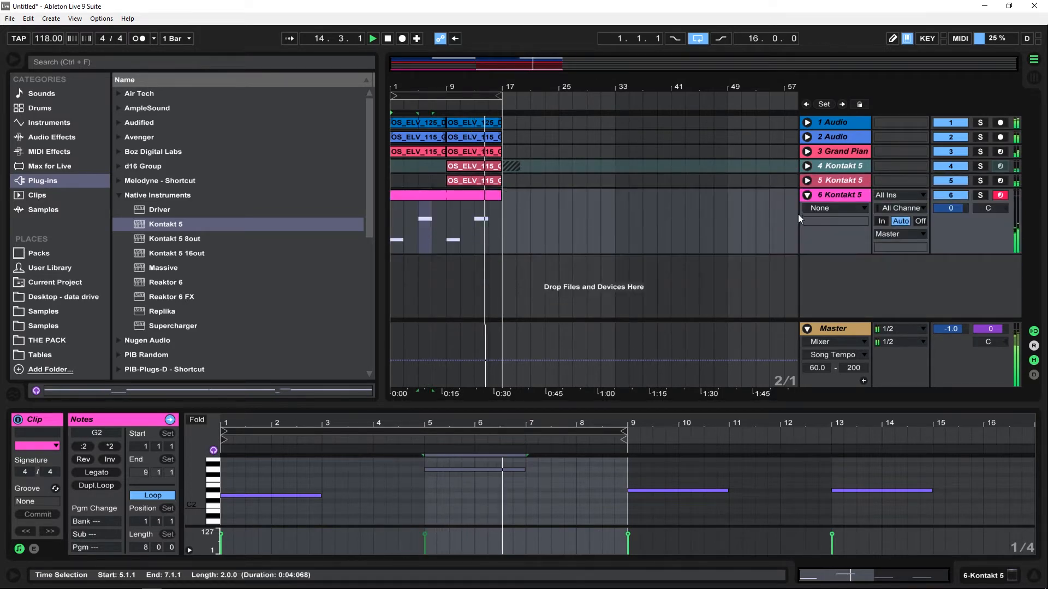
- Extend the arrangement loop to 32 bars, ending at bar 33, and fold track 6
drag(497, 93, 611, 95)
click(499, 234)
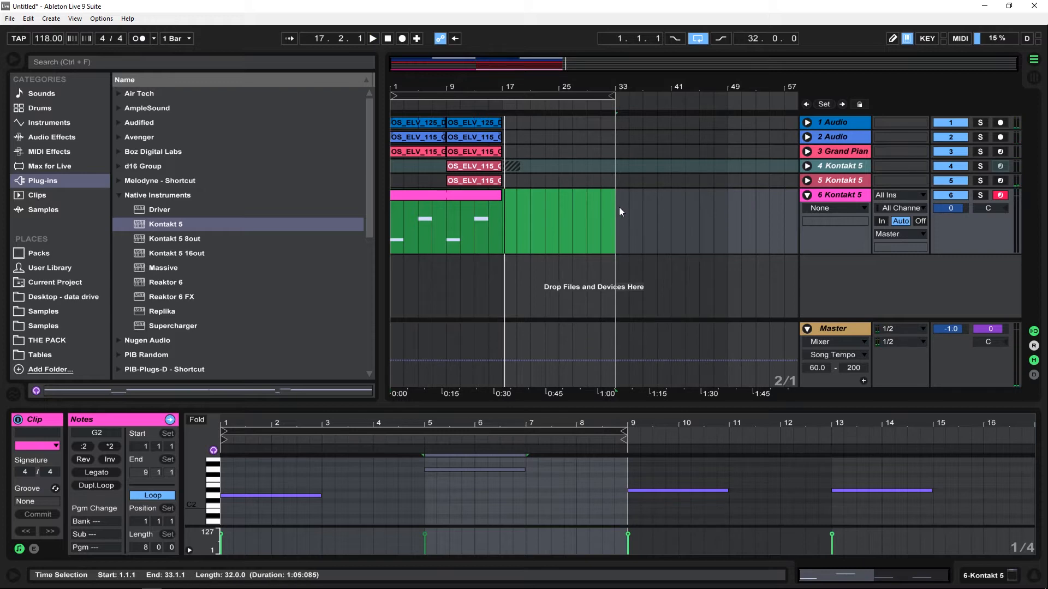
click(807, 195)
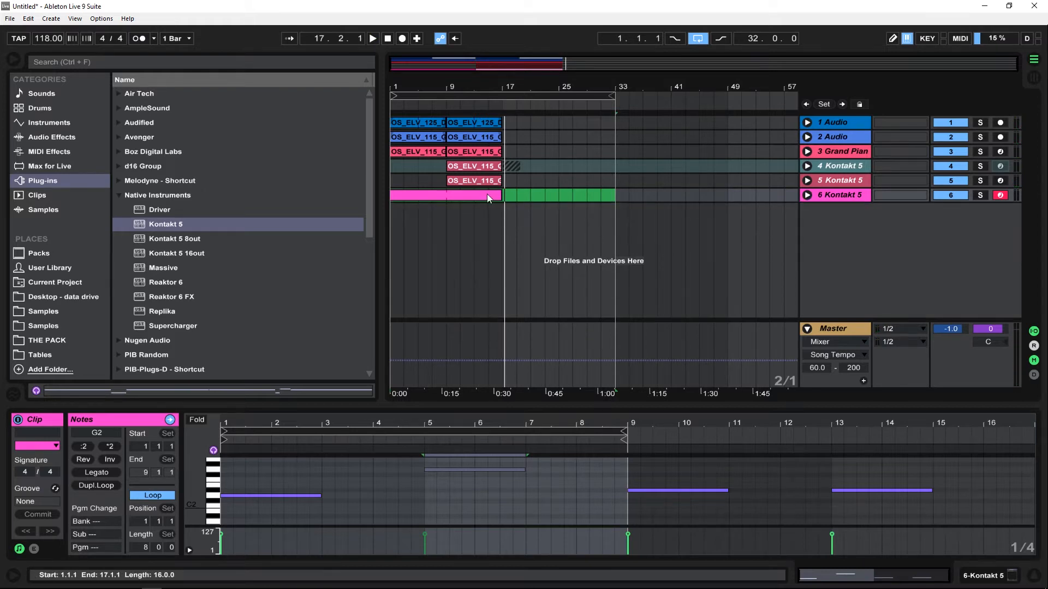
click(545, 196)
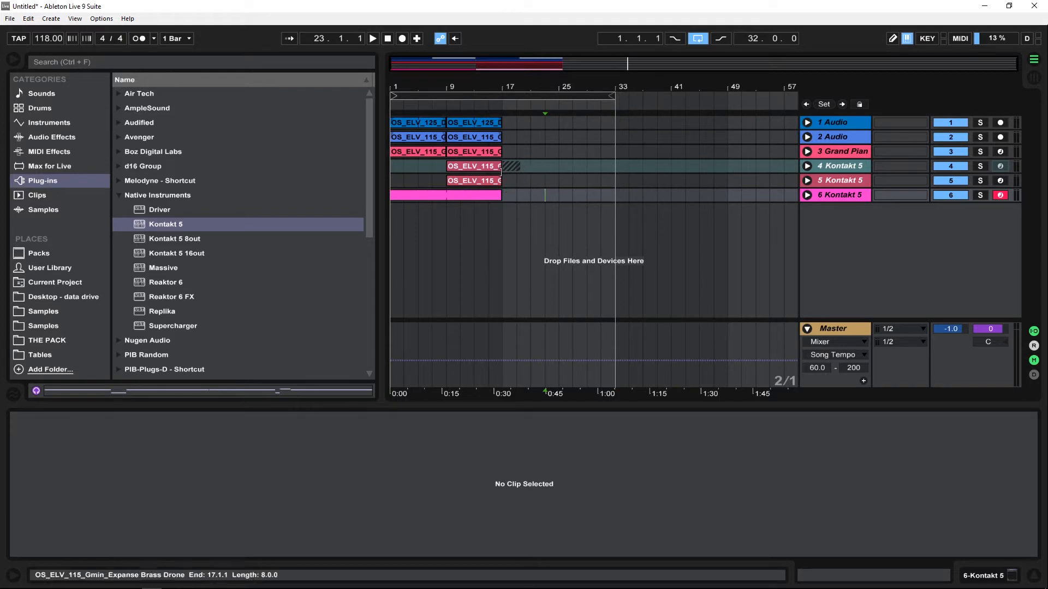
- Select the second Drum Loop 6 clip at bar 9 and unfold track 1 Audio
click(479, 121)
drag(445, 91, 445, 137)
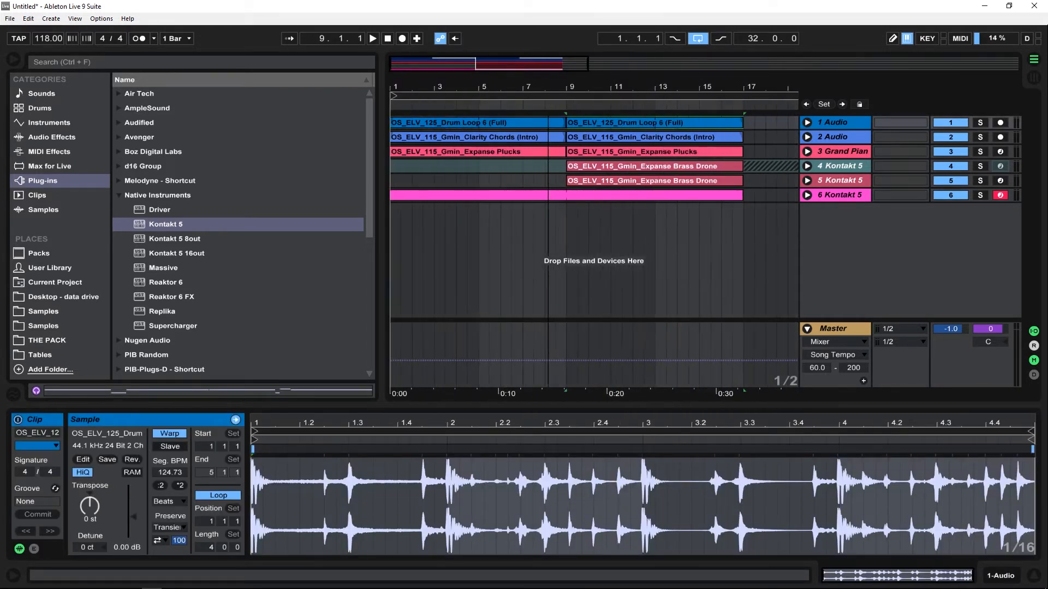
click(807, 122)
drag(539, 80, 542, 104)
- Search the plug-ins for "fra" and add the Fracture effect to the drum loop track, 1 Audio
click(118, 195)
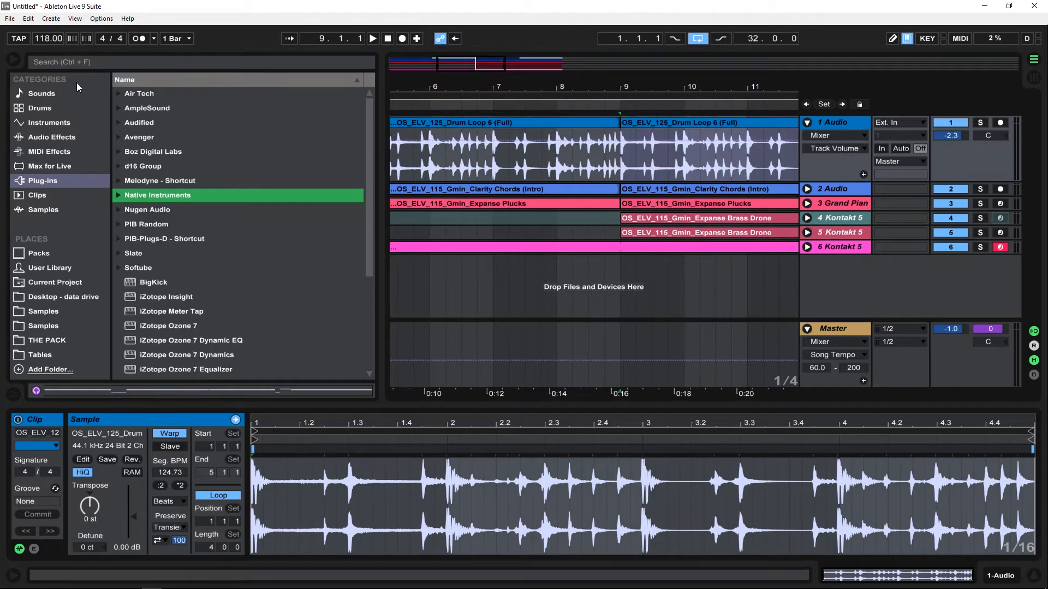
click(100, 61)
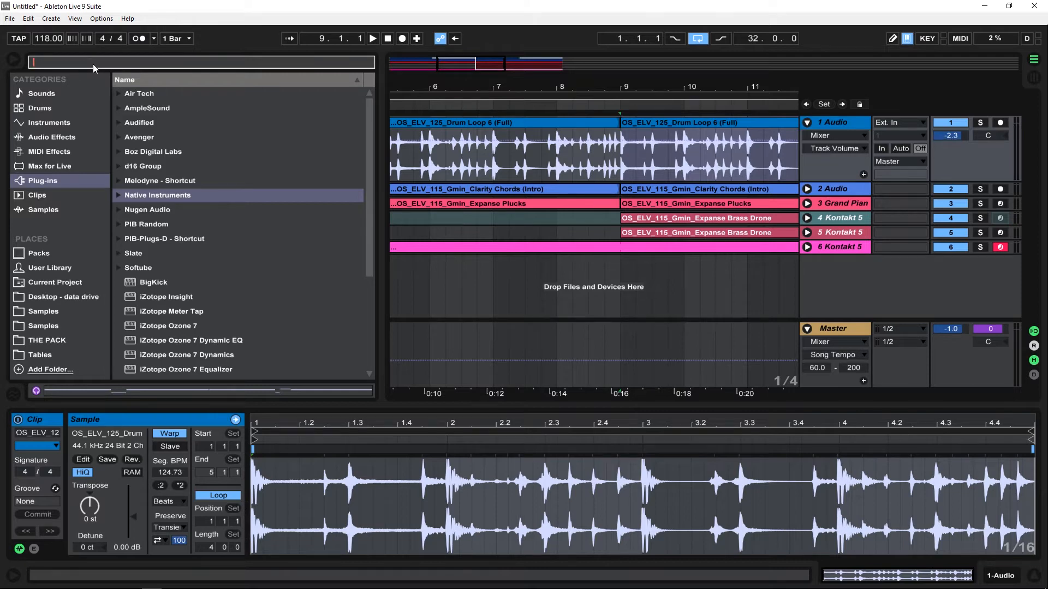
text(fra)
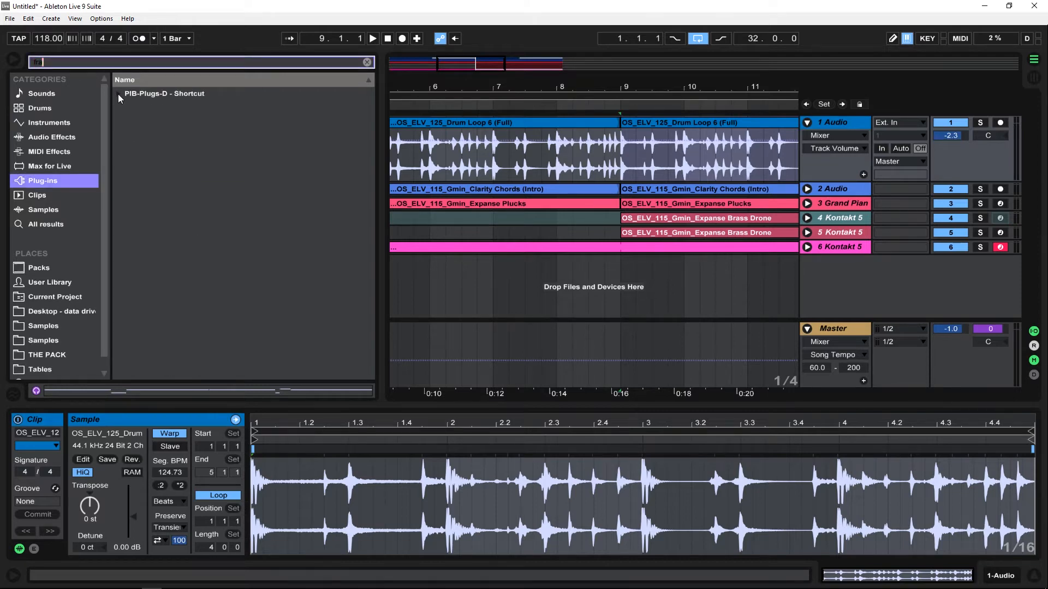
click(119, 94)
click(130, 108)
drag(154, 124, 457, 164)
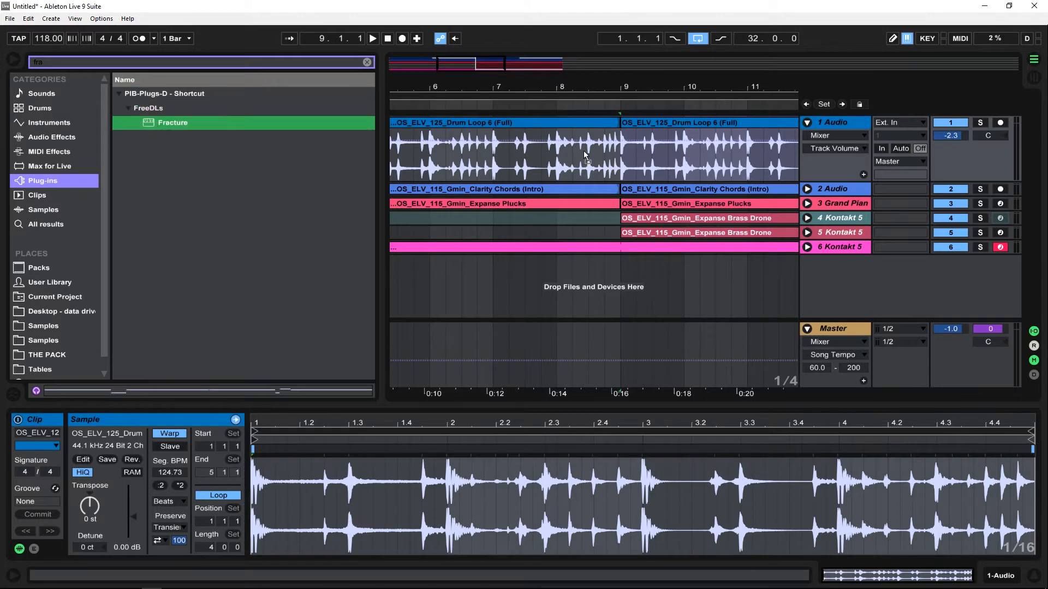
drag(586, 156, 587, 155)
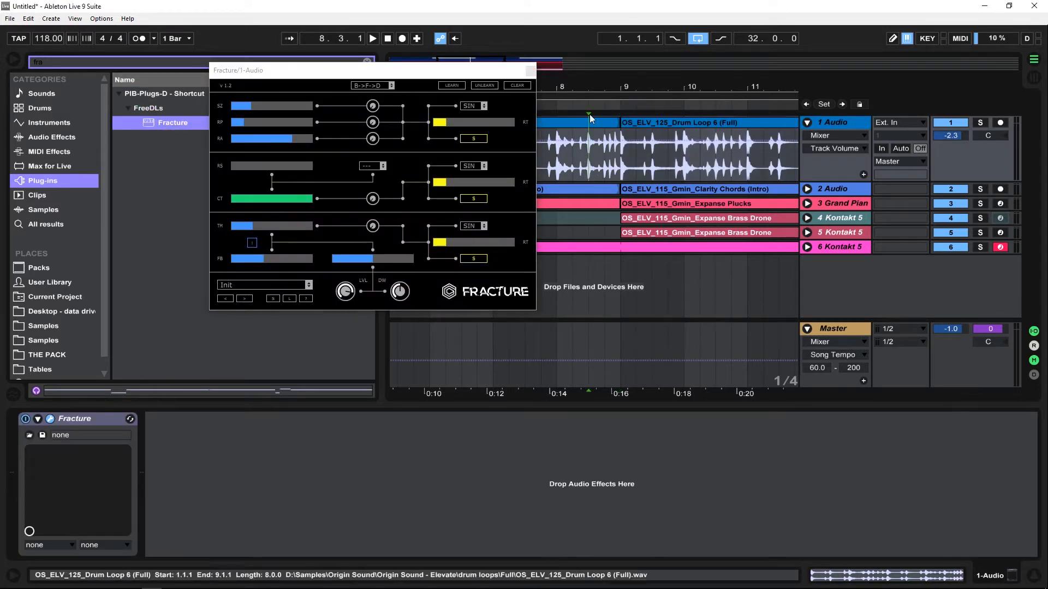
- Show Fracture's Device On automation on track 1 and draw it on only from bar 8 to bar 9
click(833, 136)
click(819, 185)
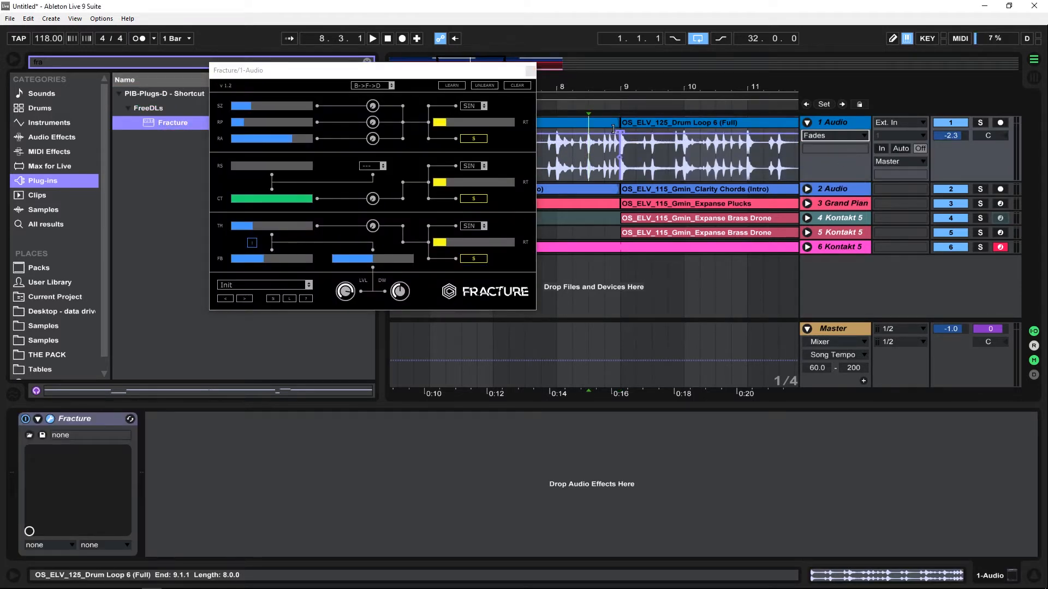
click(834, 136)
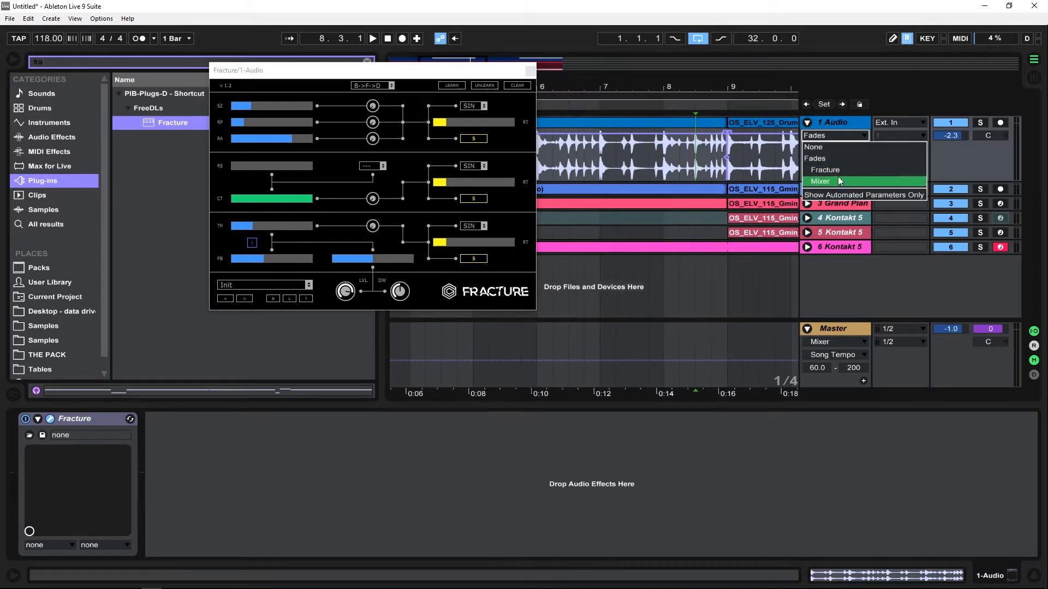
click(834, 167)
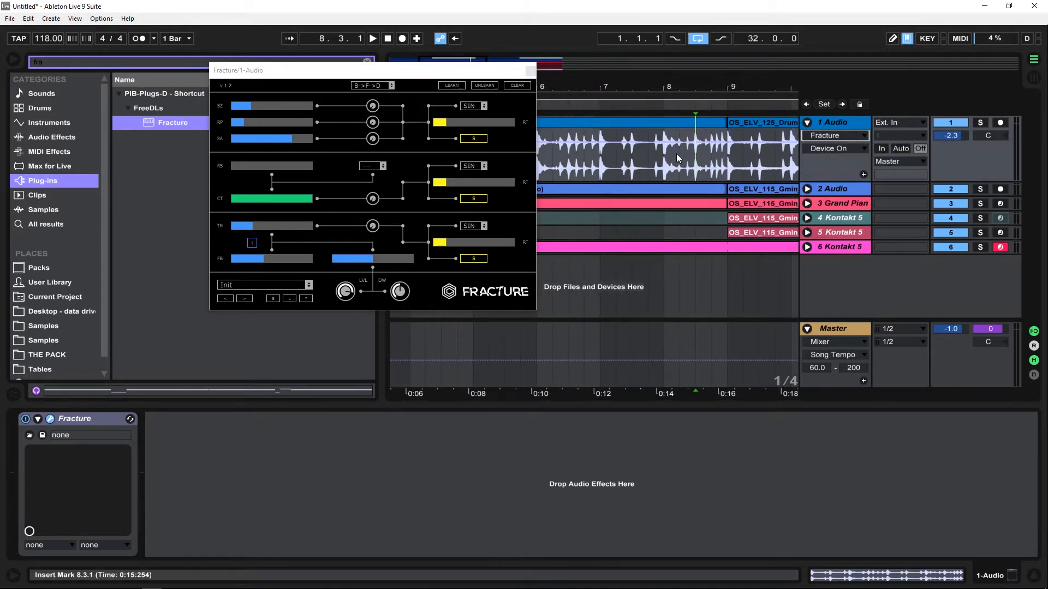
drag(664, 144, 662, 165)
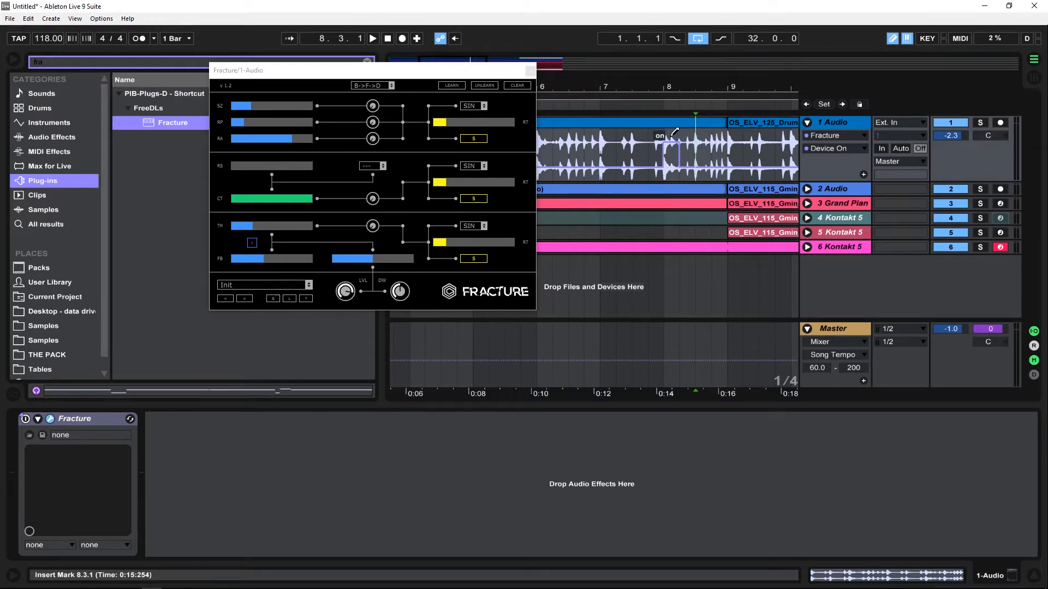
drag(671, 136, 714, 124)
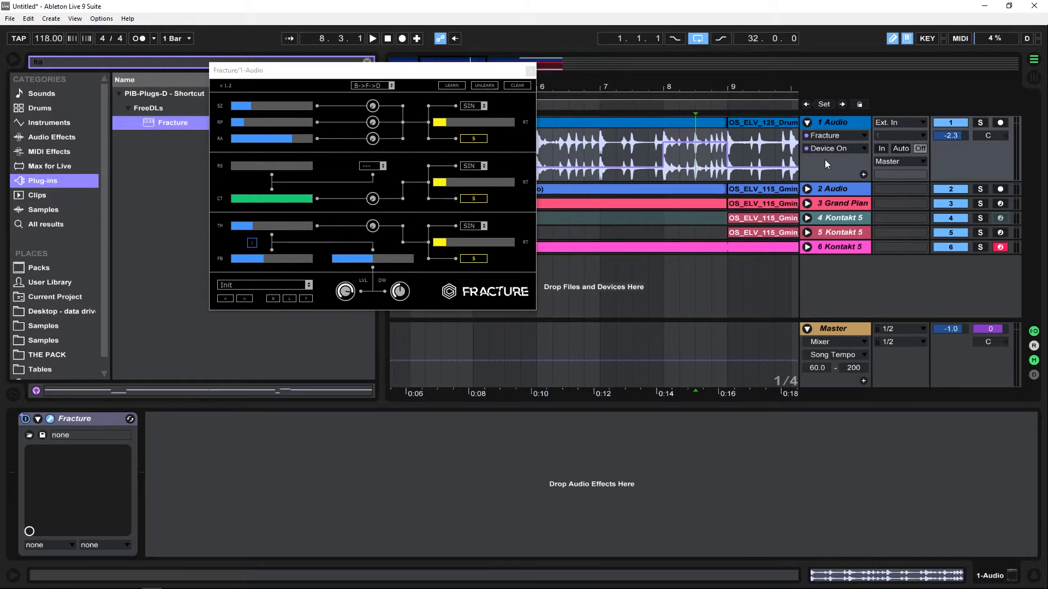
- Solo track 1, move the Fracture window clear of the clips and play the drum loop through bar 8
click(980, 124)
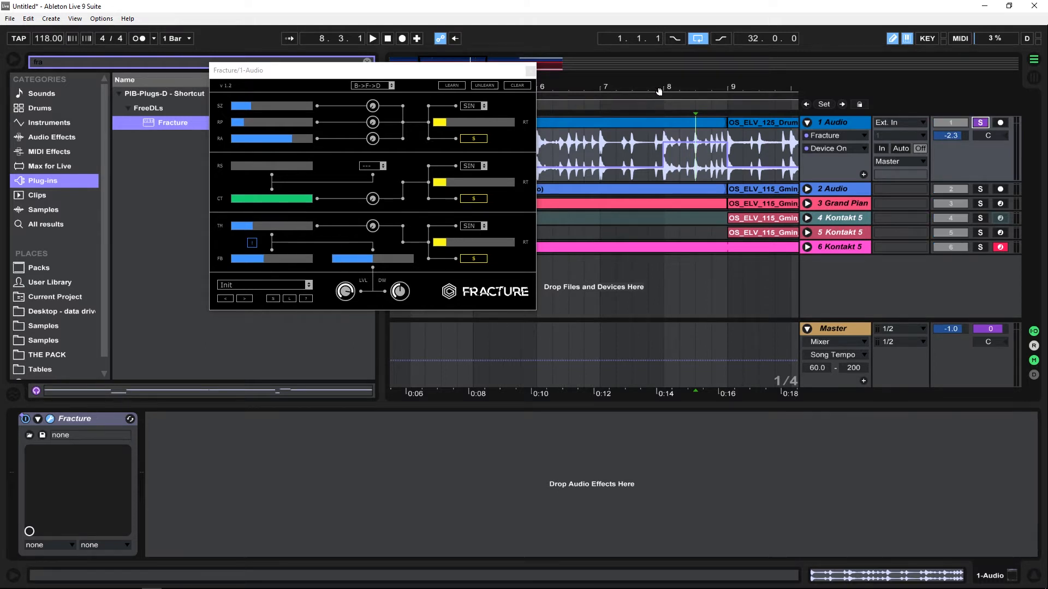
key(space)
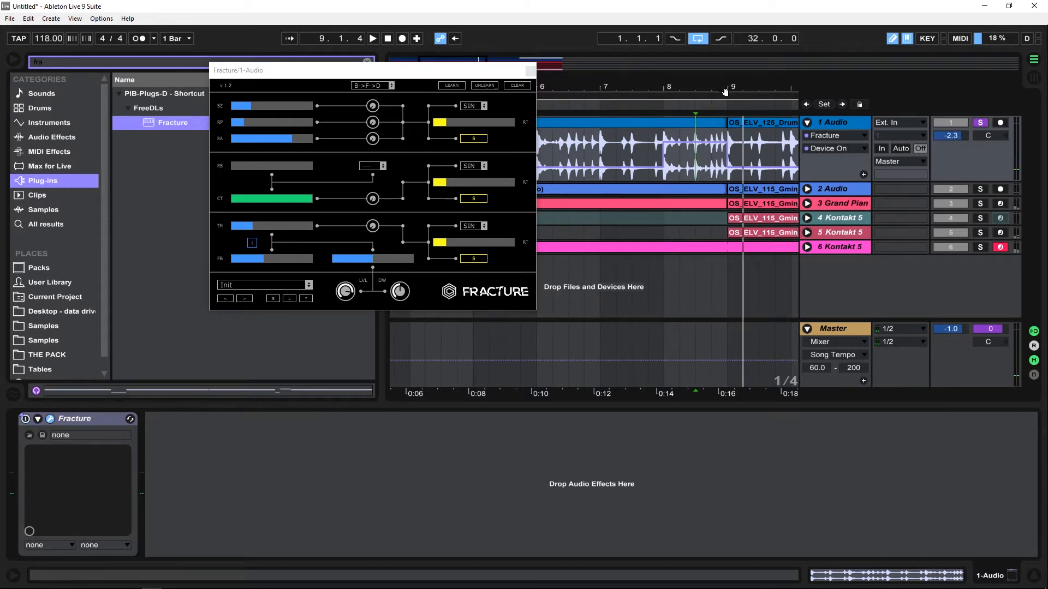
click(650, 103)
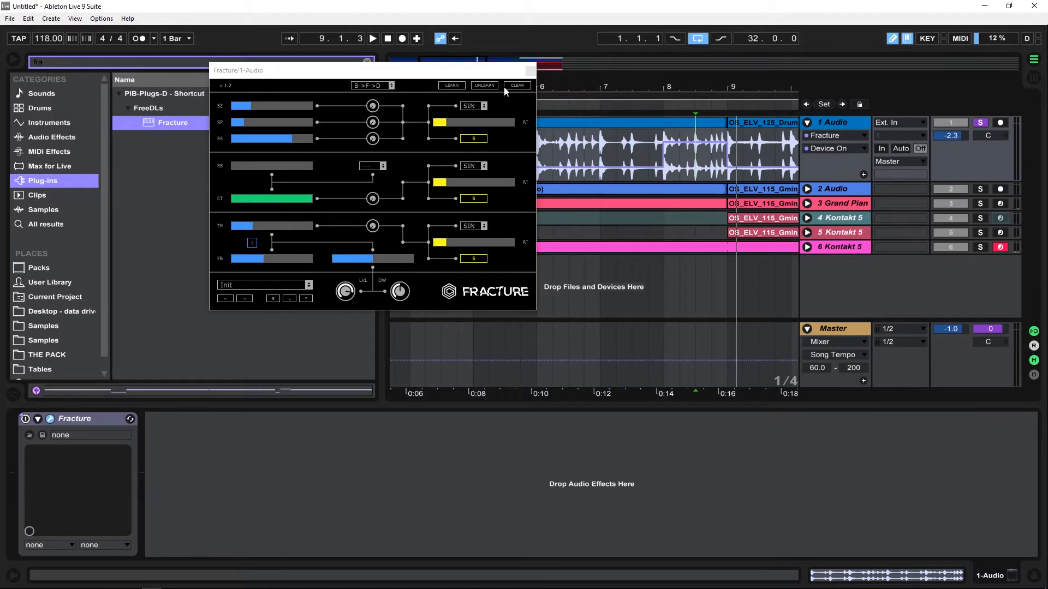
drag(698, 88, 593, 74)
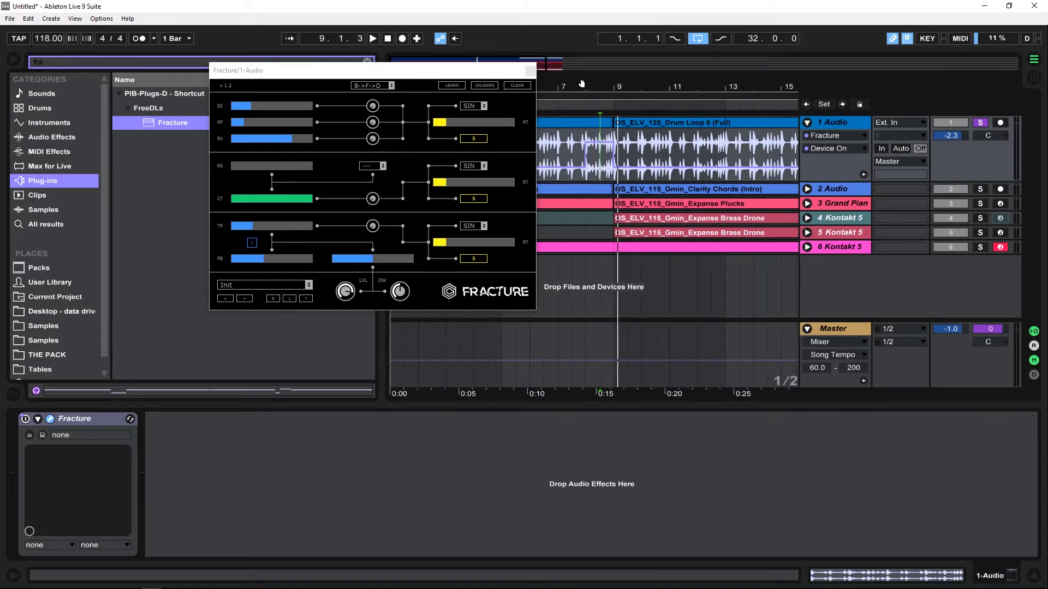
drag(461, 73, 392, 167)
drag(613, 87, 554, 77)
click(528, 104)
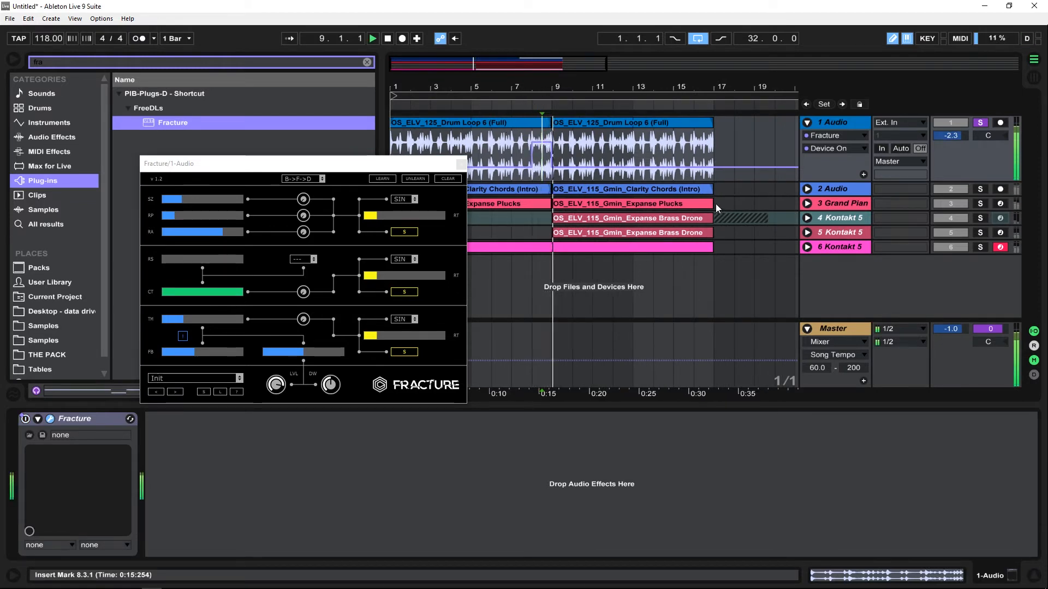
click(176, 397)
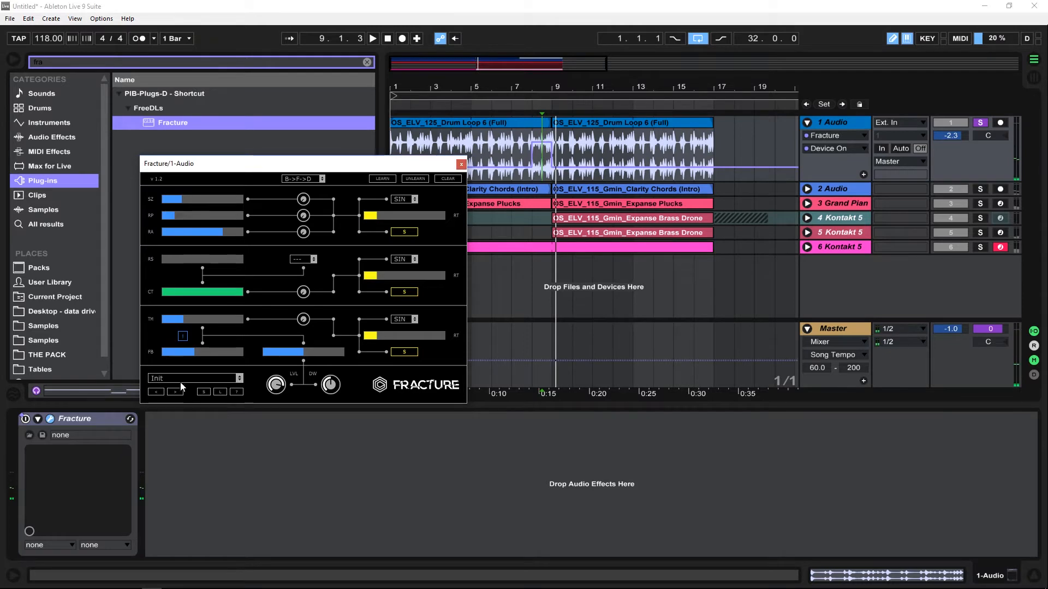
click(183, 387)
click(186, 401)
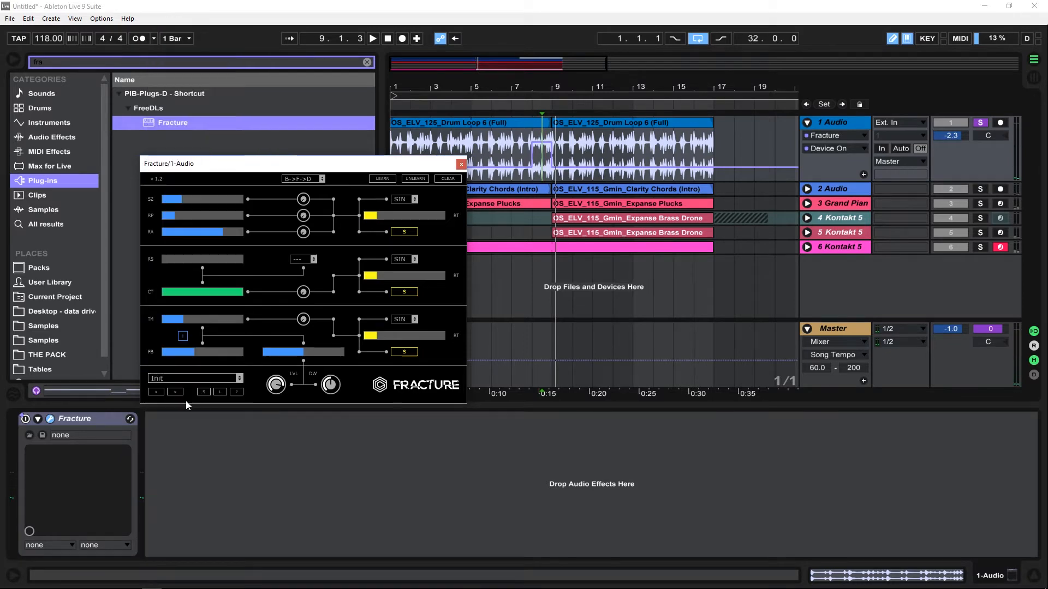
click(523, 103)
click(218, 389)
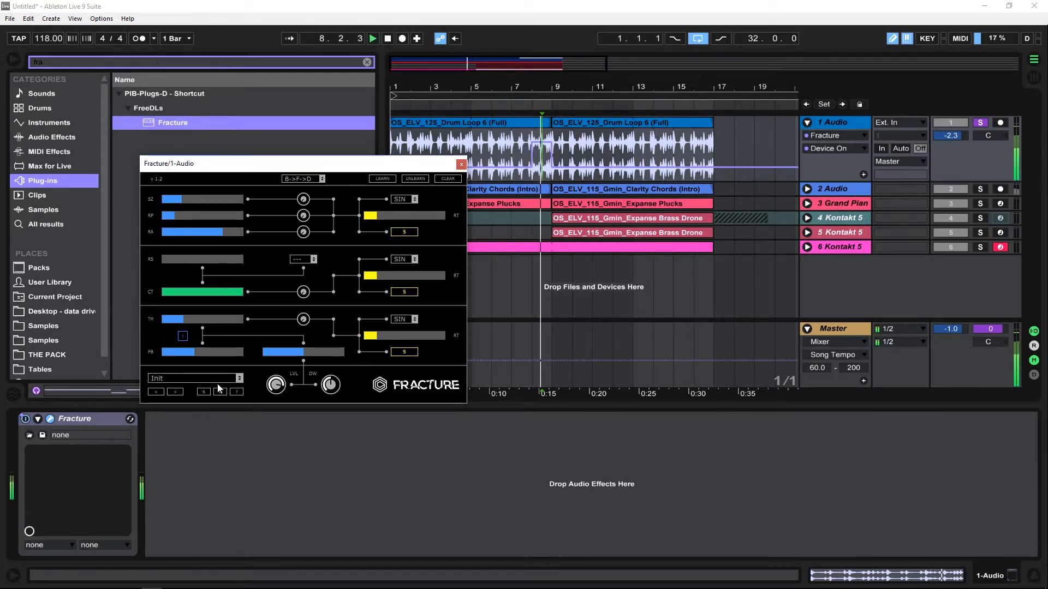
click(221, 377)
click(221, 376)
click(236, 381)
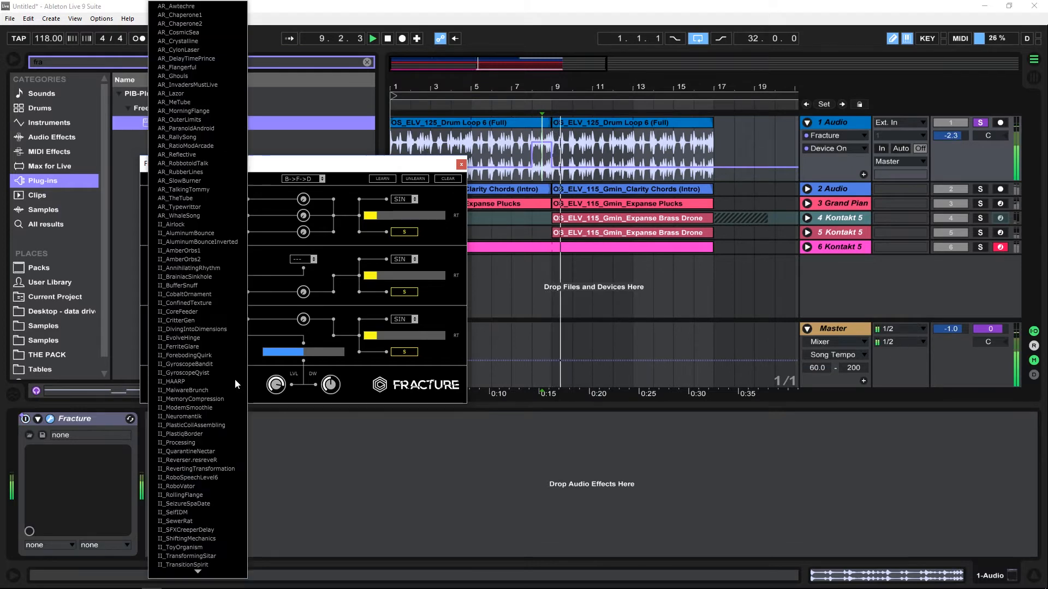
click(240, 443)
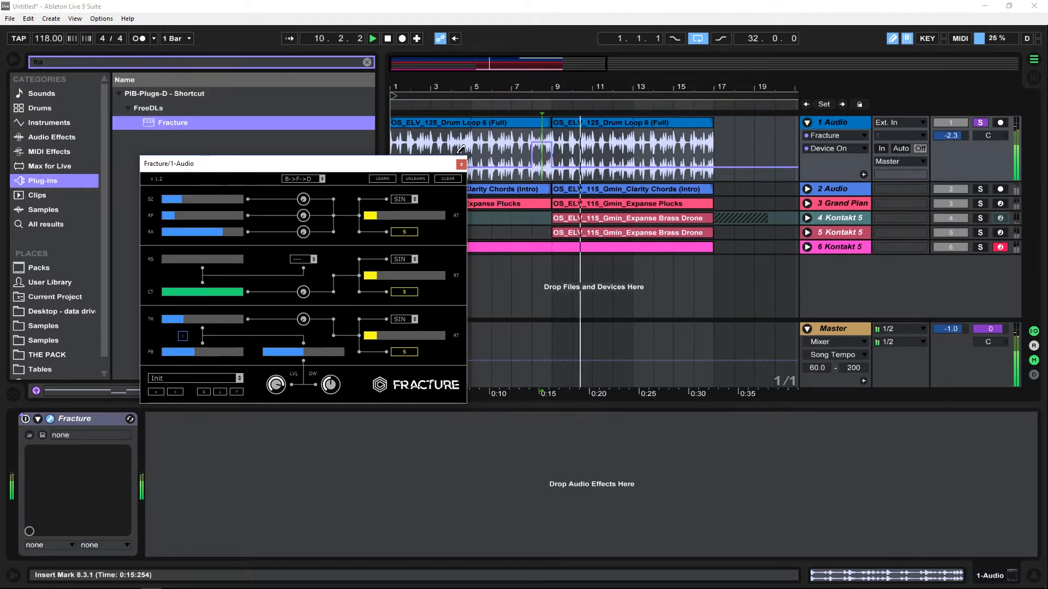
click(537, 109)
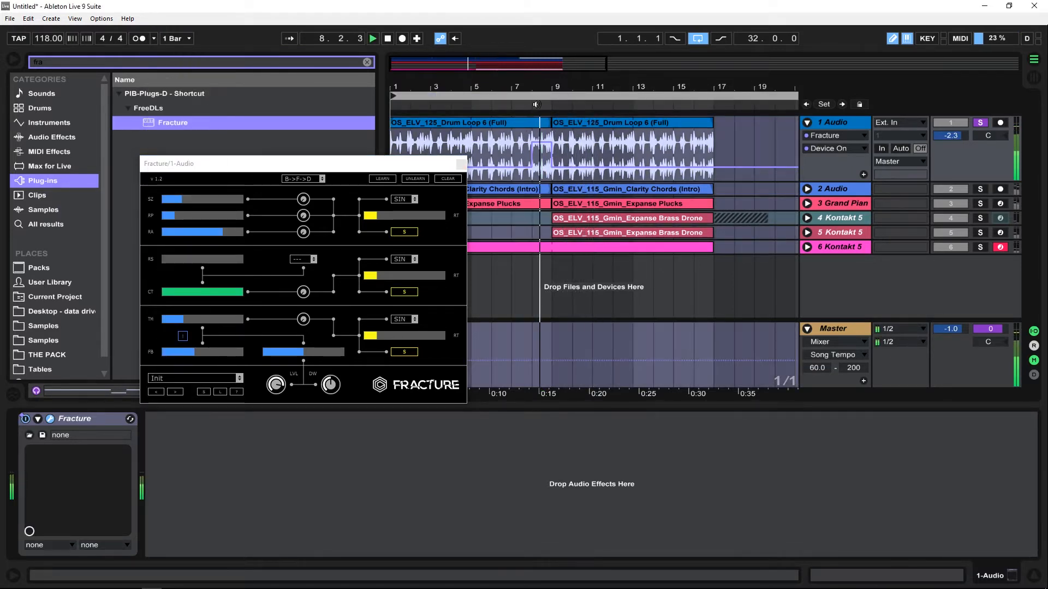
- Load Fracture's II_HAARP preset and play the drums through bar 8
click(218, 378)
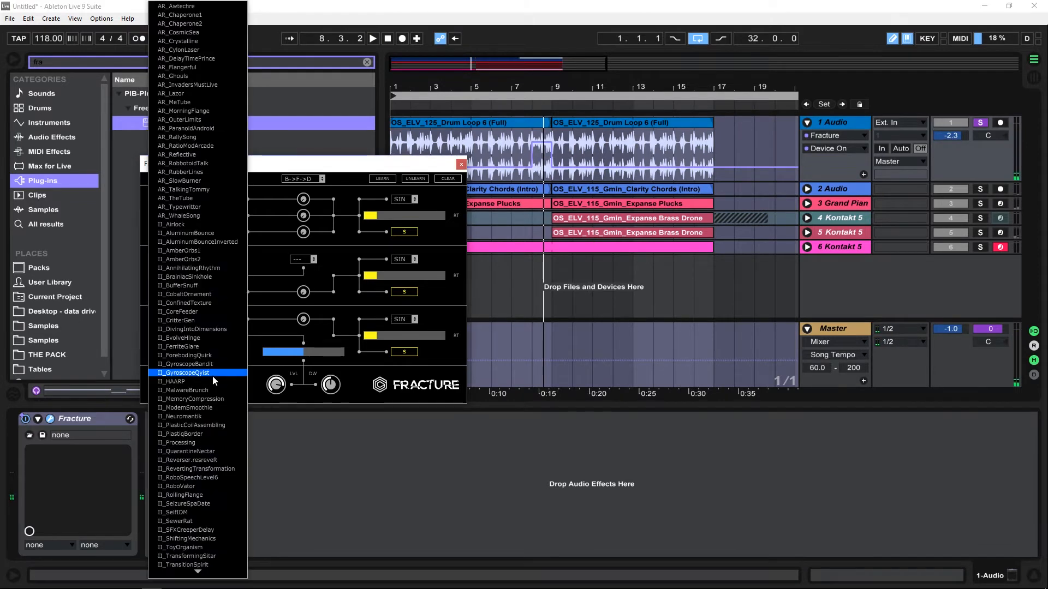
click(209, 382)
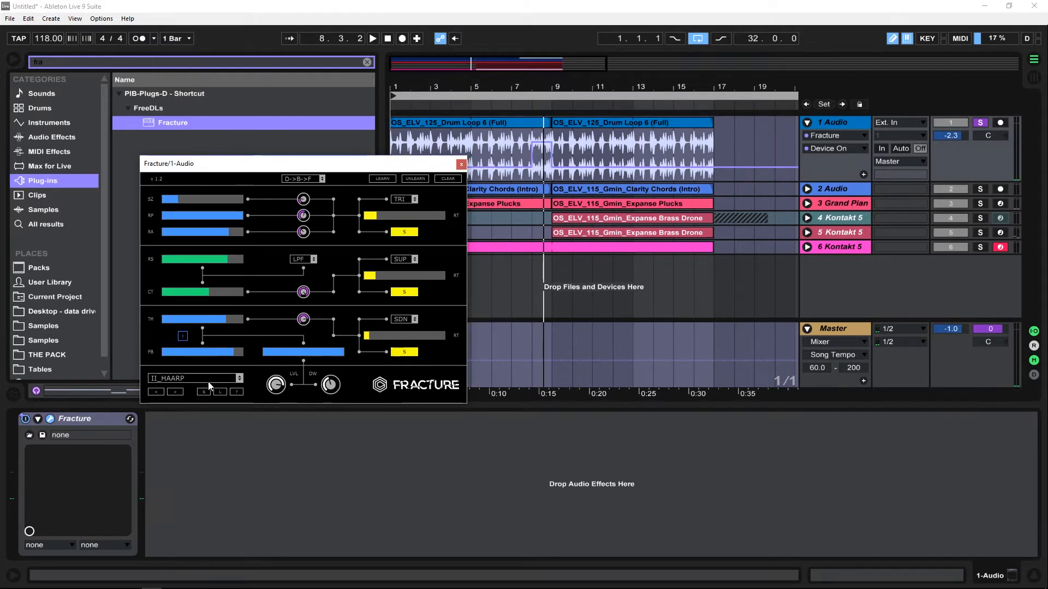
click(529, 104)
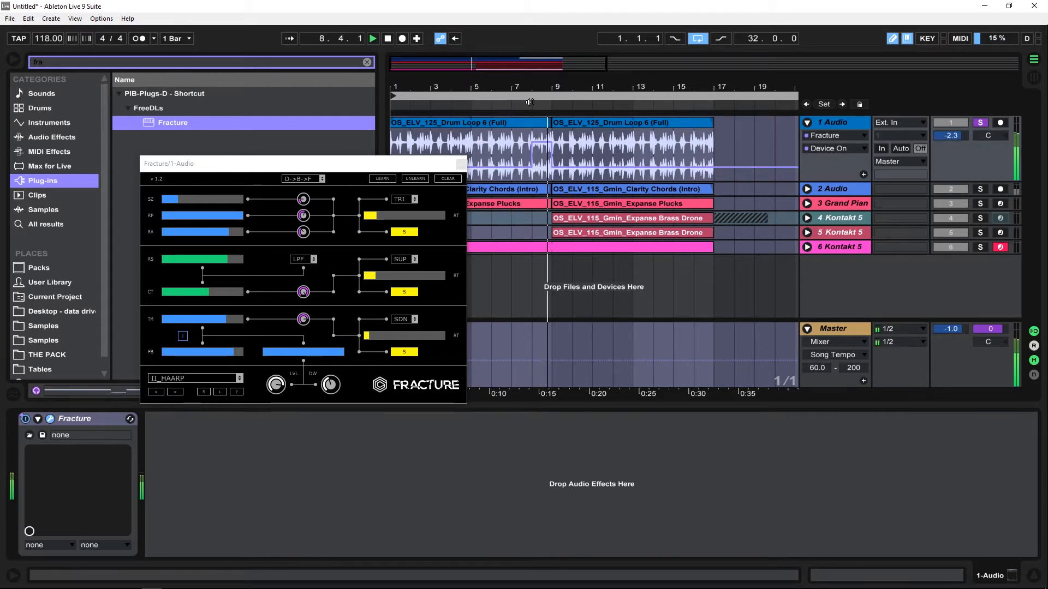
key(space)
key(space)
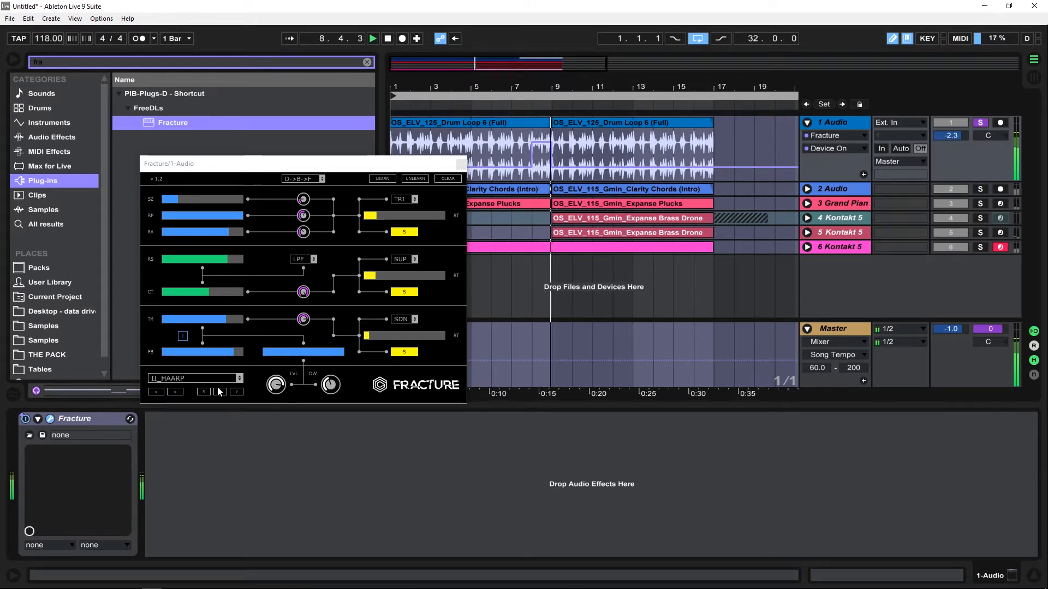
- Switch Fracture to the II_BrainiacSinkhole preset and replay the drums through bar 8
click(176, 393)
click(188, 379)
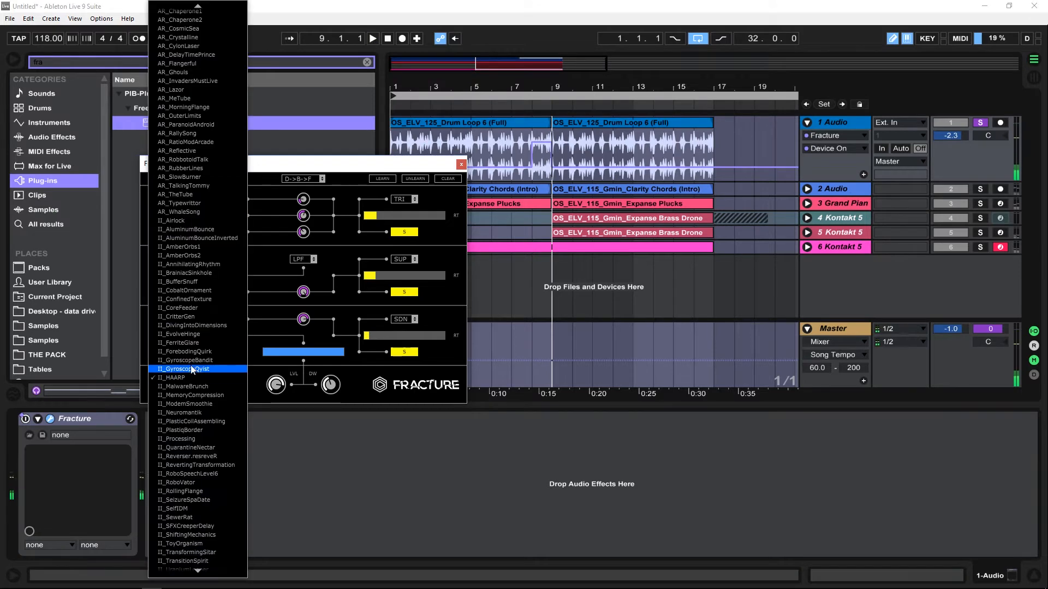
click(194, 273)
click(530, 105)
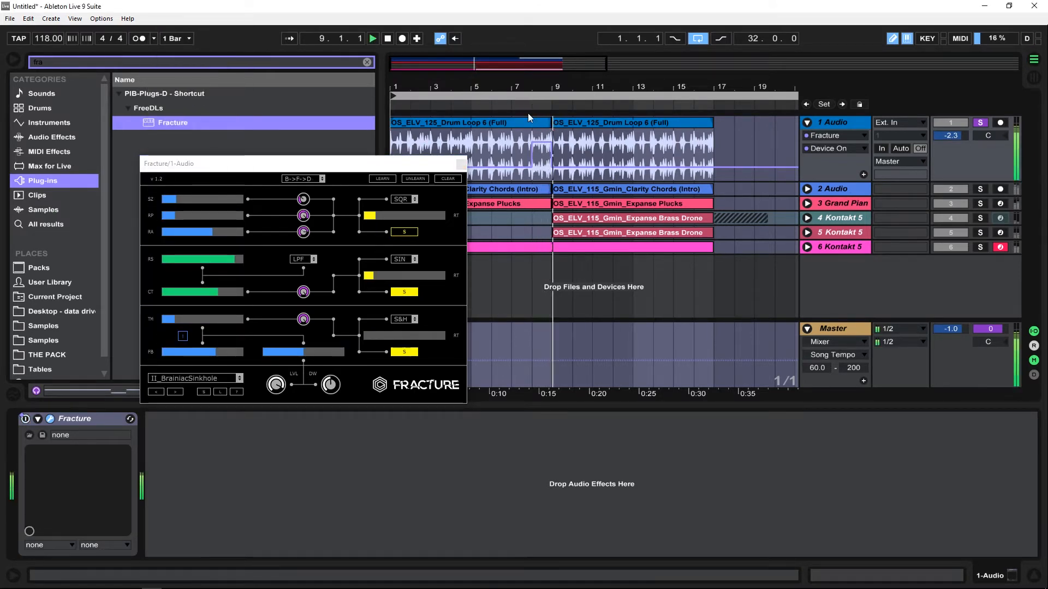
- Switch Fracture to the II_QuarantineNectar preset, audition it through bar 8 and unsolo track 1
click(239, 377)
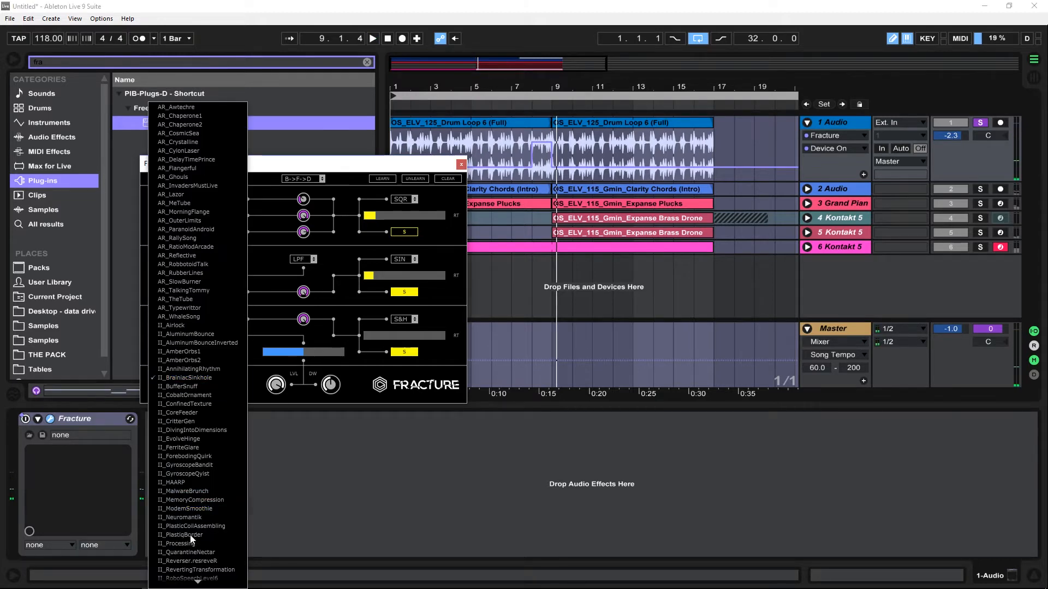
click(194, 554)
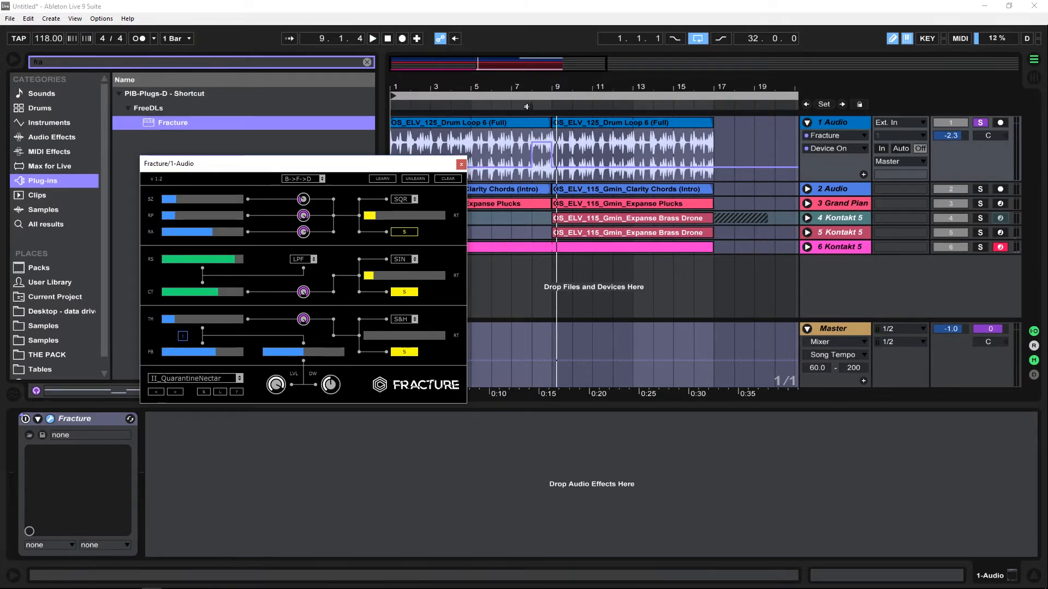
click(530, 104)
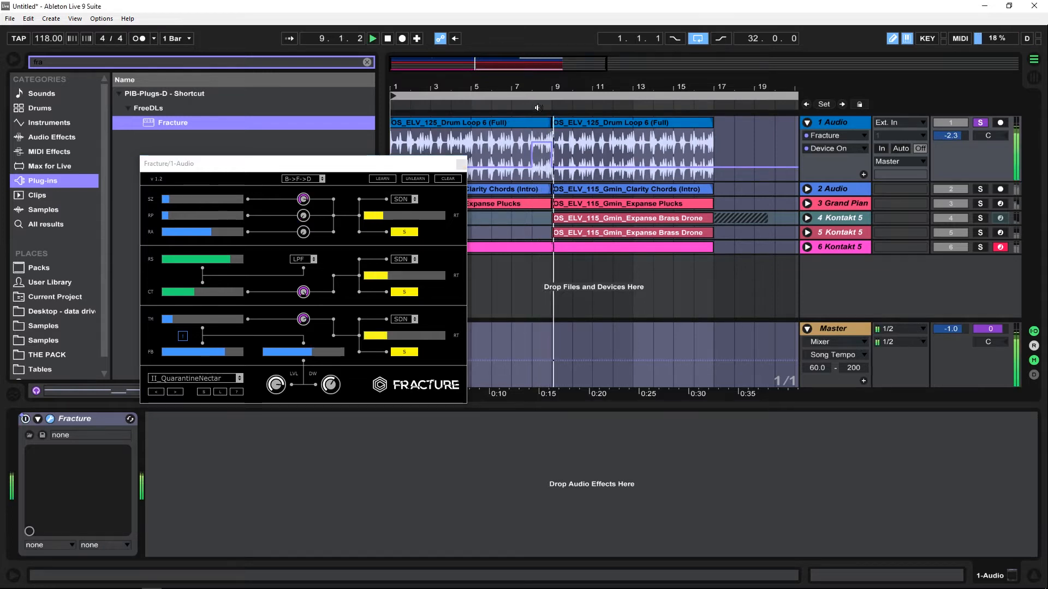
key(space)
click(980, 123)
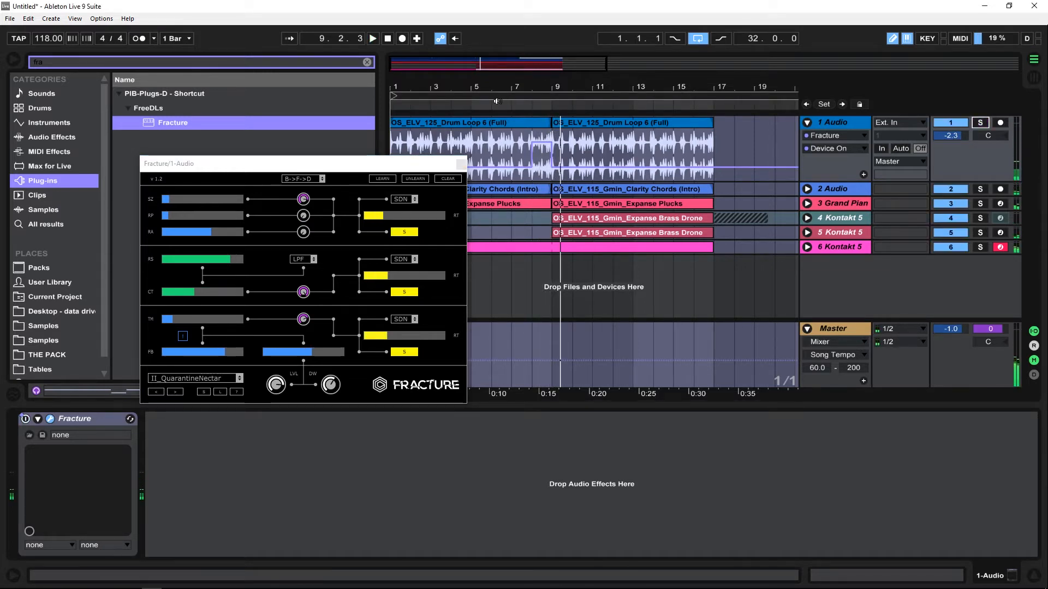
- Play the full mix into bar 9, switch Fracture's Device On automation off for the second half of bar 8 and replay the transition
click(499, 102)
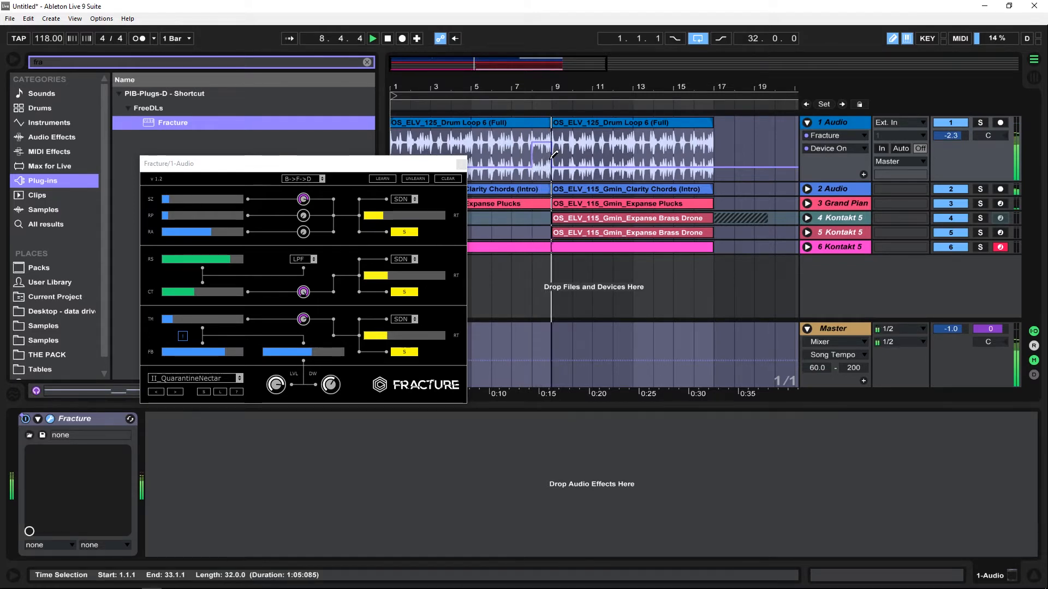
drag(550, 84, 594, 112)
click(582, 162)
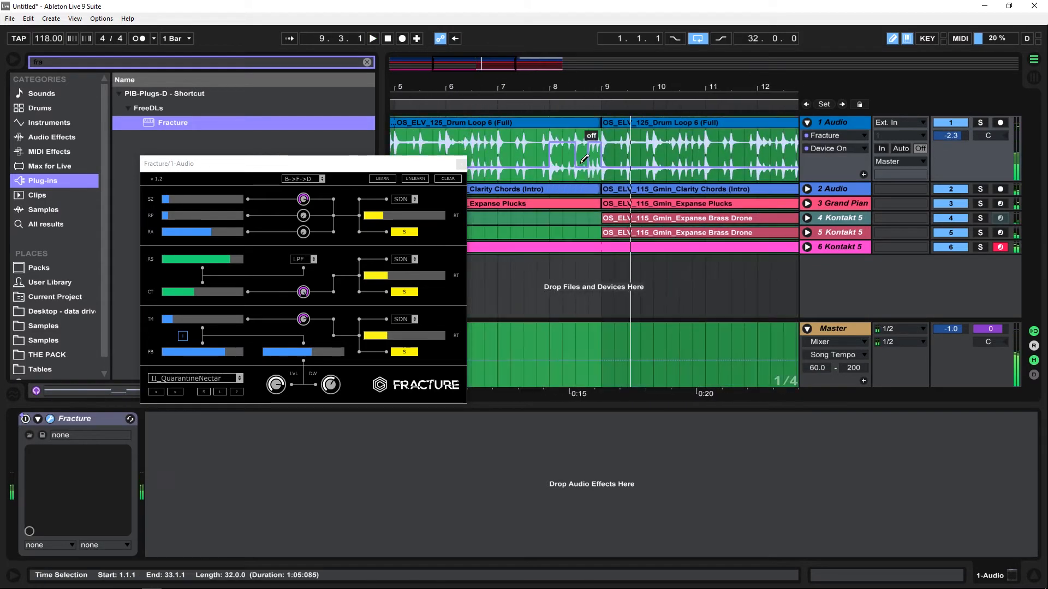
click(537, 107)
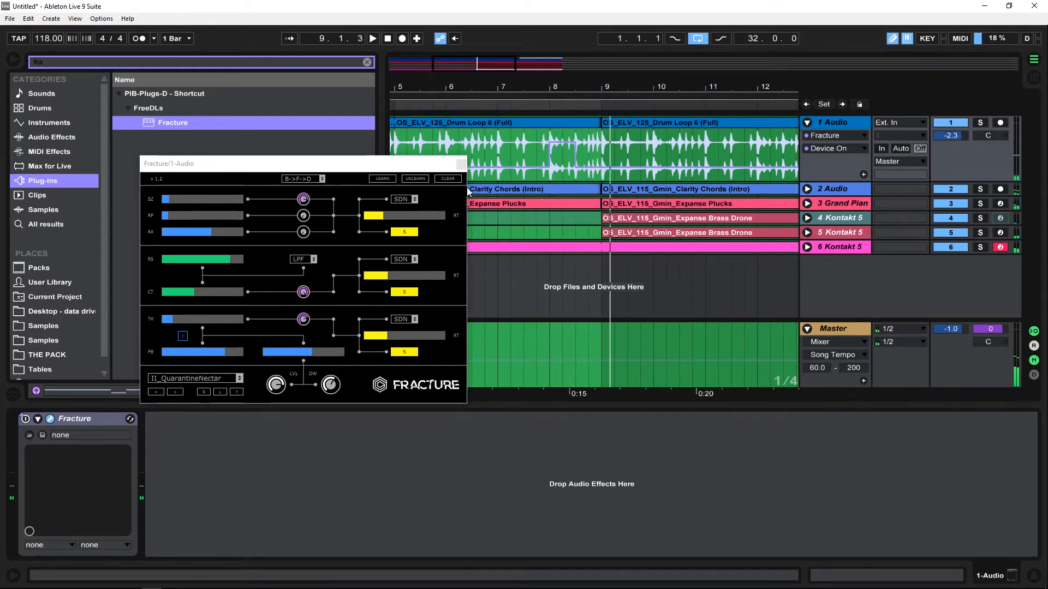
- Close the Fracture window, clear the plug-in search and browse the Samples and THE PACK folders
click(461, 164)
key(minus)
key(minus)
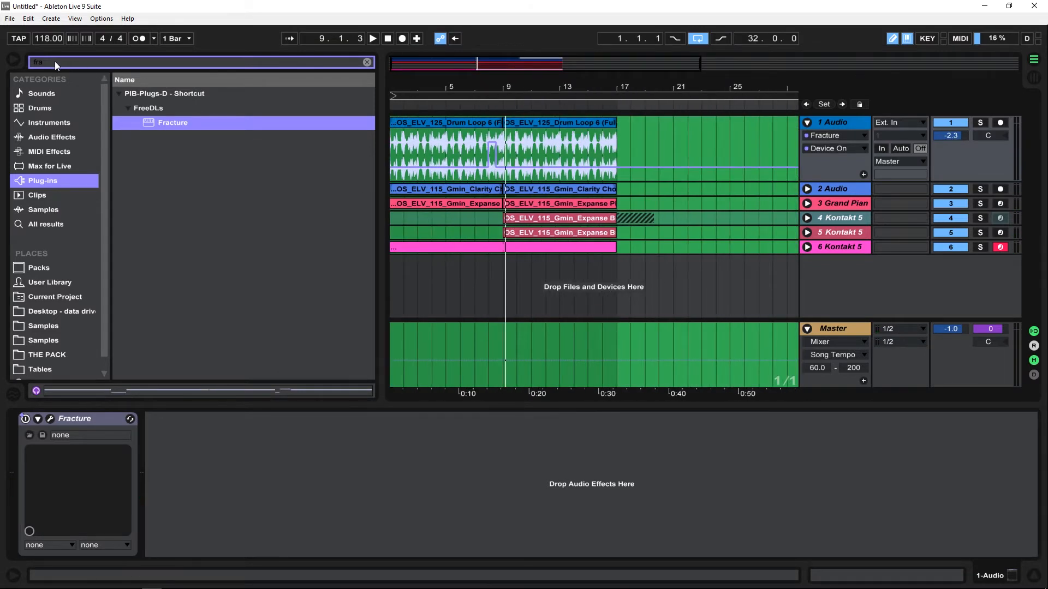
click(368, 62)
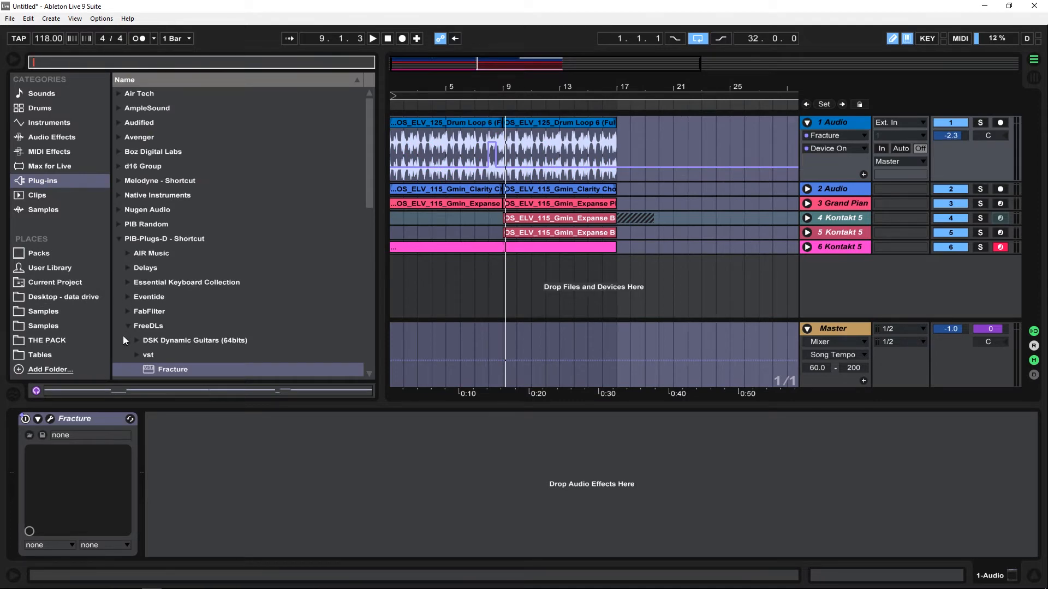
click(38, 314)
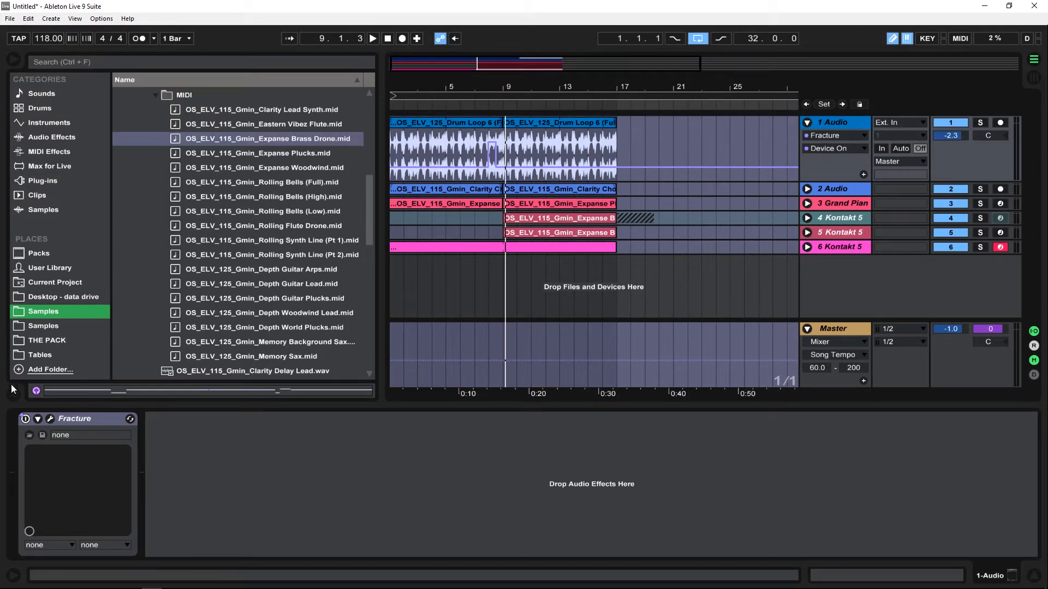
click(47, 341)
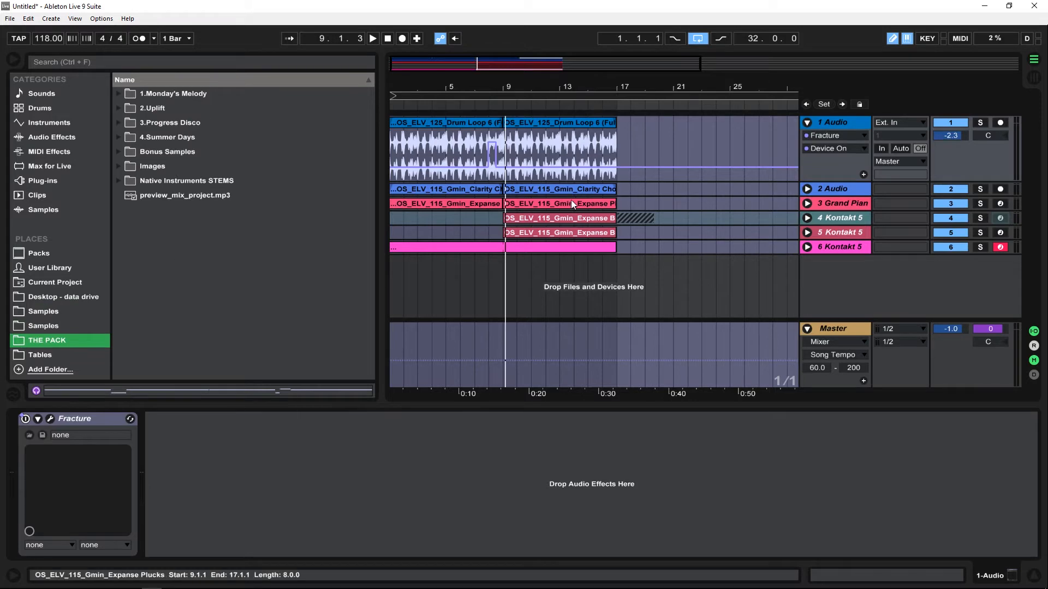
- Reveal the source file of track 1's second OS_ELV_125_Drum Loop 6 (Full) clip in the browser
click(524, 120)
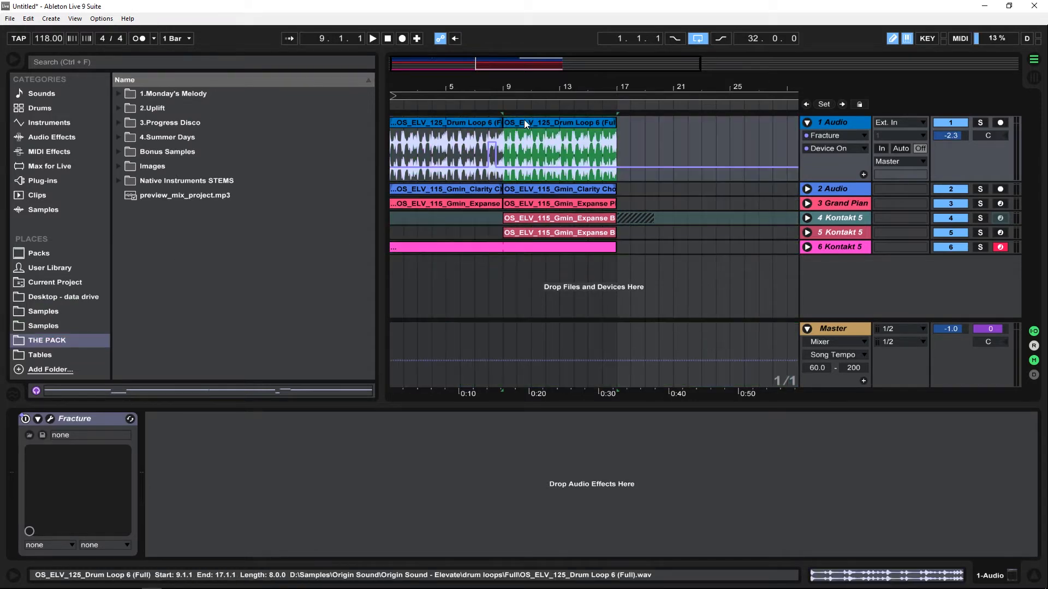
right_click(524, 120)
click(570, 251)
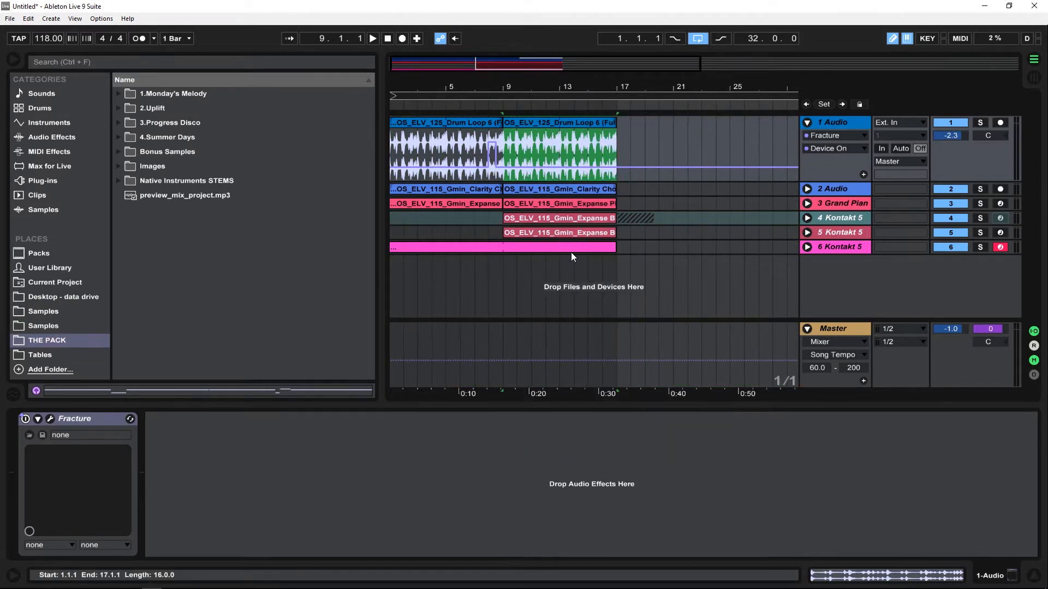
scroll(265, 175, up, 4)
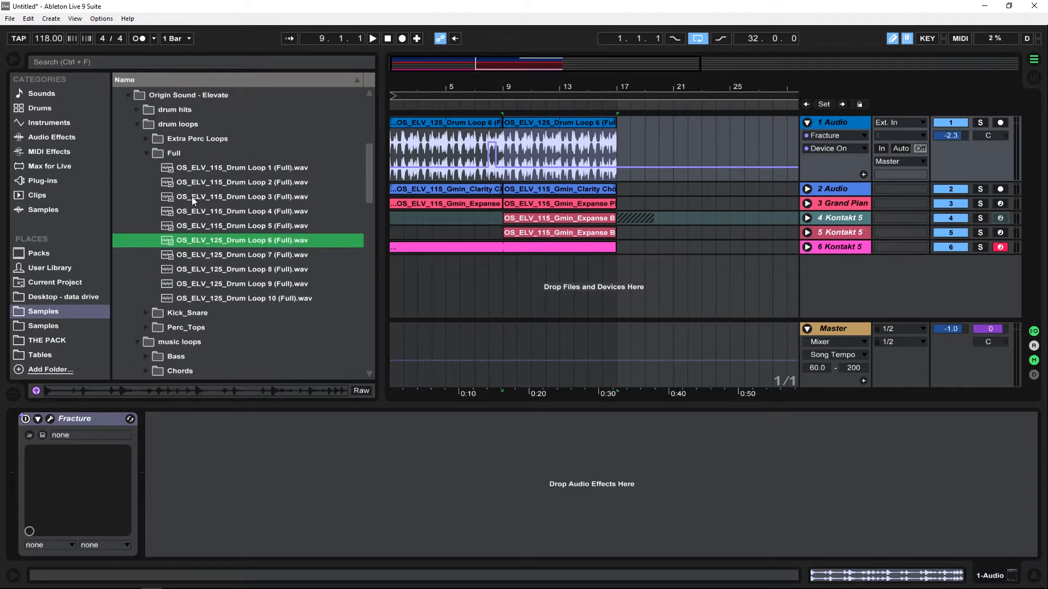
- Audition OS_ELV_125_Drum Loop 10 (Full) and the first two drum loops in the Perc_Tops folder
click(205, 295)
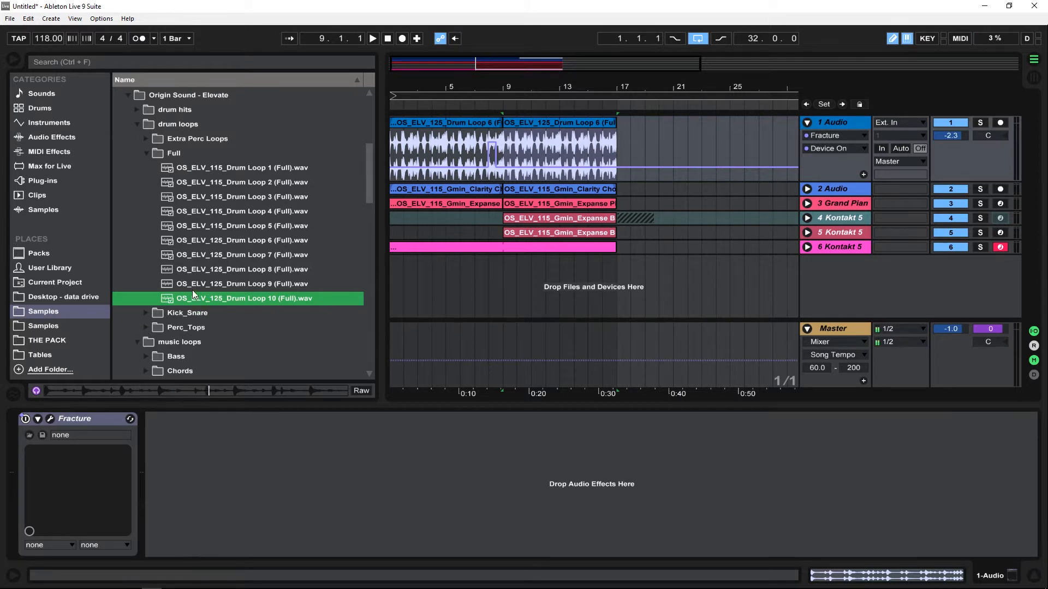
scroll(193, 289, down, 2)
click(200, 267)
click(264, 184)
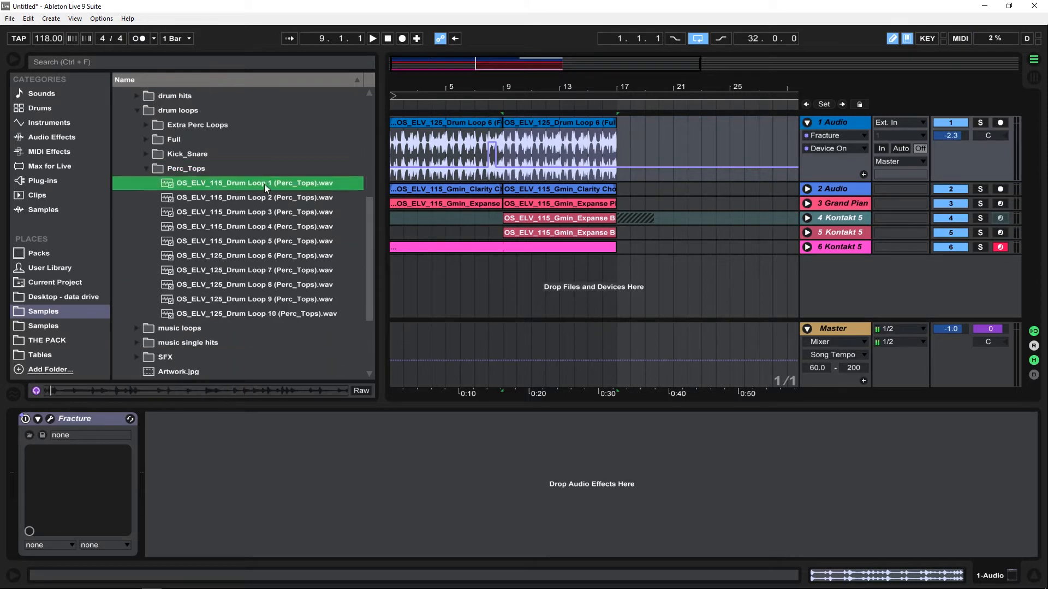
click(303, 198)
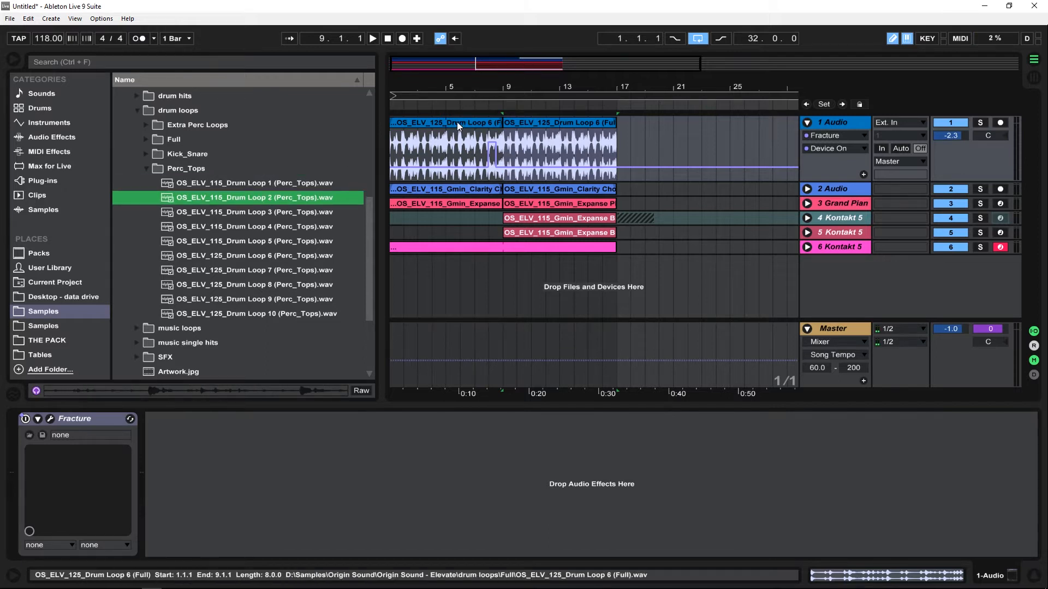
- Add OS_ELV_125_Drum Loop 6 (Perc_Tops) to track 1 at bar 17, extend it to bar 25 and play it
click(234, 257)
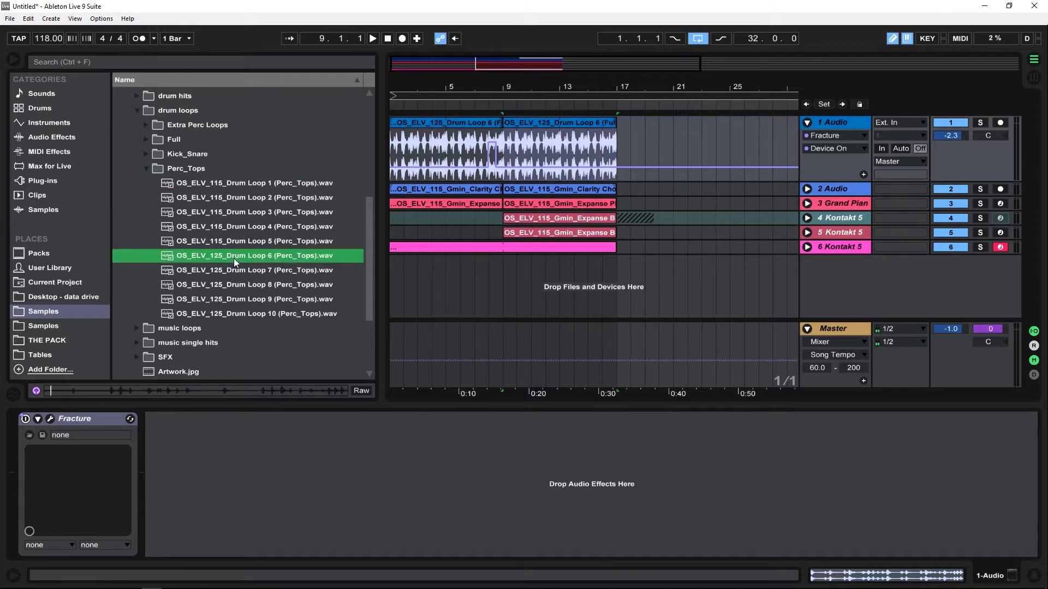
drag(234, 257, 620, 164)
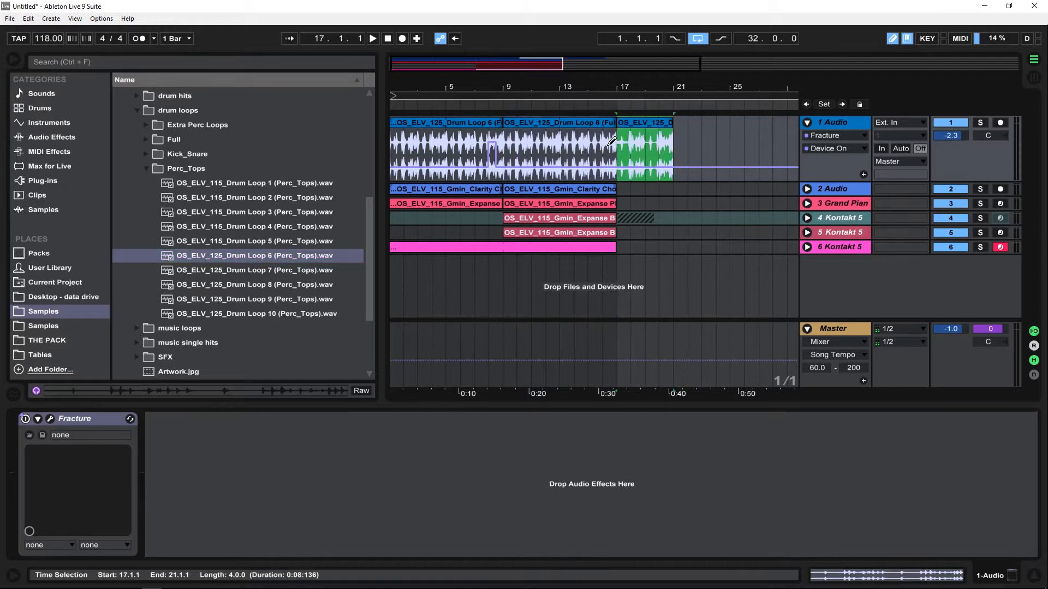
drag(547, 89, 547, 66)
drag(548, 120, 580, 121)
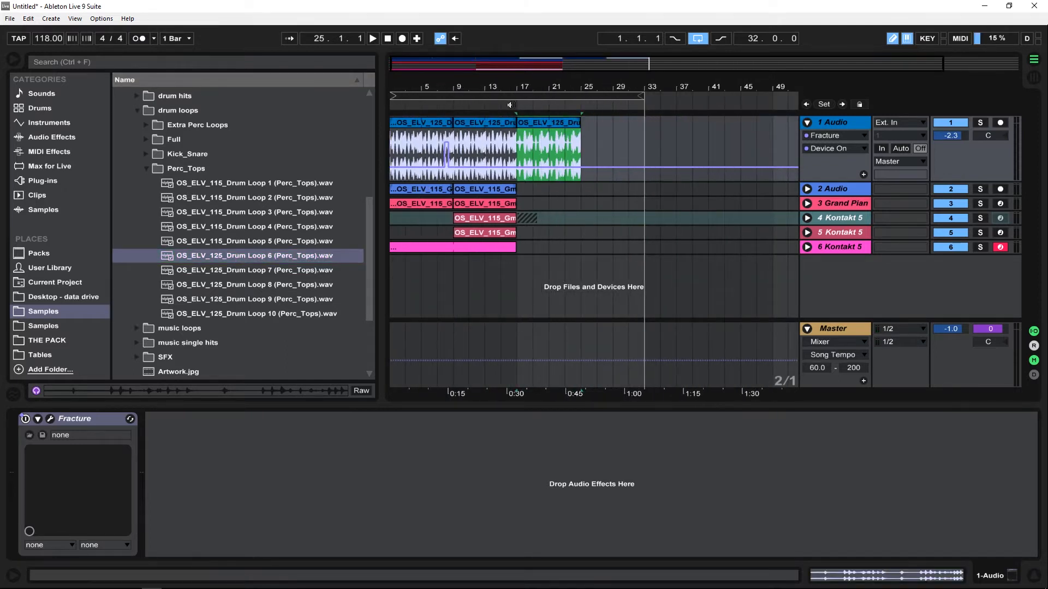
key(space)
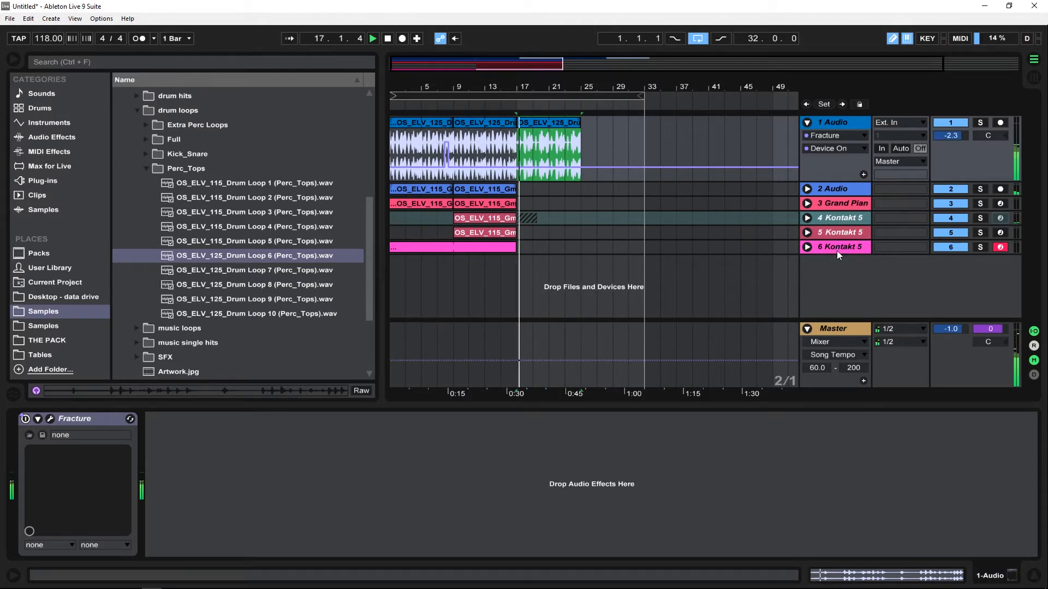
- Duplicate the second Clarity Chords clip on track 2 so the copy starts at bar 17
click(500, 189)
key(ctrl+d)
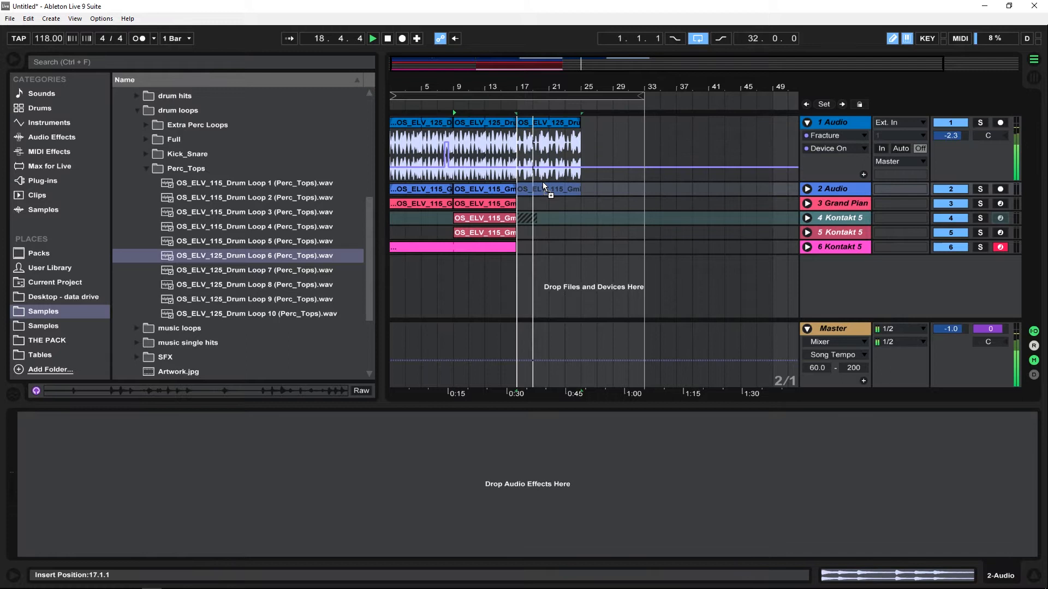
click(604, 247)
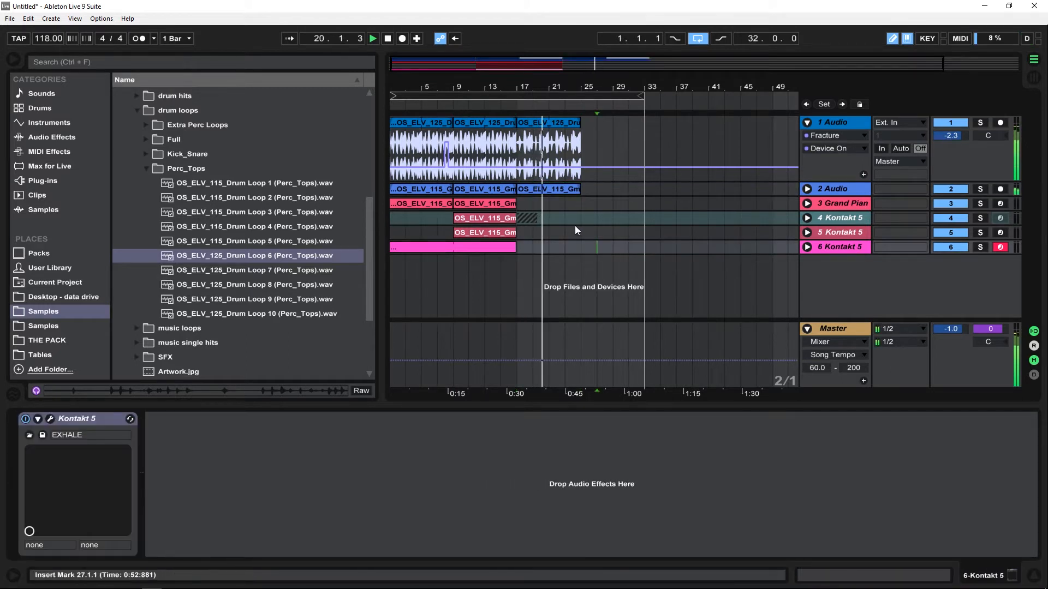
click(492, 247)
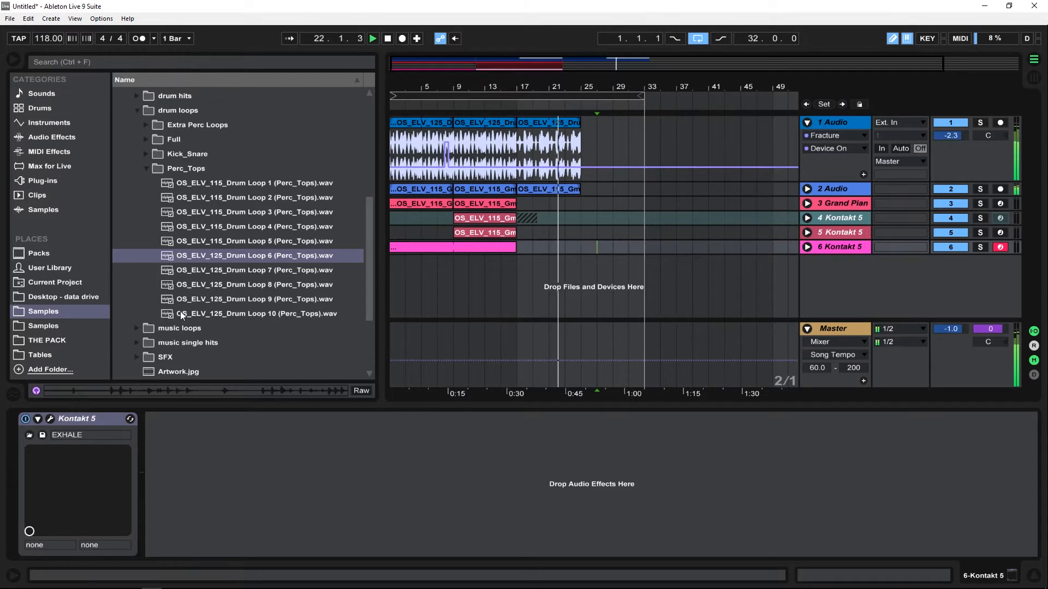
- Audition the percussion loops in the Extra Perc Loops folder to find a drum part for the section from bar 17
click(145, 125)
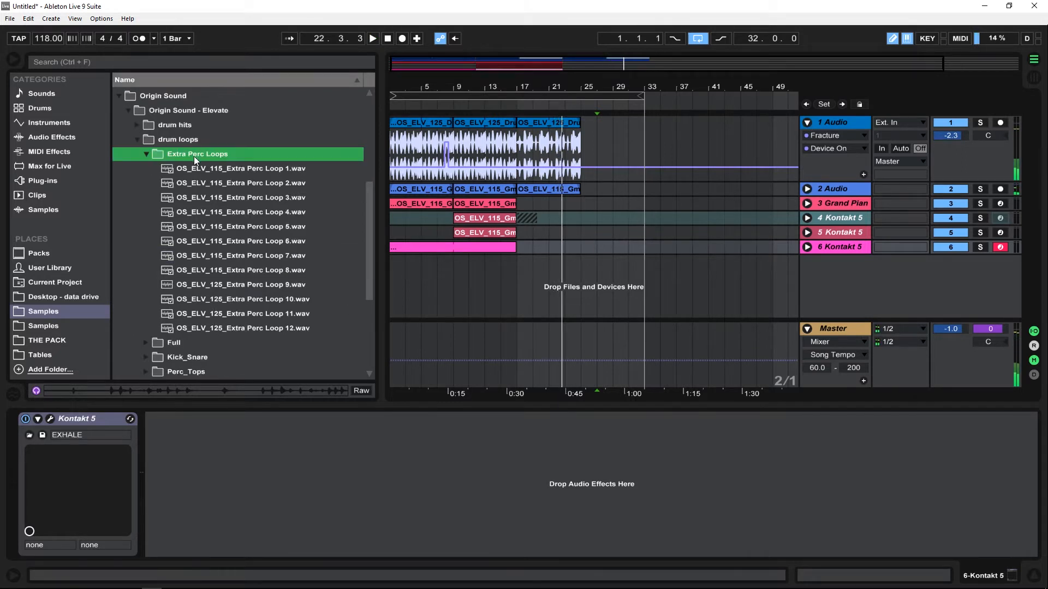
click(215, 170)
click(244, 213)
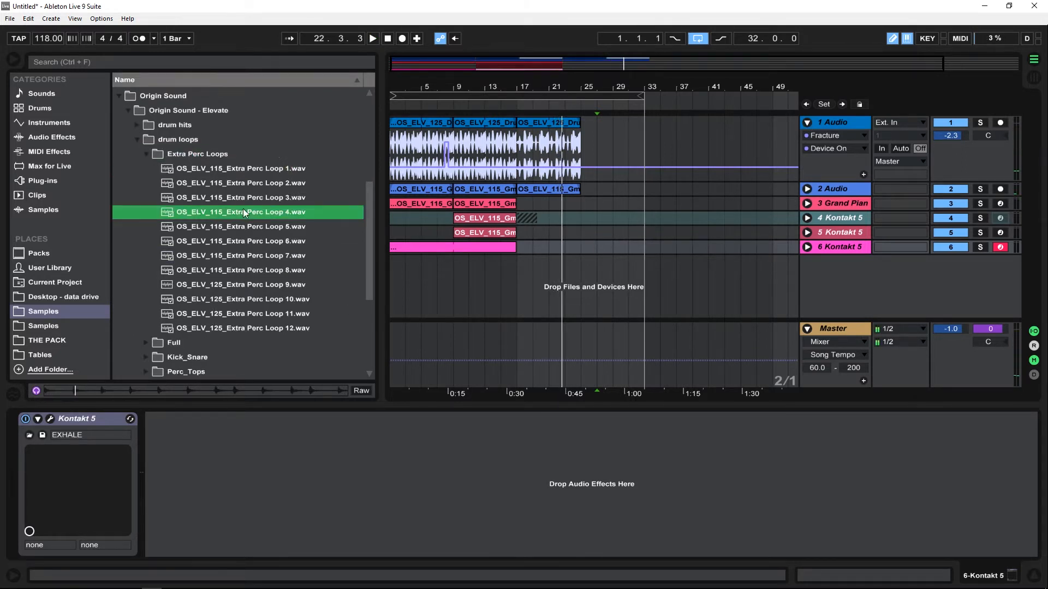
click(221, 244)
click(240, 272)
click(238, 286)
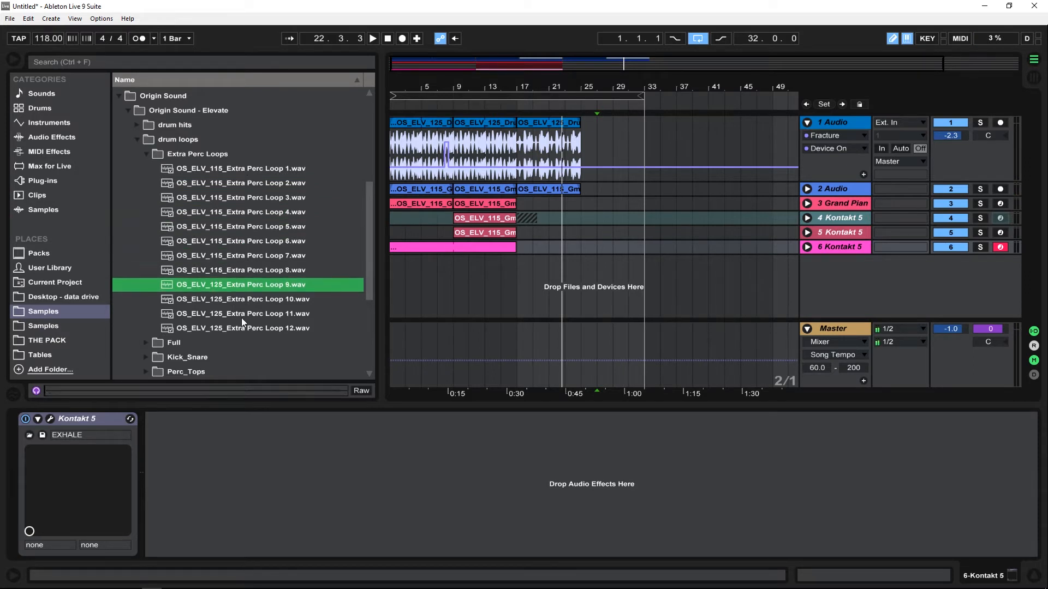
click(242, 318)
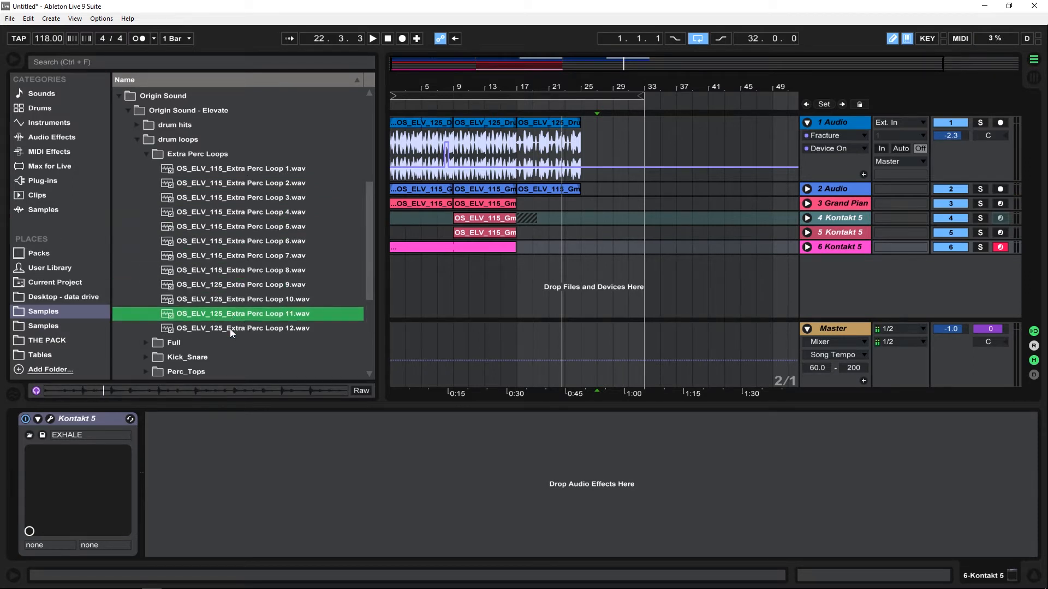
click(231, 328)
click(238, 300)
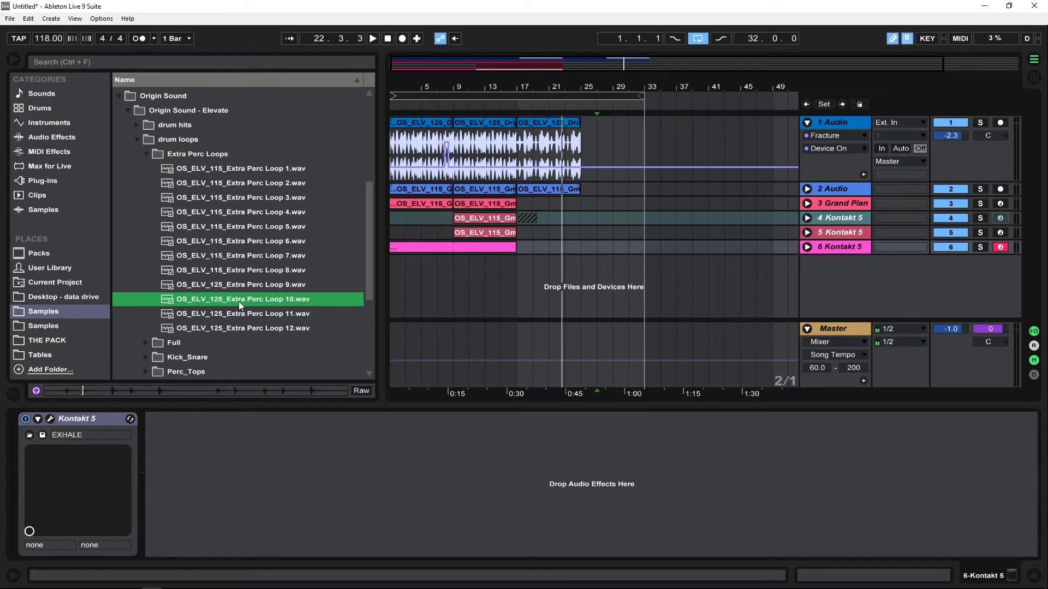
click(235, 286)
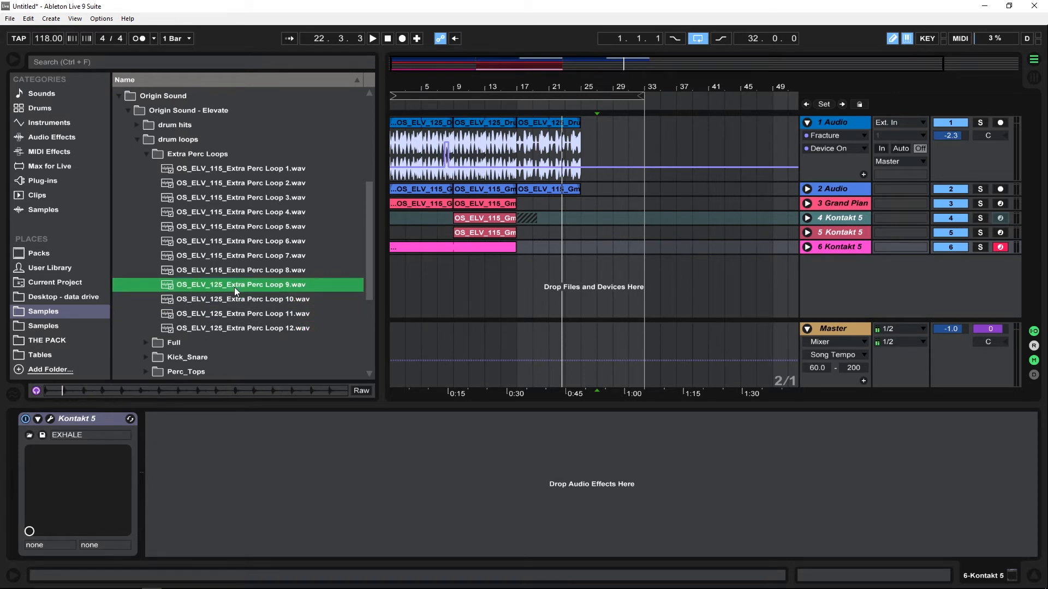
click(232, 170)
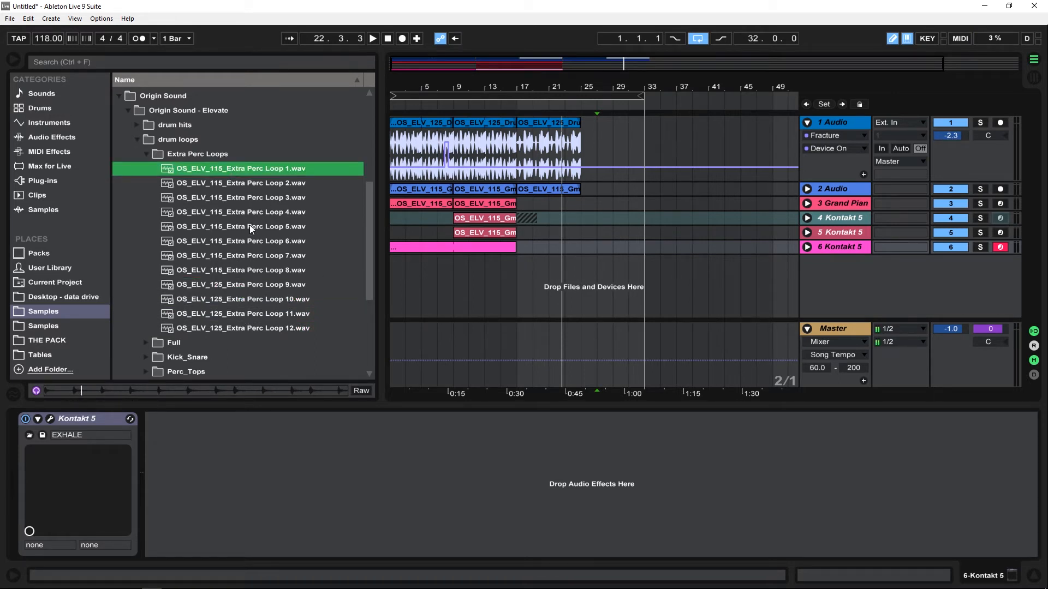
click(237, 199)
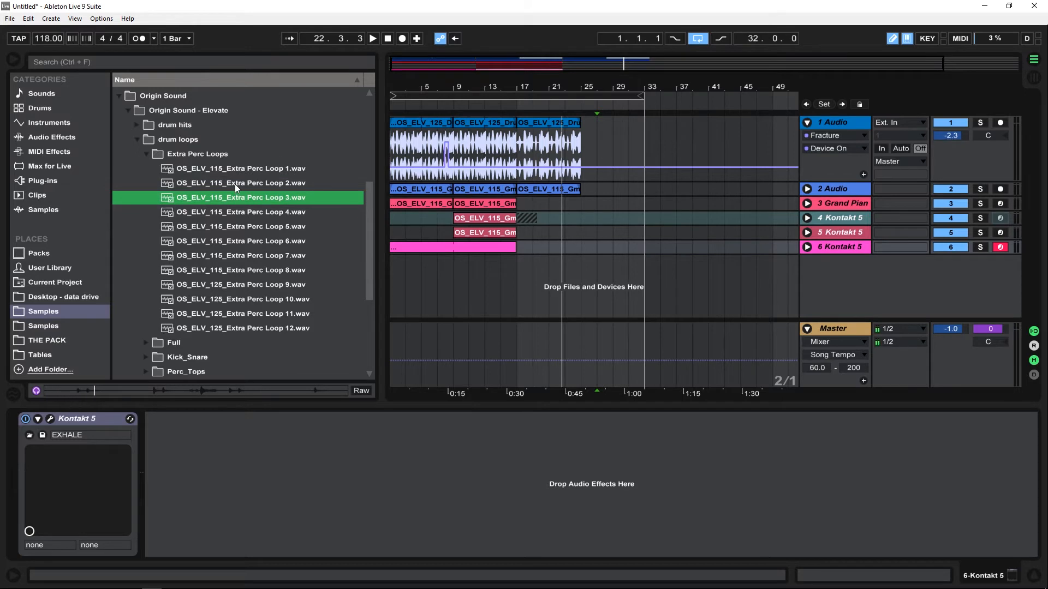
click(234, 185)
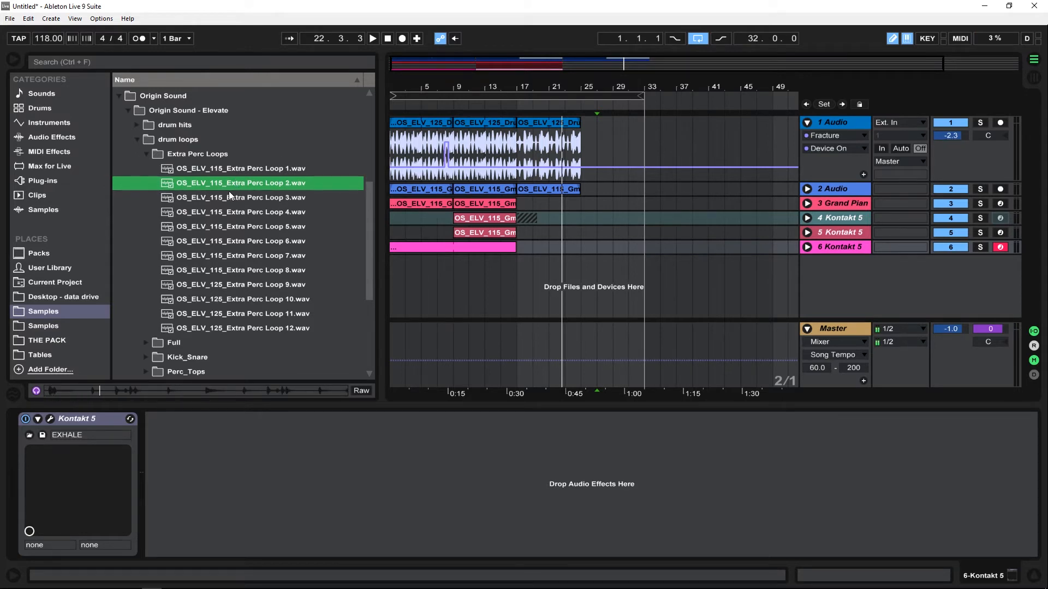
- Try OS_ELV_115_Extra Perc Loop 2 on track 1 at bar 17 and play it with the chords
drag(228, 187, 542, 127)
key(space)
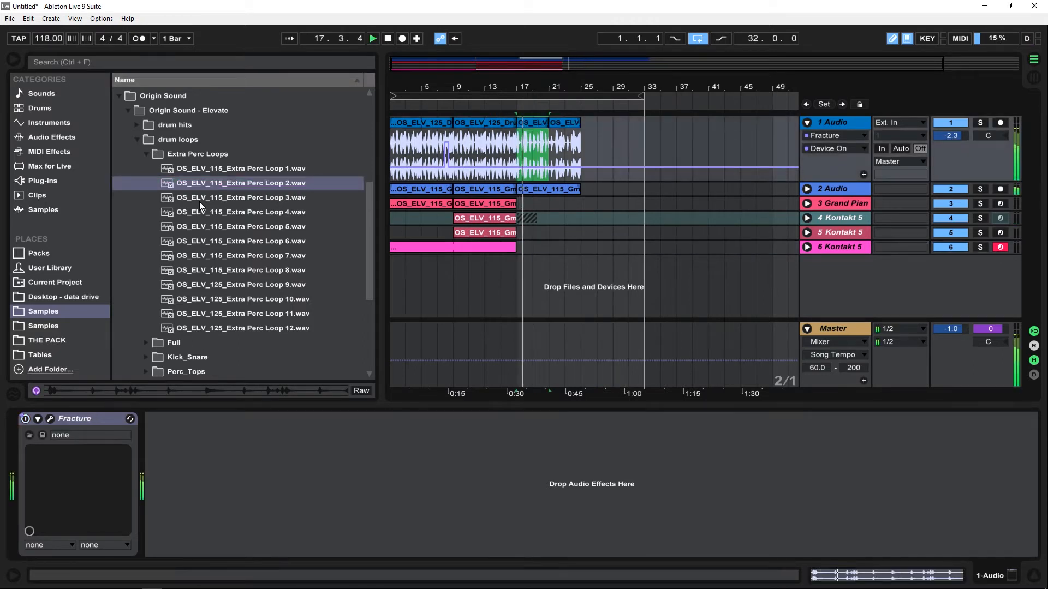
- Place OS_ELV_115_Extra Perc Loop 3 on track 1 at bar 17, play it and extend the clip to bar 25
drag(210, 198, 543, 126)
key(space)
key(space)
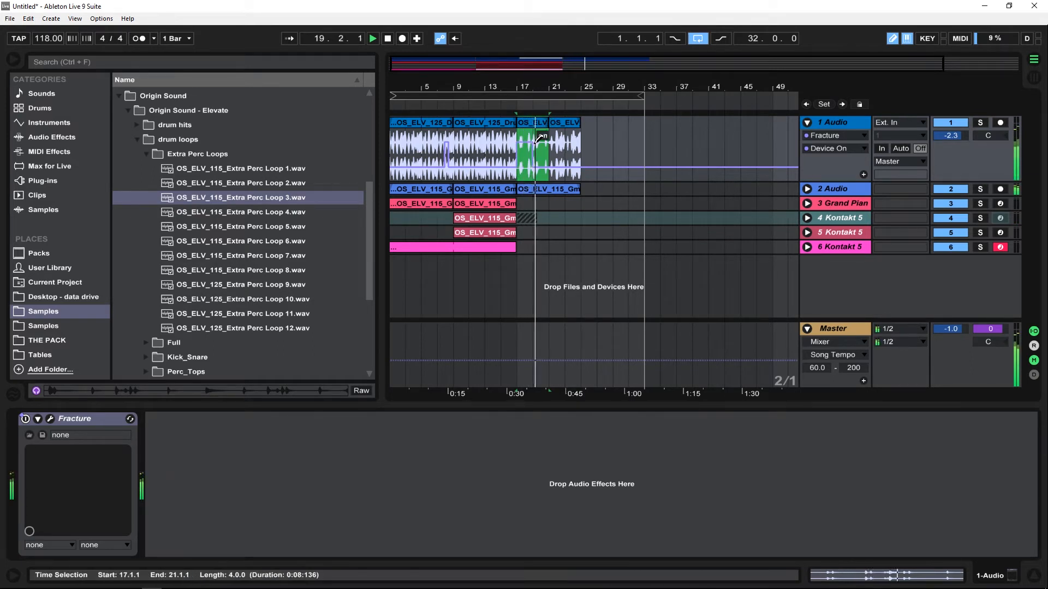
drag(548, 123, 580, 122)
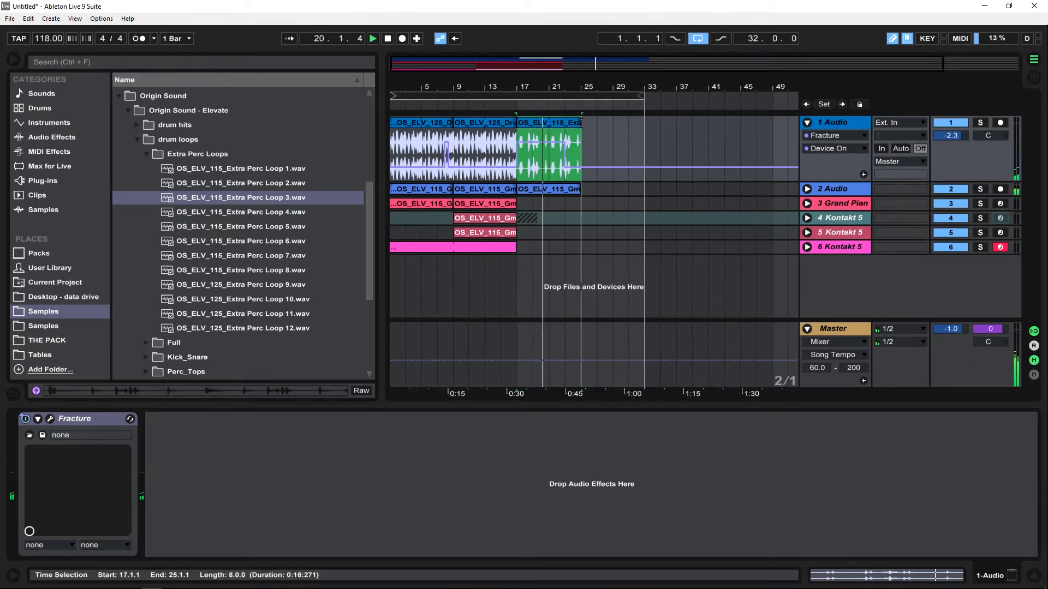
- Open Fracture on track 1, switch it to the II_Reverser.resreveR preset and play the percussion section
click(50, 419)
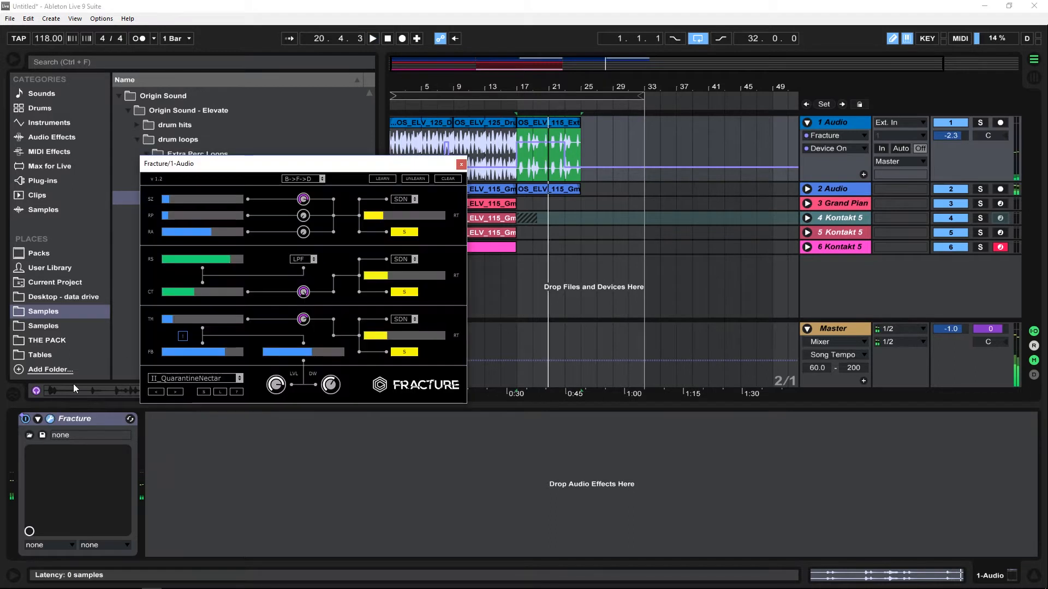
click(175, 393)
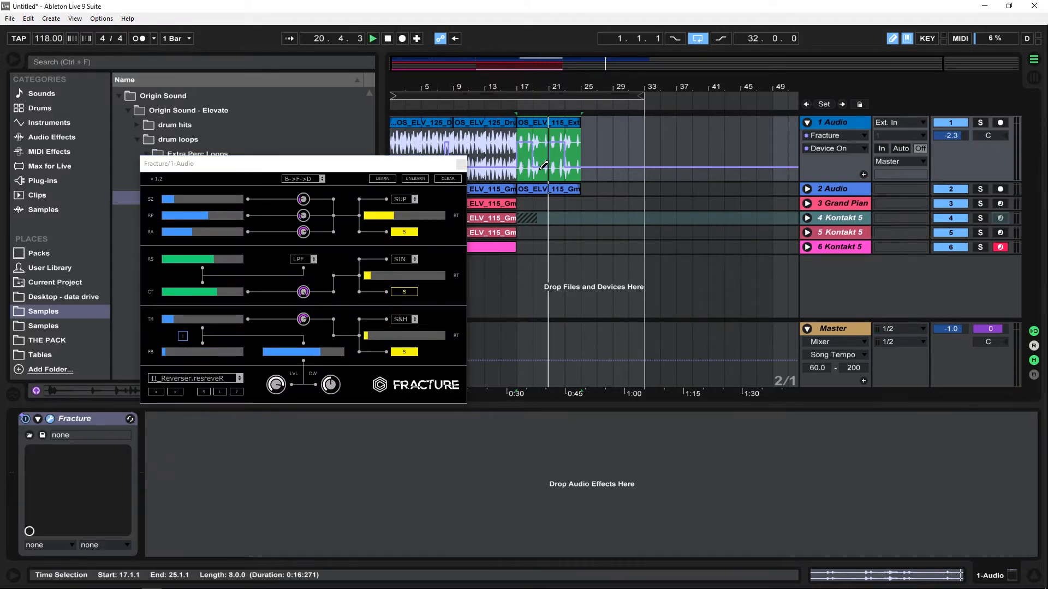
key(space)
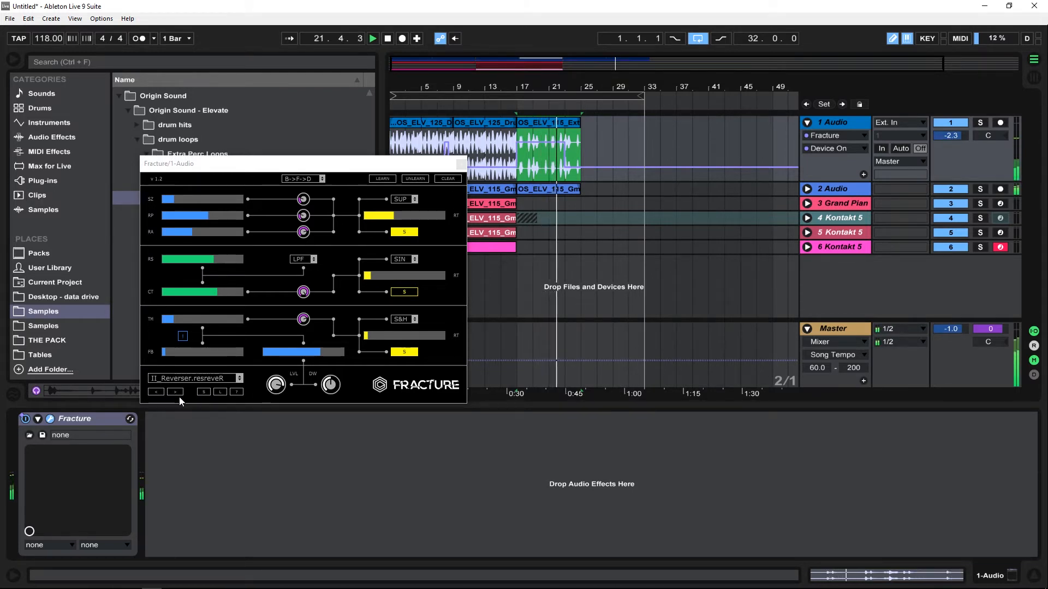
- Audition Fracture presets from II_RevertingTransformation through II_RoboSpeechLevel6 and II_RoboVator to II_RollingFlange on the percussion section
mouse_move(566, 134)
mouse_down()
mouse_move(584, 131)
mouse_move(584, 172)
mouse_up()
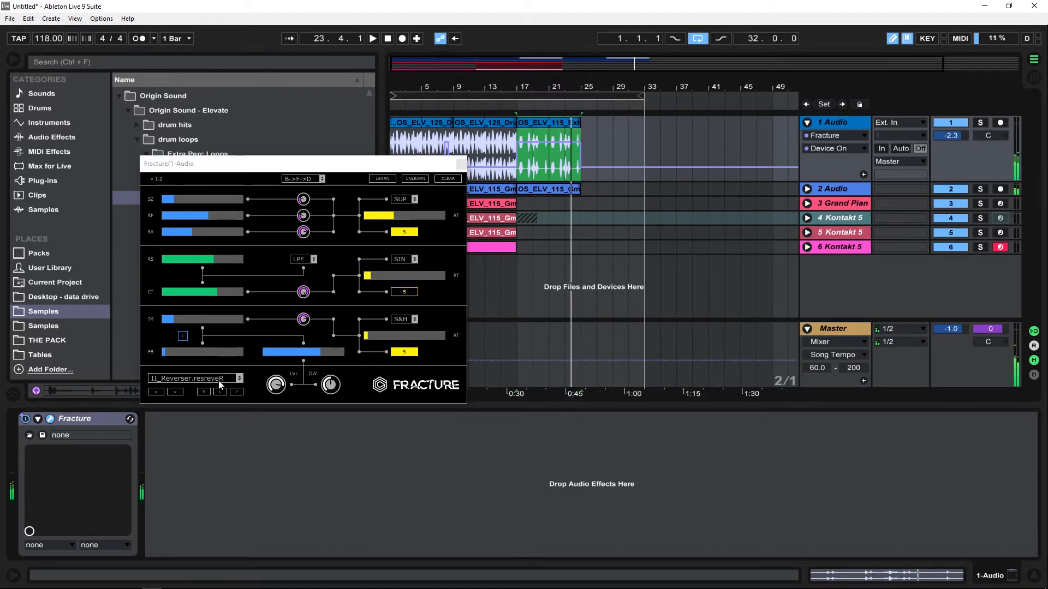
click(176, 397)
click(175, 392)
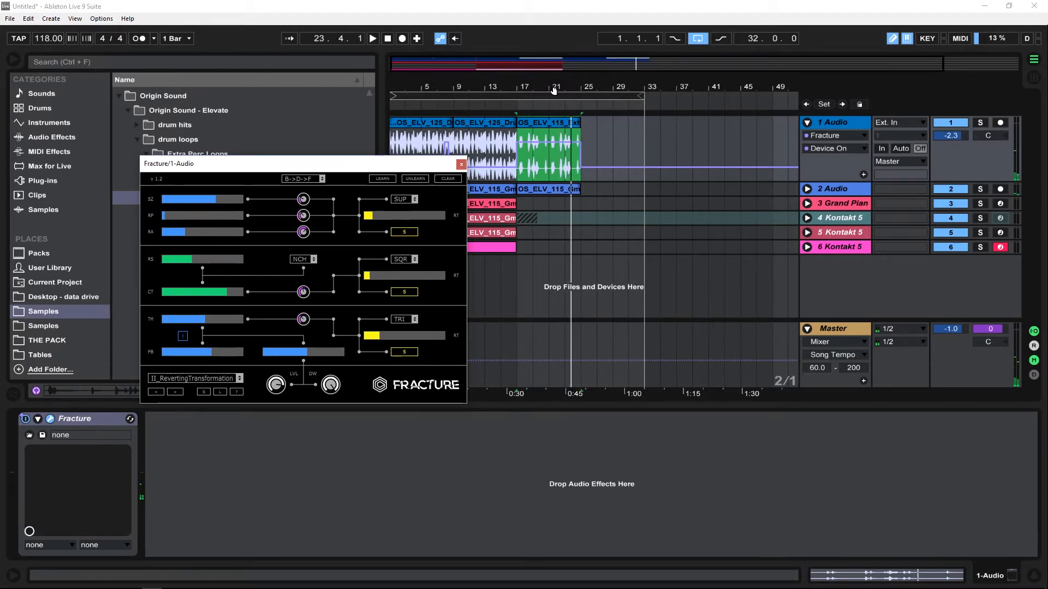
click(527, 101)
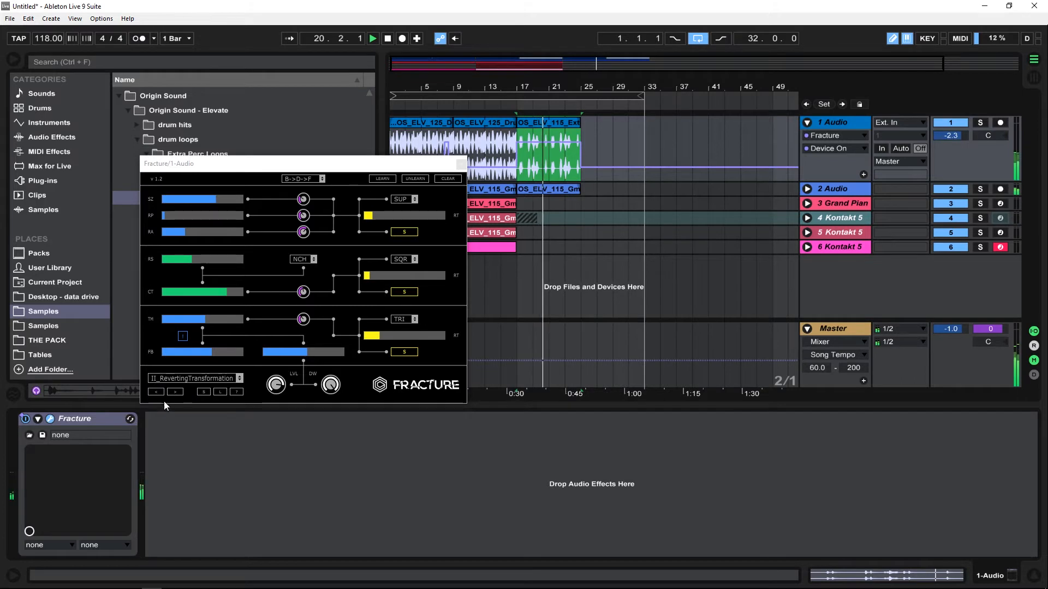
click(175, 391)
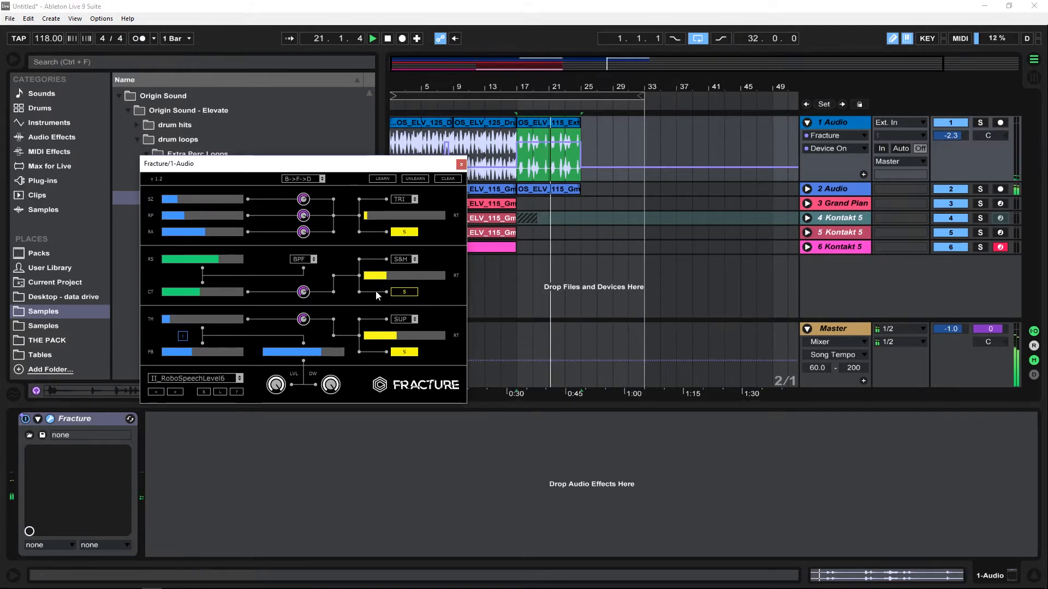
click(176, 392)
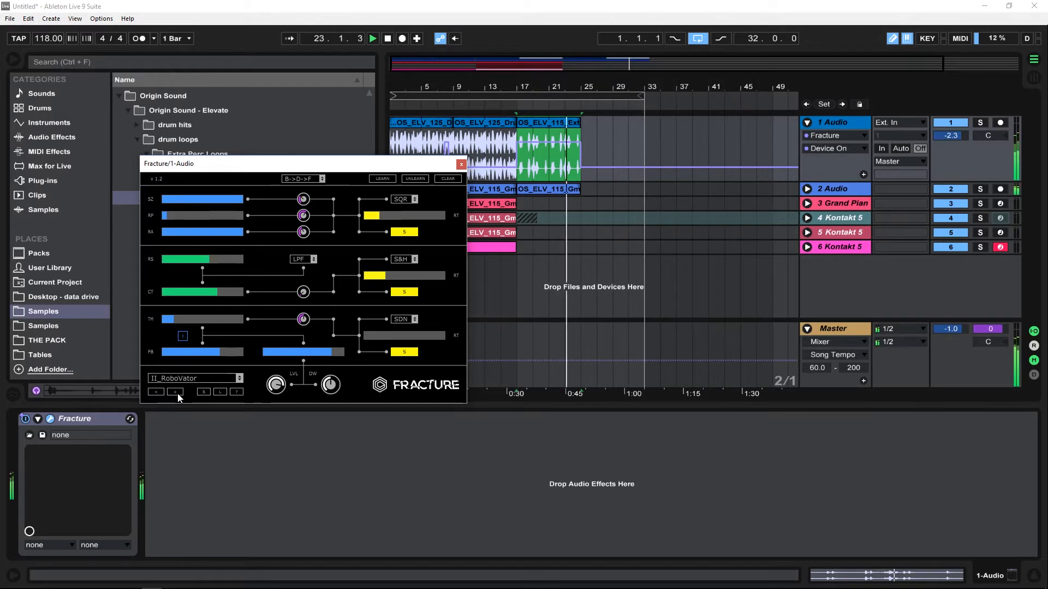
click(176, 393)
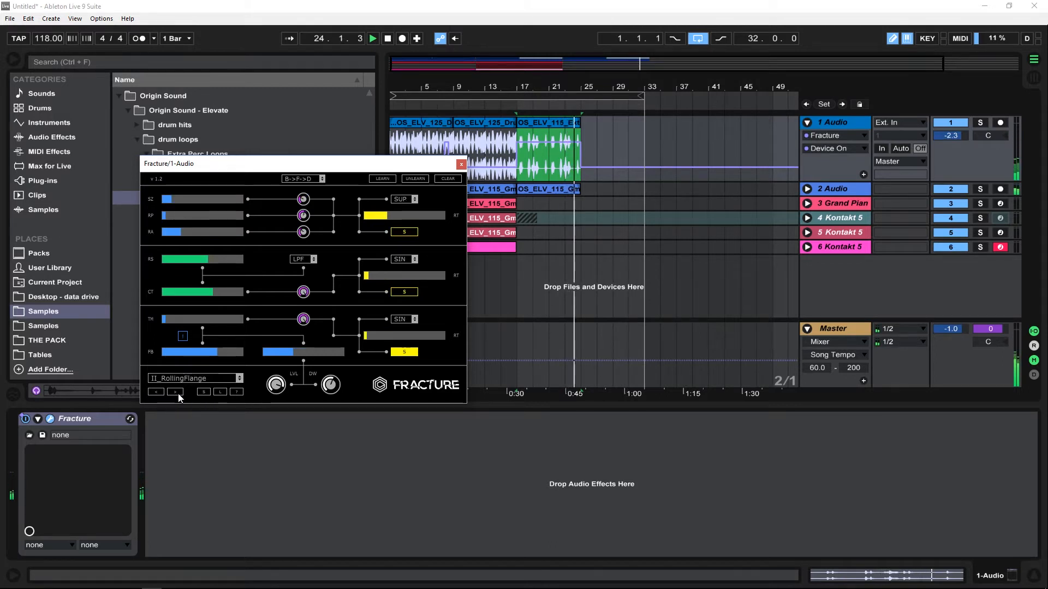
- Set the arrangement loop to bars 17 to 25 and restart playback from bar 17
drag(393, 95, 516, 95)
mouse_move(642, 95)
mouse_down()
mouse_move(562, 110)
mouse_move(581, 99)
mouse_up()
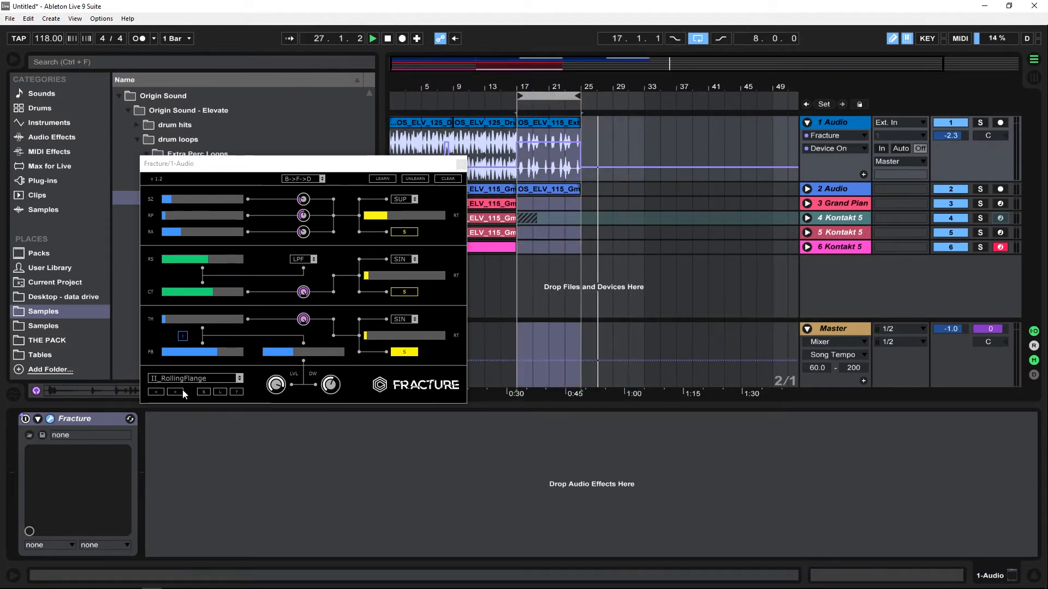
click(264, 268)
click(545, 96)
key(space)
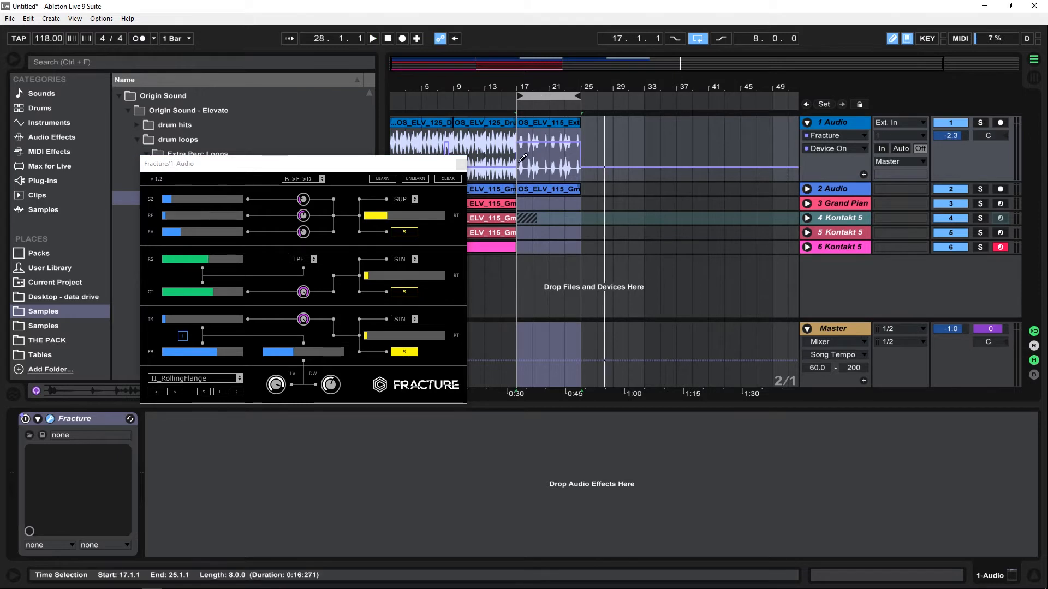
key(space)
- Switch track 1's Fracture past II_SeizureSpaDate to the II_SelfIDM preset and close the plug-in window
click(175, 392)
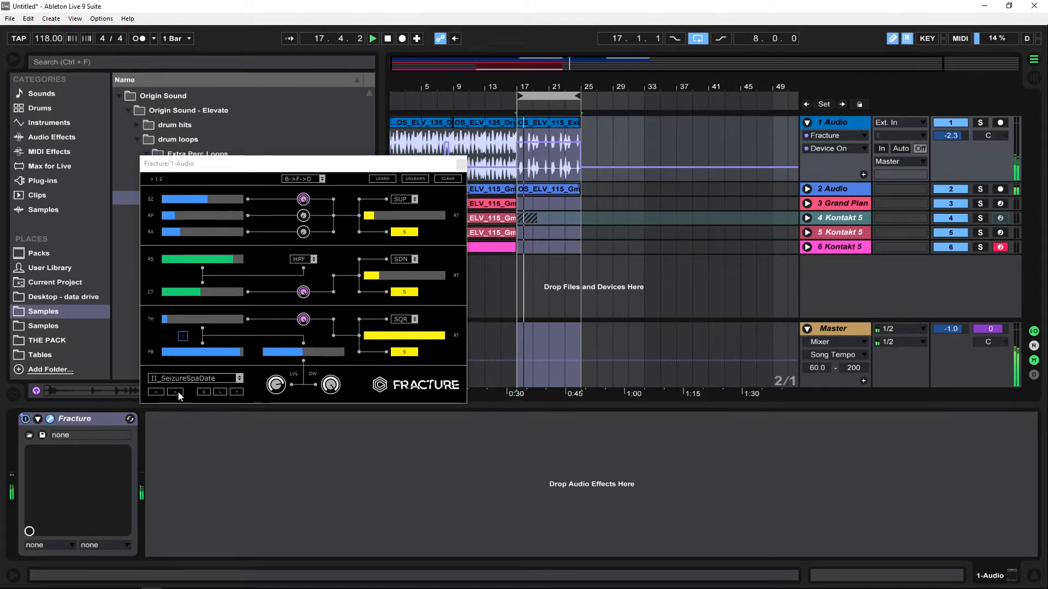
click(178, 392)
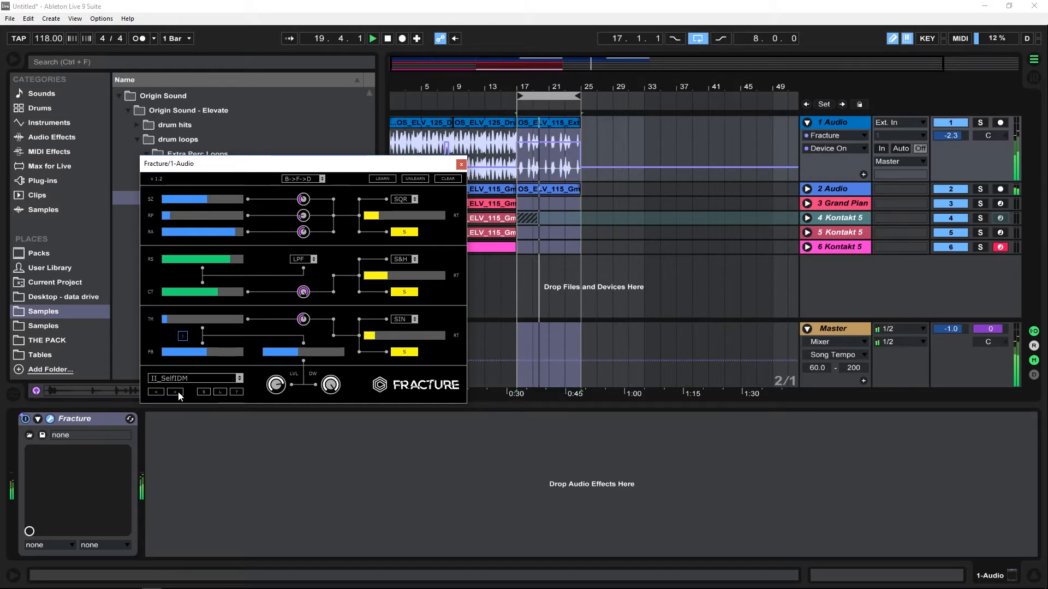
click(461, 165)
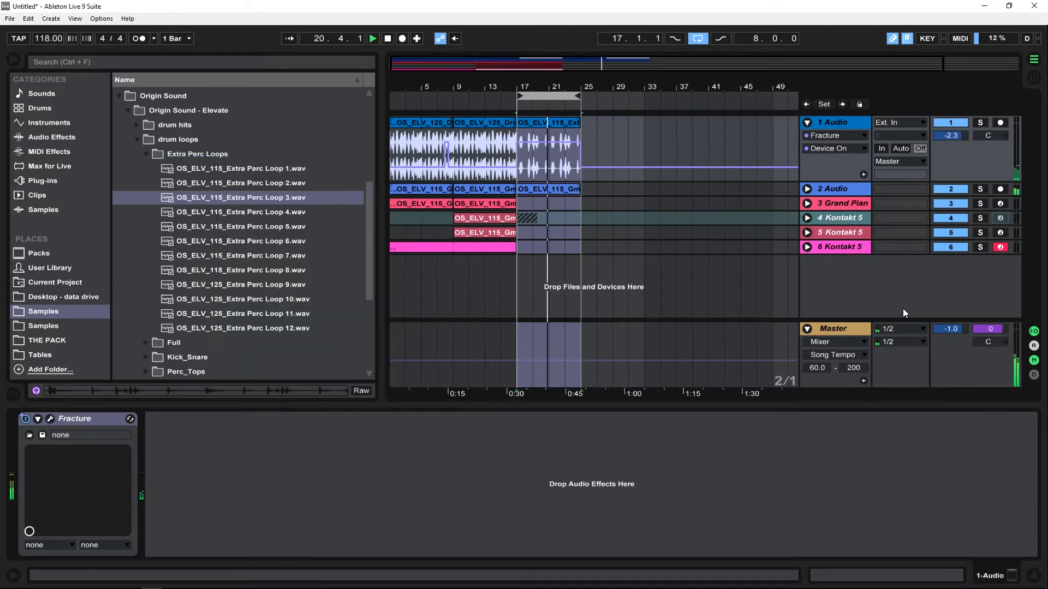
- Insert a return track and load the OuterSpace_x64 plug-in onto it
right_click(904, 313)
click(939, 334)
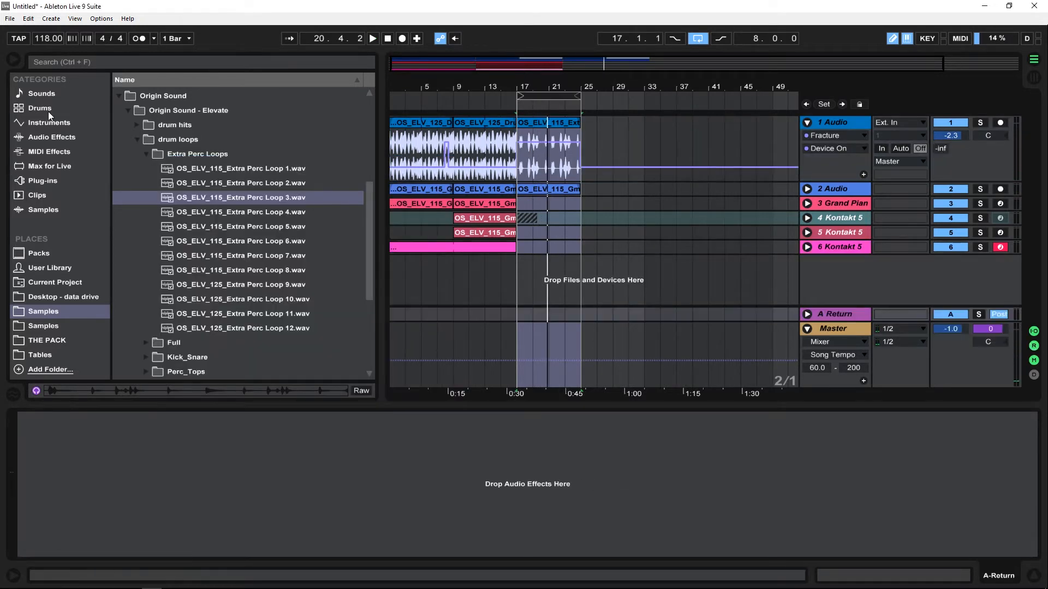
click(44, 183)
click(54, 67)
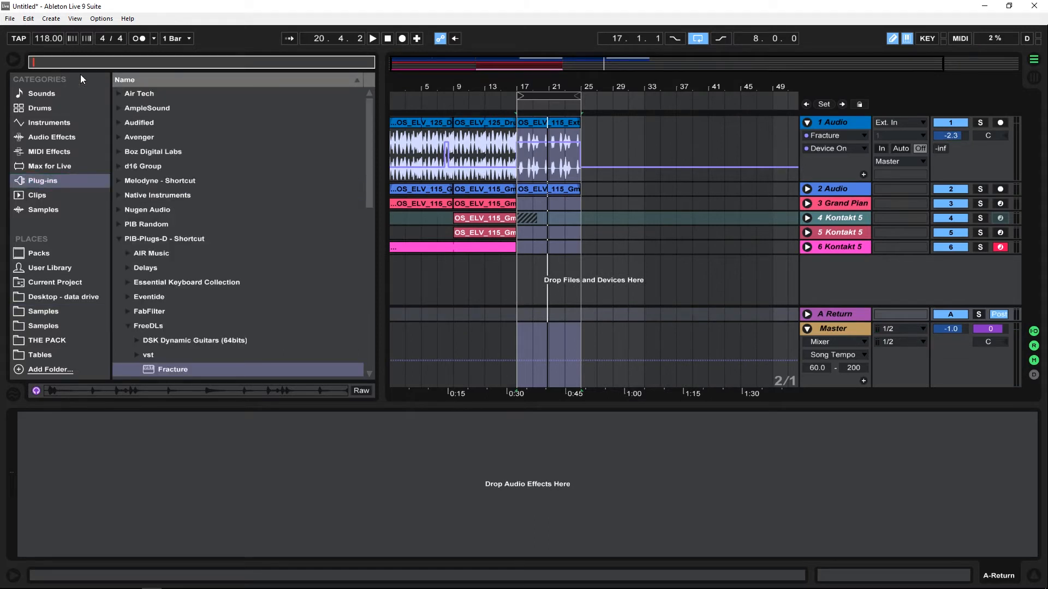
text(outer)
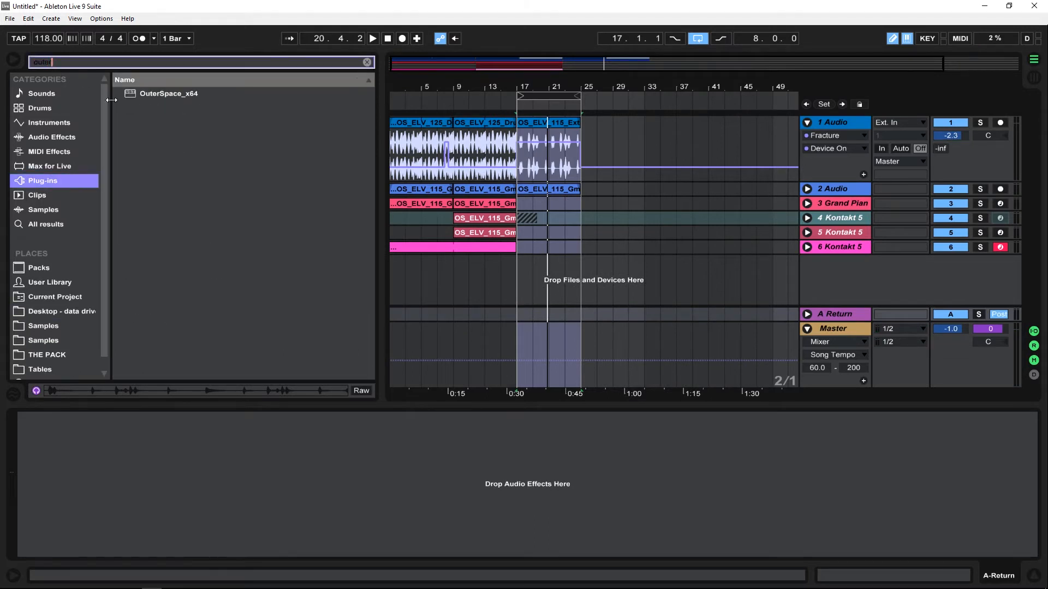
drag(165, 92, 852, 336)
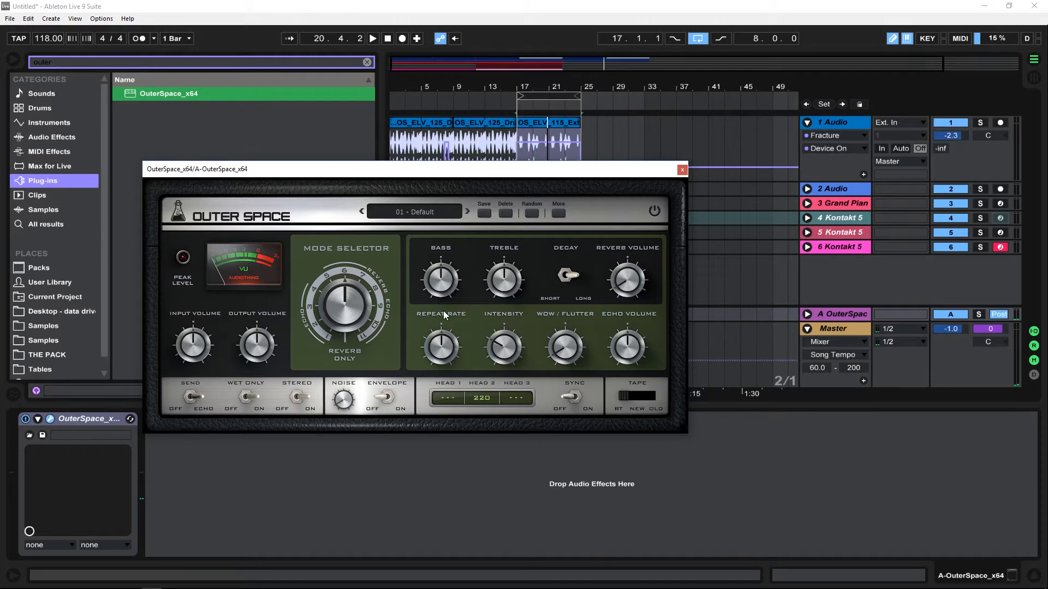
- Send track 1 to return A at -4.7 dB and adjust Outer Space's mode selector and wow/flutter during playback
key(space)
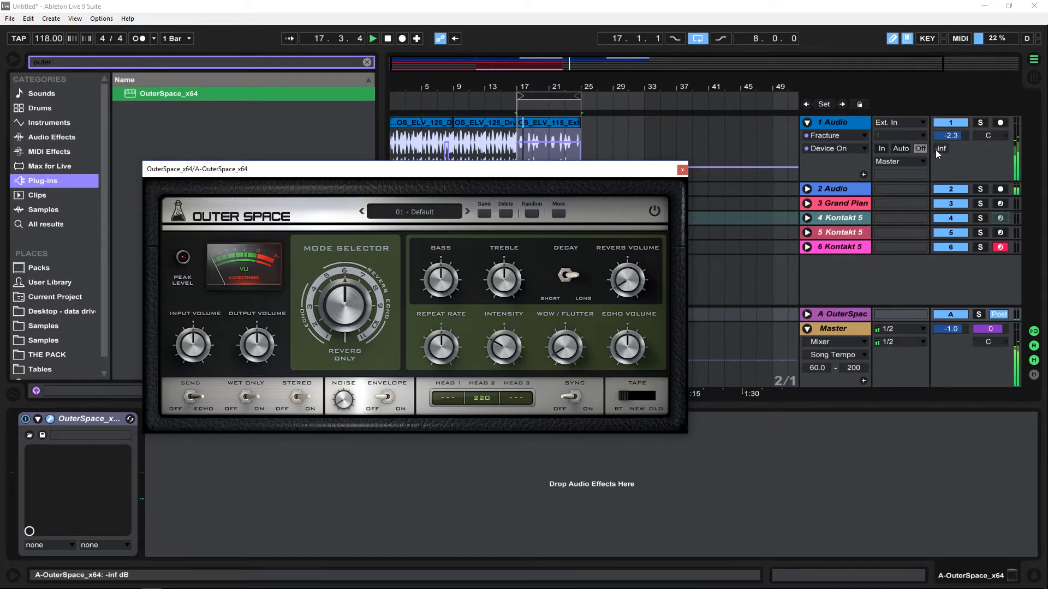
drag(940, 149, 940, 120)
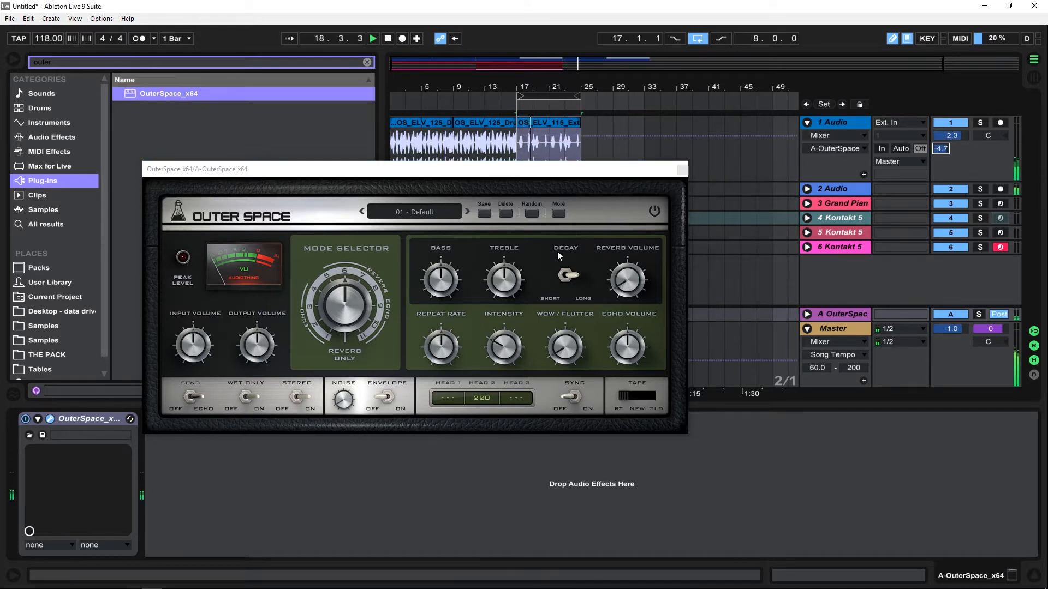
click(356, 301)
drag(349, 280, 396, 277)
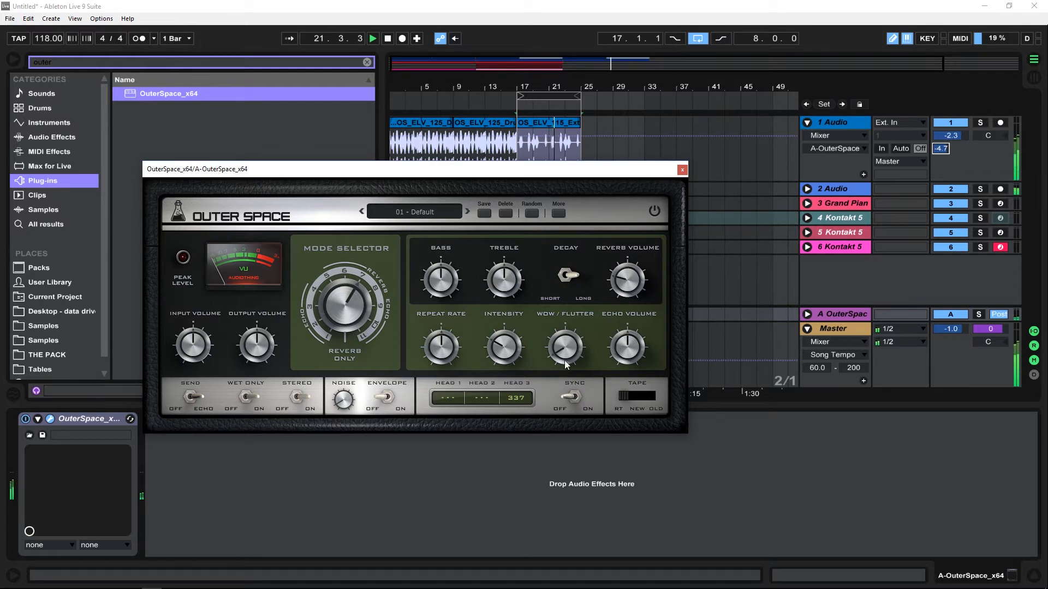
drag(565, 364, 567, 349)
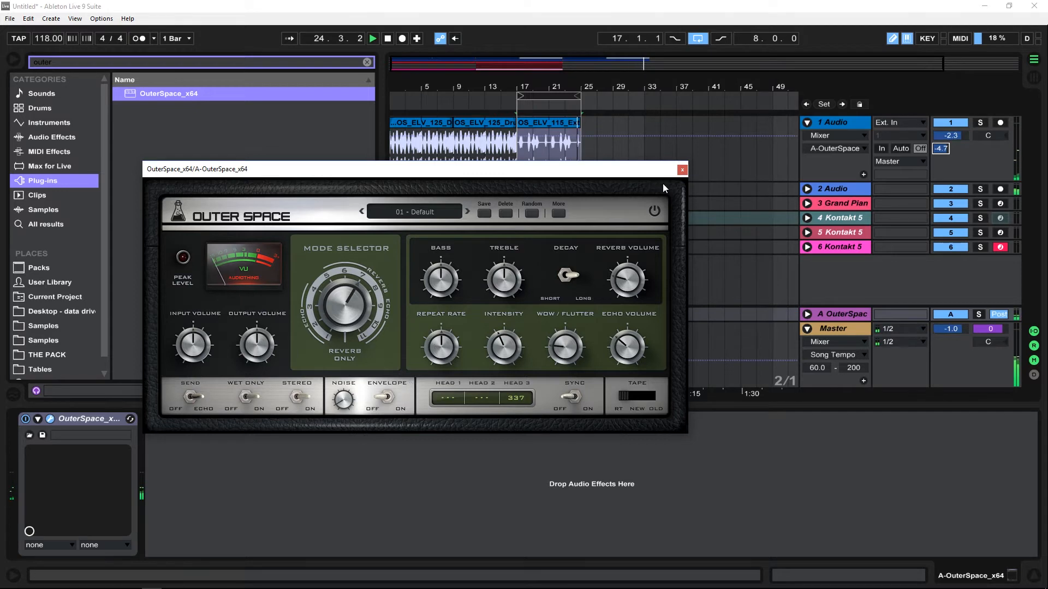
click(682, 171)
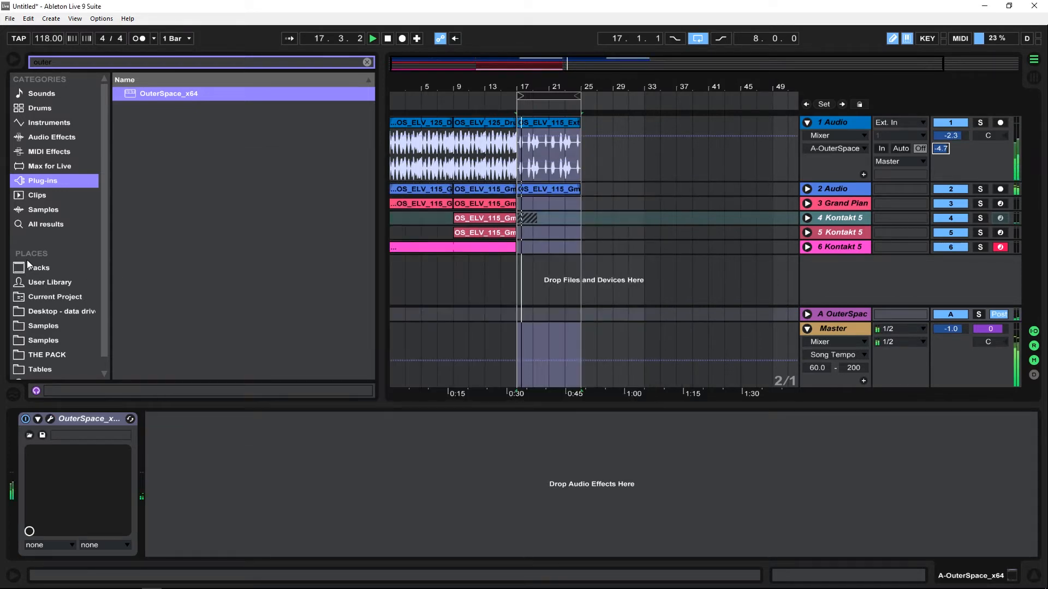
- Add an Auto Filter after Outer Space on return A and lower its filter frequency to 614 Hz
key(space)
click(30, 151)
click(38, 141)
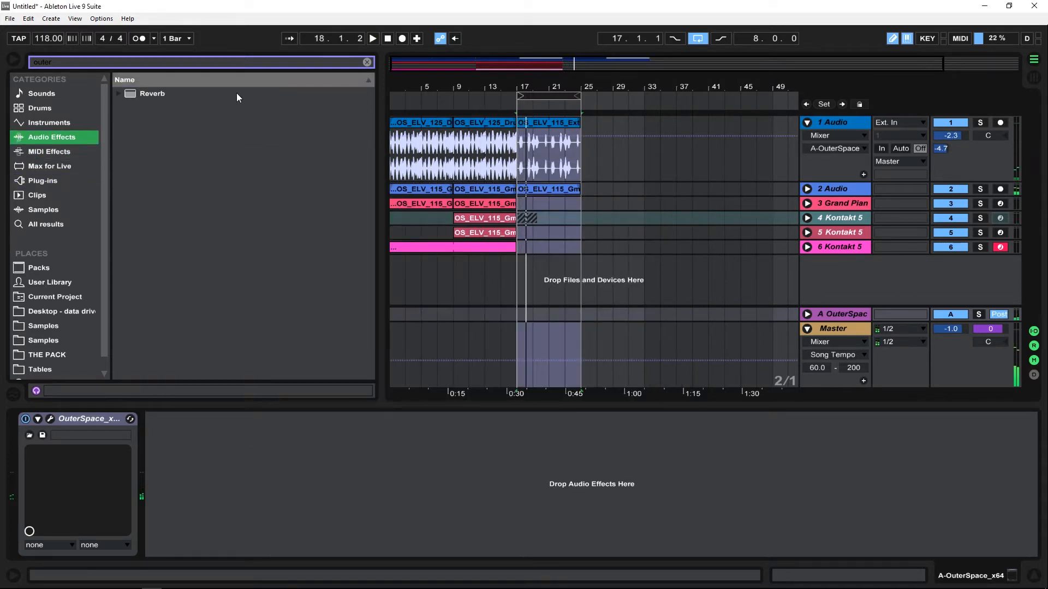
click(367, 62)
drag(128, 132, 366, 466)
key(space)
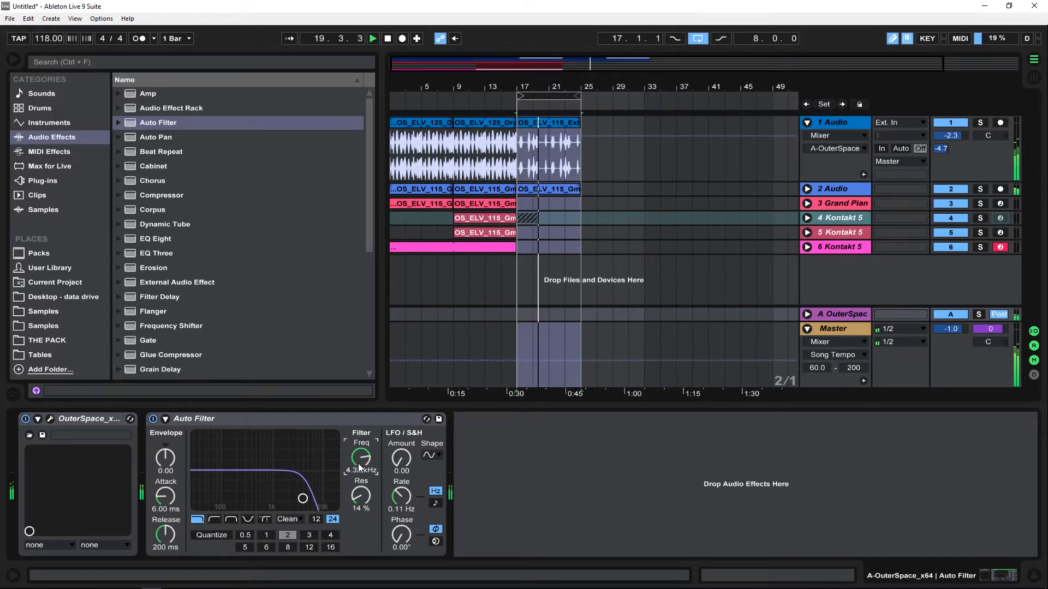
drag(360, 467, 360, 478)
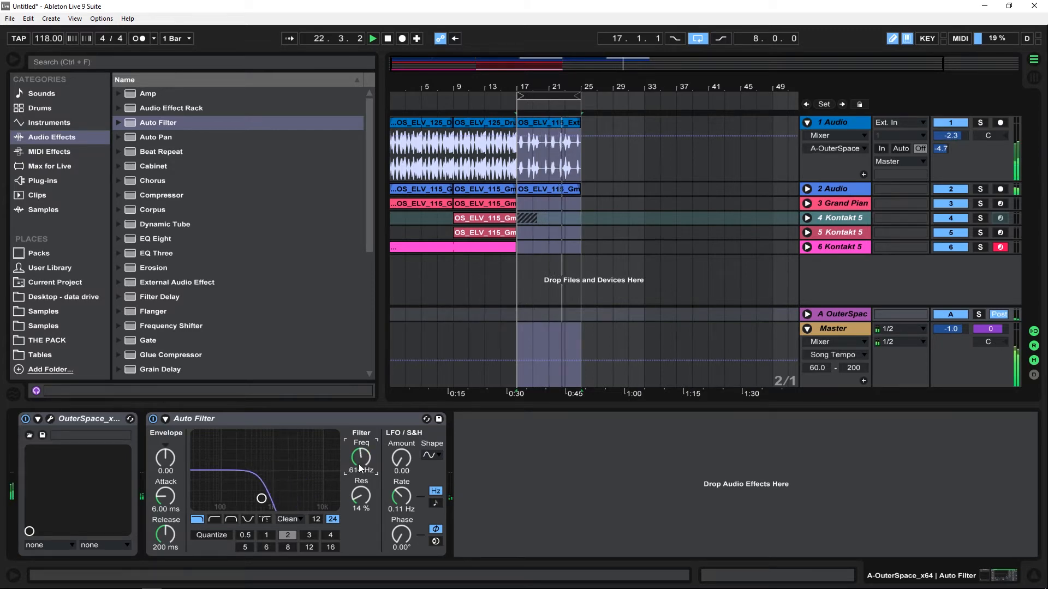
- Move the Auto Filter from return A to track 1 after Fracture and set its frequency to 2.37 kHz
drag(279, 419, 888, 213)
drag(850, 155, 849, 156)
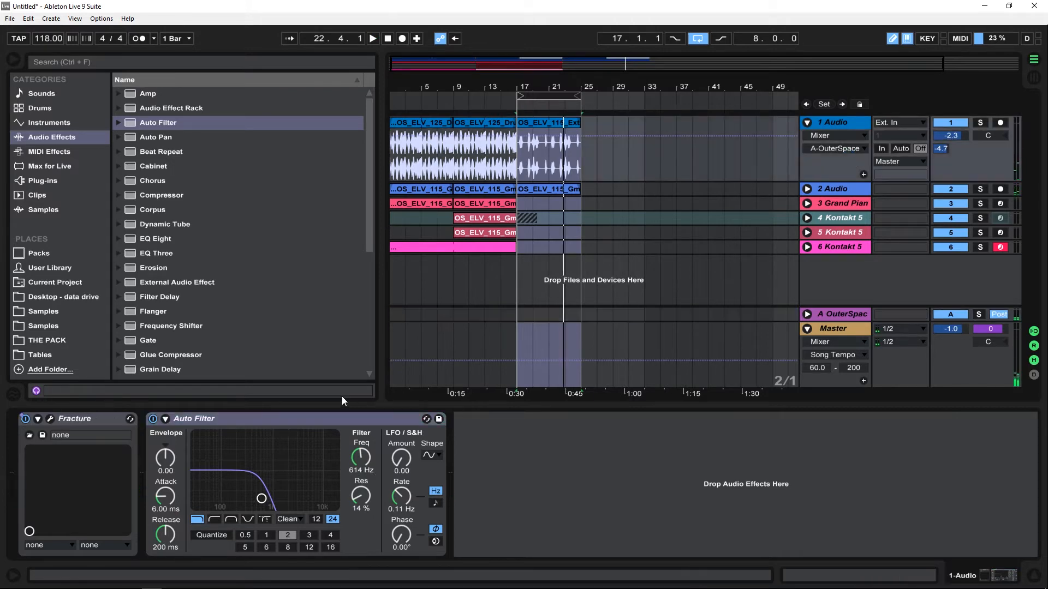
key(space)
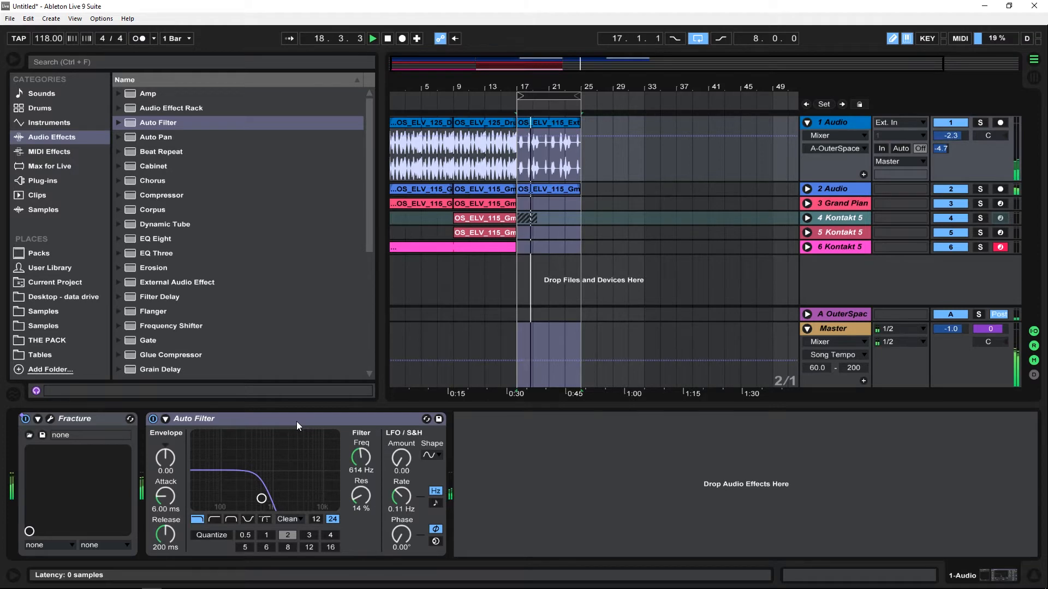
drag(261, 499, 289, 498)
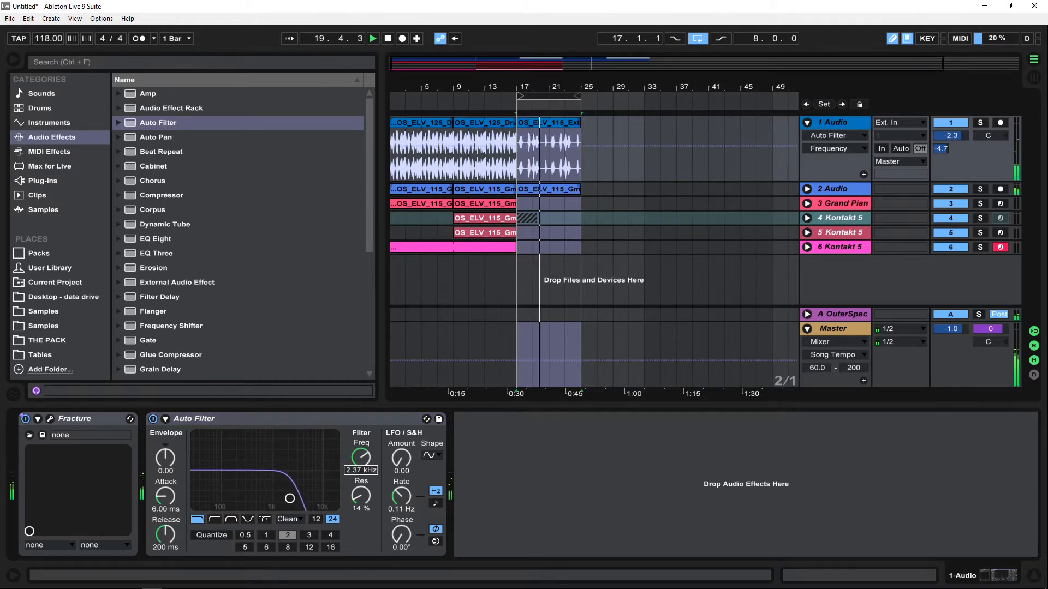
- Fold track 1 and open the MIDI folder under music loops > Chords in the Origin Sound - Elevate samples
click(807, 123)
click(577, 200)
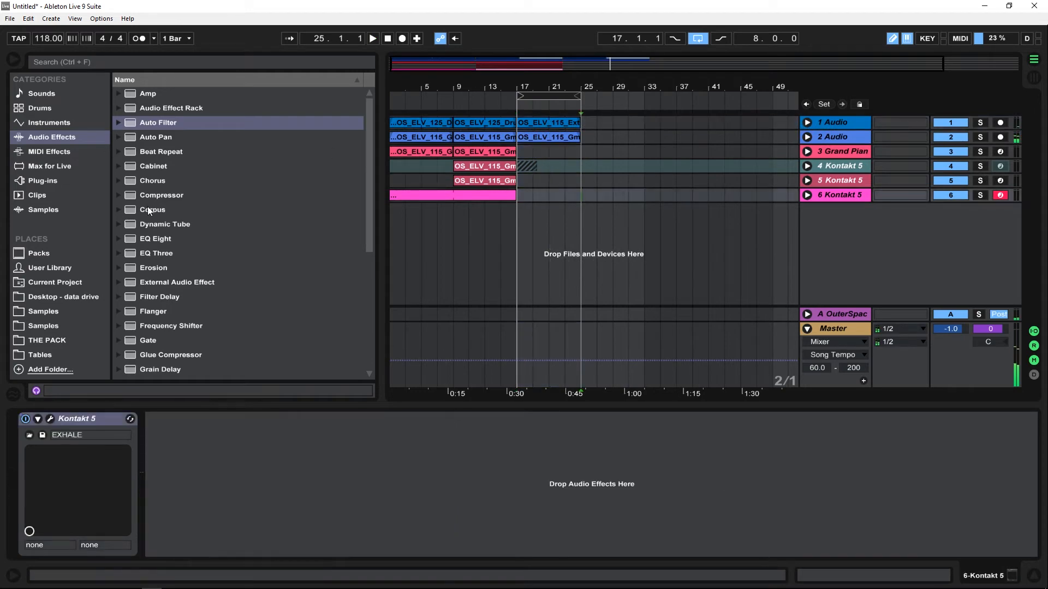
click(74, 309)
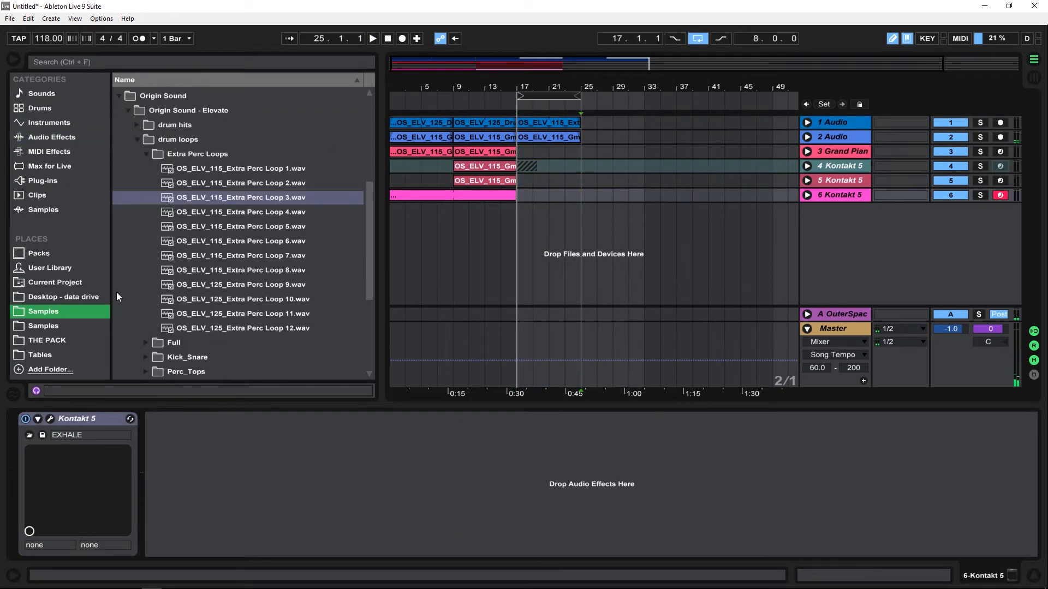
click(137, 140)
click(137, 217)
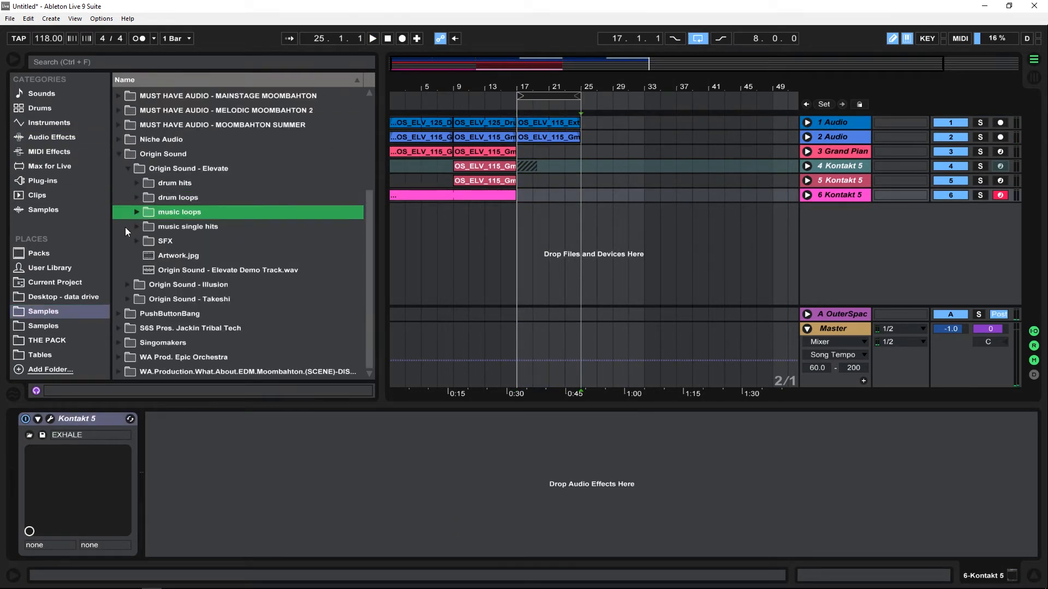
click(135, 213)
click(158, 201)
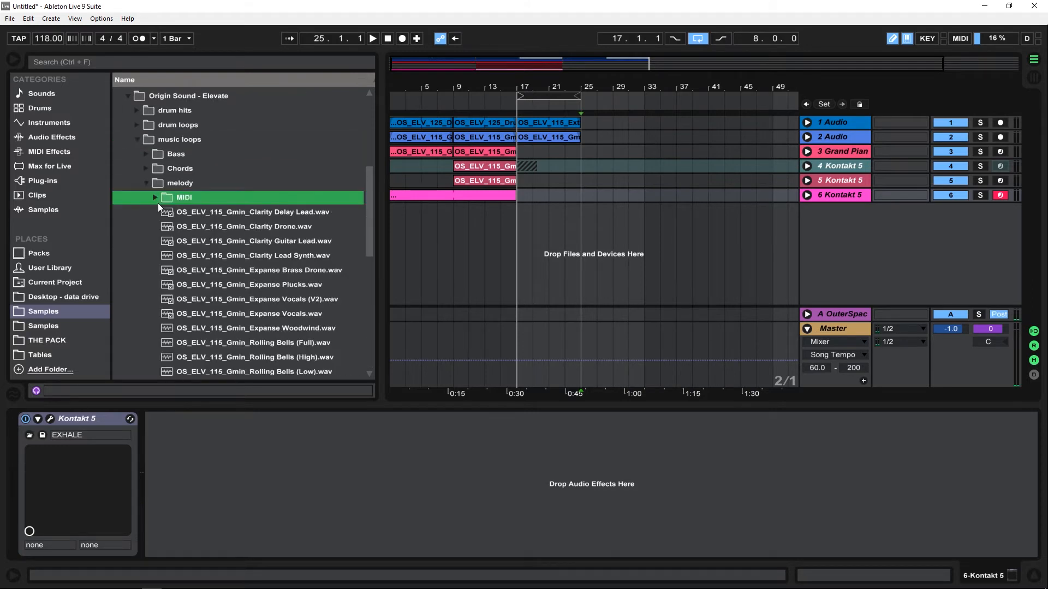
click(147, 188)
click(147, 199)
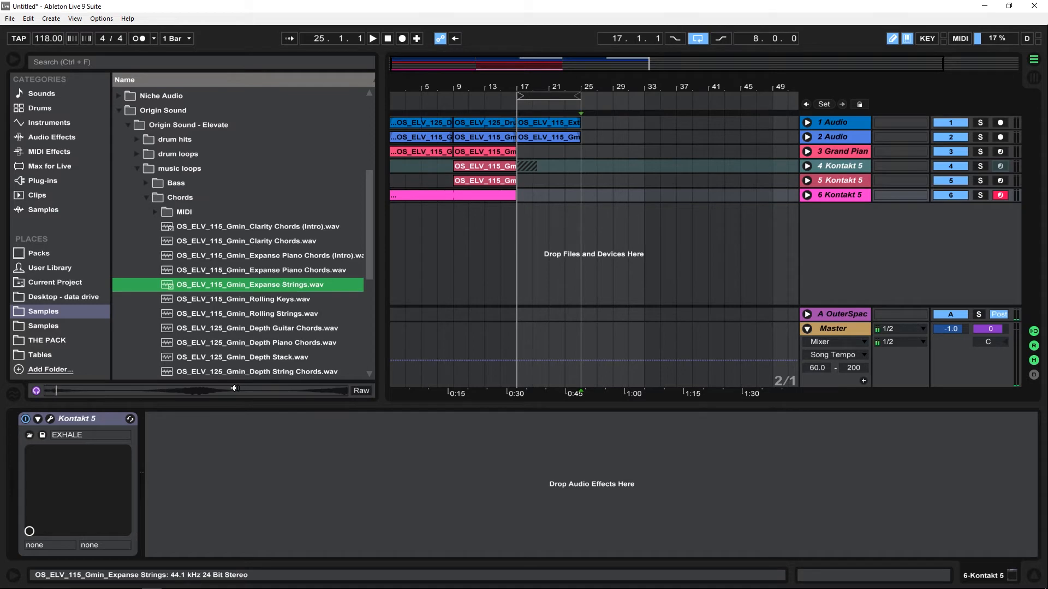
click(155, 212)
- Preview the Expanse Piano Chords MIDI files and place OS_ELV_115_Gmin_Expanse Piano Chords (Intro) on a new MIDI track at bar 17
click(238, 278)
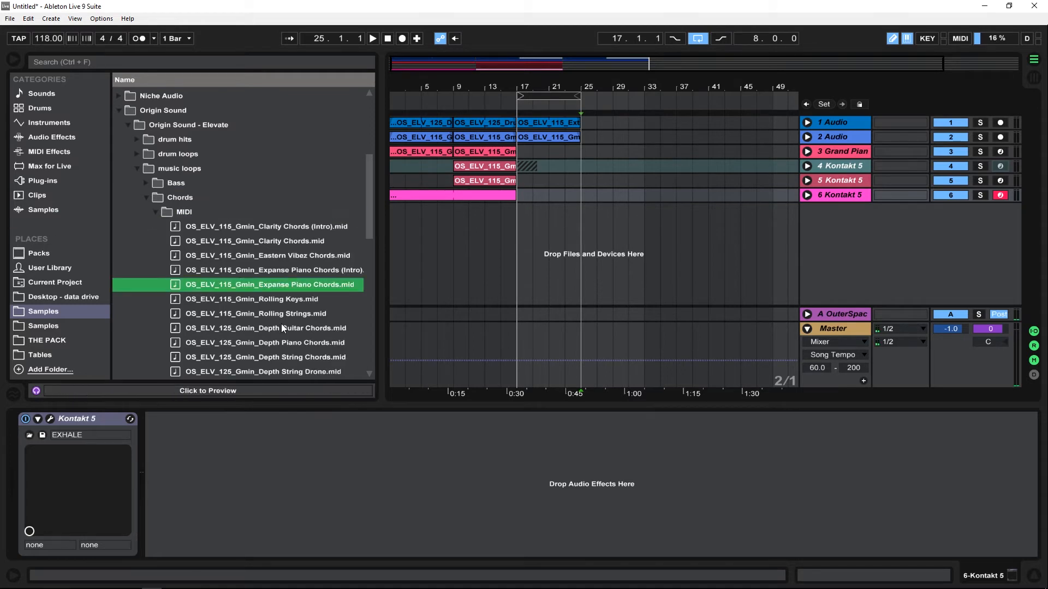
drag(501, 88, 427, 181)
click(251, 281)
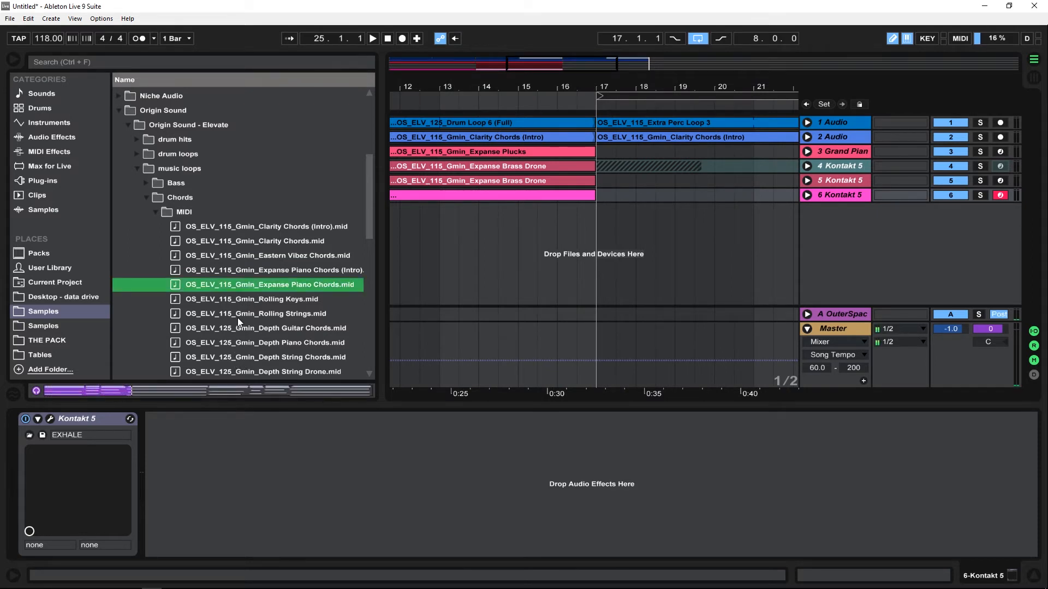
click(251, 271)
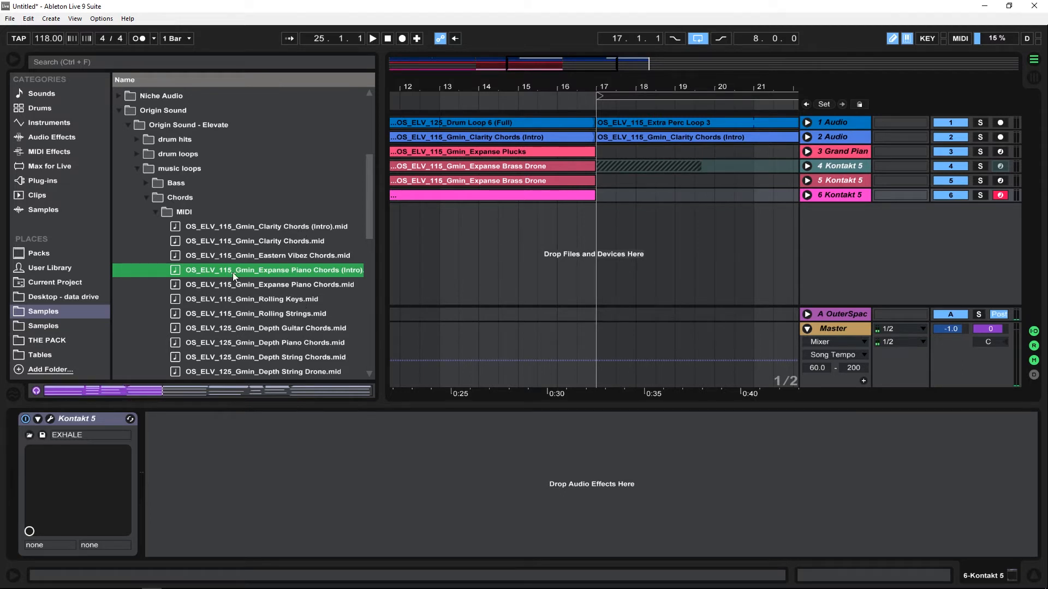
drag(233, 273, 604, 227)
drag(667, 83, 552, 63)
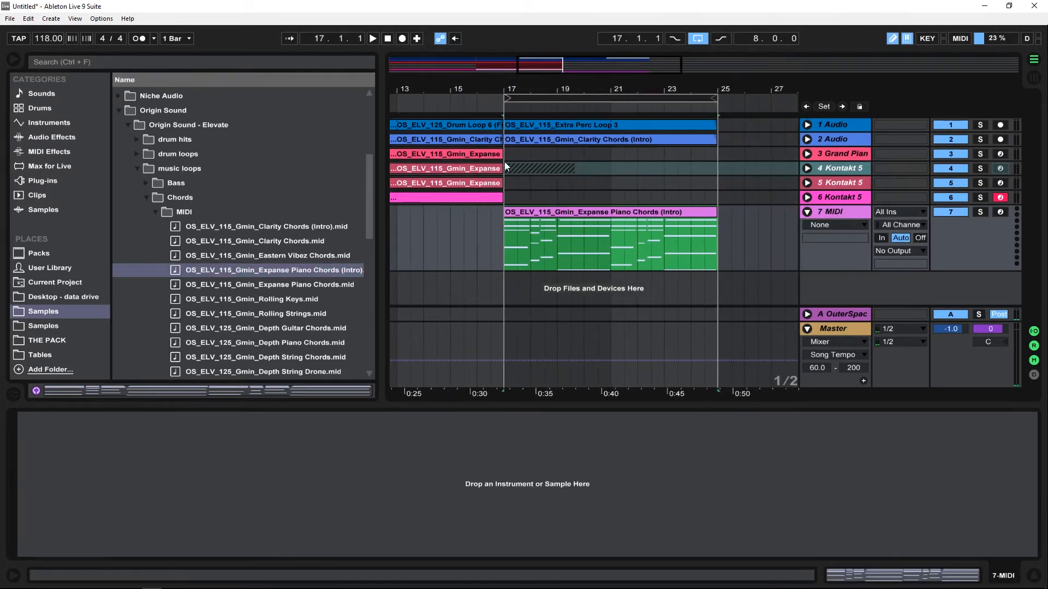
- Delete the Clarity Chords (Intro) clip at bars 17-25 on track 2 and extend track 3's Expanse Plucks clip to bar 25
click(630, 138)
key(Delete)
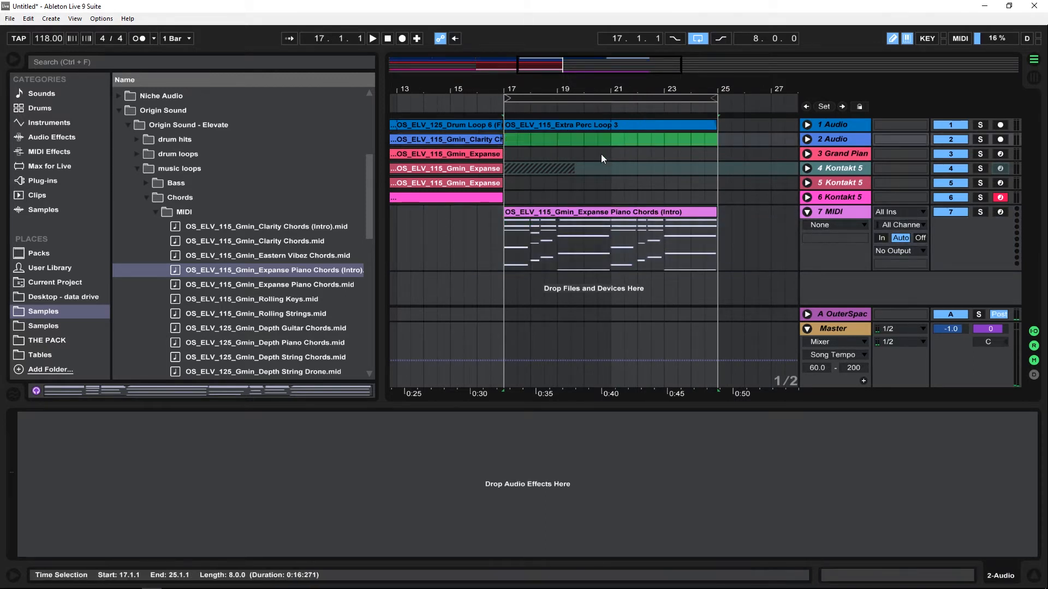
drag(483, 98, 487, 71)
click(523, 153)
drag(570, 147, 626, 145)
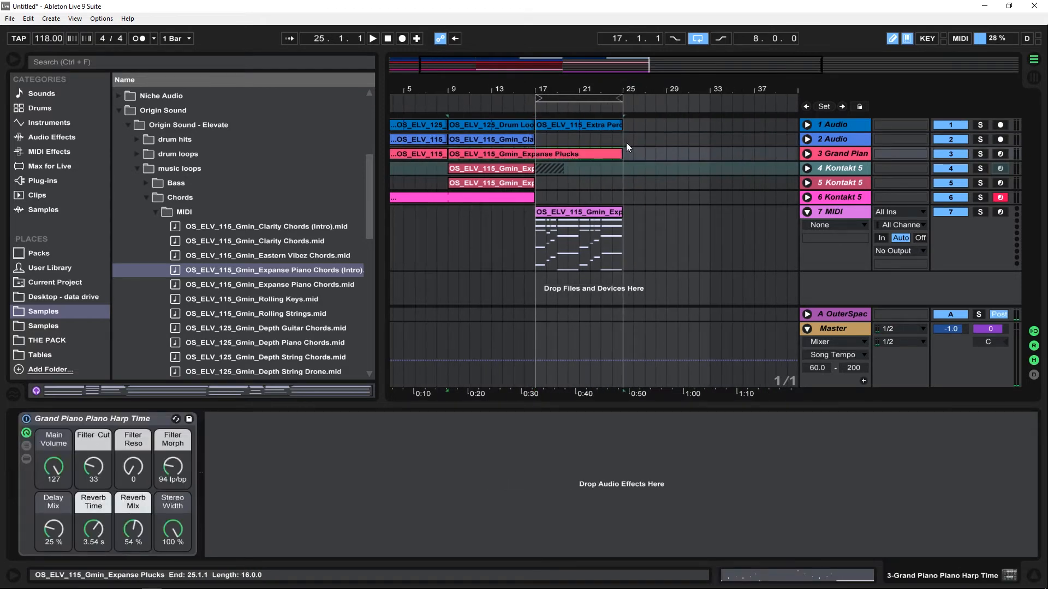
click(580, 99)
key(space)
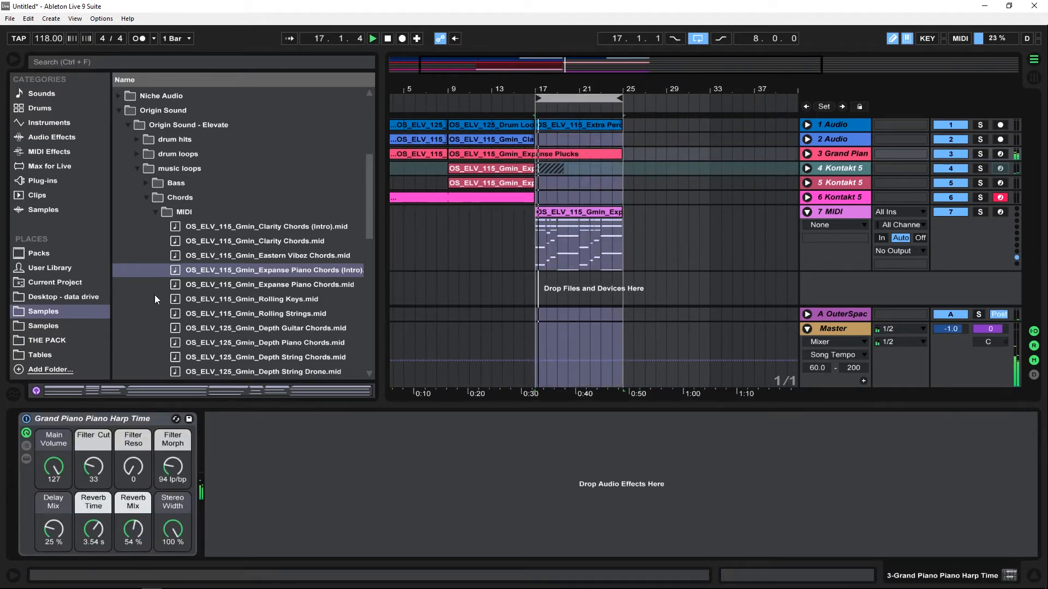
- Load the Native Instruments Kontakt 5 plug-in onto track 7 and open NOVO's I String Designer in it
click(41, 181)
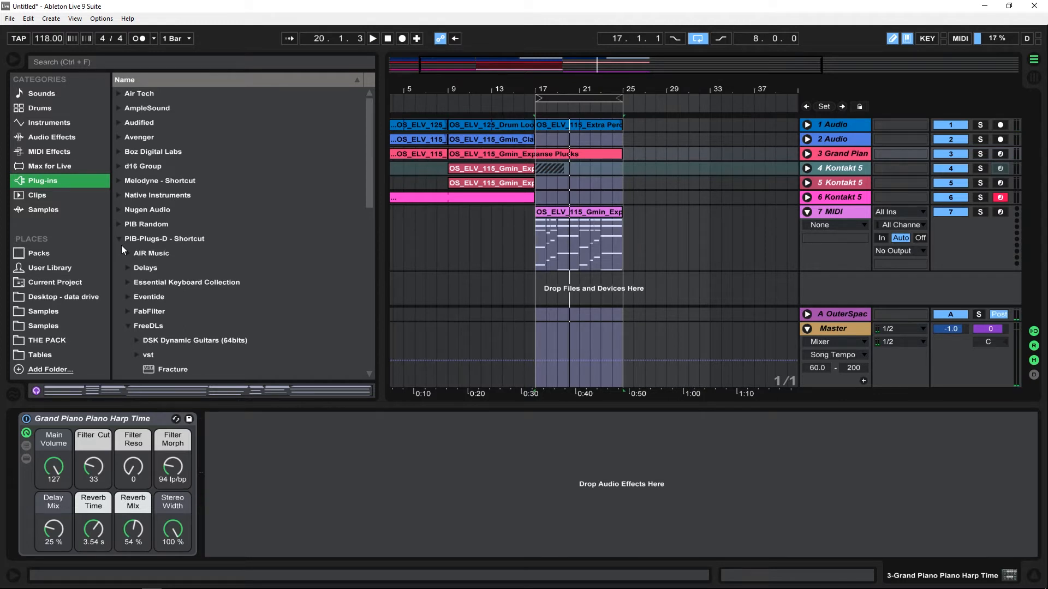
click(117, 198)
drag(173, 282, 171, 281)
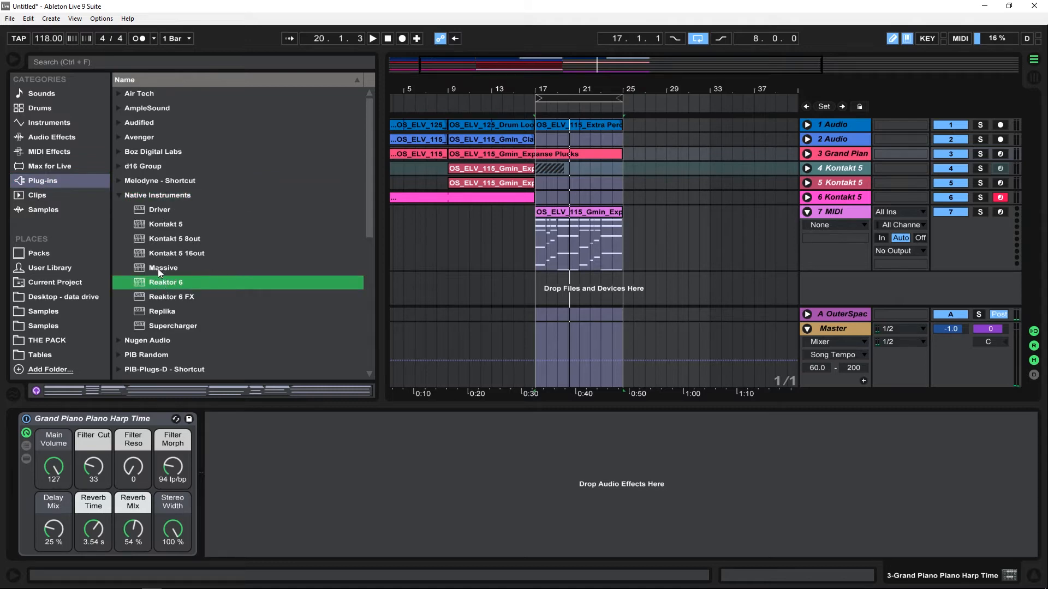
drag(153, 227, 611, 243)
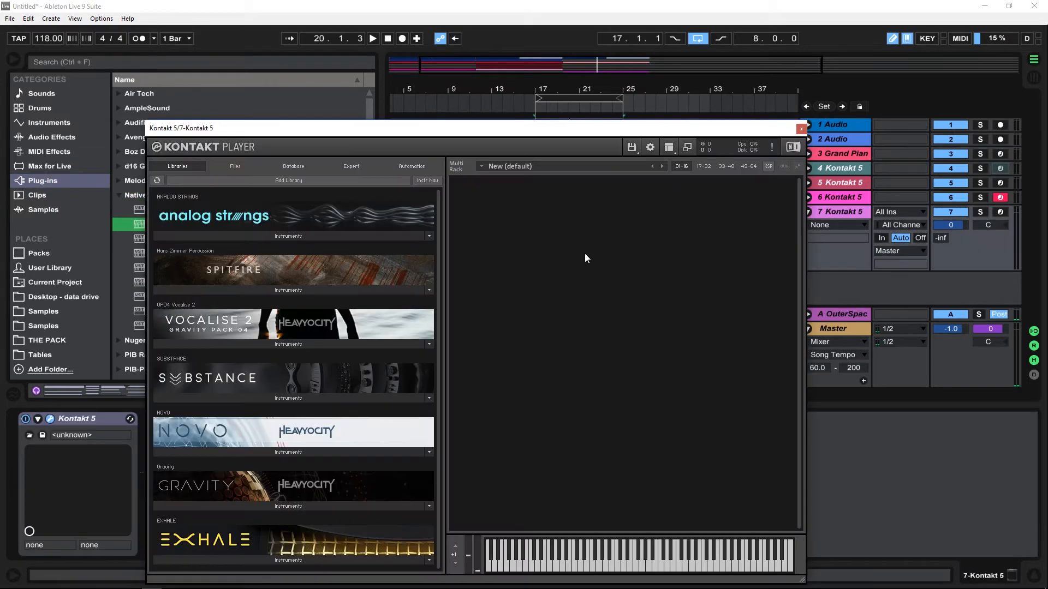
drag(248, 130, 256, 66)
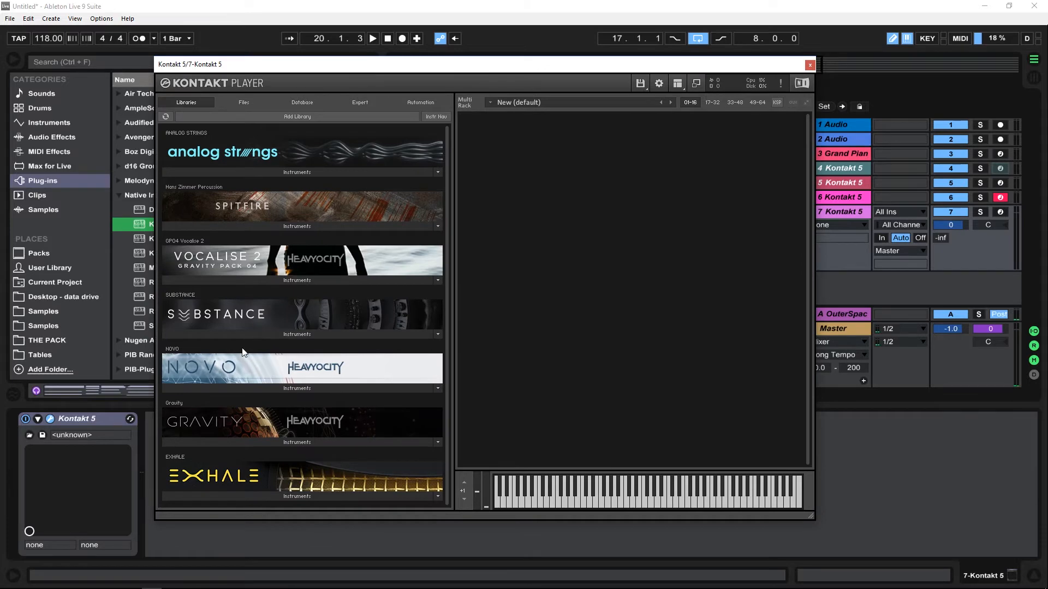
click(307, 391)
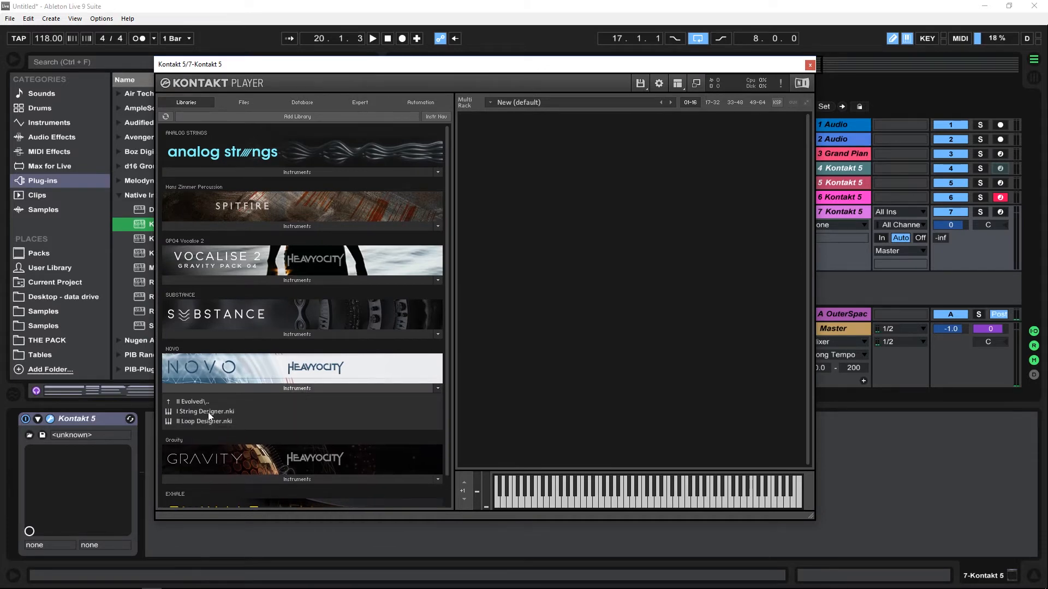
double_click(189, 412)
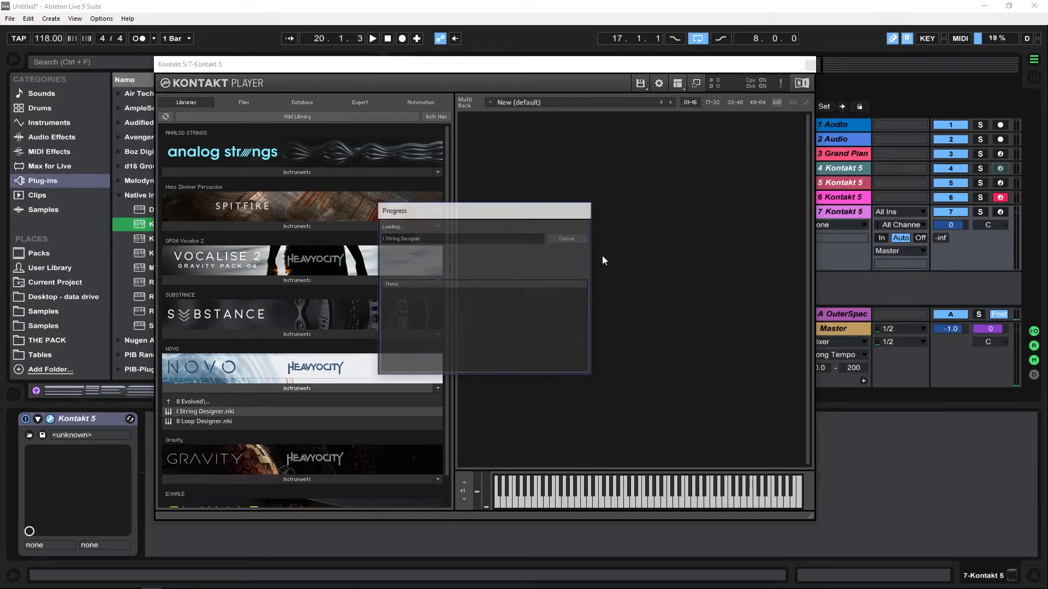
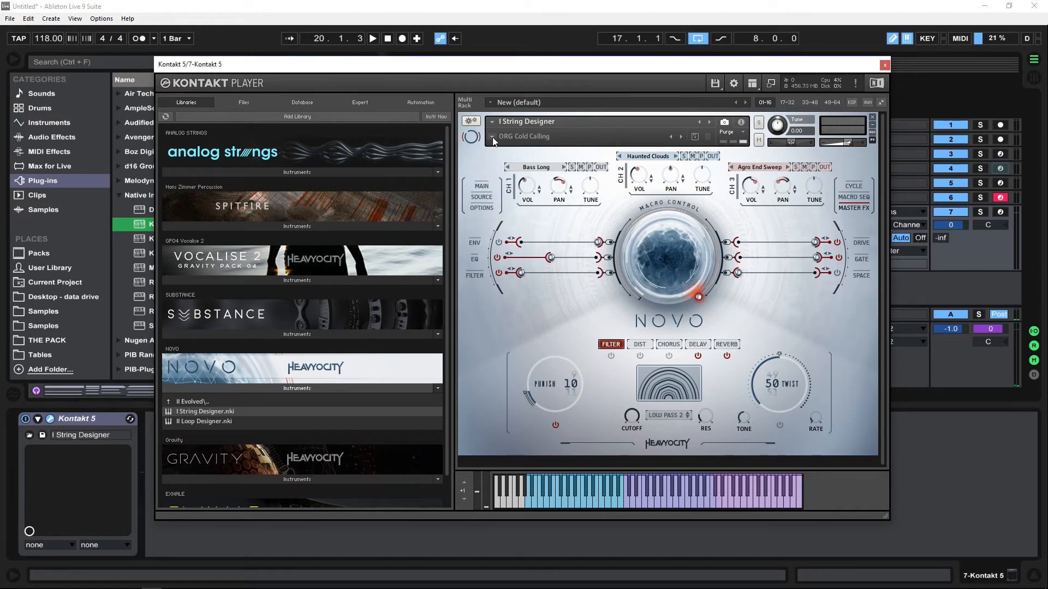
- Audition the String Designer presets FX Bucket Drummer (RHY), FX Clustered Swells (RHY) and FX Crushed And Out Of Breath (RHY) against the loop
click(492, 136)
mouse_move(529, 166)
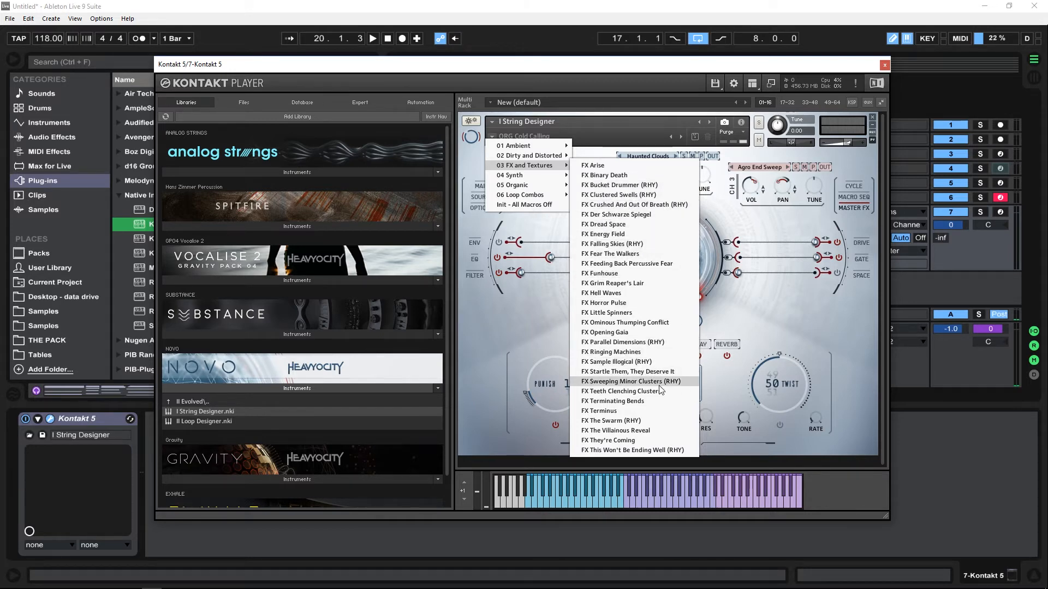
click(640, 185)
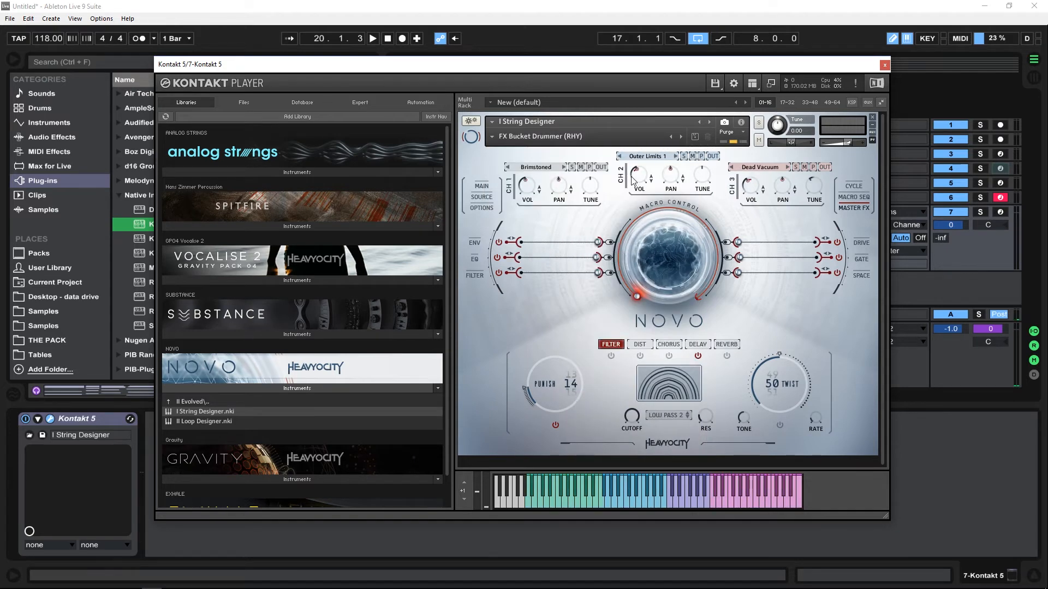
key(space)
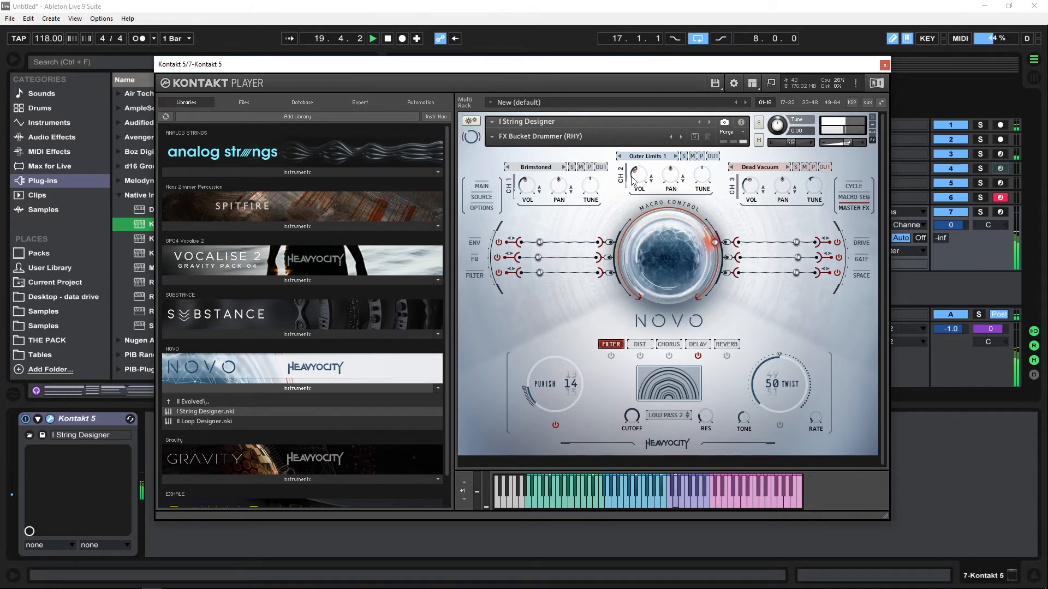
key(space)
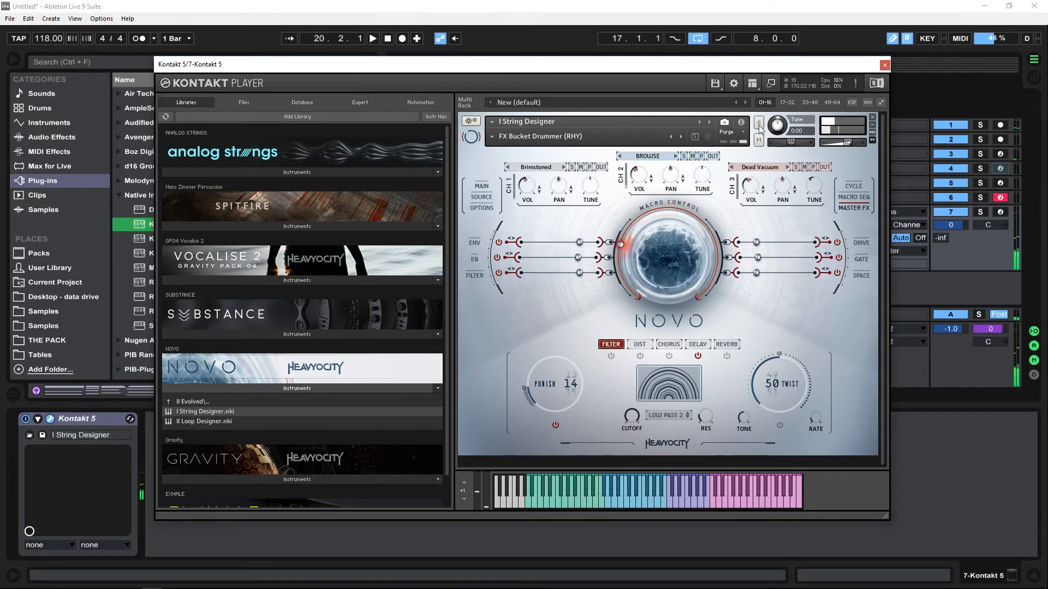
click(681, 137)
key(space)
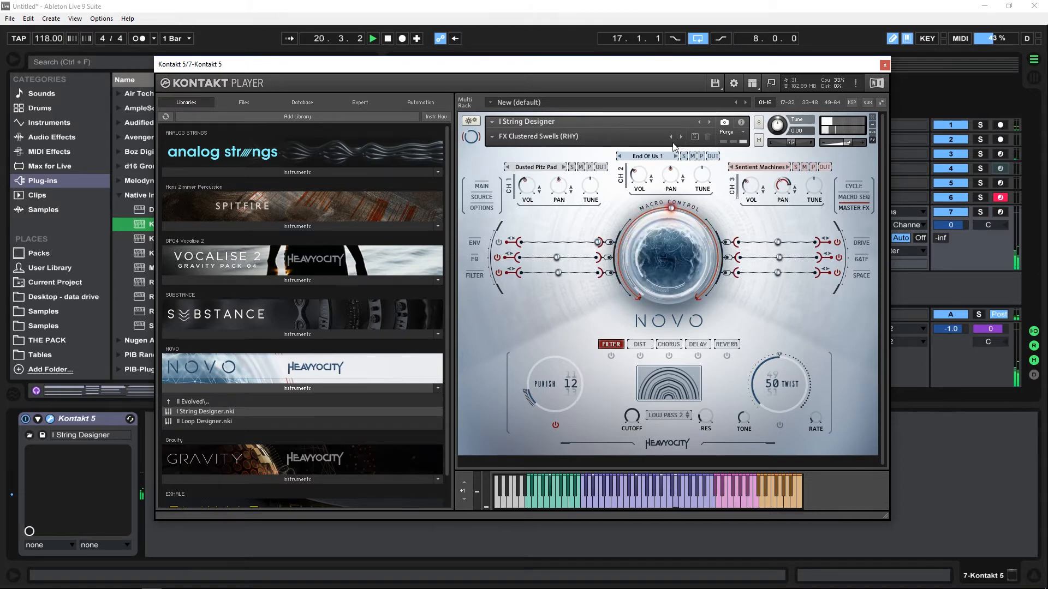
click(680, 138)
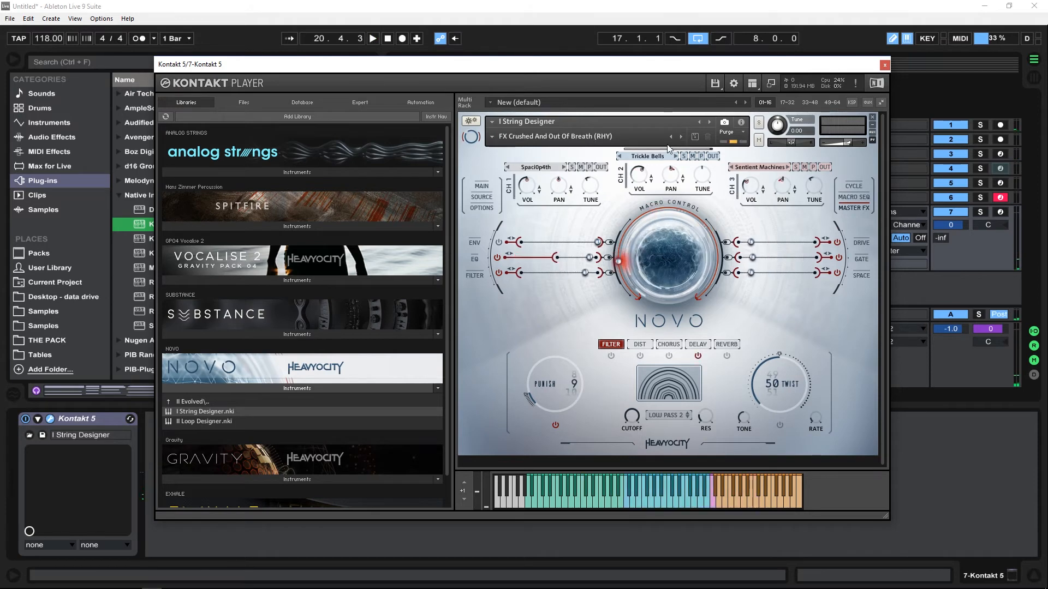
key(space)
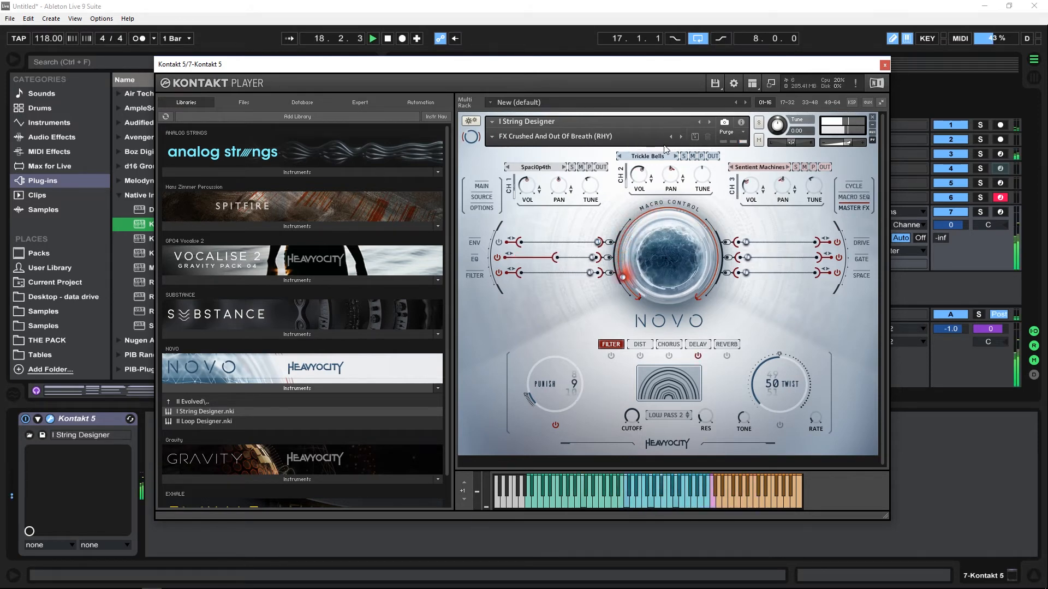
- Load the organic preset ORG Fly By Night (RHY) in String Designer and close the Kontakt window
click(493, 137)
mouse_move(568, 186)
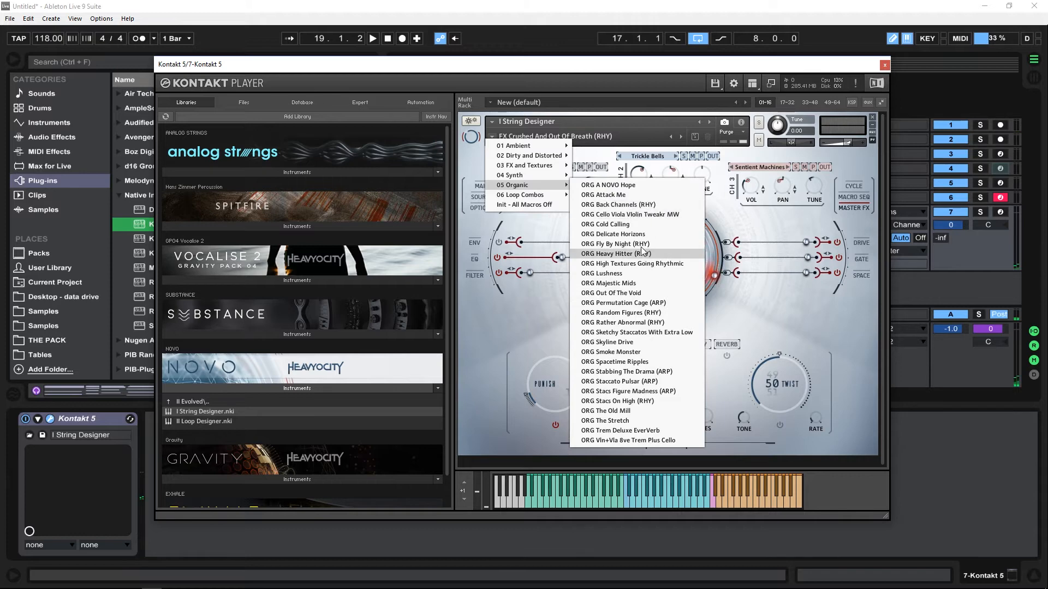
click(642, 243)
drag(854, 72, 835, 178)
click(866, 170)
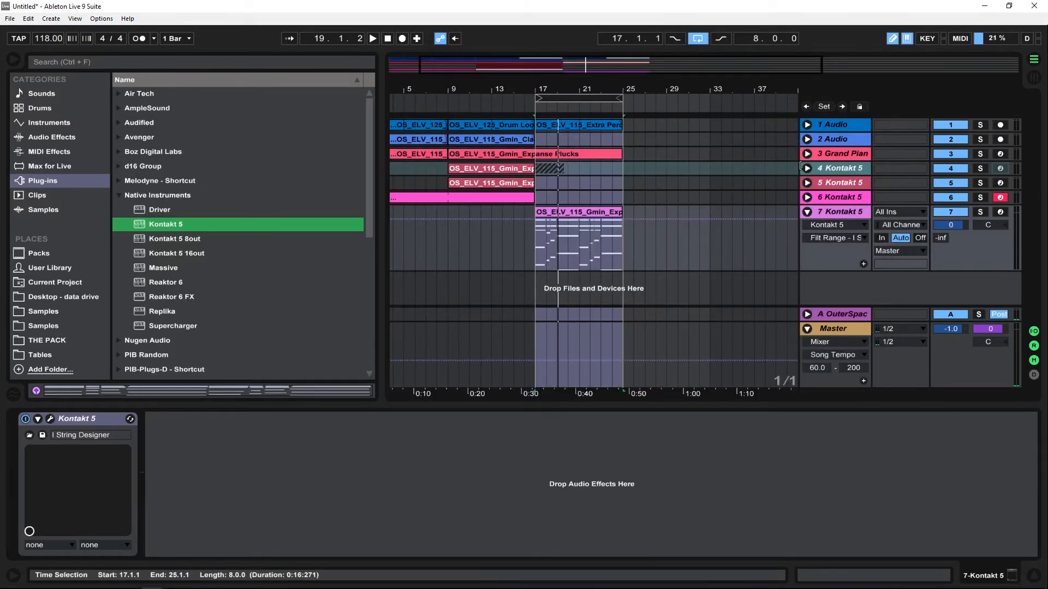
- Freeze track 5 with its Analog Strings instrument and the Grand Piano on track 3
click(828, 170)
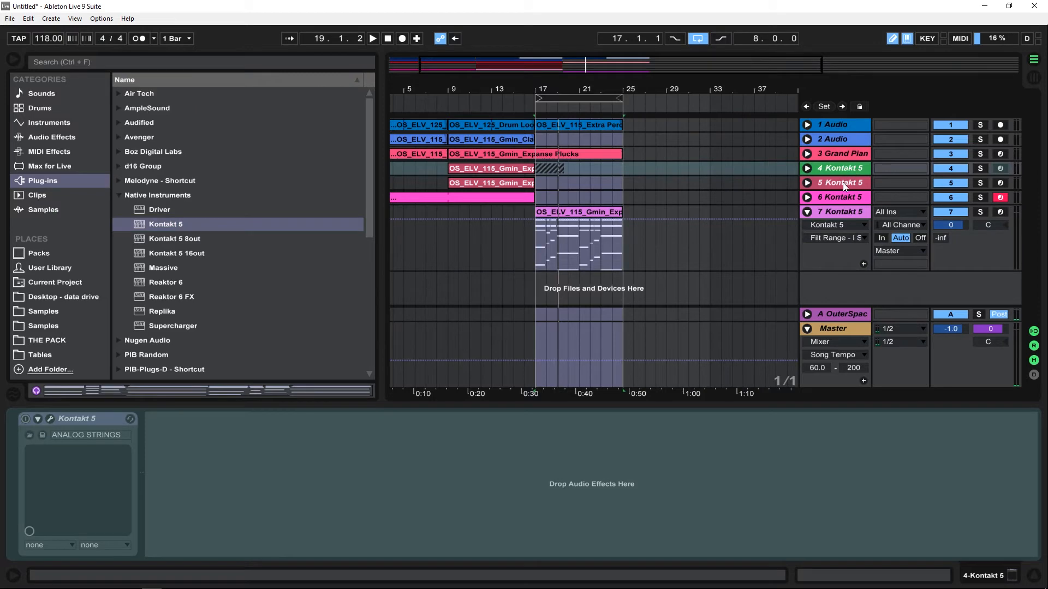
click(830, 182)
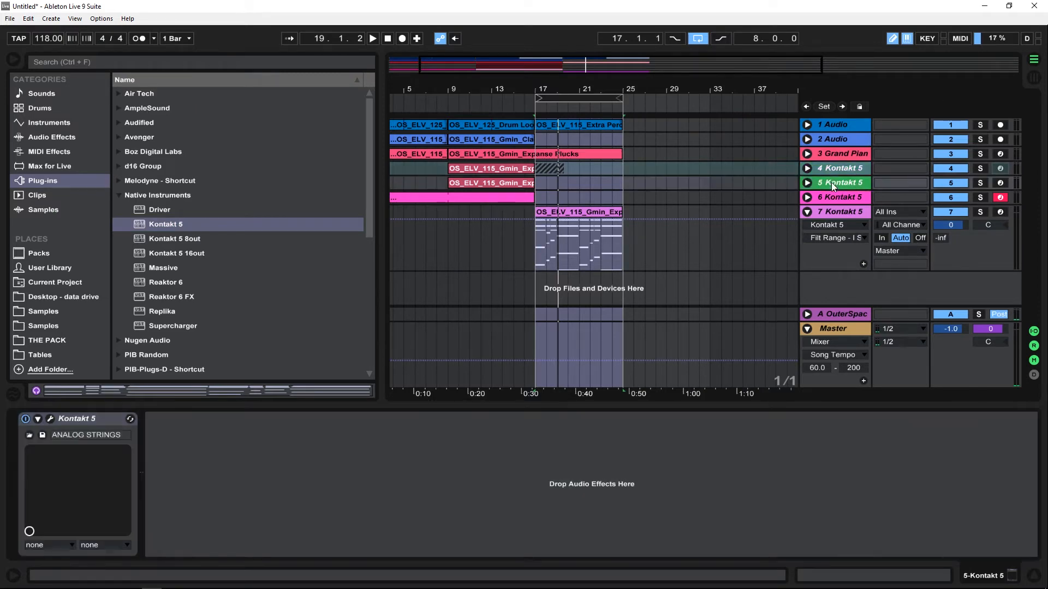
right_click(830, 182)
click(877, 273)
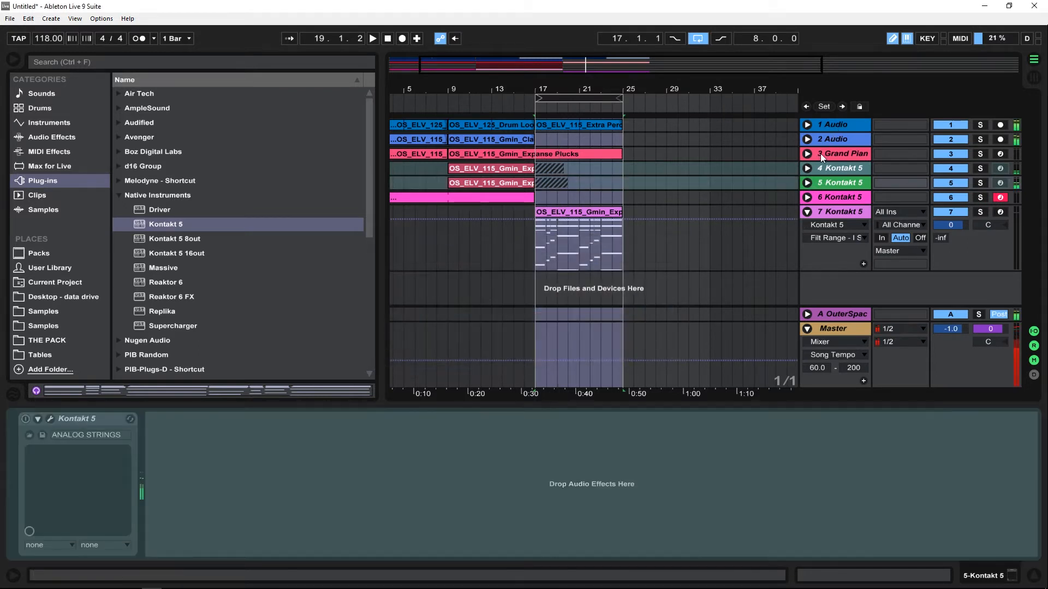
click(834, 153)
right_click(835, 152)
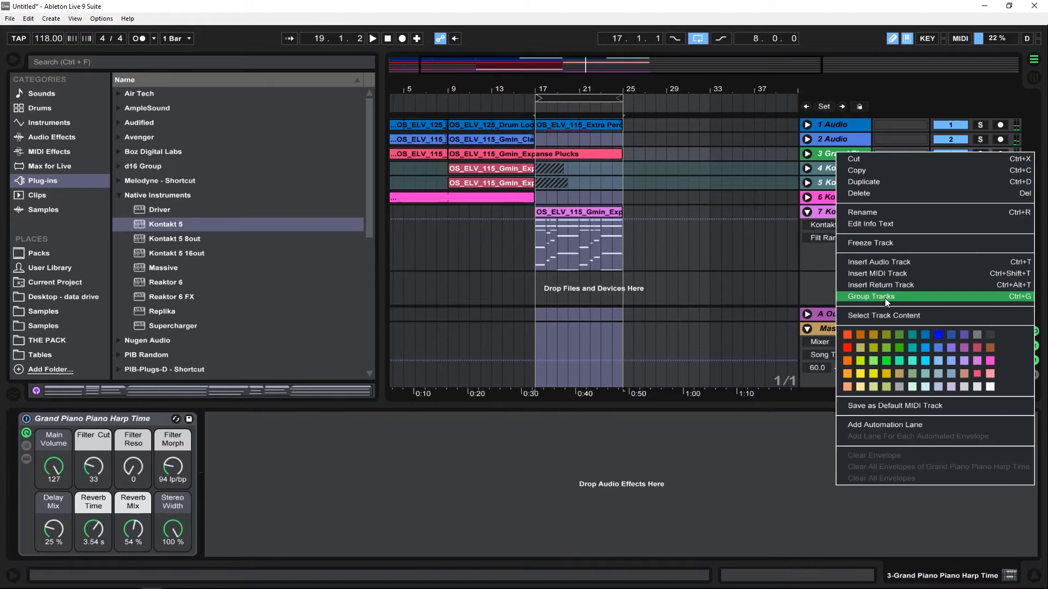
click(878, 245)
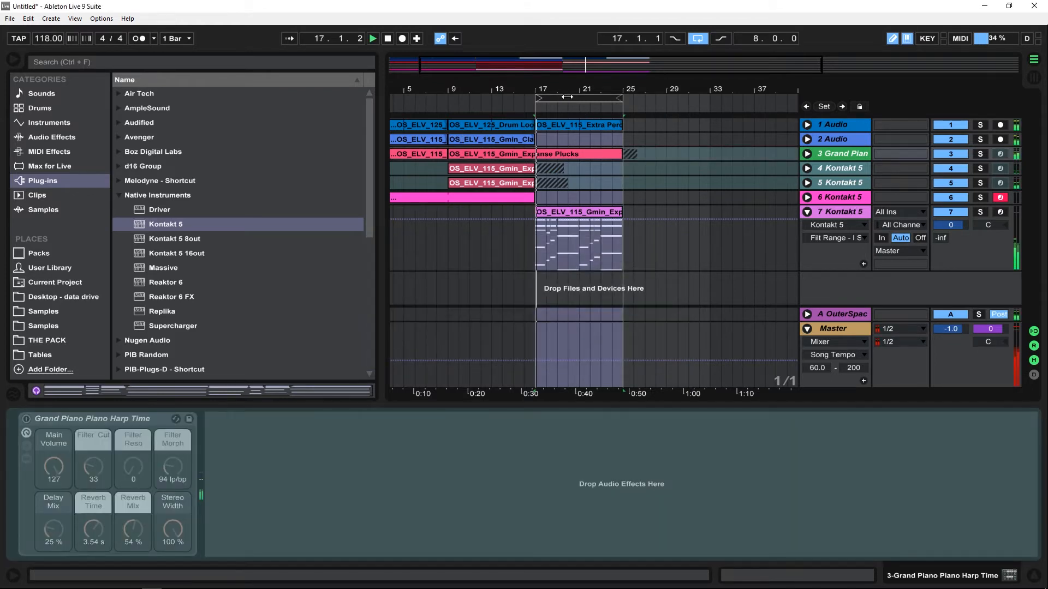
- Reopen Kontakt on track 7 during playback and audition the synth preset SYN Evolved Mutations (ARP)
click(839, 212)
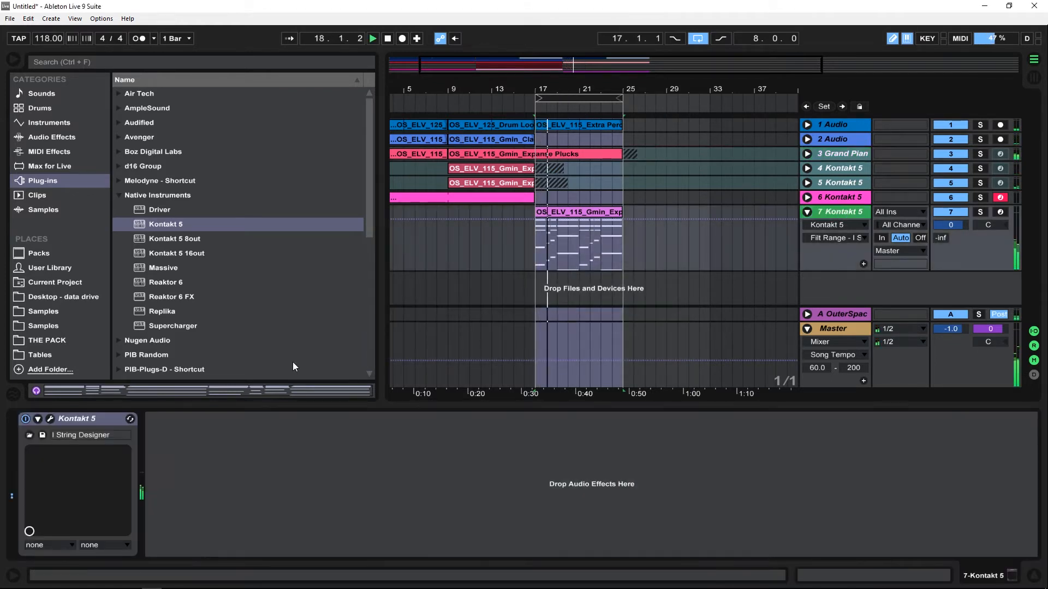
click(50, 418)
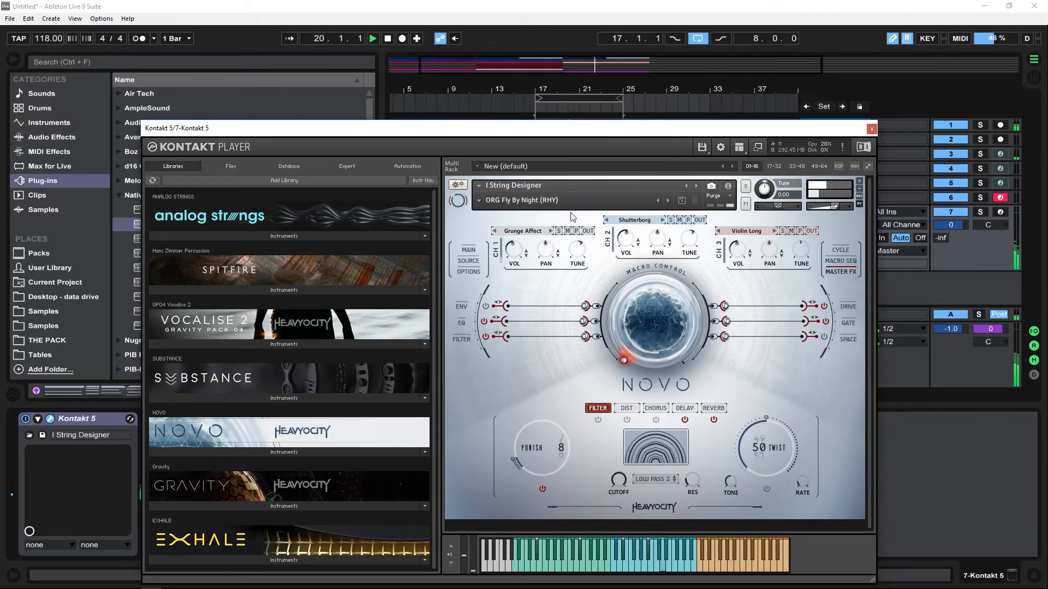
click(479, 200)
mouse_move(503, 244)
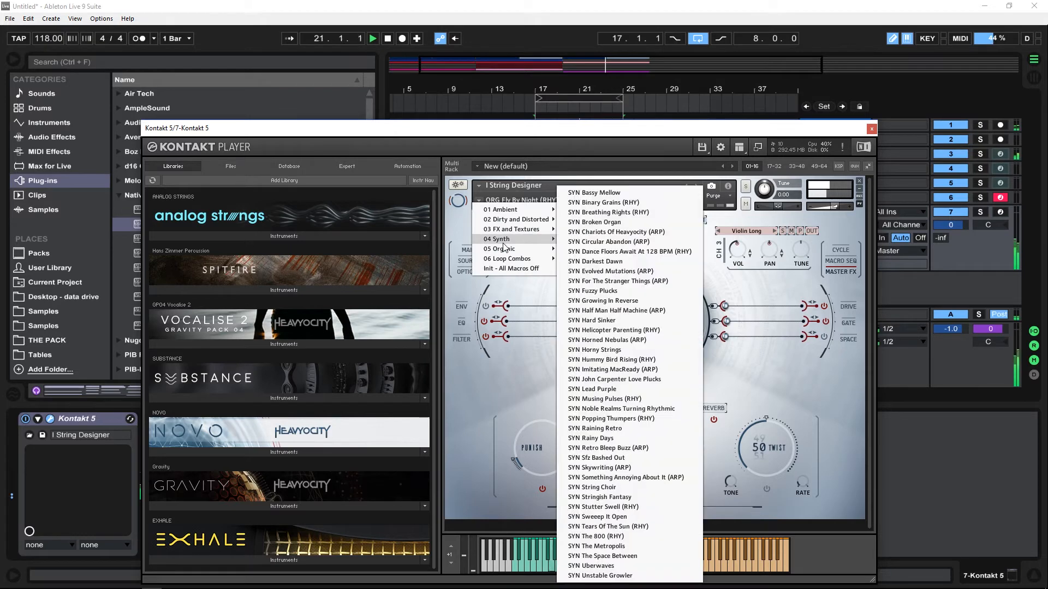
click(615, 272)
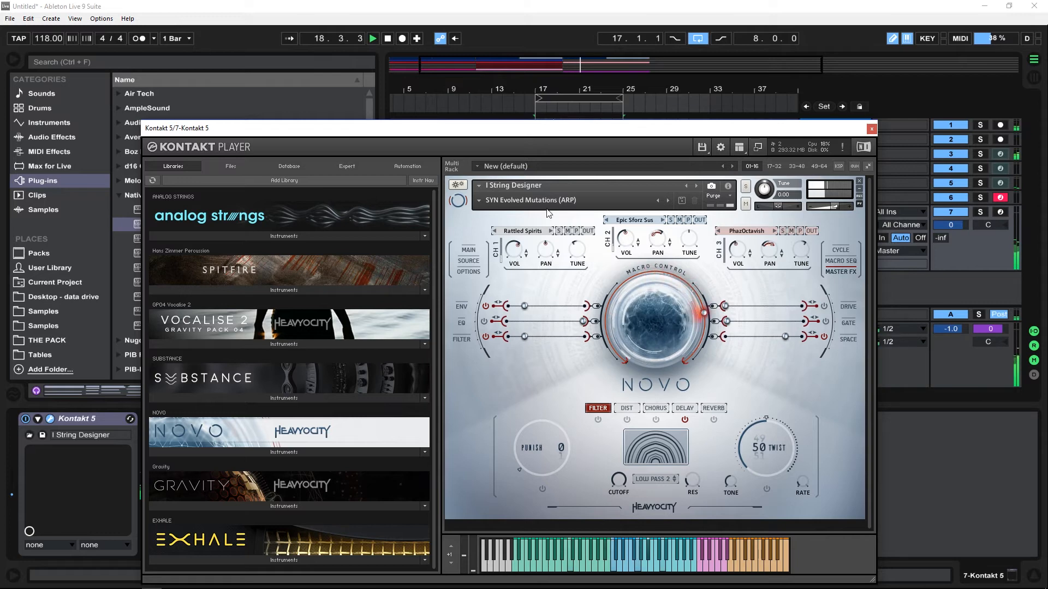
- Load the organic preset ORG Permutation Cage (ARP) in track 7's String Designer and close the Kontakt window
click(479, 201)
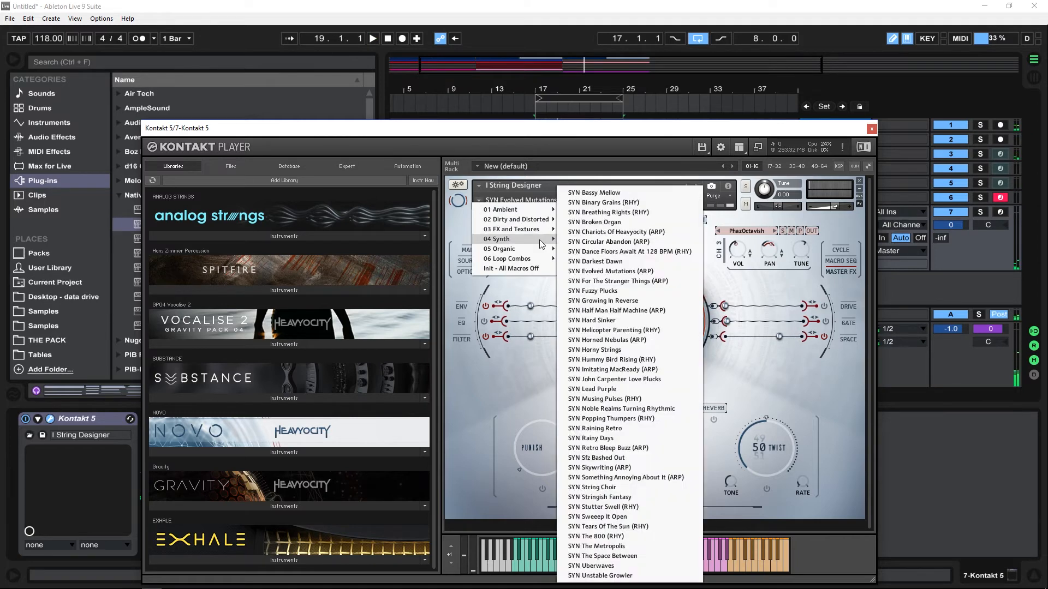
mouse_move(543, 250)
click(611, 367)
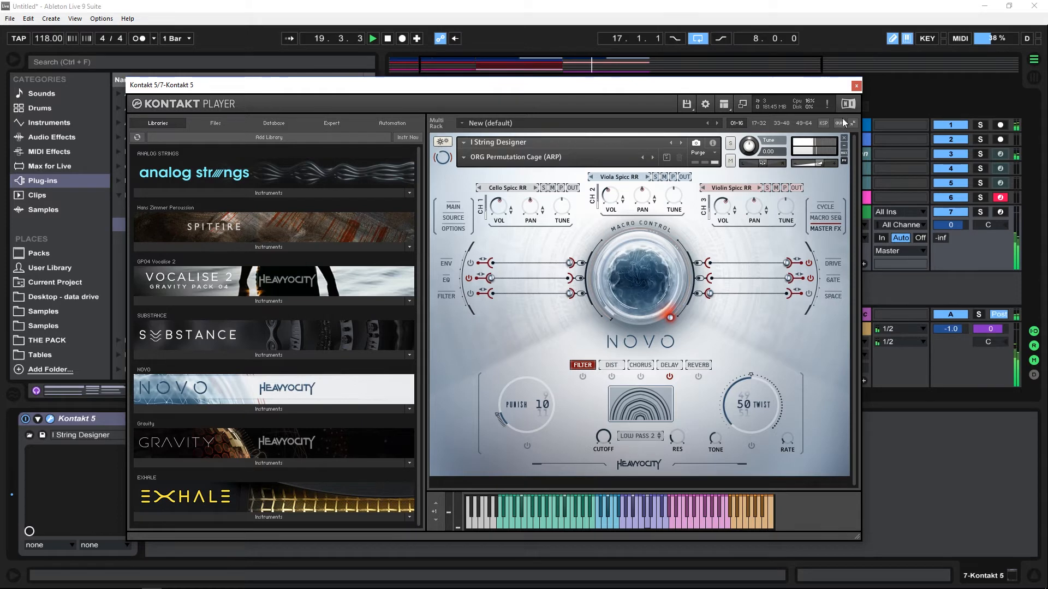
click(856, 86)
- In track 7's MIDI clip, delete all notes after the first chord and stretch that chord across the full 8 bars
double_click(594, 217)
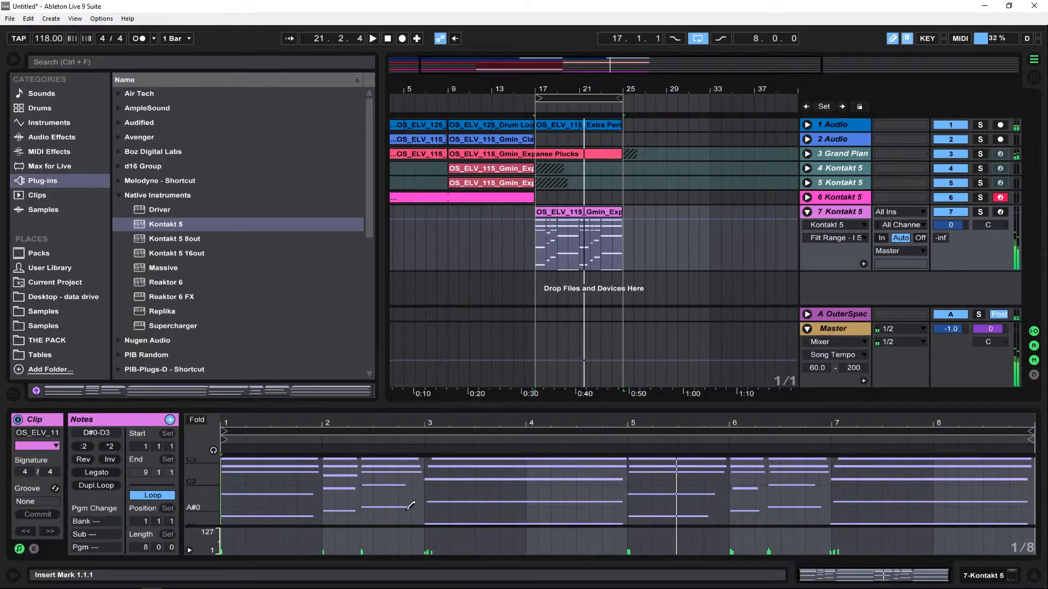
drag(322, 520, 897, 451)
key(Delete)
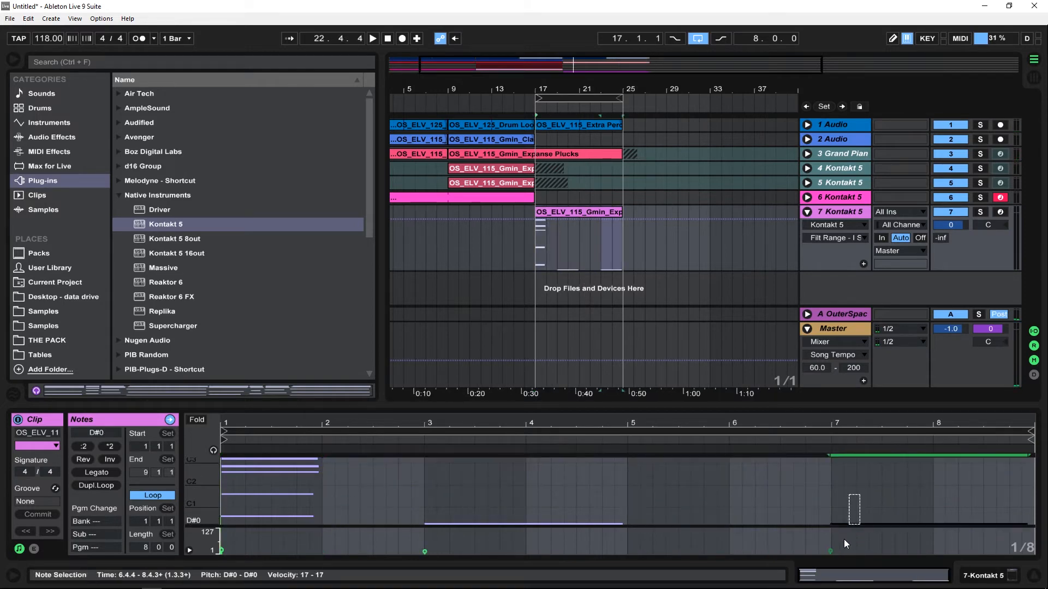
drag(353, 520, 1035, 467)
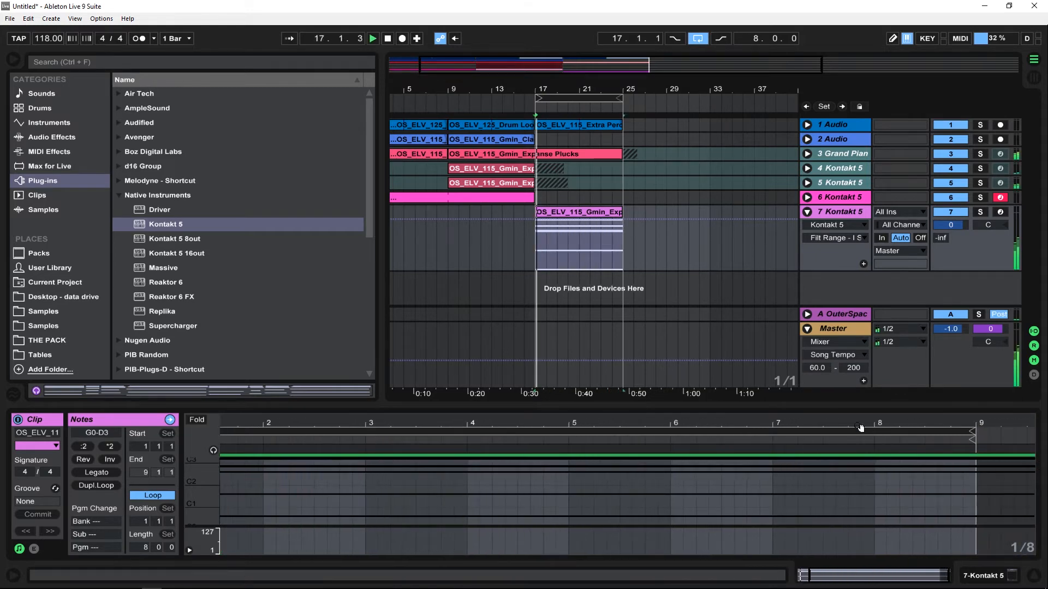
key(space)
- Lower track 7's volume to -4.9 dB and show the track's Kontakt 5 device
drag(950, 225, 950, 240)
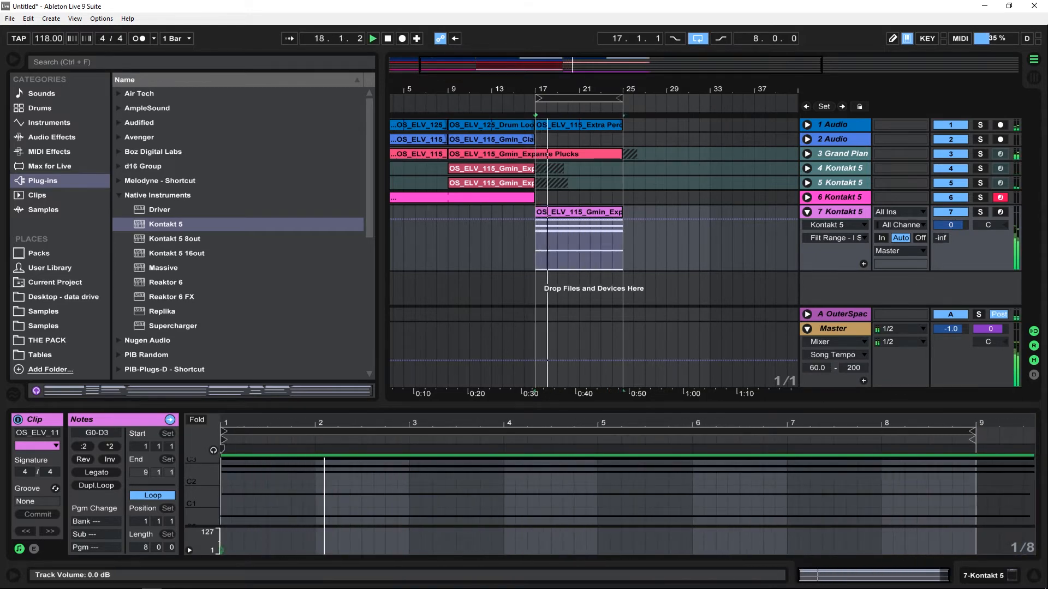
key(shift+Tab)
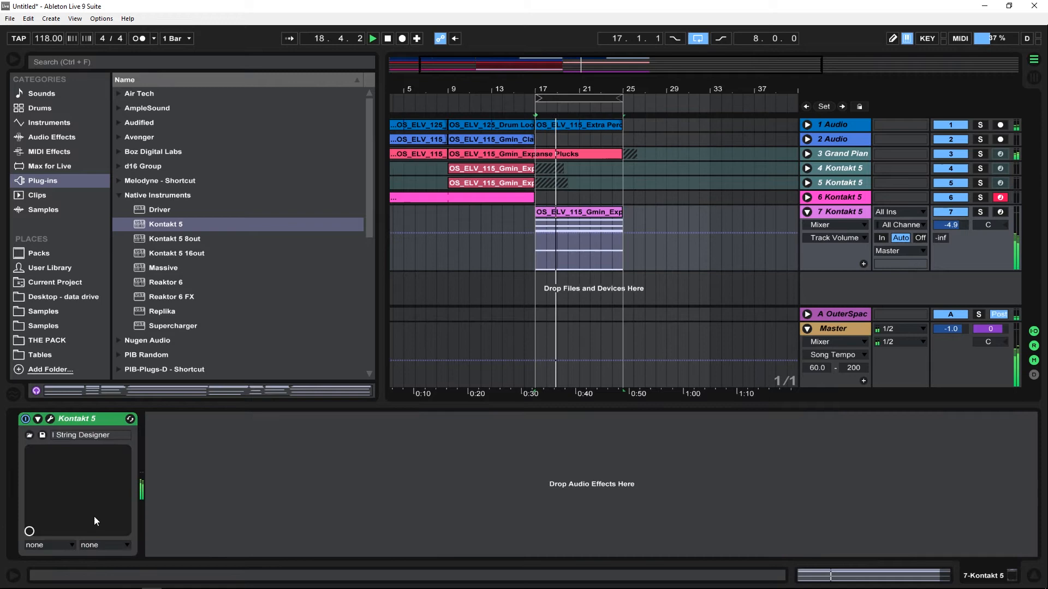
- Load the ambient preset AMB Ghostly Wonders (ARP) in track 7's String Designer, audition it in playback and close Kontakt
click(51, 419)
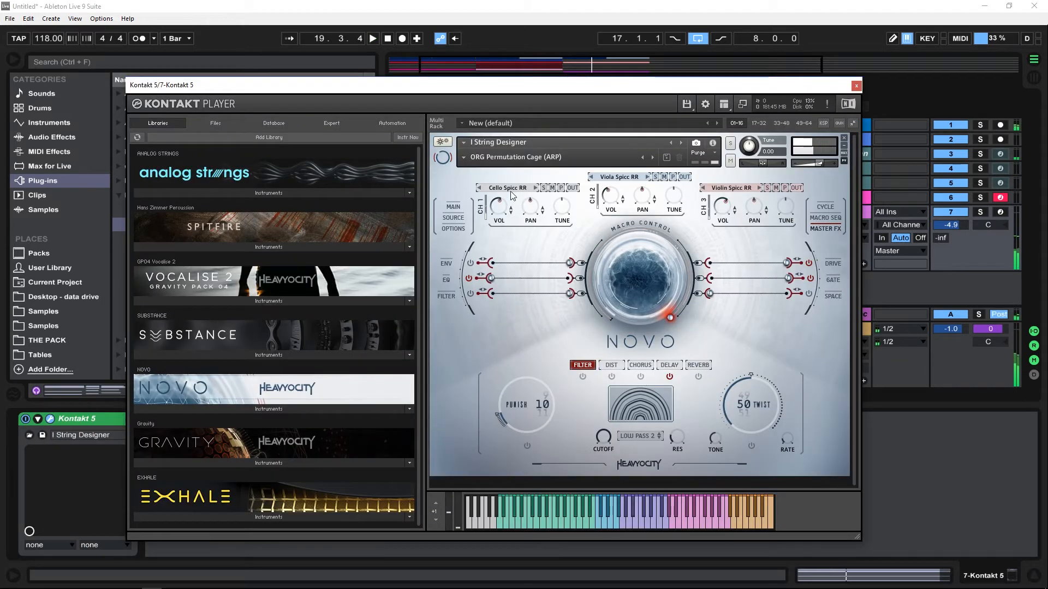
click(468, 158)
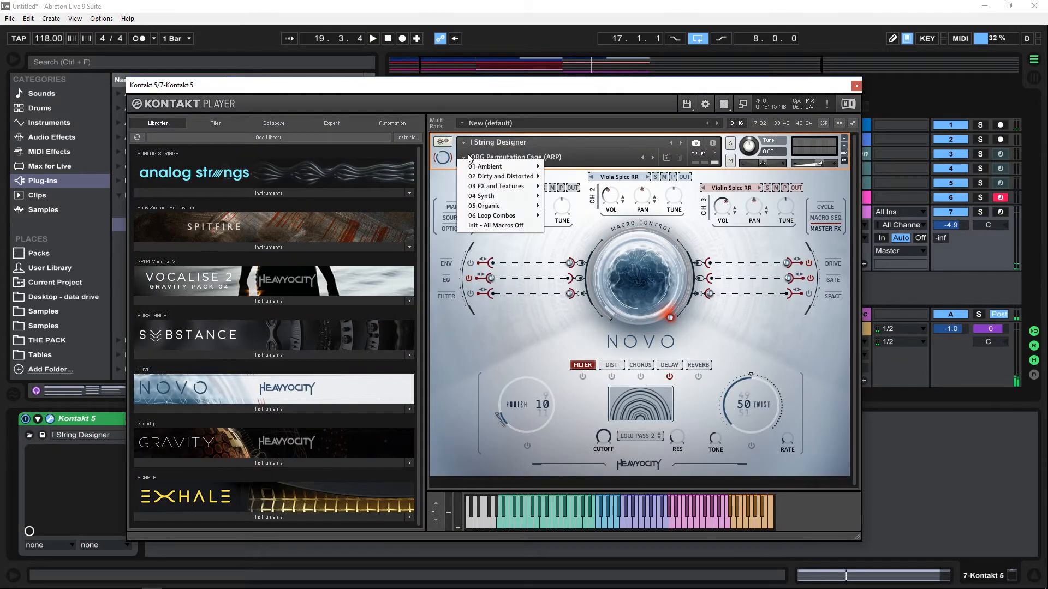
mouse_move(491, 166)
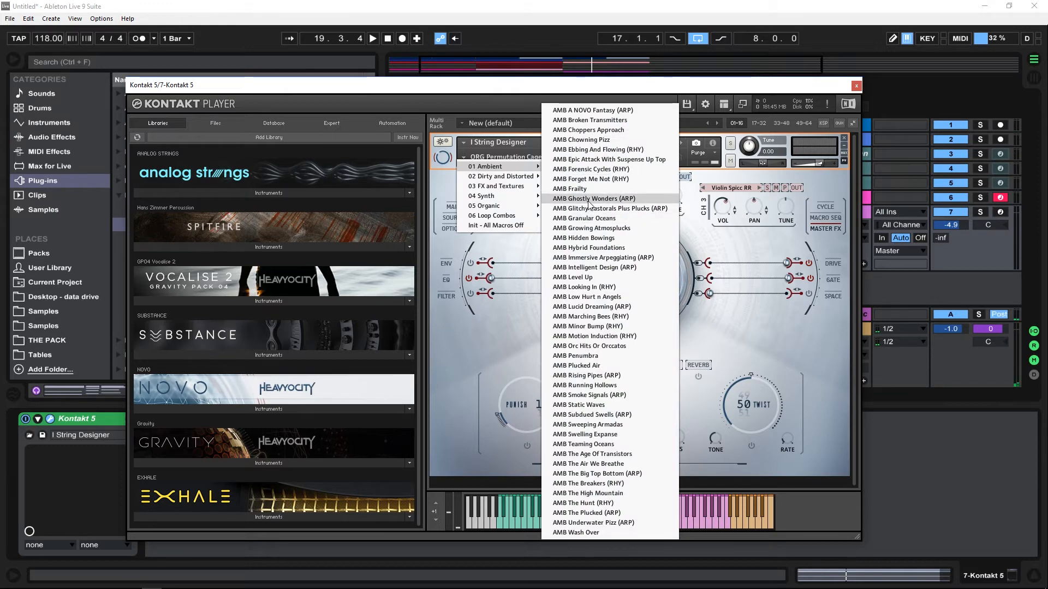
click(588, 199)
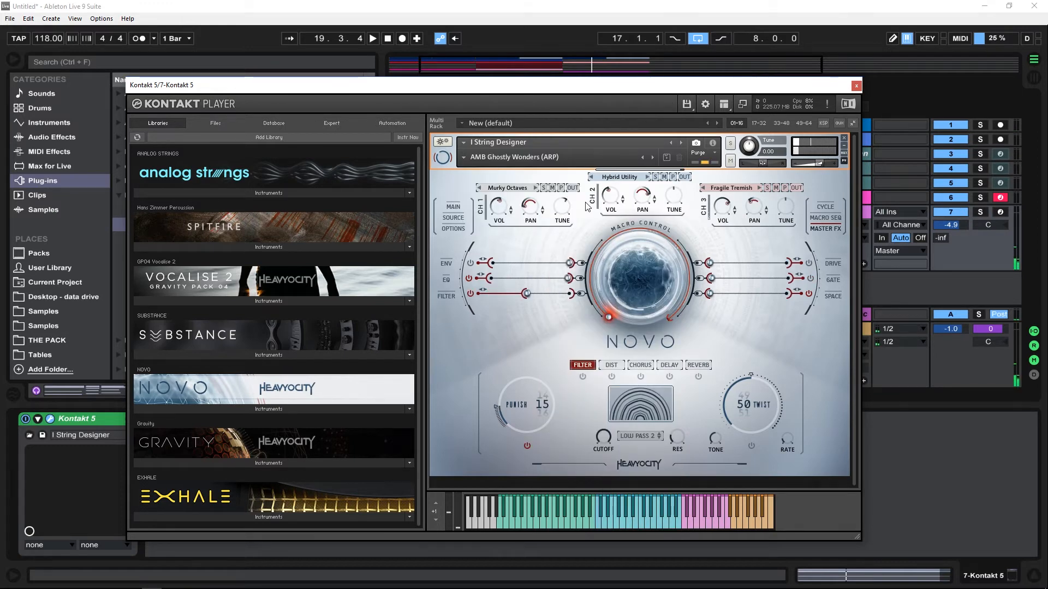
key(space)
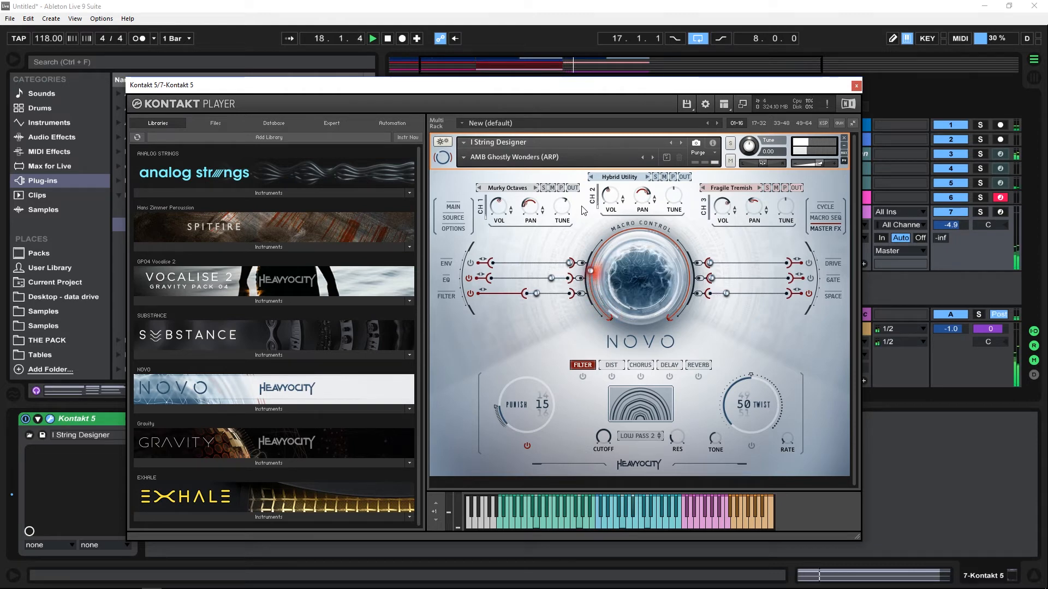
click(856, 85)
- Extend track 6's Kontakt 5 clip from bar 17 to bar 26 and start playback from bar 1
click(478, 198)
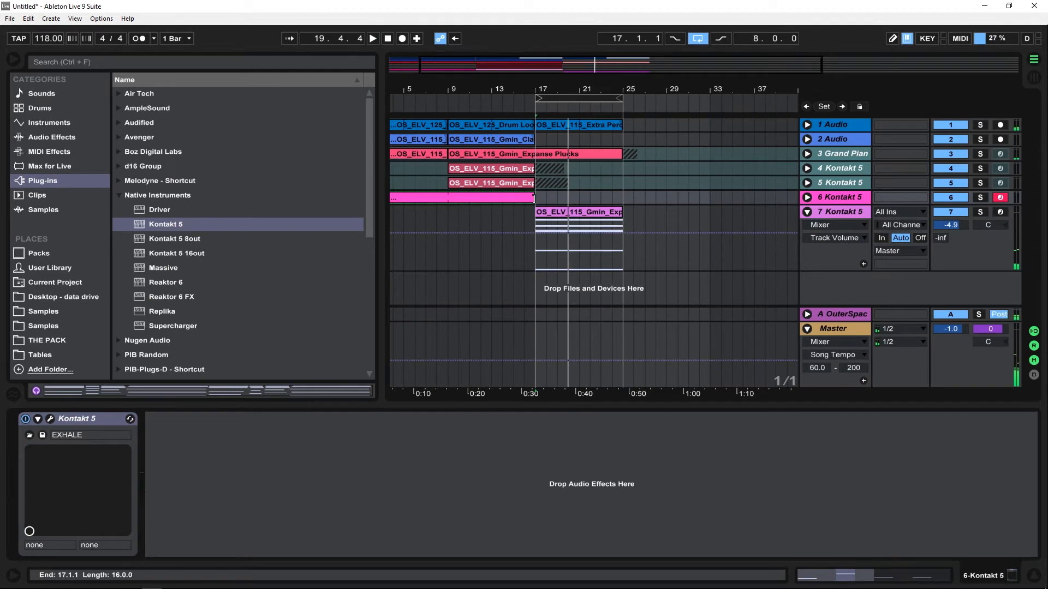
drag(534, 198, 633, 198)
key(space)
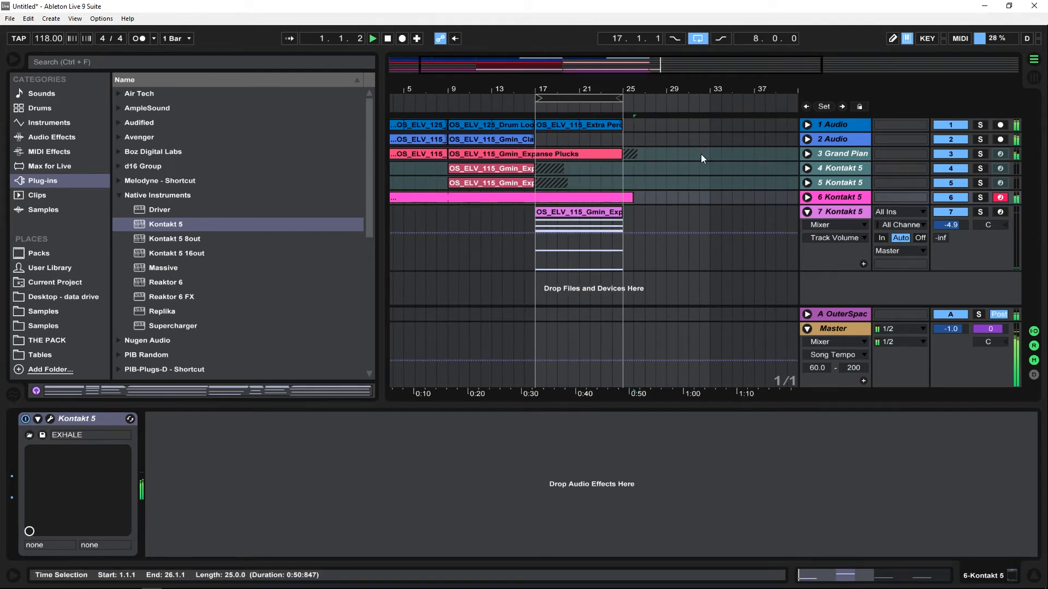
- Fold track 7, unfold track 1 and automate its A-OuterSpace send to -inf until bar 17 and -4.7 dB from there
click(808, 213)
drag(559, 90, 587, 71)
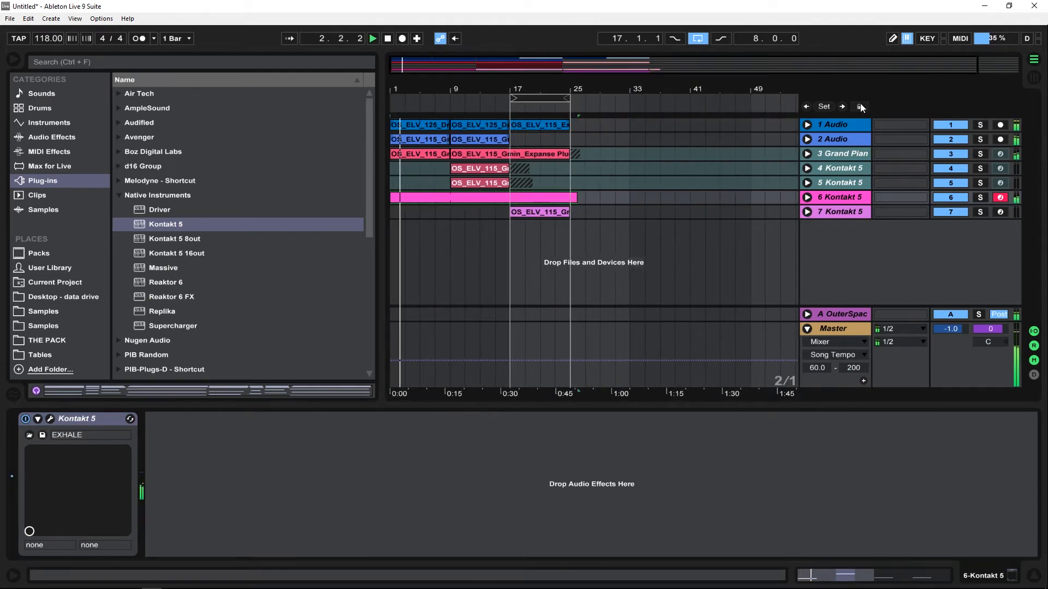
click(807, 124)
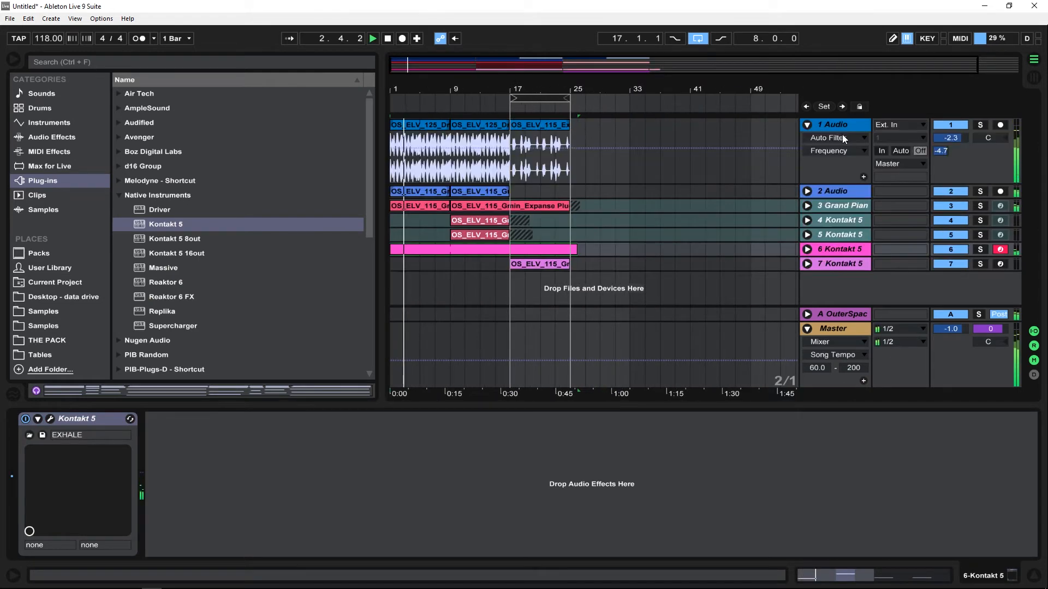
click(941, 151)
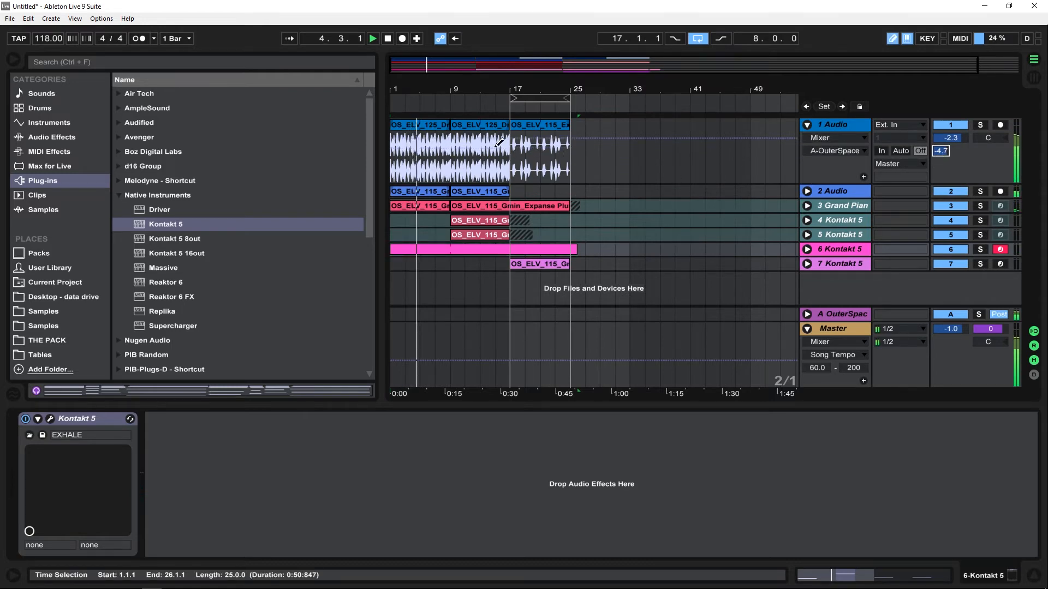
click(499, 142)
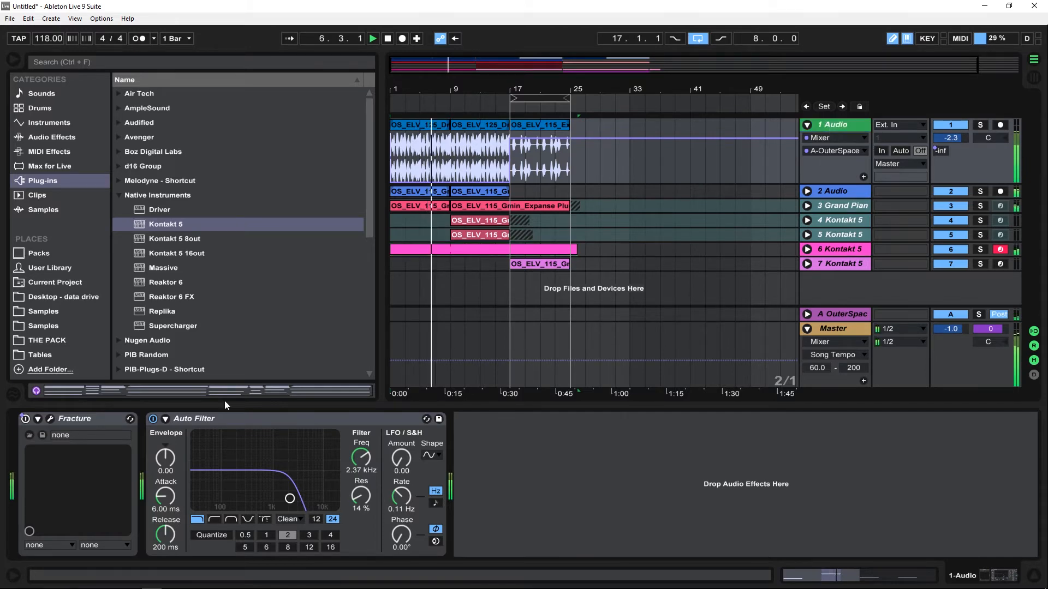
- Try automating track 1's Auto Filter frequency down to 26.0 Hz for the section before bar 17
click(818, 150)
click(828, 136)
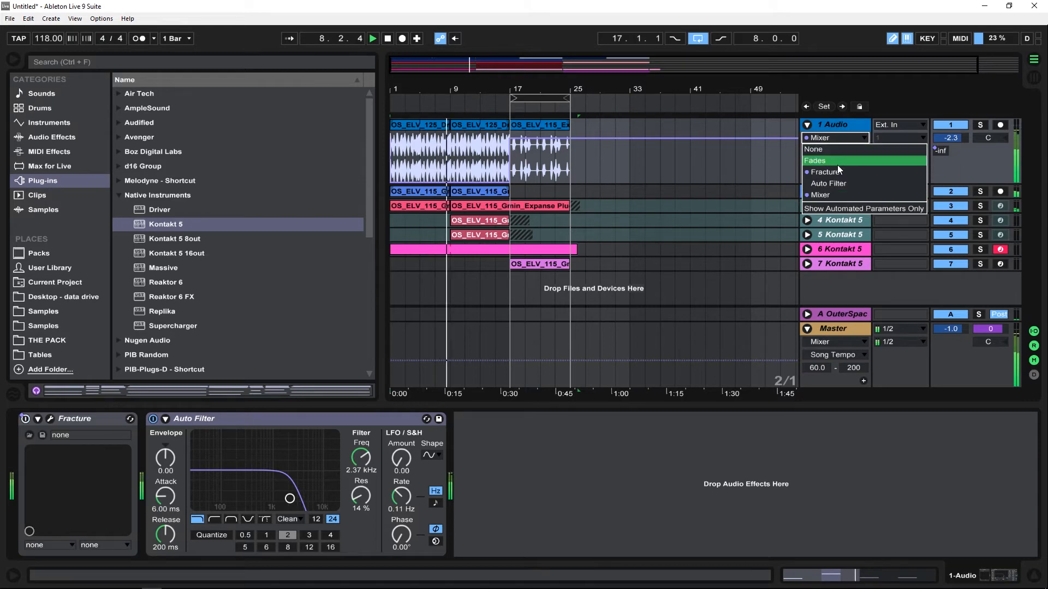
click(849, 182)
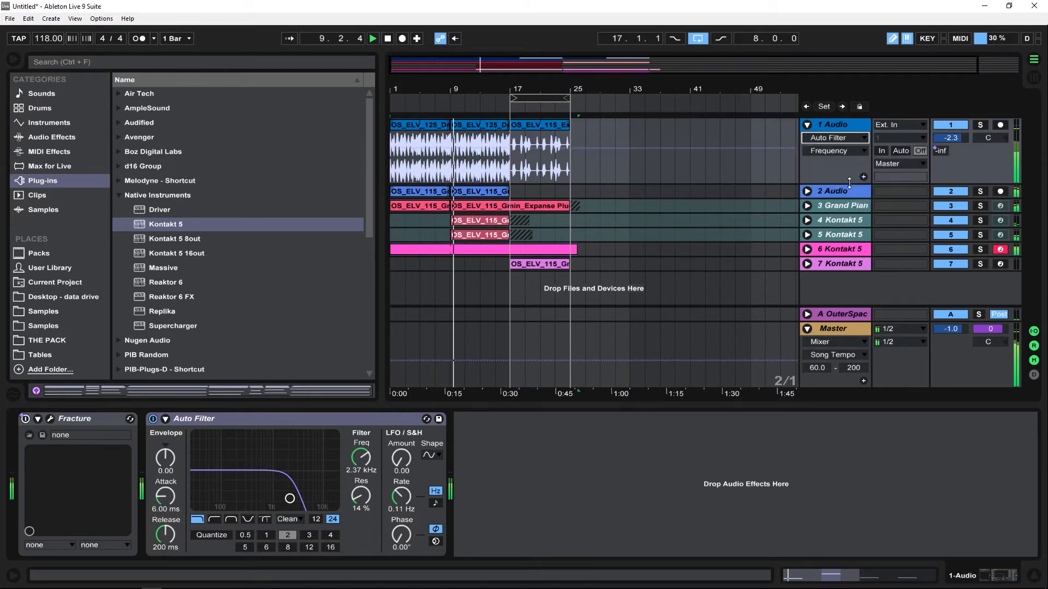
click(510, 153)
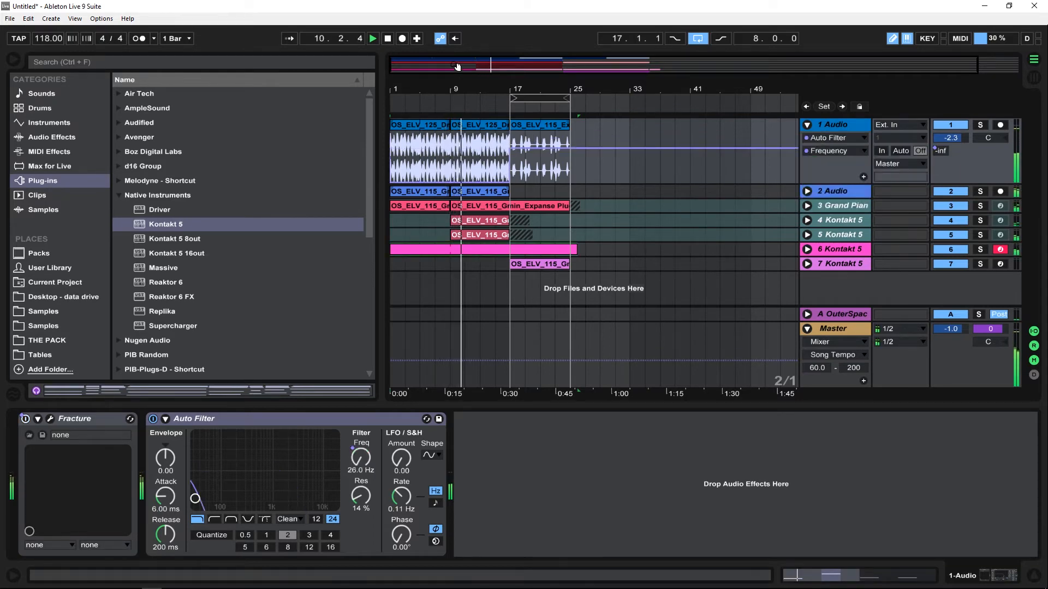
- Automate Device On for track 1's Auto Filter, off until bar 17 and on from there, and restart playback before bar 9
drag(552, 89, 557, 117)
click(835, 151)
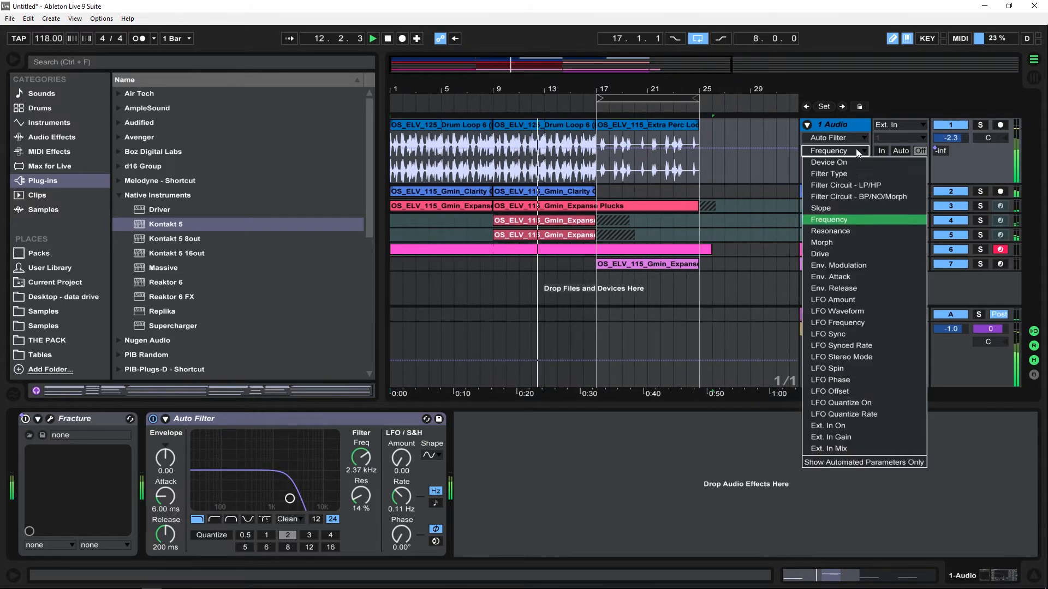
click(854, 170)
drag(589, 171, 253, 206)
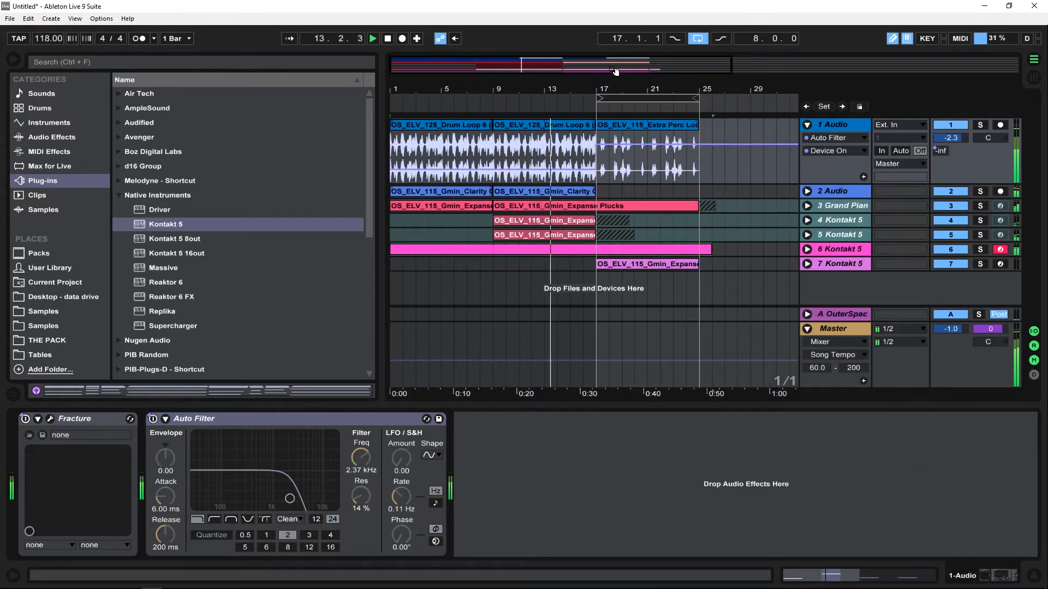
drag(616, 86, 616, 61)
click(443, 105)
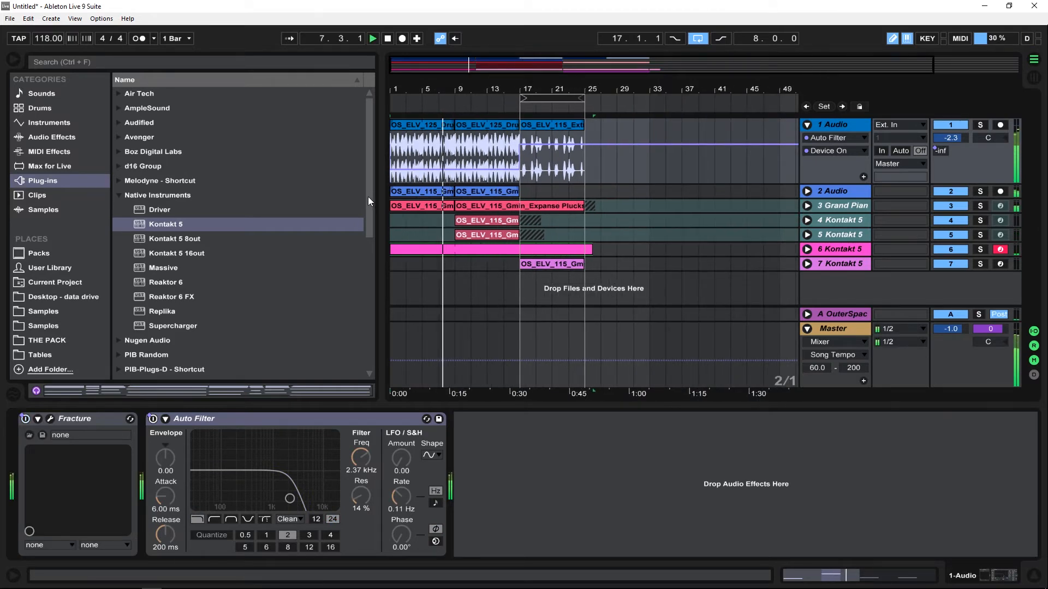
- Check track 1's fades and its Fracture Device On automation during playback, and fold the track
click(847, 137)
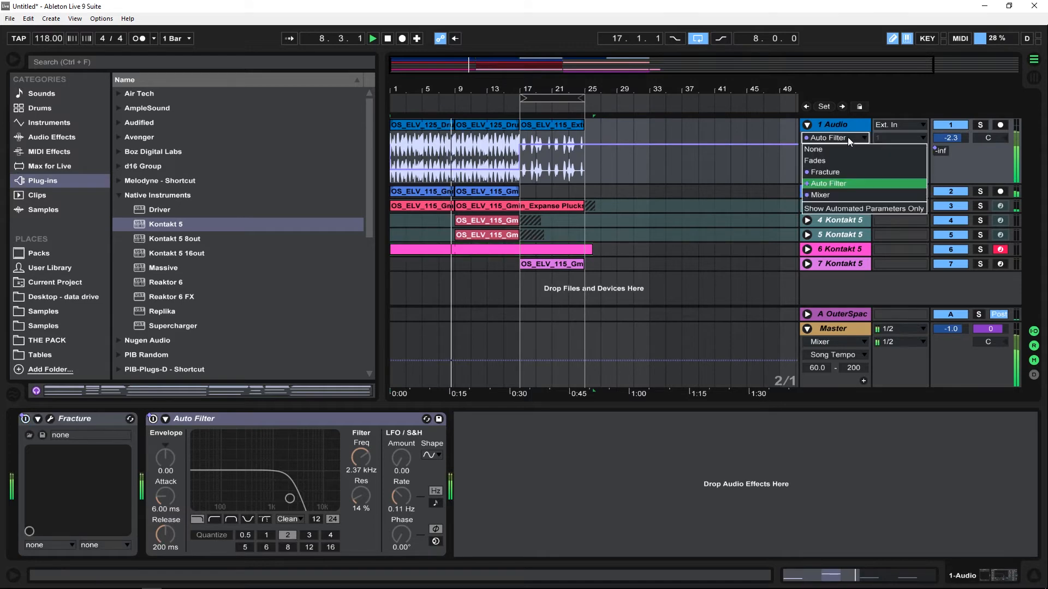
click(847, 161)
drag(459, 89, 851, 104)
click(832, 138)
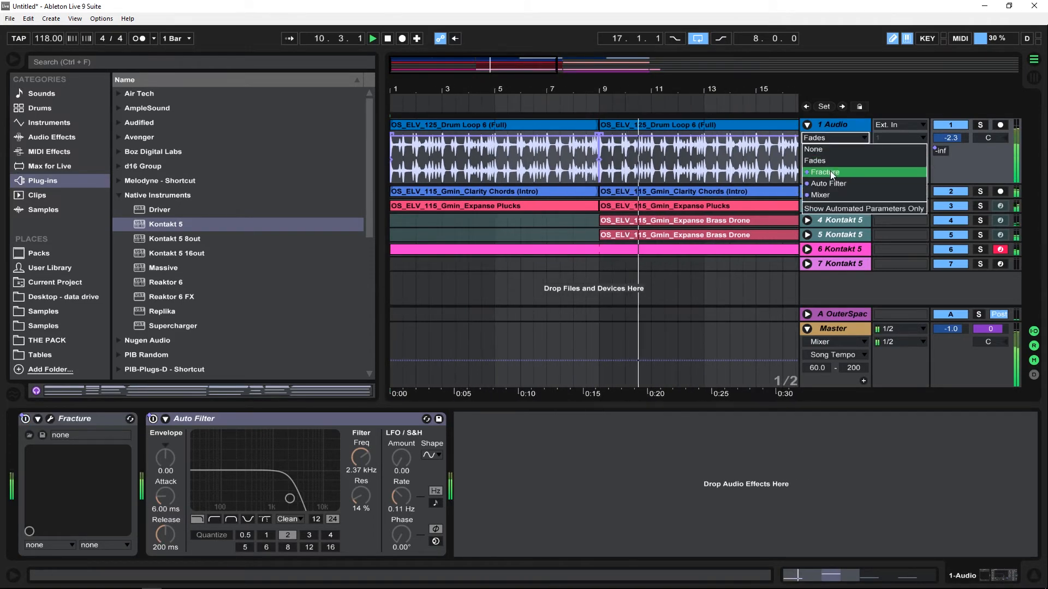
click(830, 172)
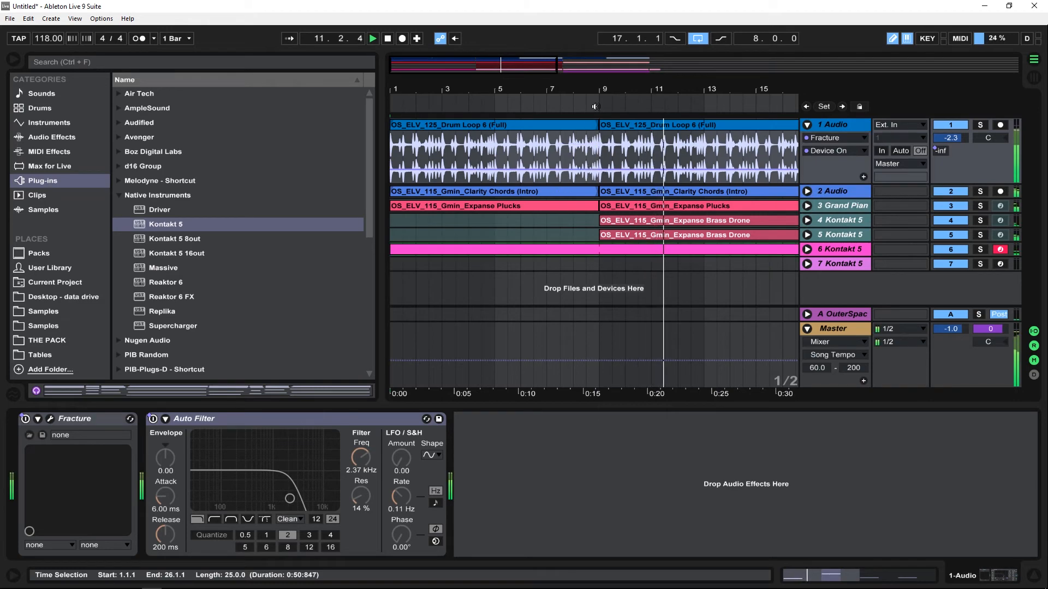
drag(593, 89, 593, 44)
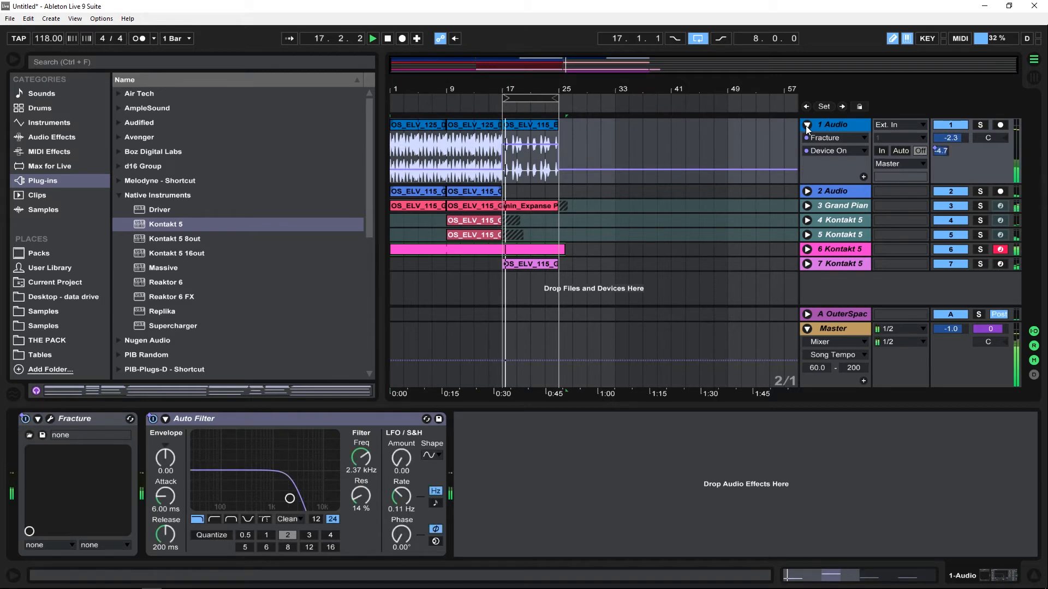
click(807, 125)
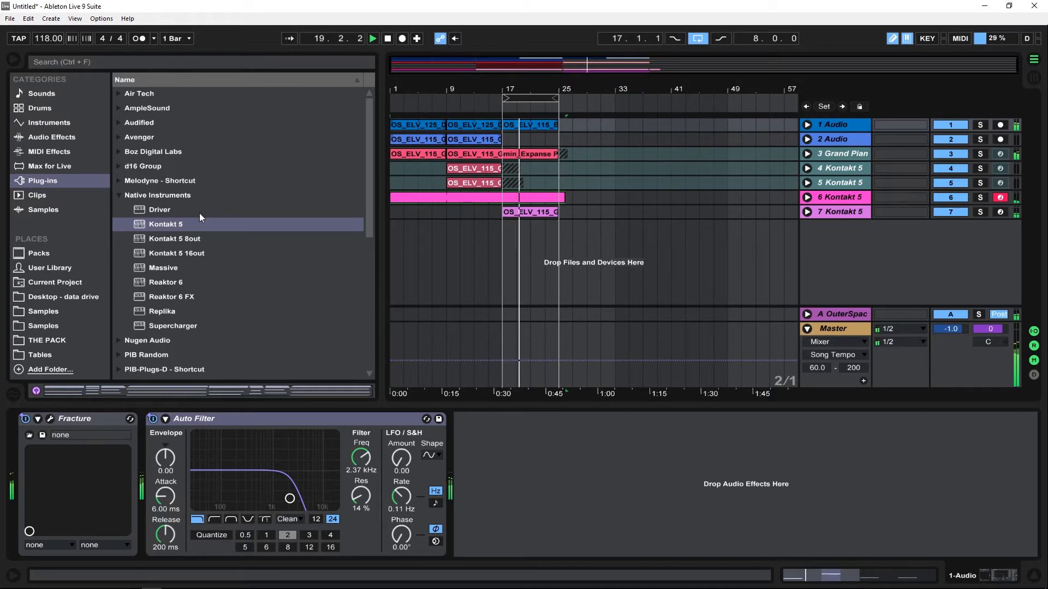
- Add OS_ELV_115_Gmin_Expanse Bass Stack.wav from Elevate's Bass loops on a new audio track at bar 1 and set its volume to -2.8 dB
click(35, 316)
click(148, 188)
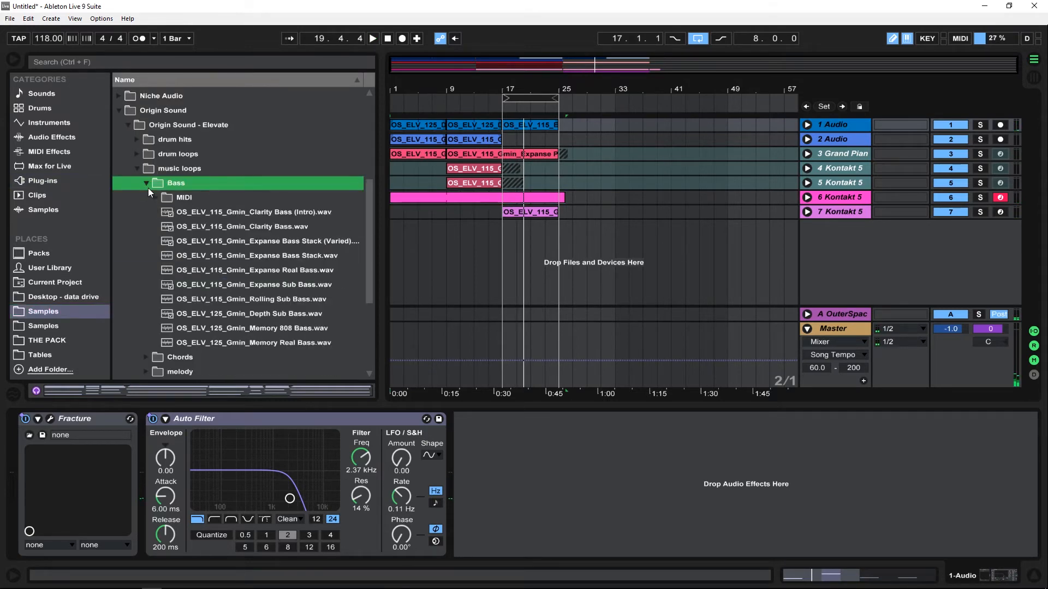
click(275, 254)
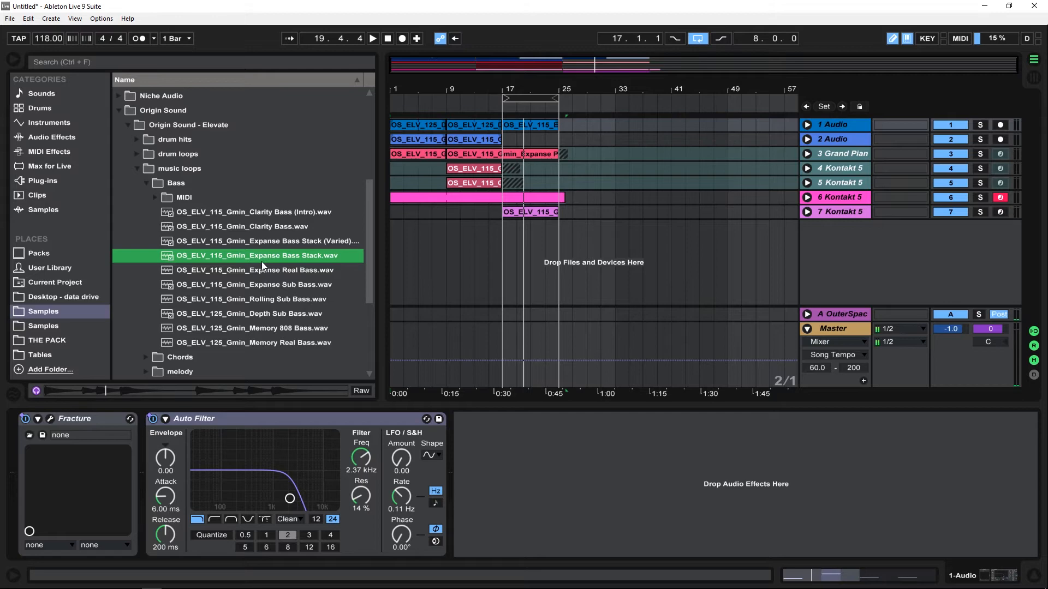
drag(262, 266, 400, 265)
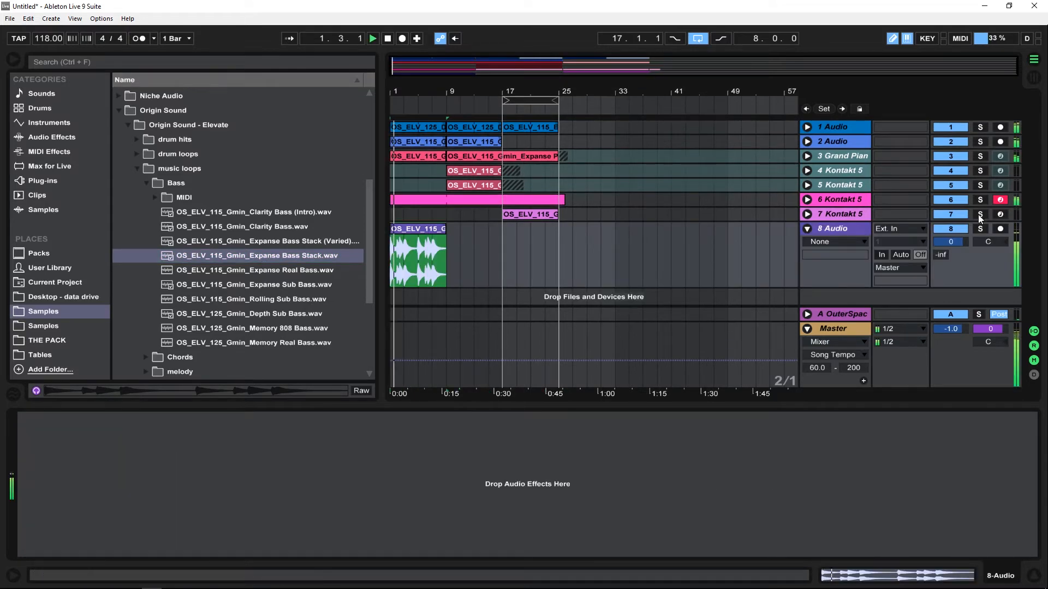
drag(951, 241, 950, 247)
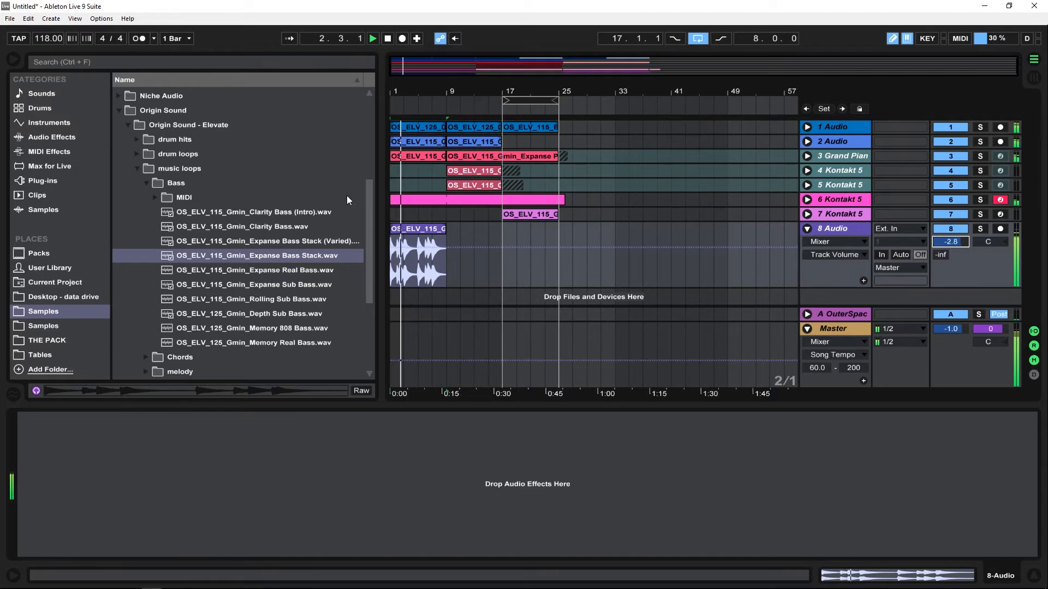
- Replace the bass clip on track 8 at bar 1 with OS_ELV_115_Gmin_Clarity Bass (Intro).wav and play it back
click(249, 212)
key(space)
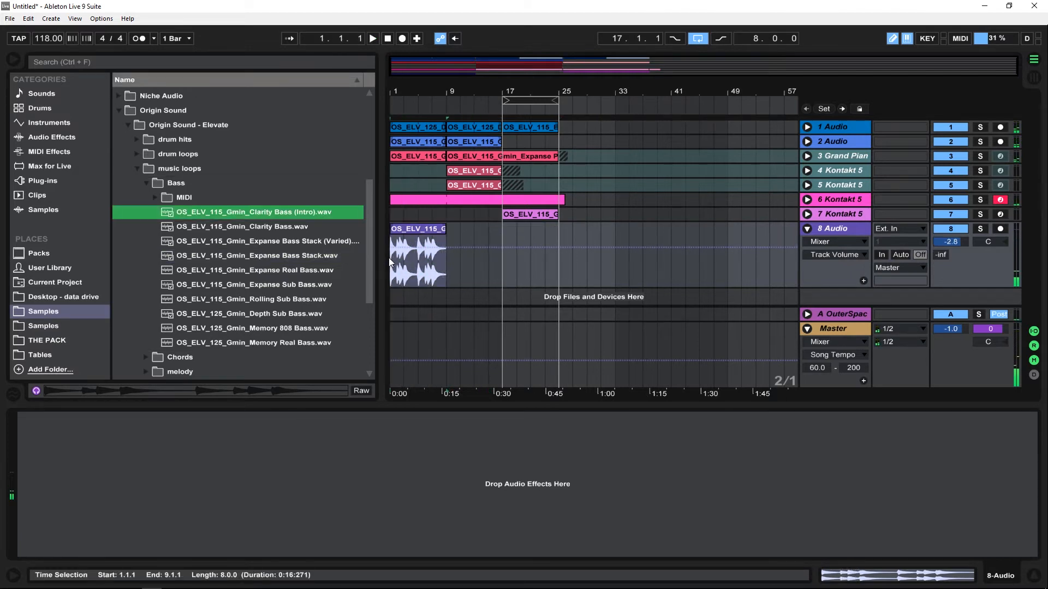
key(space)
click(396, 231)
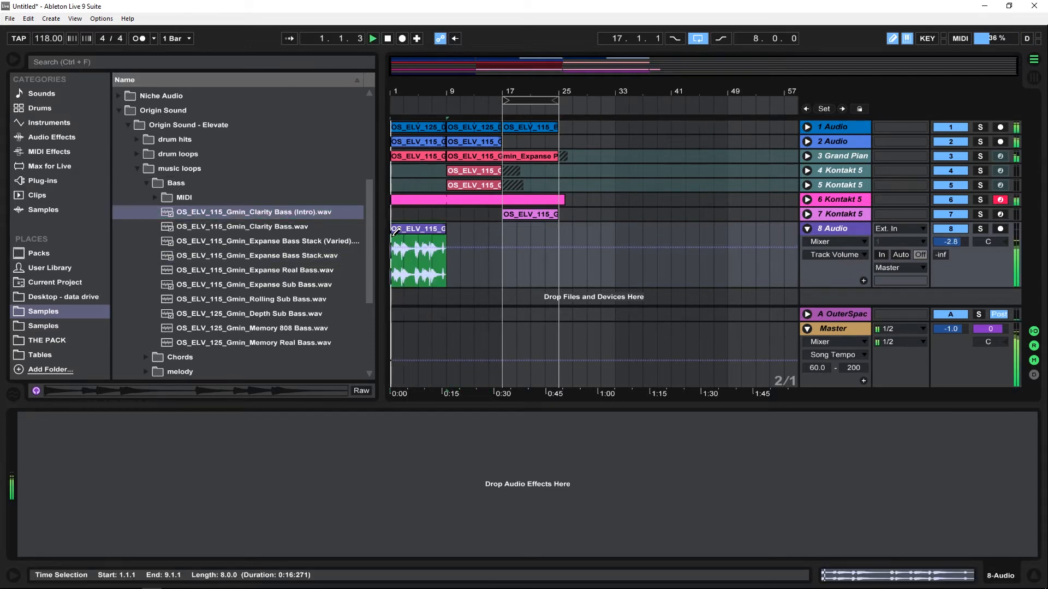
- Restart playback from bar 1 with track 8 soloed, and pick OS_ELV_115_Gmin_Clarity Bass.wav as an alternative bass loop
key(space)
key(space)
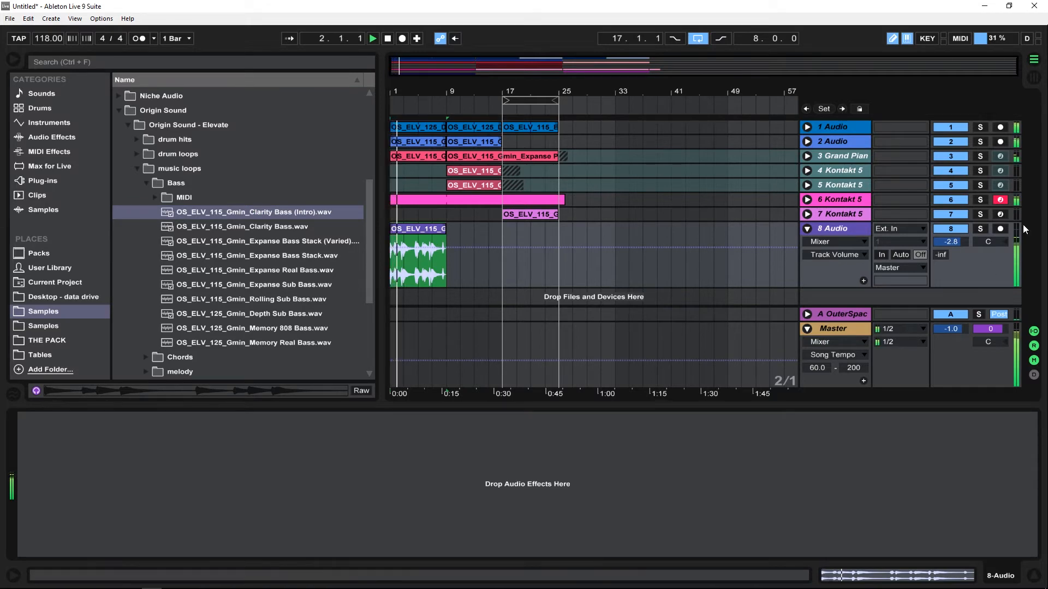
click(980, 229)
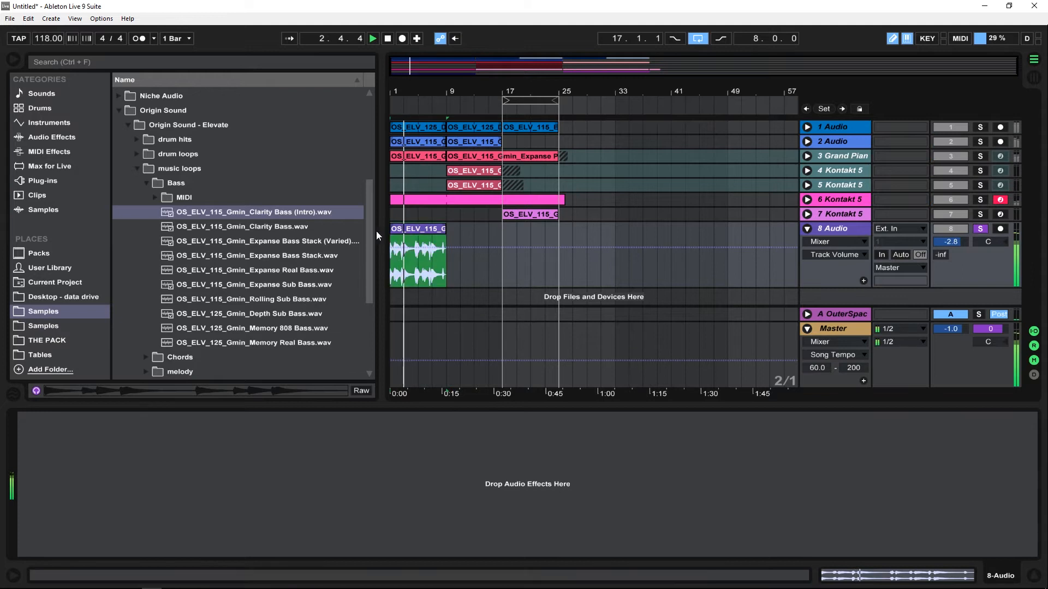
click(252, 230)
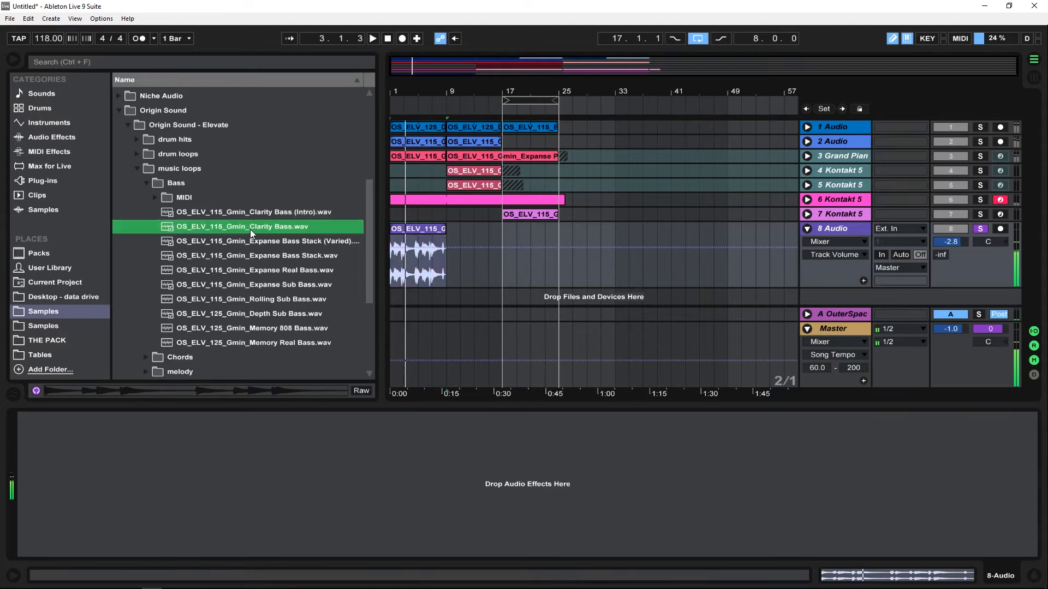
- Add OS_ELV_115_Gmin_Expanse Bass.mid on a new track from bar 1 and delete the existing bass audio track, 8 Audio
click(156, 198)
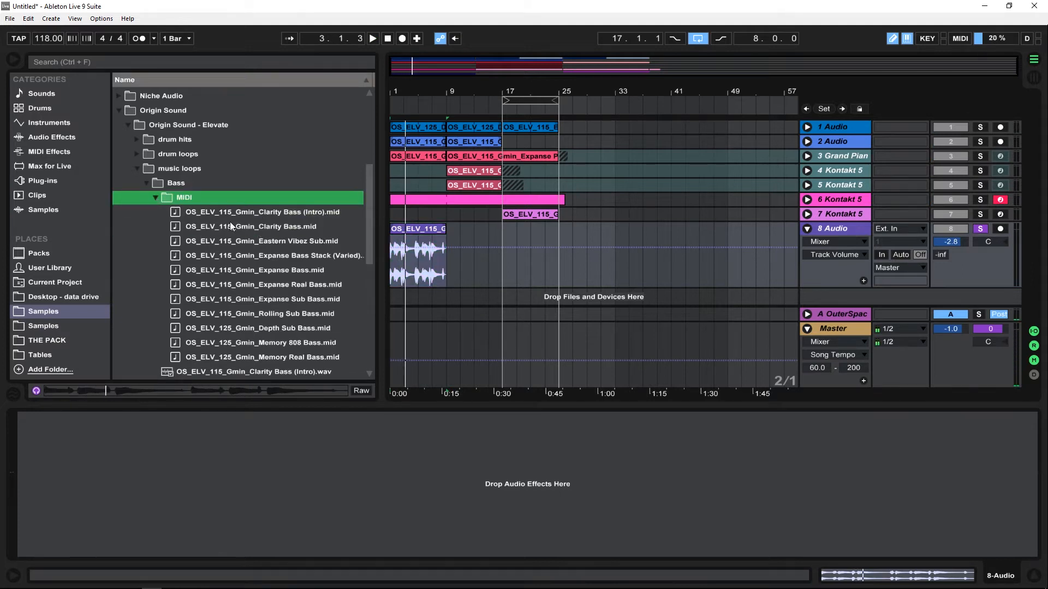
scroll(285, 244, down, 2)
drag(275, 245, 396, 299)
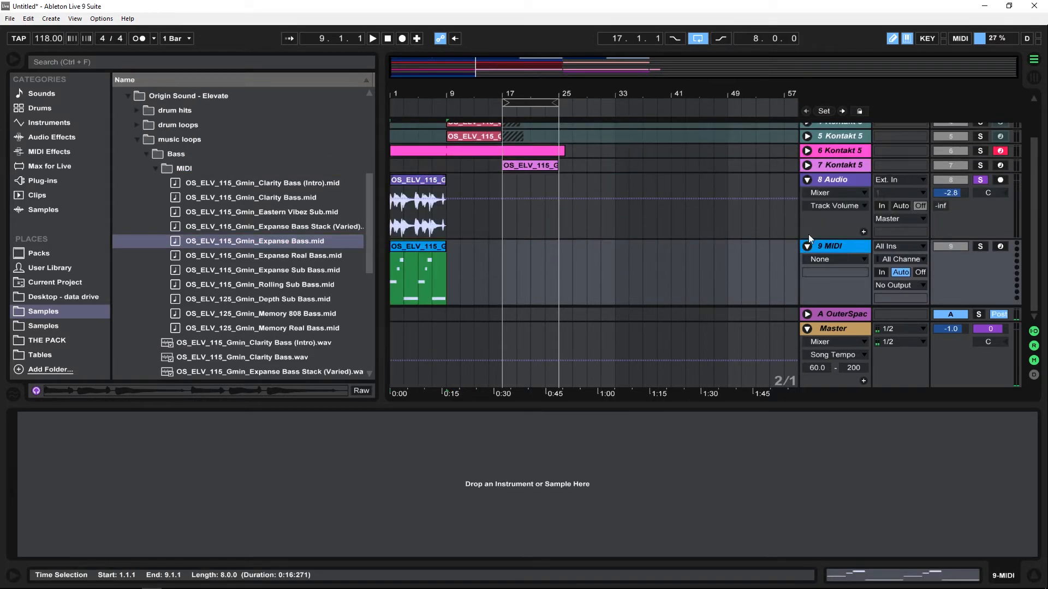
click(830, 182)
key(Delete)
- Load Operator's Hip-Hop Sub Bass.adg preset as the instrument of the new MIDI track
click(51, 181)
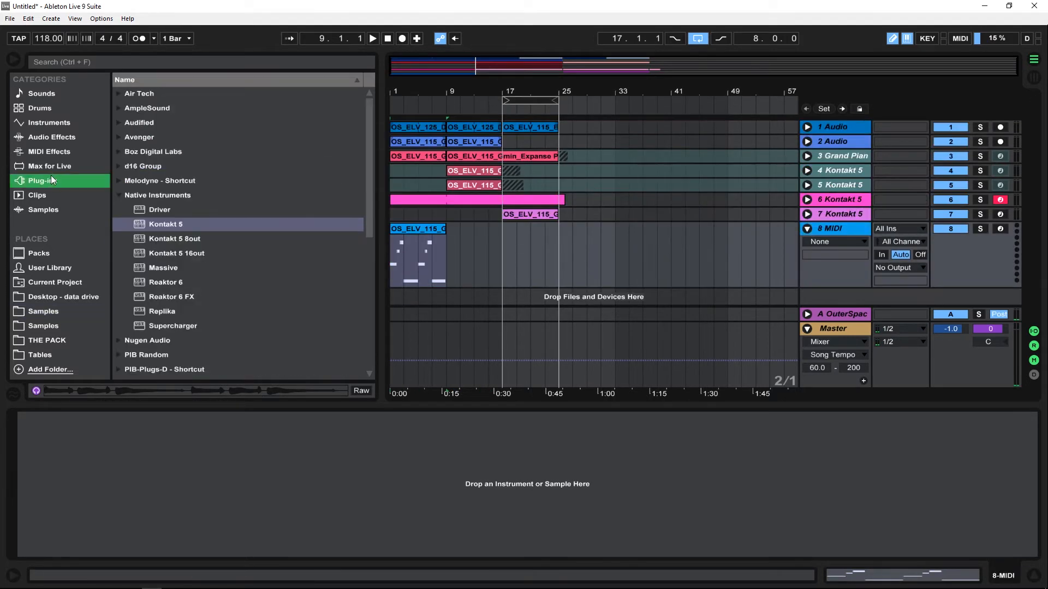
scroll(229, 299, down, 7)
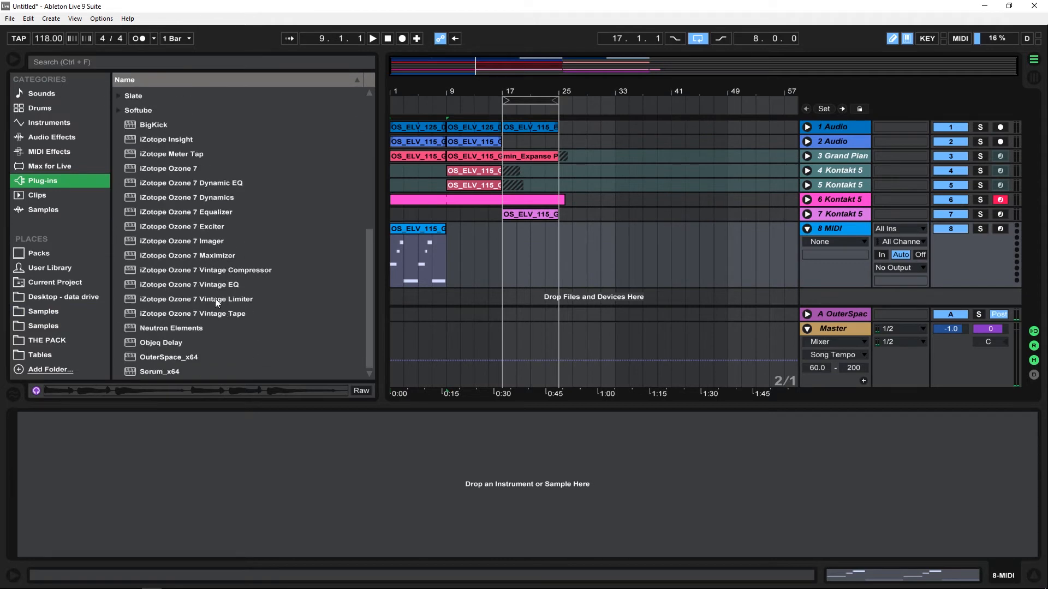
click(49, 143)
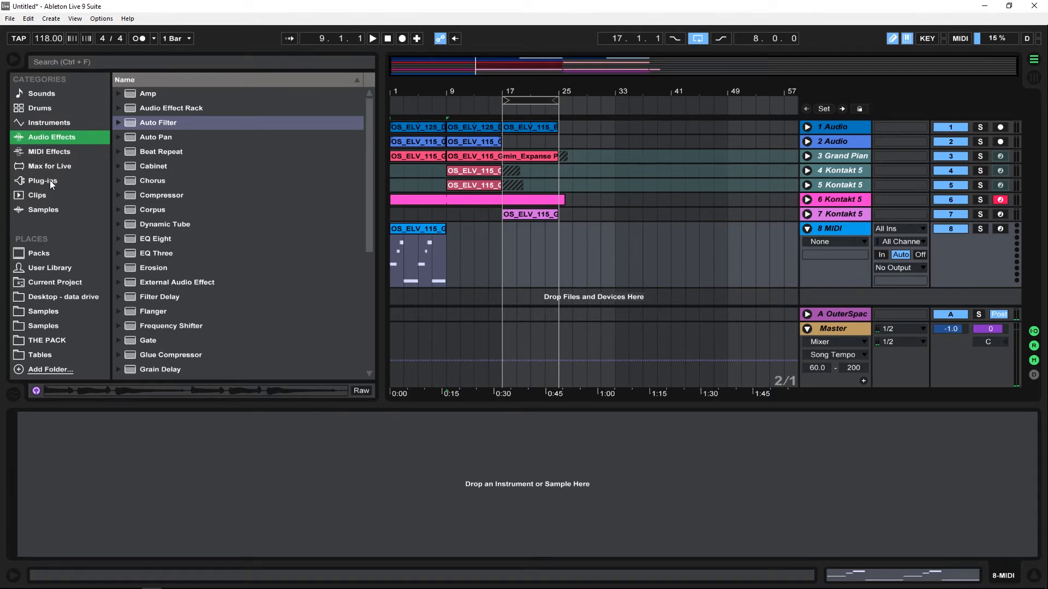
click(46, 122)
click(118, 196)
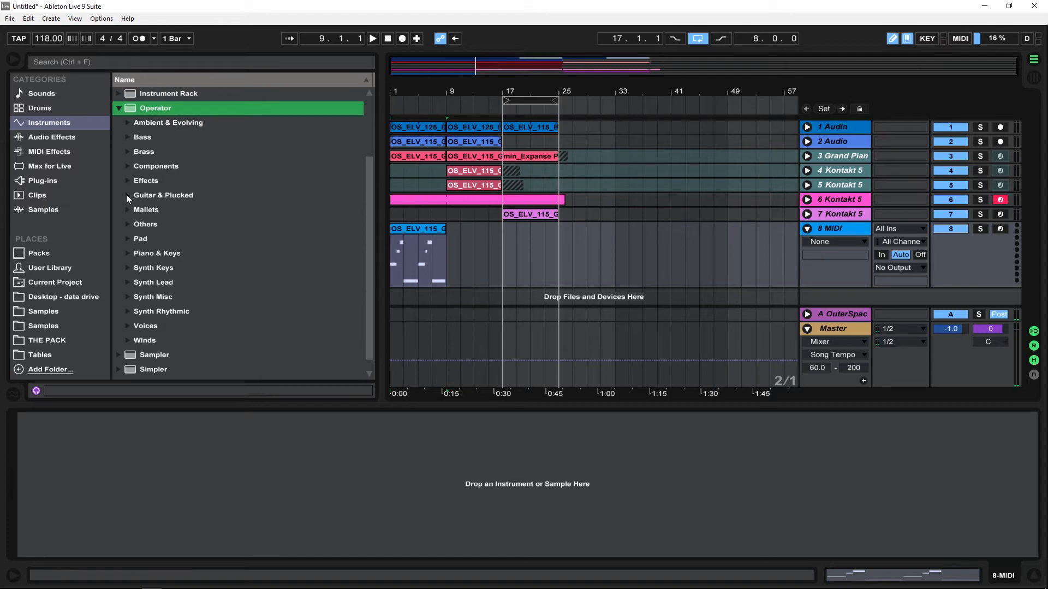
click(130, 139)
scroll(164, 218, down, 8)
scroll(183, 252, down, 3)
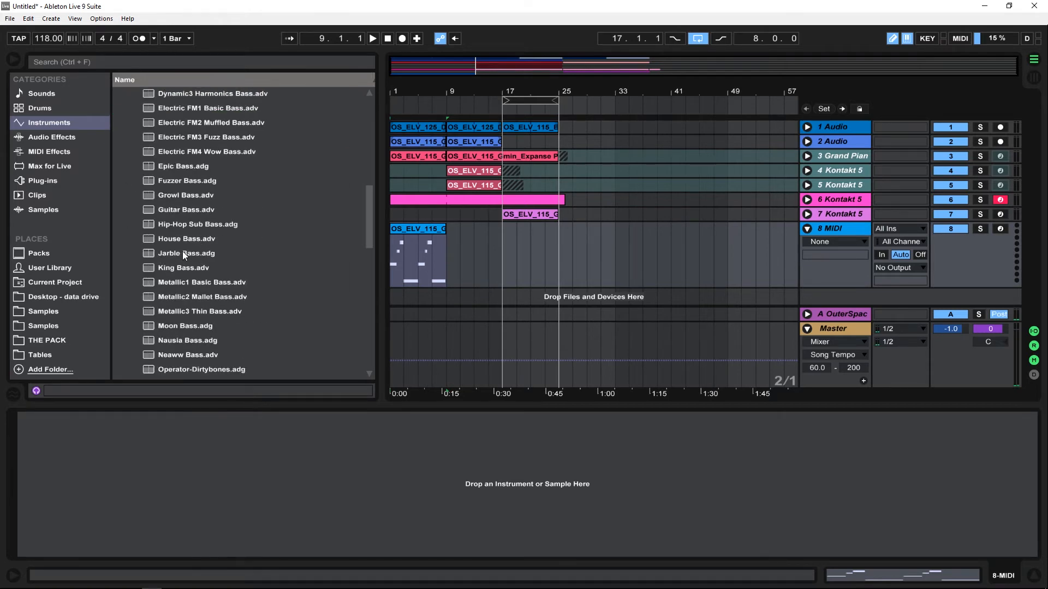
drag(158, 225, 452, 259)
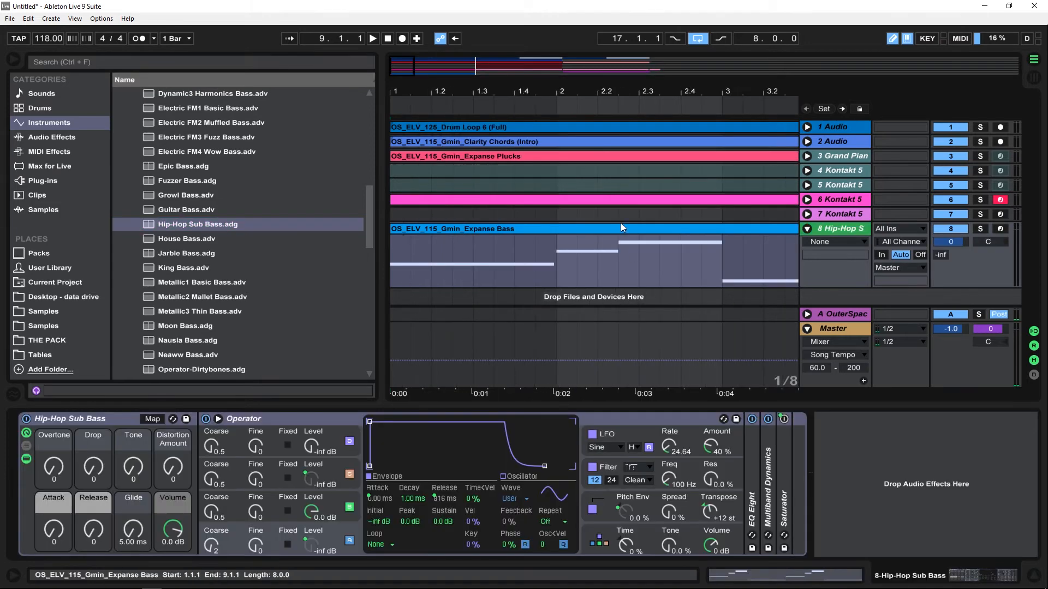
- Open the notes of the Expanse Bass clip and listen to the bass track in solo
double_click(621, 227)
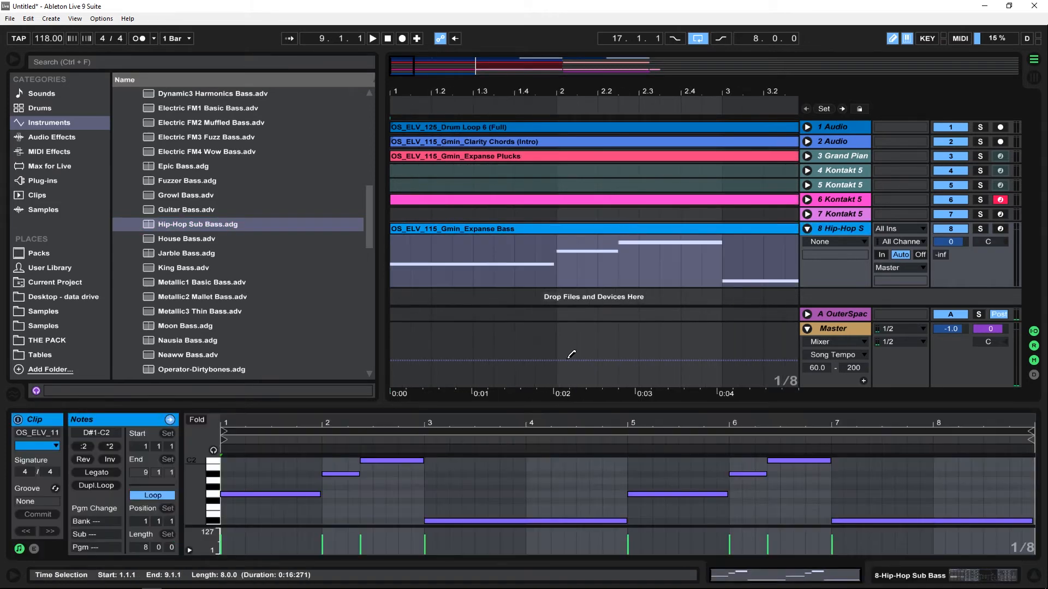
key(space)
click(980, 229)
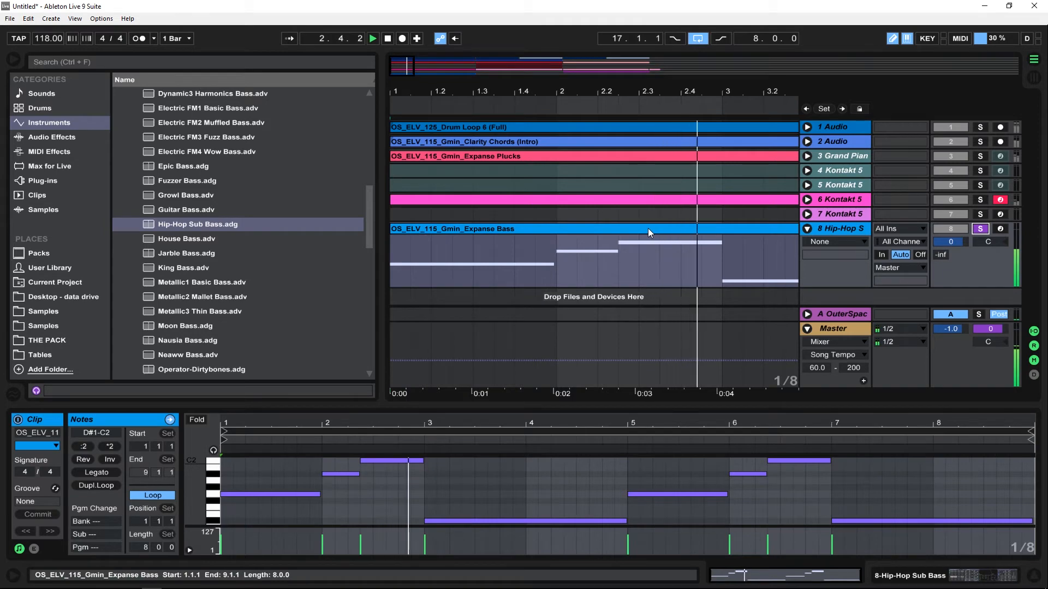
drag(633, 92, 633, 60)
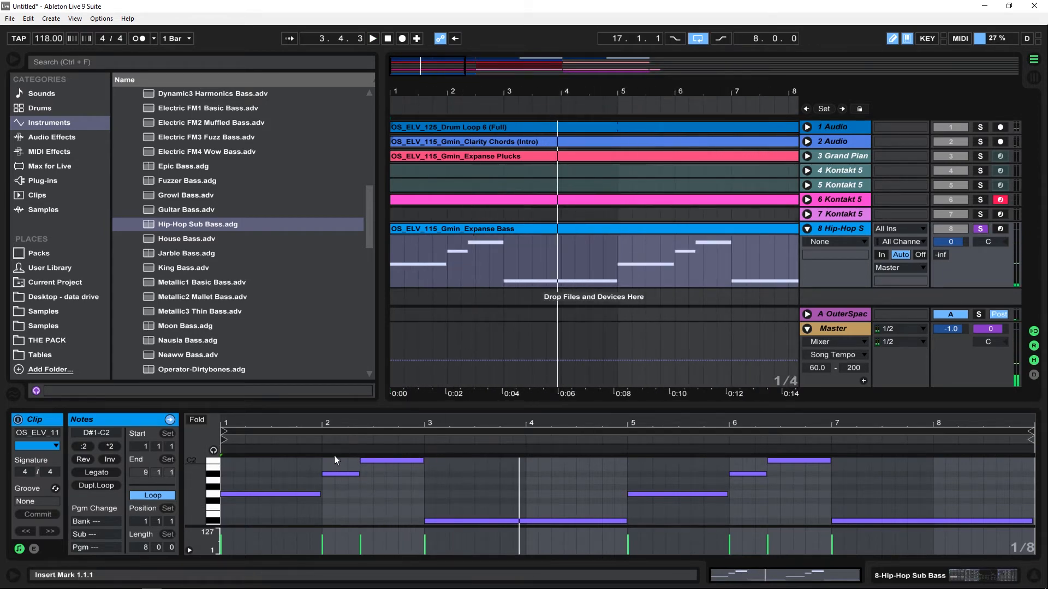
key(space)
- Start the first A#1 and C2 notes slightly earlier so each overlaps the note before it, and play the clip
drag(386, 496, 353, 461)
click(324, 495)
key(space)
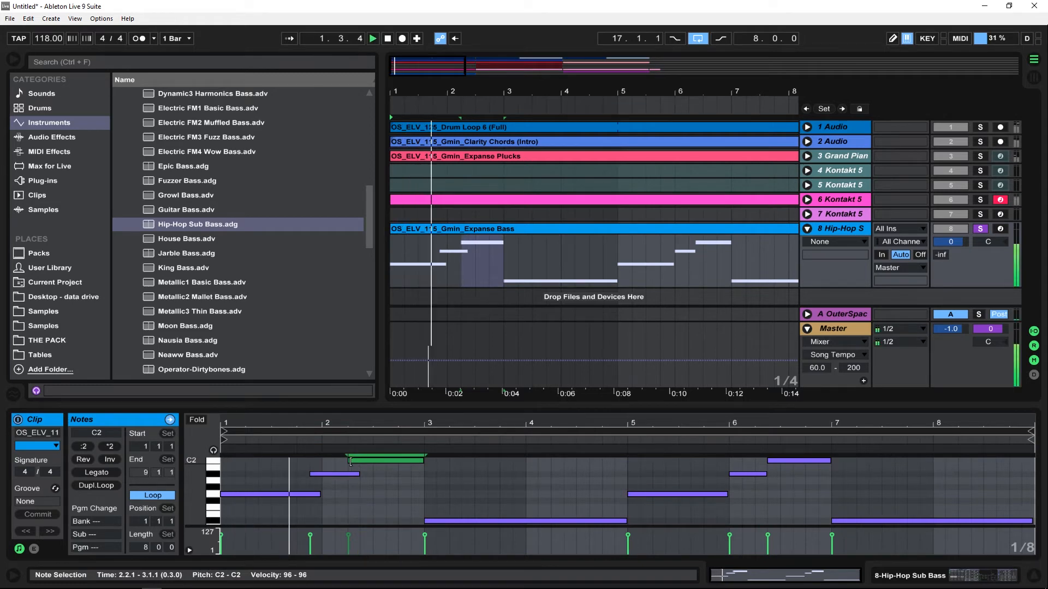
- Set the Glide of the Hip-Hop Sub Bass rack to 22.9 ms and listen to the bass from the start
key(shift+Tab)
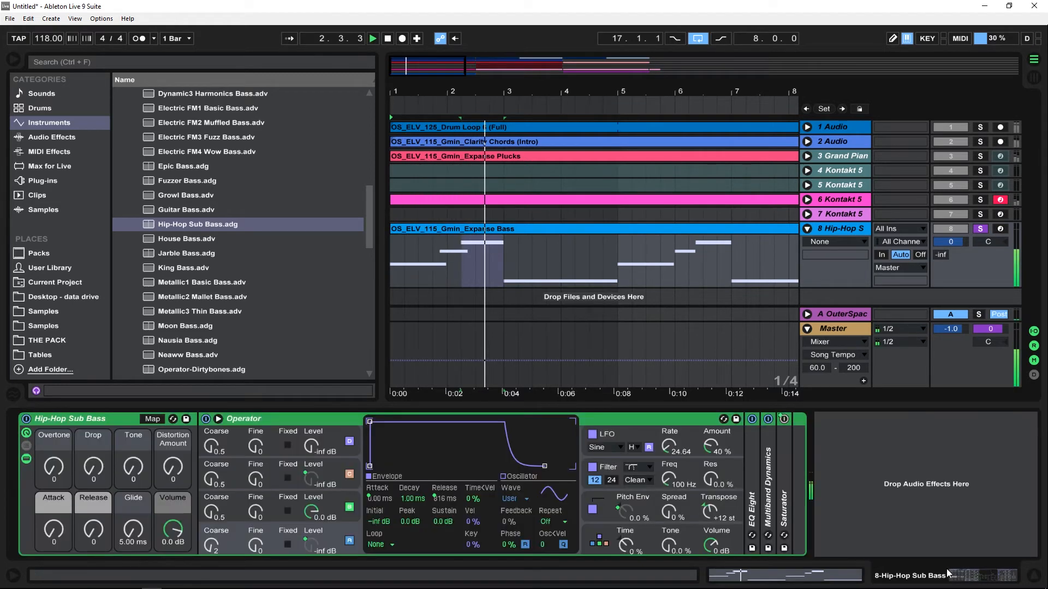
drag(142, 528, 180, 486)
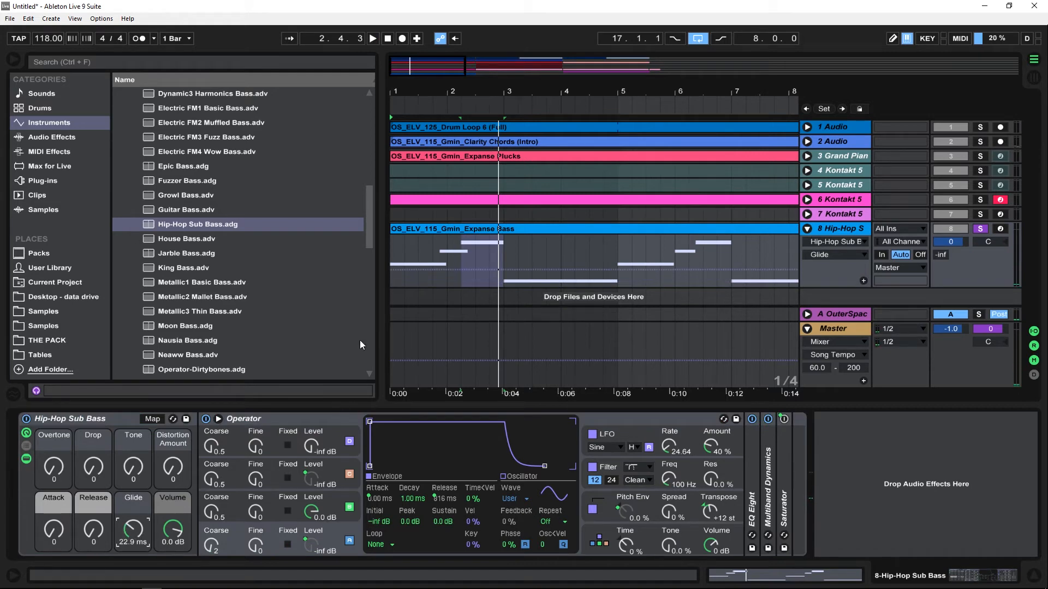
click(403, 118)
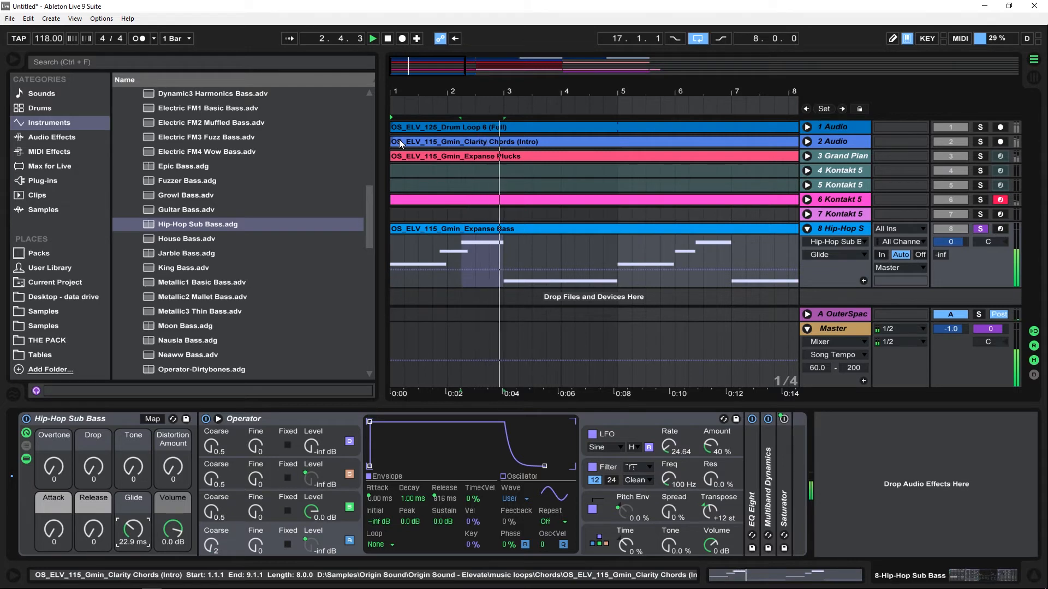
key(space)
- Start the A#1 and C2 notes around bar 6 slightly earlier so they overlap their preceding notes, and listen
double_click(679, 227)
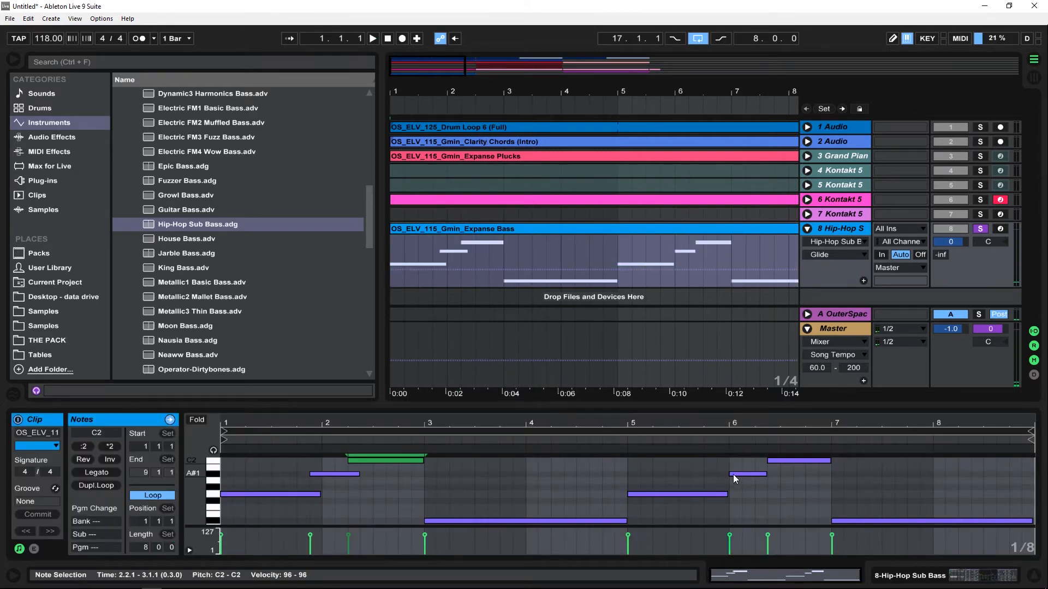
drag(731, 474, 762, 461)
key(space)
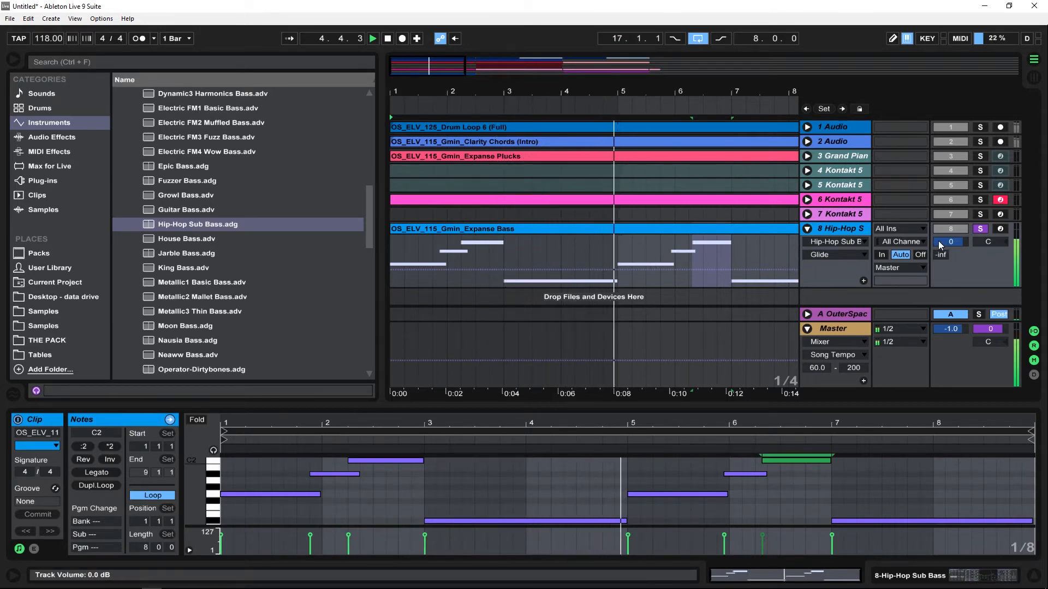
key(space)
- Transpose all notes of the bass clip down one octave and listen to the result
click(538, 480)
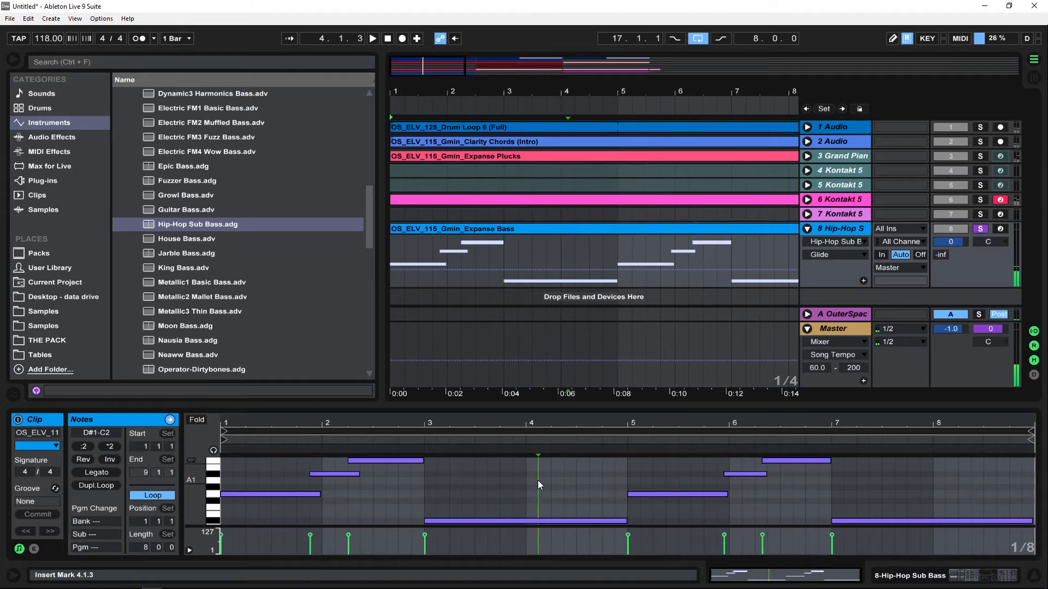
key(ctrl+a)
key(space)
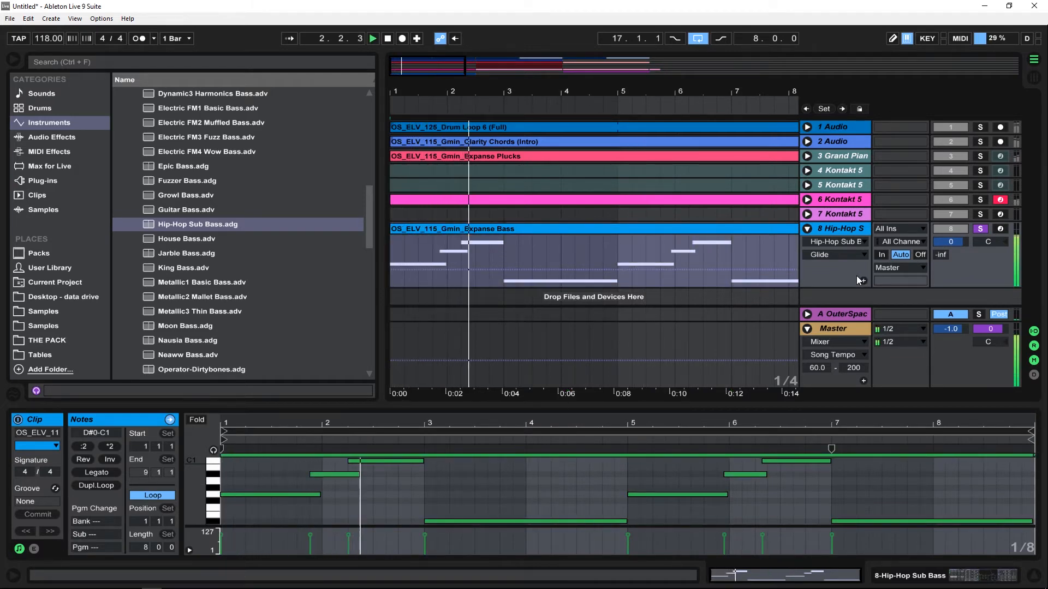
key(space)
- Transpose all notes of the bass clip back up one octave
click(571, 494)
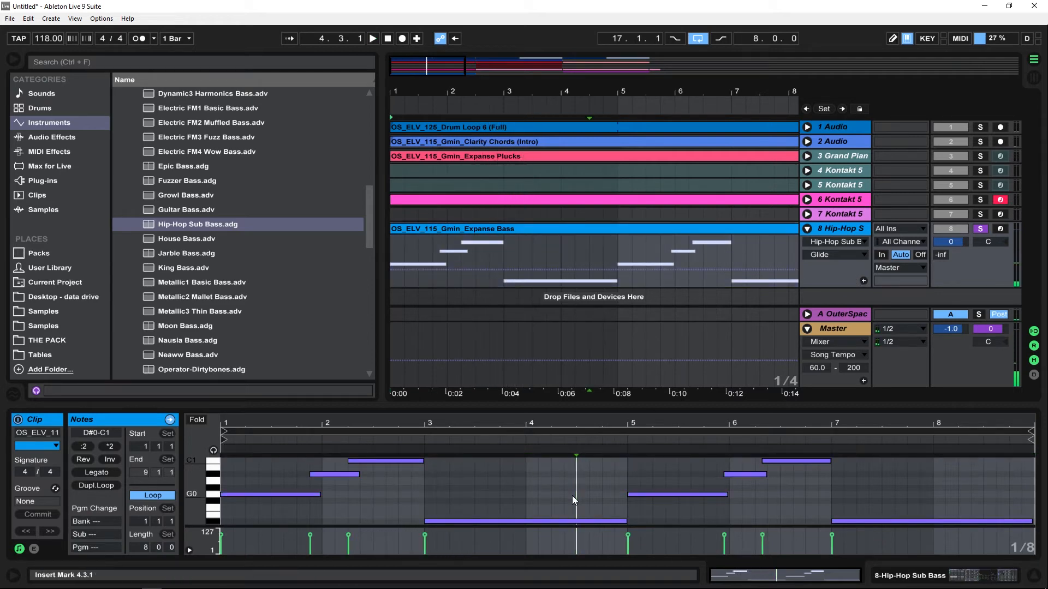
key(ctrl+a)
key(shift+Up)
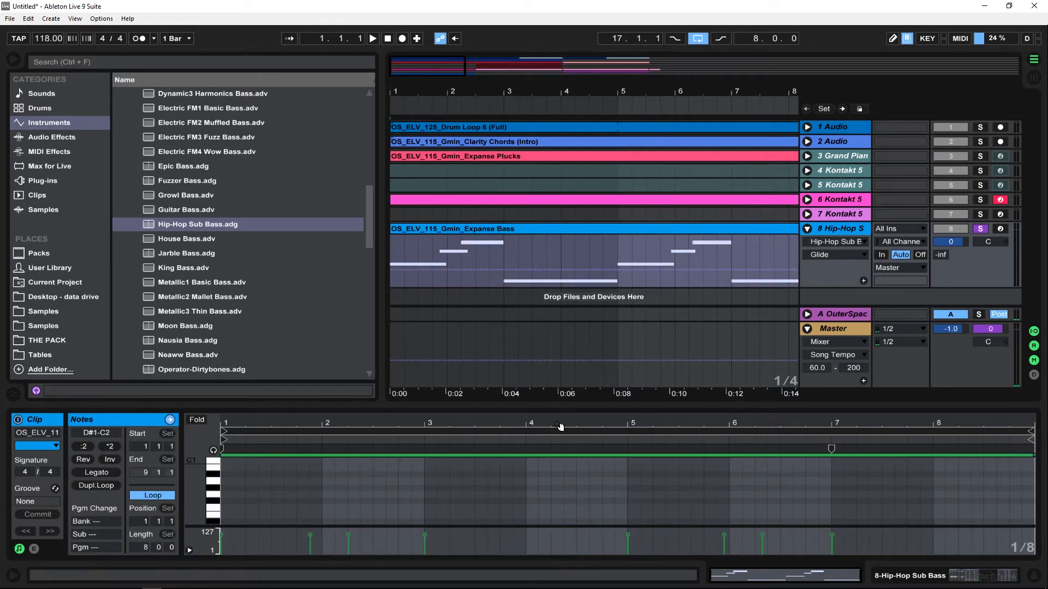
- Turn off solo on the bass track and play the arrangement from the start with all tracks
key(space)
click(980, 229)
key(space)
key(space)
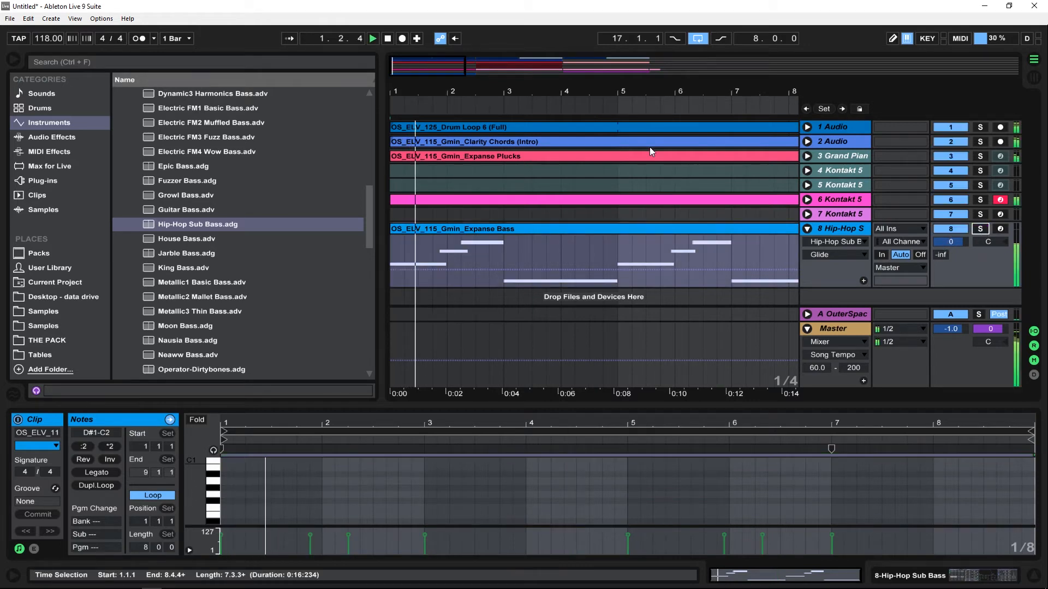
drag(631, 92, 611, 55)
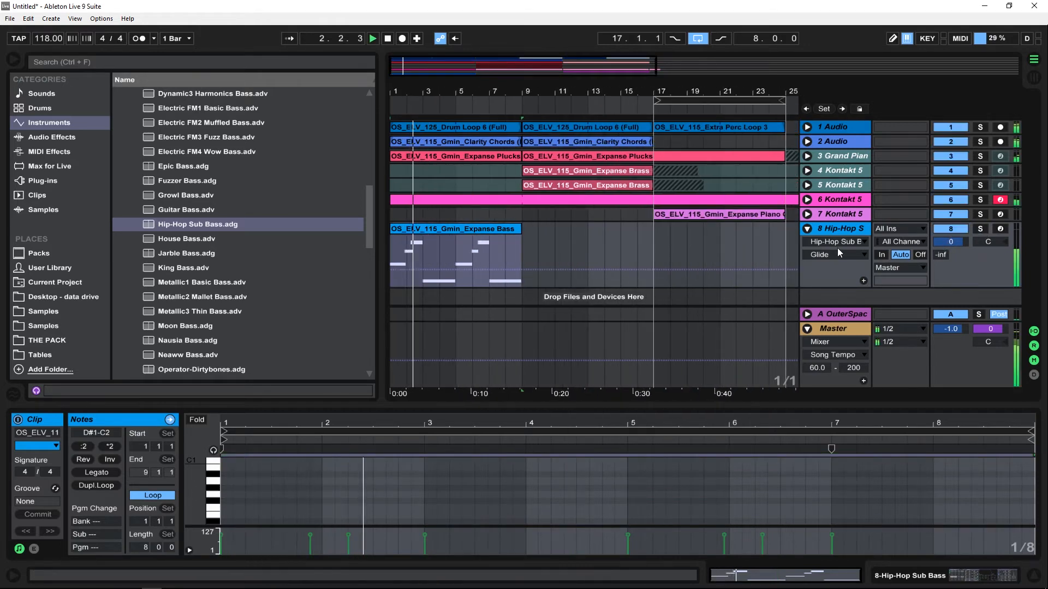
click(429, 229)
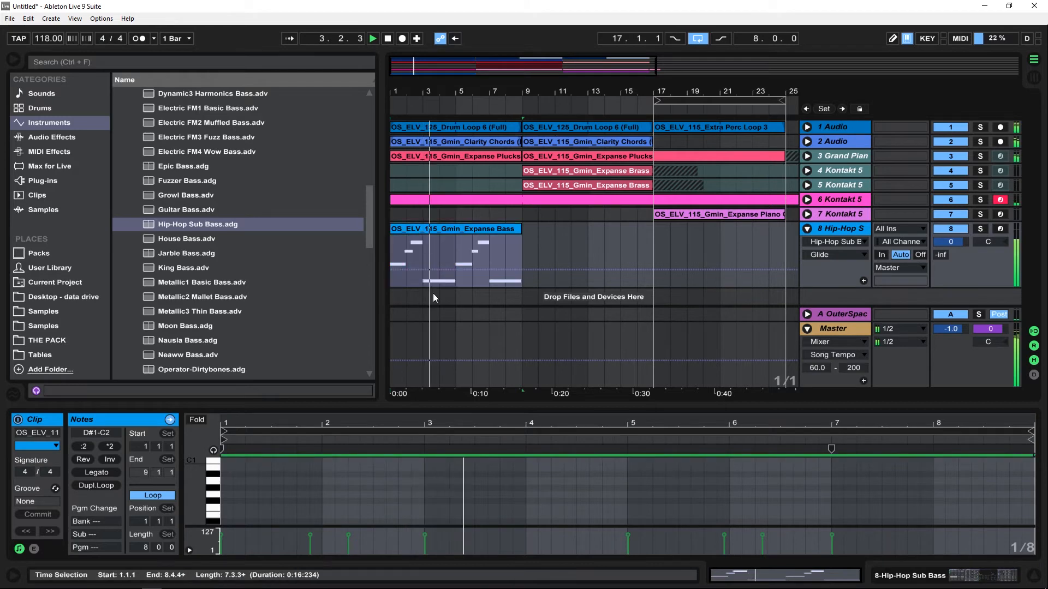
- Move the first A#1 note's start back to bar 2 and extend the G1 note slightly past that point
scroll(373, 480, up, 3)
click(366, 492)
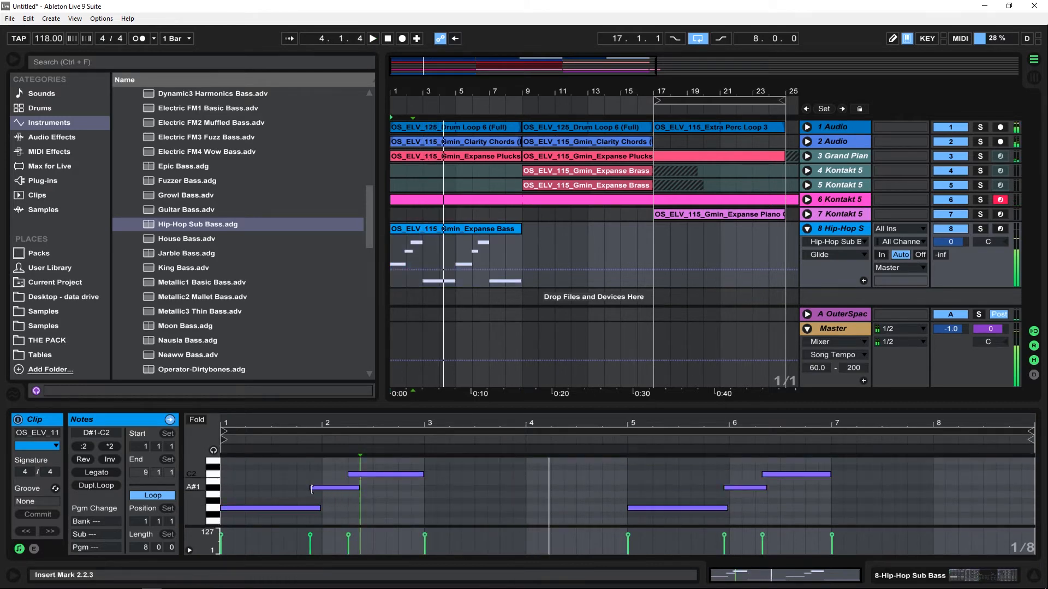
key(space)
drag(312, 489, 325, 506)
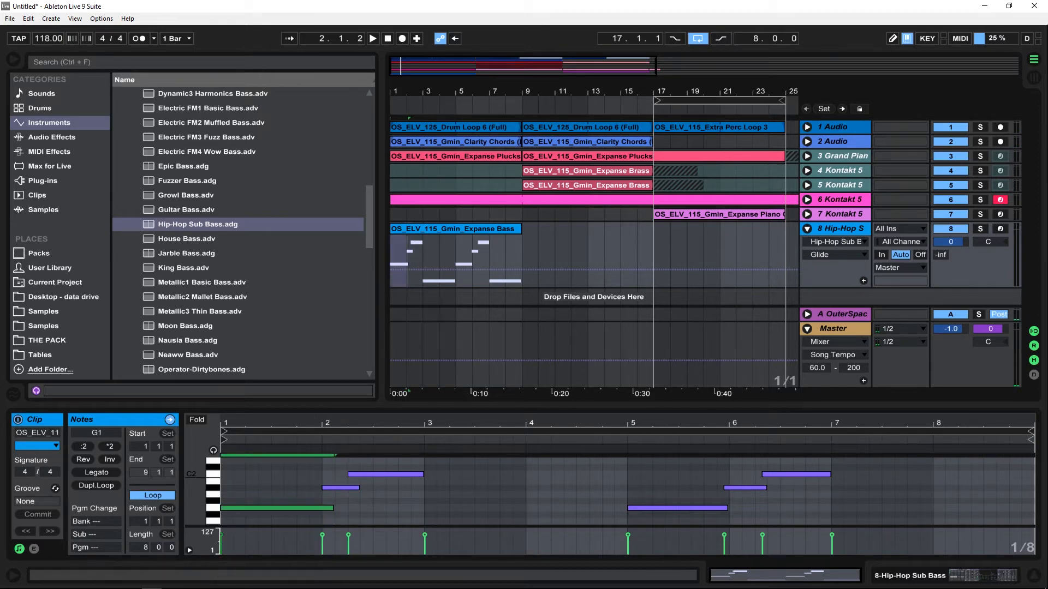
drag(341, 425, 380, 536)
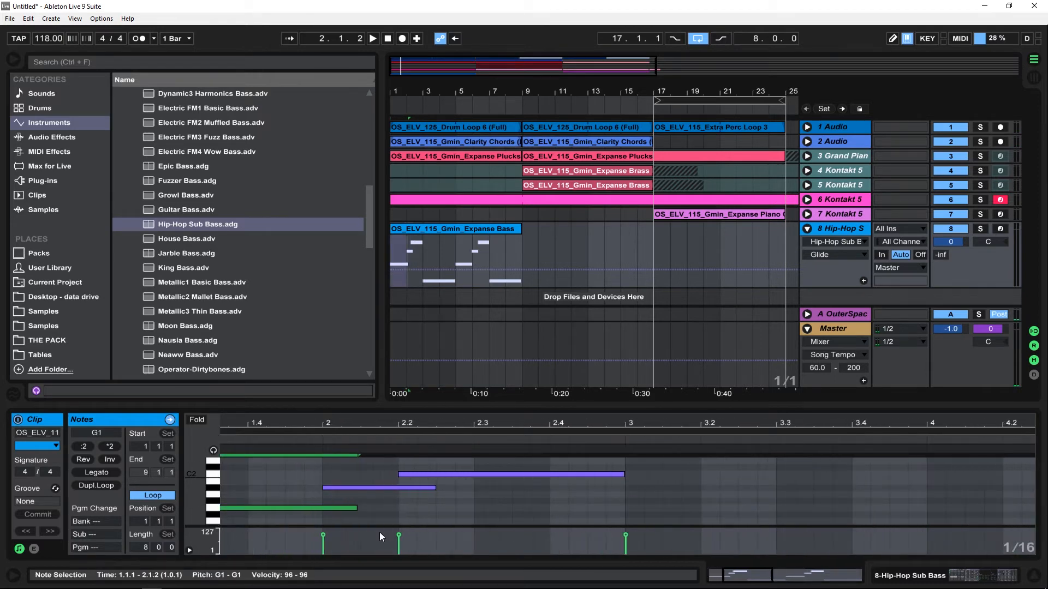
- Start the first C2 note at 2.2.3 and extend the A#1 note slightly past that point while the track plays
click(400, 475)
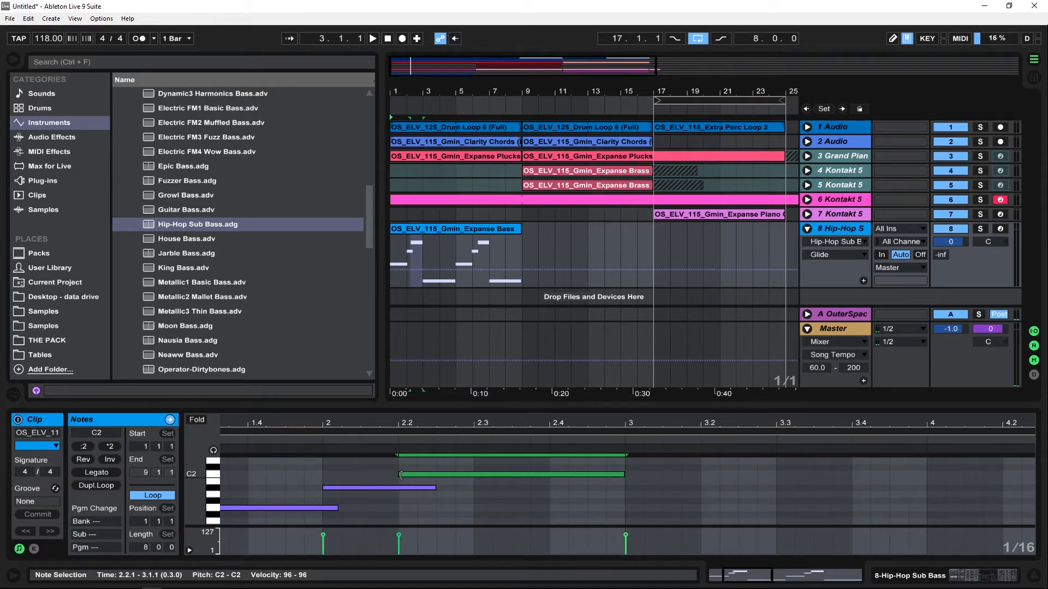
drag(399, 476, 413, 476)
key(space)
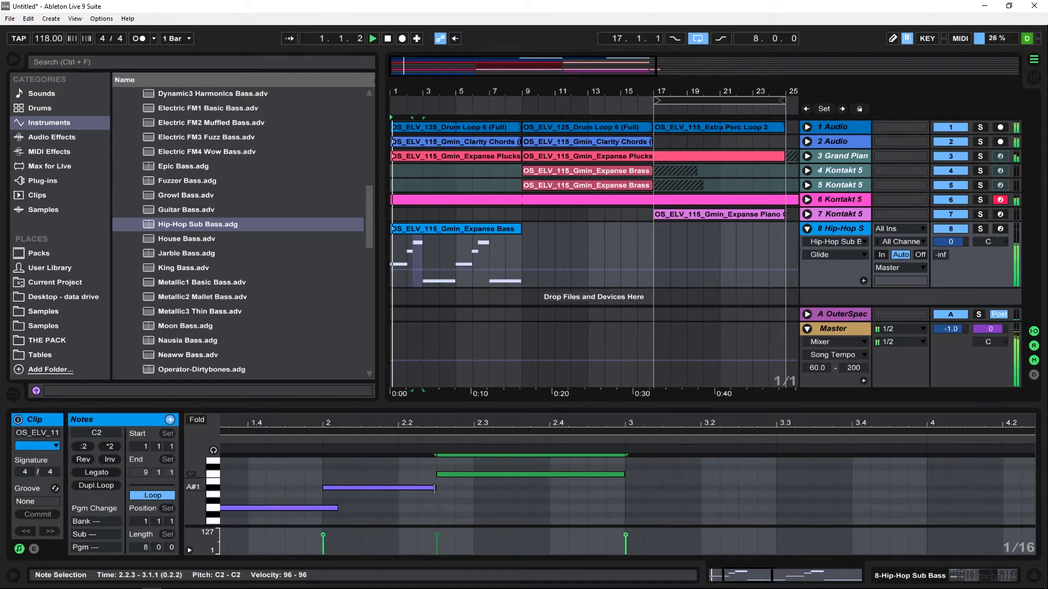
drag(434, 488, 451, 486)
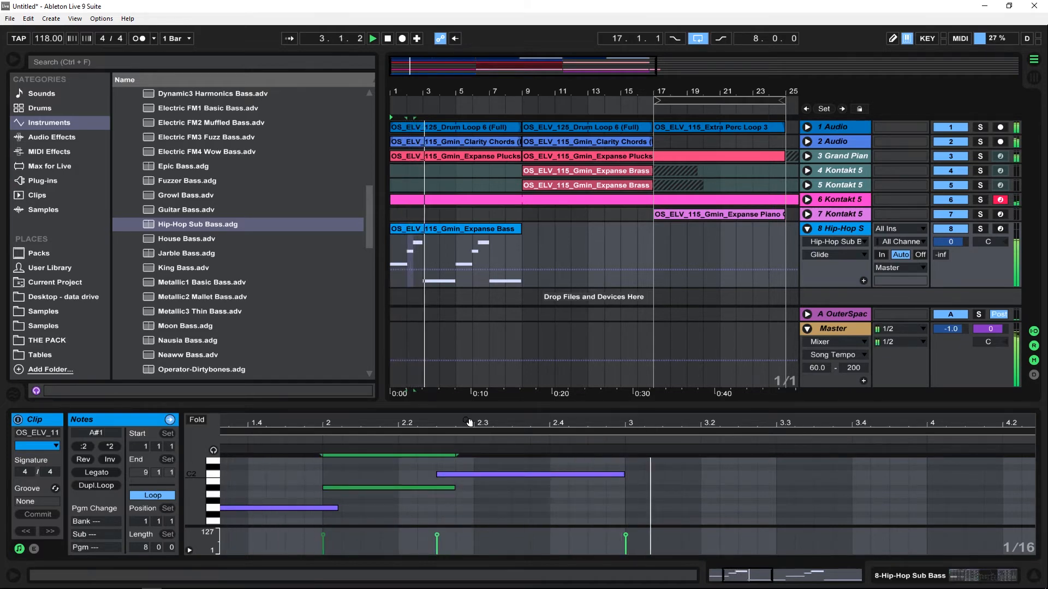
- Replace the G1, A#1 and C2 notes of bars 5–6 with a copy of the edited bar 1–2 phrase starting at 5.1.1, and play the clip
drag(468, 423, 379, 421)
key(space)
drag(885, 520, 616, 453)
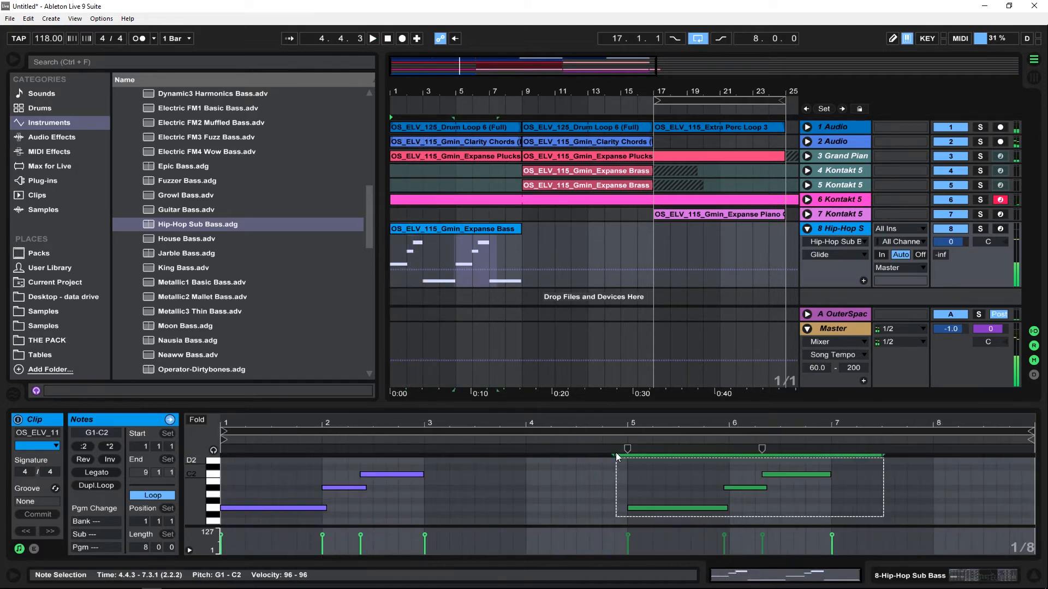
key(Delete)
drag(425, 515, 232, 455)
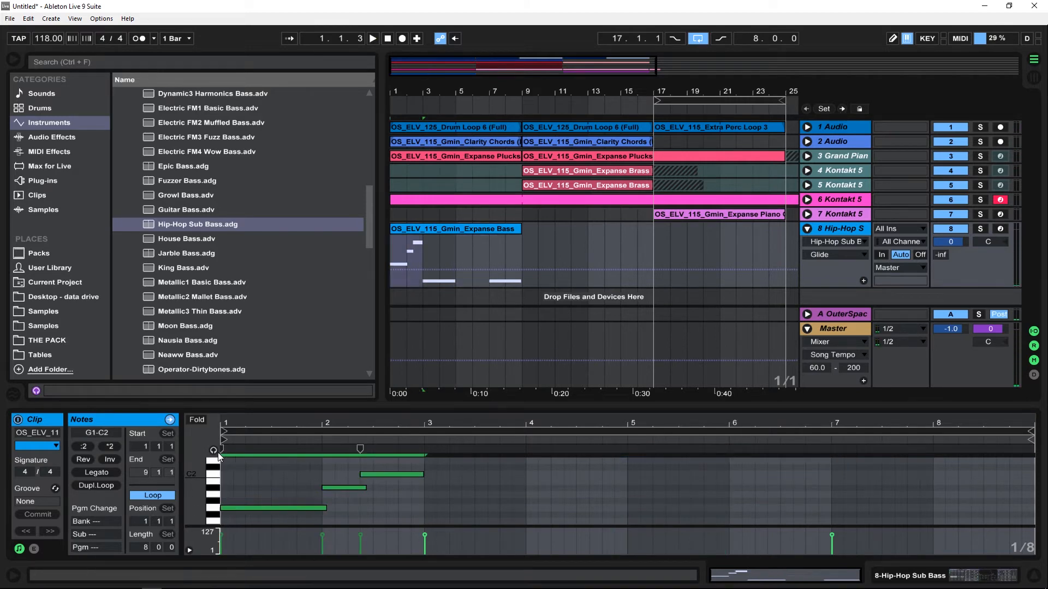
drag(270, 505, 676, 502)
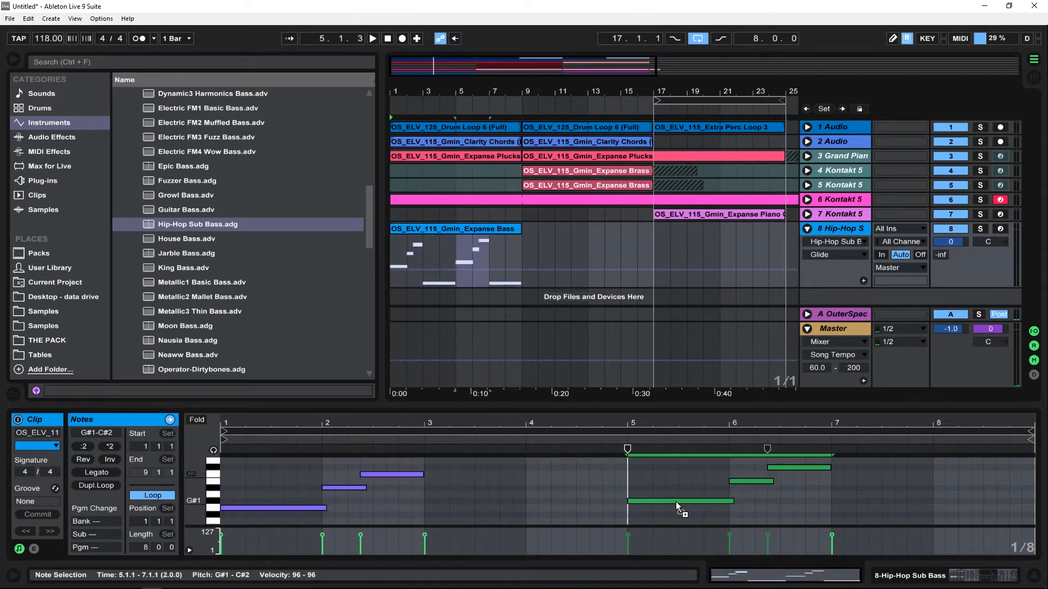
key(space)
scroll(683, 507, down, 3)
scroll(683, 506, up, 3)
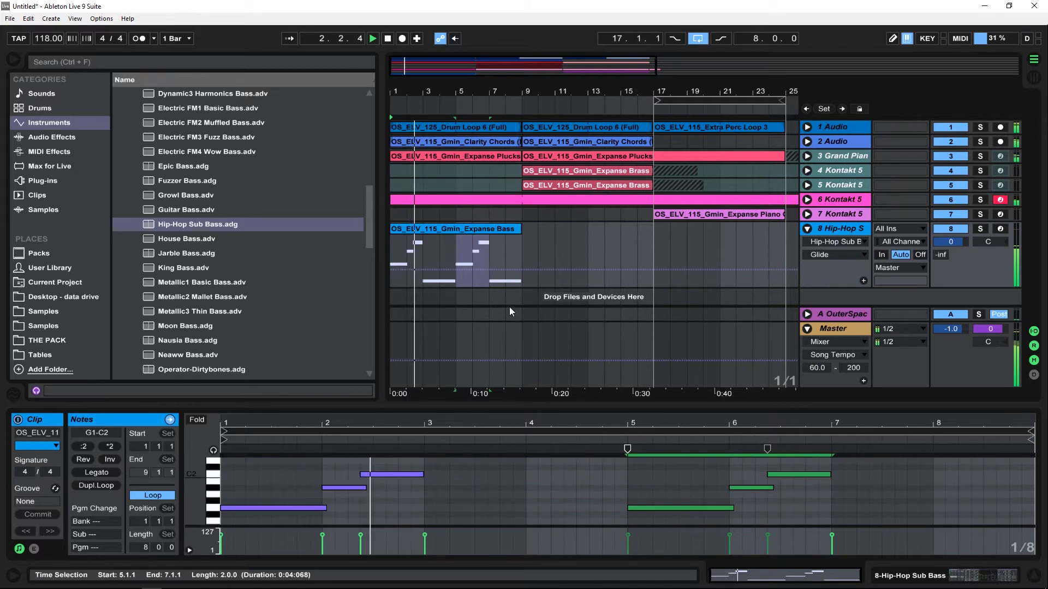
- Trim the ends of the first G1 and A#1 notes slightly to shorten their overlaps with the following notes, and listen
drag(306, 423, 305, 482)
click(438, 513)
drag(379, 508, 371, 508)
key(space)
drag(516, 488, 510, 488)
key(space)
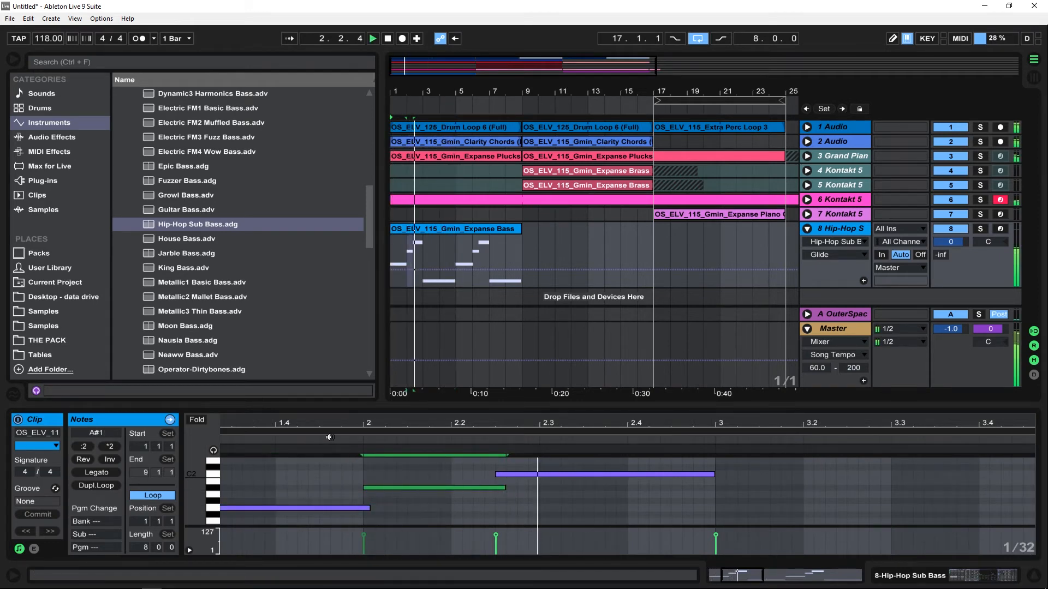
- Replace the notes of bars 5–6 with a duplicate of the trimmed bar 1–2 phrase starting at 5.1.1
drag(329, 438, 329, 420)
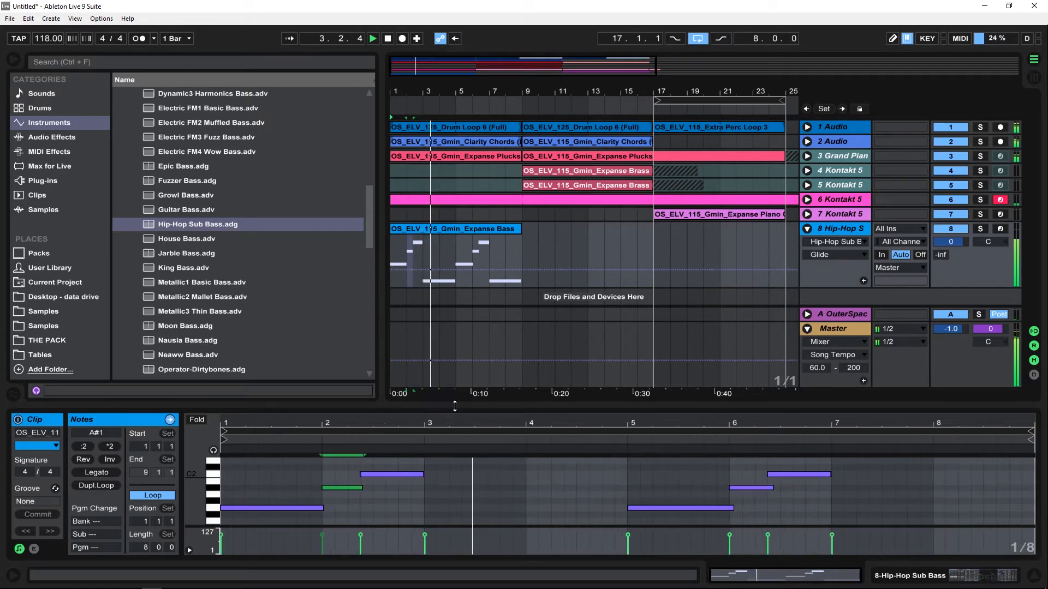
drag(819, 515, 553, 448)
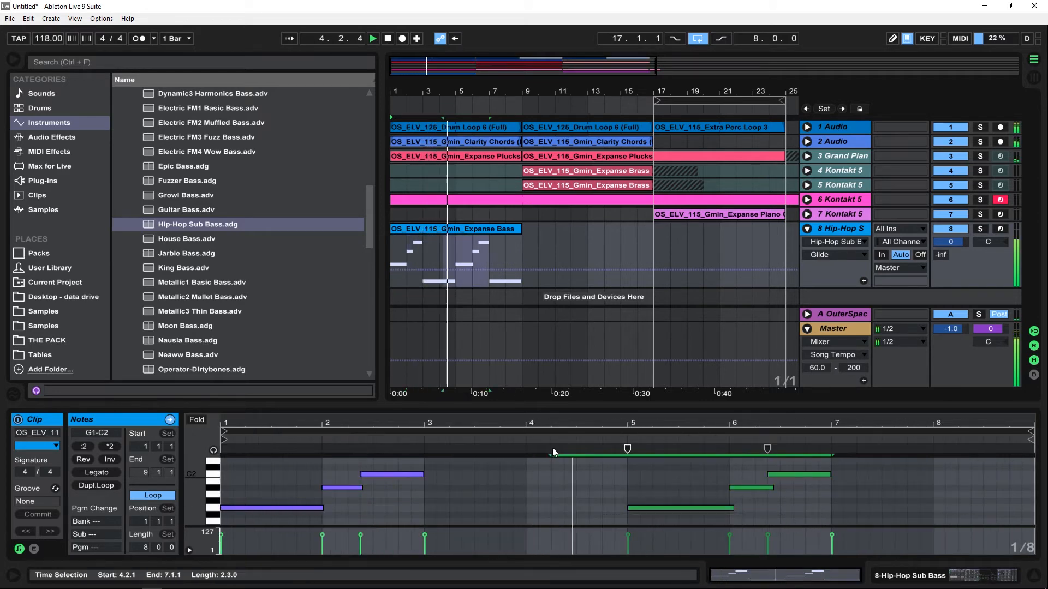
key(Delete)
key(ctrl+a)
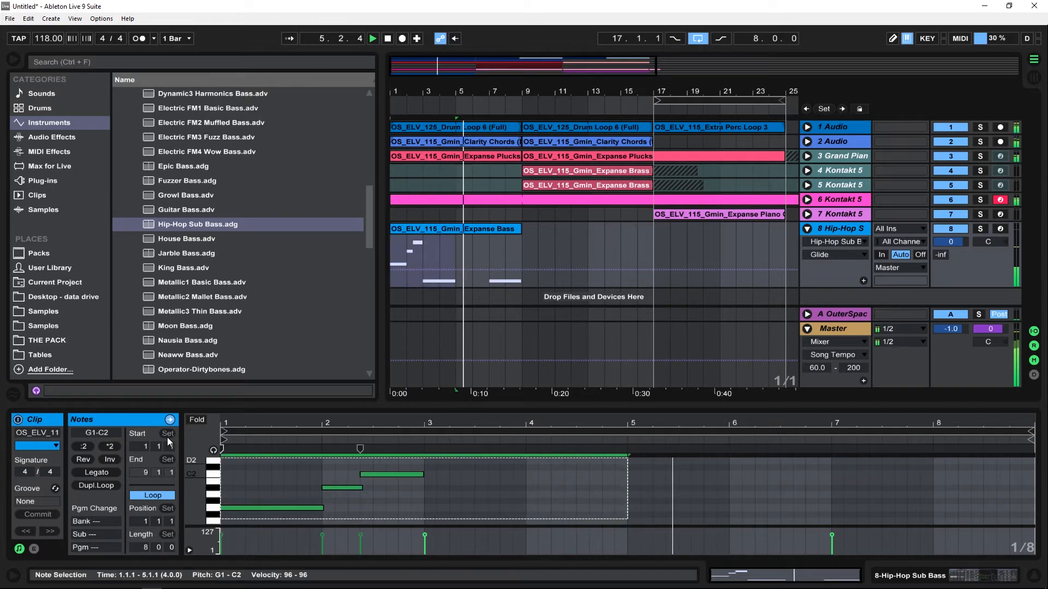
key(ctrl+d)
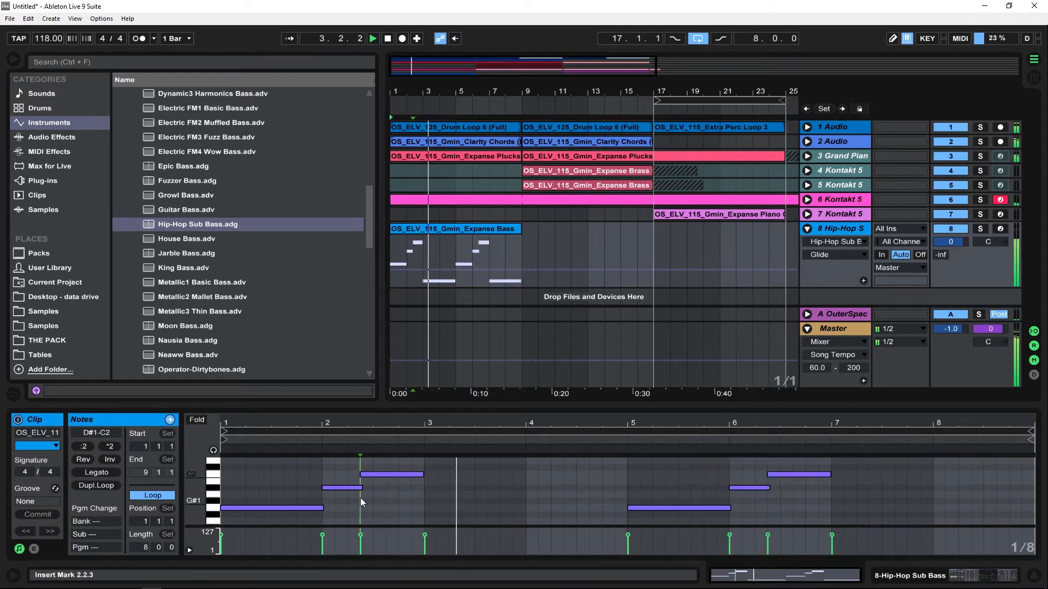
- Trim the two G1 notes to end at 2.1.1 and 6.1.1, and listen to the bass both soloed and in the mix
click(320, 508)
key(space)
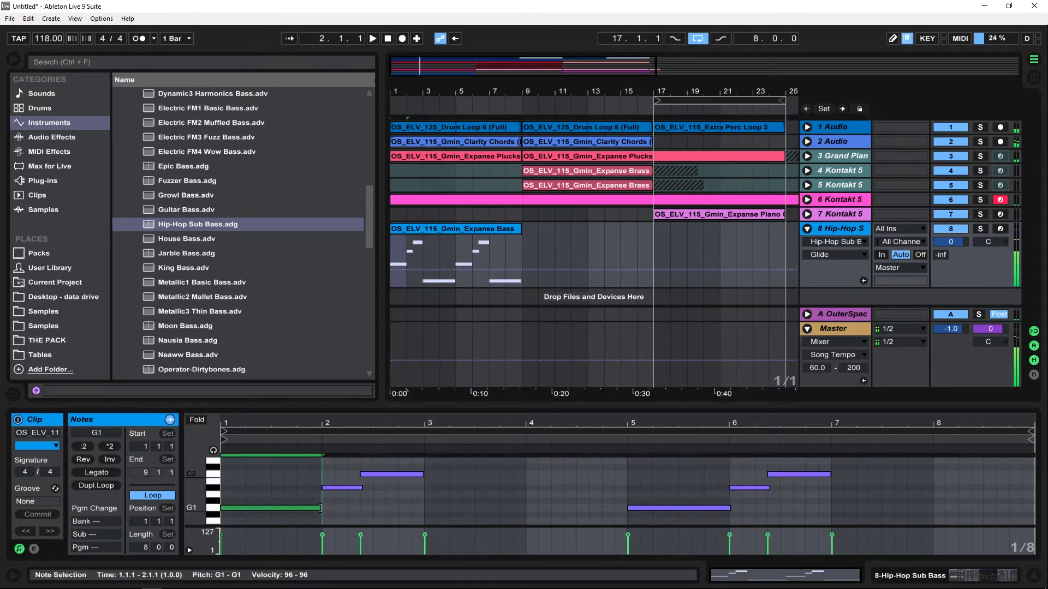
click(725, 508)
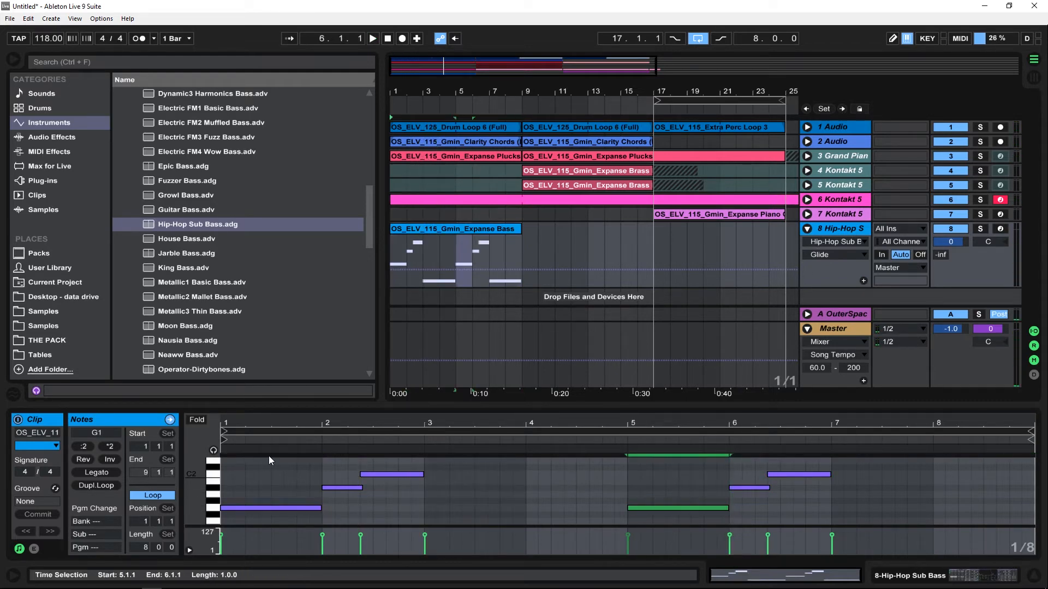
key(space)
click(980, 229)
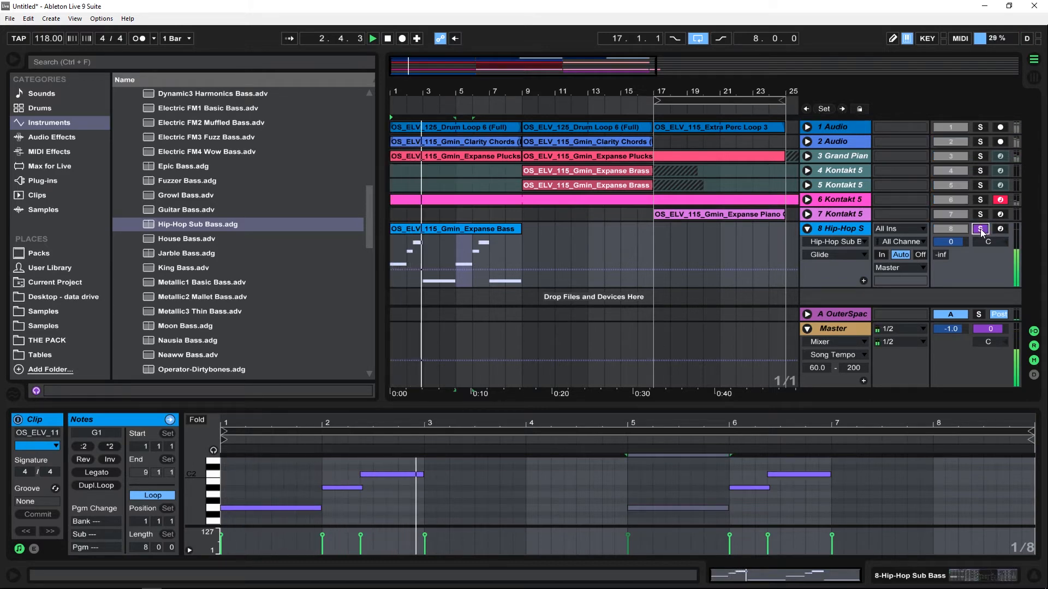
click(980, 229)
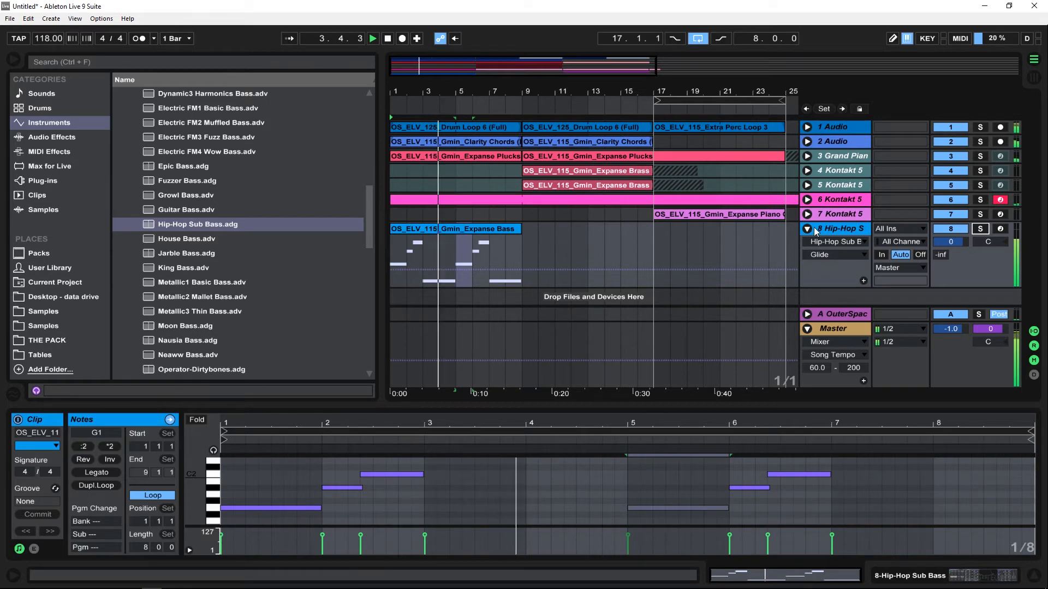
- Extend the Expanse Bass clip to bar 17 and lower the Hip-Hop Sub Bass track's volume to about -5 dB
drag(521, 230, 653, 234)
drag(551, 91, 550, 96)
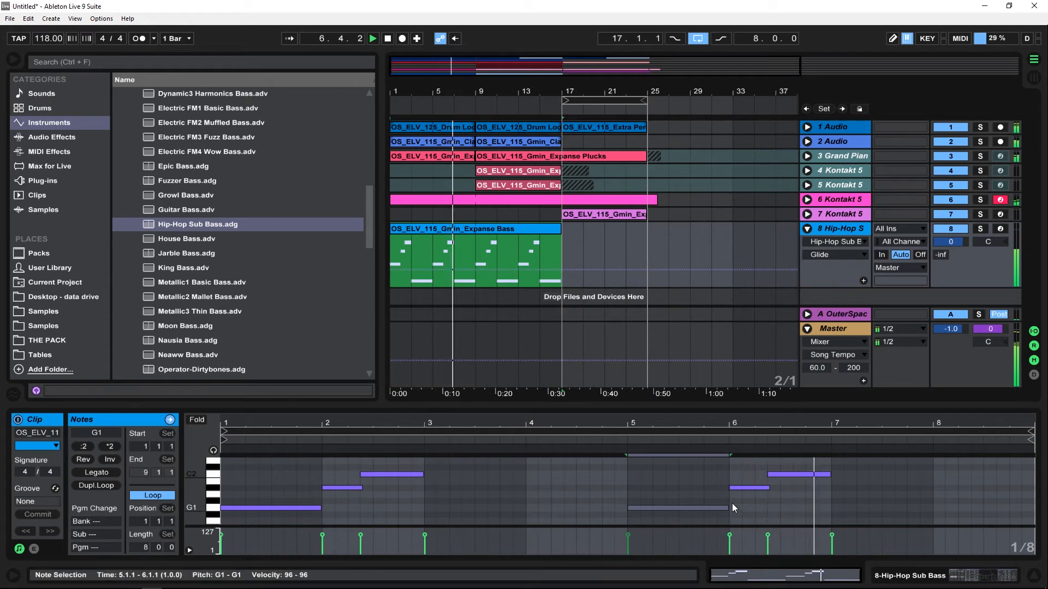
drag(952, 242, 952, 254)
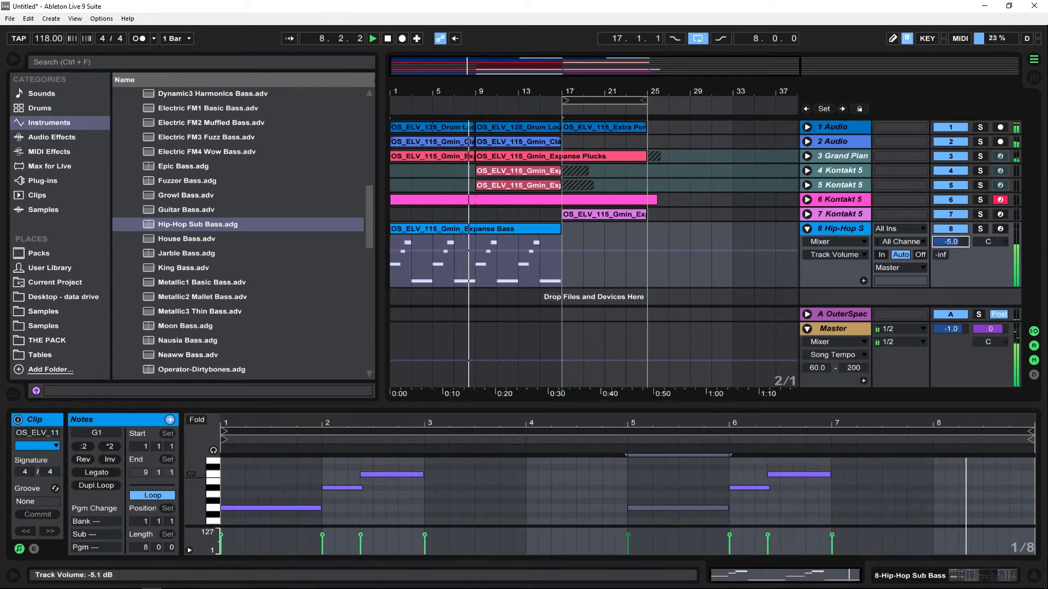
click(807, 229)
key(minus)
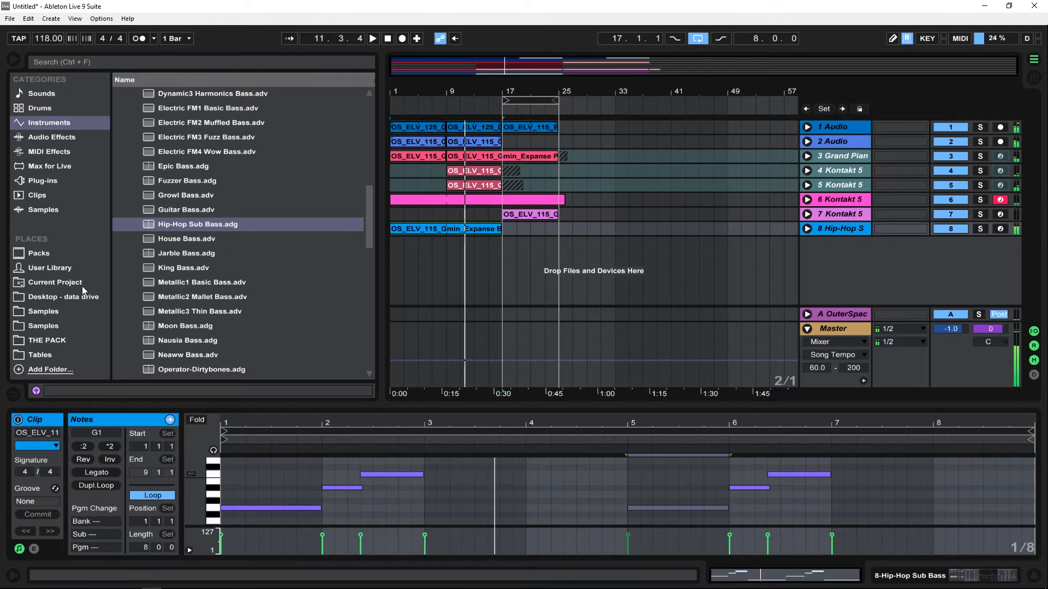
- Place OS_ELV_115_Gmin_Eastern Vibez Sub.mid at bar 1 of the Hip-Hop Sub Bass track and play it
click(29, 316)
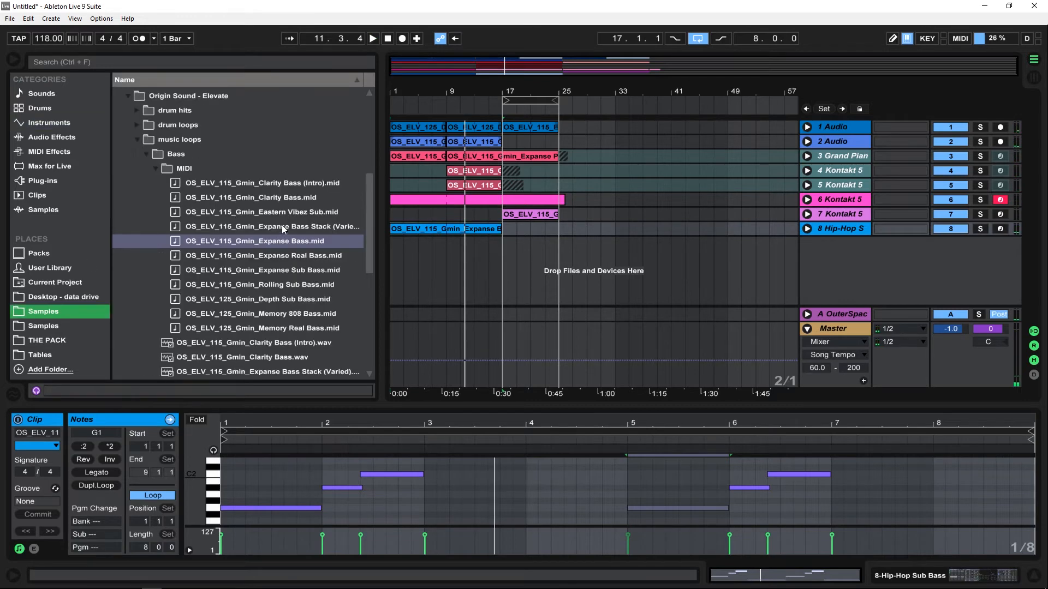
drag(254, 211, 396, 229)
key(space)
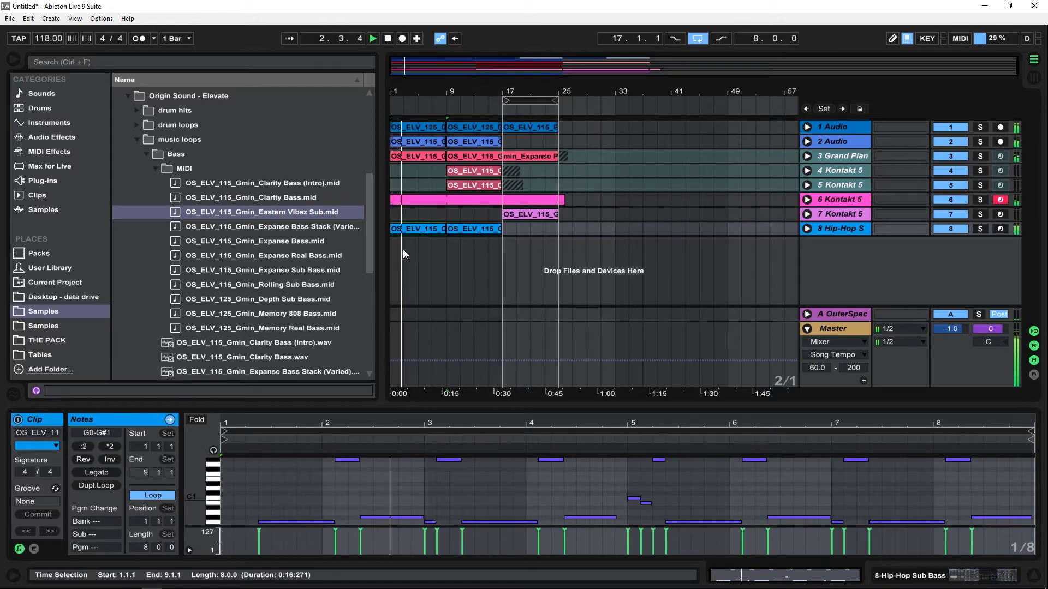
- Place OS_ELV_115_Gmin_Clarity Bass.mid at bar 1 of the Hip-Hop Sub Bass track and listen to the track soloed
drag(274, 198, 399, 230)
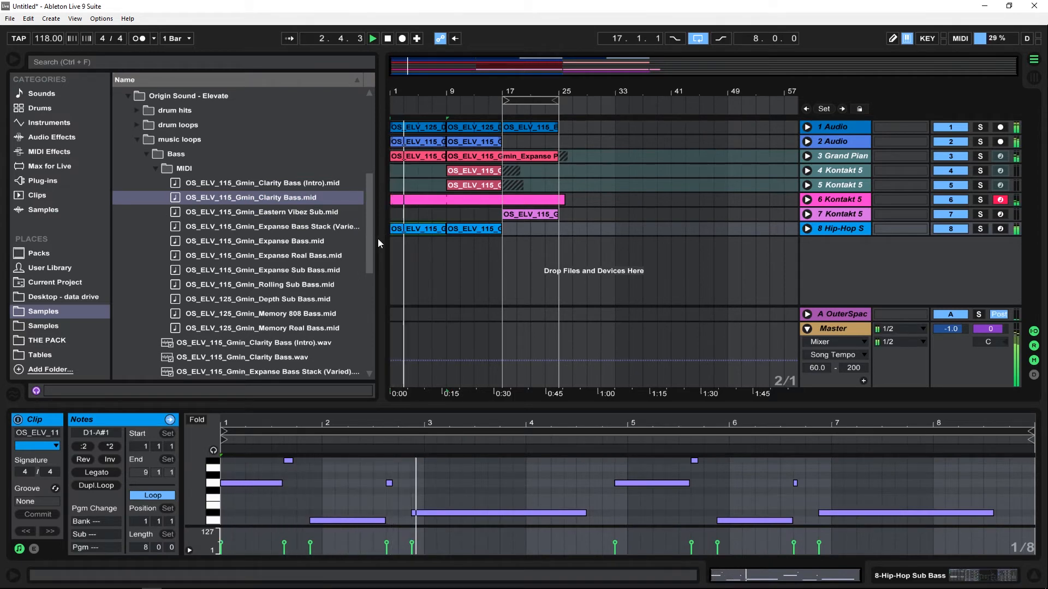
click(980, 228)
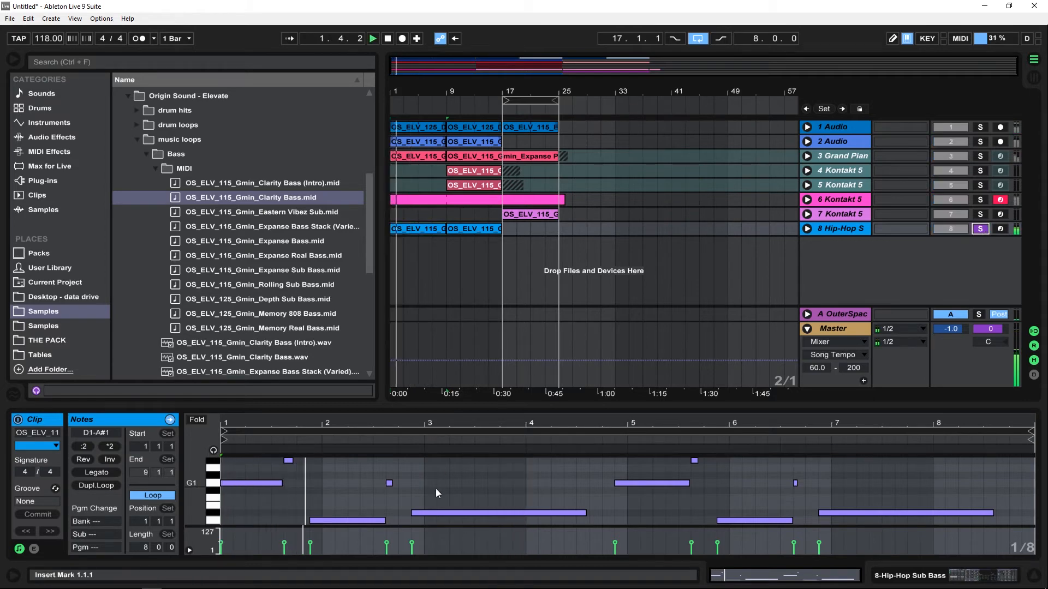
- Raise the velocity of all Clarity Bass notes to 98, set the track volume to -1.6 dB, and unsolo the track
key(ctrl+a)
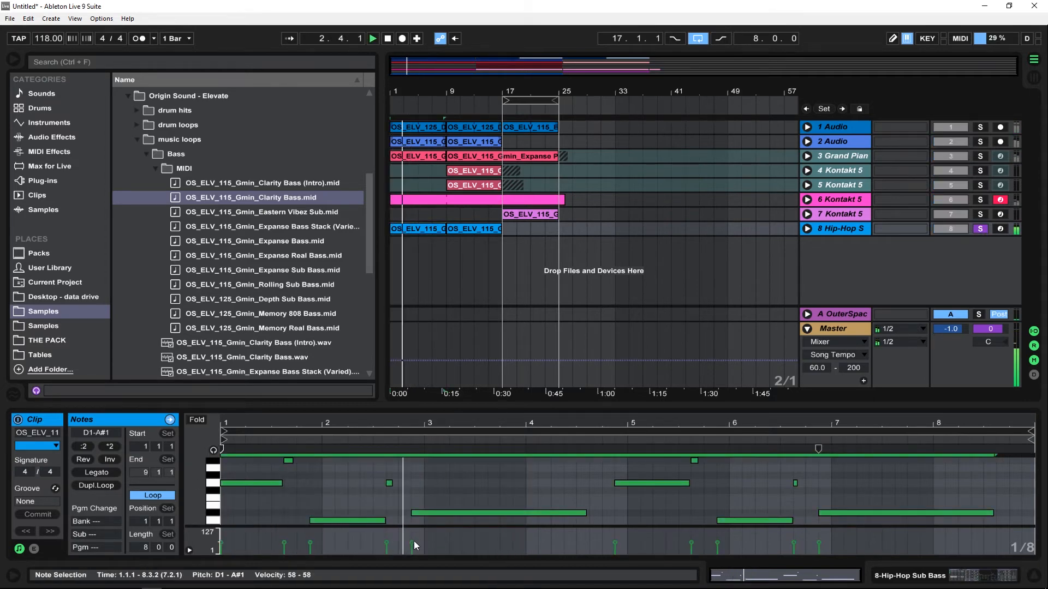
click(413, 541)
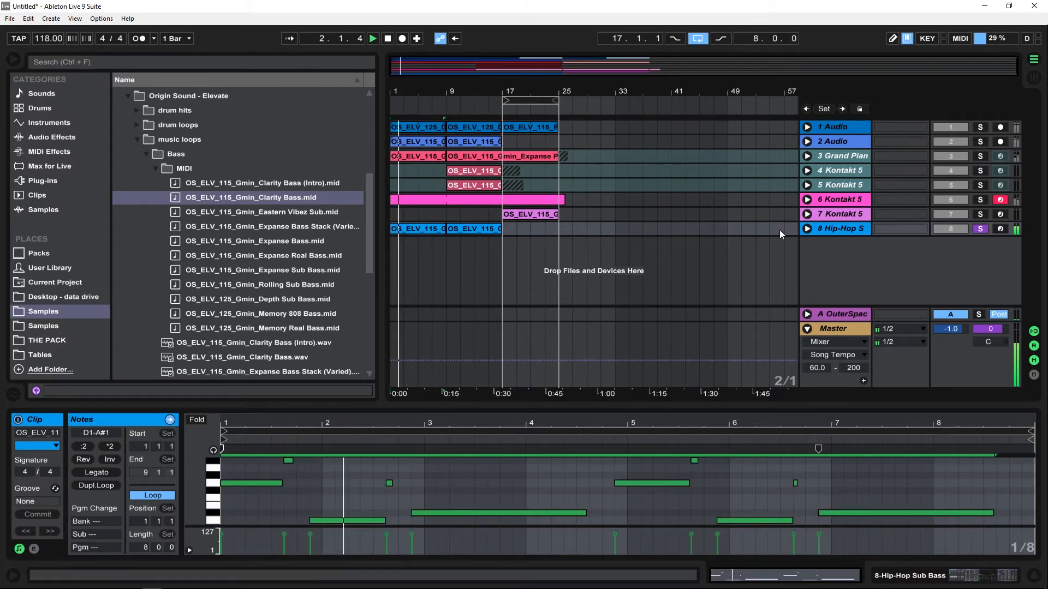
click(807, 228)
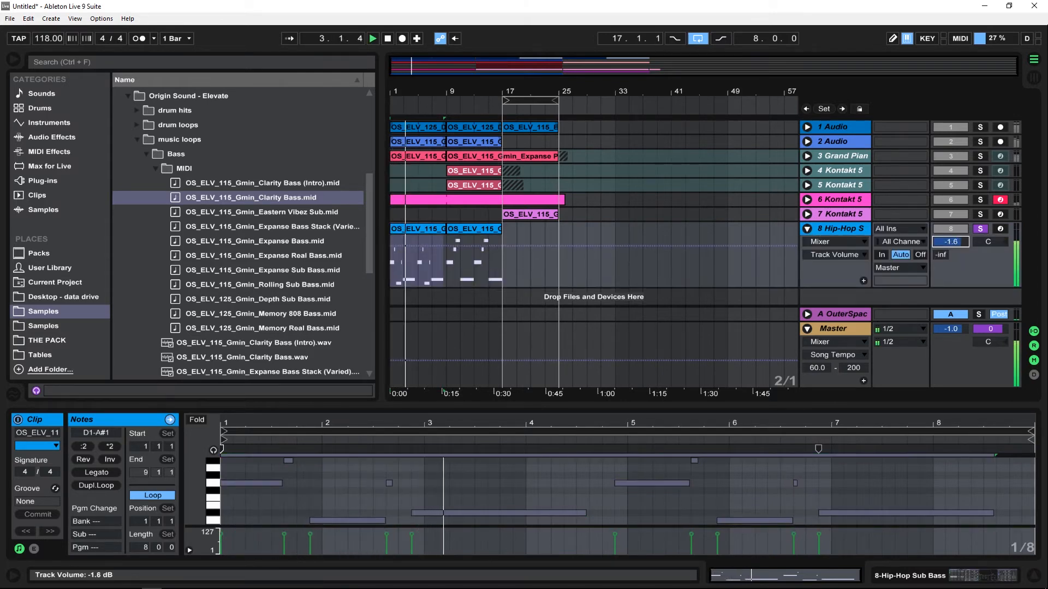
click(980, 228)
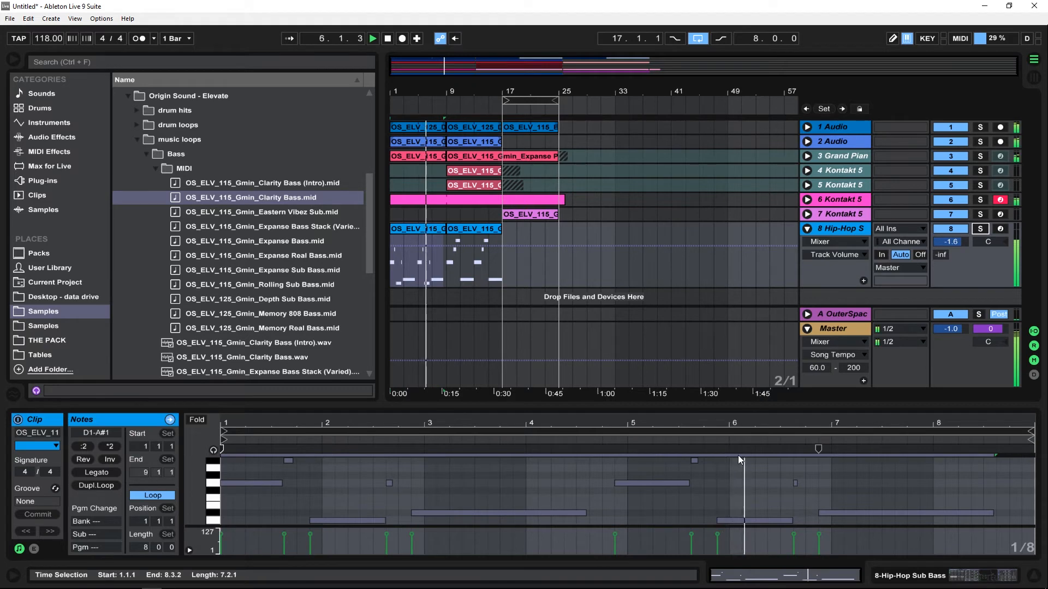
- Delete the short G1 and A#1 notes in bars 1–2 and 5–6, and extend the Clarity Bass clip to bar 17
scroll(773, 486, up, 3)
scroll(773, 487, down, 2)
drag(411, 506, 287, 457)
key(Delete)
drag(823, 505, 690, 461)
key(Delete)
scroll(819, 481, down, 3)
scroll(818, 481, up, 3)
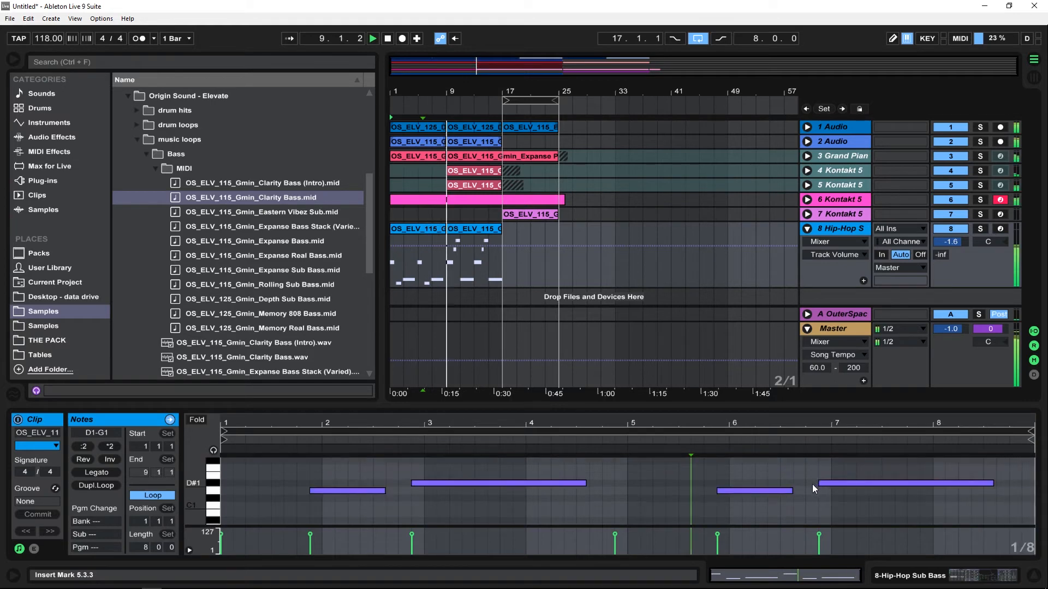
scroll(812, 484, up, 2)
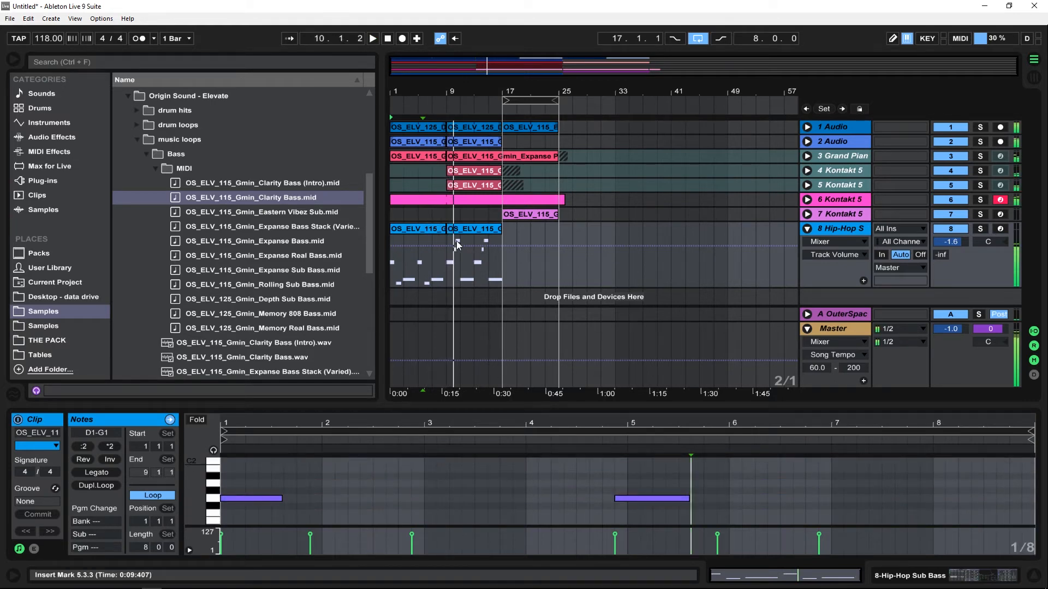
drag(441, 229, 498, 229)
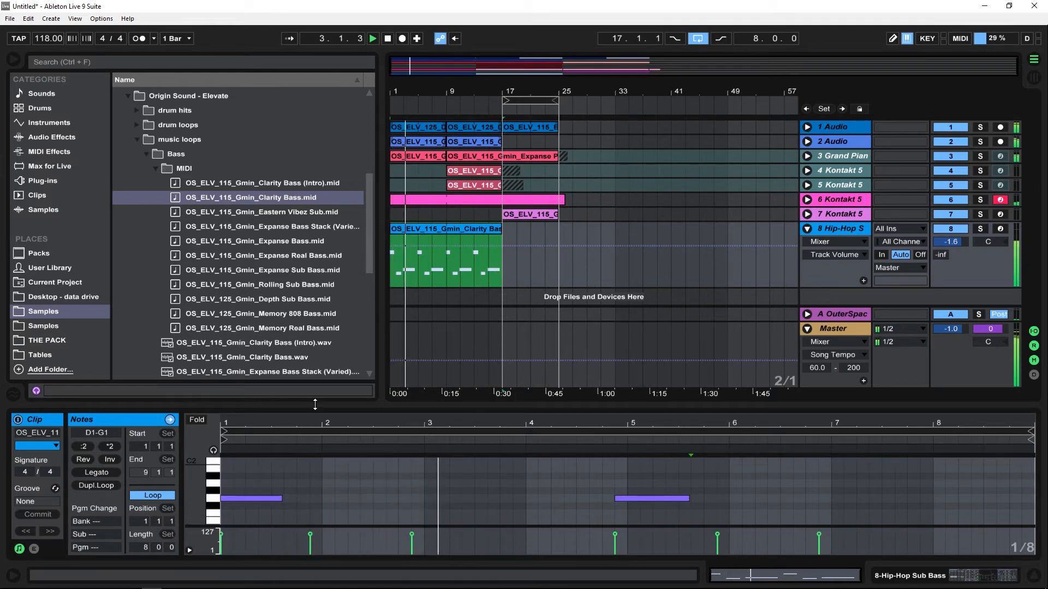
- Lengthen the first G1 note almost to the start of the following D1 note, and try the D1 note at 2.1.1
drag(315, 404, 315, 307)
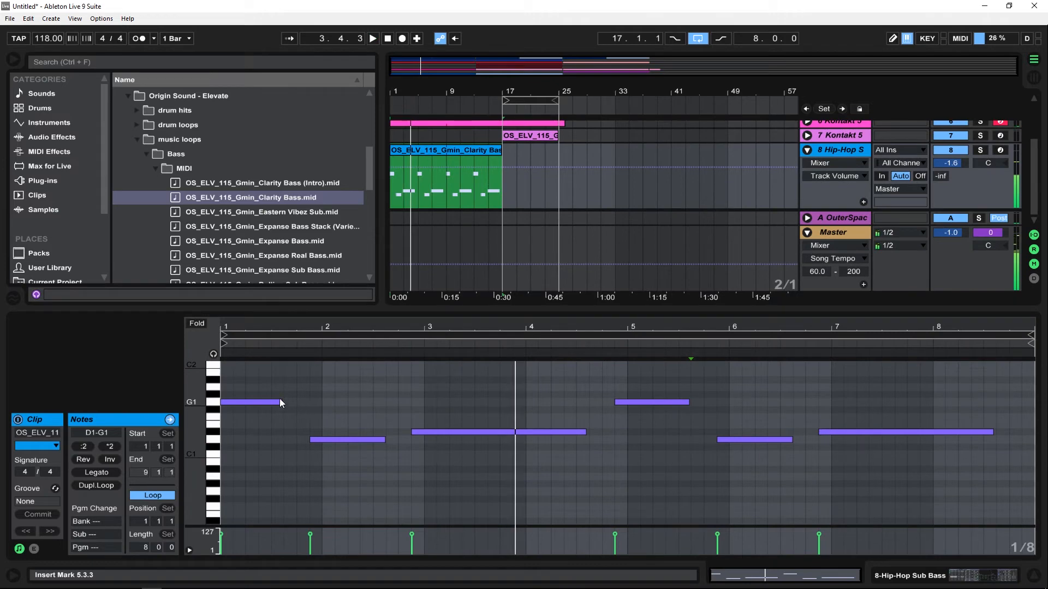
drag(279, 403, 307, 402)
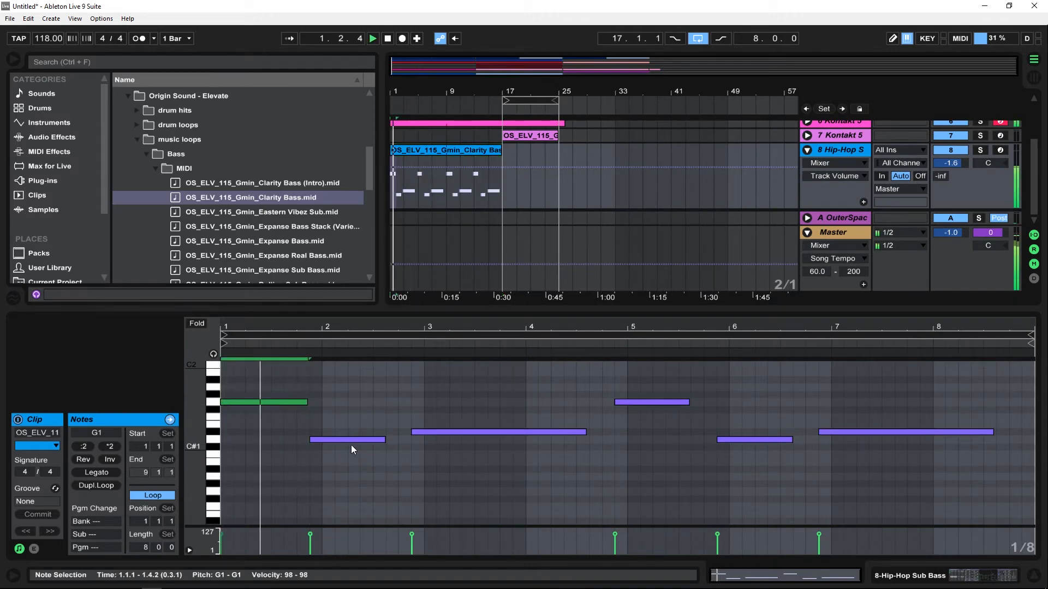
drag(351, 441, 359, 440)
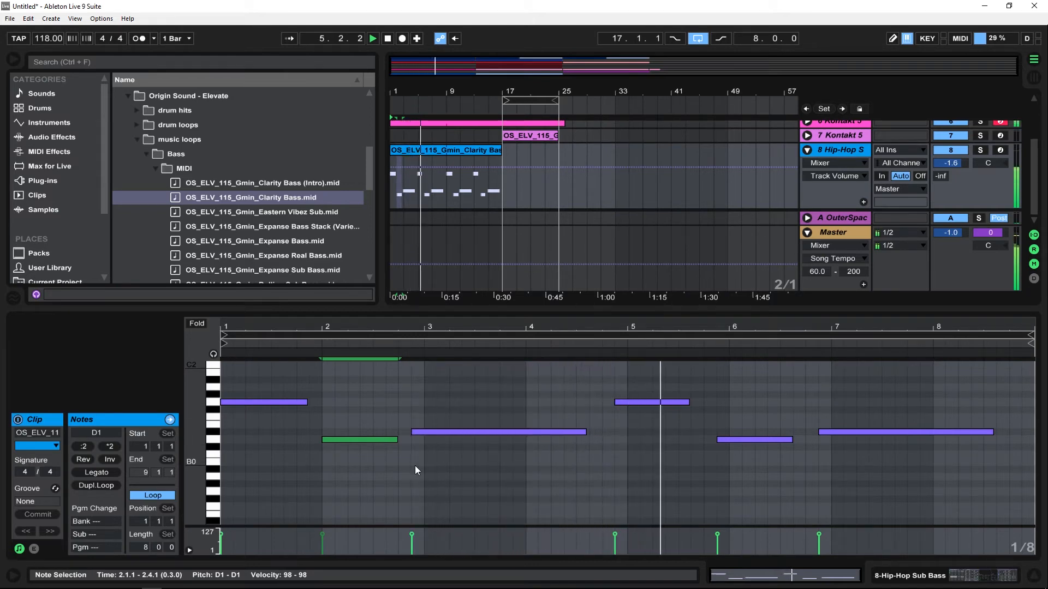
key(Left)
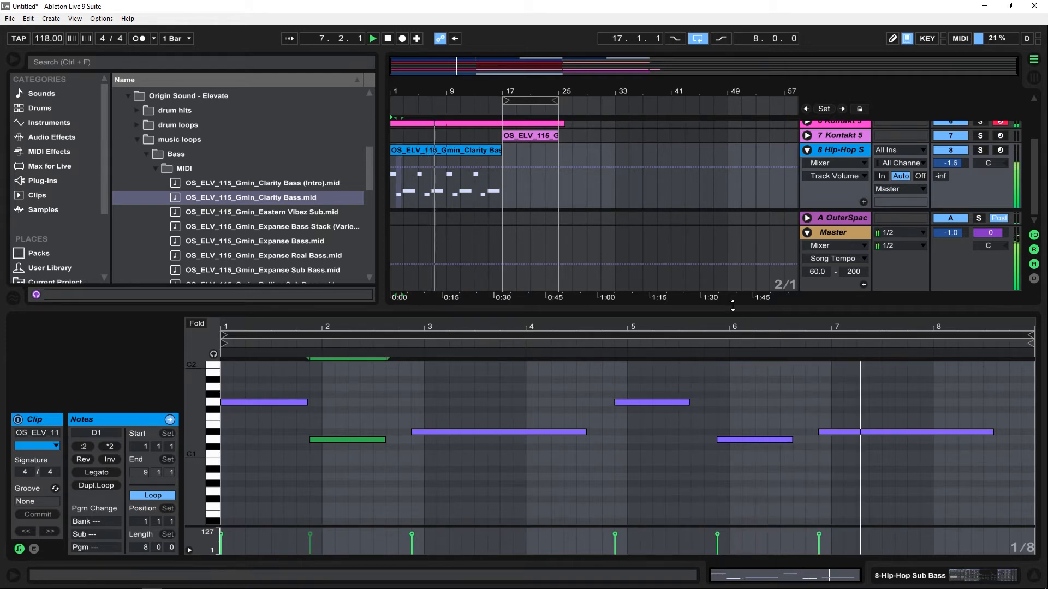
drag(733, 308, 733, 405)
- Load the Serum_x64 plug-in onto track 8 in place of the Hip-Hop Sub Bass instrument
click(43, 180)
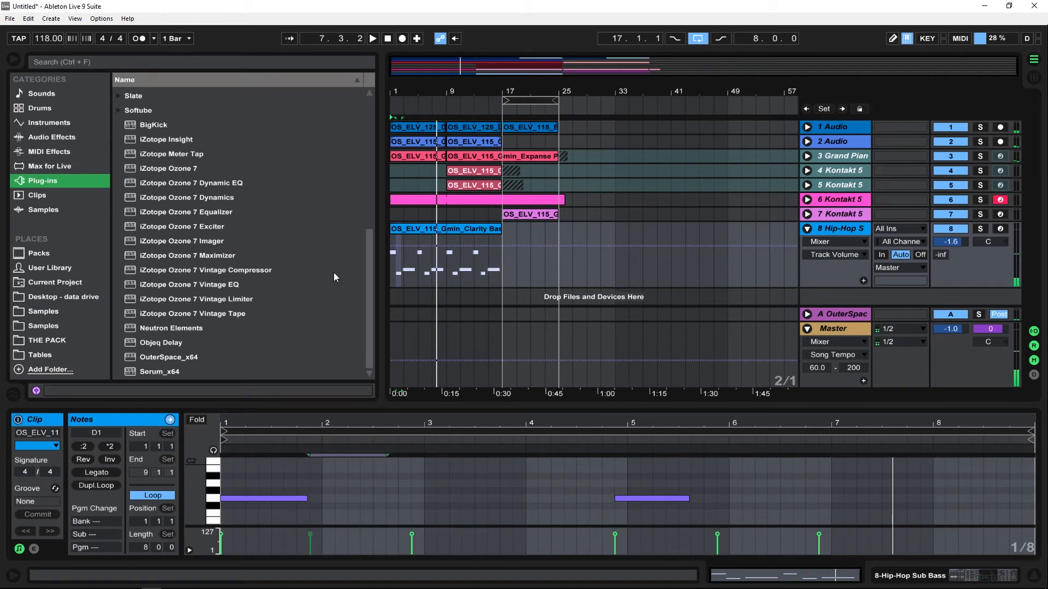
drag(171, 372, 438, 279)
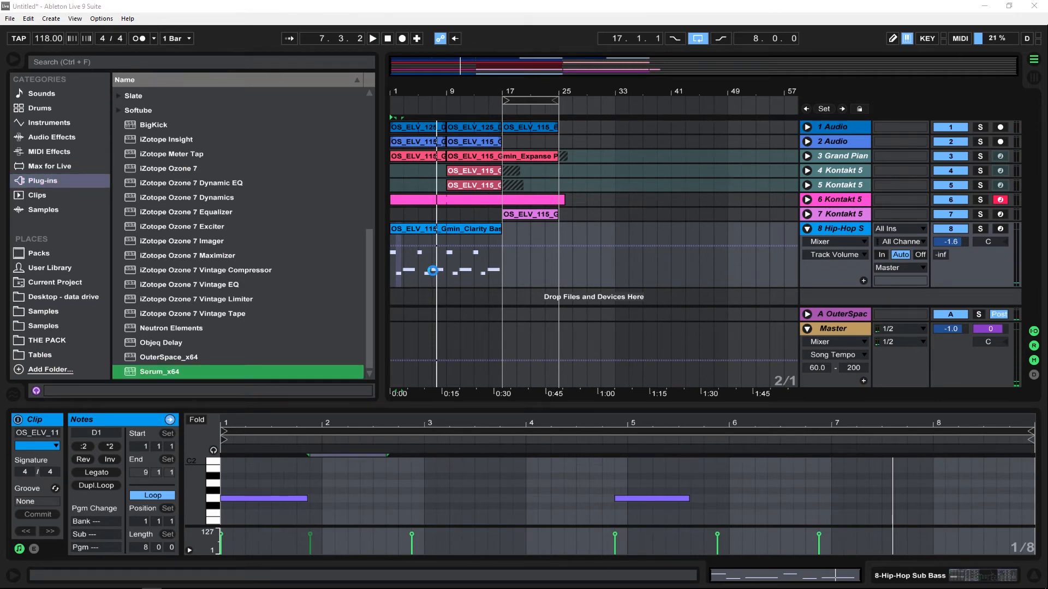
drag(432, 271, 433, 270)
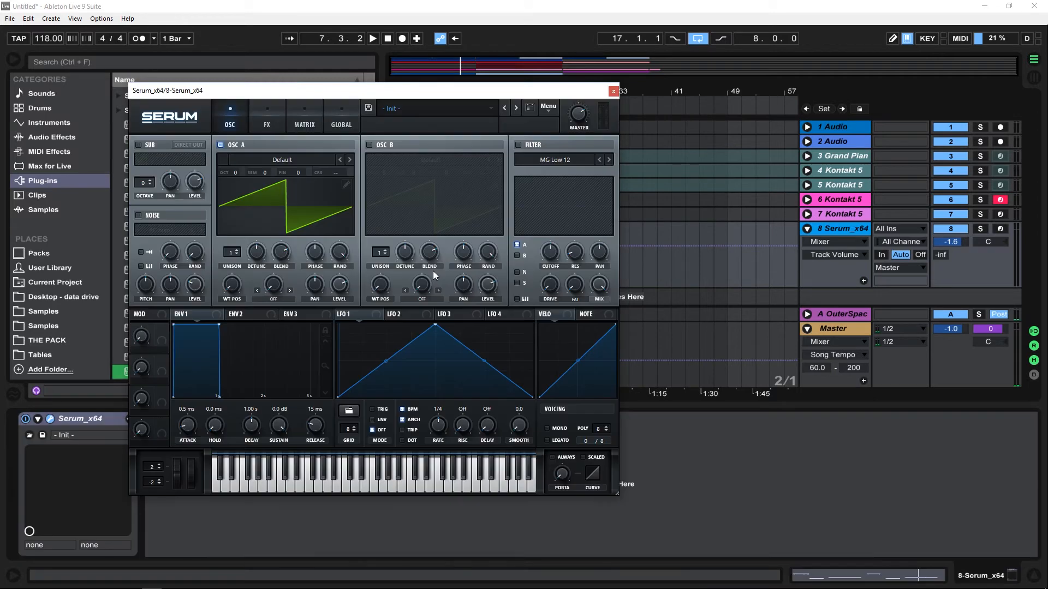
- Search Serum's presets for 808, load bass_808_state, and play the track with it
click(529, 108)
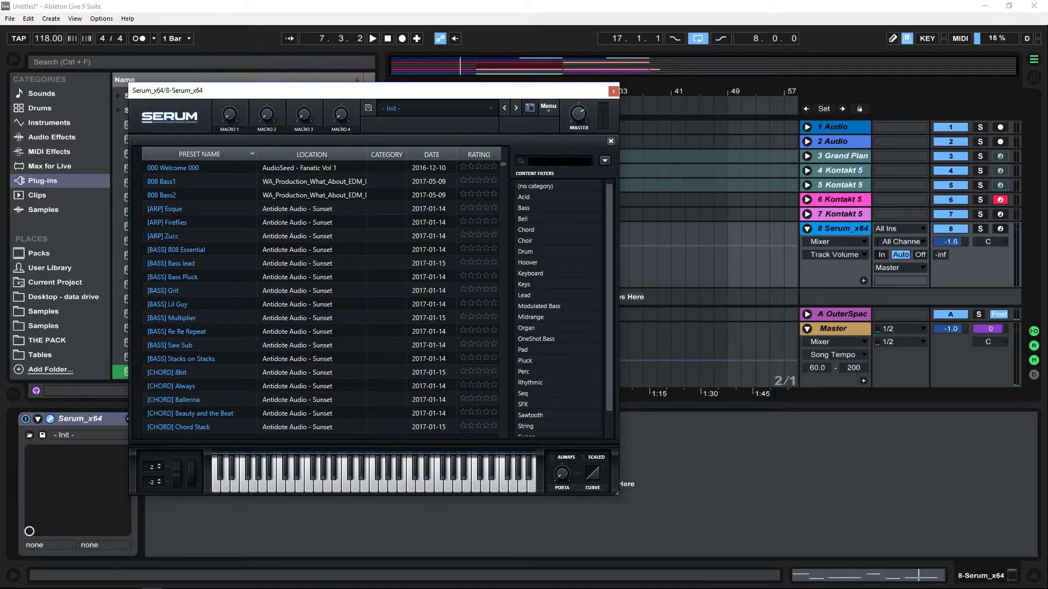
text(808\)
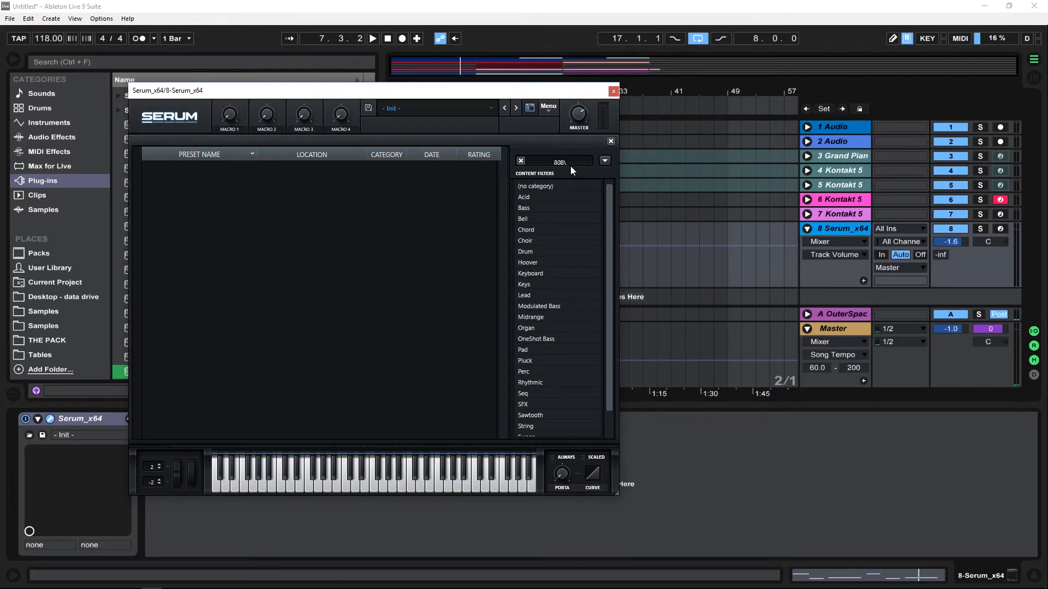
text(808)
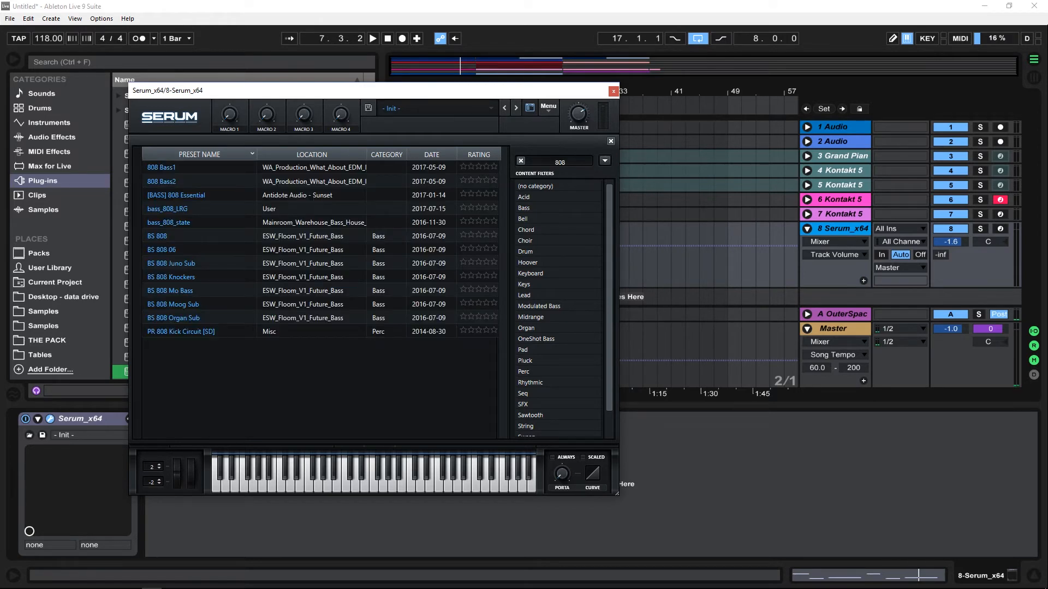
click(322, 222)
key(space)
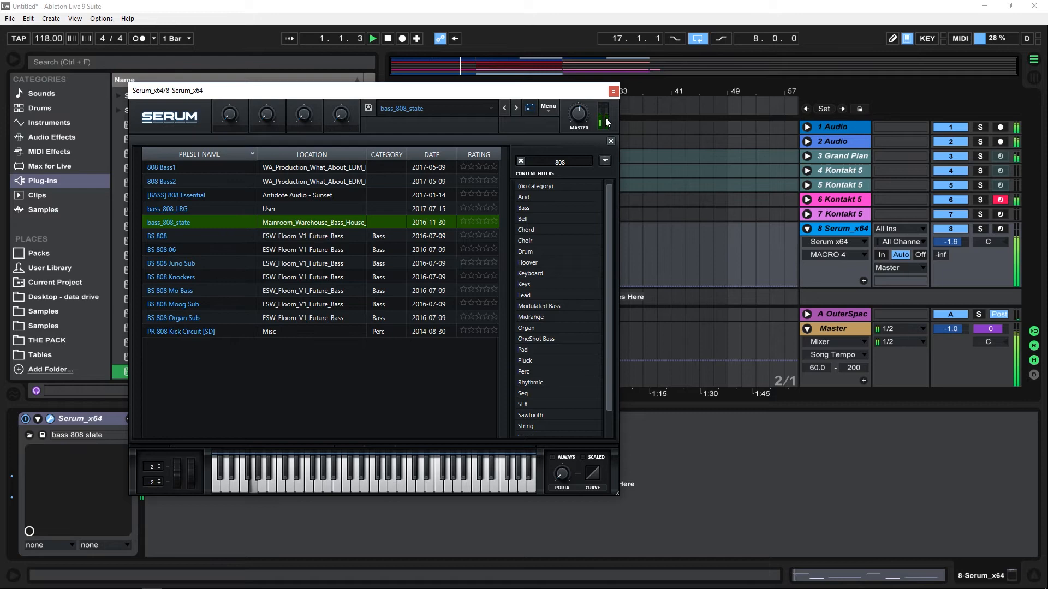
click(613, 92)
- Solo track 8, transpose all Clarity Bass notes up one octave to D2–G2, and play them
click(977, 230)
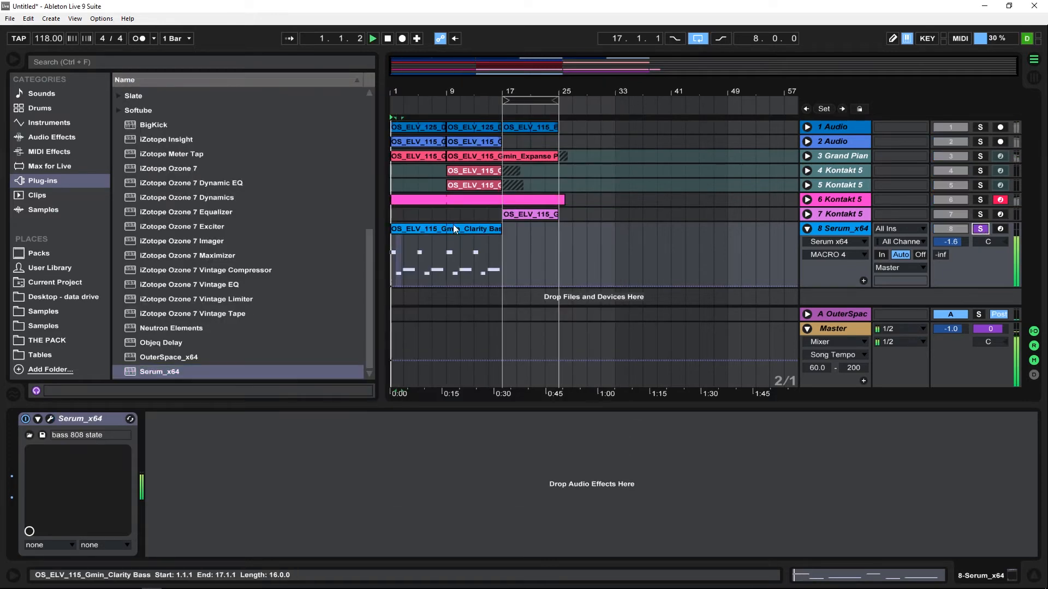
double_click(453, 226)
click(446, 468)
key(space)
key(ctrl+a)
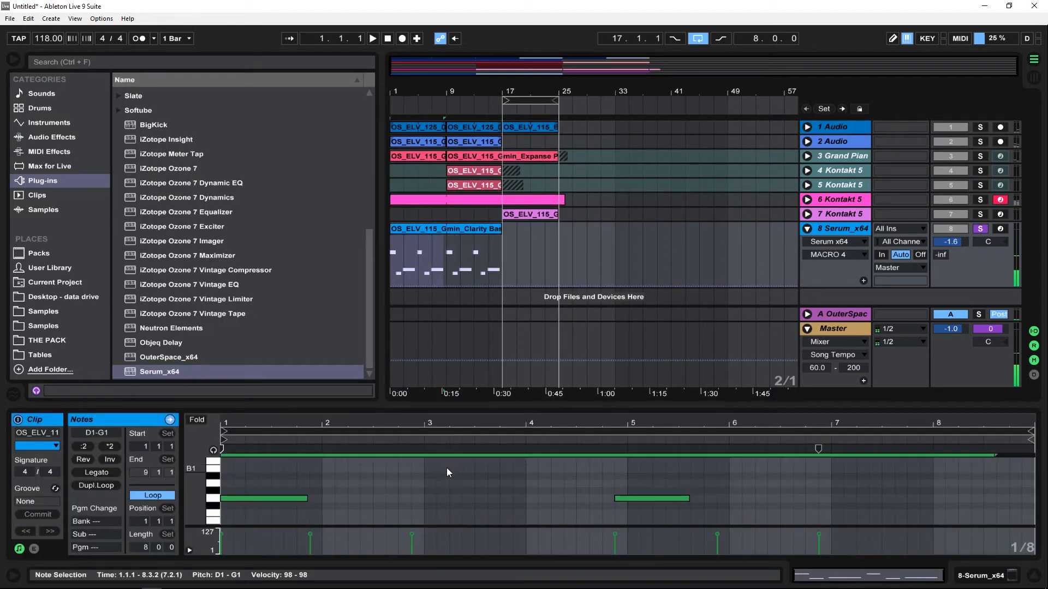
key(space)
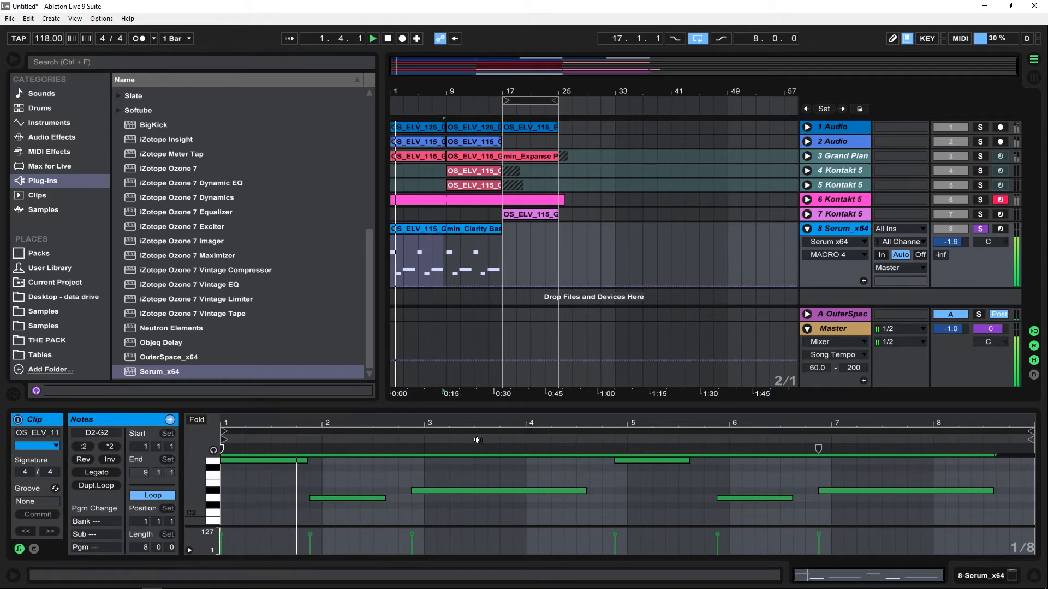
- Transpose all Clarity Bass notes up another octave to D3–G3 and play them unsoloed with the full mix
click(467, 476)
key(space)
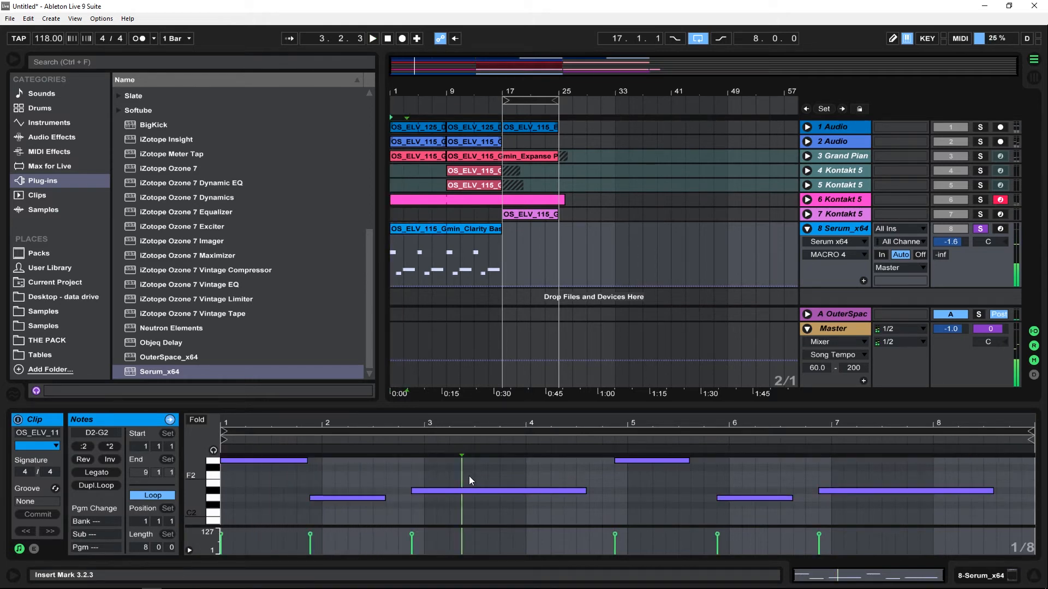
key(ctrl+a)
key(shift+Up)
key(space)
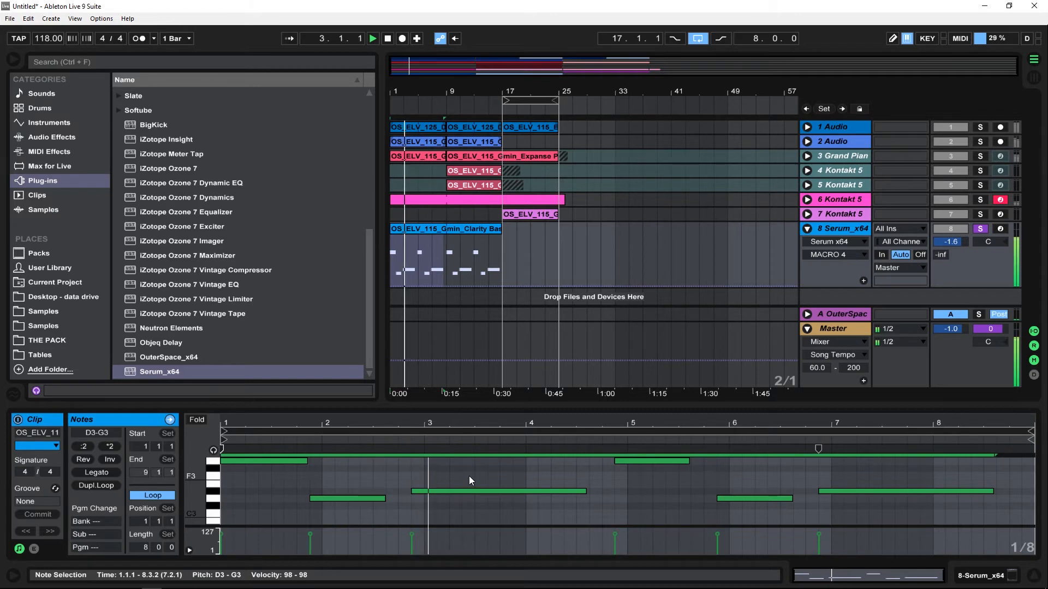
click(985, 229)
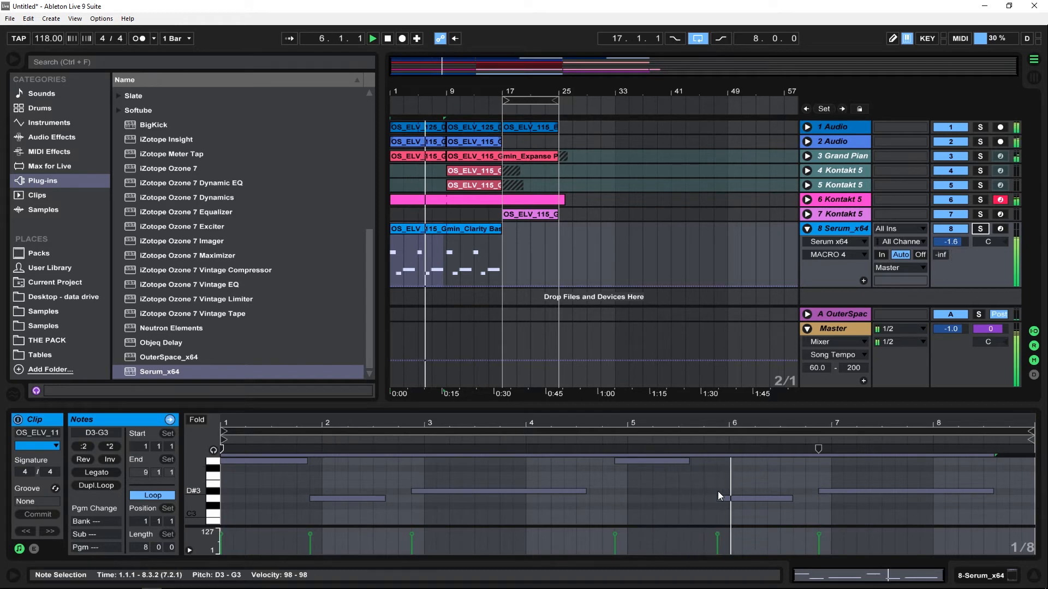
- Nudge the G3 note just before bar 5 slightly later to about 4.4.4 and play it with the mix
key(space)
drag(627, 461, 640, 462)
click(636, 498)
key(space)
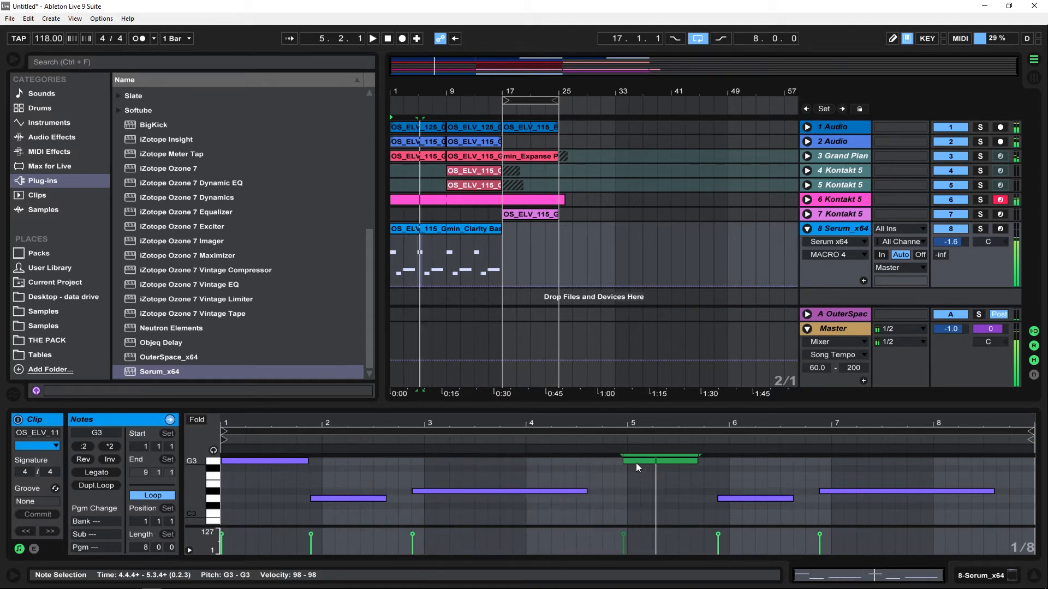
key(space)
drag(637, 462, 633, 460)
key(space)
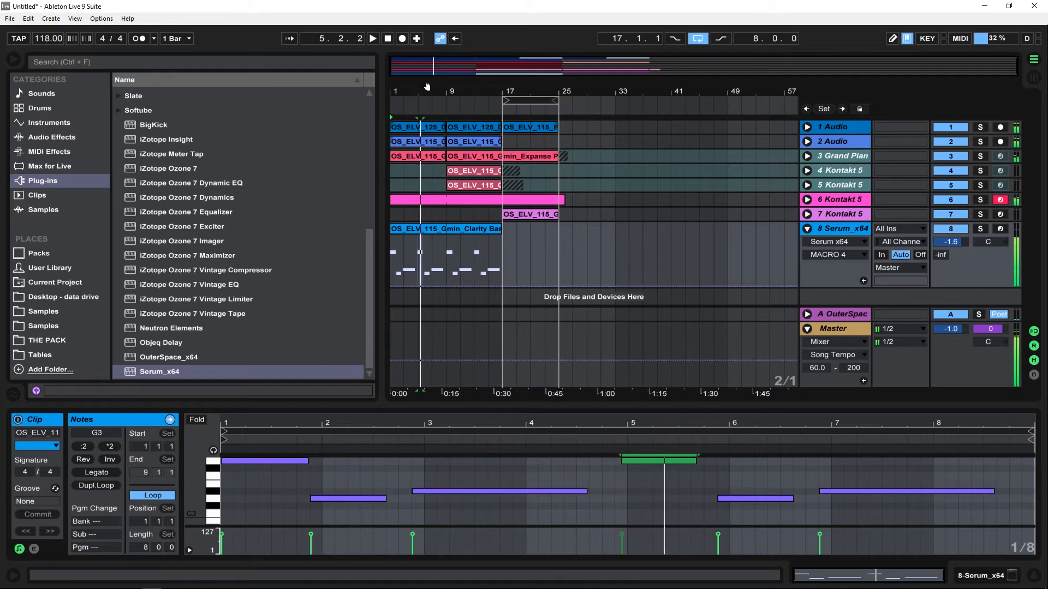
- Unfold the 2 Audio track and shift the G3 note near bar 5 earlier to match the chord's onset in the waveform
drag(434, 92, 435, 156)
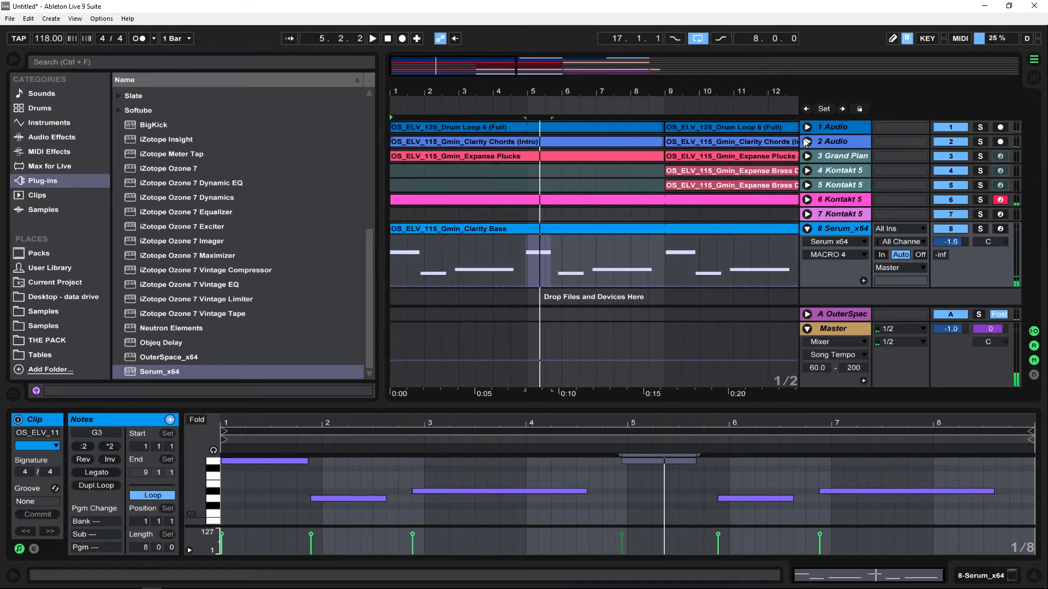
click(807, 142)
drag(527, 91, 573, 164)
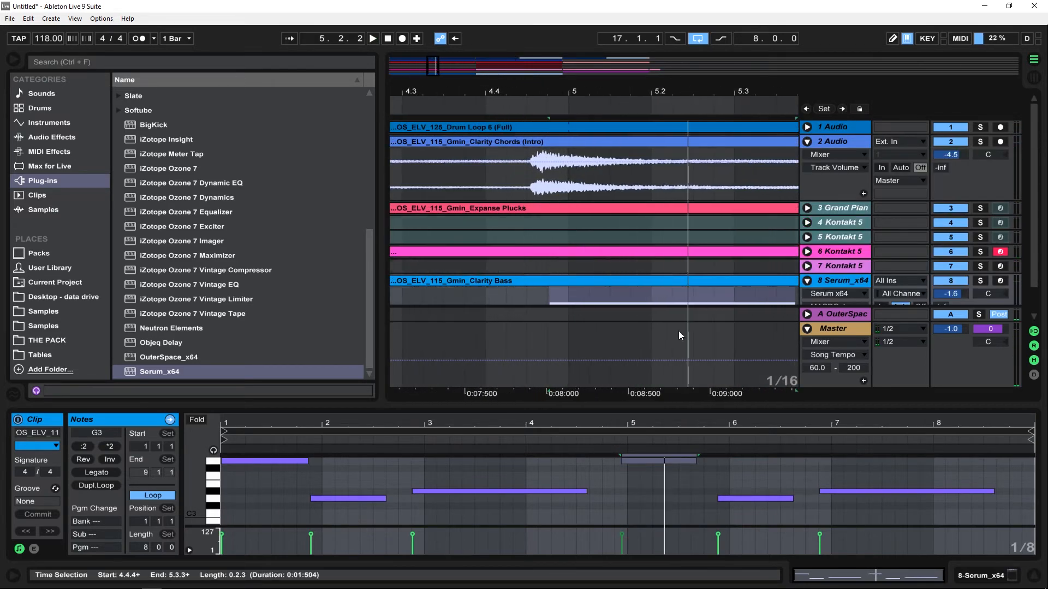
drag(629, 457, 610, 450)
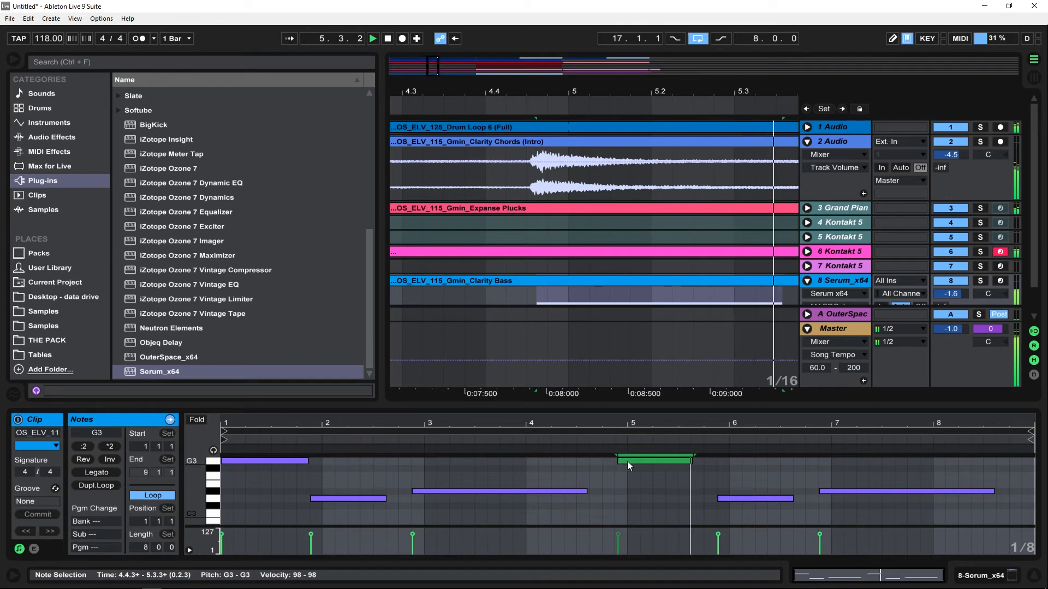
drag(627, 461, 631, 460)
click(596, 440)
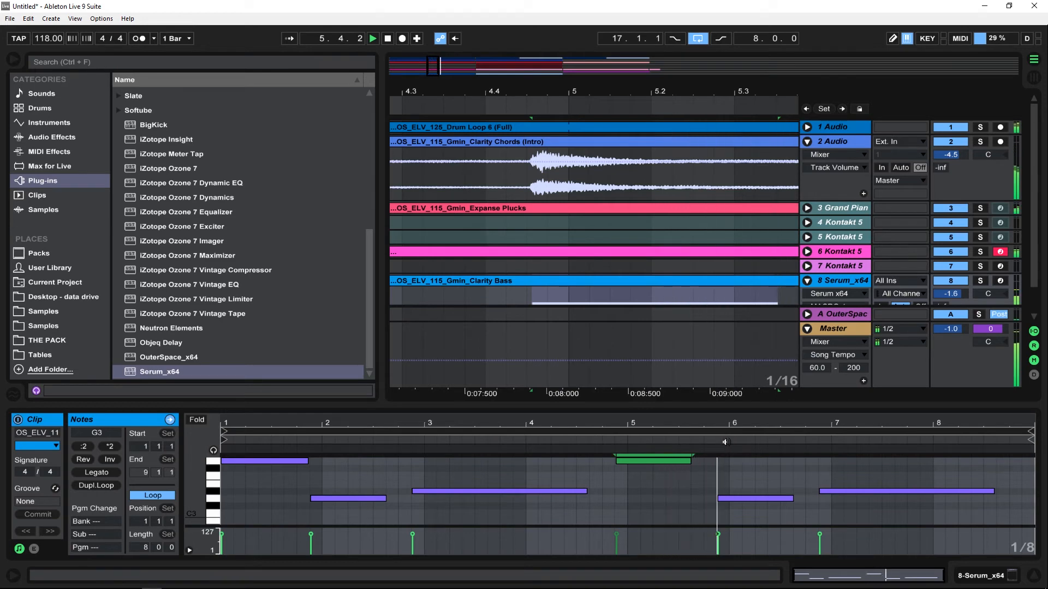
- Fine-tune the start of the G3 note before bar 5 to just after the Clarity Chords onset, and play it
drag(533, 86, 534, 125)
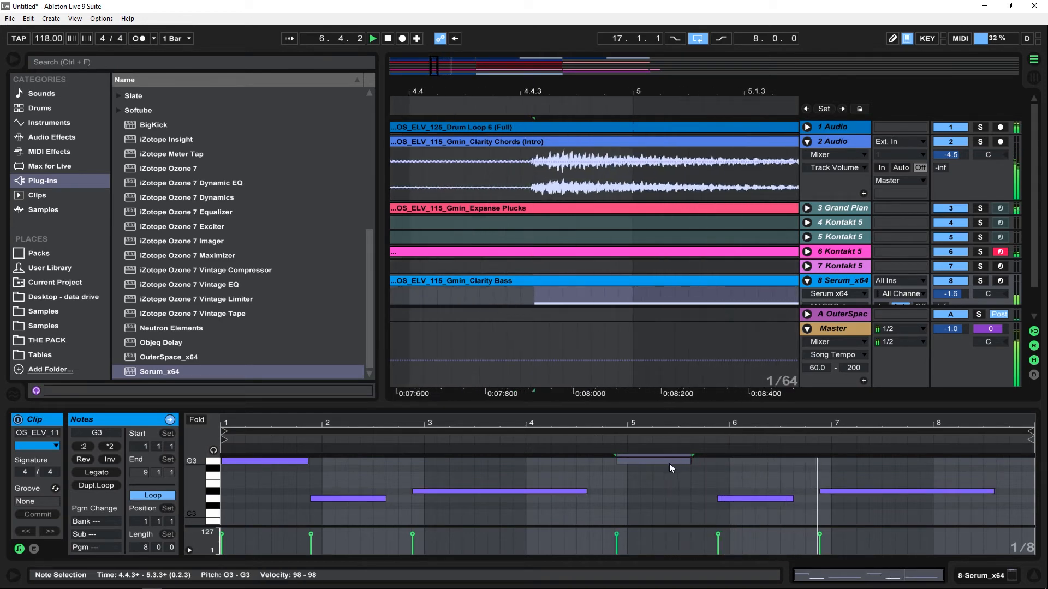
click(614, 449)
drag(619, 424, 622, 461)
key(space)
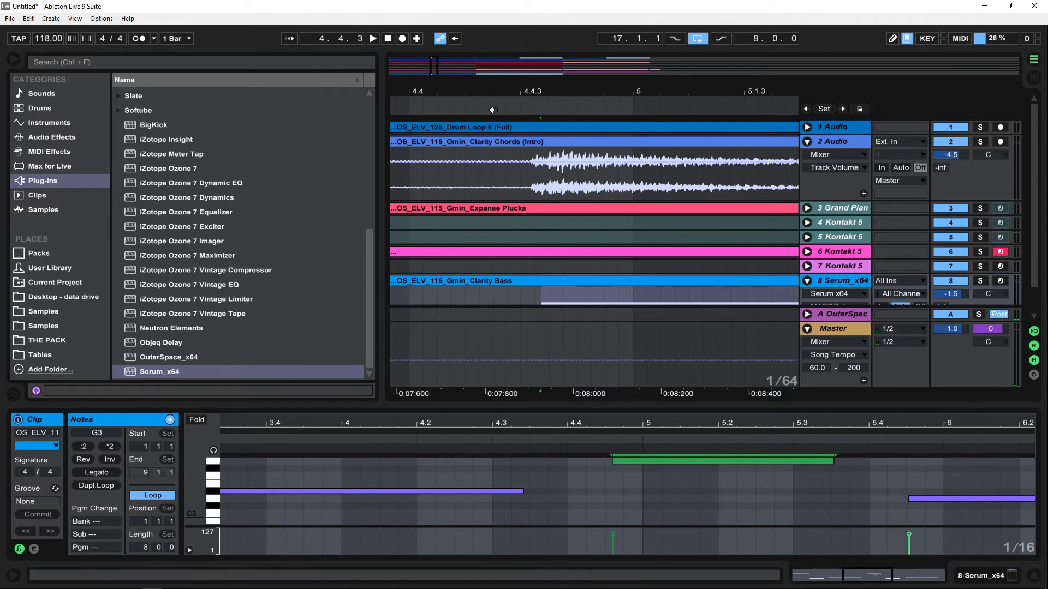
key(space)
- Fold the 2 Audio and 8 Serum_x64 tracks, and show the whole Clarity Bass clip and the Samples folder
drag(748, 91, 747, 15)
click(807, 141)
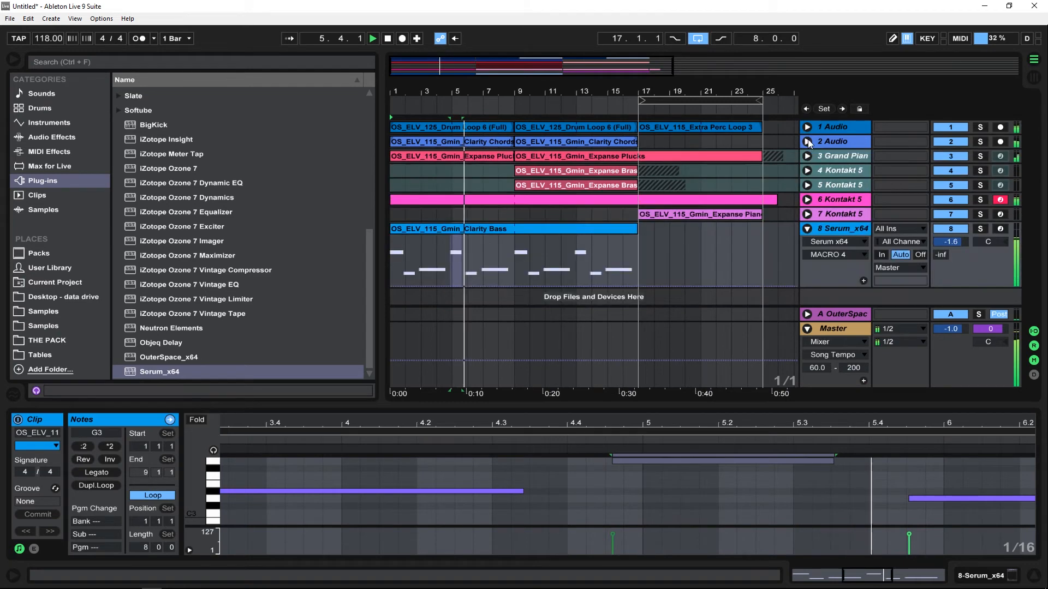
click(807, 229)
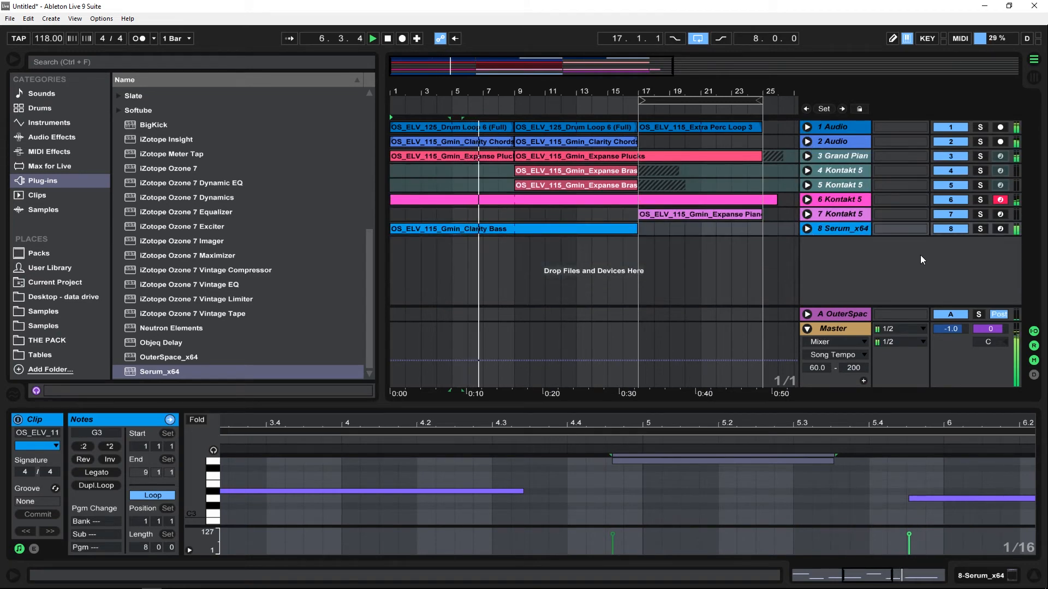
click(38, 313)
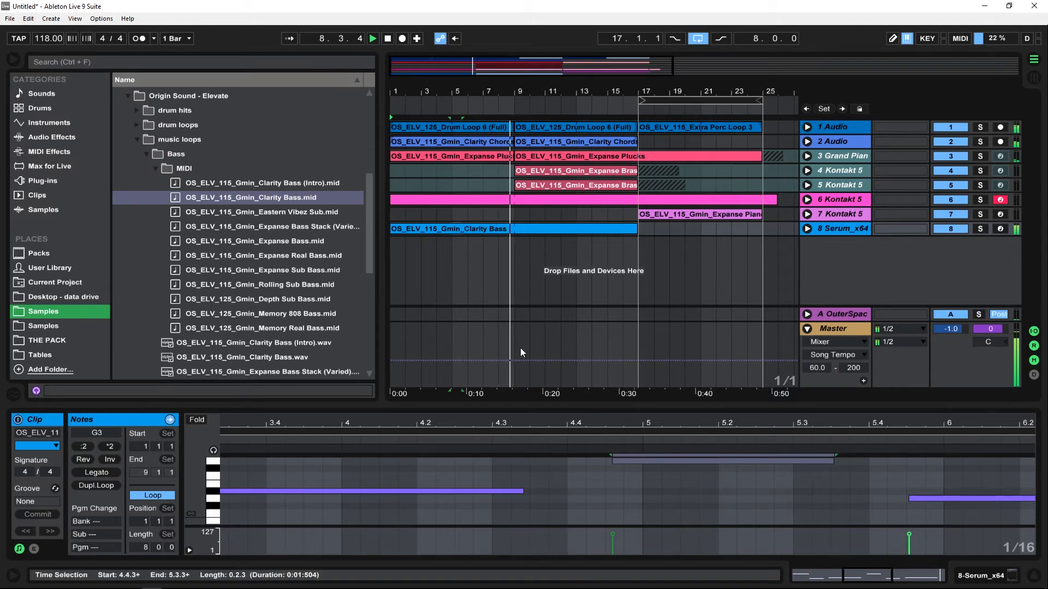
drag(603, 426, 603, 401)
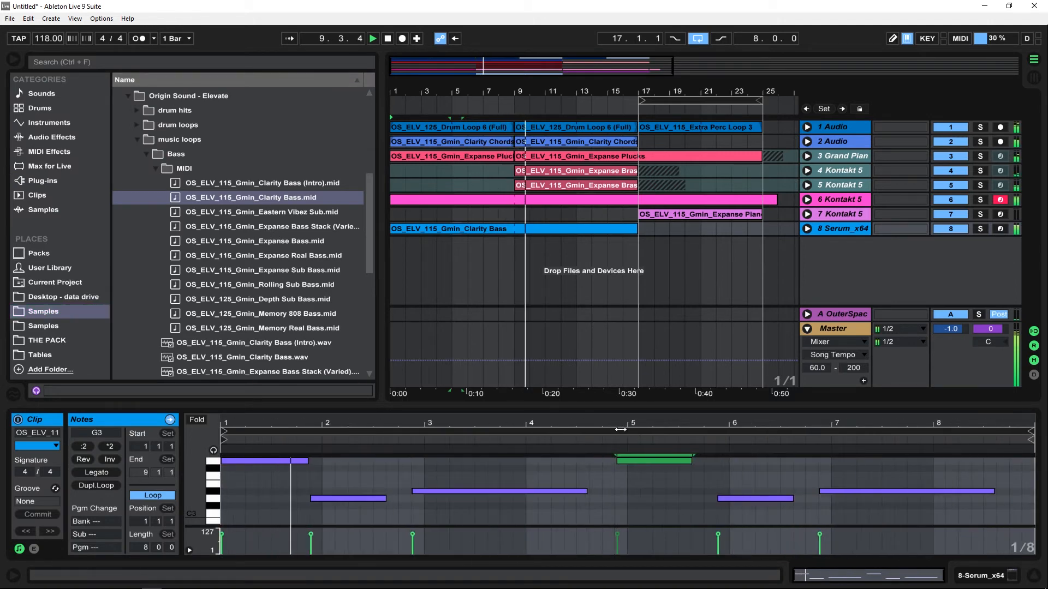
- Try the first G3 note an octave lower at G2 during playback, and restore it to G3
click(275, 442)
key(shift+Down)
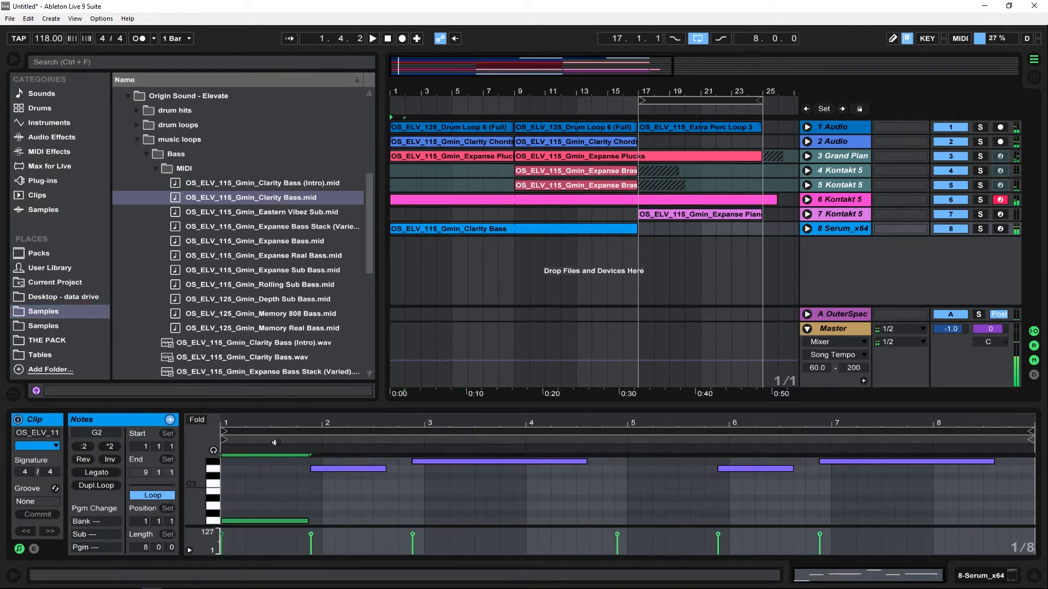
key(space)
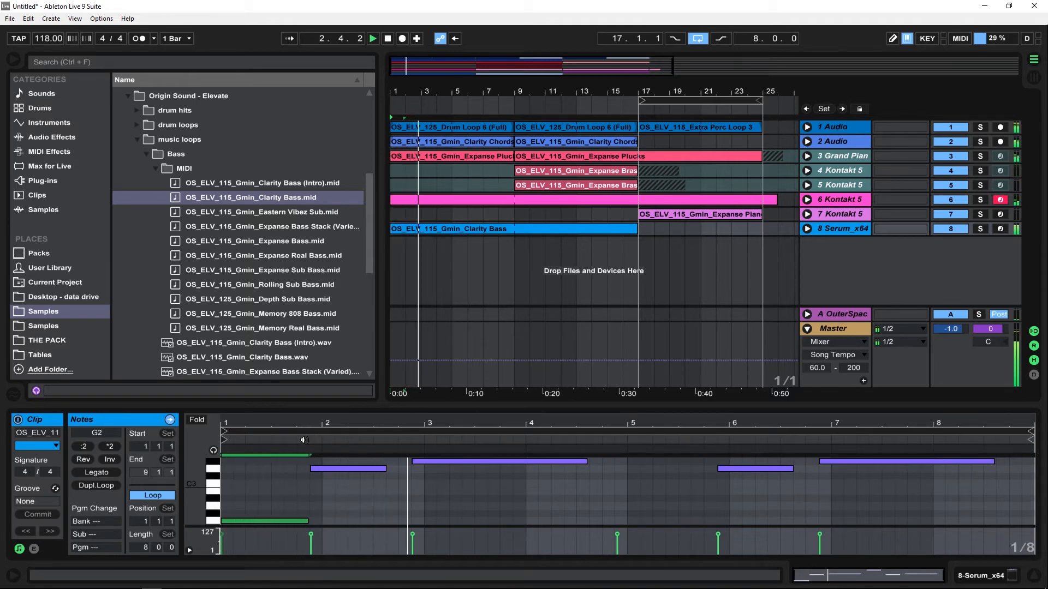
scroll(618, 503, up, 2)
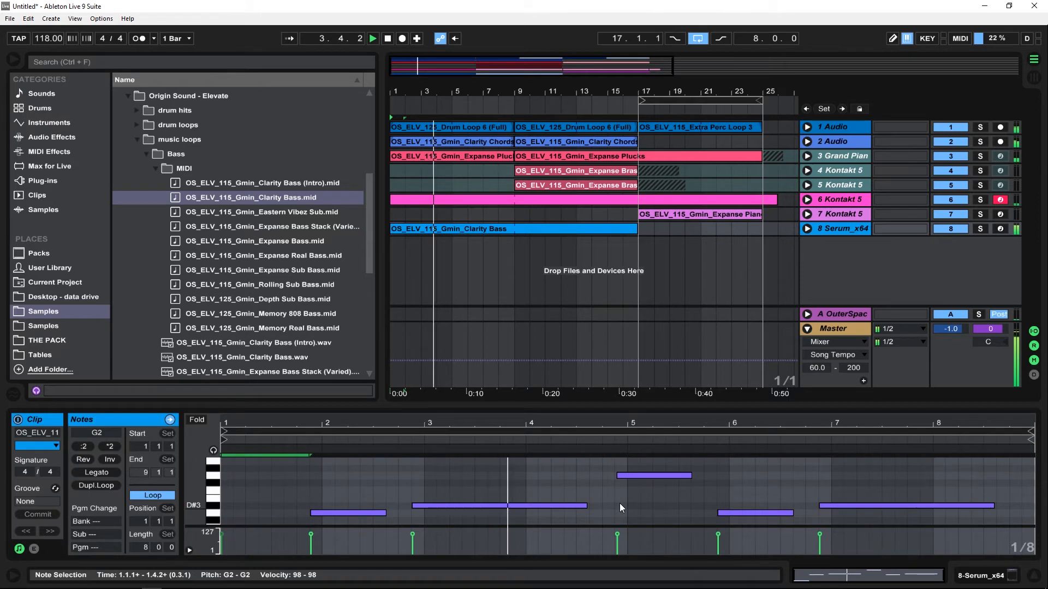
key(shift+Up)
key(space)
- Load the AmpleSound ABU2 plug-in onto track 8 in place of Serum
click(45, 124)
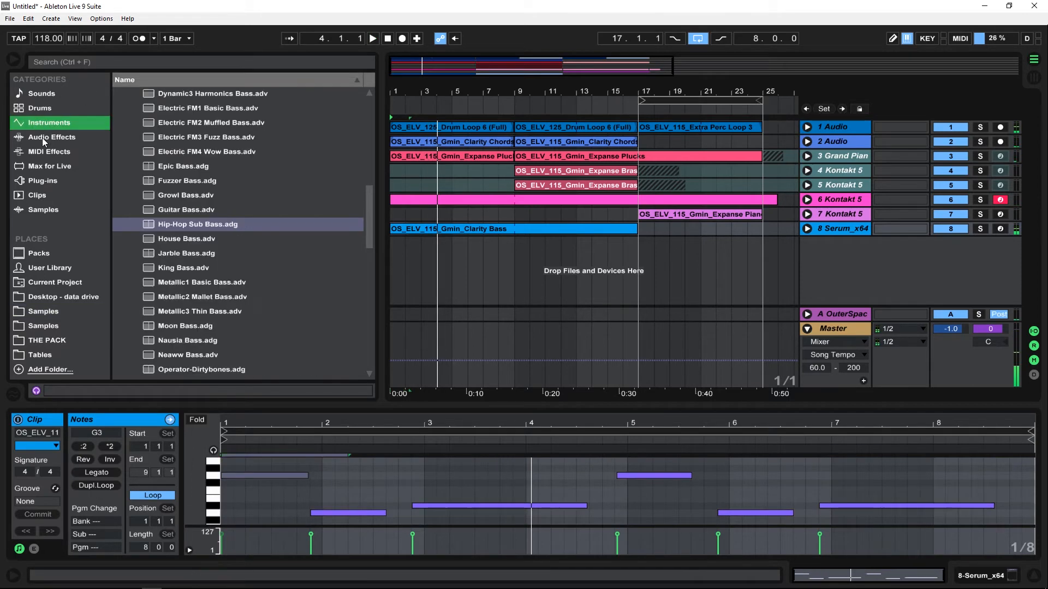
click(34, 139)
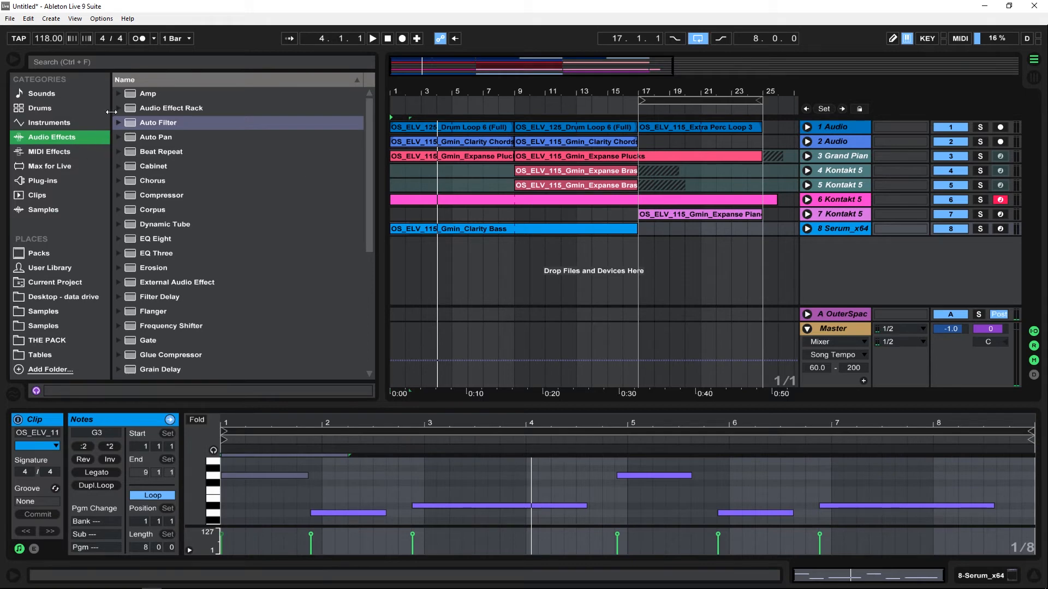
click(41, 180)
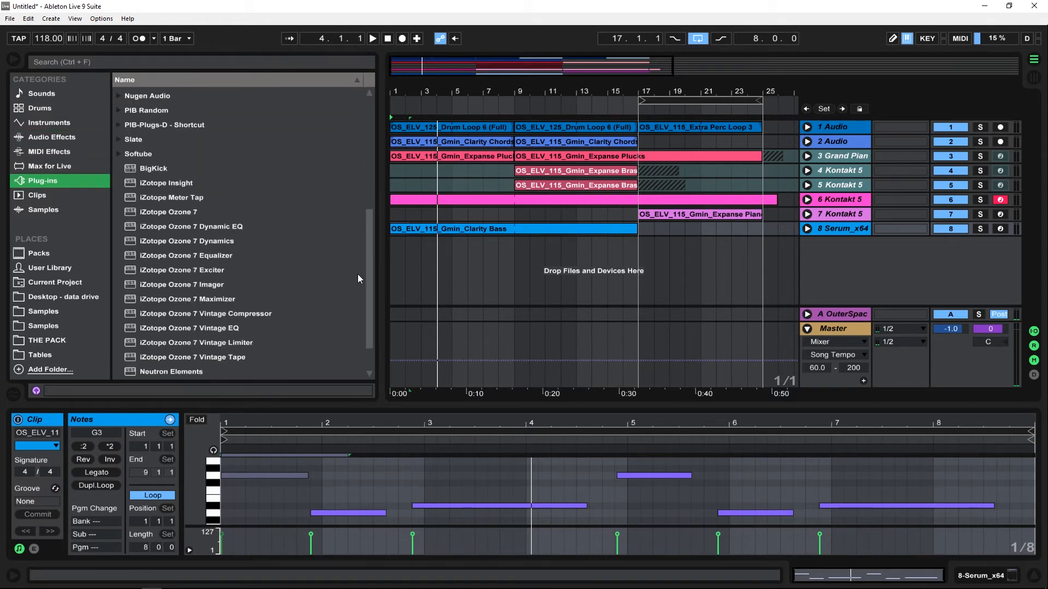
scroll(358, 274, up, 6)
click(119, 114)
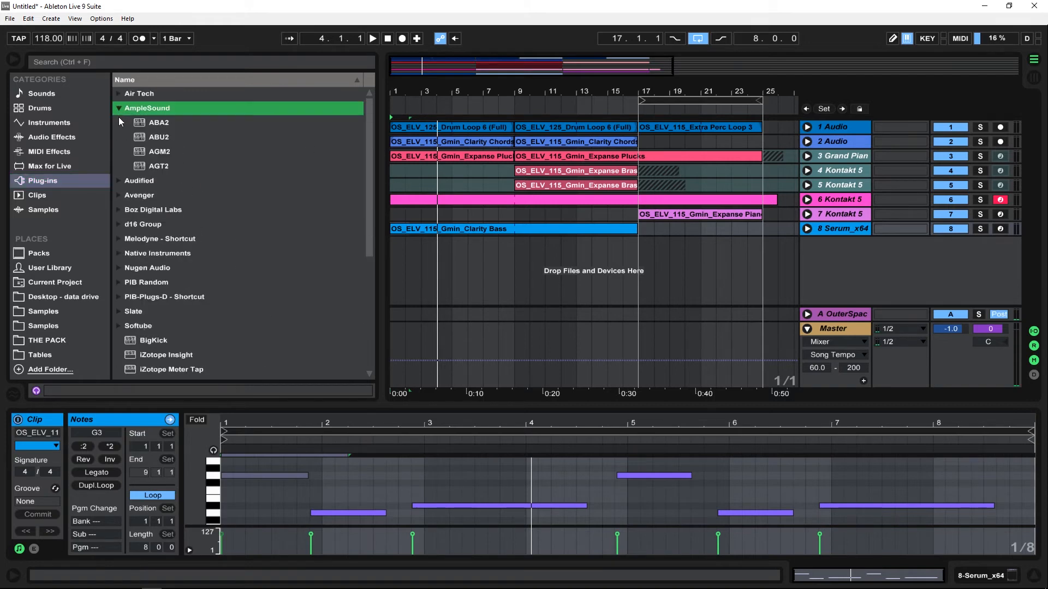
click(149, 137)
click(151, 155)
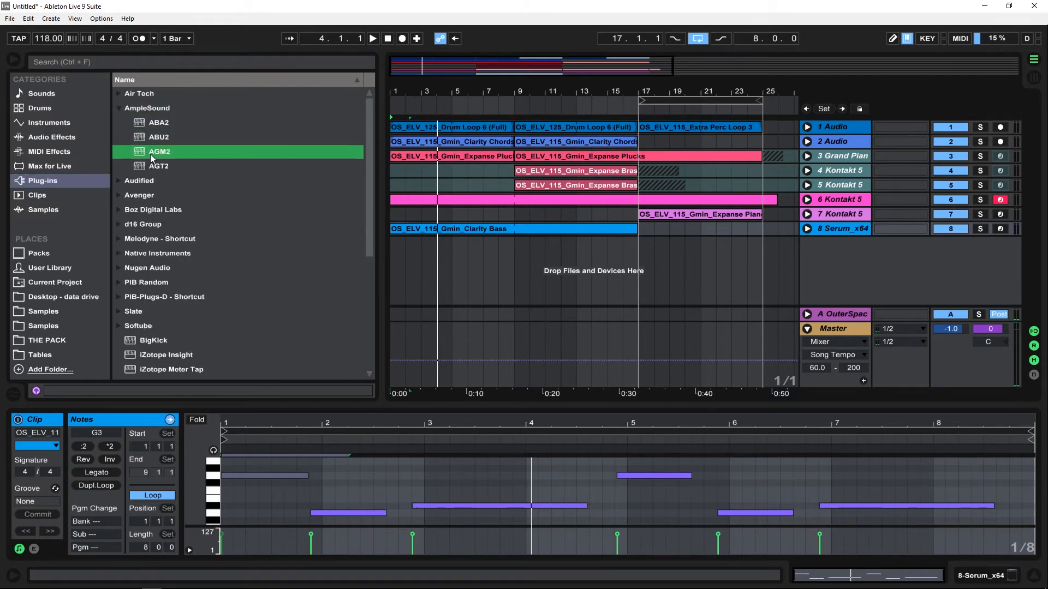
drag(147, 138, 408, 174)
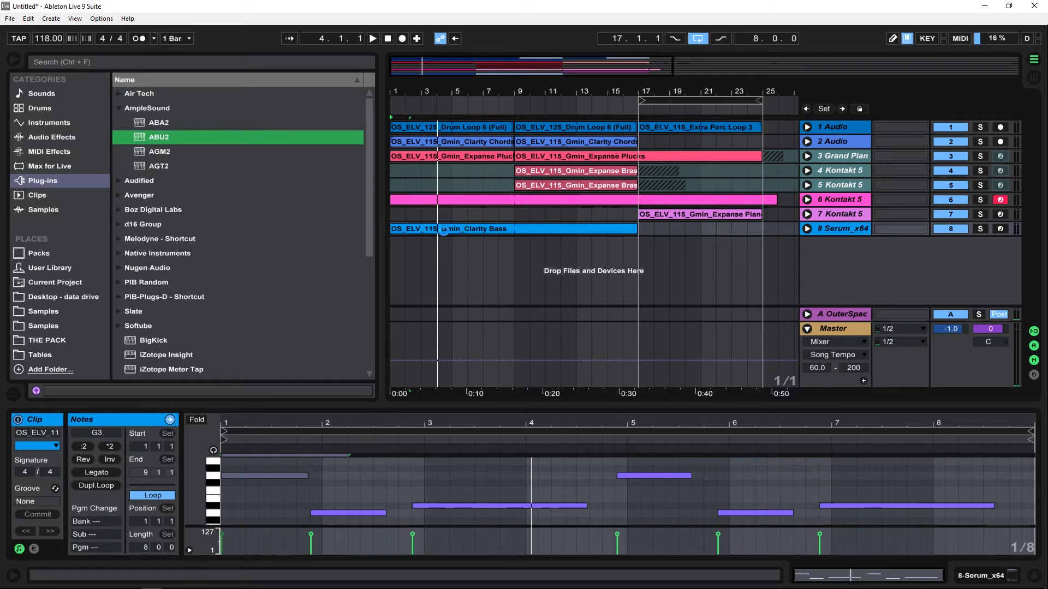
drag(443, 229, 443, 230)
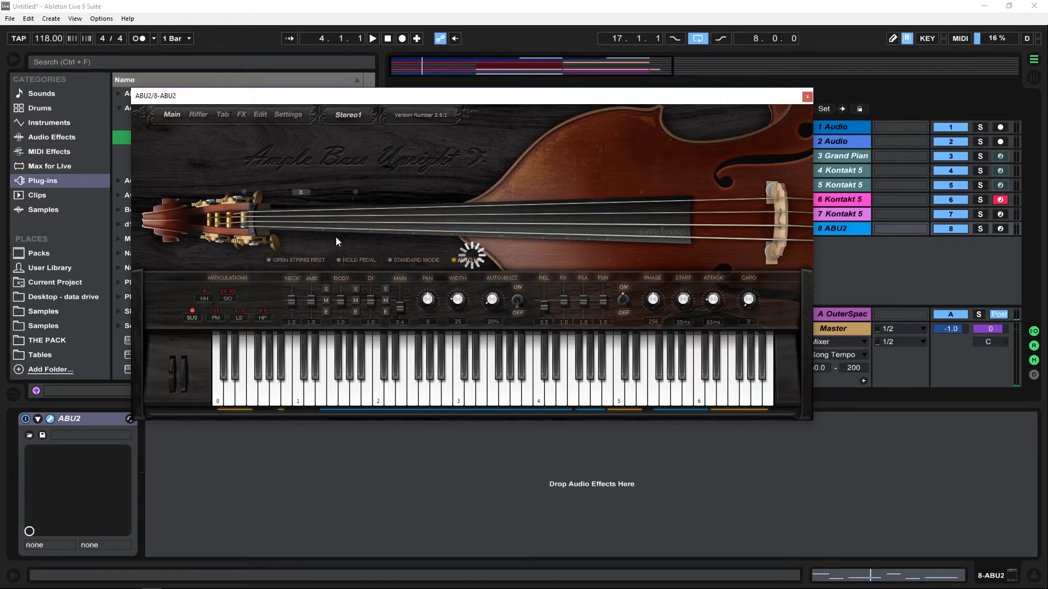
- Play the bass part with the ABU2 upright bass, solo track 8, and close the plug-in window
key(space)
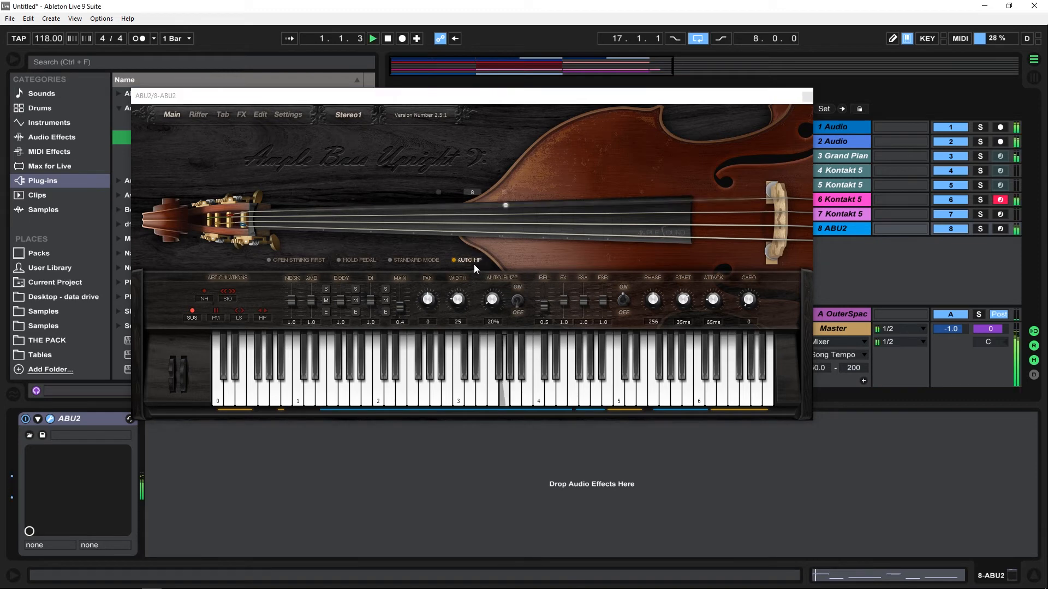
click(980, 229)
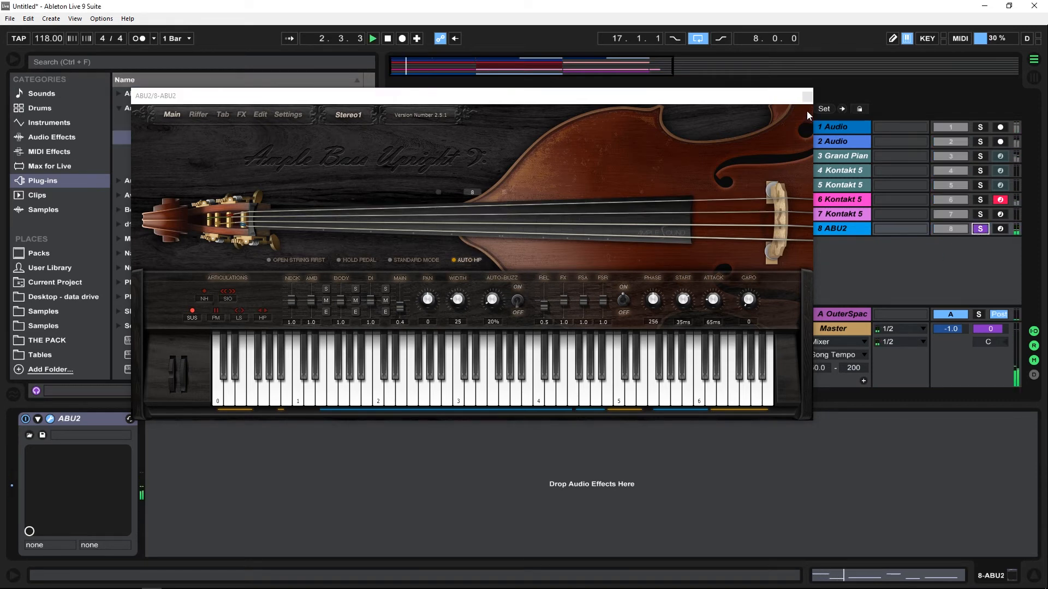
click(807, 96)
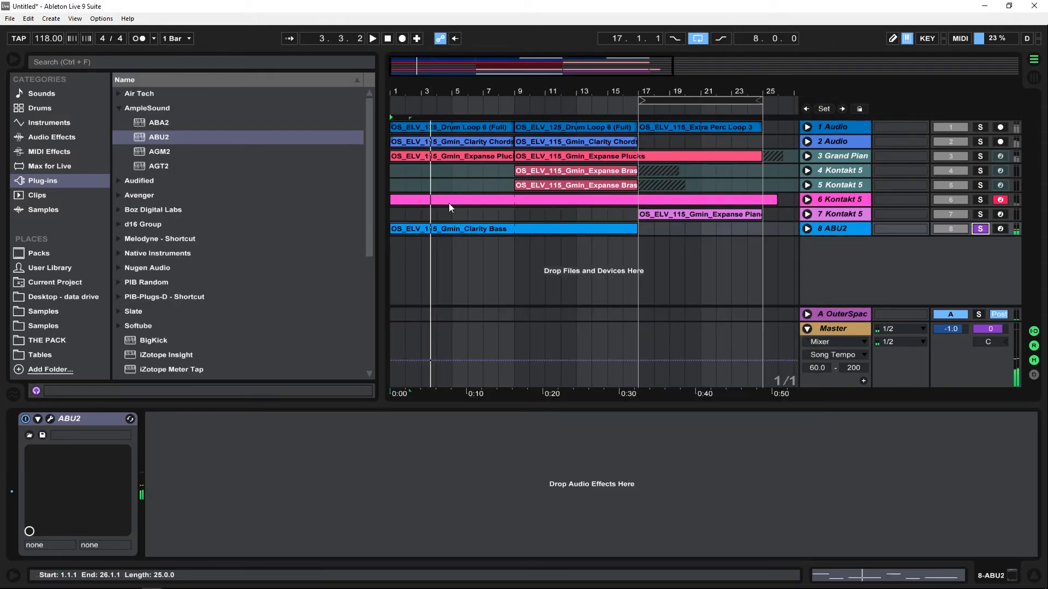
- Transpose all Clarity Bass notes down one octave to D2–G2 and play them soloed through ABU2
double_click(480, 235)
key(space)
key(ctrl+a)
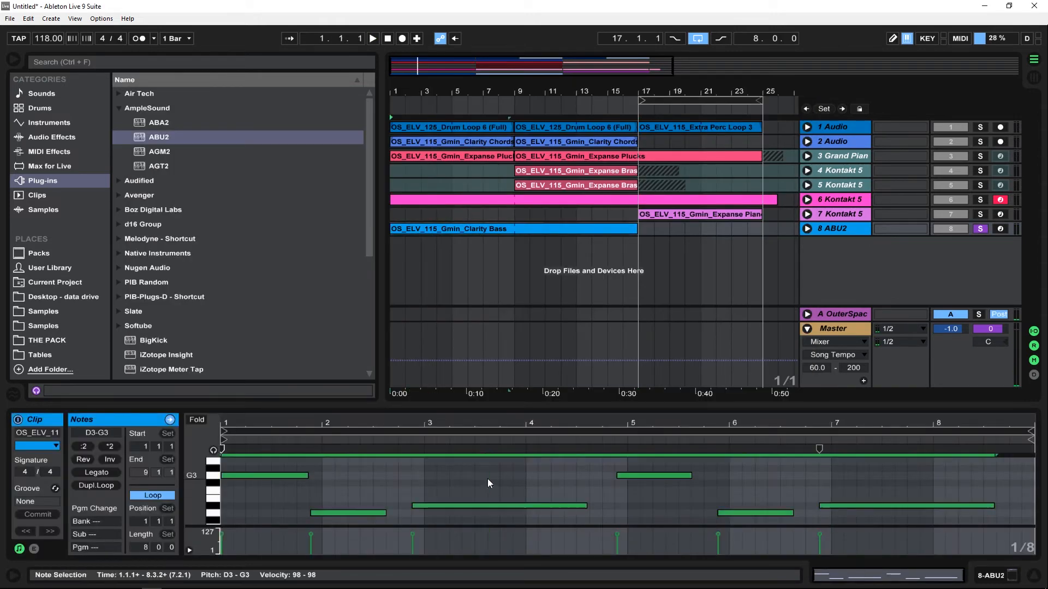
key(space)
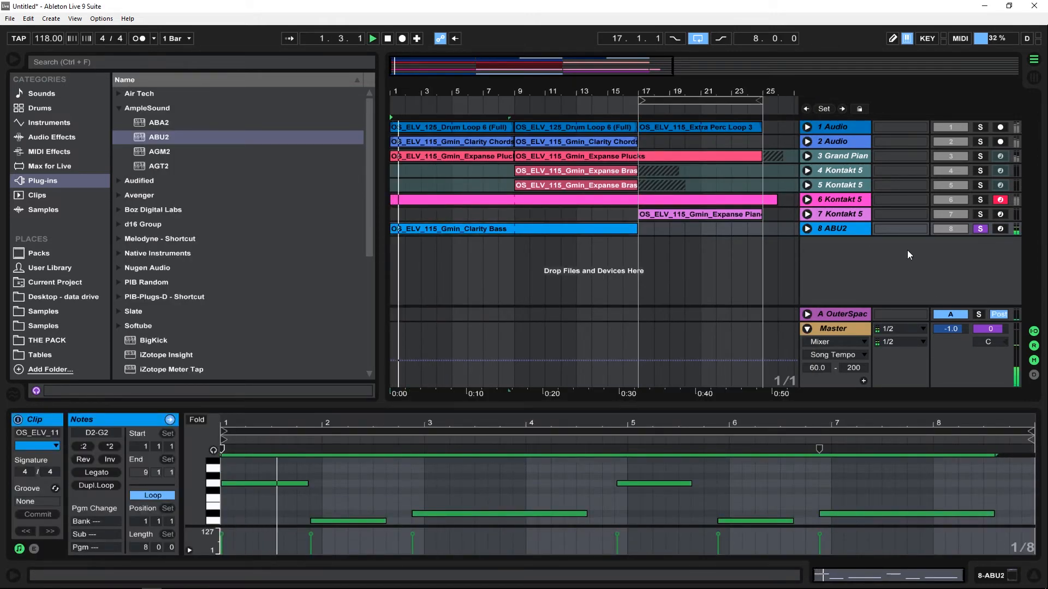
- Unsolo track 8, set its volume to 1.0 dB while the full mix plays, and solo it again from the start
click(980, 228)
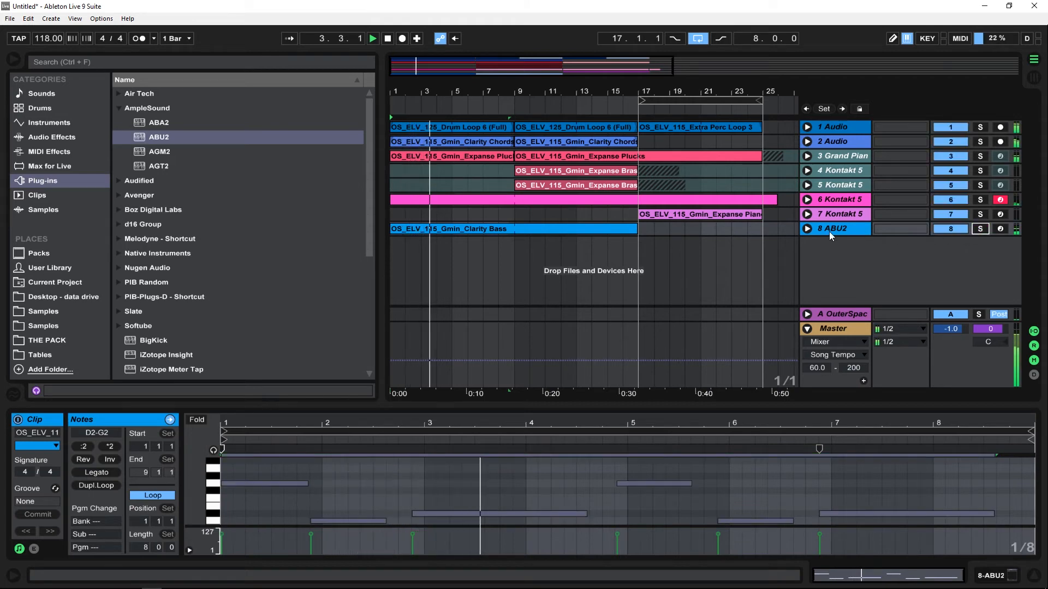
click(807, 229)
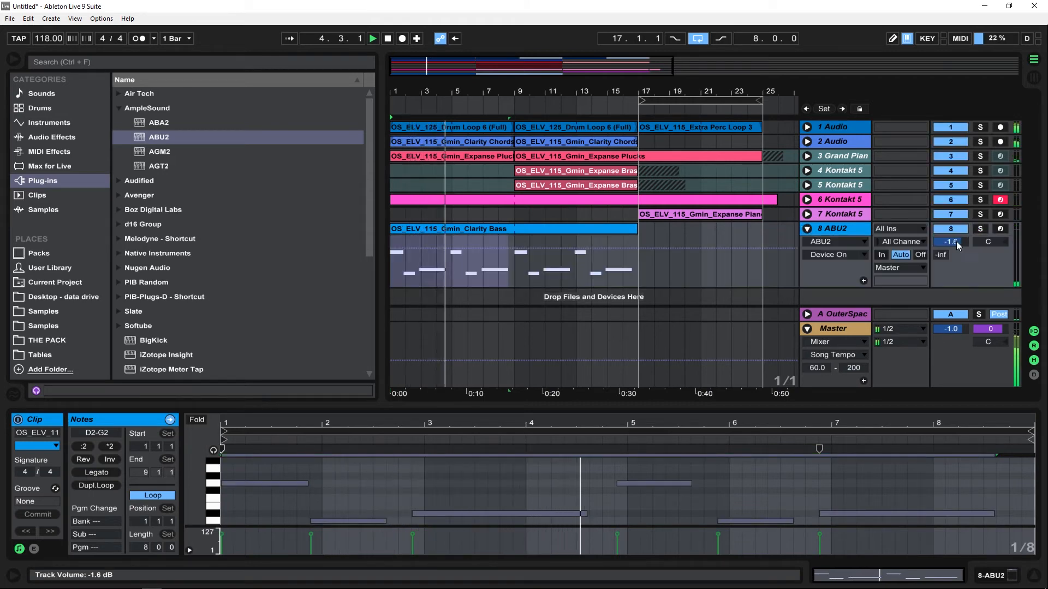
drag(954, 239, 958, 244)
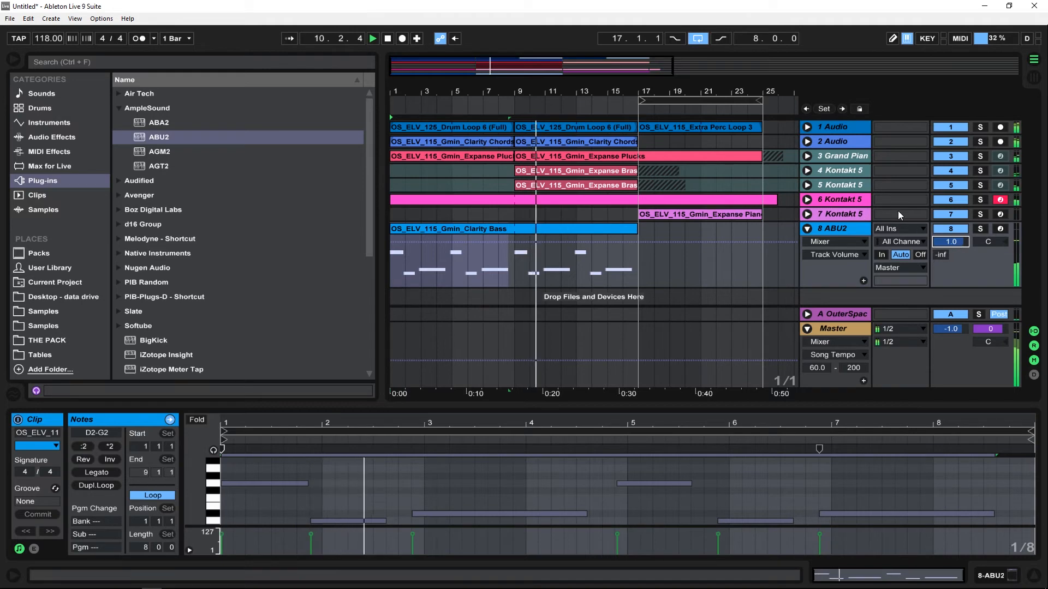
click(980, 229)
key(space)
key(space)
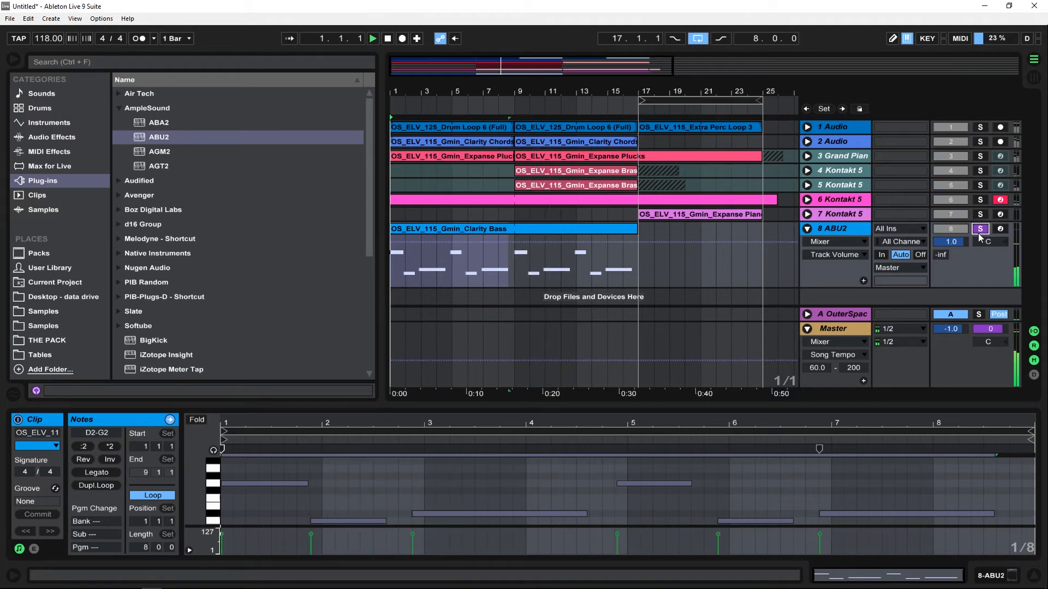
- Try all Clarity Bass notes one octave lower at D1–G1 and play them soloed through ABU2
double_click(427, 231)
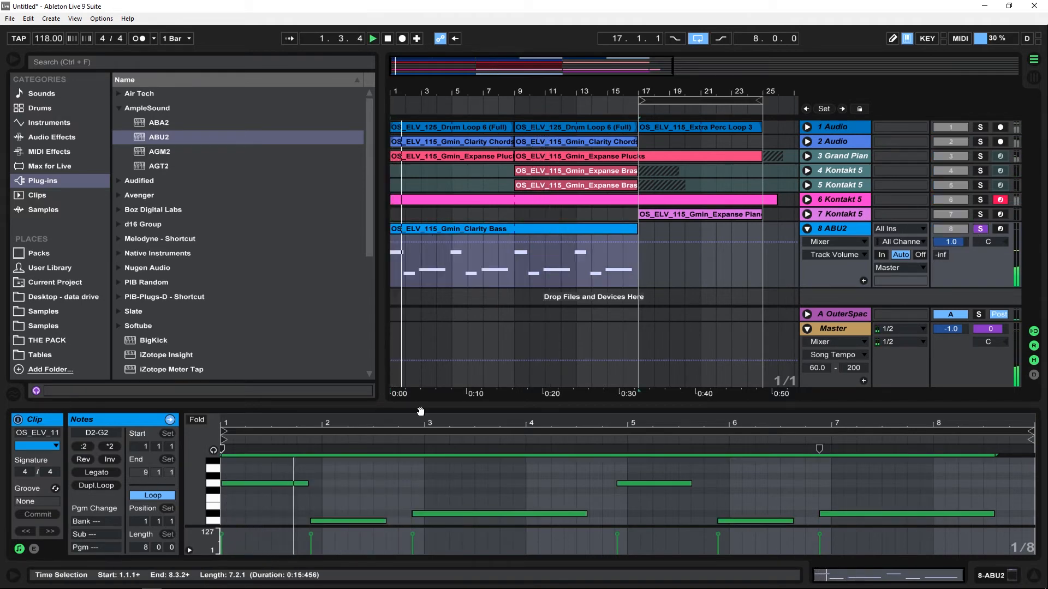
click(400, 482)
key(ctrl+a)
key(shift+Down)
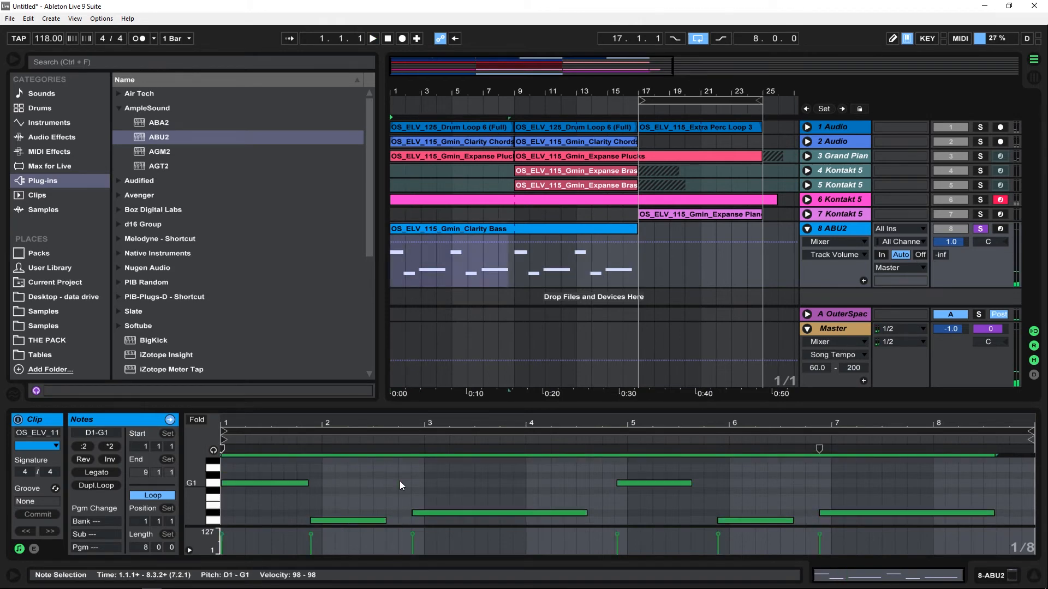
key(space)
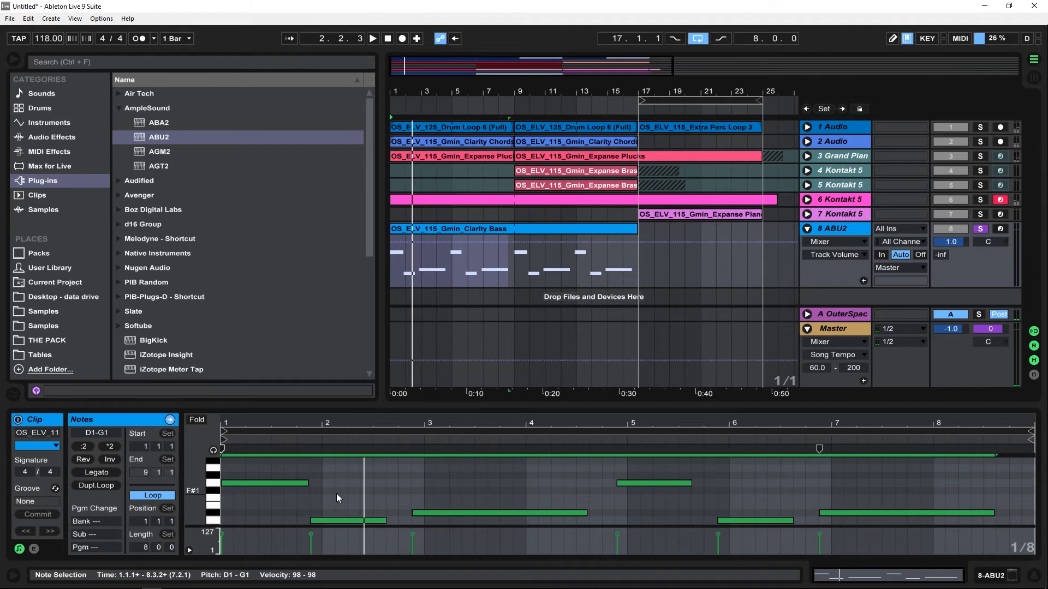
key(space)
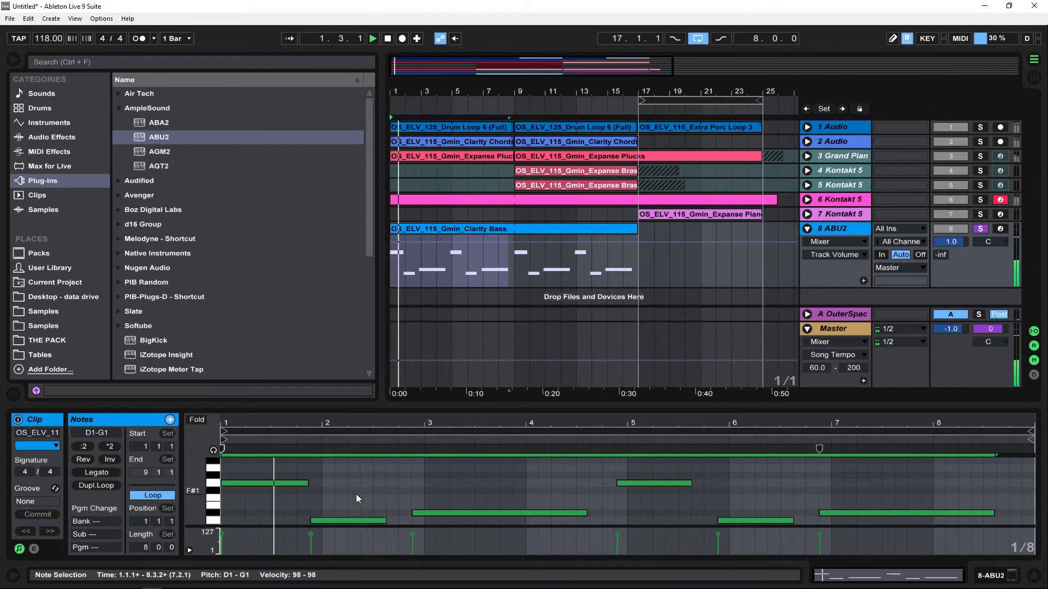
click(356, 493)
key(space)
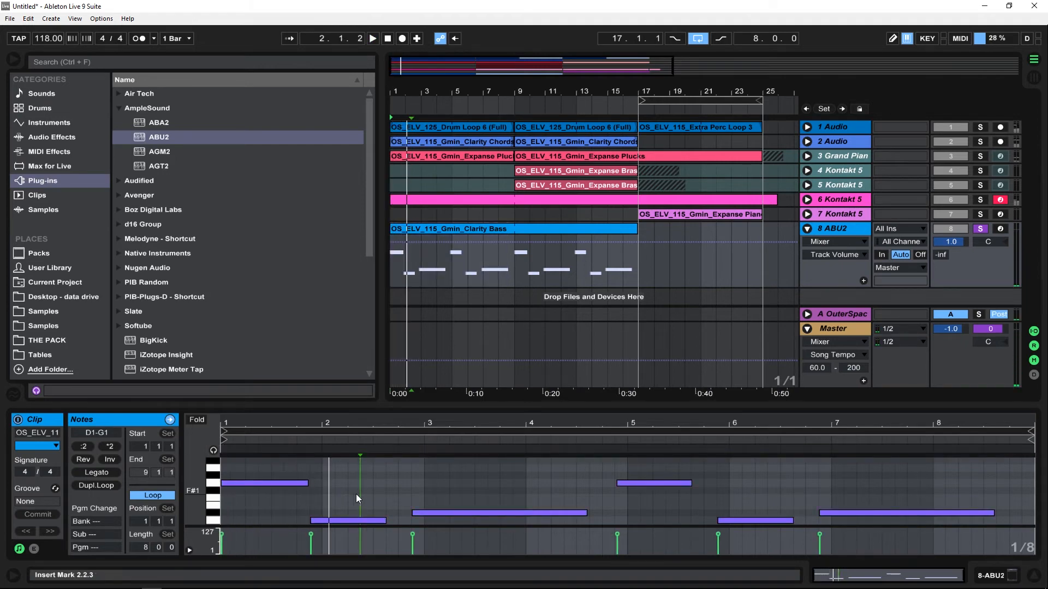
- Transpose all Clarity Bass notes back up one octave to D2–G2 and play them
key(ctrl+a)
key(shift+Up)
key(space)
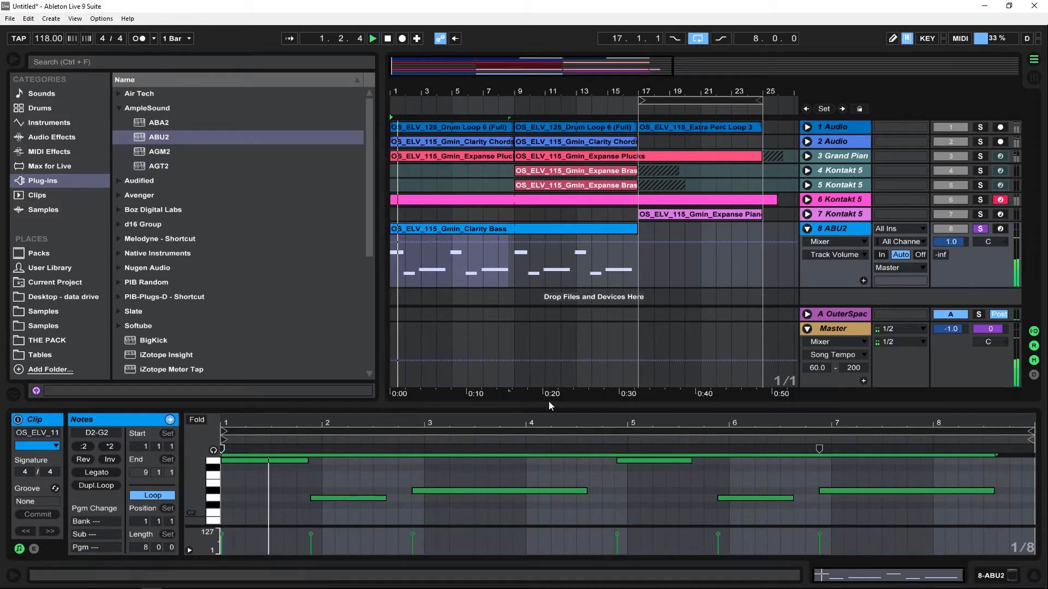
click(654, 483)
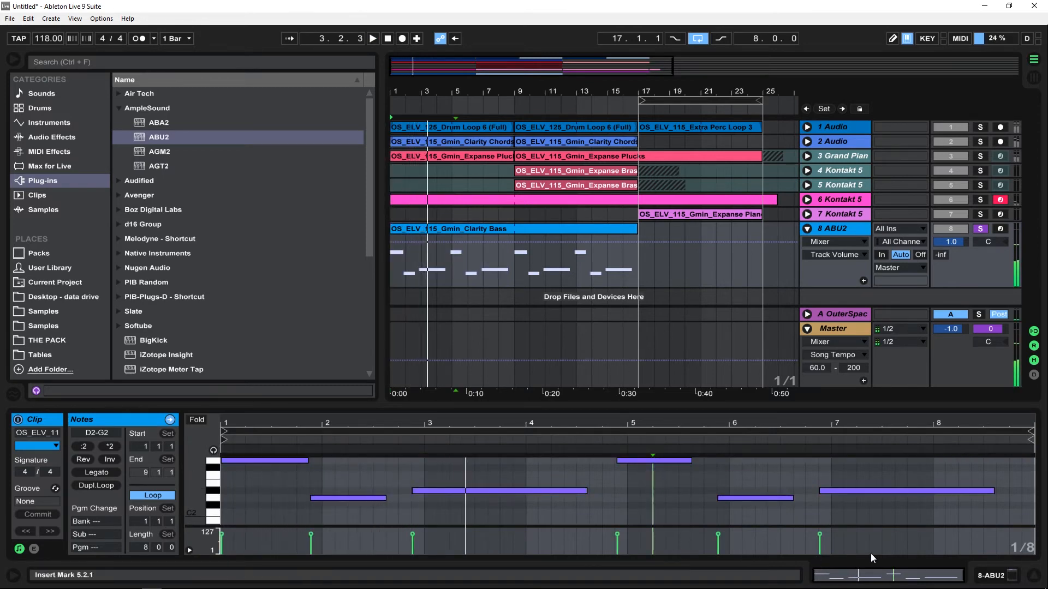
- Open the ABU2 plug-in on track 8, preview its Funk Groove tab, and return to the main page
mouse_move(980, 585)
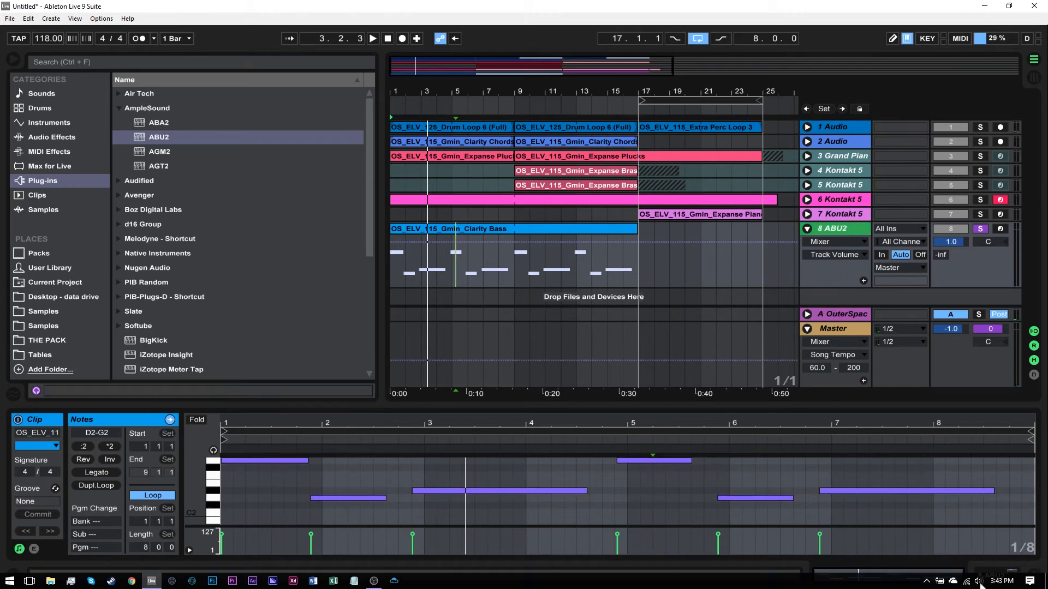
key(shift+Tab)
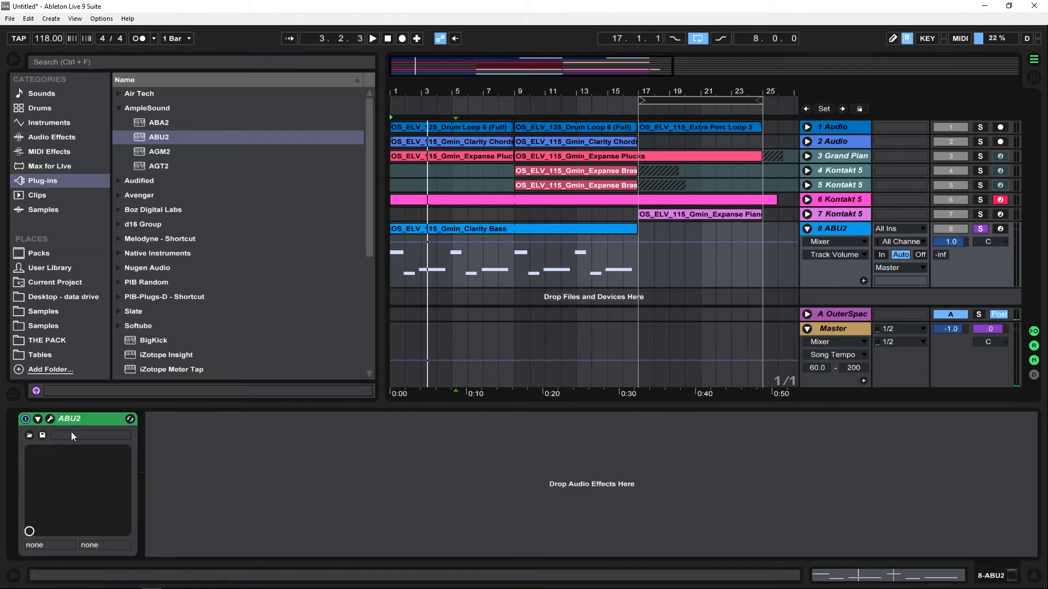
click(50, 419)
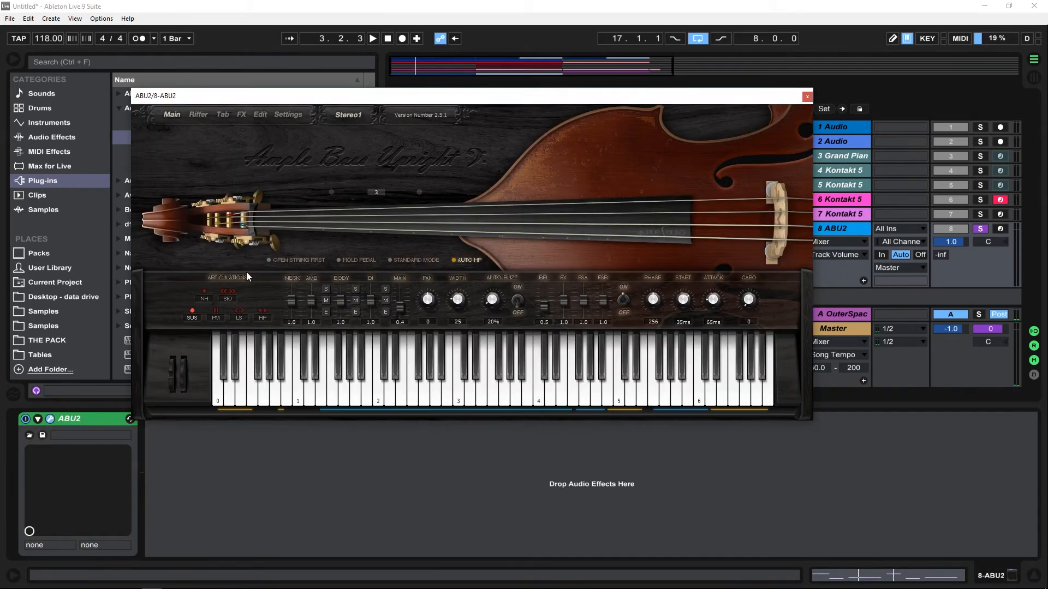
click(219, 114)
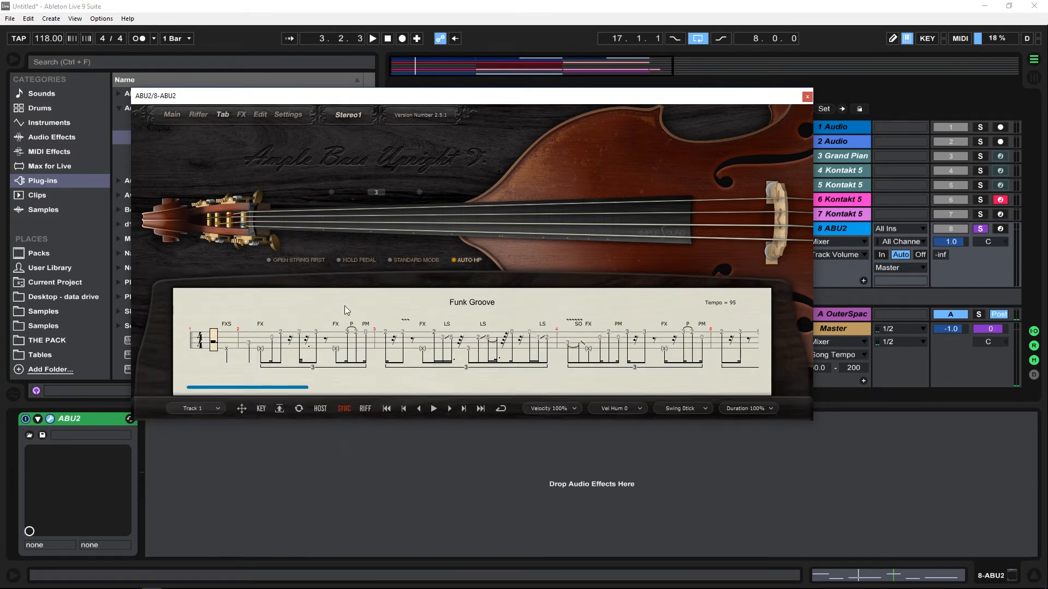
click(434, 408)
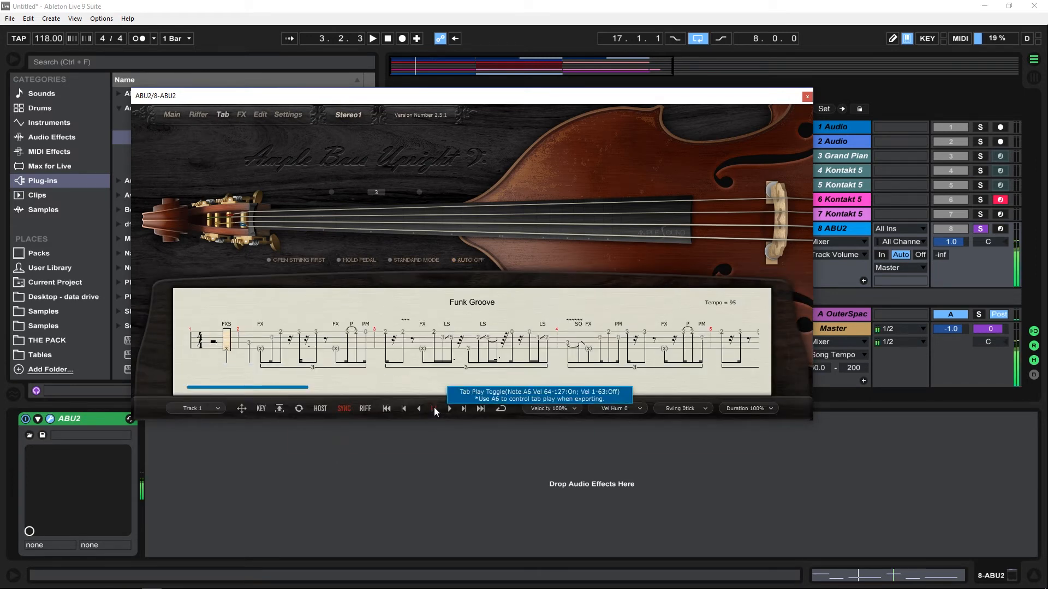
click(434, 409)
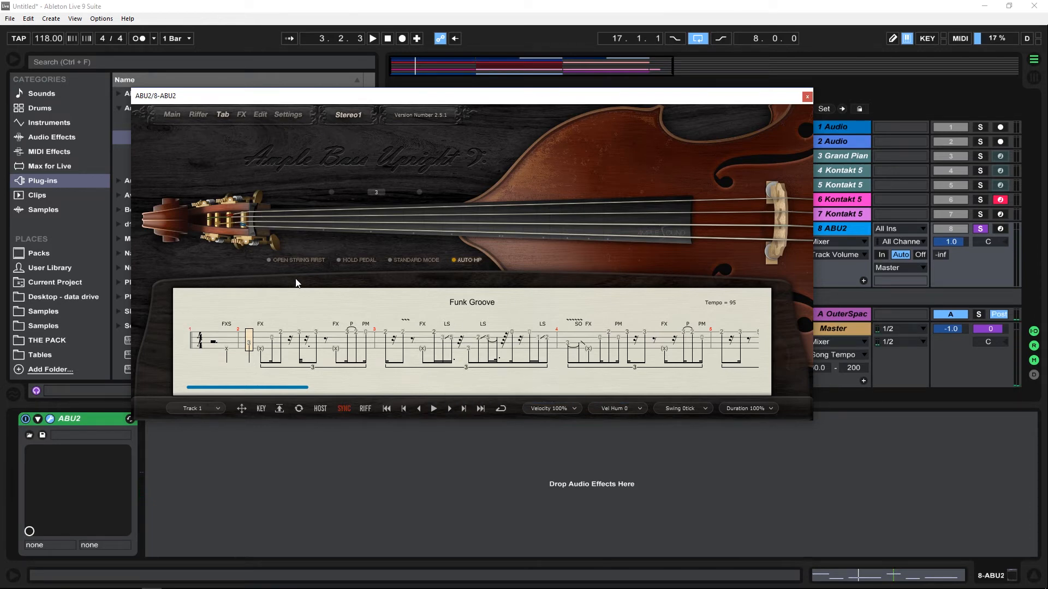
click(173, 113)
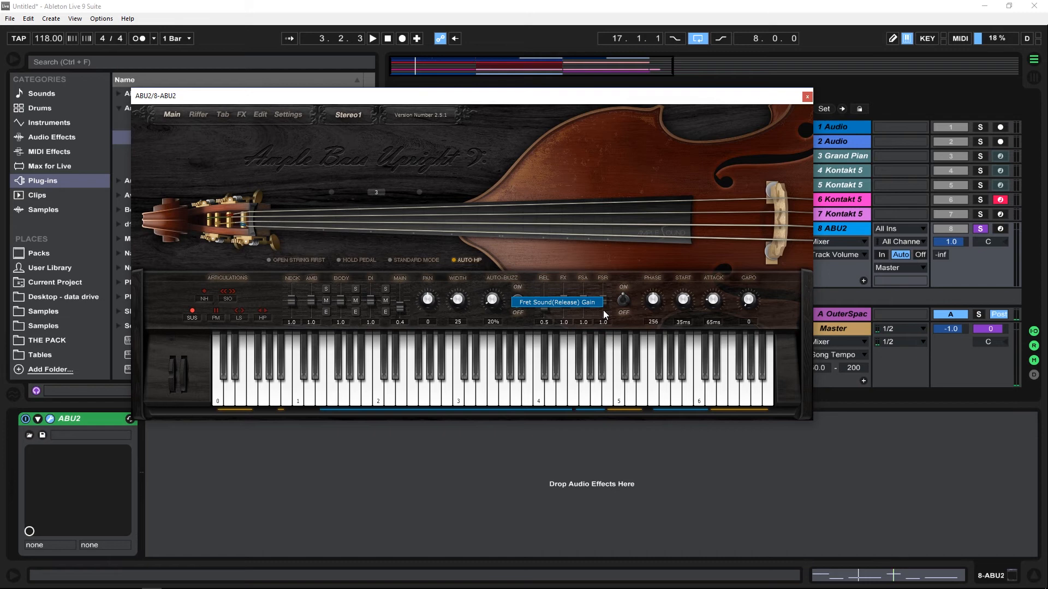
- Play the soloed bass clip with the ABU2 window open, stop playback, and close the plug-in window
key(space)
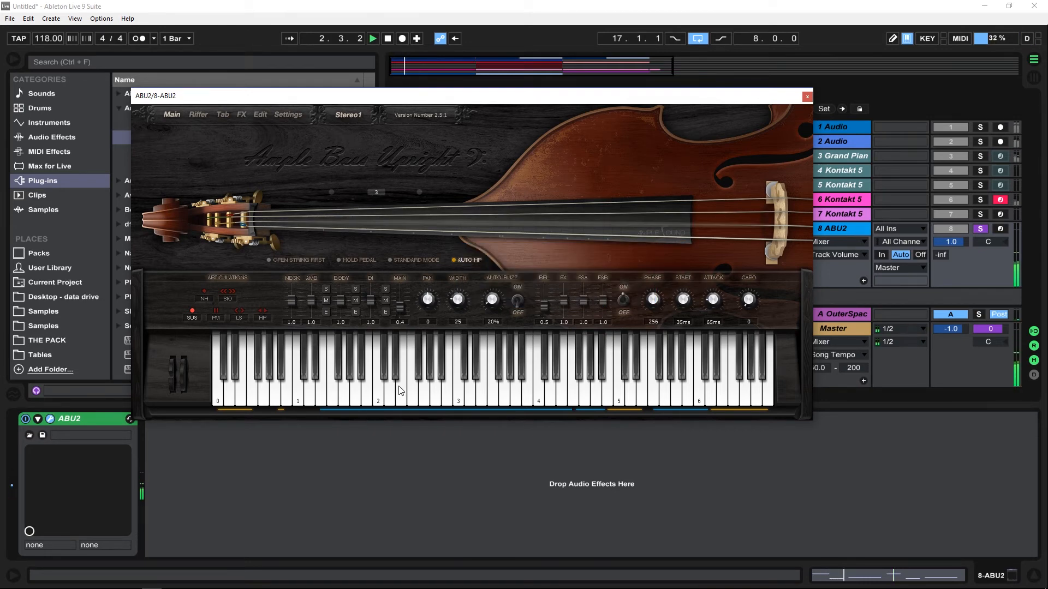
key(space)
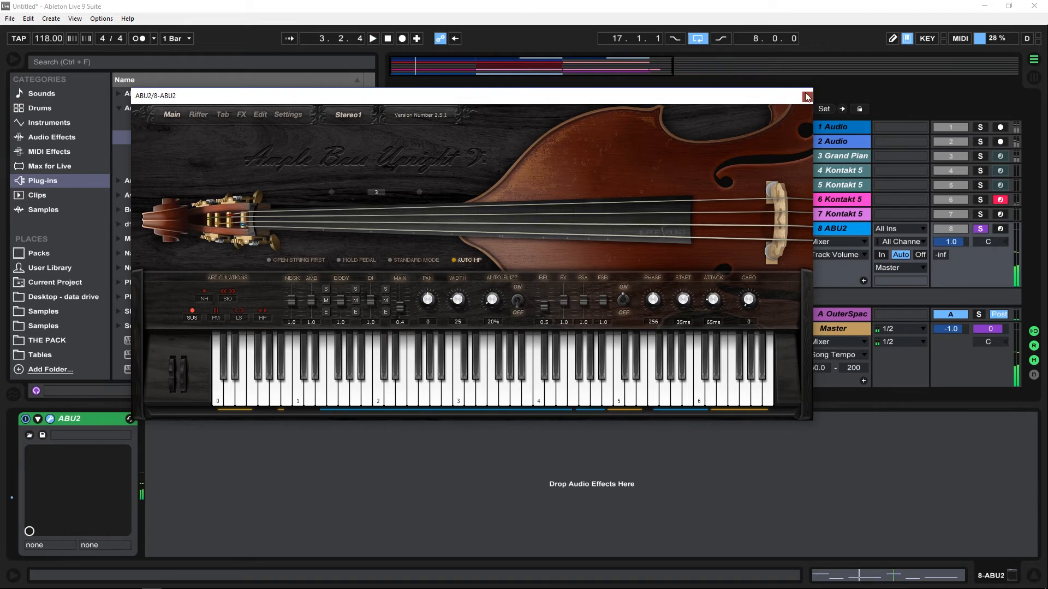
click(807, 96)
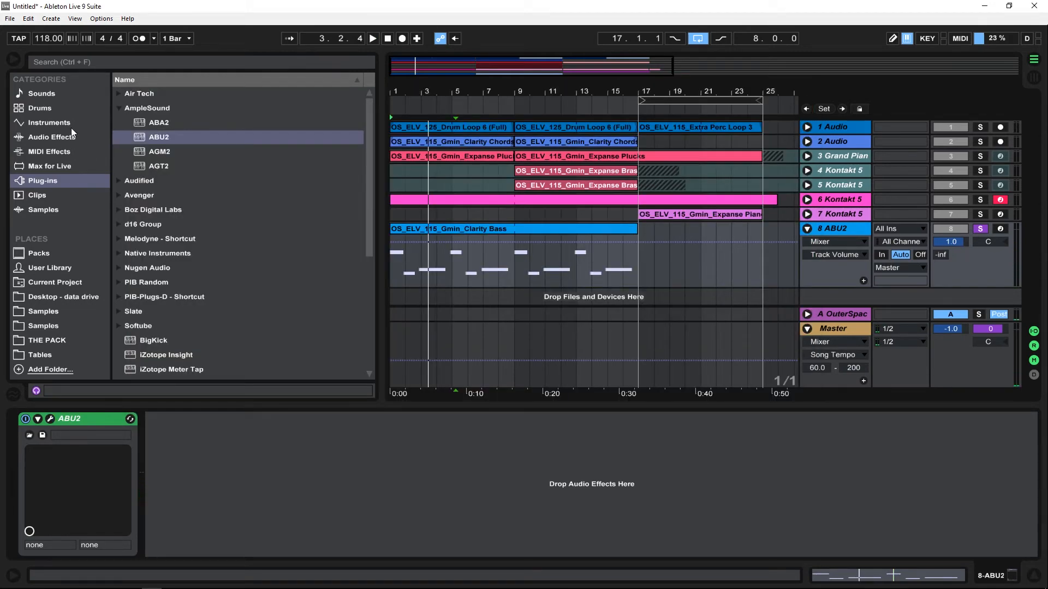
- Add Softube's Tape plug-in after ABU2 on track 8
scroll(215, 262, down, 5)
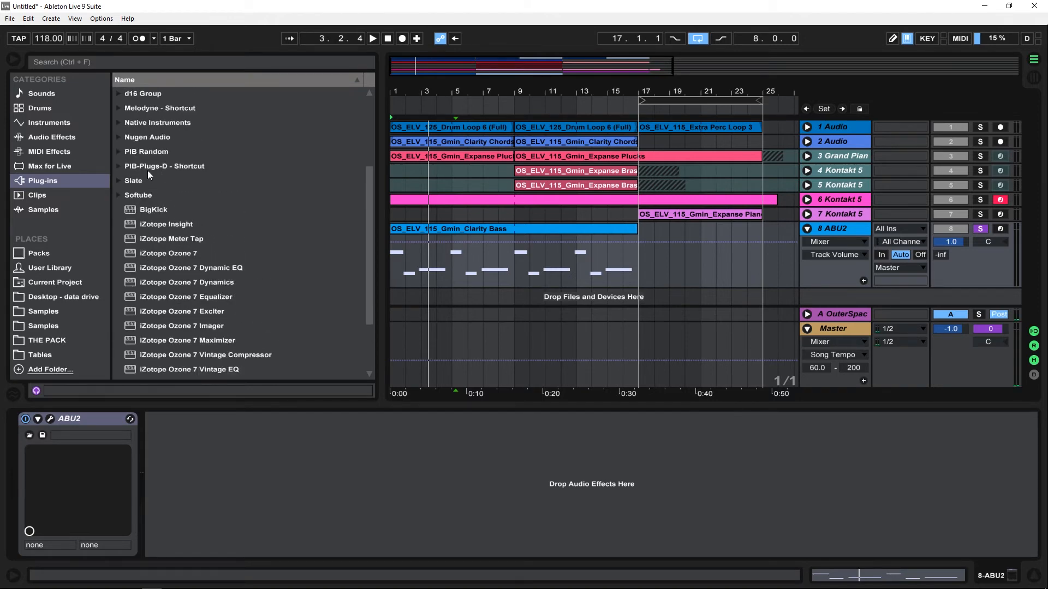
click(118, 195)
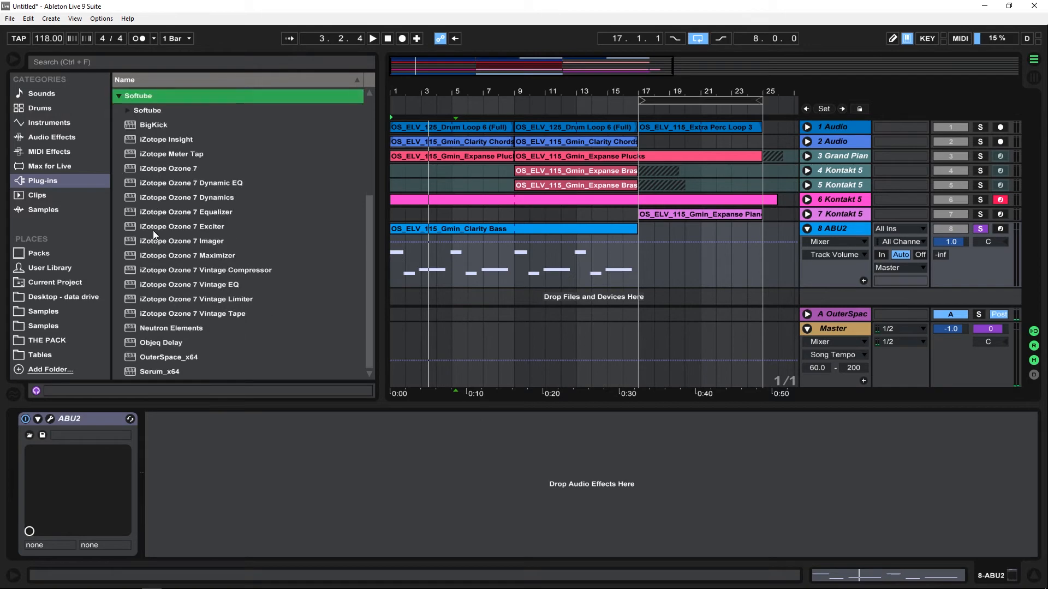
click(133, 112)
scroll(224, 286, down, 5)
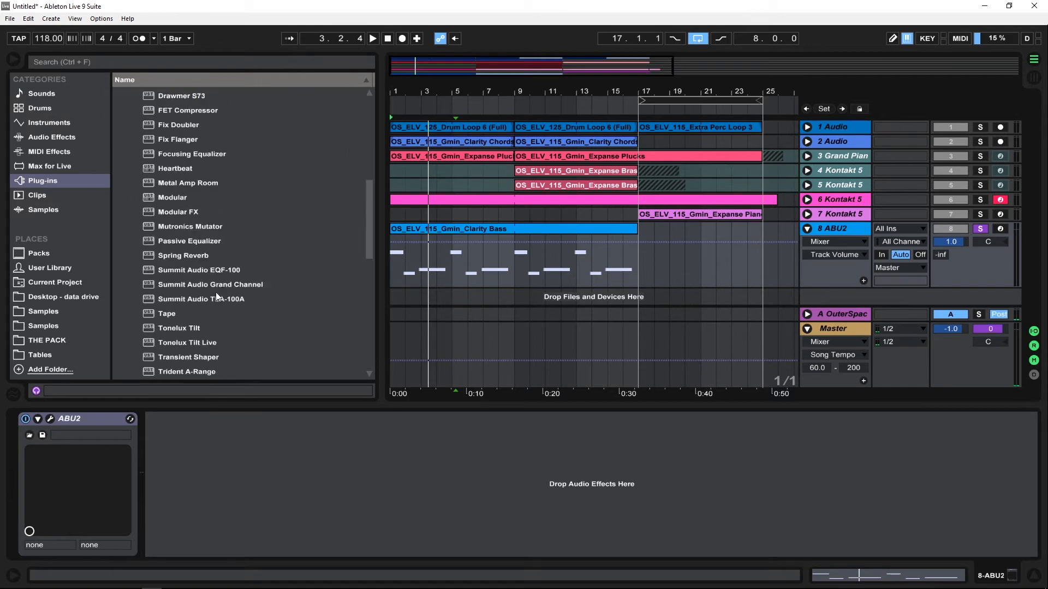
drag(189, 313, 189, 311)
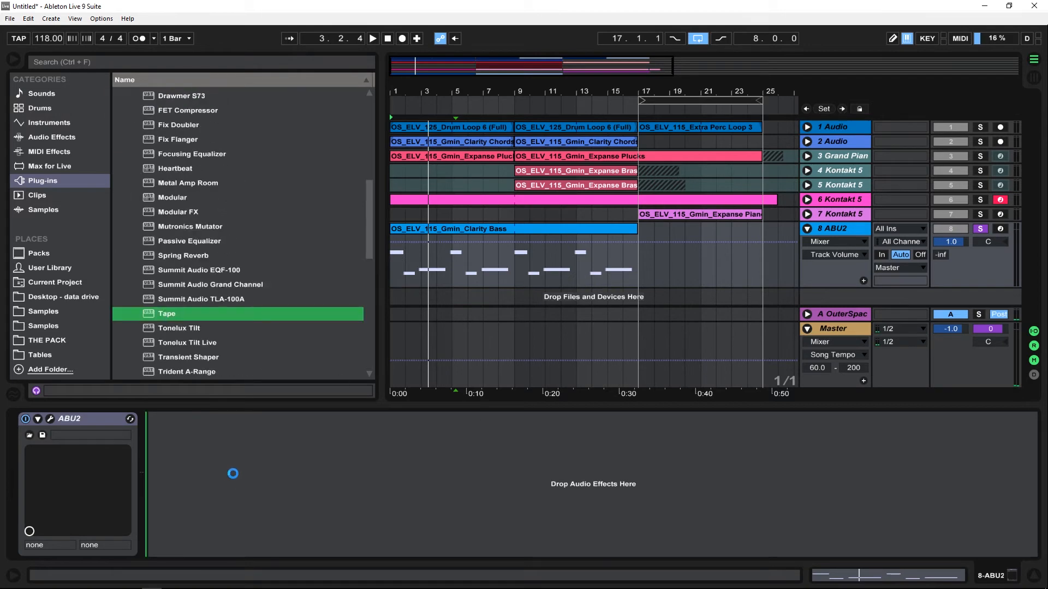
drag(233, 473, 233, 474)
- Set Tape's color amount to 7.0 and its color type to C while the bass plays
key(space)
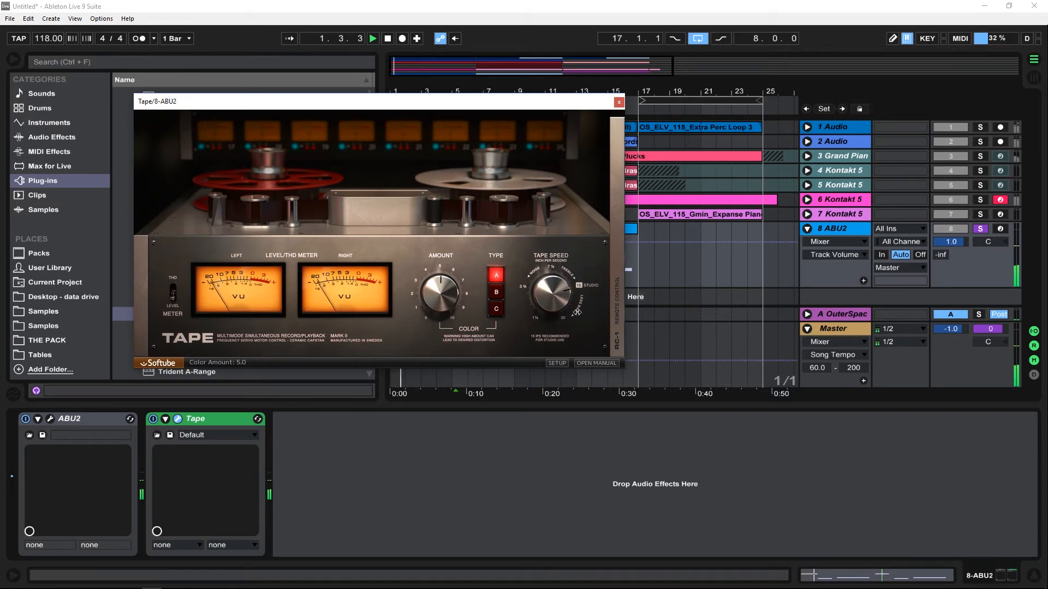
drag(435, 295, 434, 288)
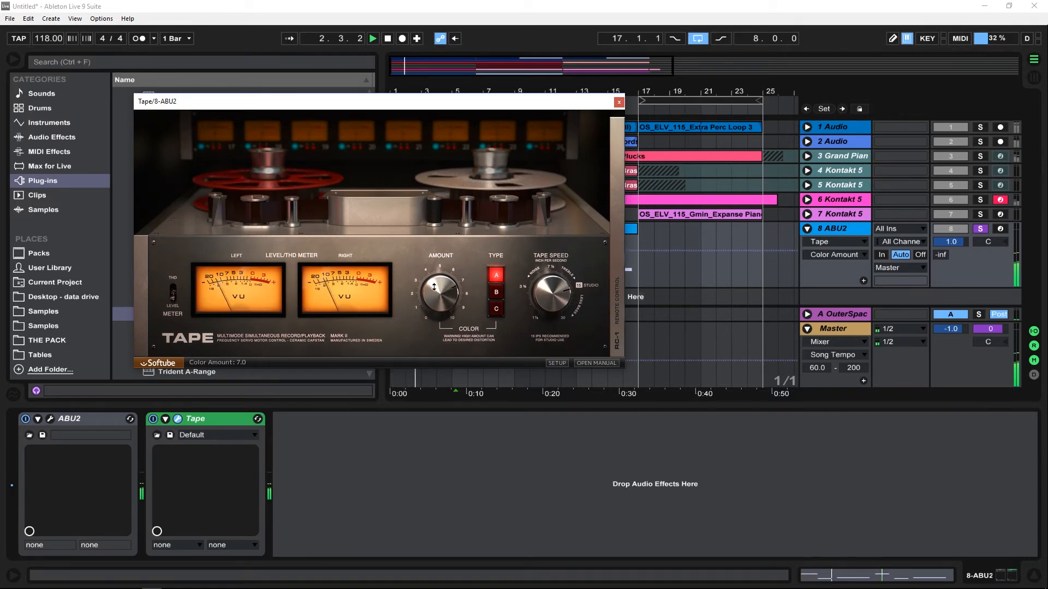
click(496, 292)
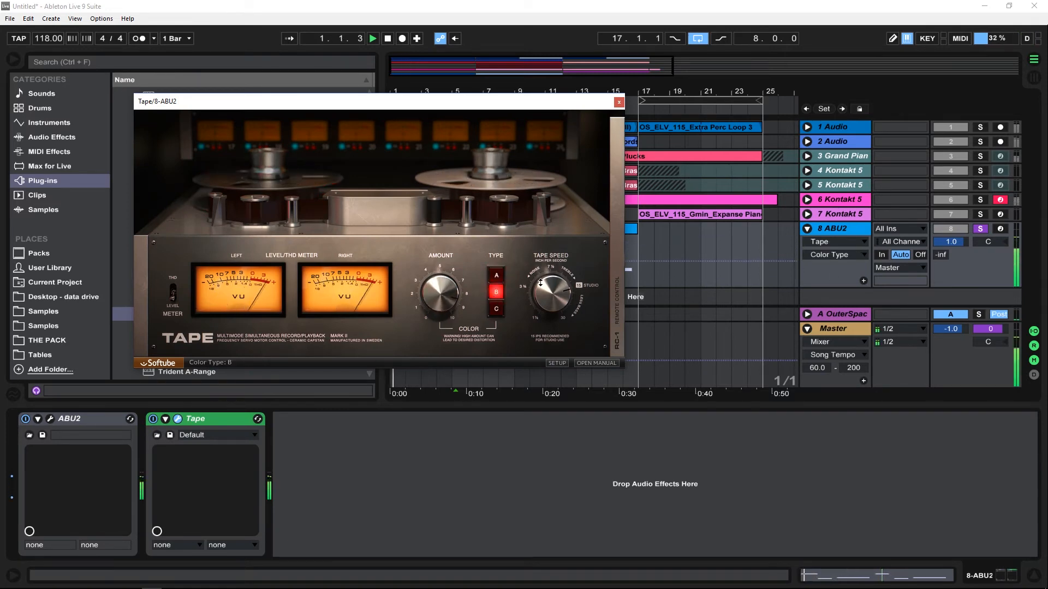
click(496, 308)
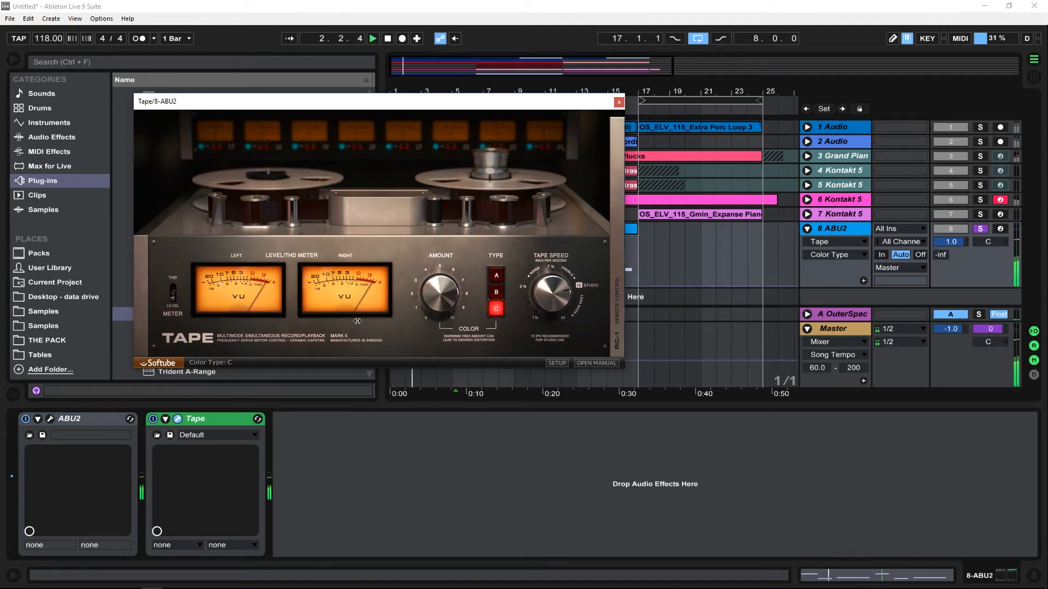
- Compare the bass with Tape bypassed and enabled, leave the effect on, and close its window
click(153, 419)
click(154, 419)
click(154, 419)
key(space)
key(space)
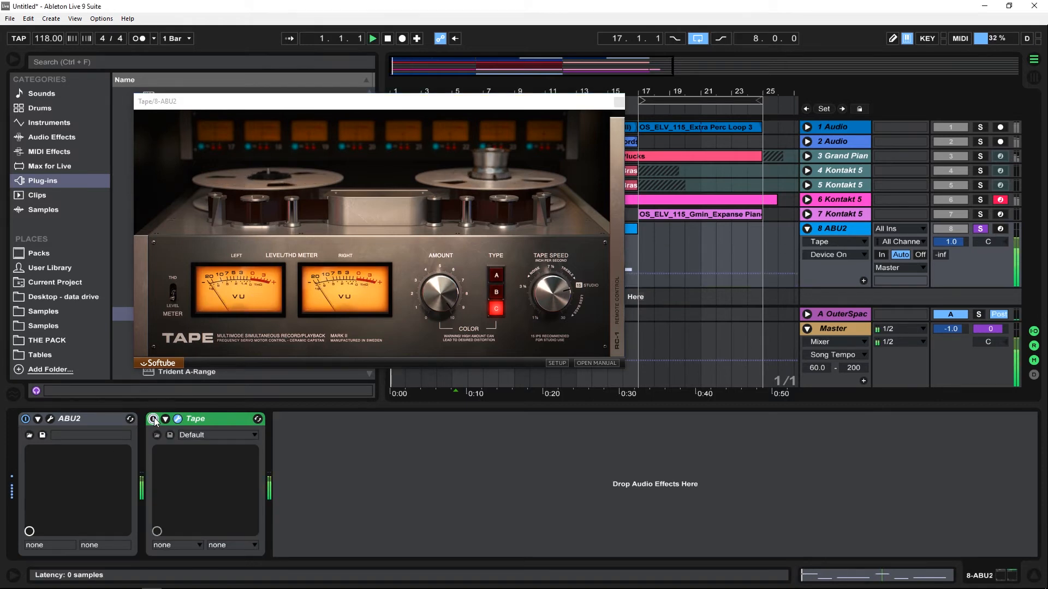
click(154, 419)
key(space)
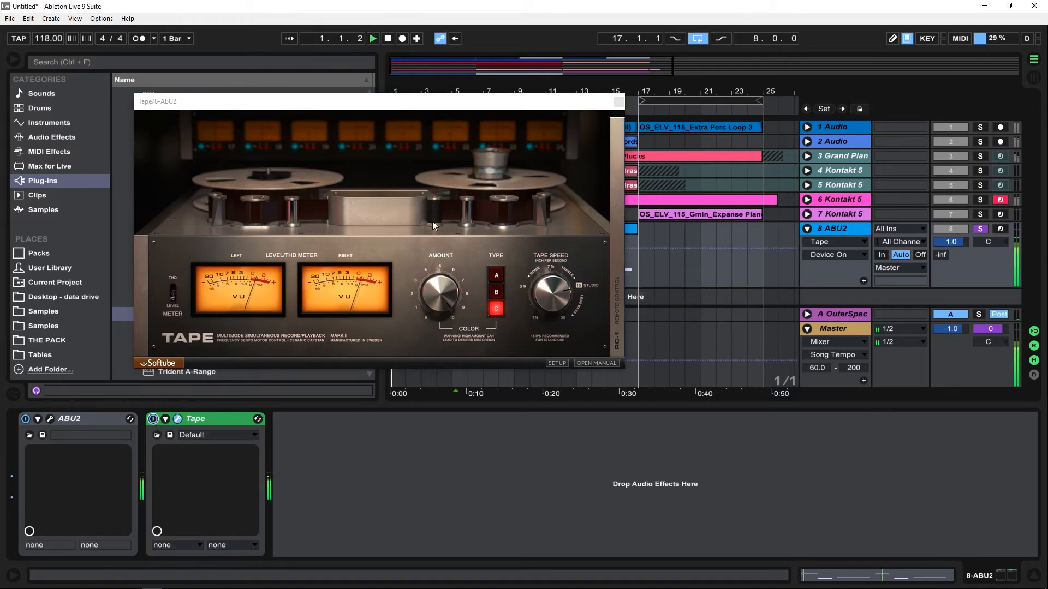
click(618, 102)
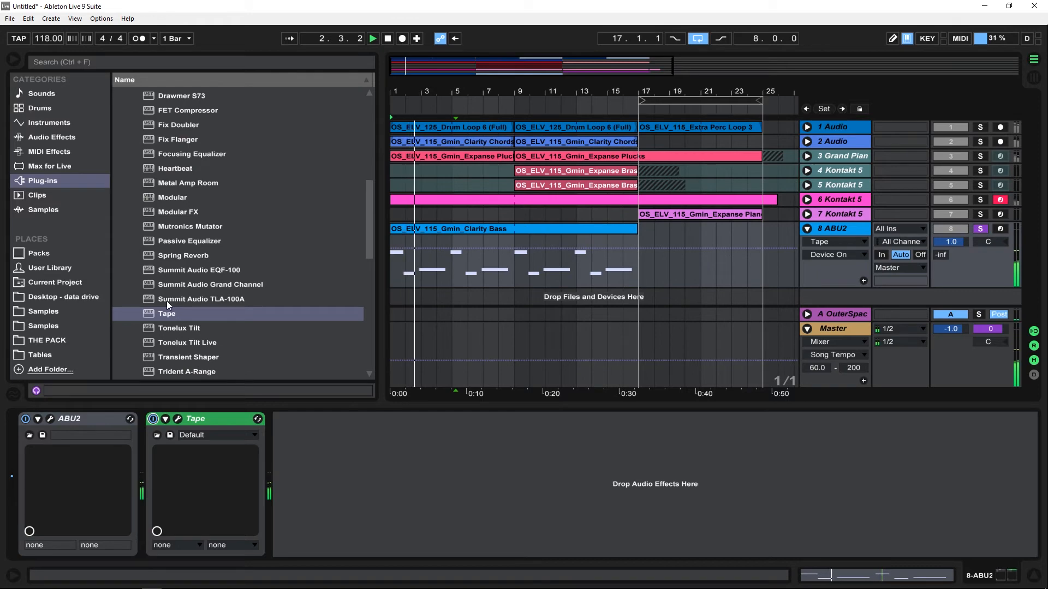
- Add Summit Audio Grand Channel after Tape on track 8, load its All - Bass preset, and close its window
drag(182, 287, 391, 432)
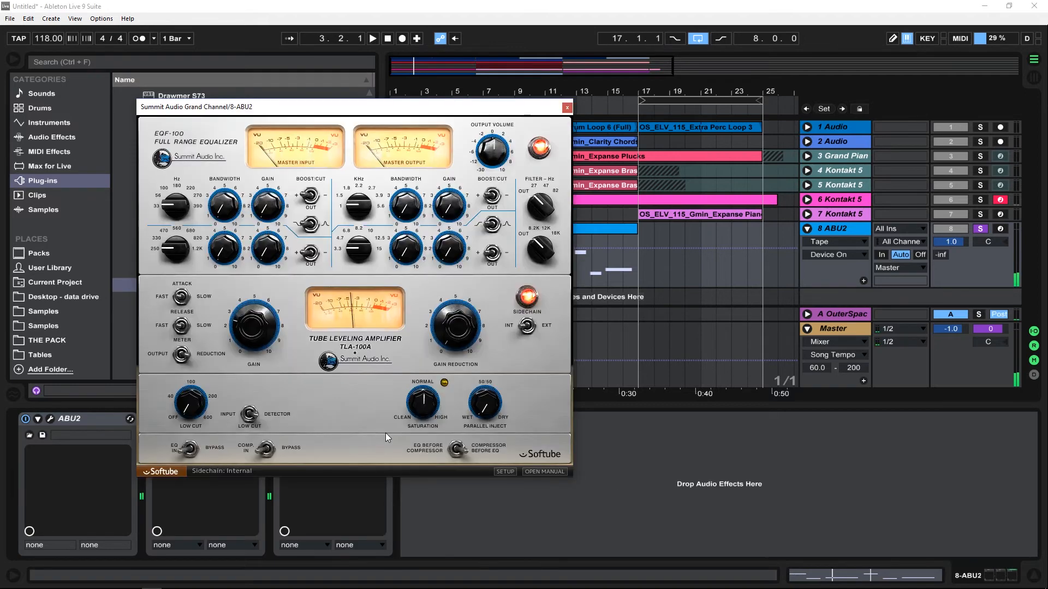
drag(240, 107, 461, 104)
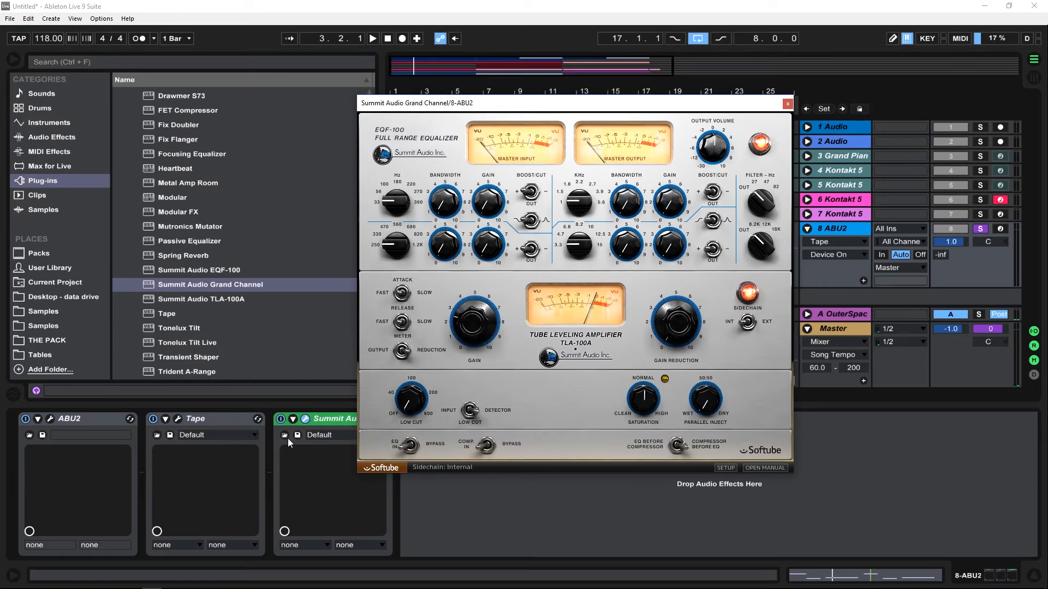
click(325, 435)
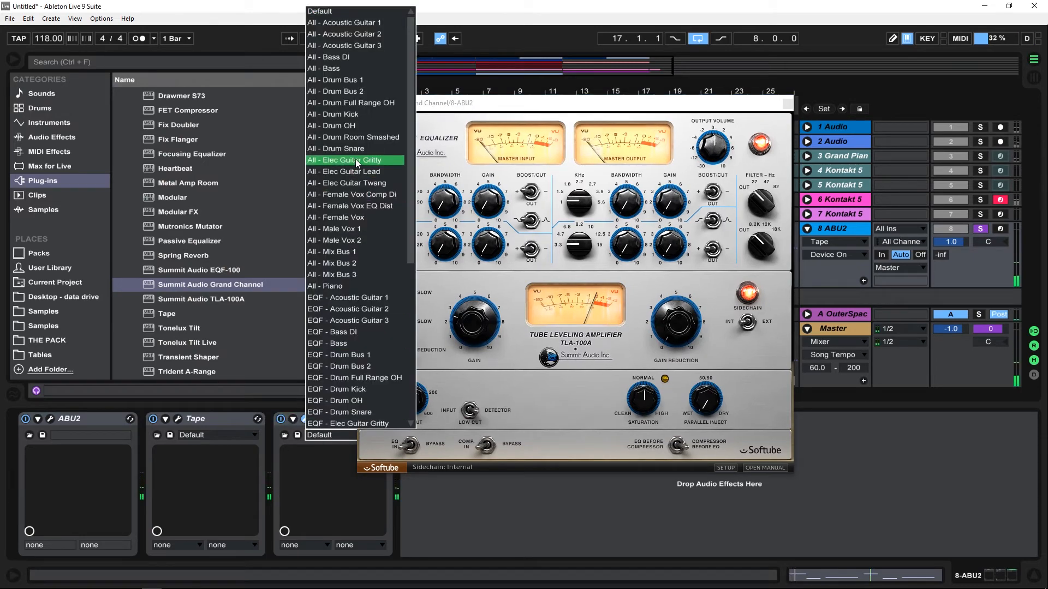
click(357, 68)
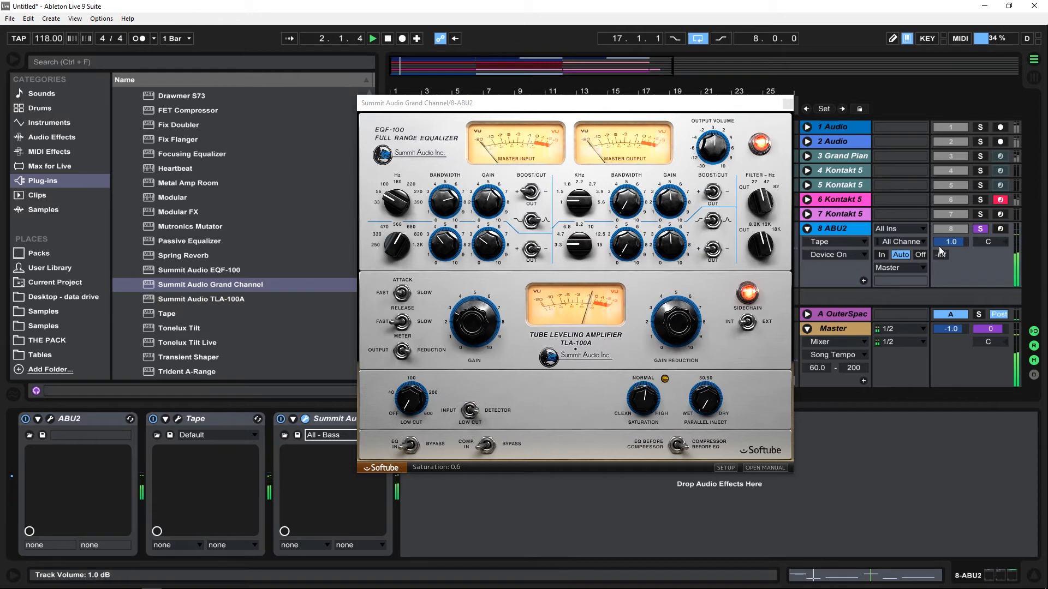
click(787, 104)
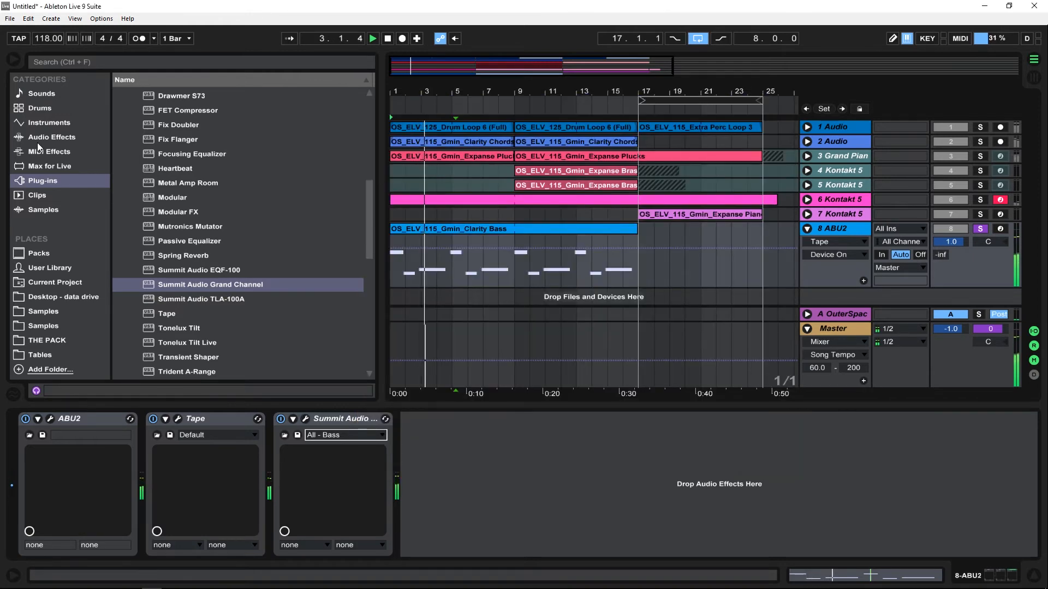
- Insert EQ Eight's E Bass Modern instrument preset between ABU2 and Tape on track 8
click(43, 137)
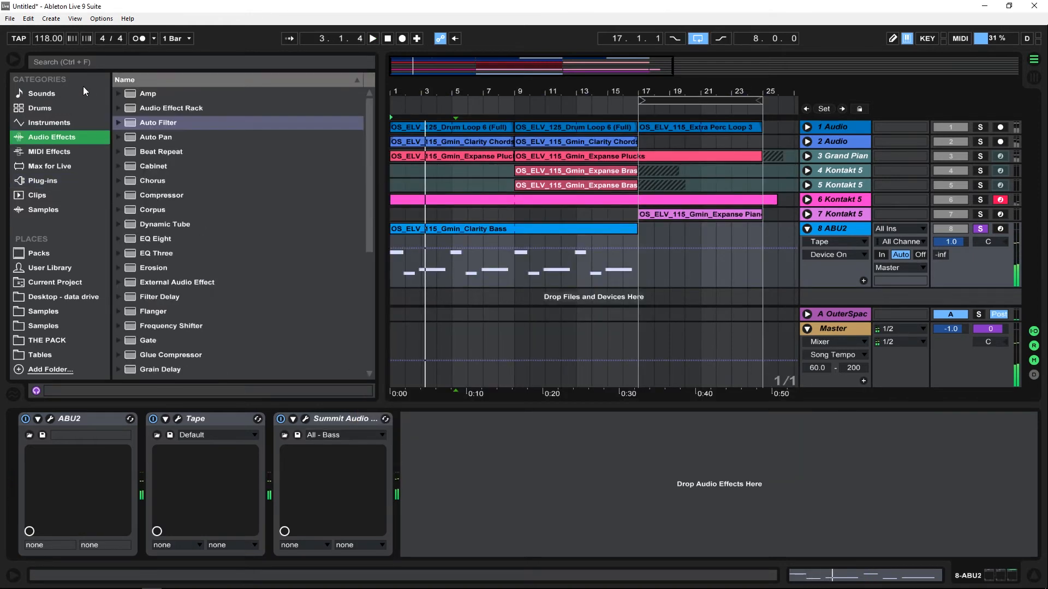
click(119, 239)
click(129, 298)
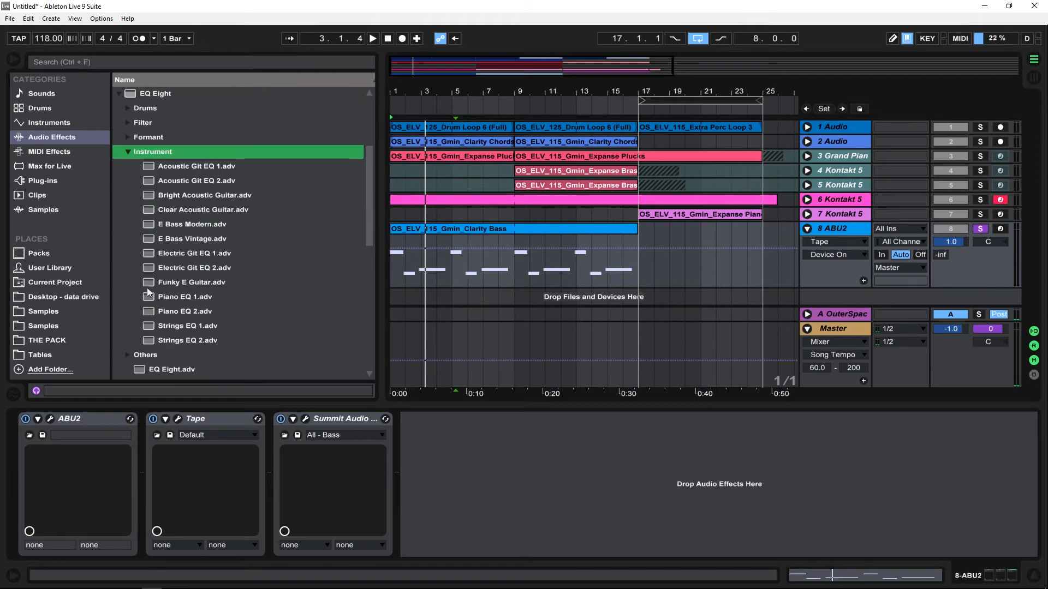
drag(181, 224, 187, 458)
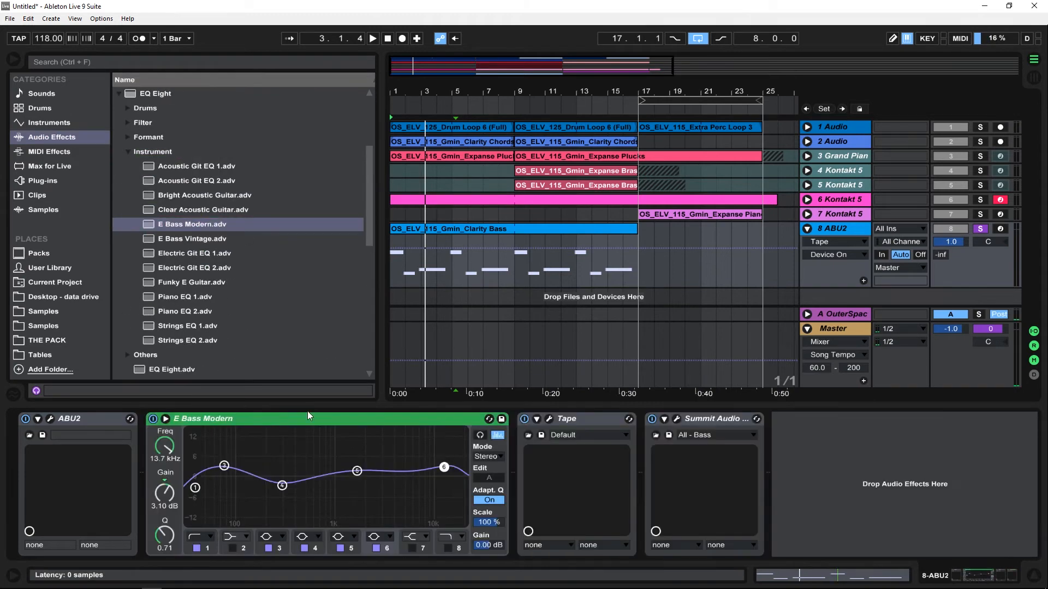
- Move Tape to the end of the device chain behind Summit Audio Grand Channel and play the soloed bass briefly
drag(578, 419, 869, 437)
key(space)
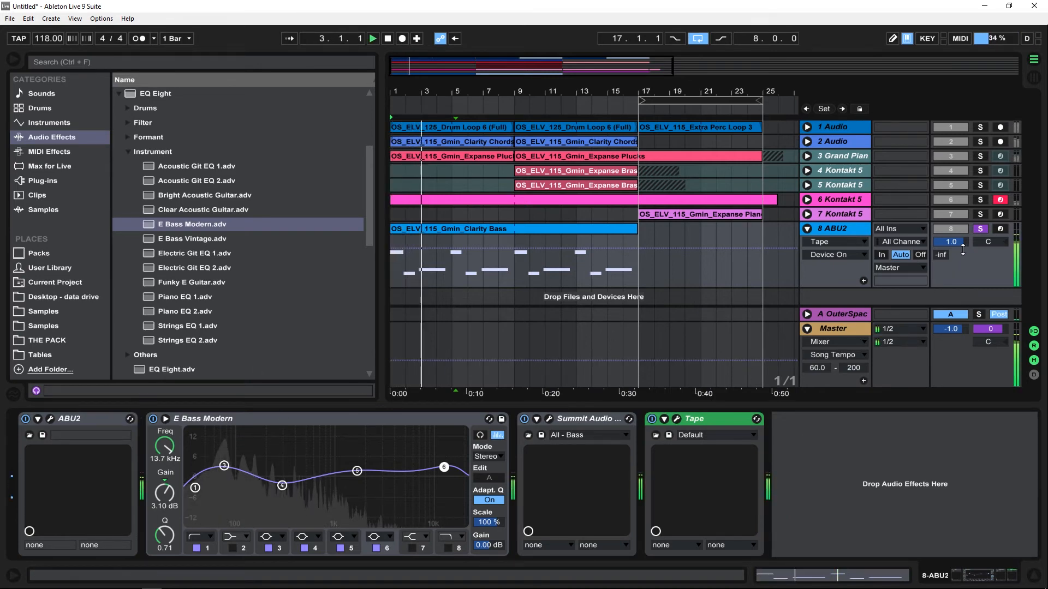
key(space)
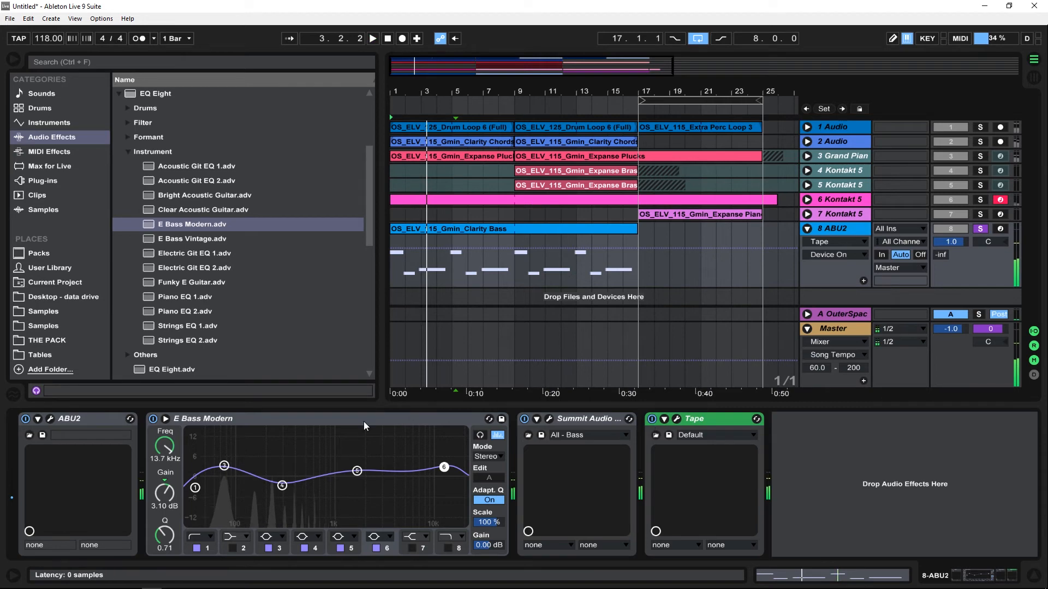
- Group E Bass Modern, Summit Audio Grand Channel and Tape into one audio effect rack
click(276, 418)
shift+click(725, 420)
right_click(725, 421)
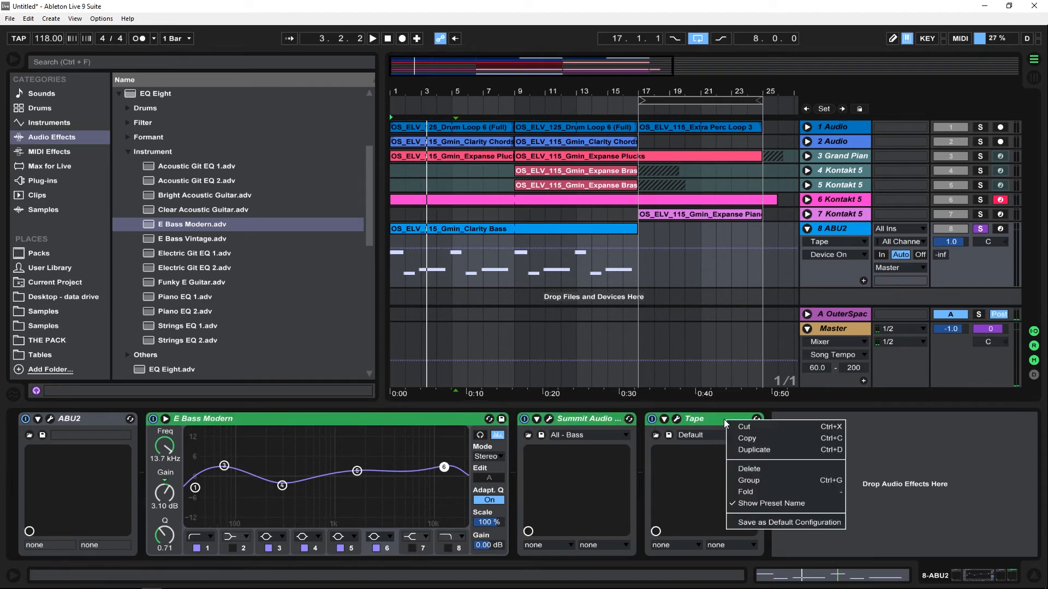
click(751, 482)
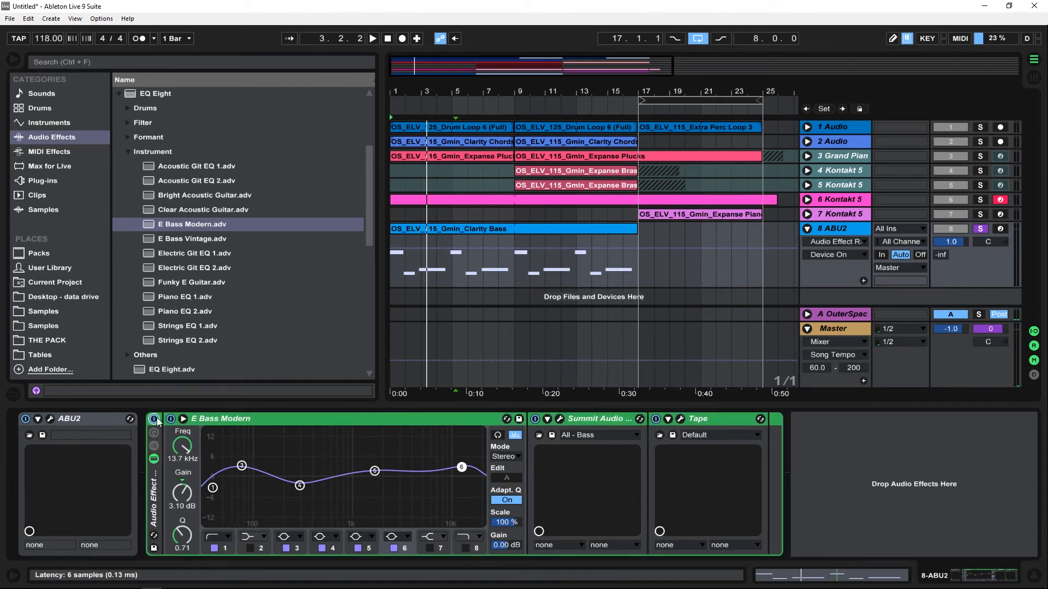
- Compare the bass with the whole effect rack bypassed and enabled during playback, leaving the rack on
click(155, 419)
key(space)
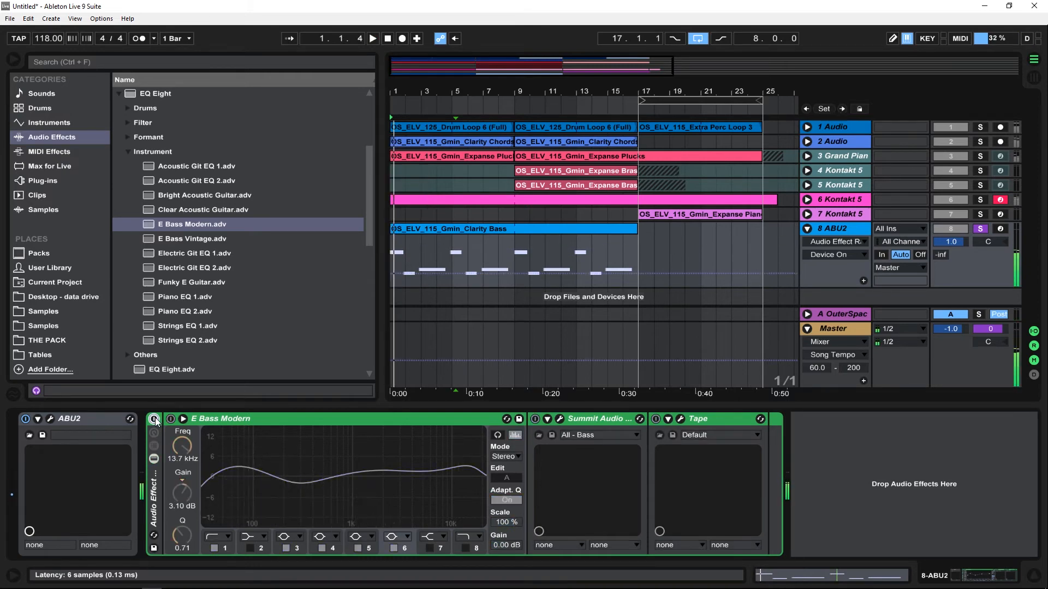
click(154, 419)
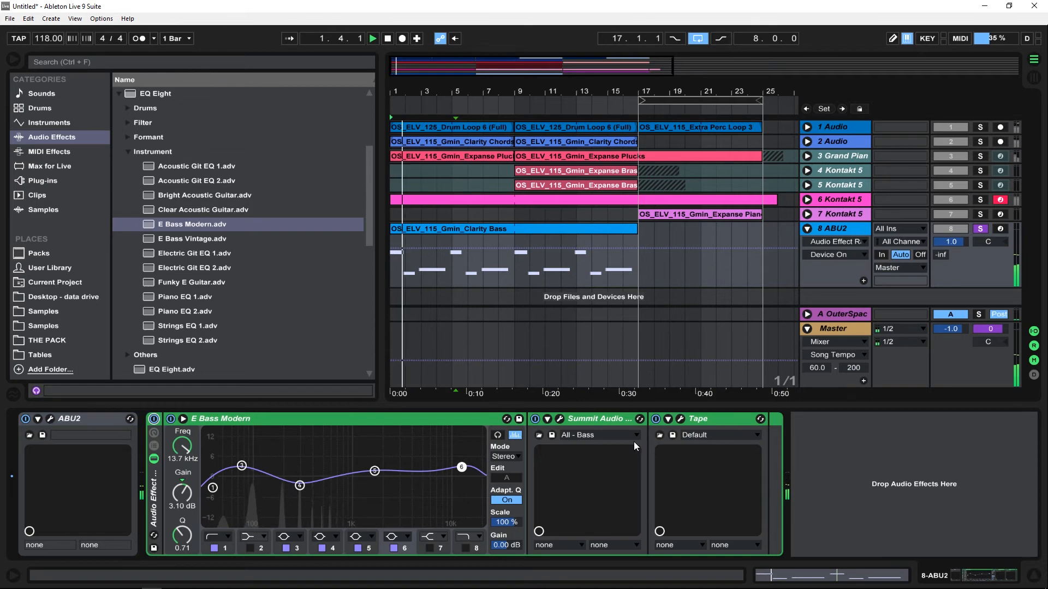
- Load the JC Bass 1 -2VU preset in Tape, check the sound with Tape bypassed, and fold the device
click(715, 436)
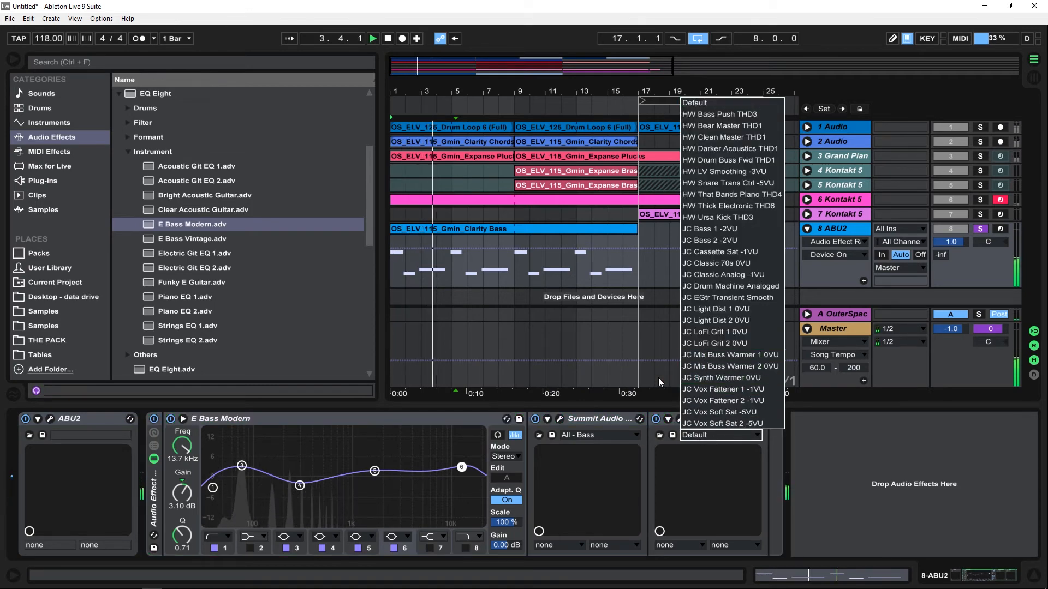
click(738, 231)
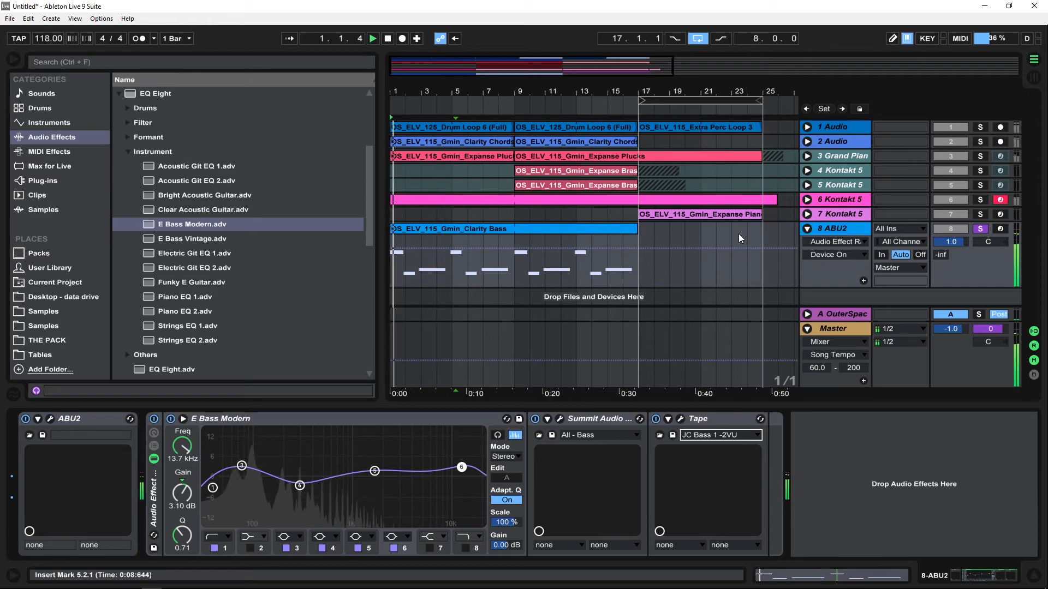
click(660, 425)
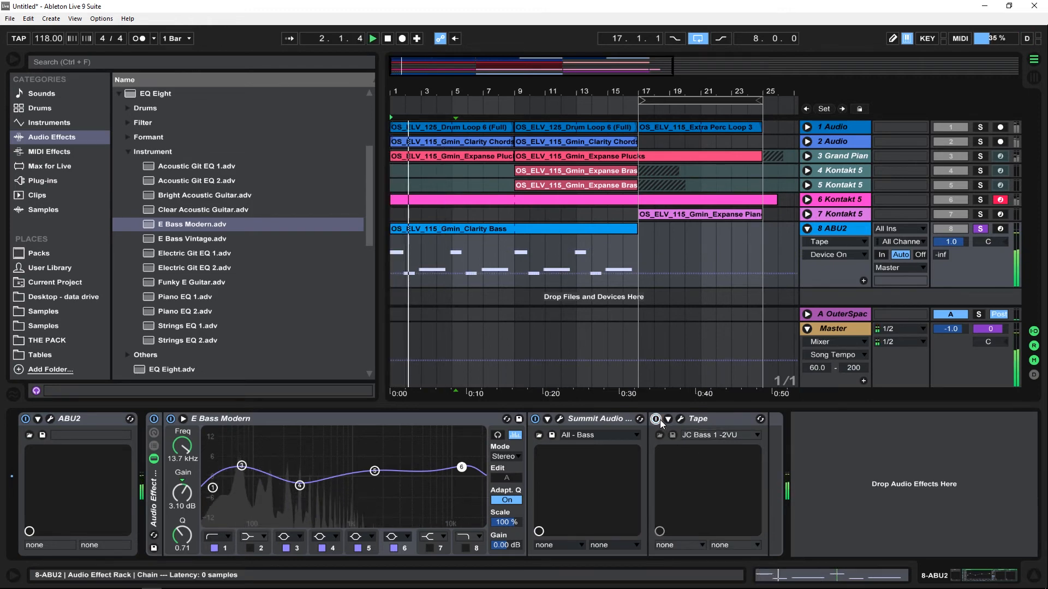
double_click(715, 418)
- Unsolo track 8 and set its volume to 0.1 dB against the full mix
click(976, 229)
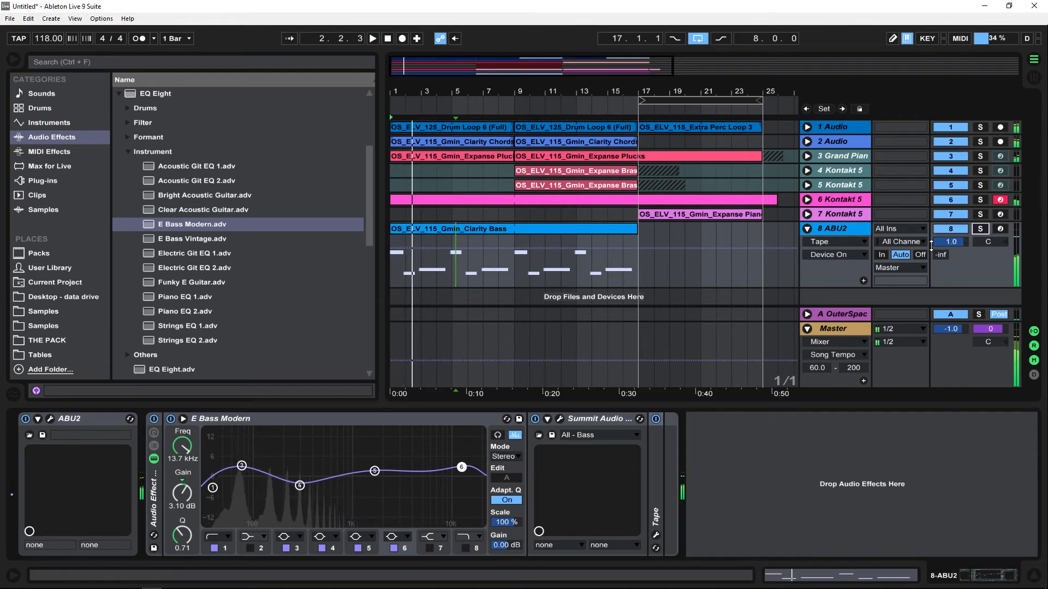
key(space)
drag(956, 242, 956, 248)
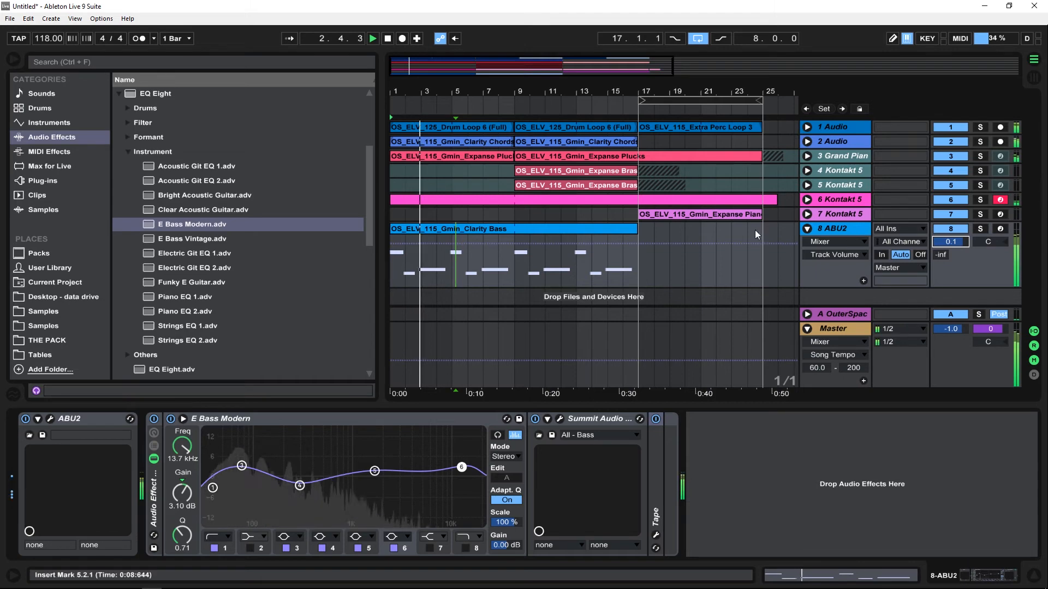
- Select the Clarity Bass clip and collapse track 8 in the arrangement
click(626, 233)
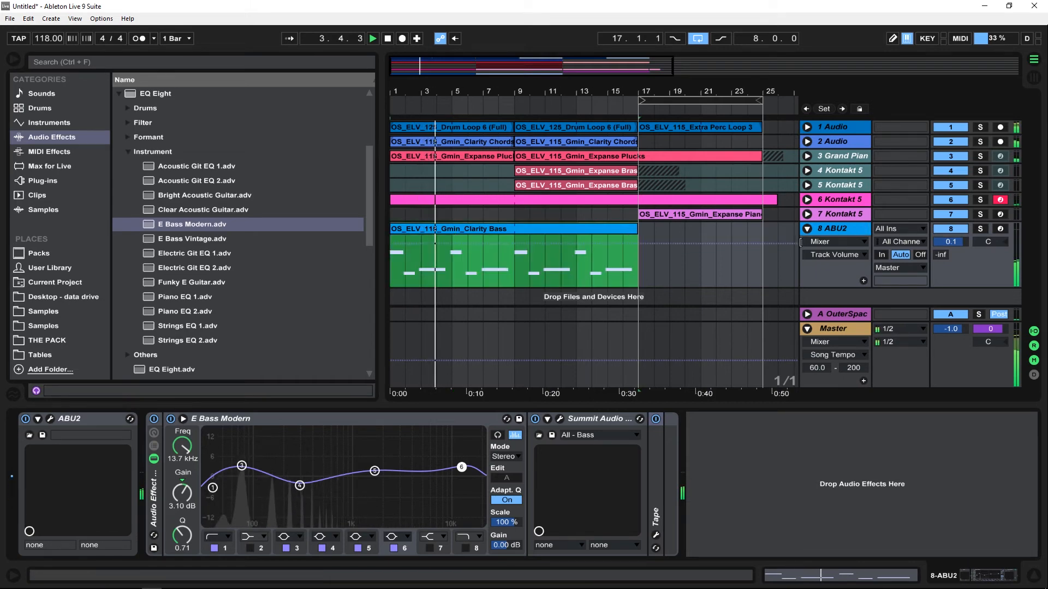
click(807, 229)
key(minus)
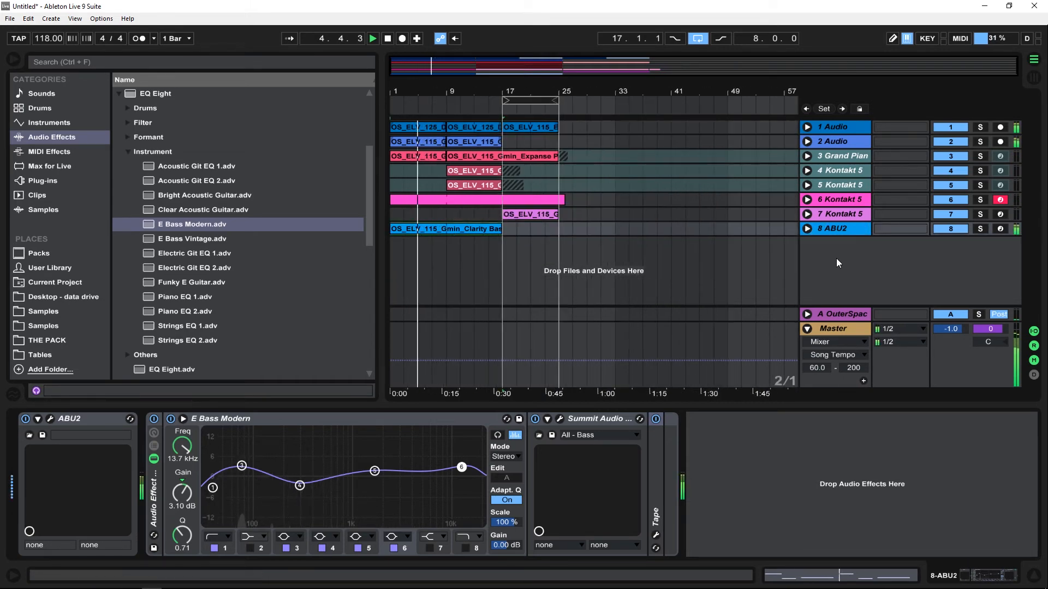
- Load the AMB Lucid Dreaming (ARP) snapshot in track 7's Kontakt, listen to it in the arrangement, and close the window
click(844, 214)
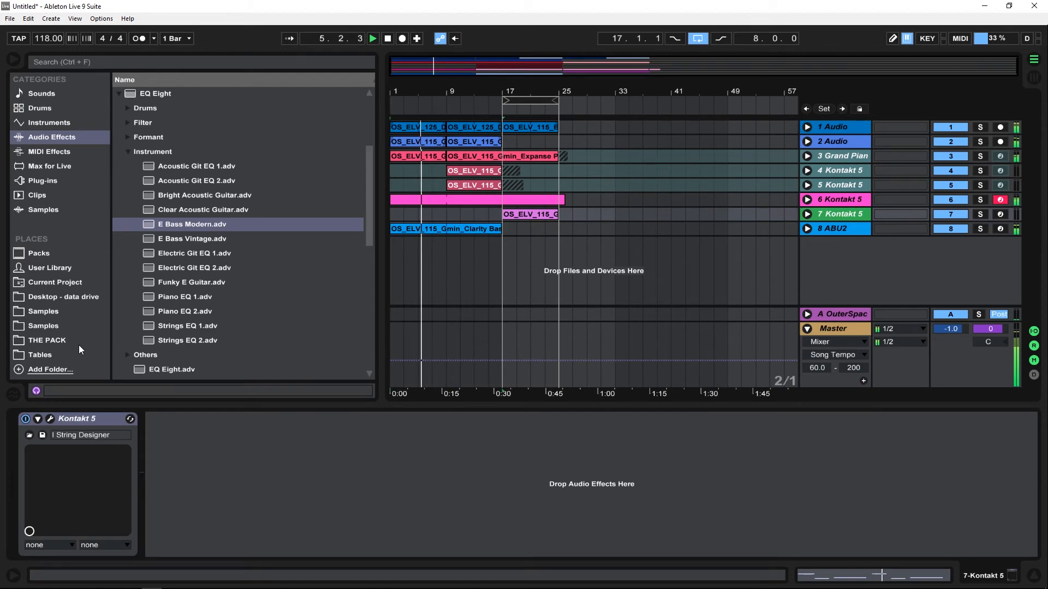
click(50, 419)
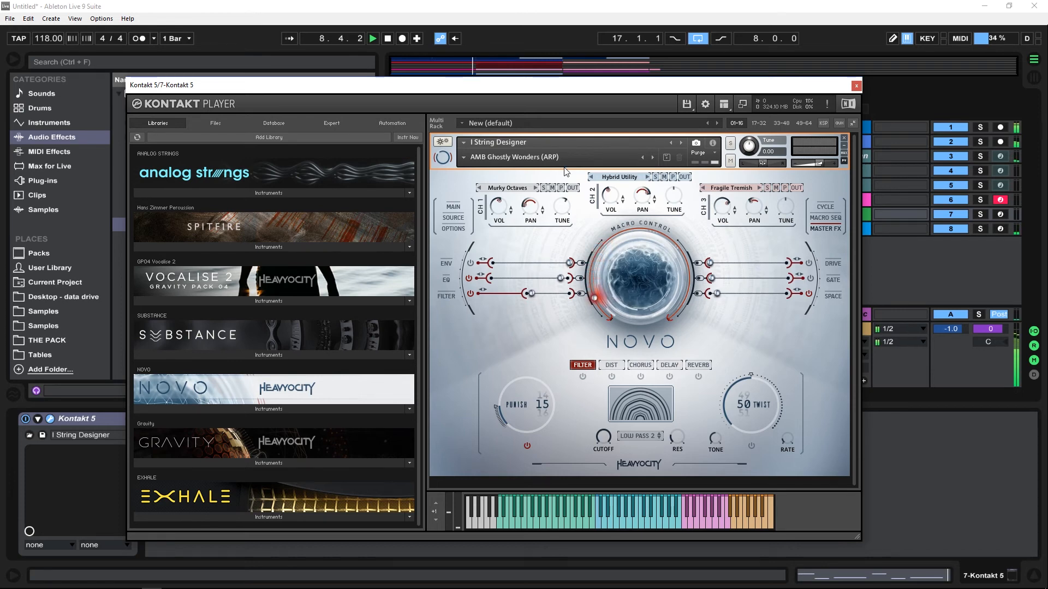
click(489, 158)
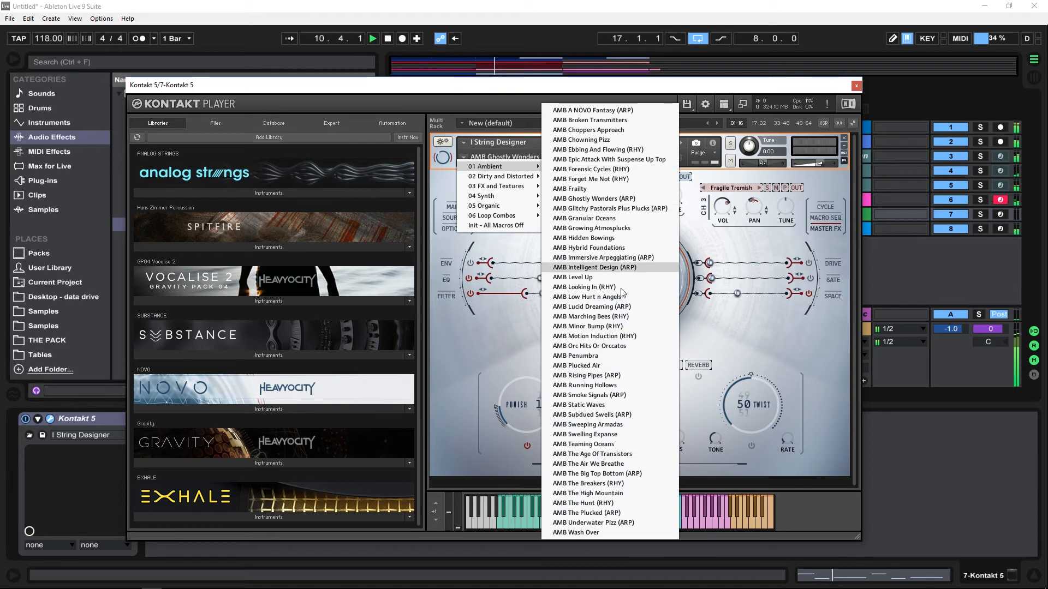
click(621, 308)
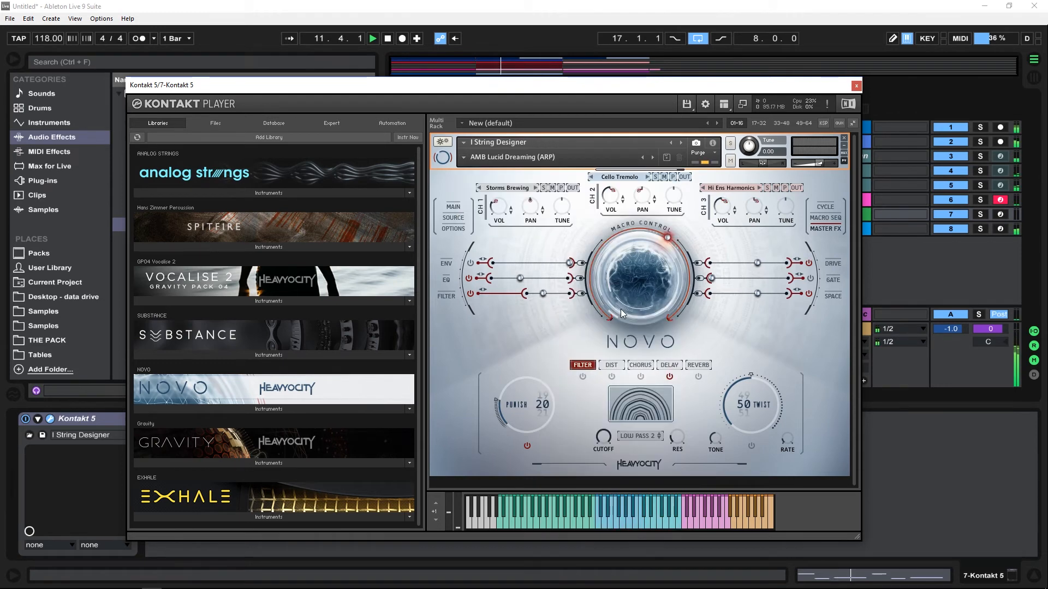
drag(625, 96, 580, 236)
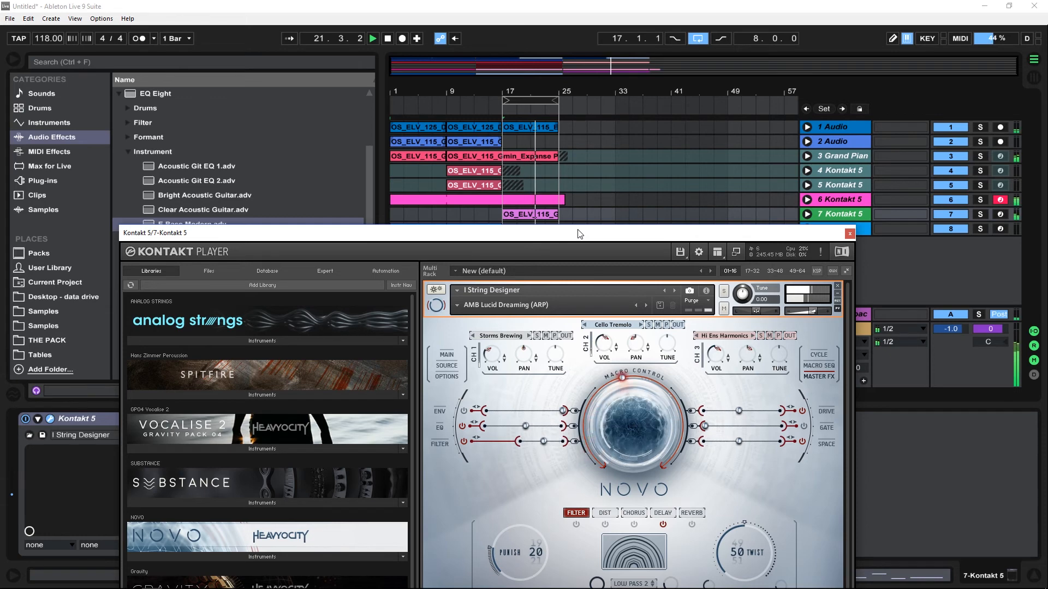
drag(580, 234, 558, 107)
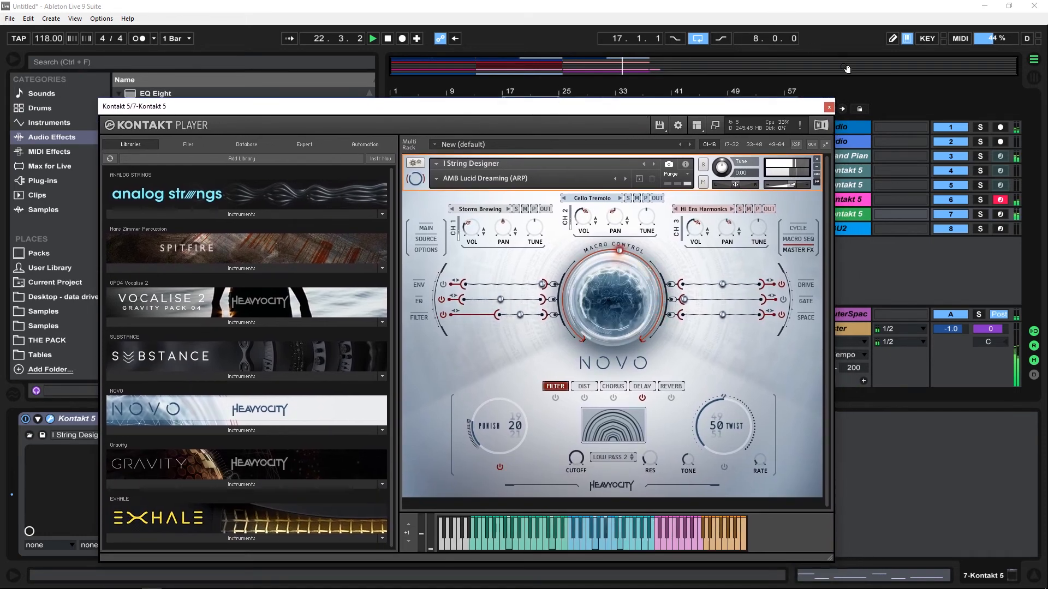
click(829, 107)
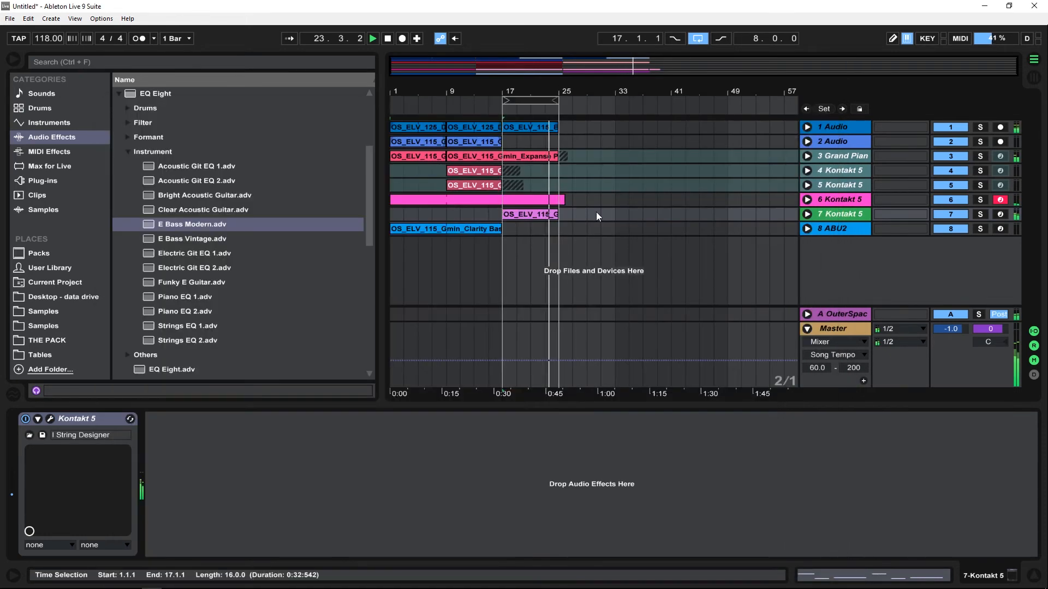
- Move the eight-bar loop range to bars 25–33 and place the insert marker at bar 29 on track 4
drag(544, 100, 600, 100)
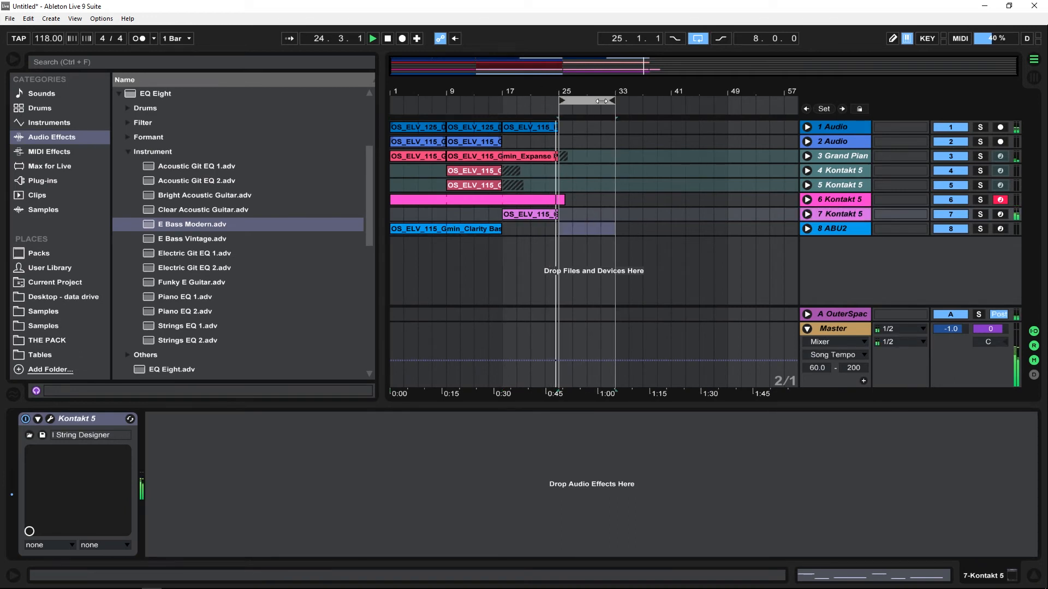
click(587, 170)
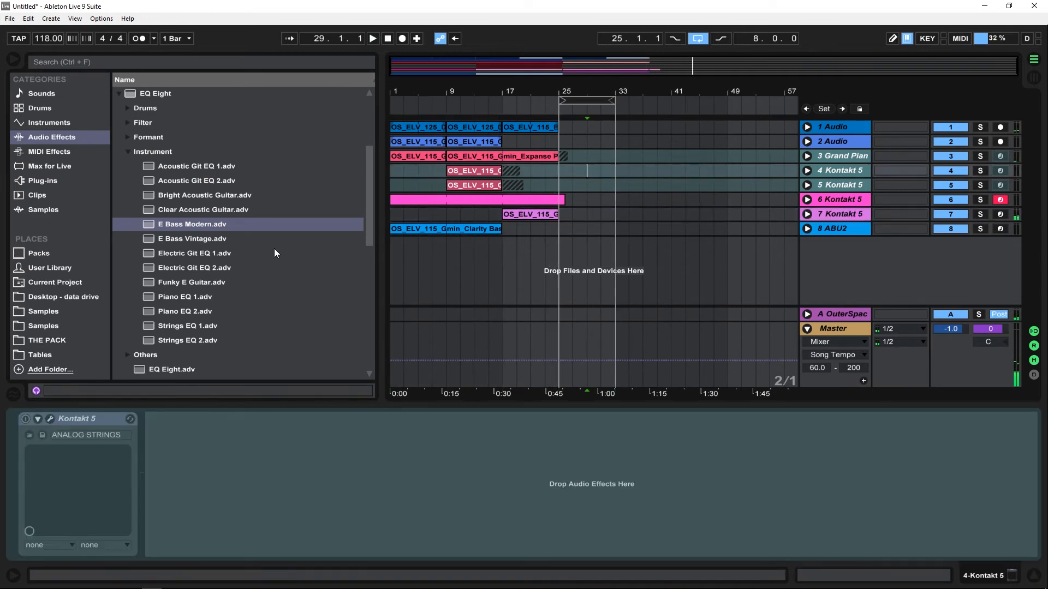
- Locate the sample of track 1's percussion clip from bar 17 in the browser and open the Elevate Chords MIDI folder
right_click(521, 154)
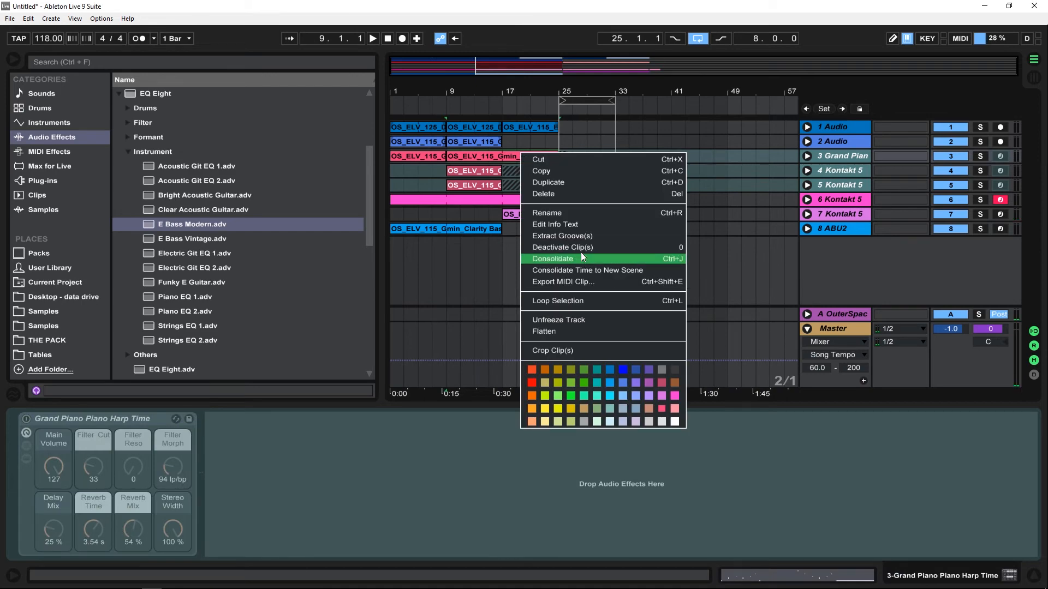
click(460, 285)
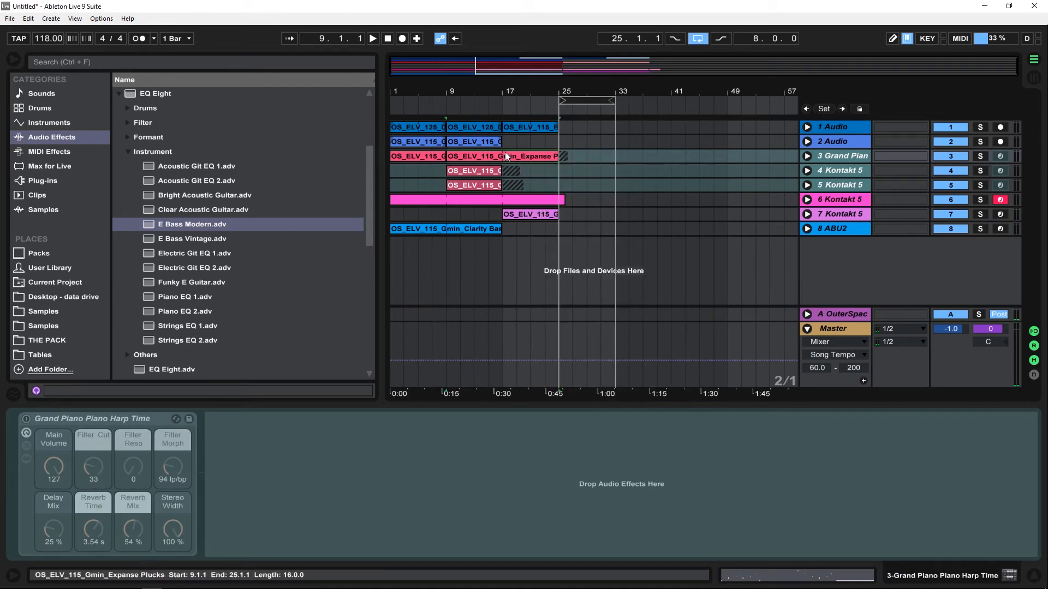
right_click(521, 125)
click(602, 254)
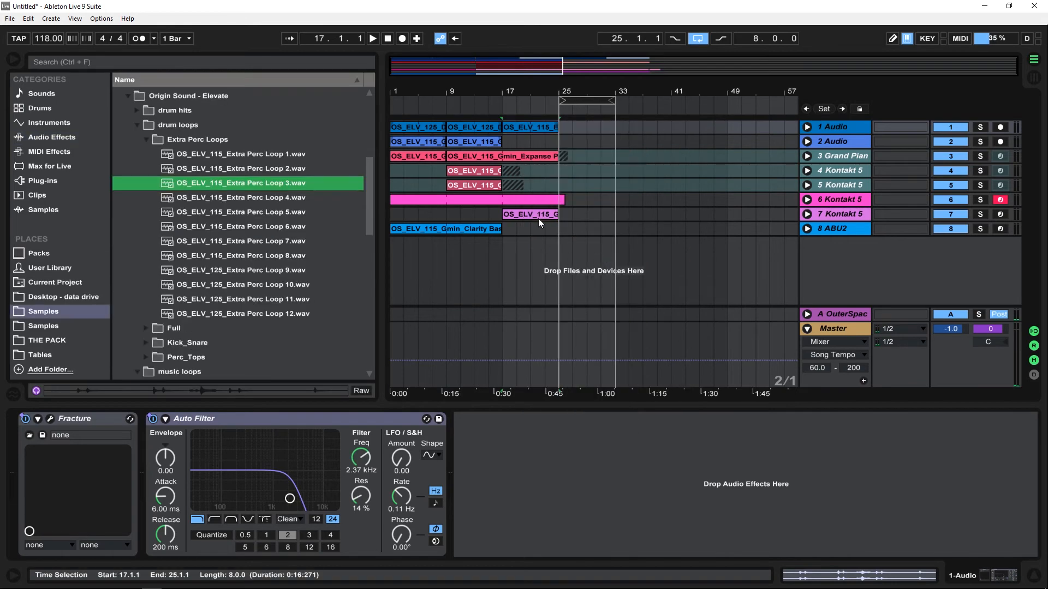
click(146, 139)
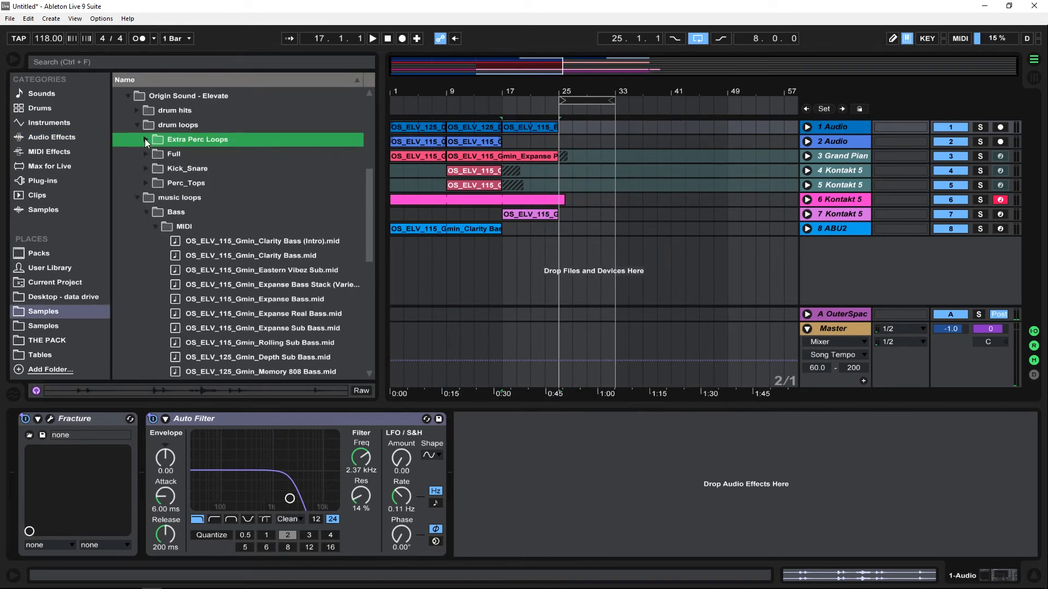
click(148, 216)
click(146, 228)
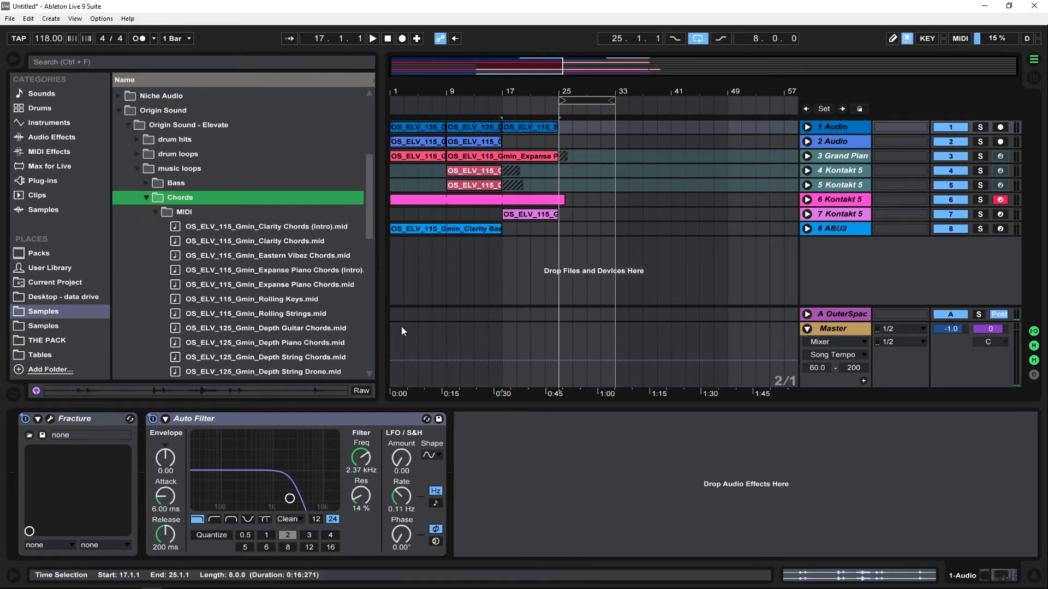
- Place OS_ELV_115_Gmin_Expanse Piano Chords.mid on track 7 at bar 17 and play it
click(336, 271)
drag(321, 284, 503, 214)
key(space)
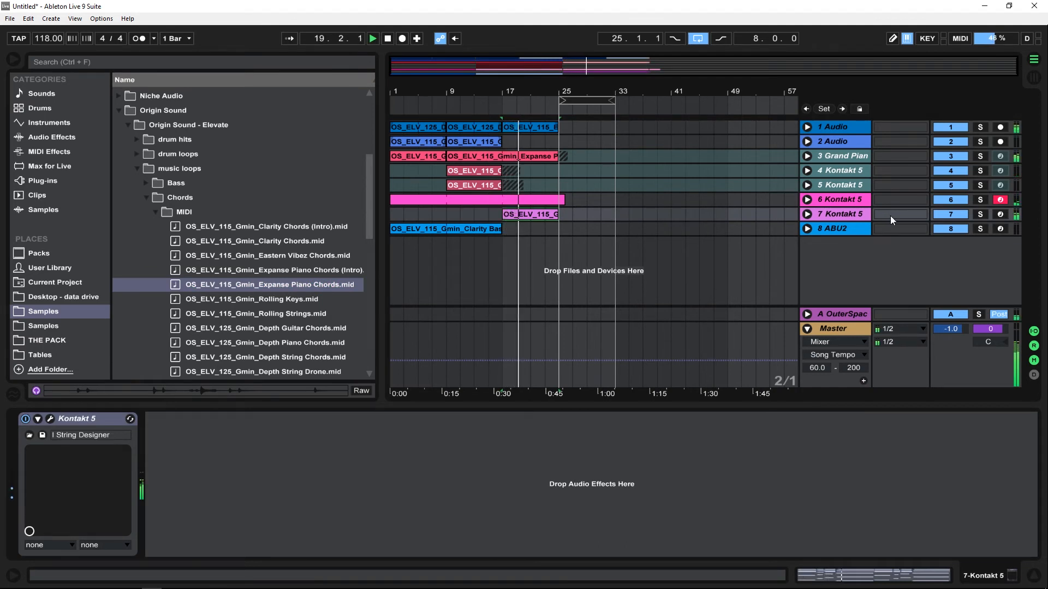
- Load the AMB Marching Bees (RHY) snapshot in track 7's Kontakt, play it in the arrangement, and close the plug-in window
click(863, 216)
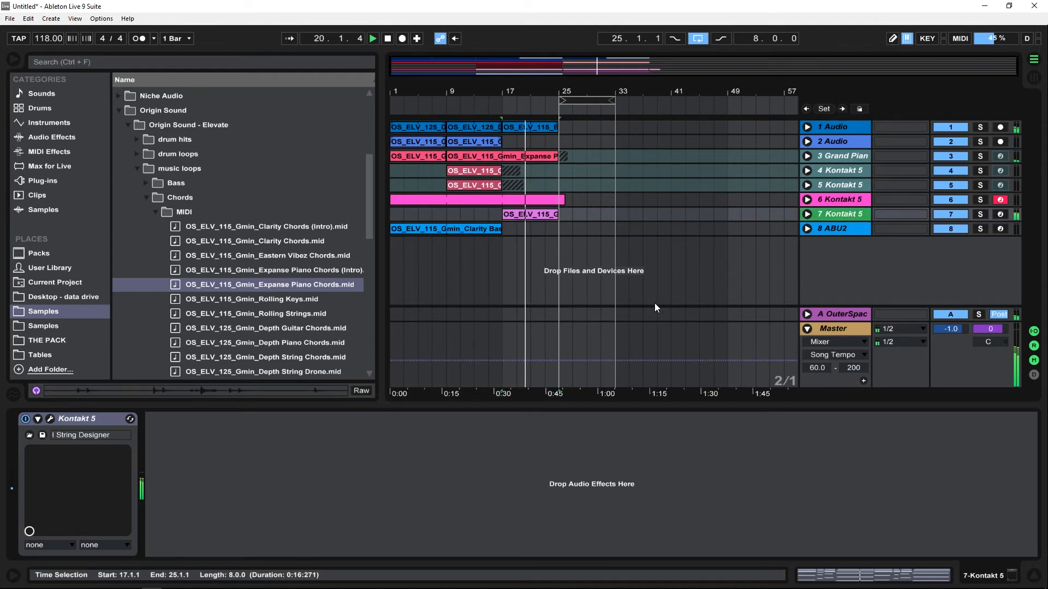
click(52, 418)
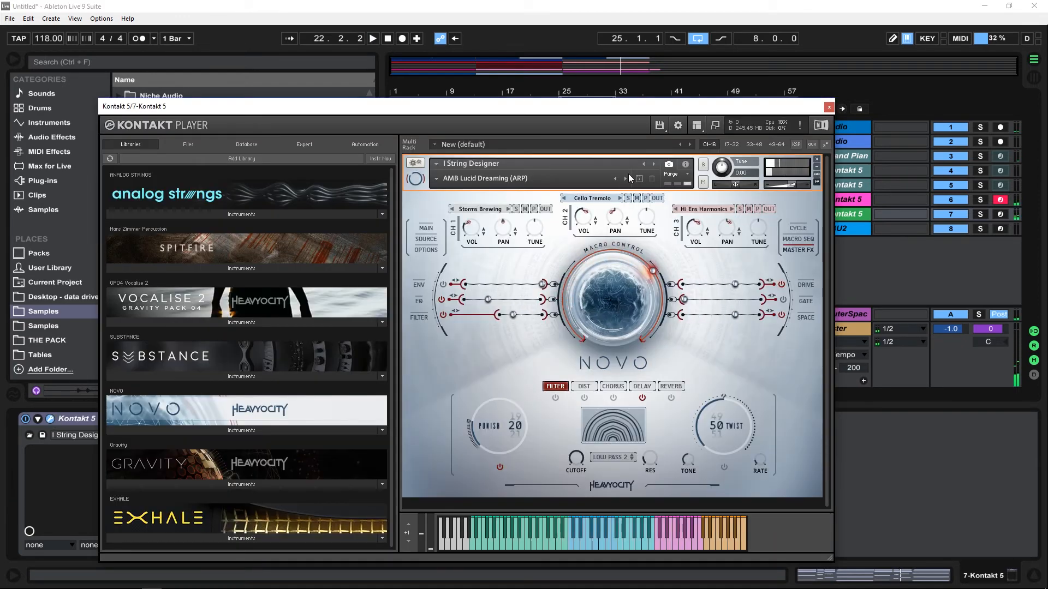
click(441, 181)
mouse_move(453, 188)
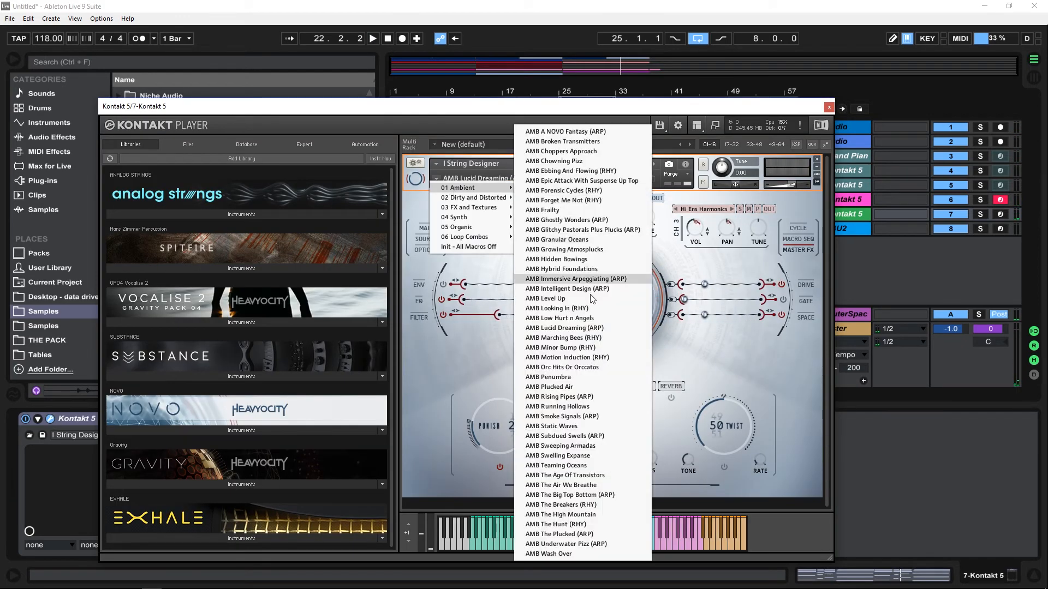
click(583, 339)
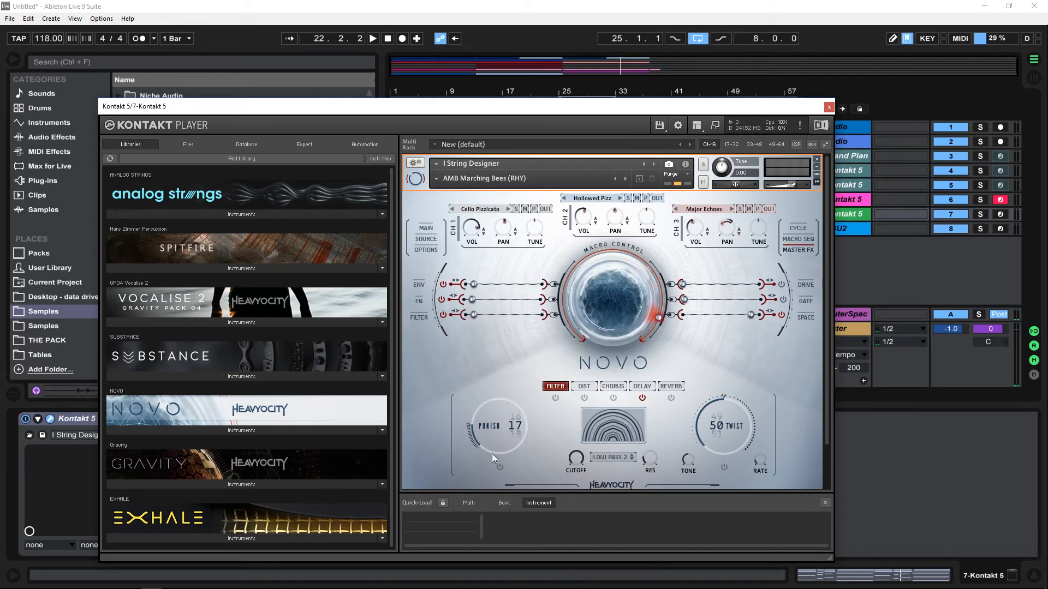
click(477, 503)
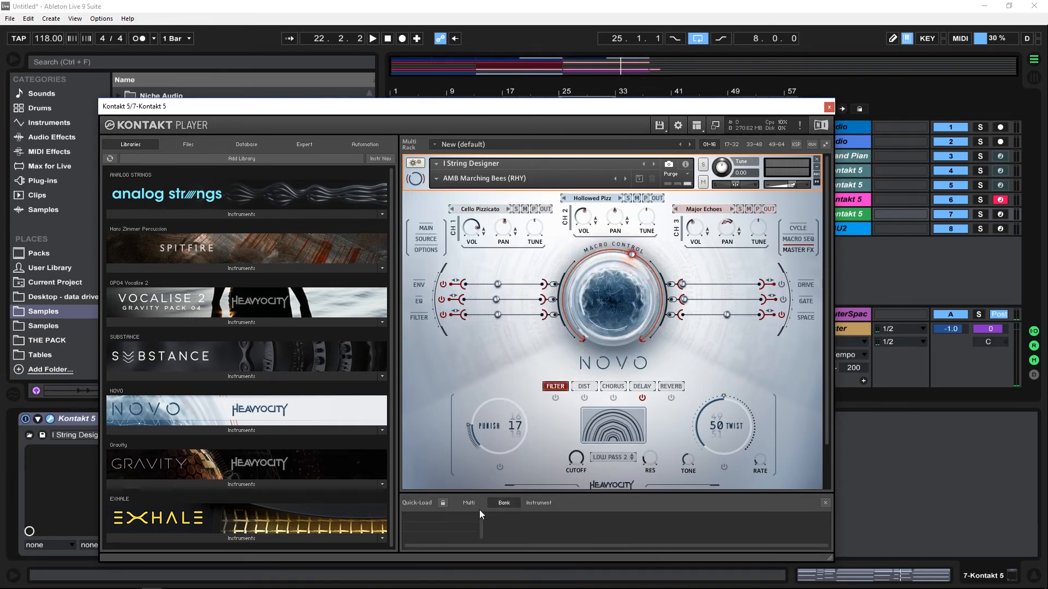
click(503, 503)
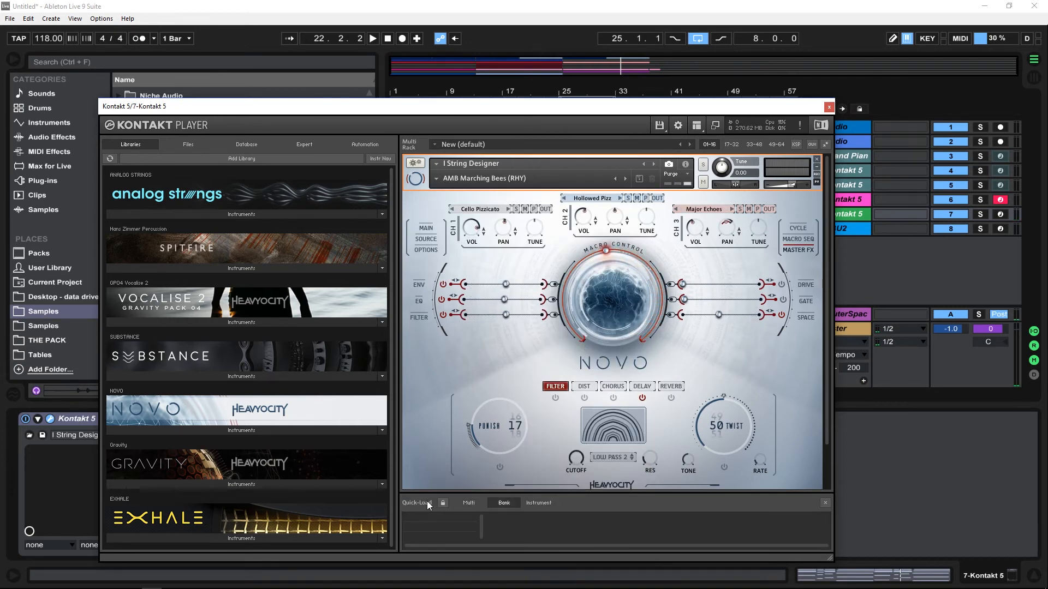
click(824, 502)
key(space)
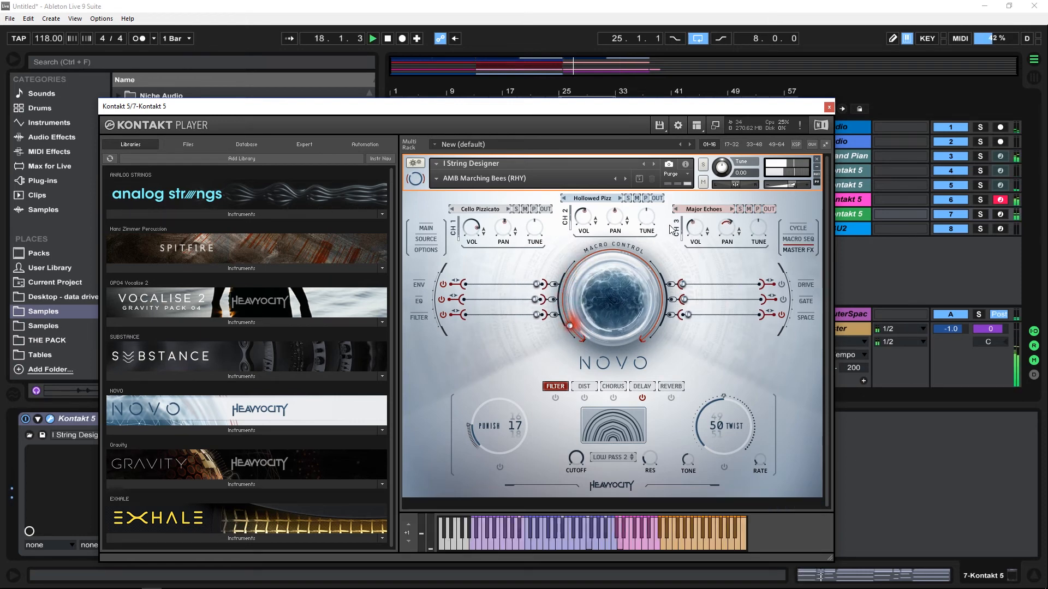
click(828, 107)
- Balance track 7 in solo and against the full mix, setting its volume to -0.7 dB, and collapse the track
click(808, 214)
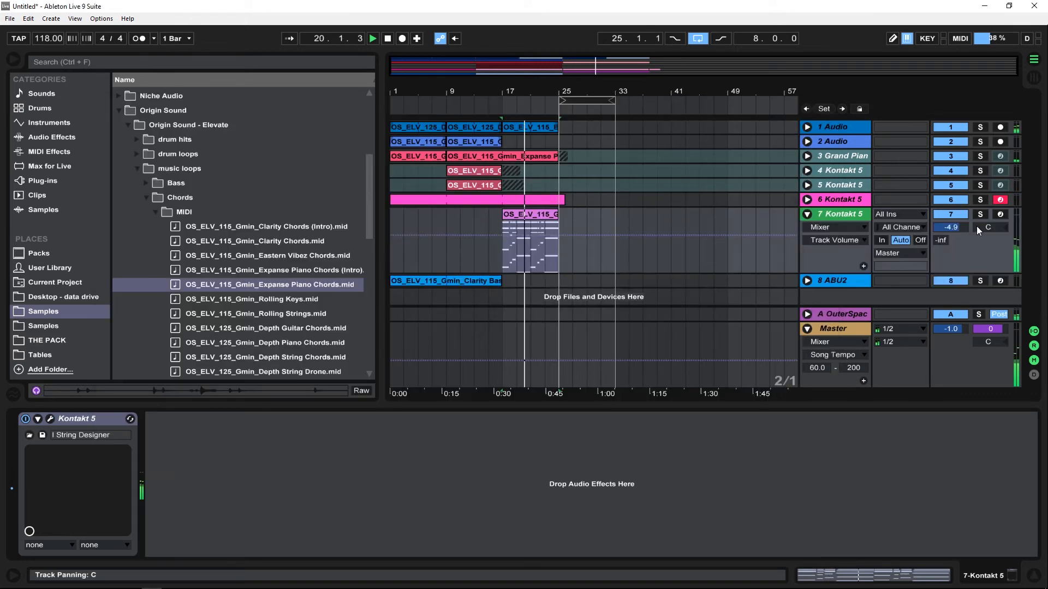
drag(950, 227, 950, 215)
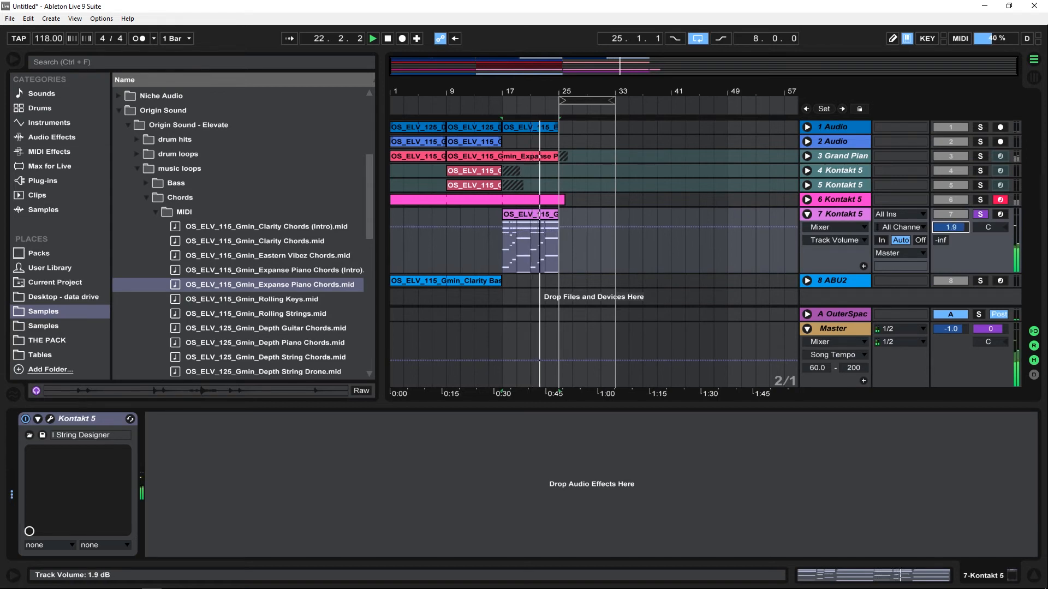
click(979, 215)
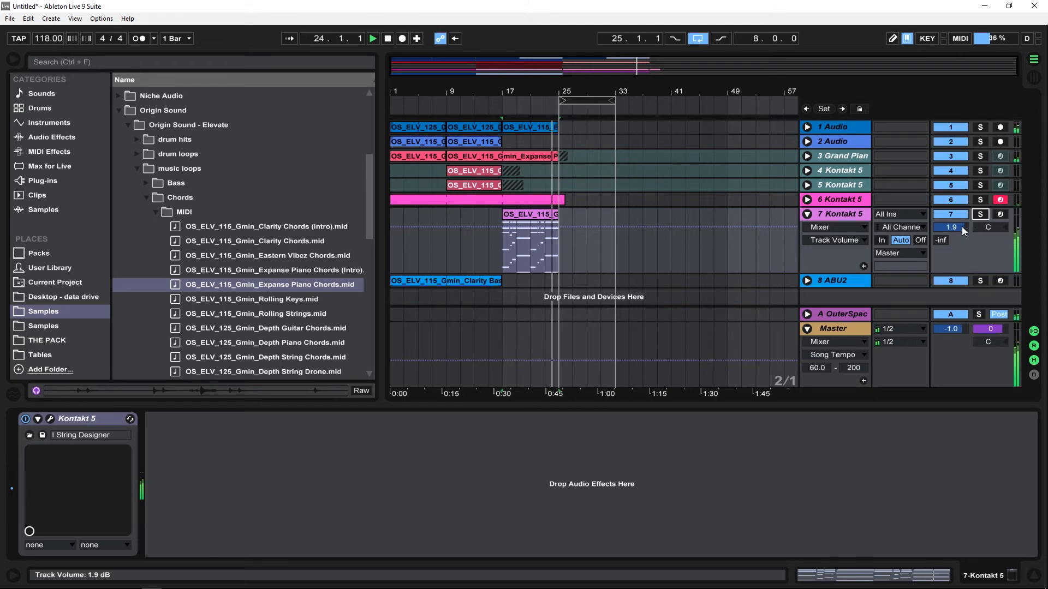
drag(950, 227, 950, 228)
click(806, 215)
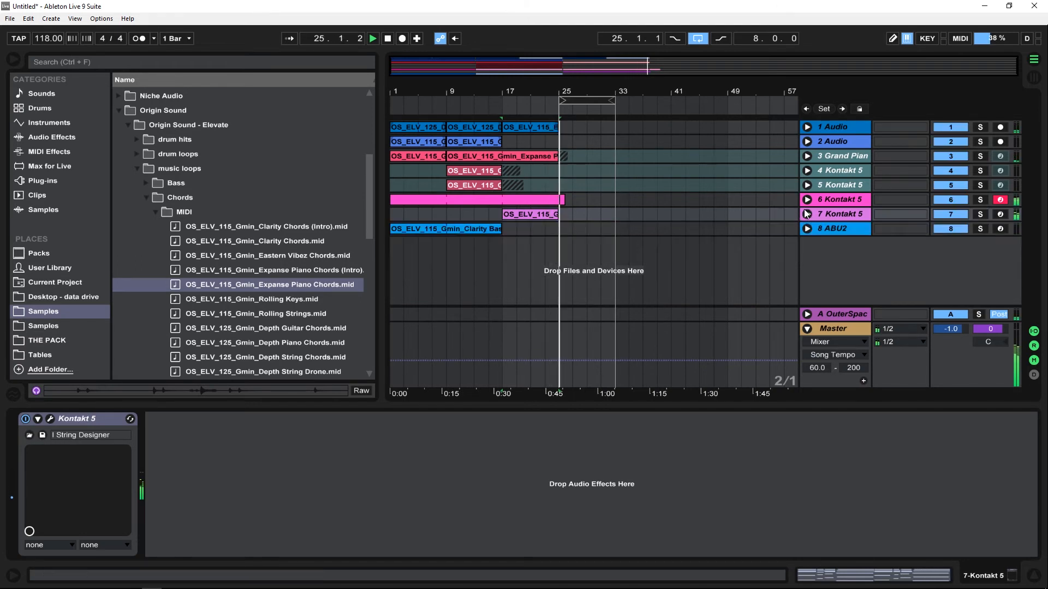
- Stop playback and copy bars 1–17 of all eight tracks to bar 25
click(507, 233)
key(space)
drag(509, 232, 329, 106)
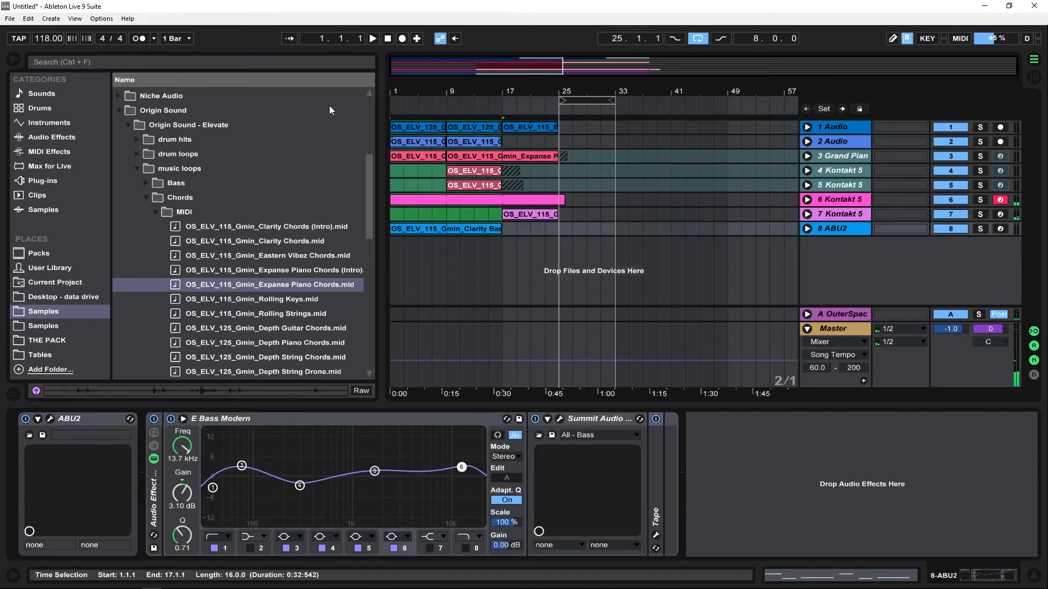
drag(419, 126, 565, 99)
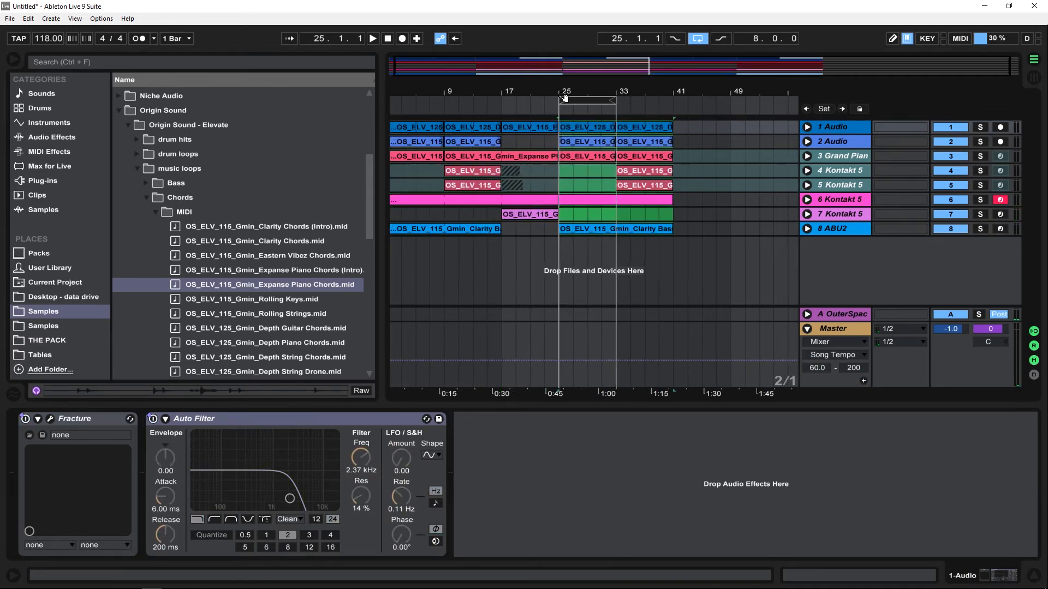
- Examine the copied Grand Piano clips on track 3 and place the insert marker at bar 25
click(822, 186)
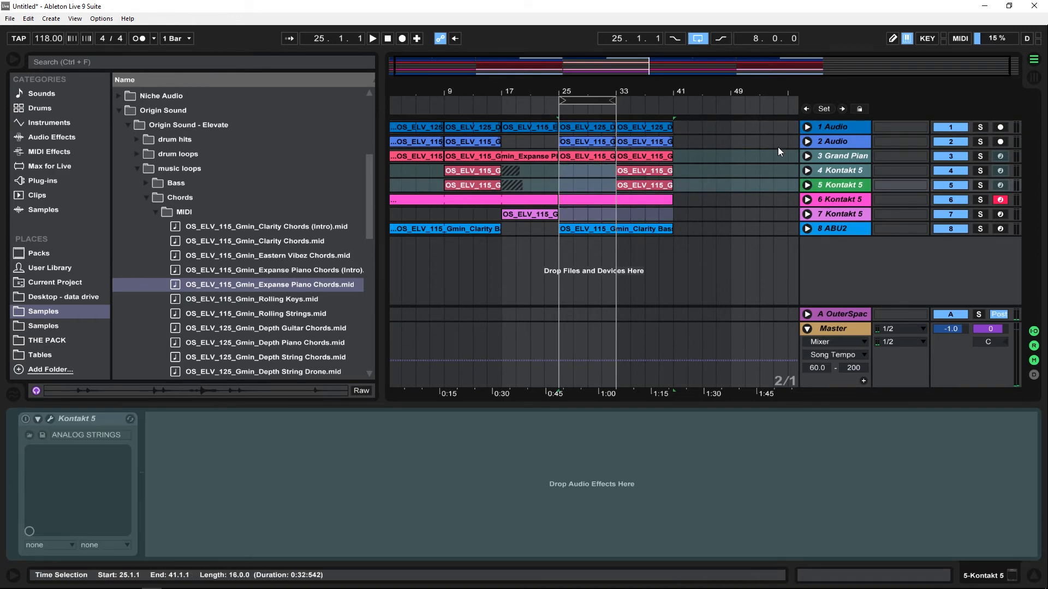
click(807, 156)
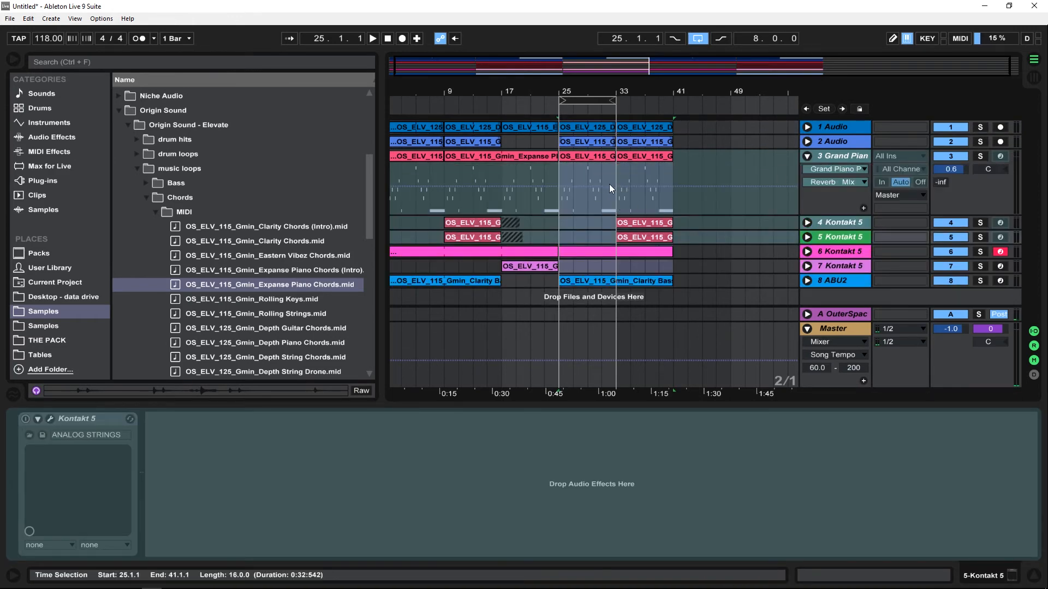
click(560, 178)
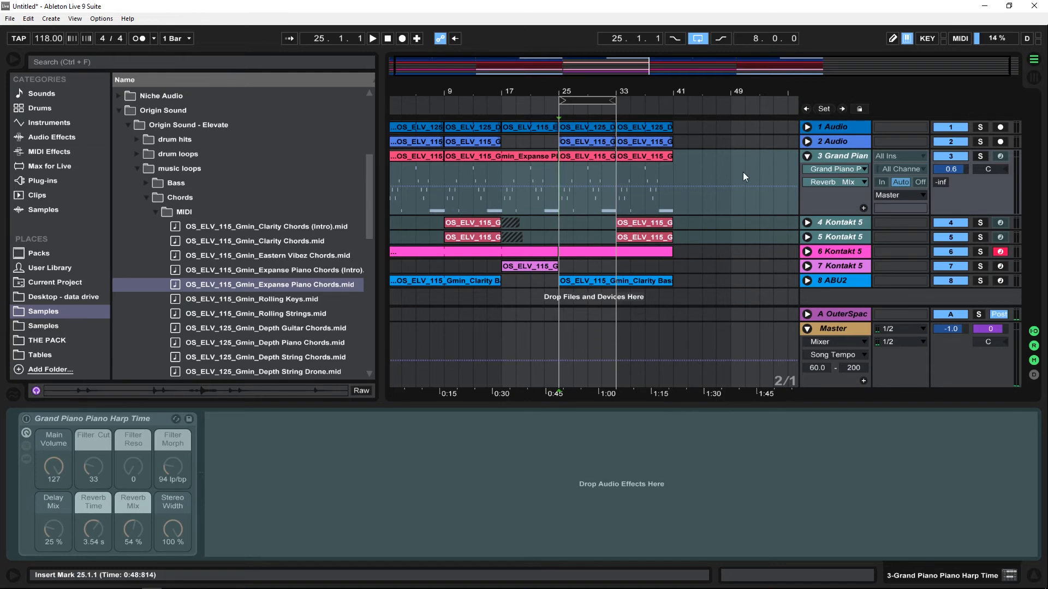
click(807, 156)
- Play the arrangement through bars 17–25 and review track 7's Kontakt instrument in the mix
click(480, 110)
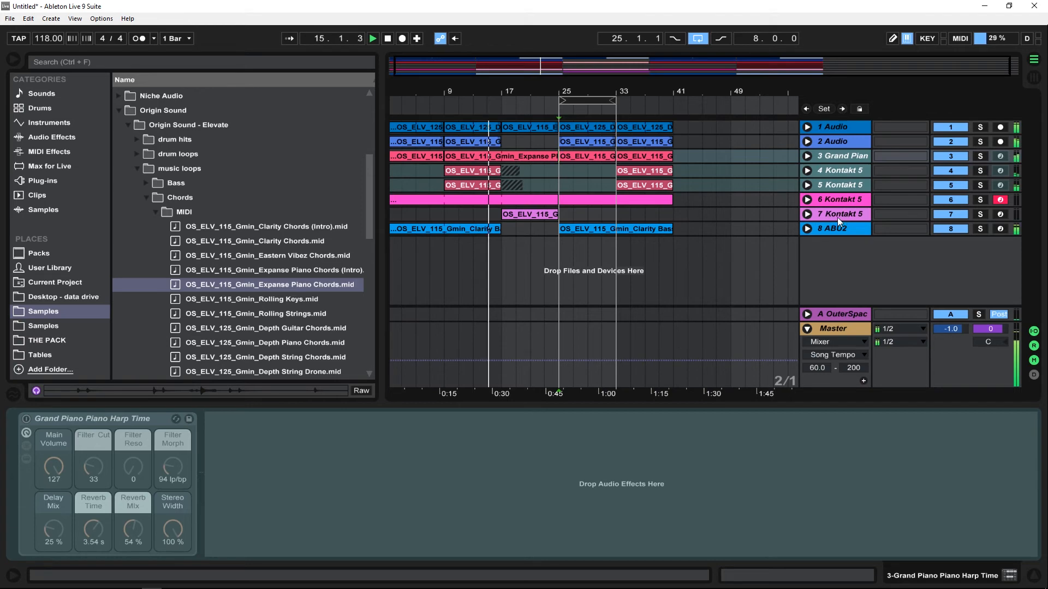
click(808, 214)
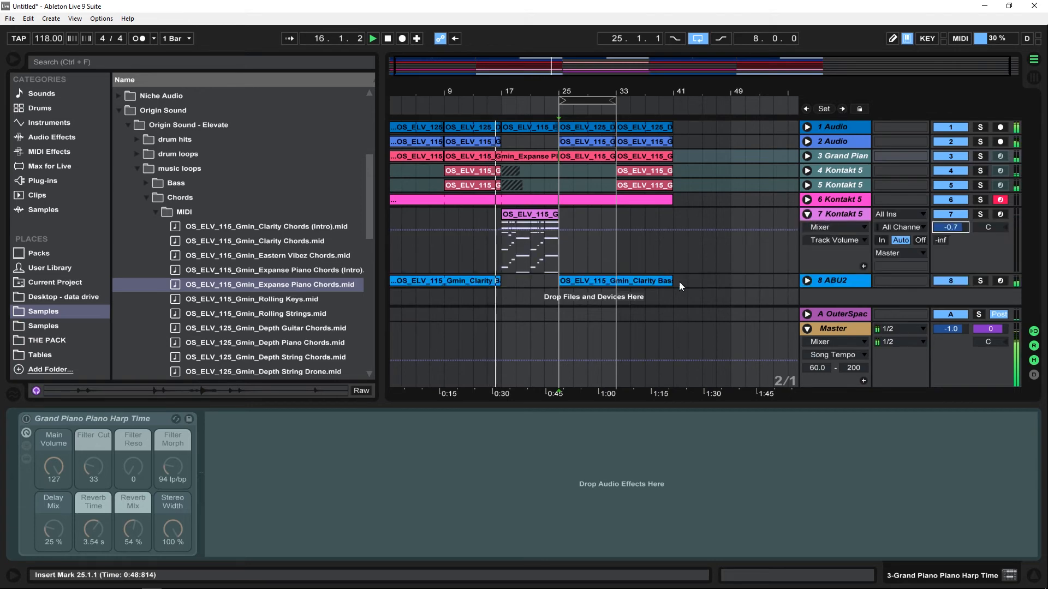
click(830, 215)
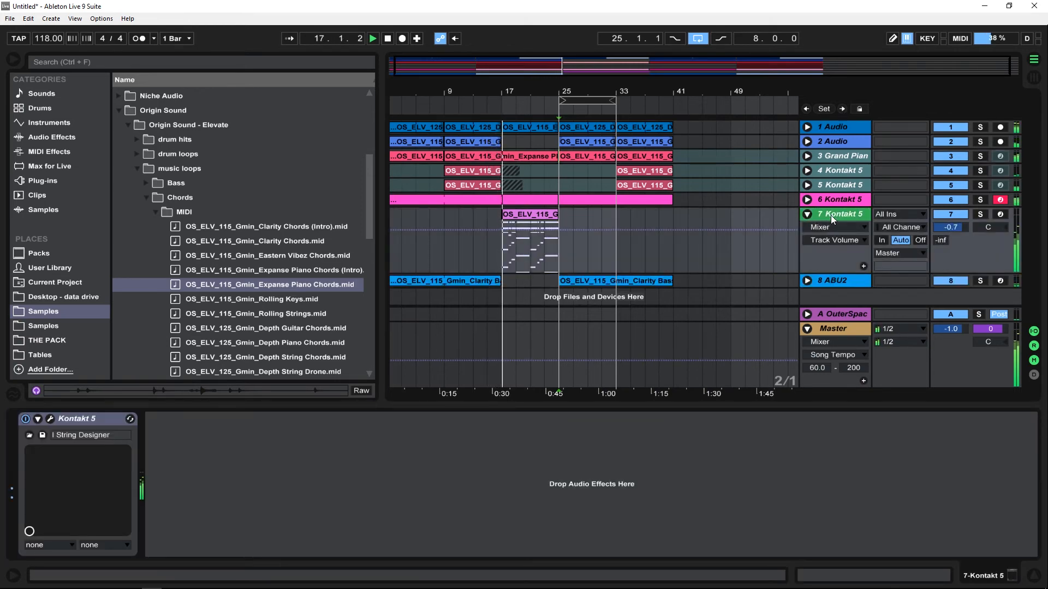
click(50, 418)
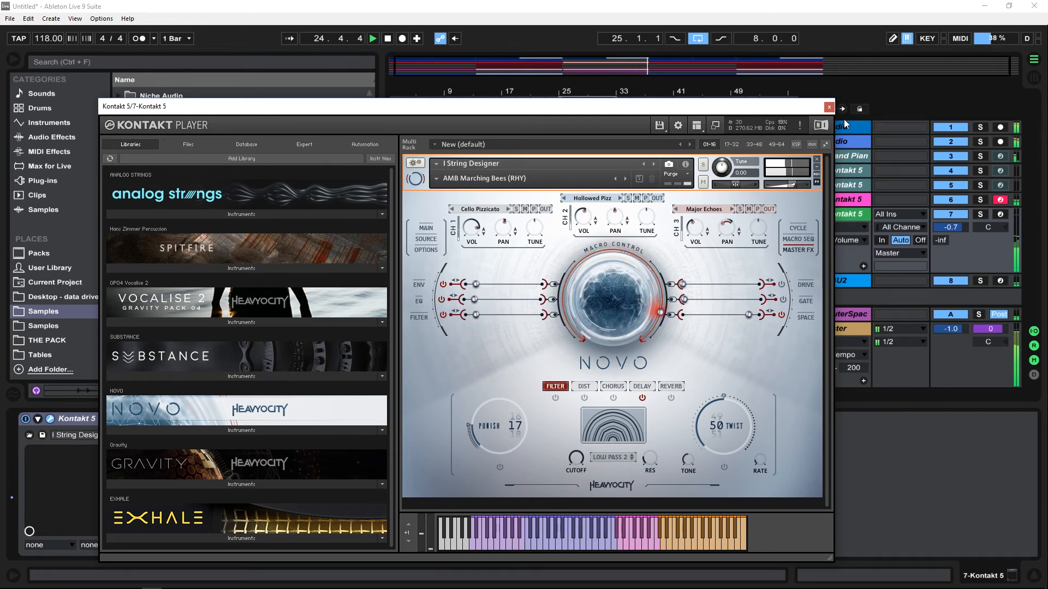
click(829, 107)
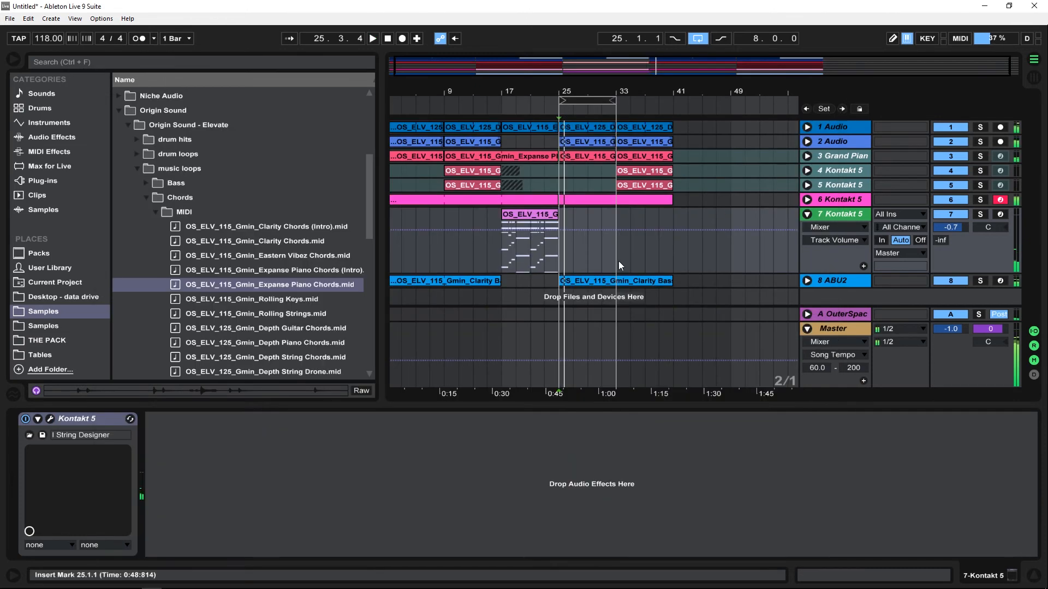
click(807, 214)
- Add a MIDI track below track 8 and insert an empty MIDI clip on it from bar 17 to 25
click(837, 230)
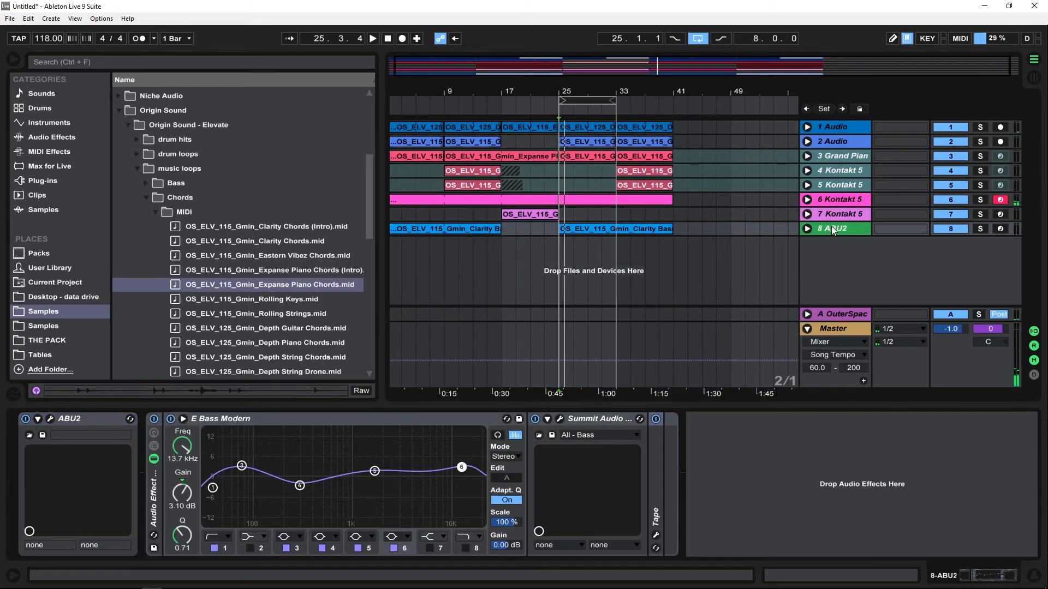
key(ctrl+shift+t)
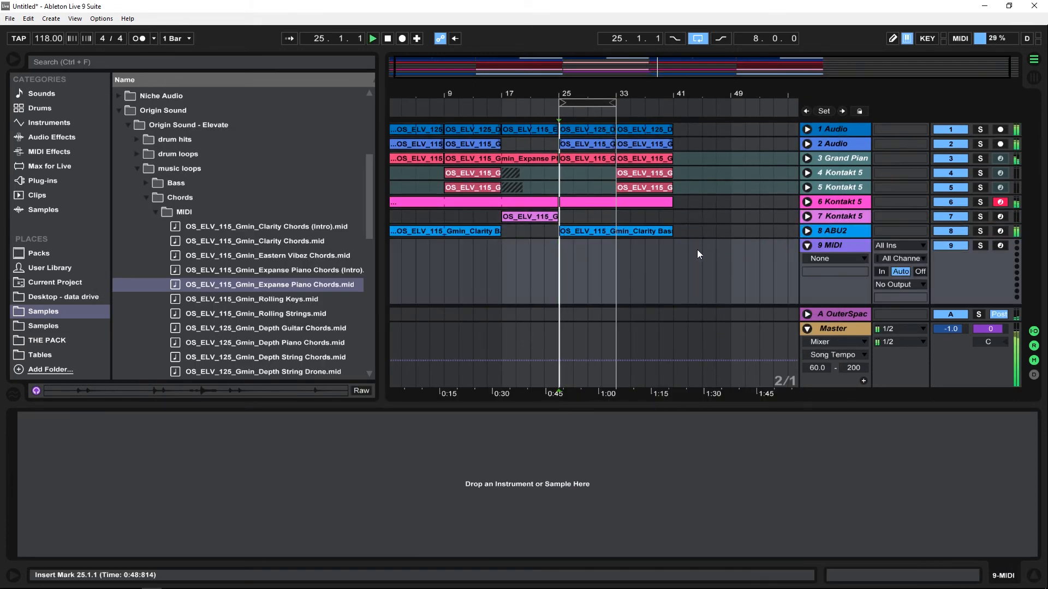
mouse_move(508, 267)
mouse_down()
mouse_move(554, 260)
mouse_move(502, 273)
mouse_up()
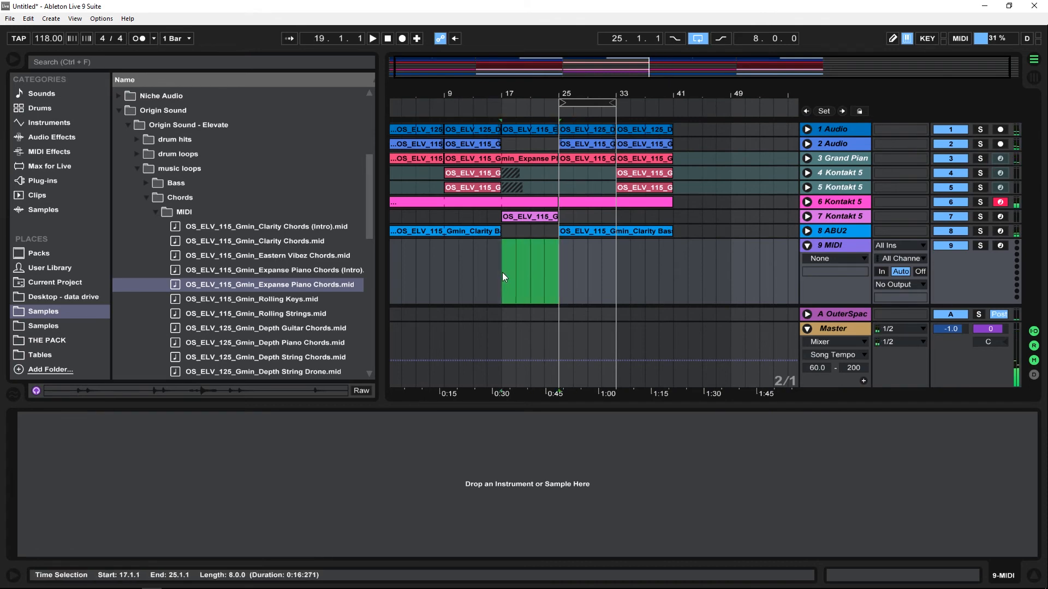
right_click(516, 249)
click(568, 332)
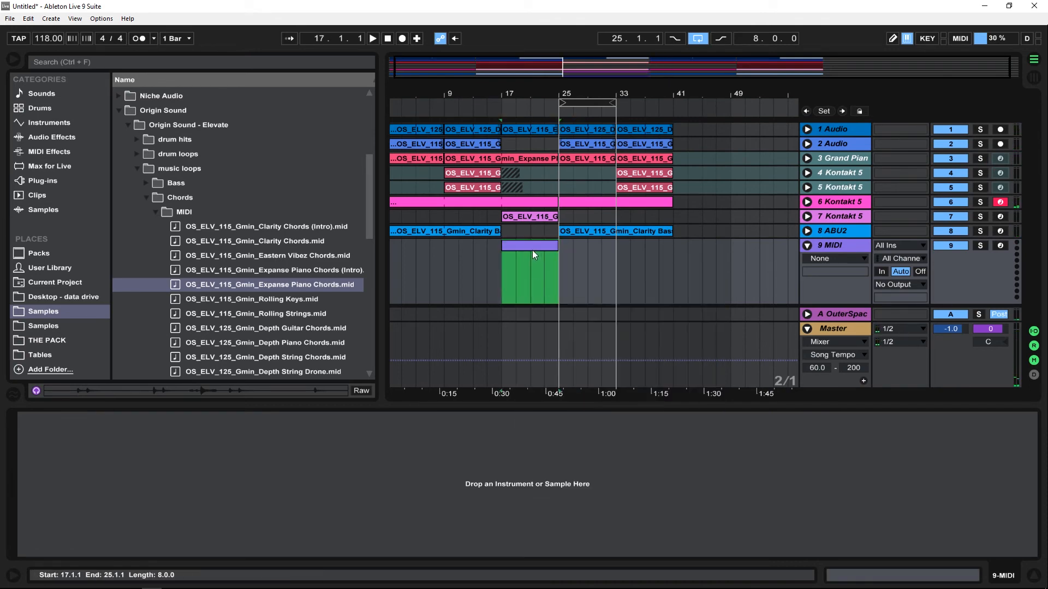
- Draw a sustained C3 note across all eight bars of the new clip on track 9
double_click(532, 249)
key(b)
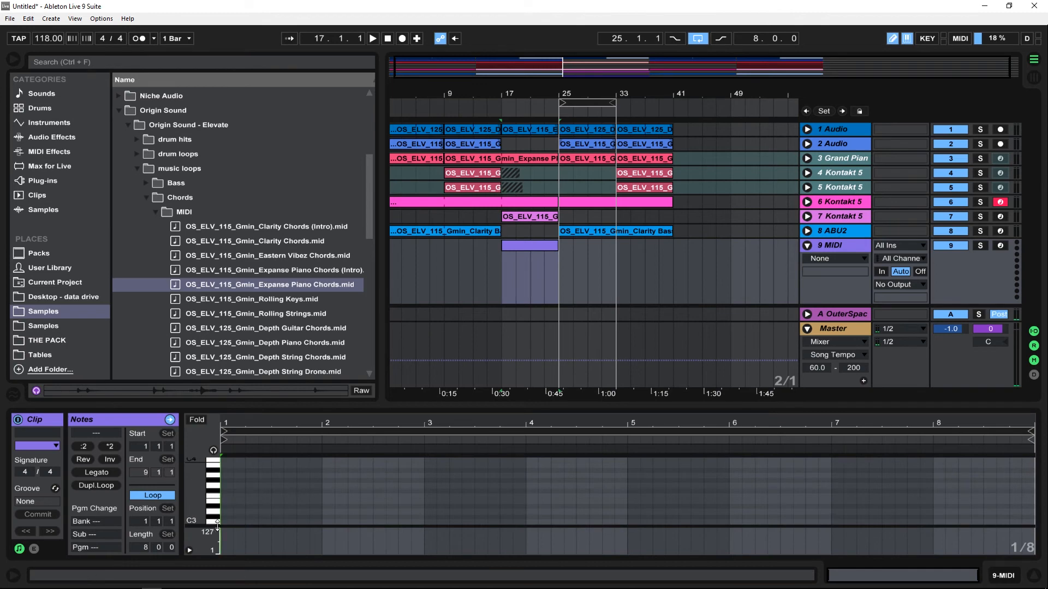
click(226, 521)
drag(232, 521, 1004, 502)
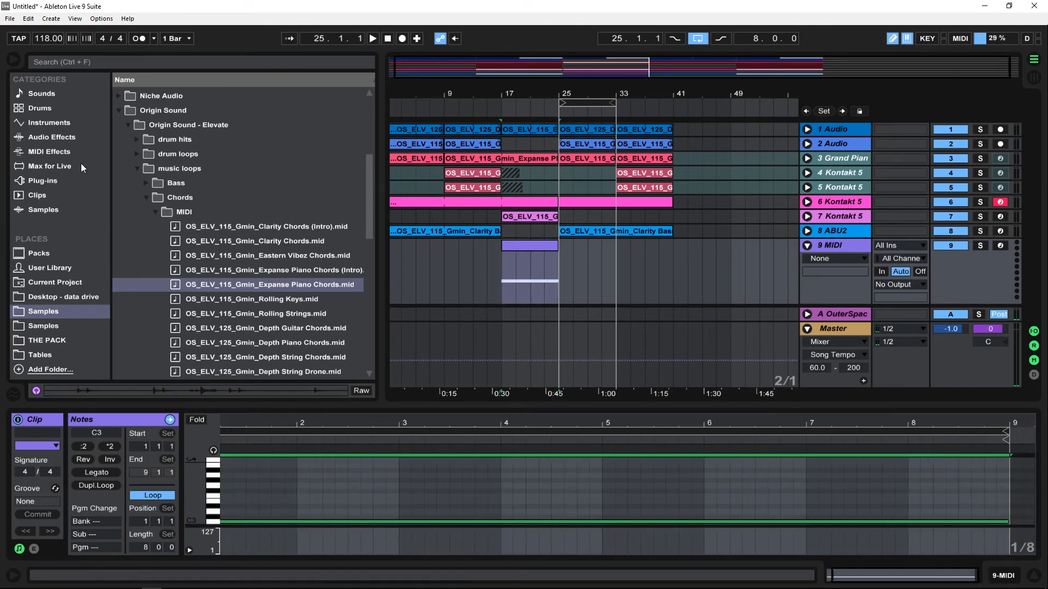
- Search the plug-ins for "riser" and load theRiser_x64 as the instrument on track 9
click(37, 181)
click(64, 60)
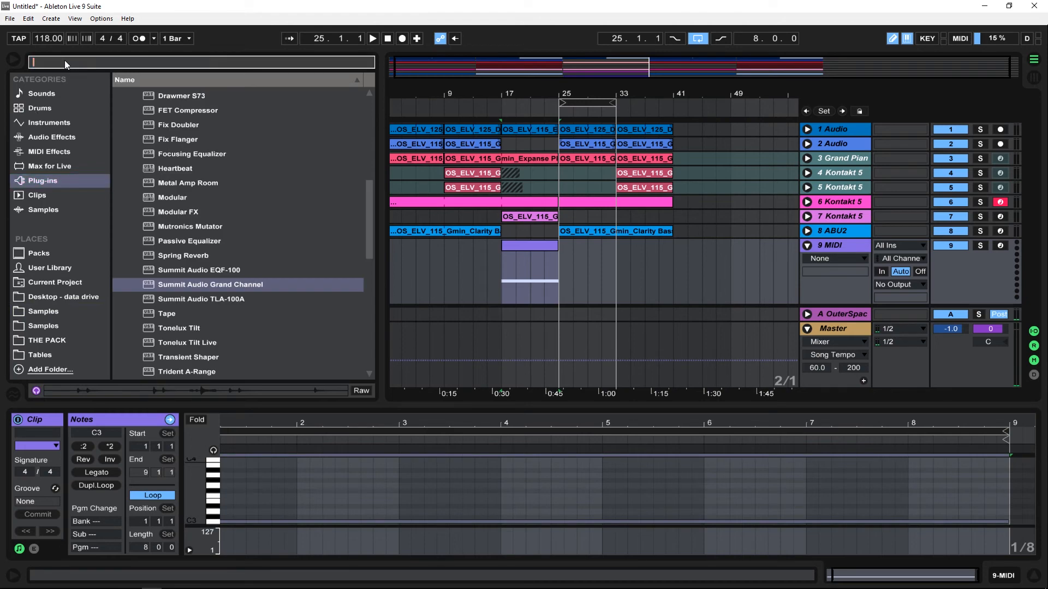
text(m)
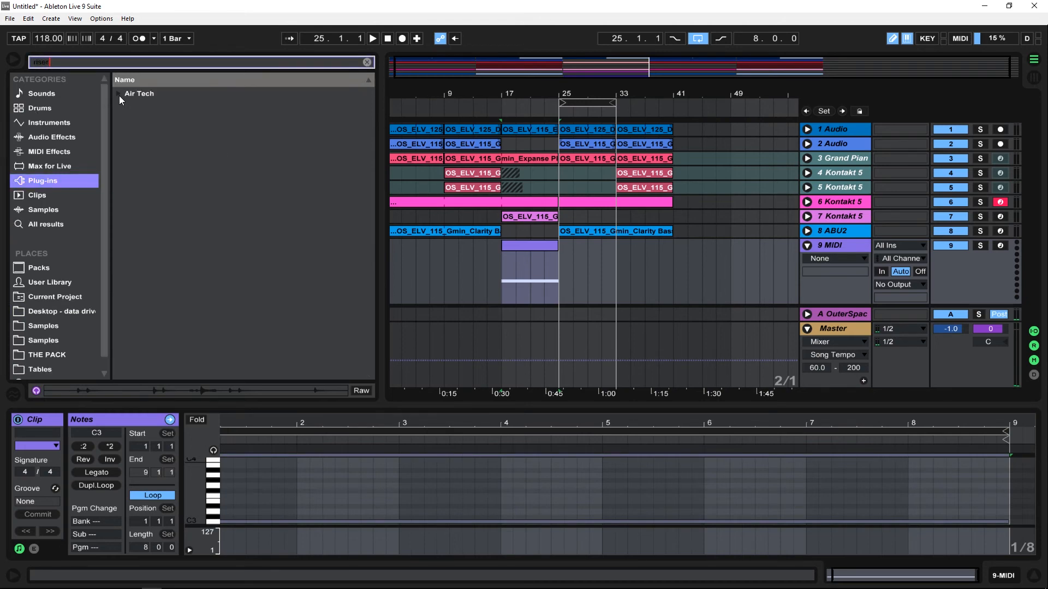
click(118, 94)
click(154, 108)
click(523, 282)
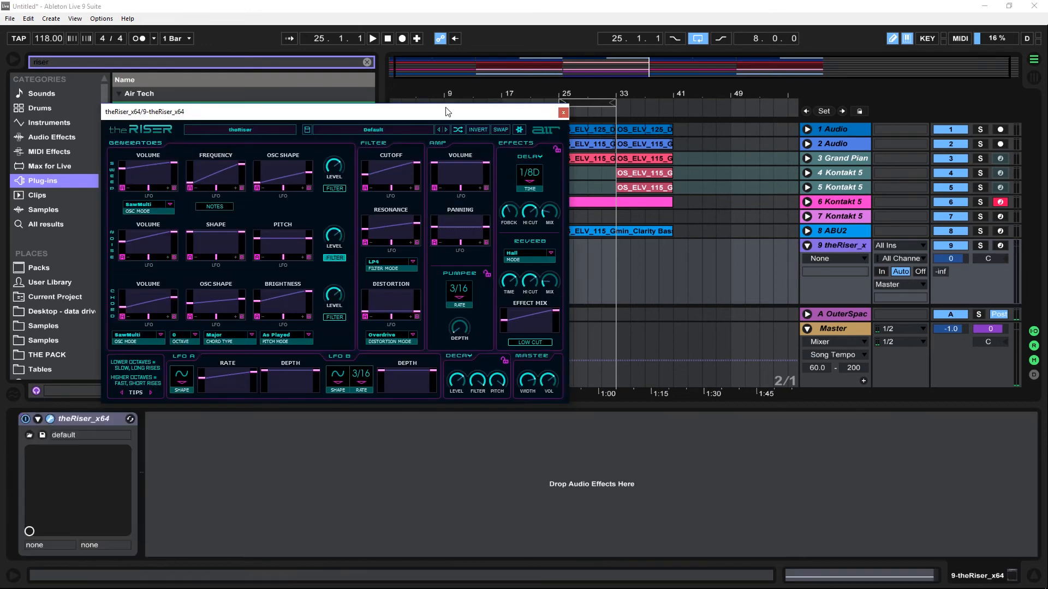
- Play from bar 17, lower track 9's volume to -15.4 dB, and close theRiser's window
drag(446, 108, 627, 295)
click(501, 273)
key(space)
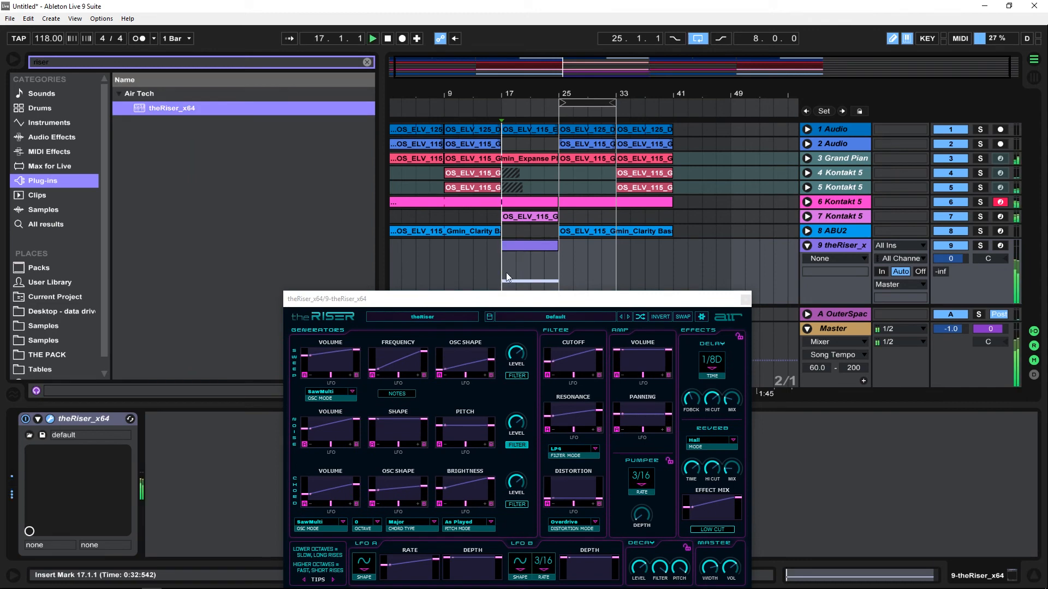
drag(961, 256, 961, 304)
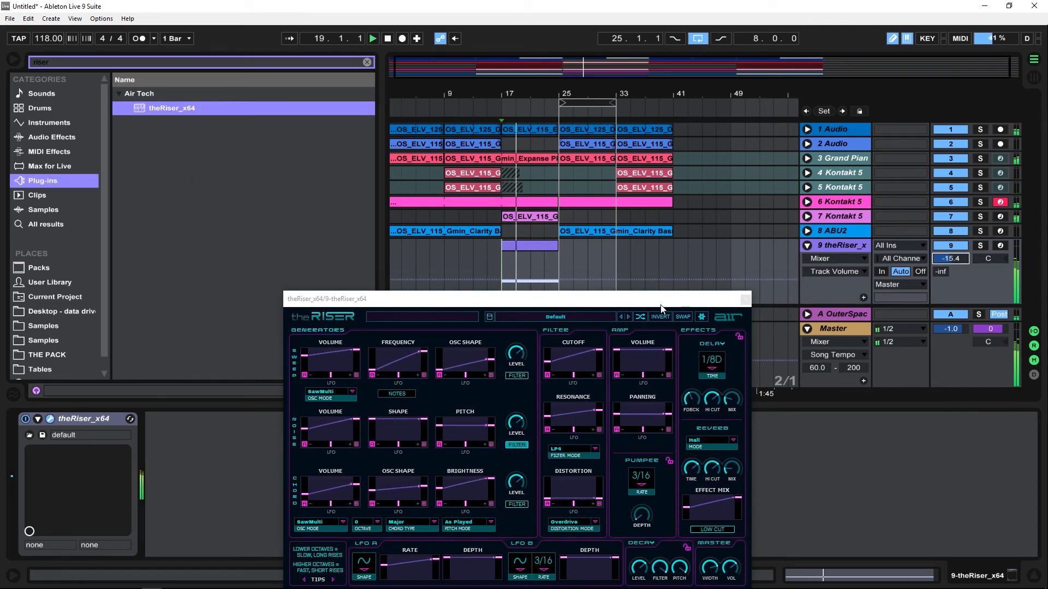
drag(663, 298, 537, 145)
click(623, 140)
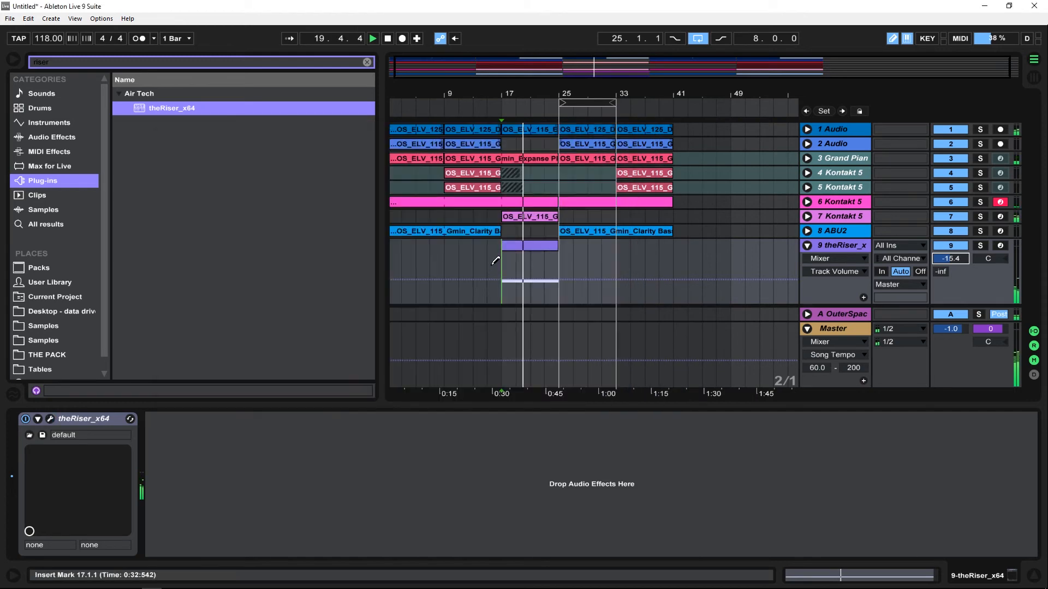
key(space)
- Transpose the riser clip's sustained note down to C1 and shorten it to end at about beat 8.3
double_click(521, 245)
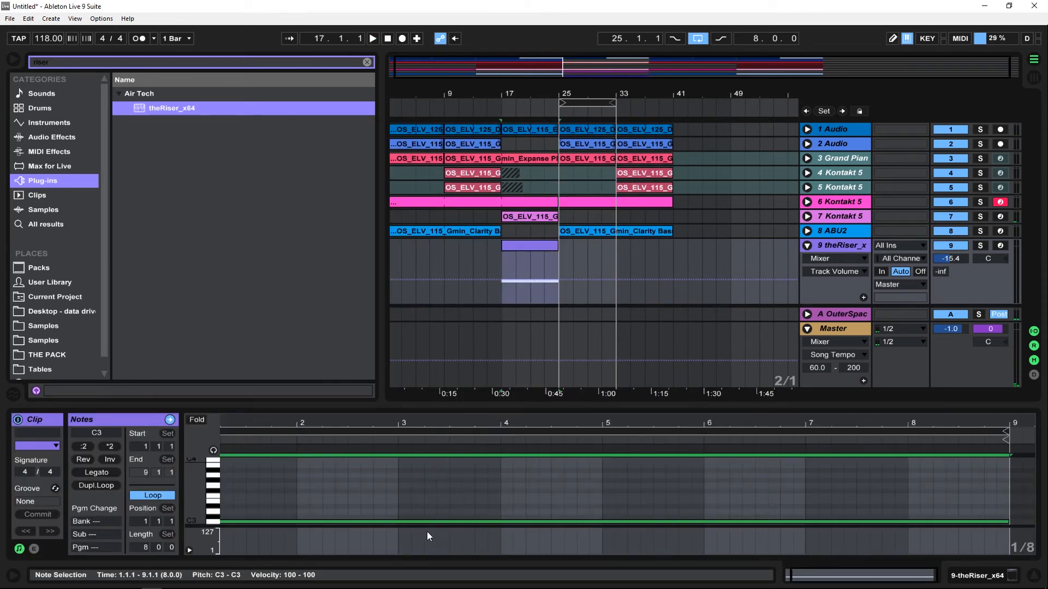
key(shift+Down)
key(shift+Down)
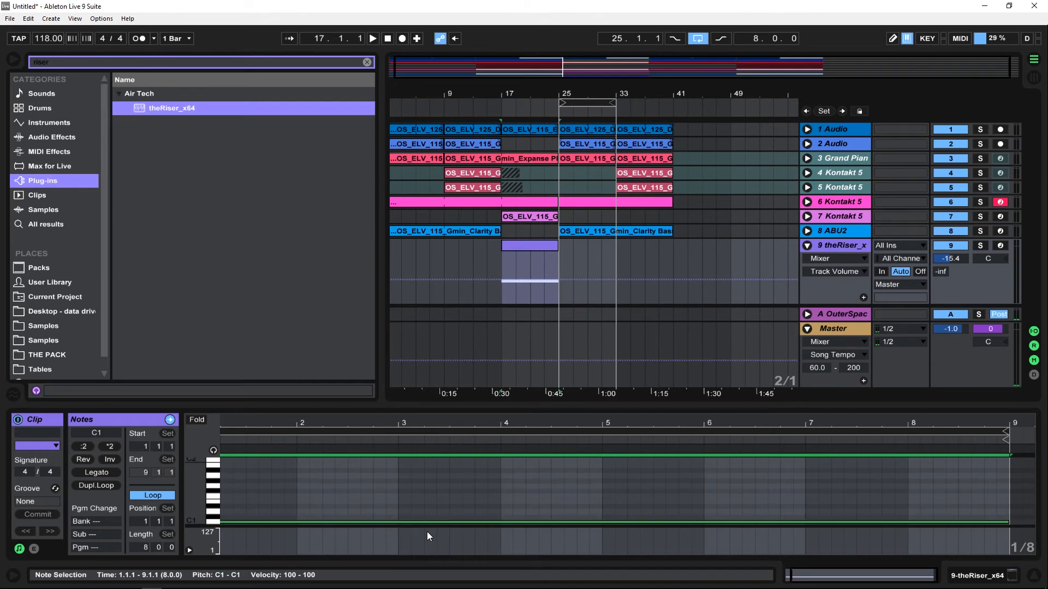
key(space)
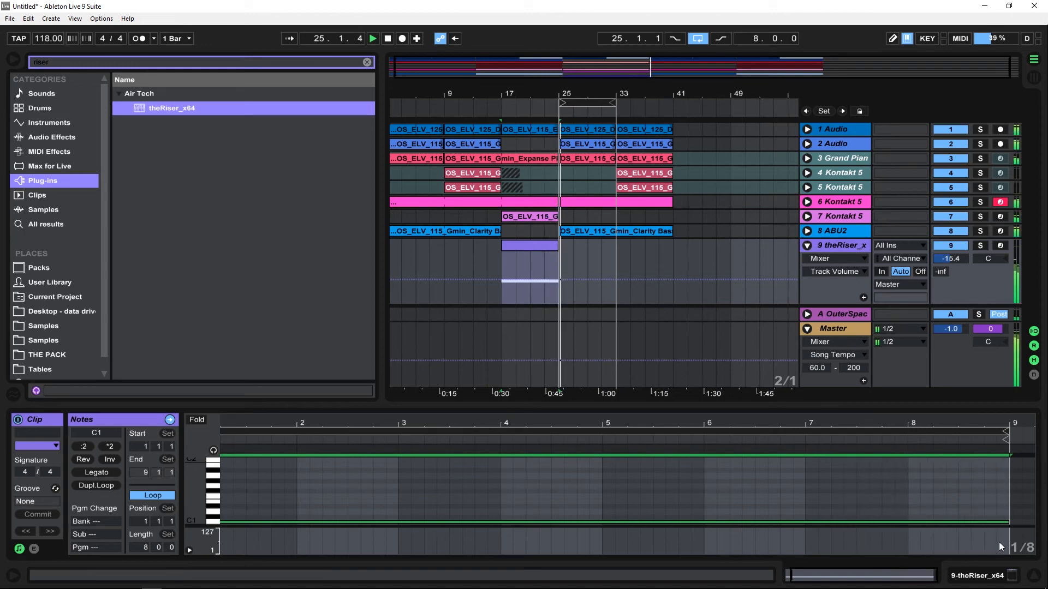
drag(1006, 522, 970, 522)
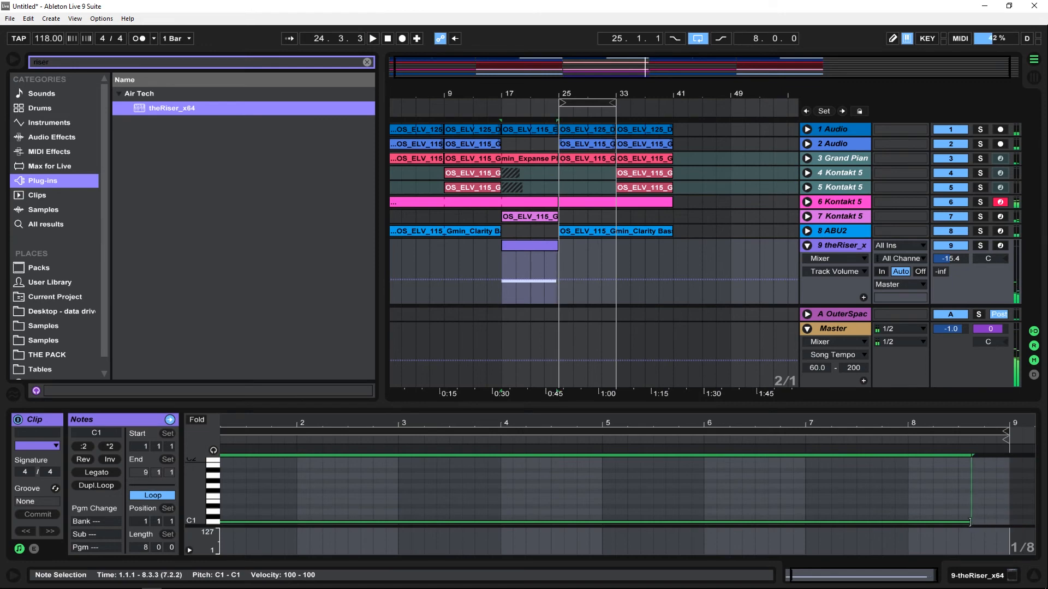
key(shift+Tab)
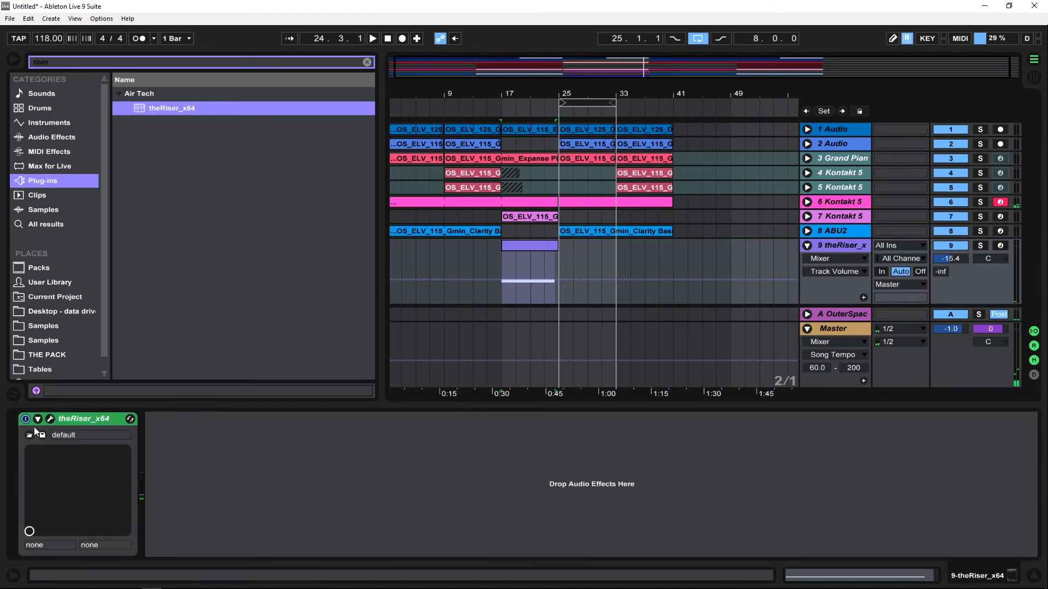
- Audition theRiser presets 01 Siren Sweep, 02 Maximum Sweep and 03 Distorted Mod Tonal Sweep while lowering track 9's volume to -20.4 dB
click(49, 419)
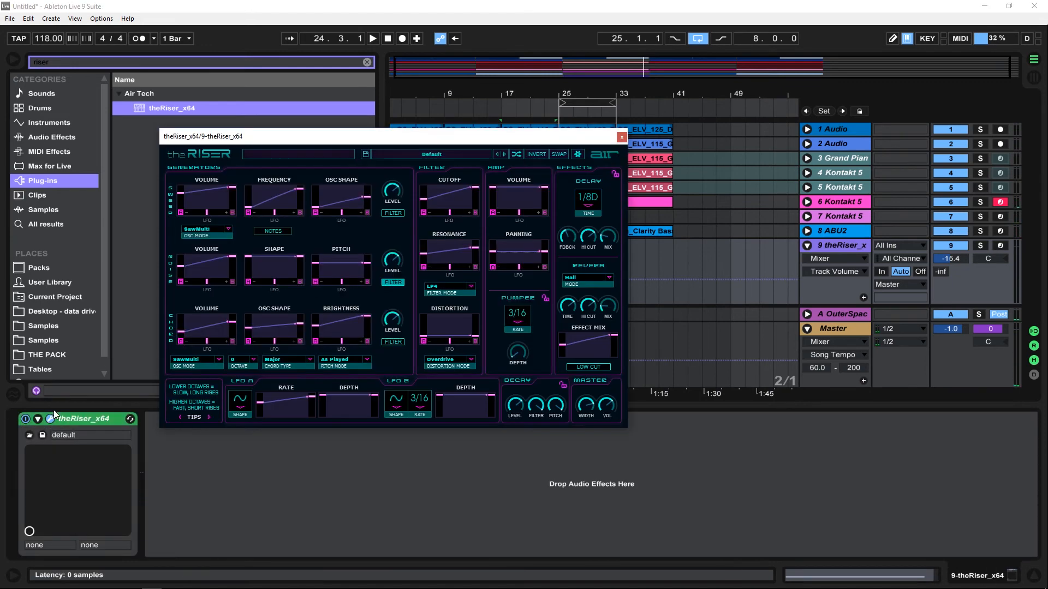
click(504, 154)
key(space)
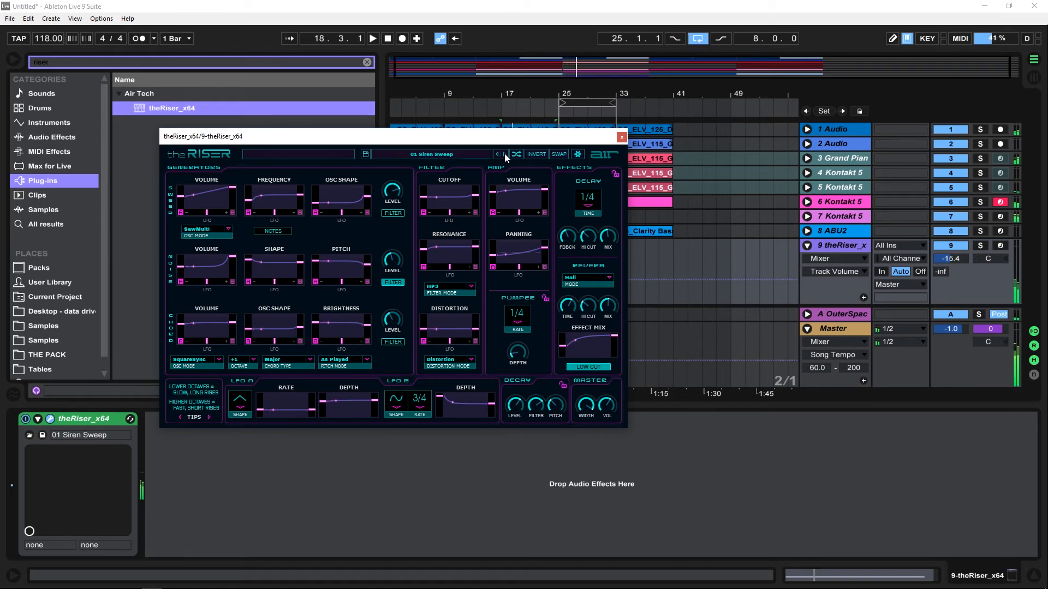
click(504, 154)
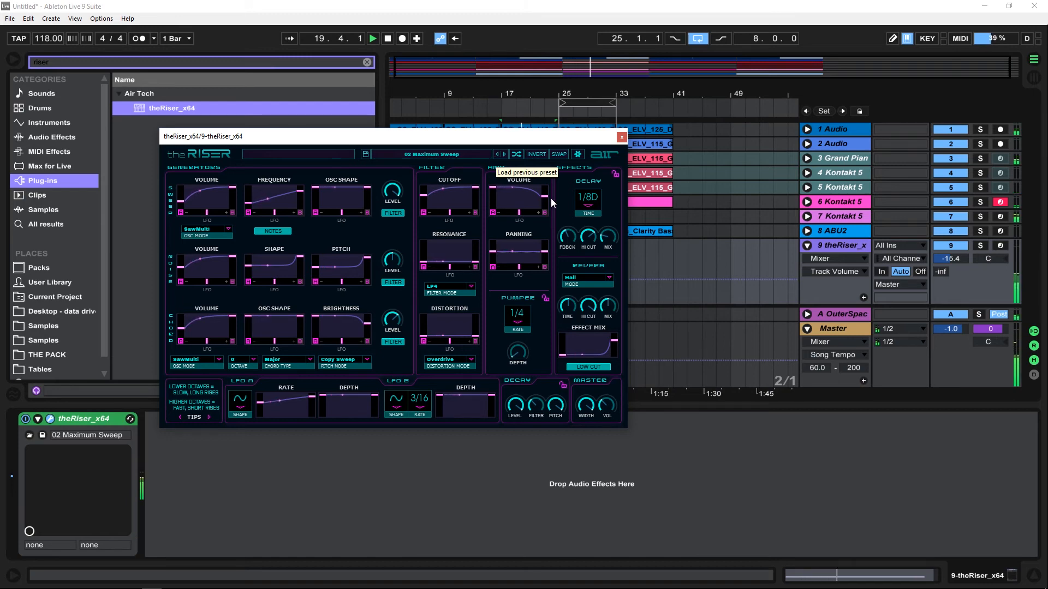
drag(952, 258, 952, 263)
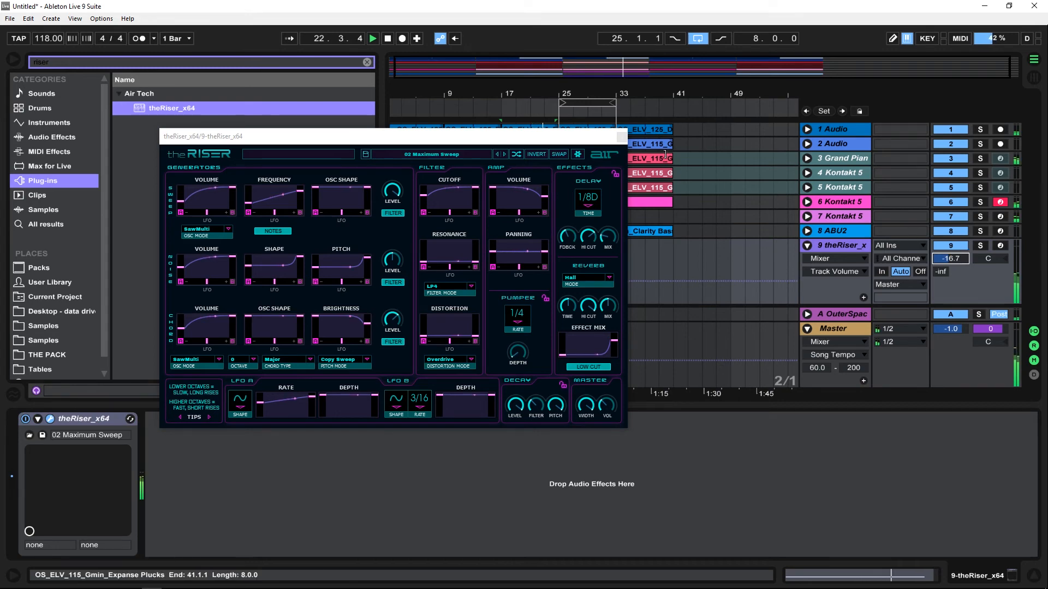
scroll(962, 259, down, 4)
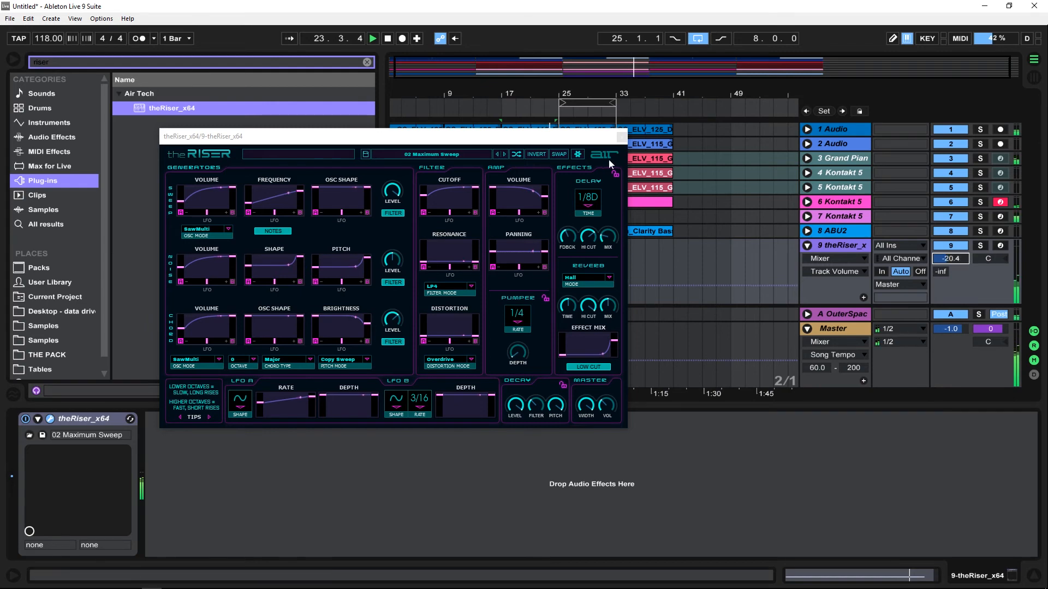
click(503, 155)
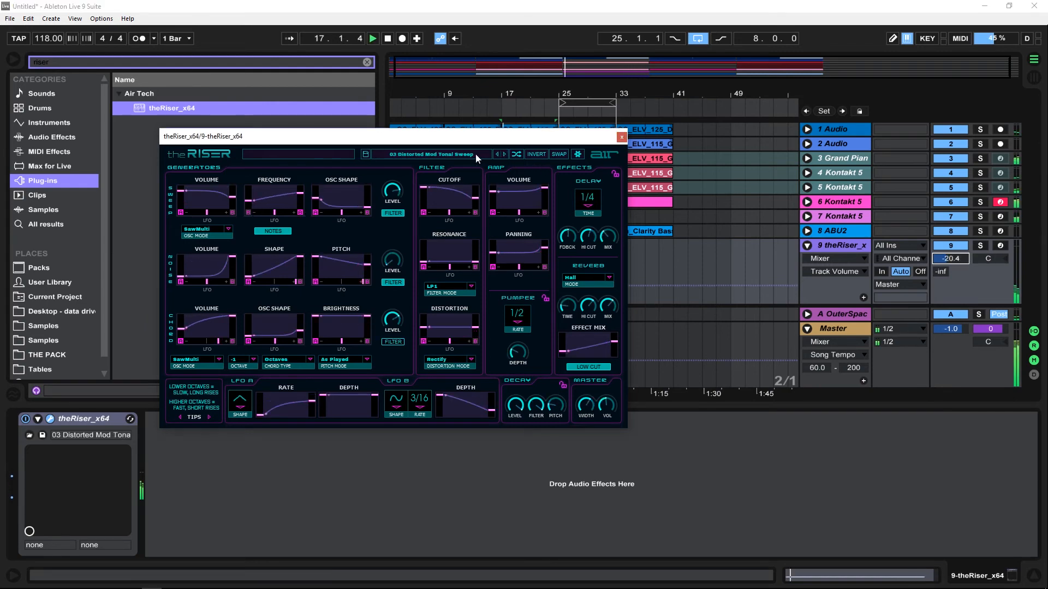
- Load the 03 Atonal To Chord Swell preset in theRiser and close its window
click(476, 154)
mouse_move(464, 181)
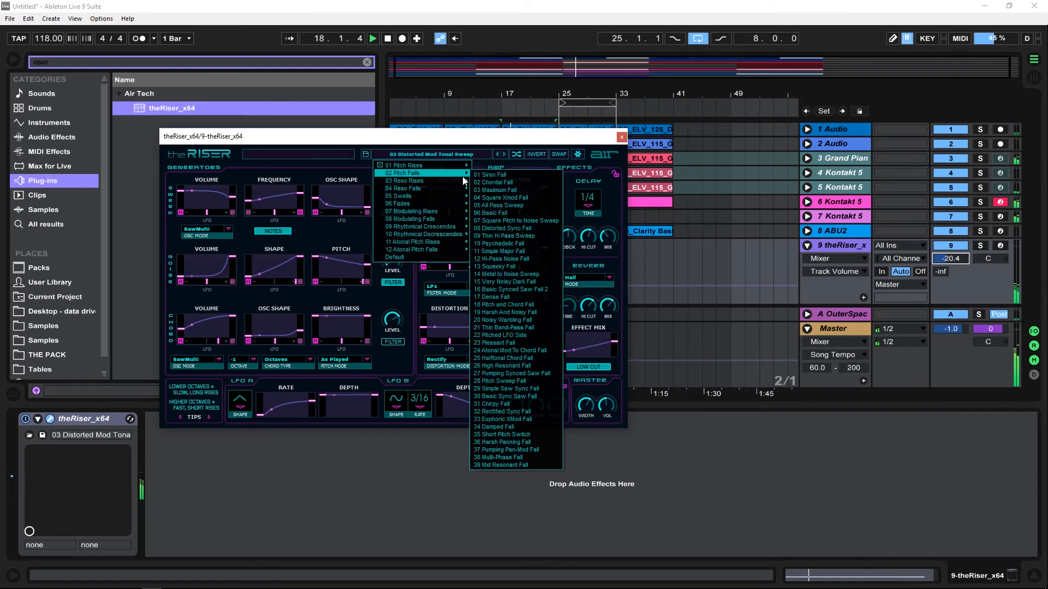
click(519, 211)
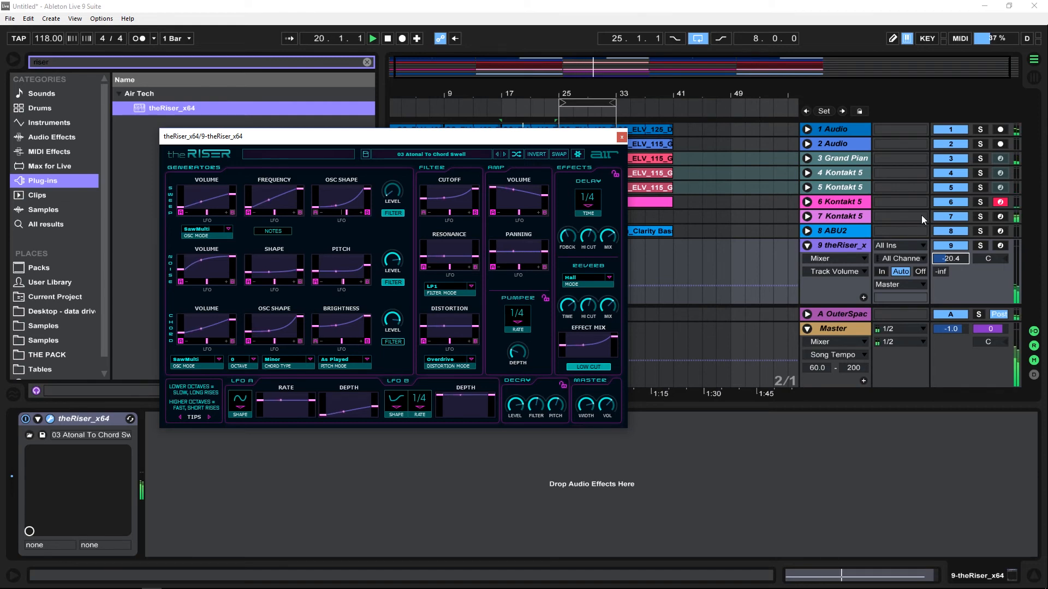
click(621, 138)
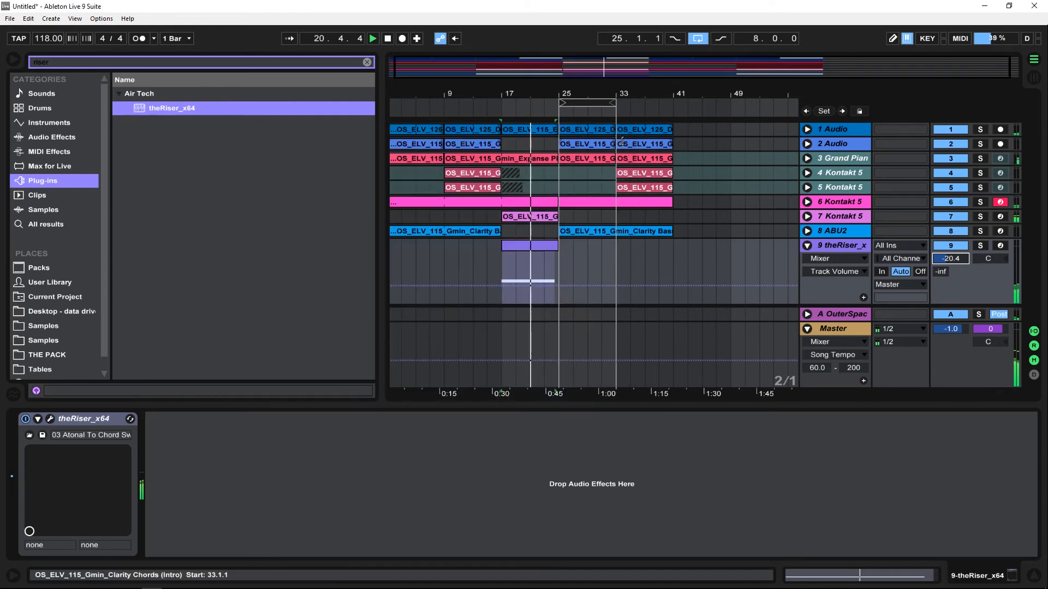
- Set track 9's volume to -15.4 dB, listen to the riser into bar 25, and fold the track
mouse_move(959, 259)
mouse_down()
mouse_move(960, 249)
mouse_move(960, 257)
mouse_up()
click(980, 247)
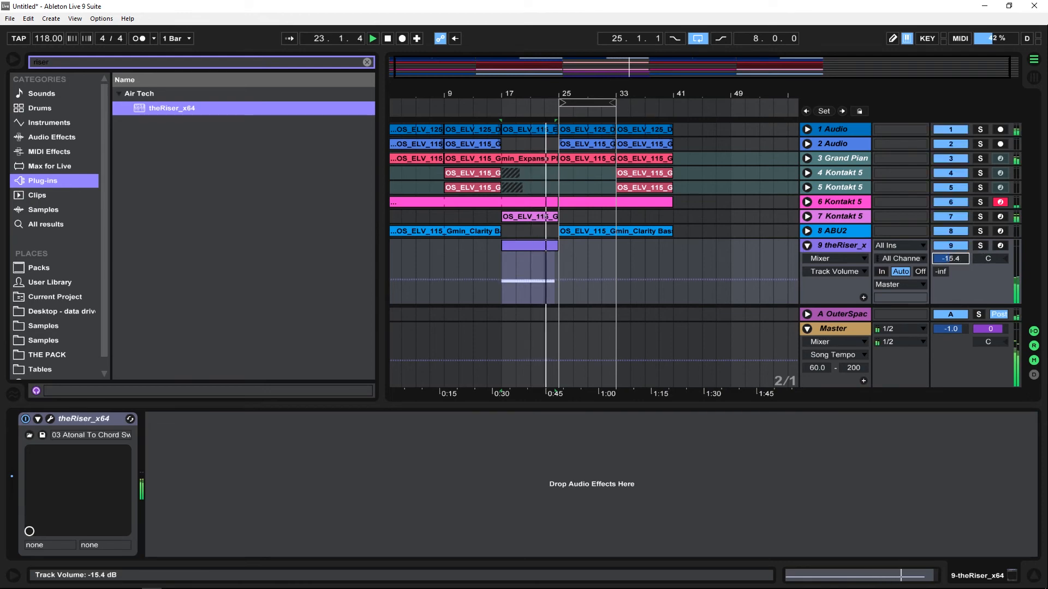
click(807, 246)
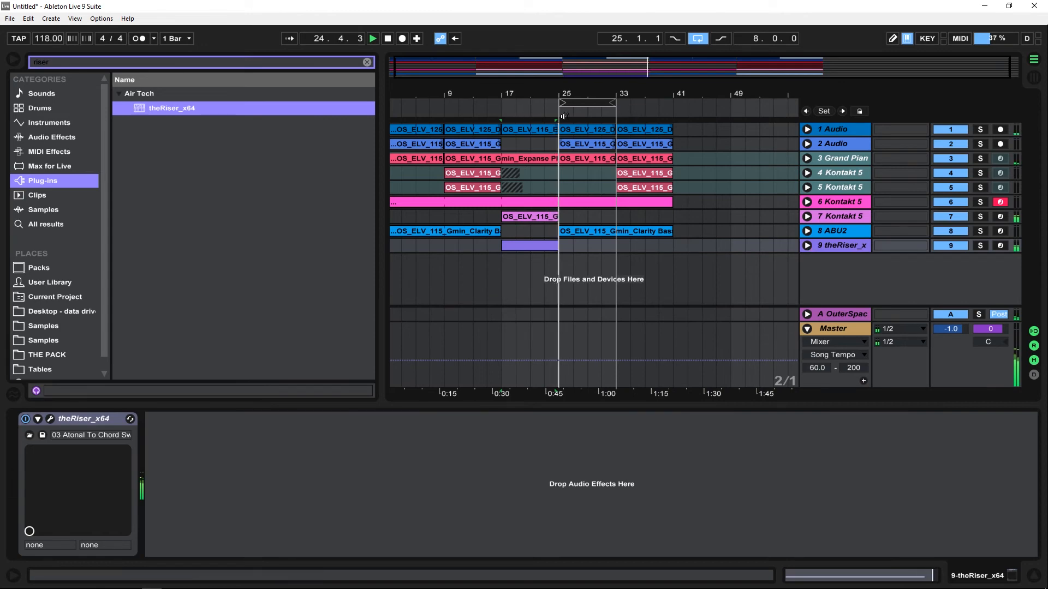
key(space)
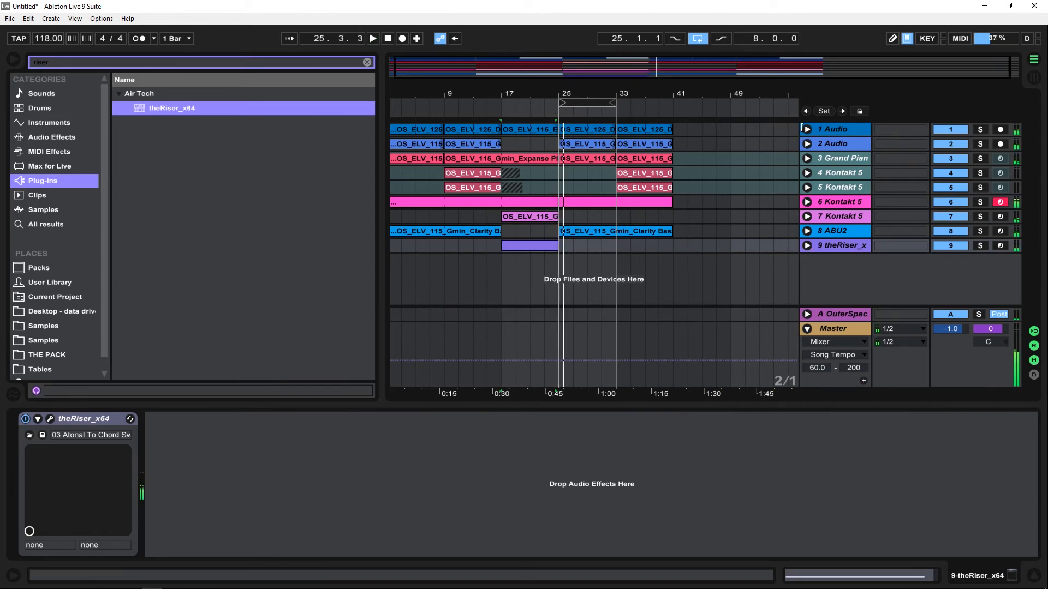
- Unfold track 1, extend the short Drum Loop 6 clip's start from bar 24 back to 23.4.1, and listen to it
click(807, 130)
drag(532, 88, 731, 160)
click(570, 158)
drag(737, 87, 672, 119)
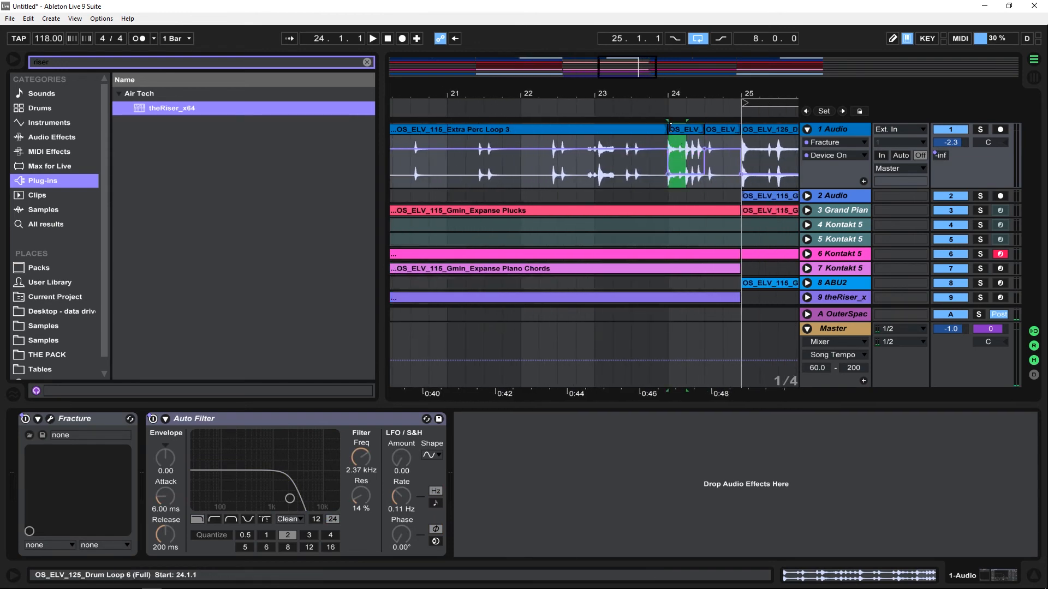
drag(670, 130, 651, 129)
key(space)
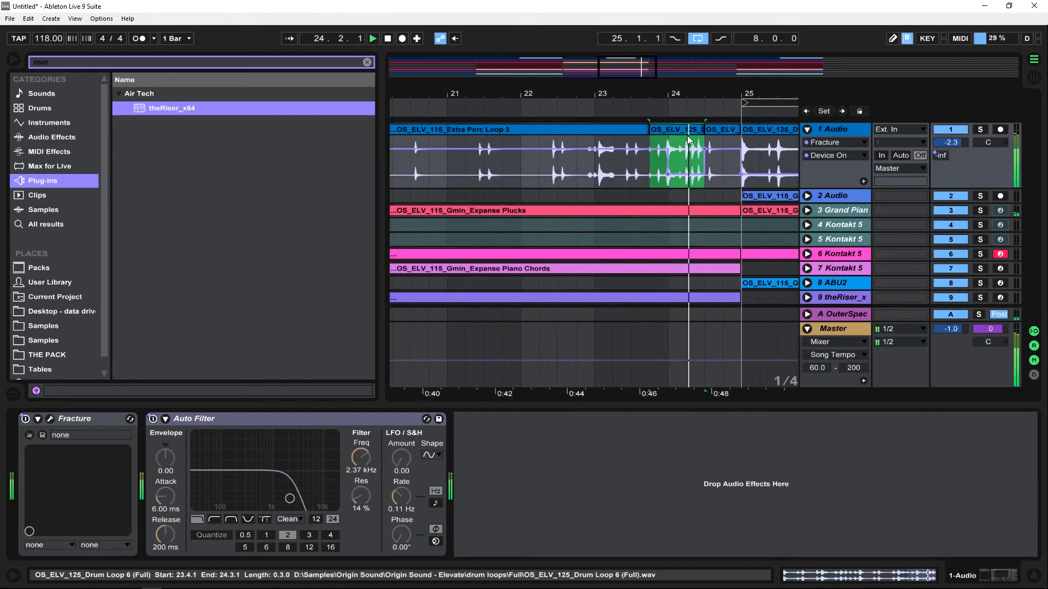
key(space)
- Duplicate the first beat of bar 24 on track 1 twice in succession and play back the drum fill
drag(702, 132, 671, 157)
key(ctrl+d)
key(ctrl+d)
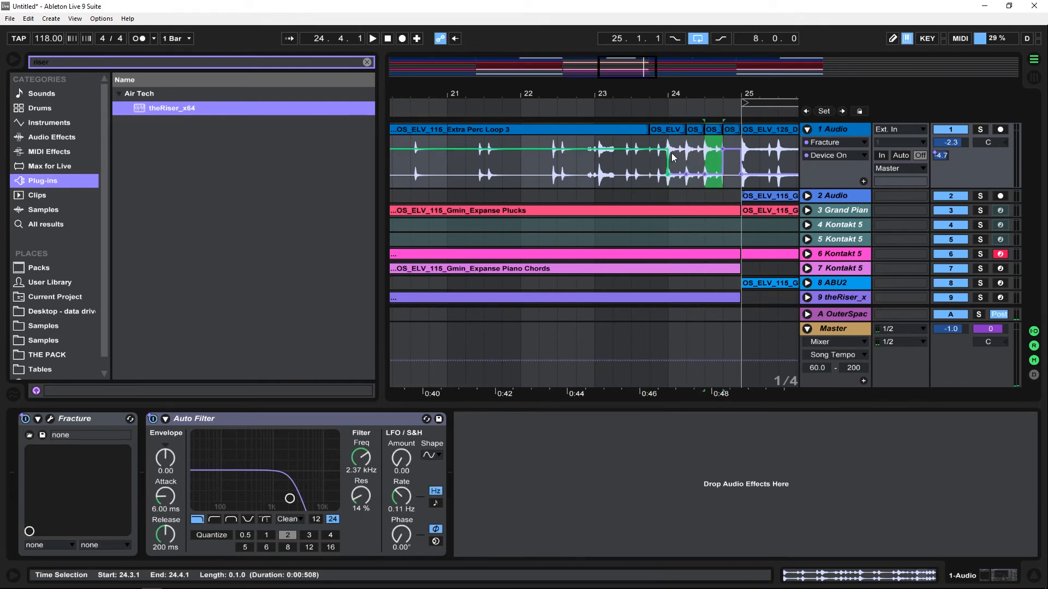
key(space)
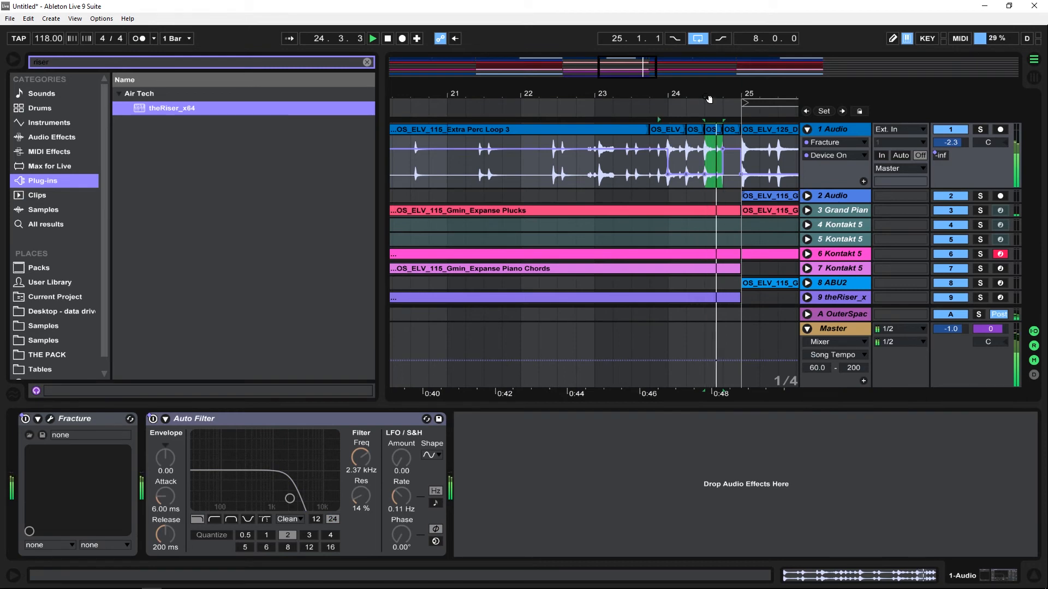
key(space)
- Extend the last duplicated drum slice at 24.3.1 to end at 25.1.1
drag(694, 95, 654, 112)
key(space)
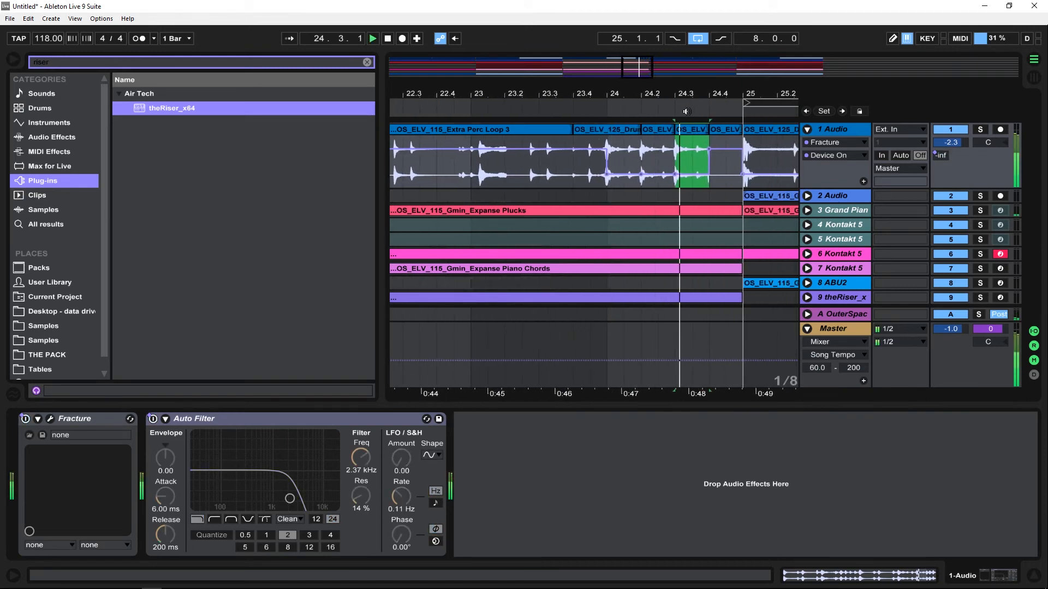
drag(709, 131, 743, 134)
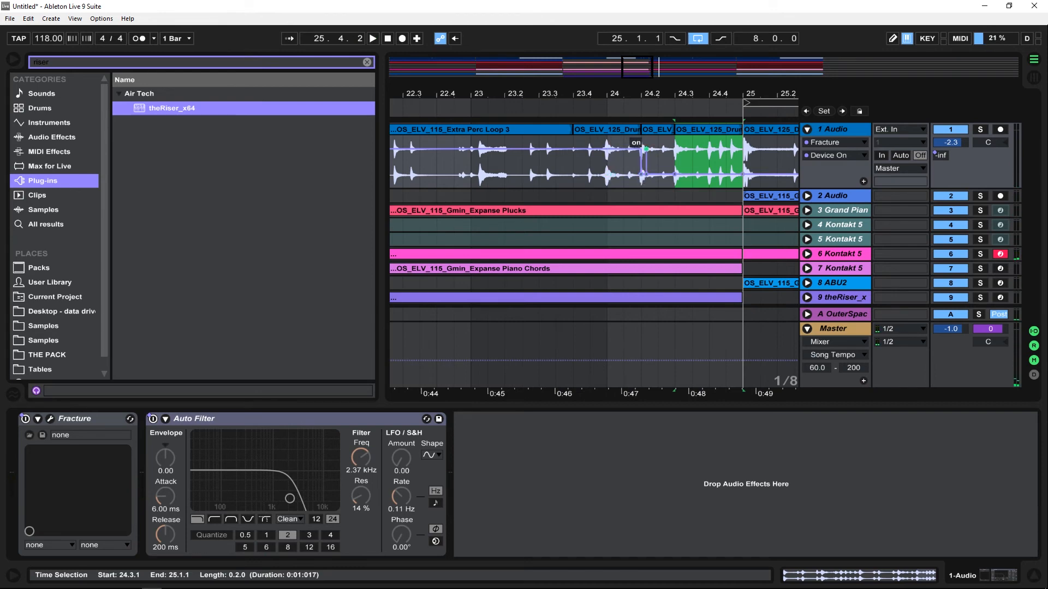
- Place the insert marker at 24.2.1 on track 1 and play the drum fill into bar 25
click(641, 172)
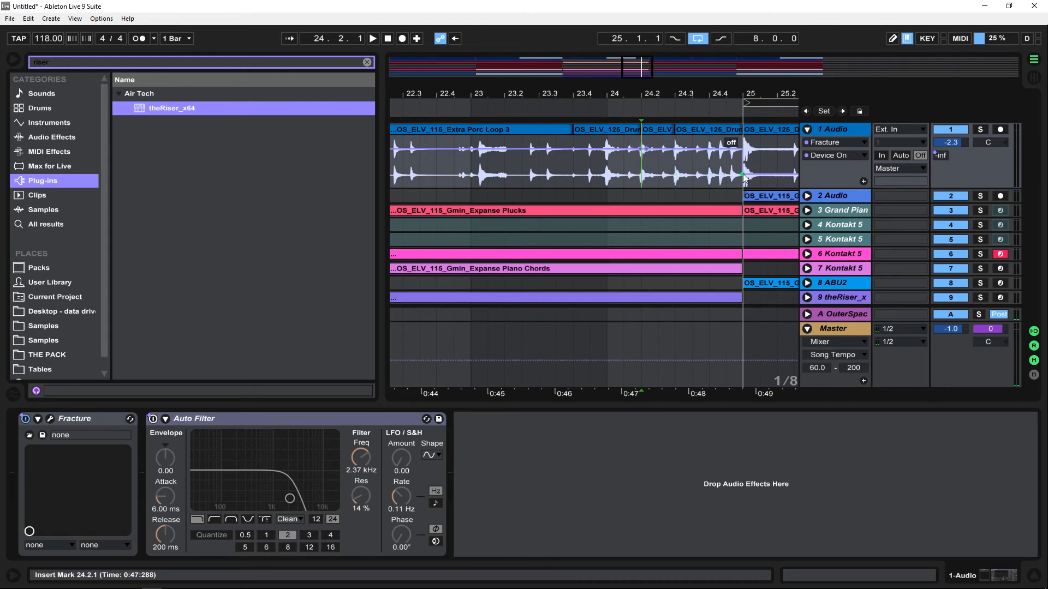
key(space)
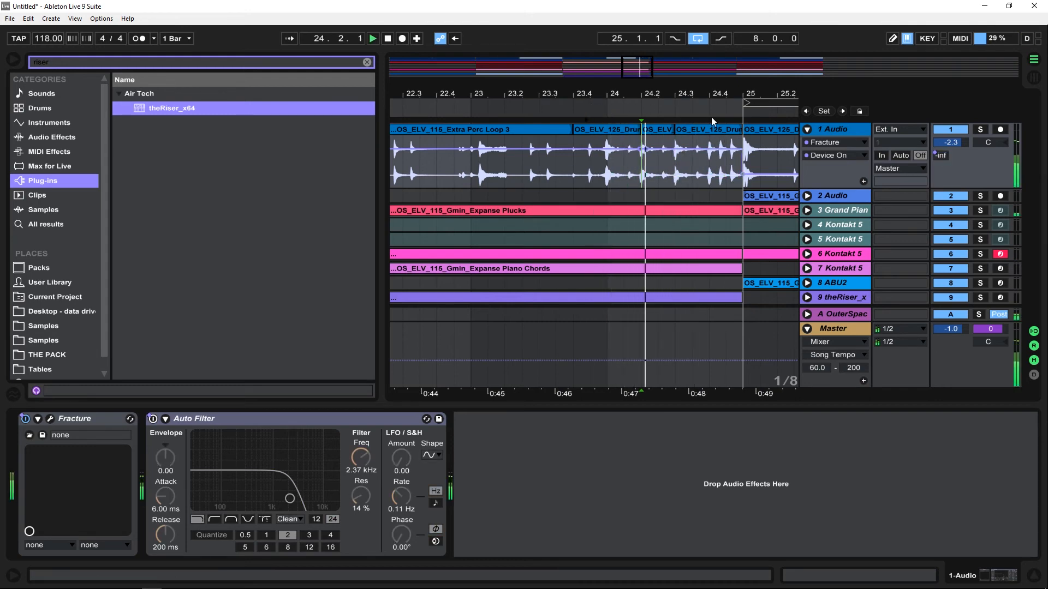
drag(743, 93, 645, 98)
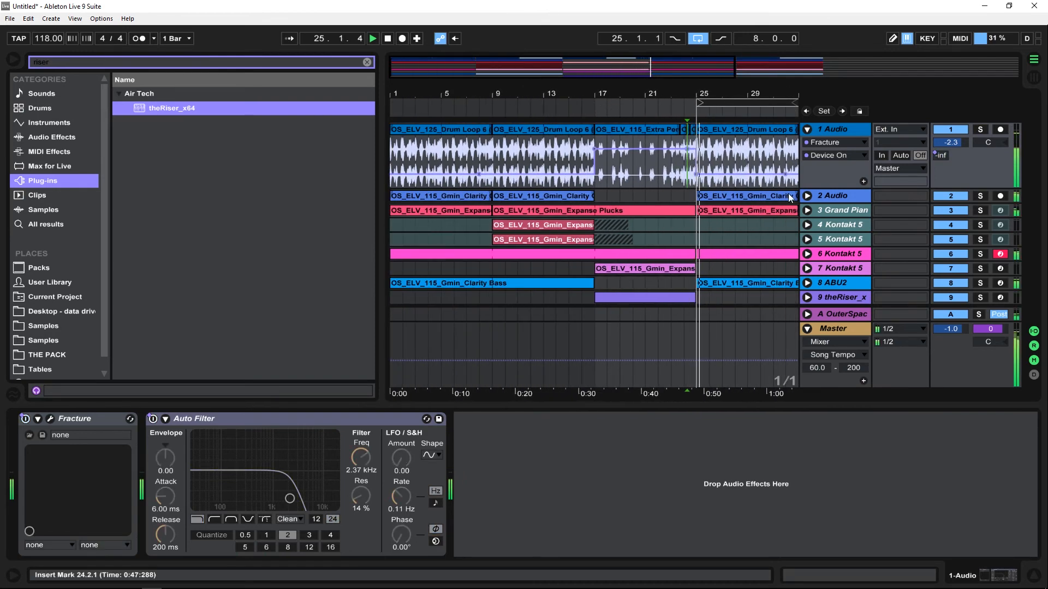
key(space)
- Display the Auto Filter's Device On automation on track 1 around the transition into bar 25
click(855, 155)
click(847, 159)
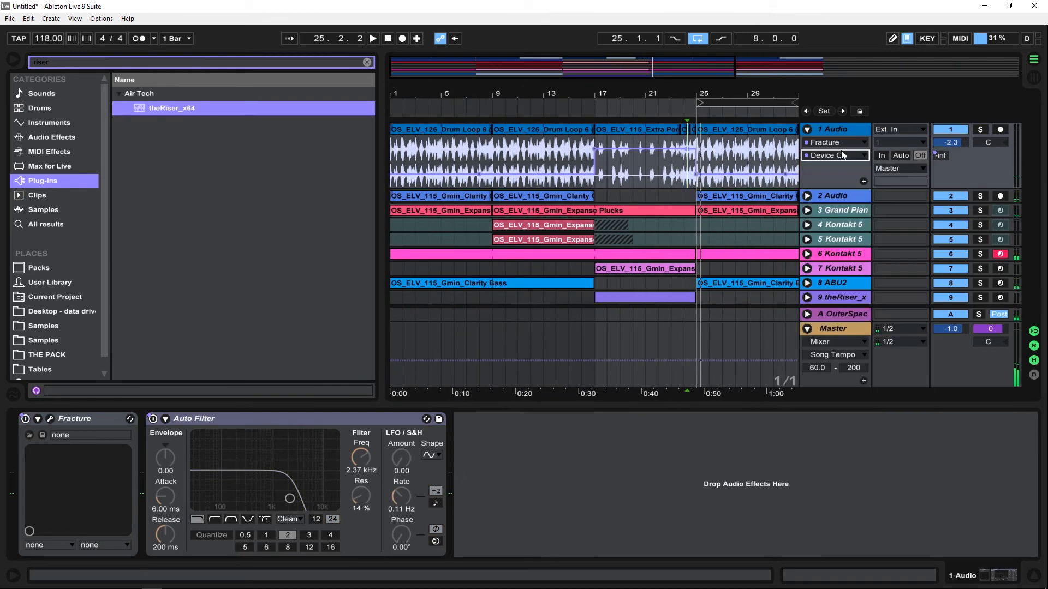
click(838, 142)
click(844, 189)
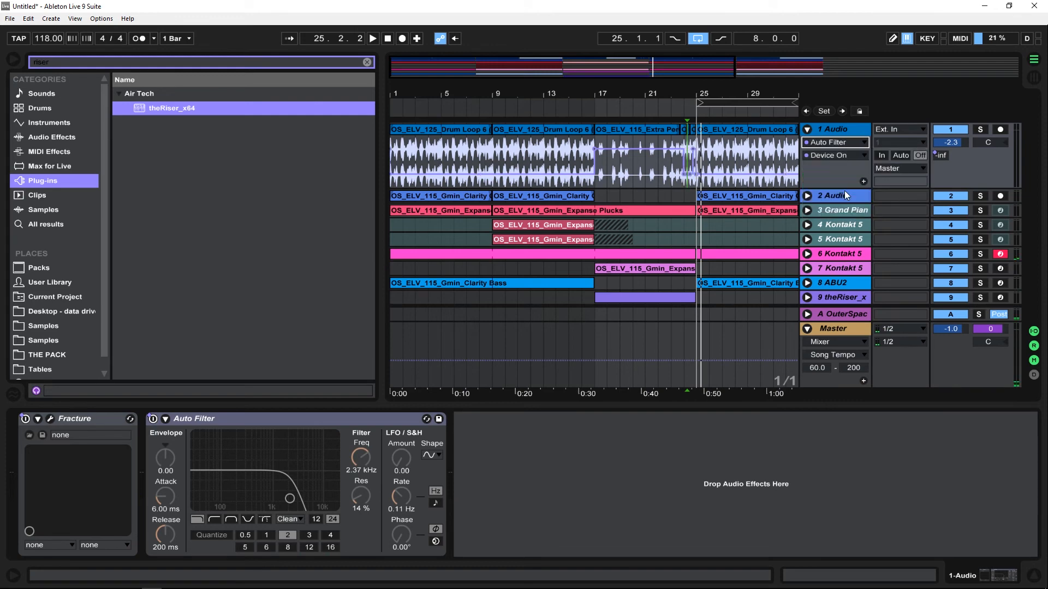
drag(698, 95, 705, 161)
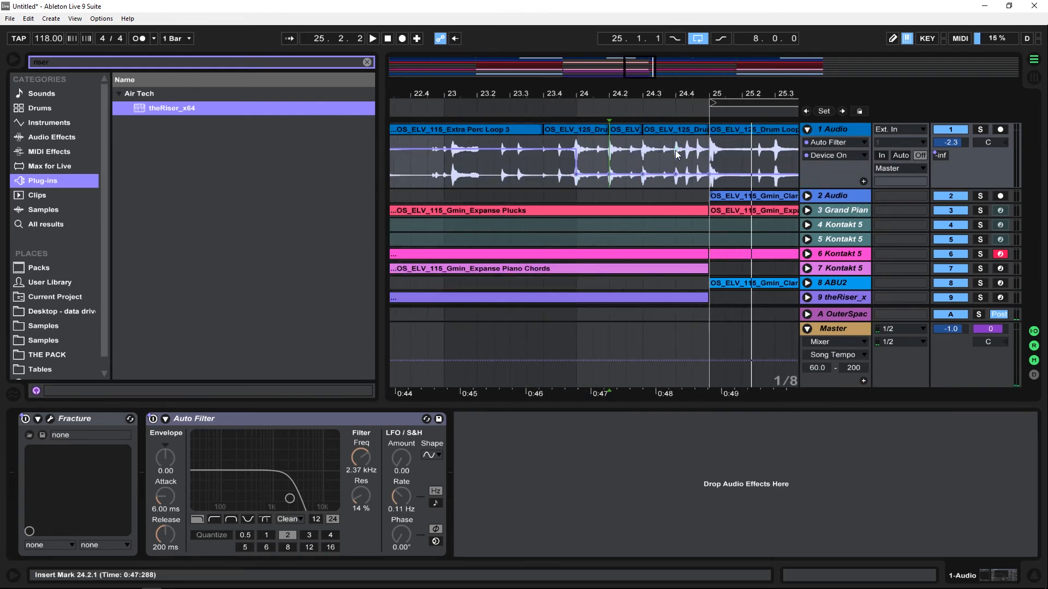
- Play back the drum fill into bar 25 and place the insert marker at 24.4.1 on track 1
click(677, 154)
click(517, 101)
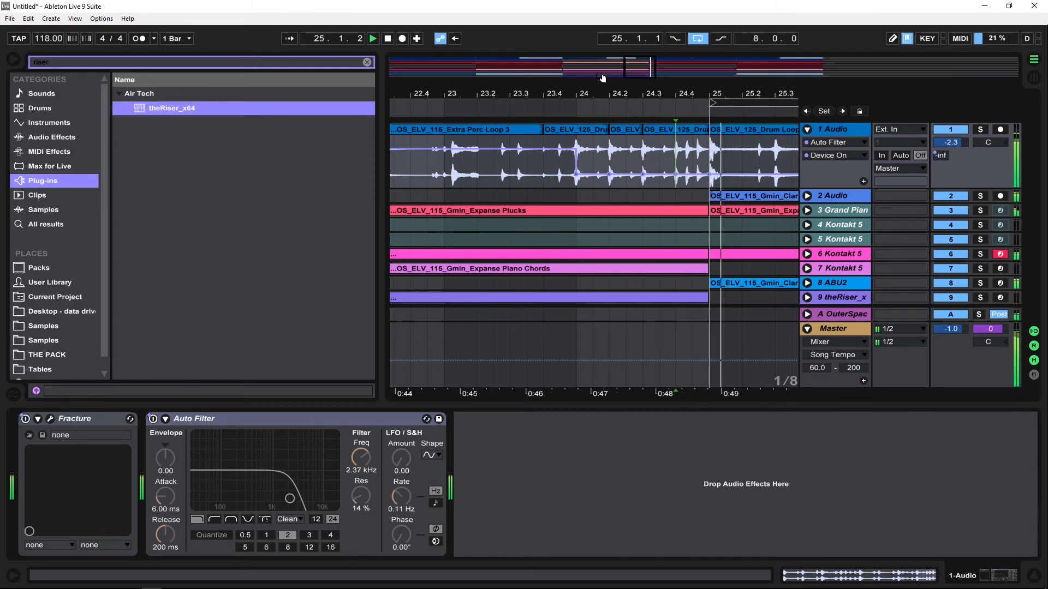
drag(578, 175, 675, 174)
click(609, 174)
click(677, 178)
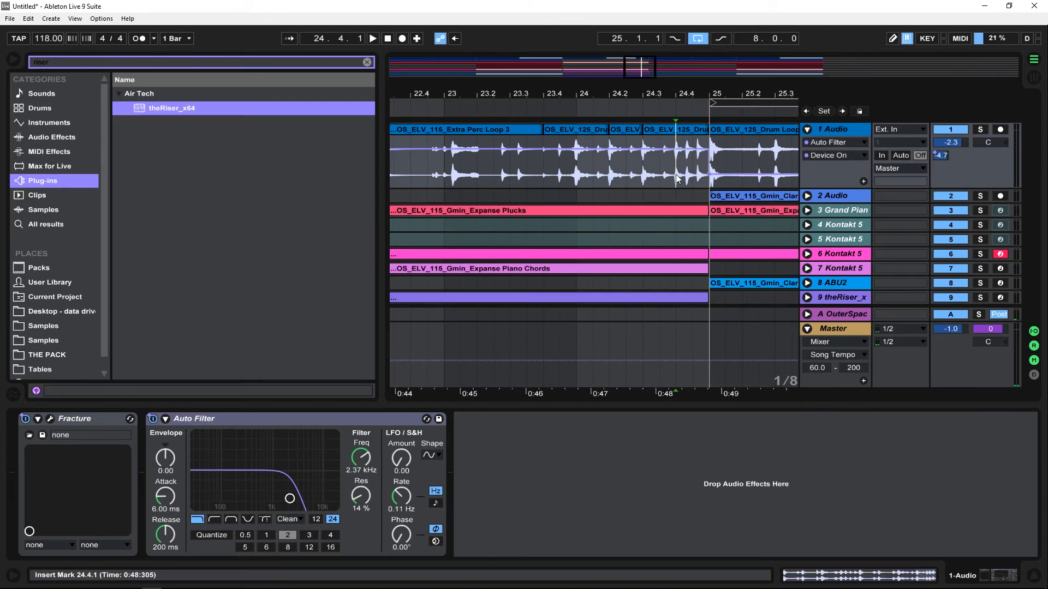
- Display the Auto Filter's Frequency automation on track 1
click(836, 155)
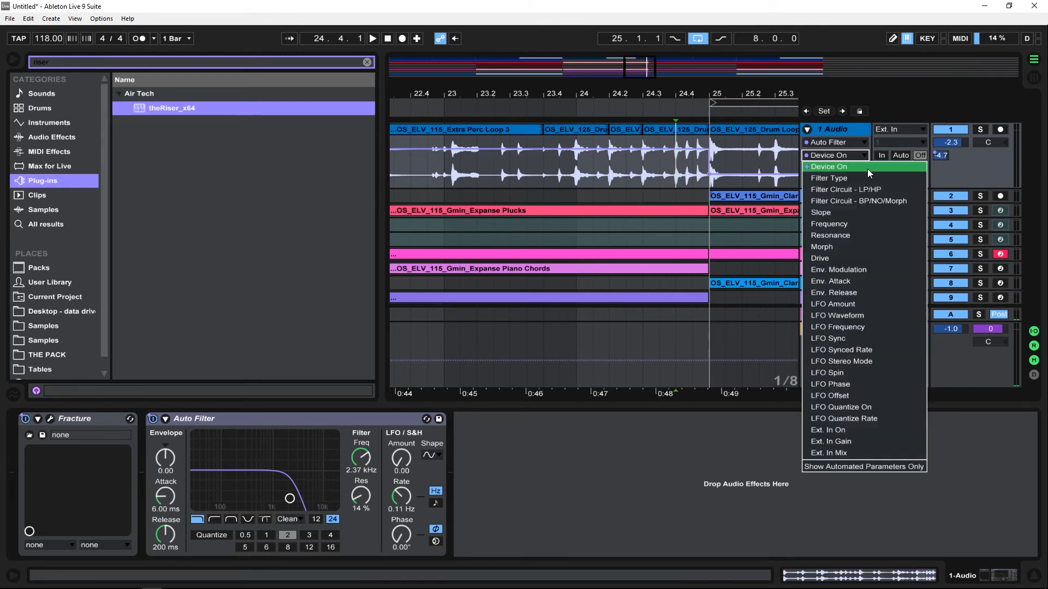
click(836, 144)
click(835, 143)
click(829, 188)
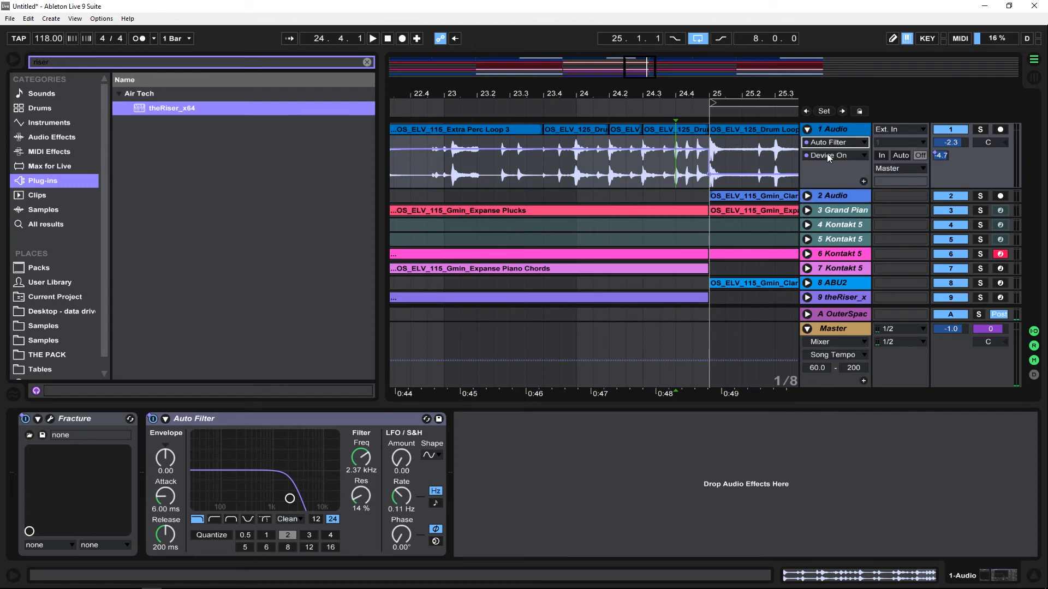
click(829, 155)
click(839, 225)
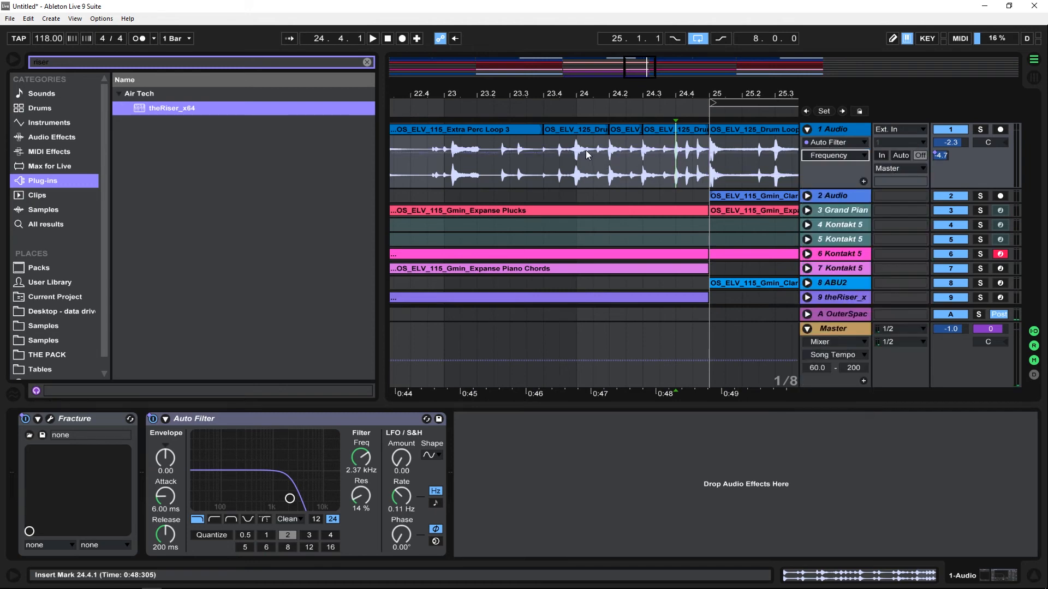
- Draw a rising Auto Filter Frequency ramp on track 1 from late bar 23 to bar 25 and play it back
click(551, 152)
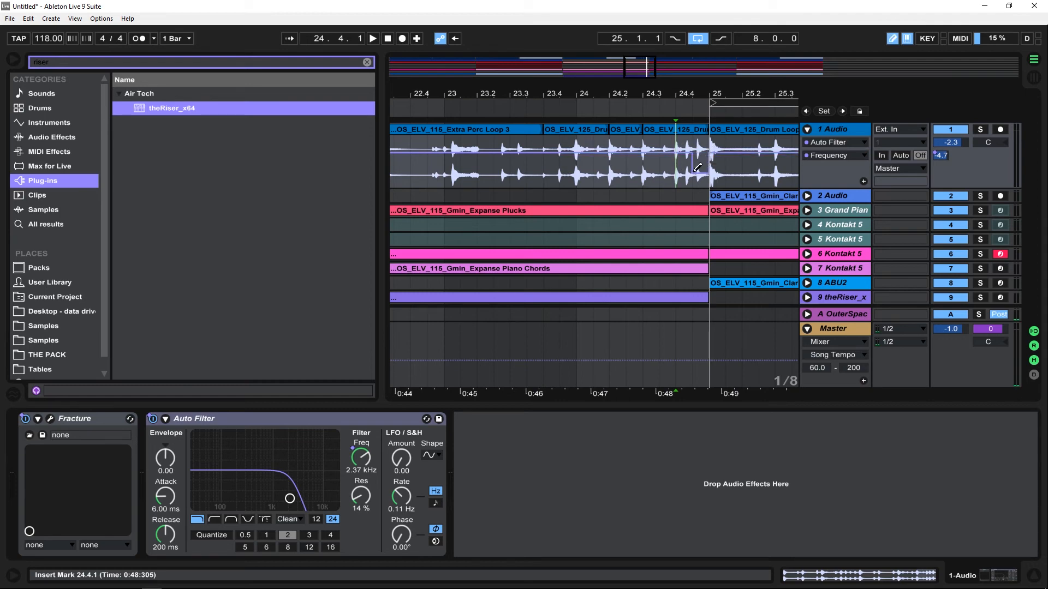
drag(693, 160, 709, 137)
click(574, 108)
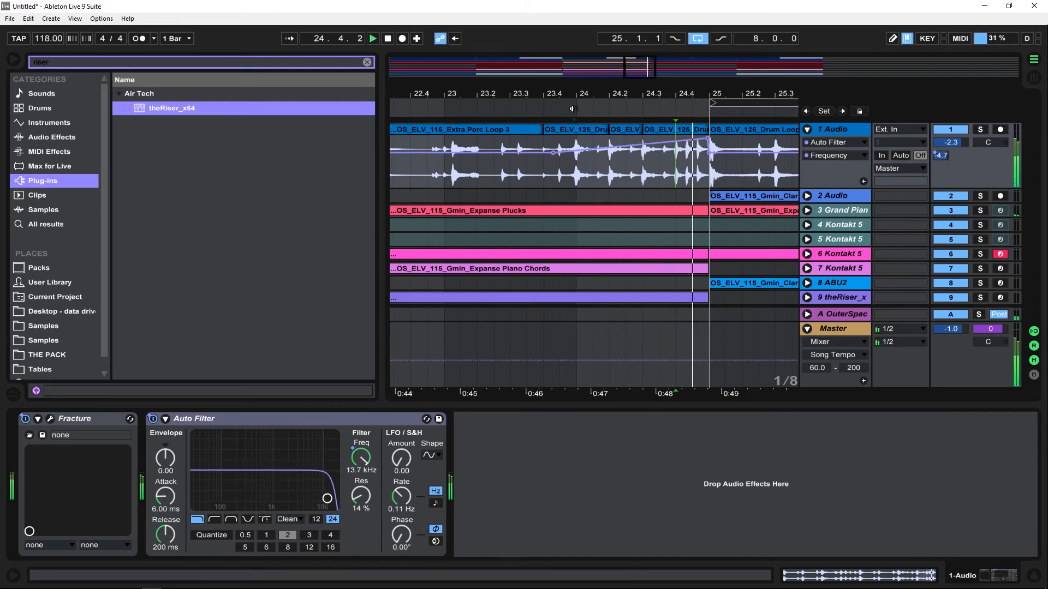
- Play the breakdown from just before bar 17, with track 1 collapsed and the whole arrangement in view
mouse_move(710, 107)
mouse_down()
mouse_move(742, 107)
mouse_move(723, 103)
mouse_up()
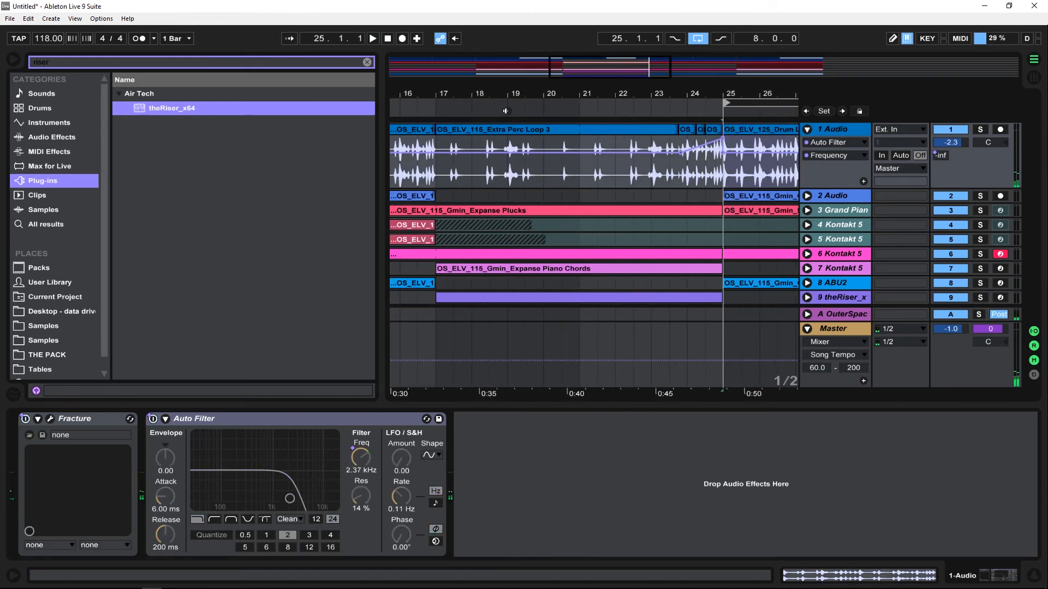
click(422, 103)
click(807, 130)
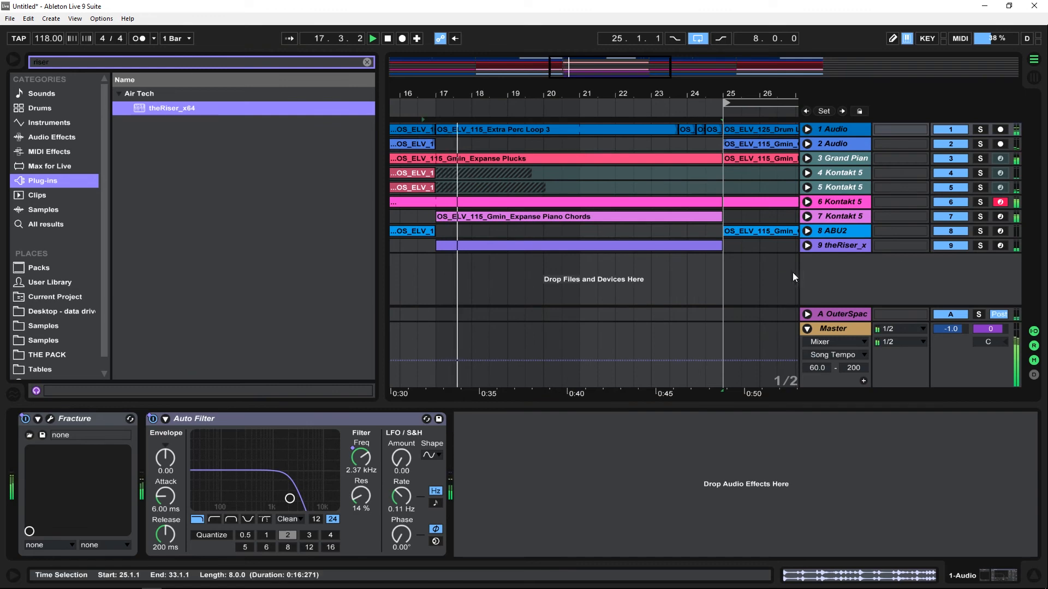
drag(611, 68, 606, 41)
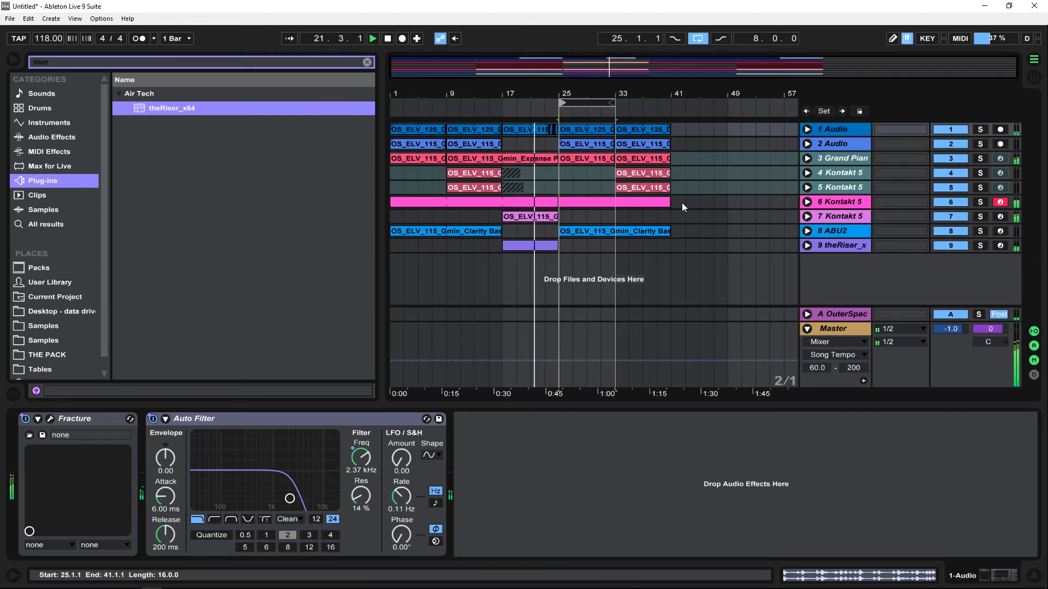
- Add a one-bar D#2 note at 8.1.1, ending at 9.1.1, to the first MIDI clip on track 6
click(808, 203)
click(546, 203)
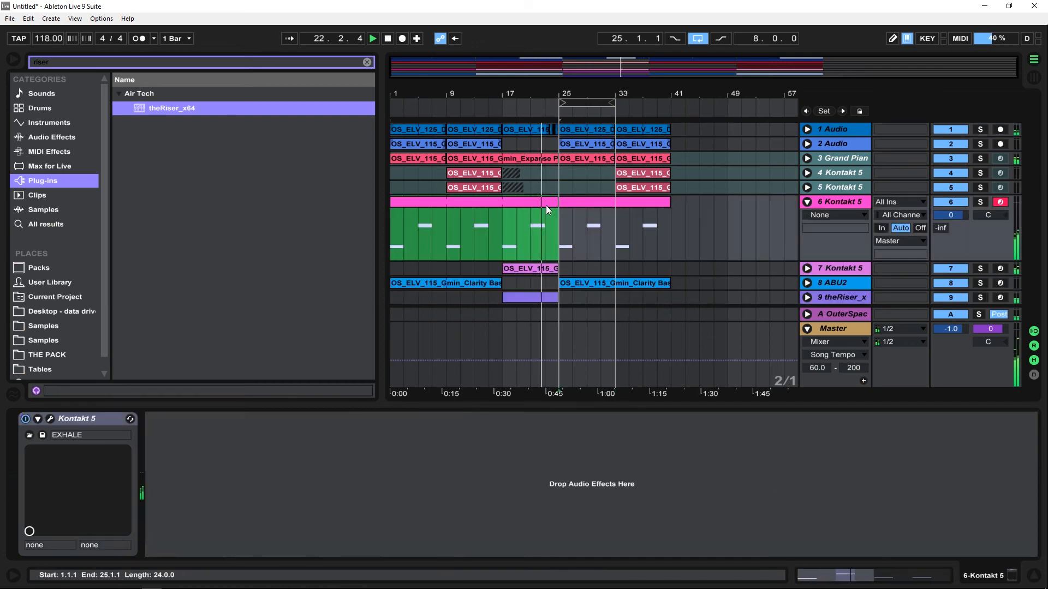
click(648, 490)
drag(647, 490, 597, 490)
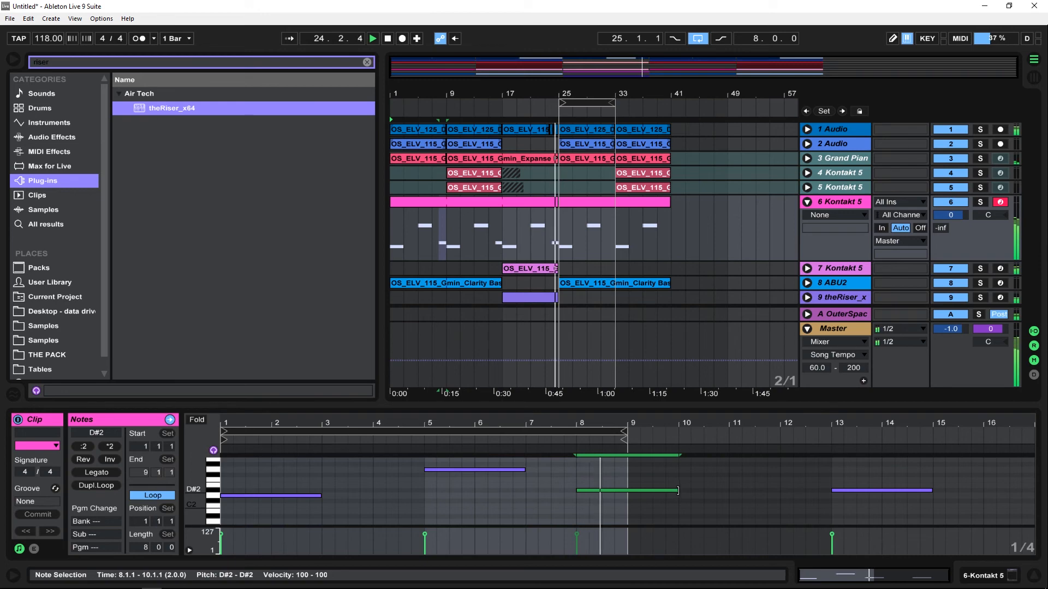
drag(675, 490, 630, 490)
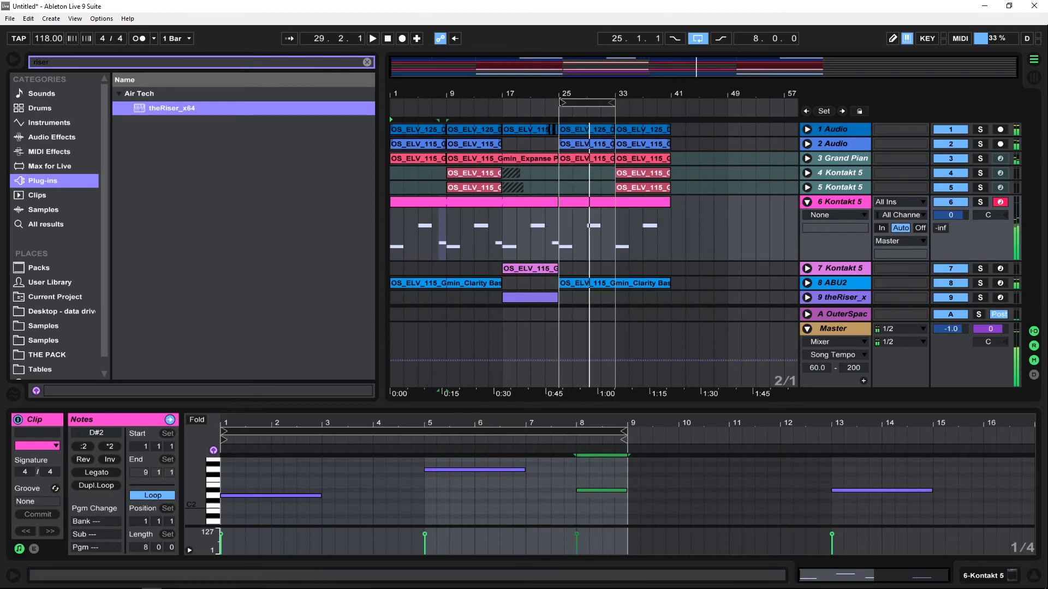
- Split track 6's first clip at bar 17, keep the added D#2 note only in the breakdown part, and play from bar 17
key(space)
drag(562, 102, 519, 103)
drag(509, 244, 408, 209)
click(508, 111)
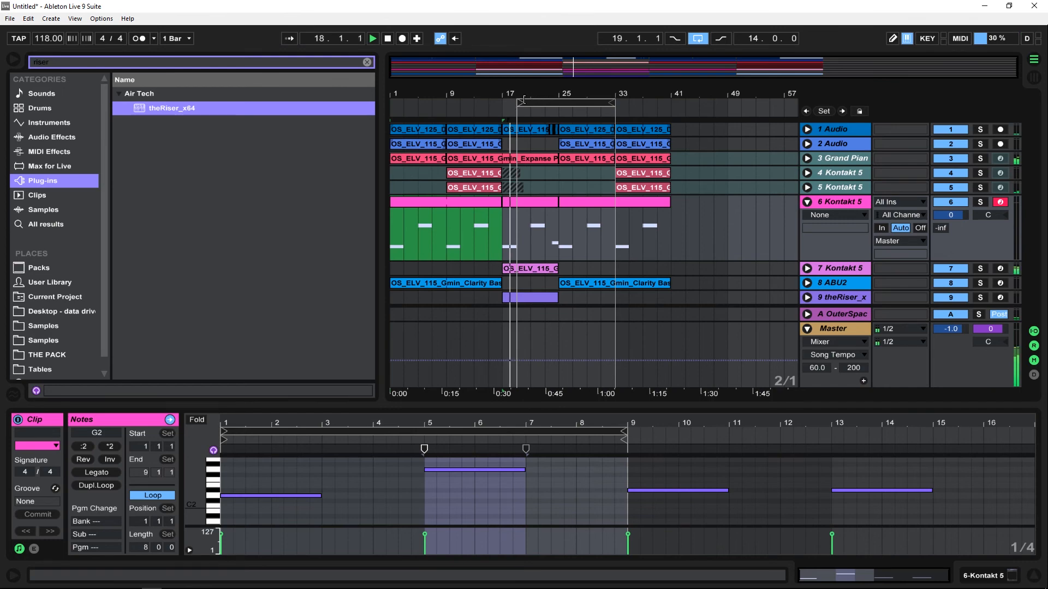
- Set the loop to run from bar 17 to bar 33 and collapse track 6 while the breakdown plays
drag(519, 103, 504, 103)
click(501, 103)
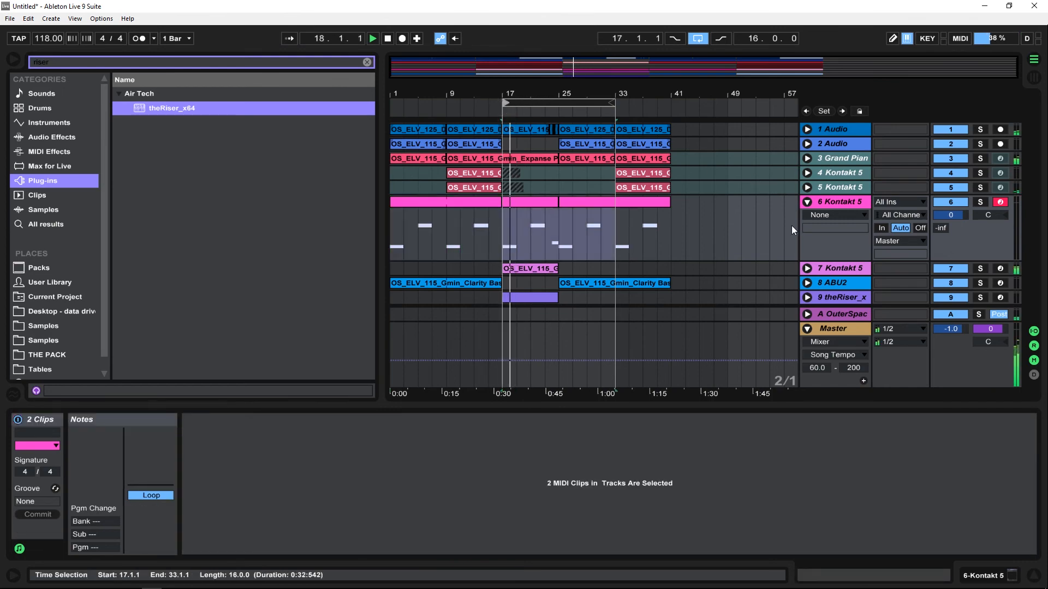
click(809, 203)
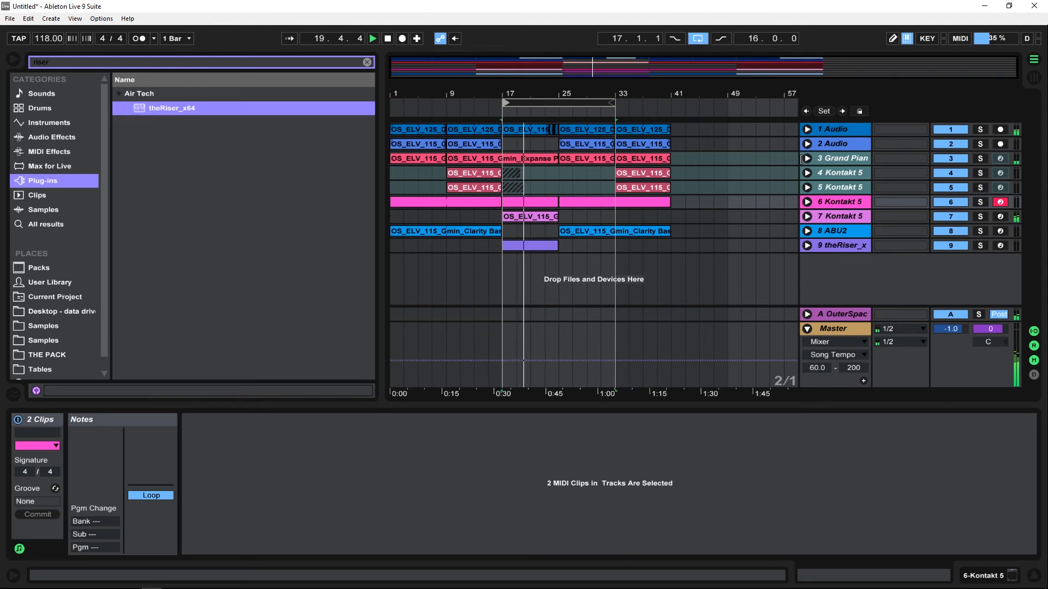
click(733, 258)
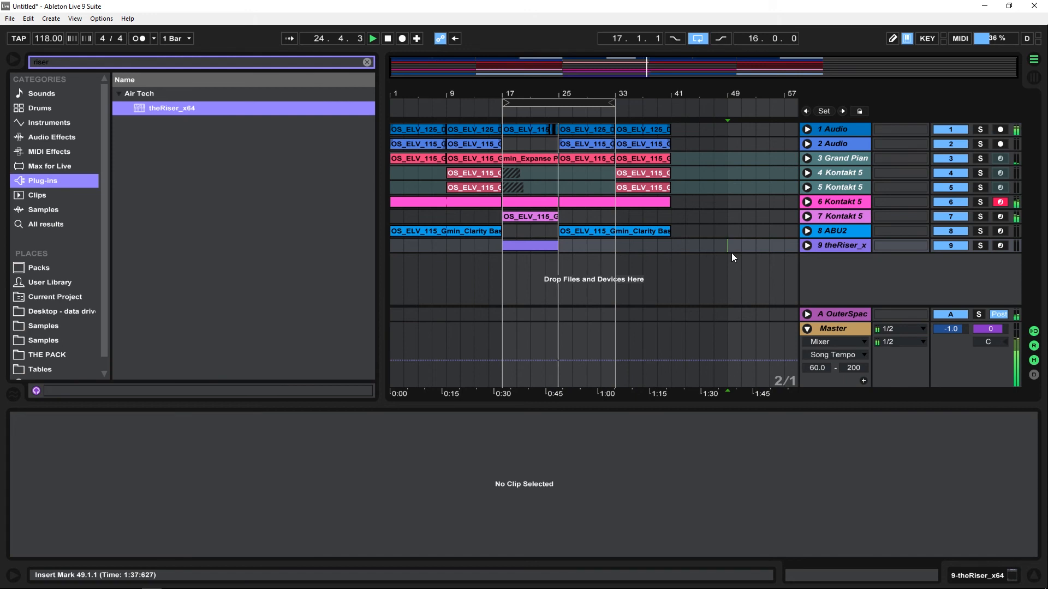
- Draw Fracture's Device On automation on track 1 to off from 24.1.1 to 24.4.1 and play into bar 25
drag(556, 96, 592, 191)
click(807, 130)
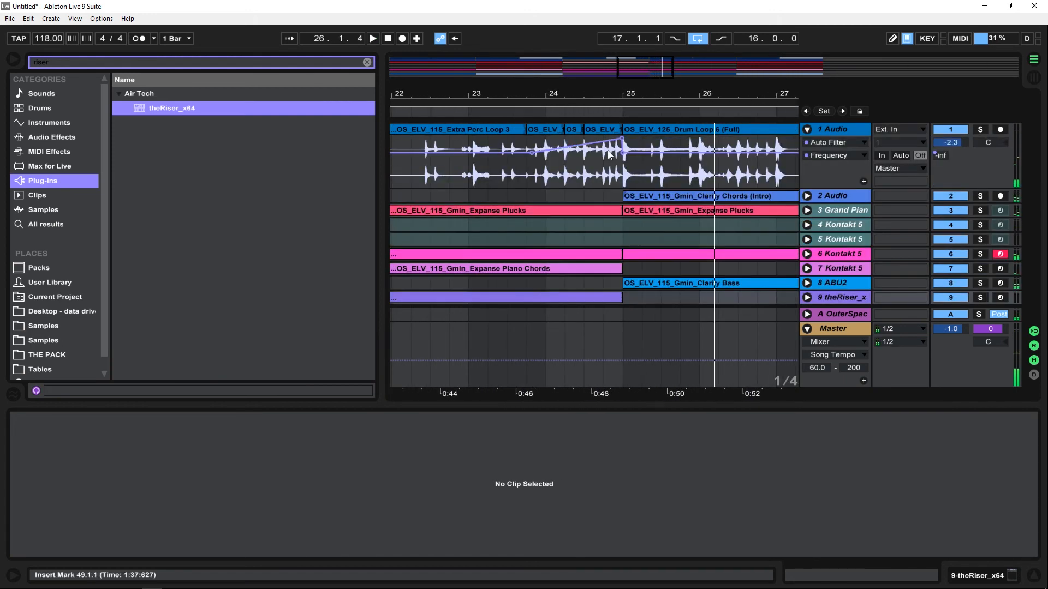
click(819, 143)
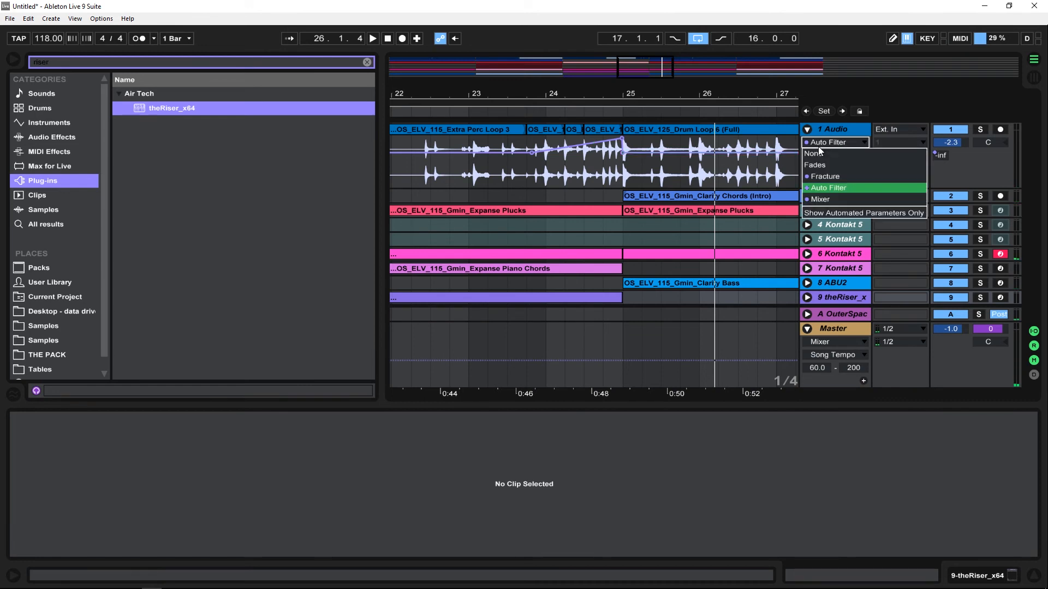
click(828, 176)
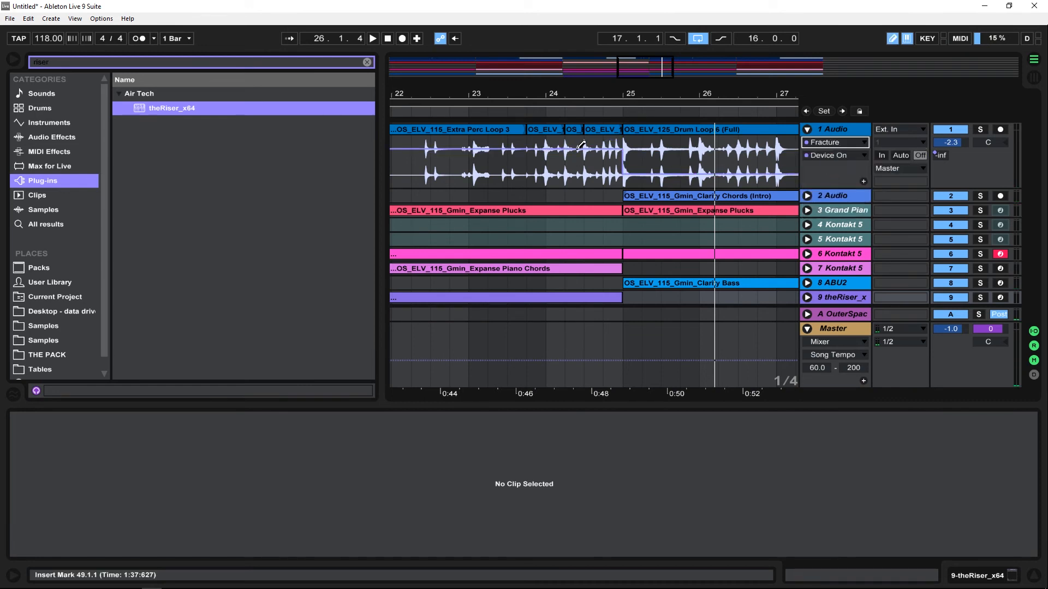
drag(580, 145, 559, 181)
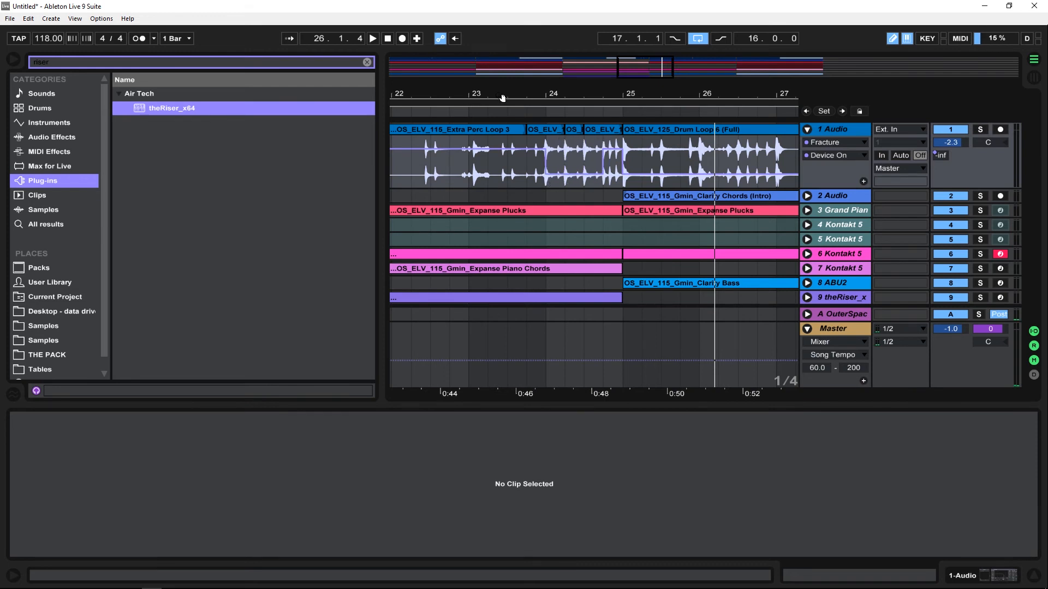
click(481, 111)
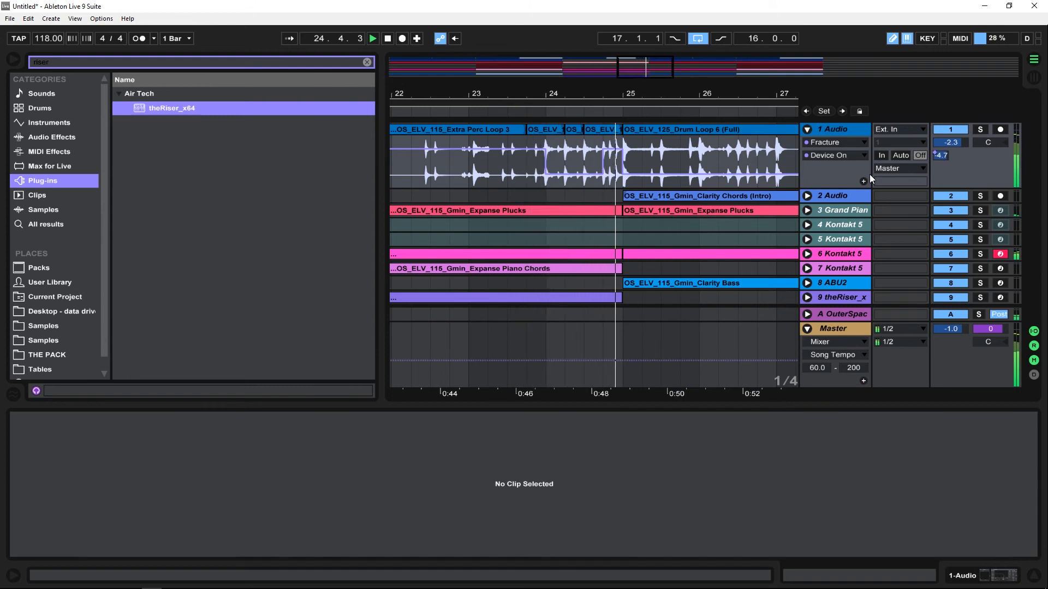
- Play back the breakdown from about bar 21 and again from bar 17 with the looped section selected
drag(591, 106, 657, 144)
click(628, 145)
mouse_move(624, 98)
mouse_down()
mouse_move(610, 150)
mouse_move(633, 95)
mouse_up()
click(587, 112)
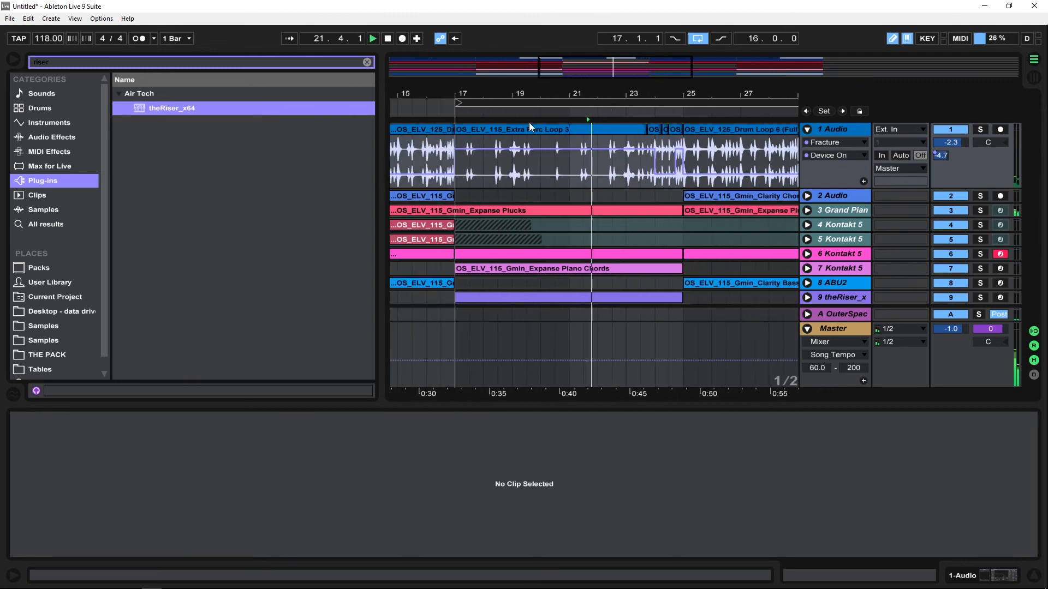
click(531, 103)
key(space)
key(space)
drag(660, 95, 660, 90)
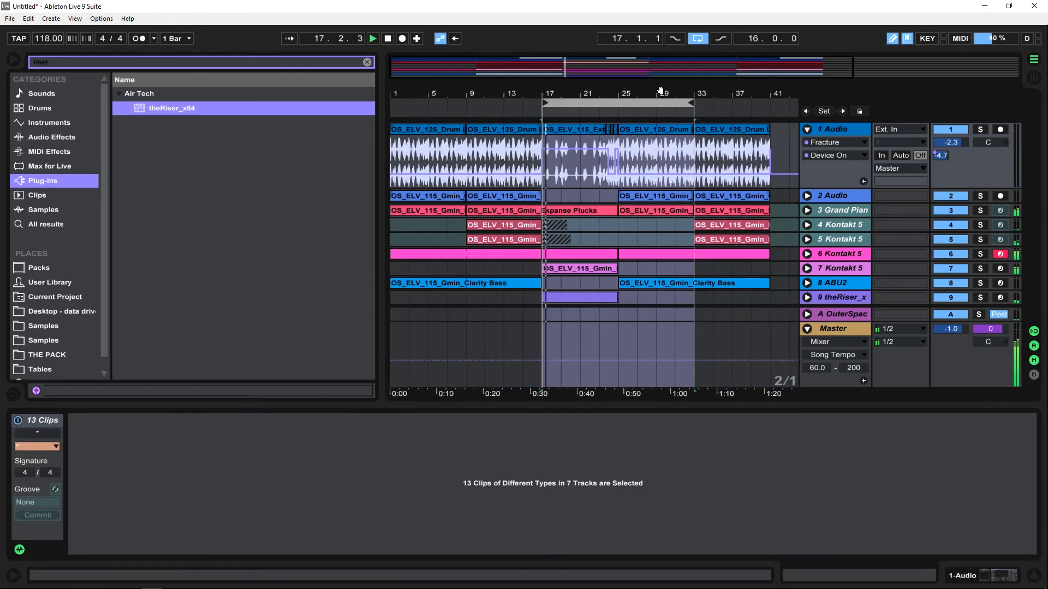
- Set the threshold of the Ozone 8 Maximizer on the Master track to -3.4 dB and close the plug-in window
click(844, 329)
click(1002, 583)
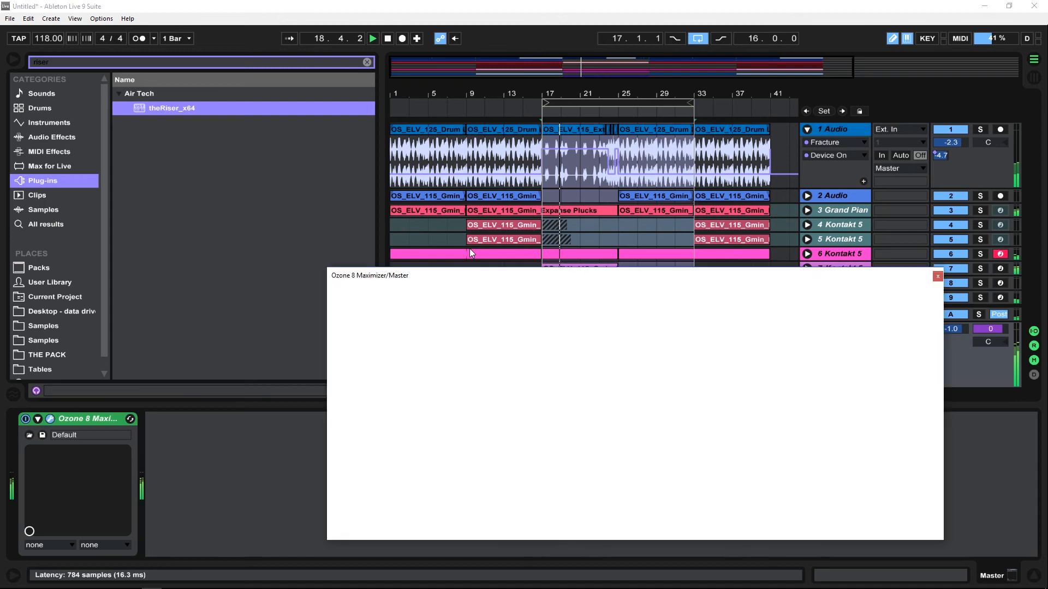
drag(472, 435, 473, 452)
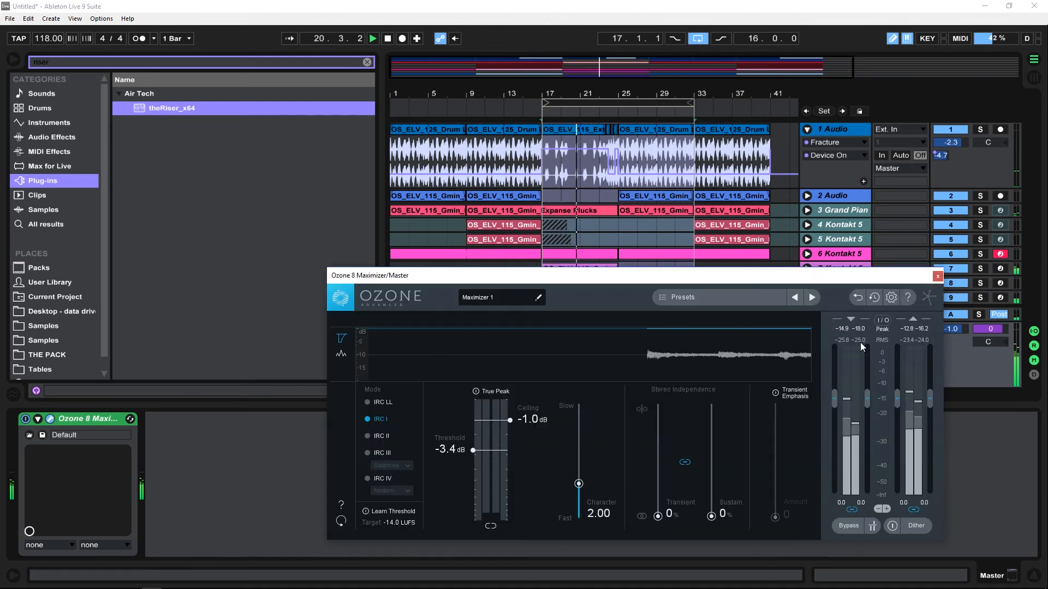
click(938, 276)
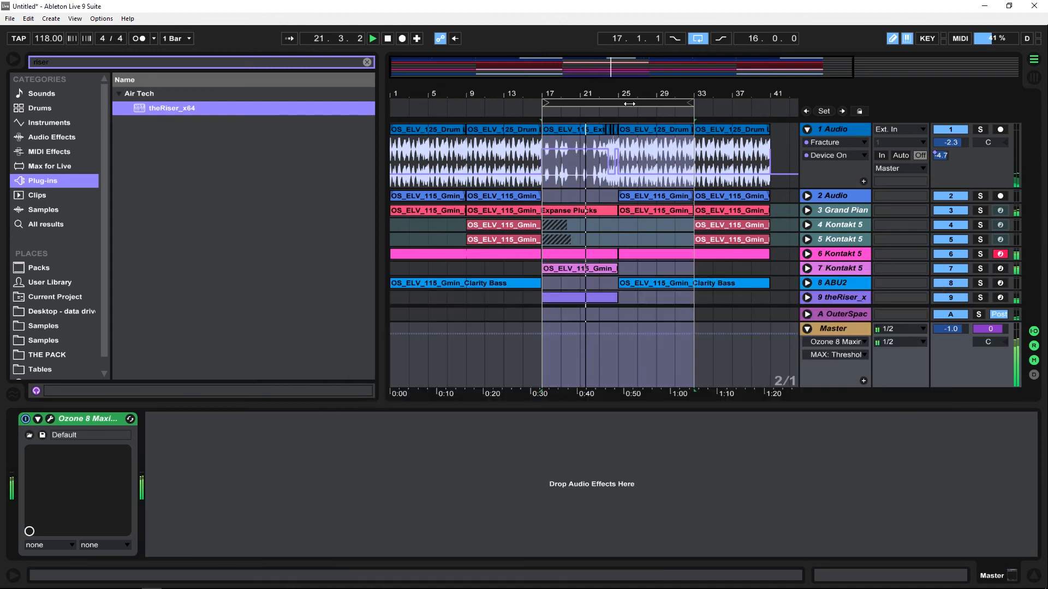
- Collapse the Master track, stop playback and display track 1's Auto Filter Frequency automation around bars 24 and 25
drag(621, 92, 571, 92)
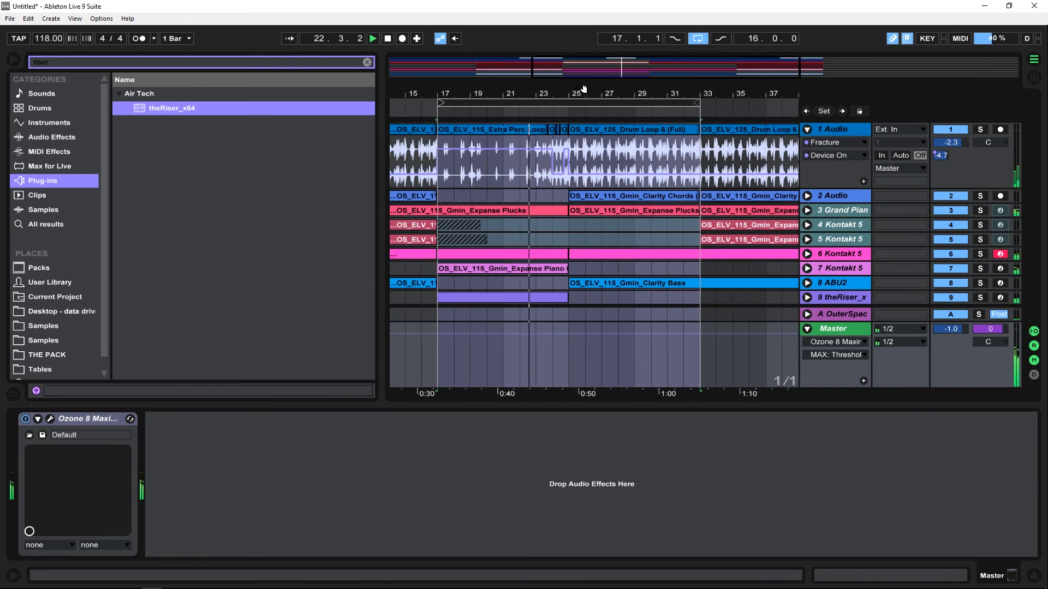
click(807, 328)
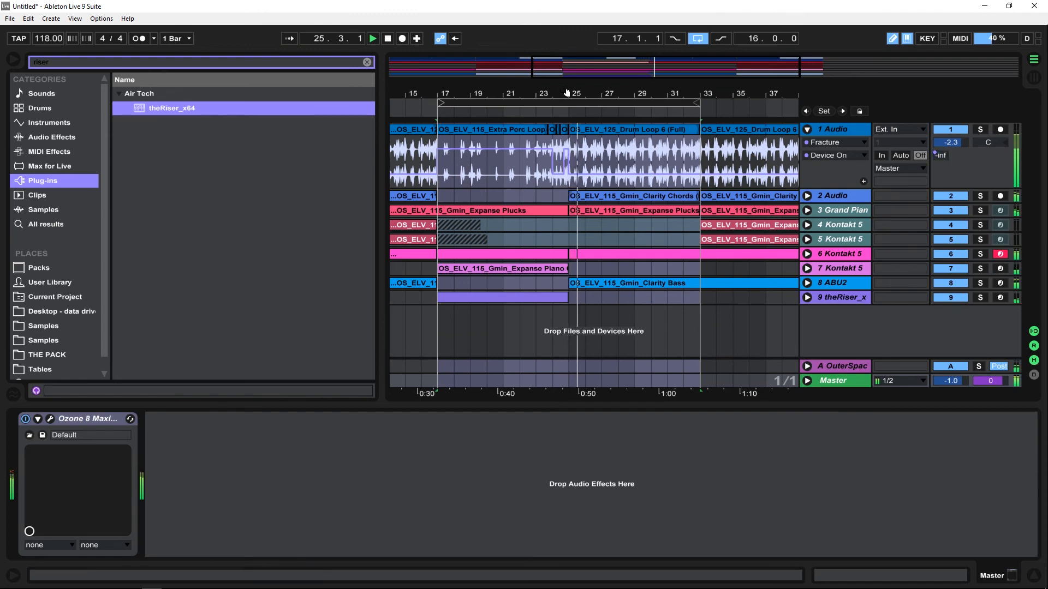
drag(564, 94, 563, 136)
key(space)
click(841, 155)
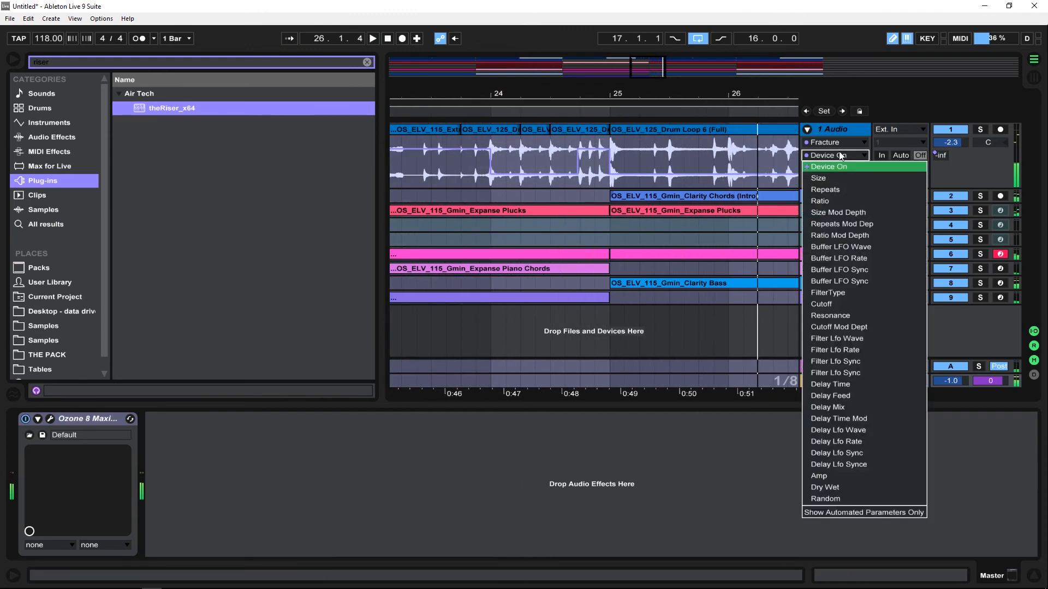
click(841, 155)
click(834, 143)
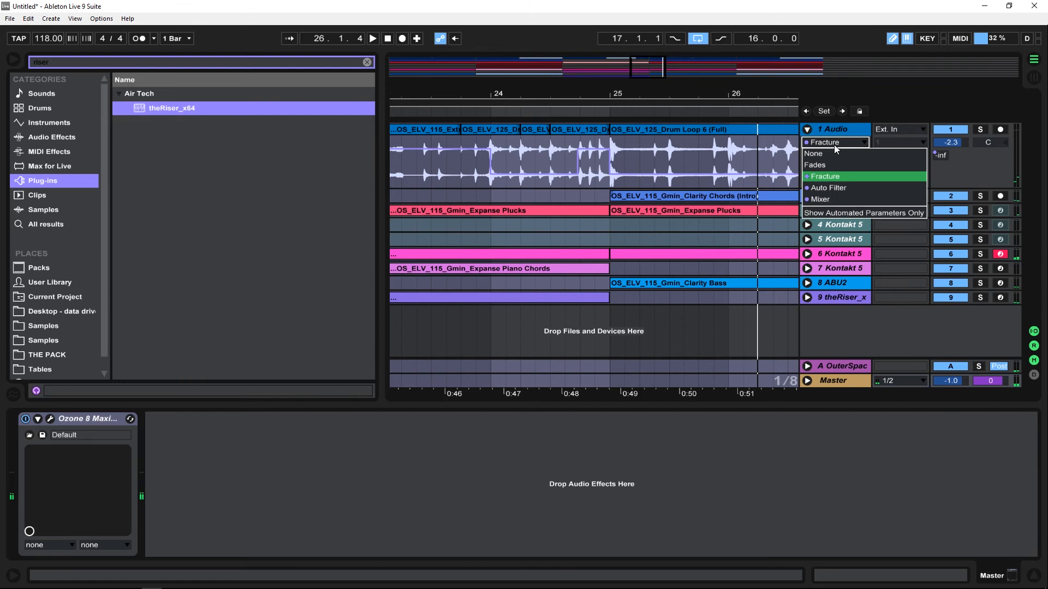
click(840, 185)
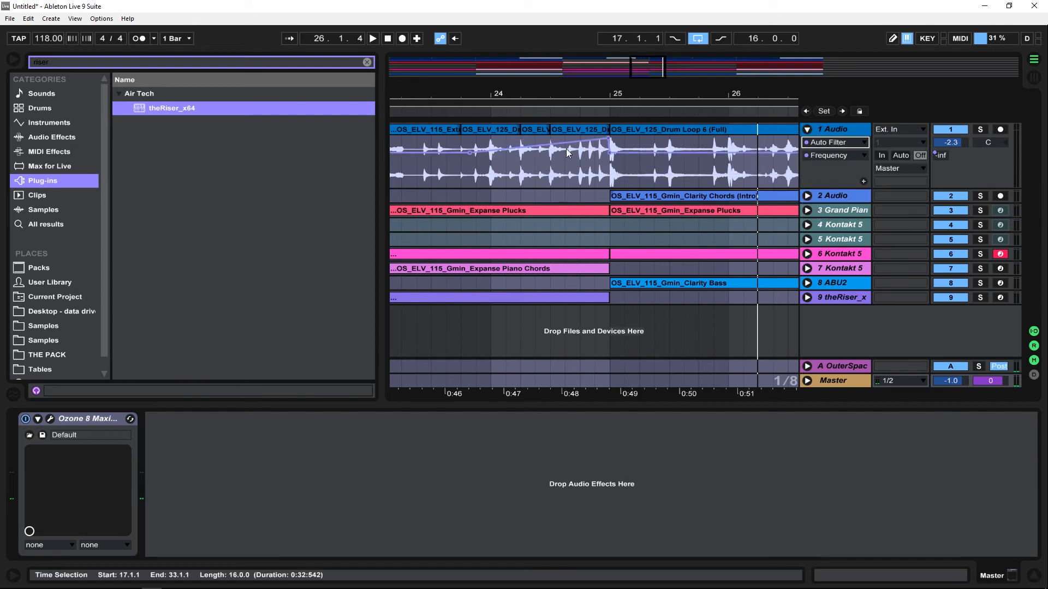
- Pull the Frequency ramp down midway through bar 24 so the filter dips before rising into bar 25, and play it back
click(555, 168)
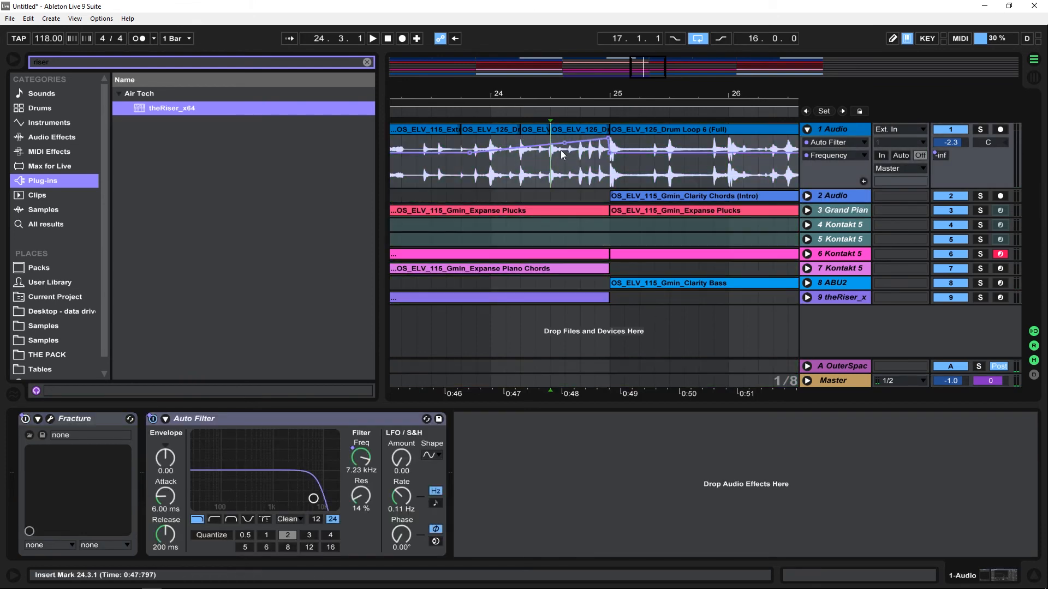
drag(566, 144, 568, 169)
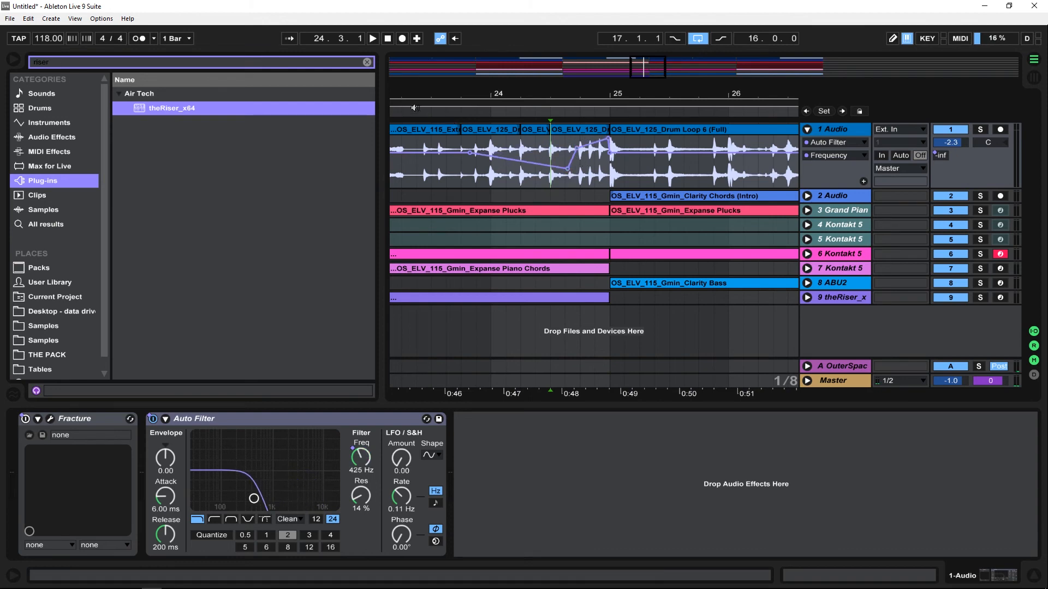
click(414, 108)
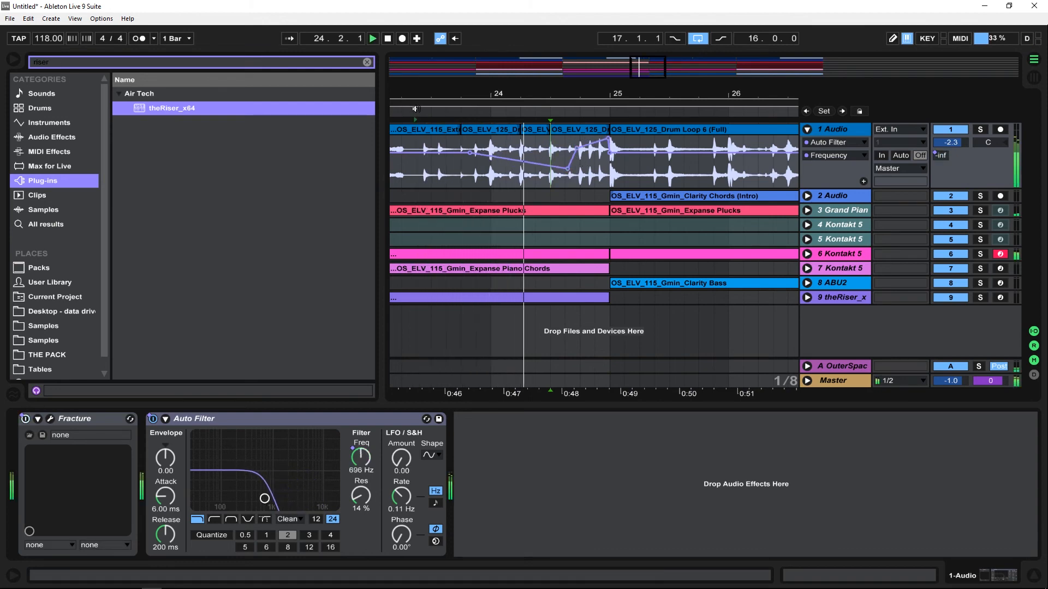
- Play the transition into bar 25, then collapse track 1 and extend the loop to cover bars 1 to 41
click(416, 108)
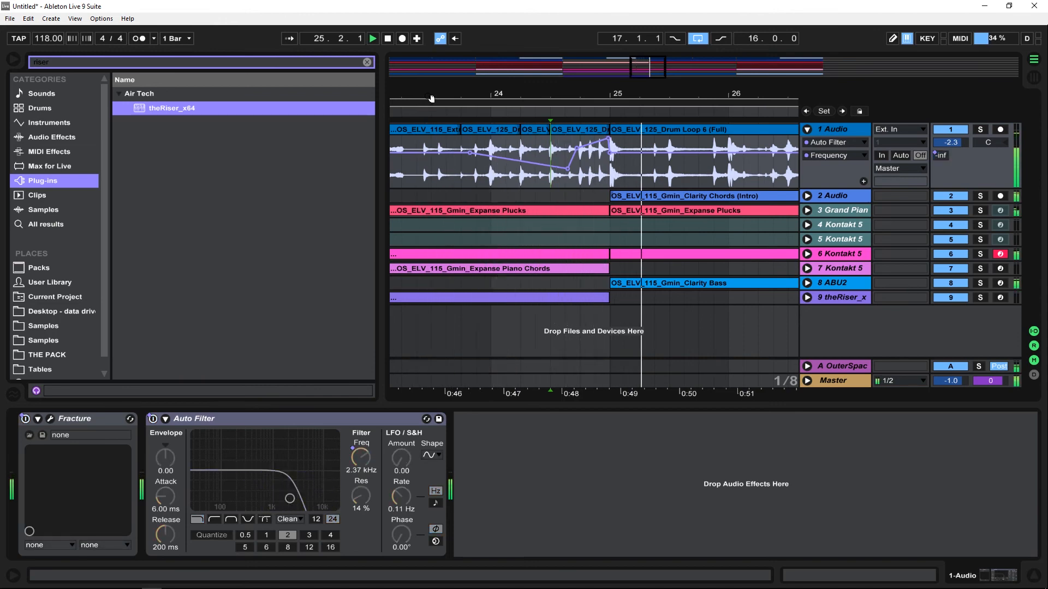
drag(661, 94, 655, 24)
click(807, 130)
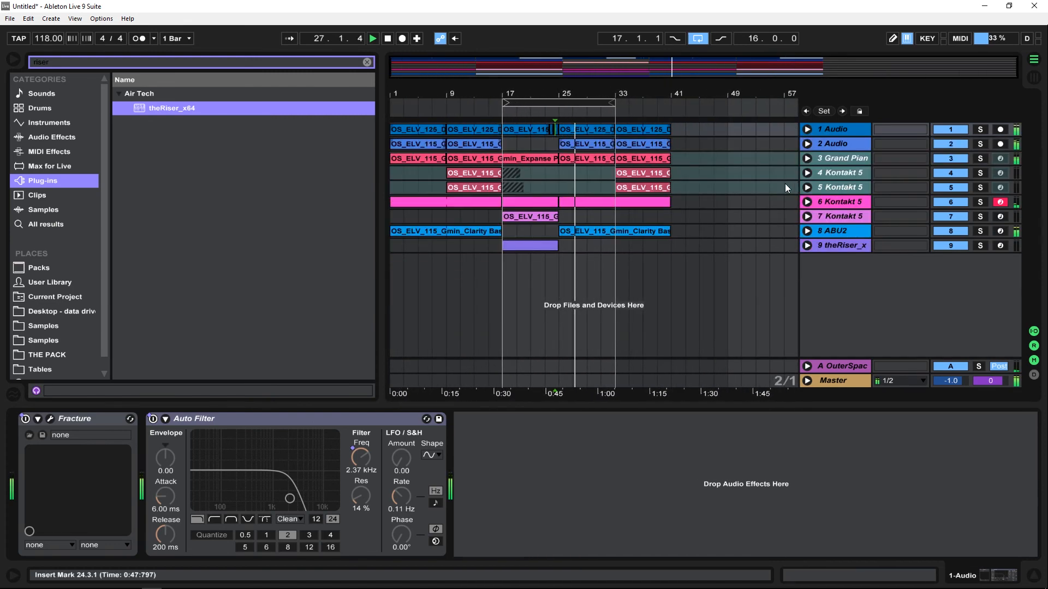
drag(614, 102, 648, 100)
drag(508, 100, 338, 85)
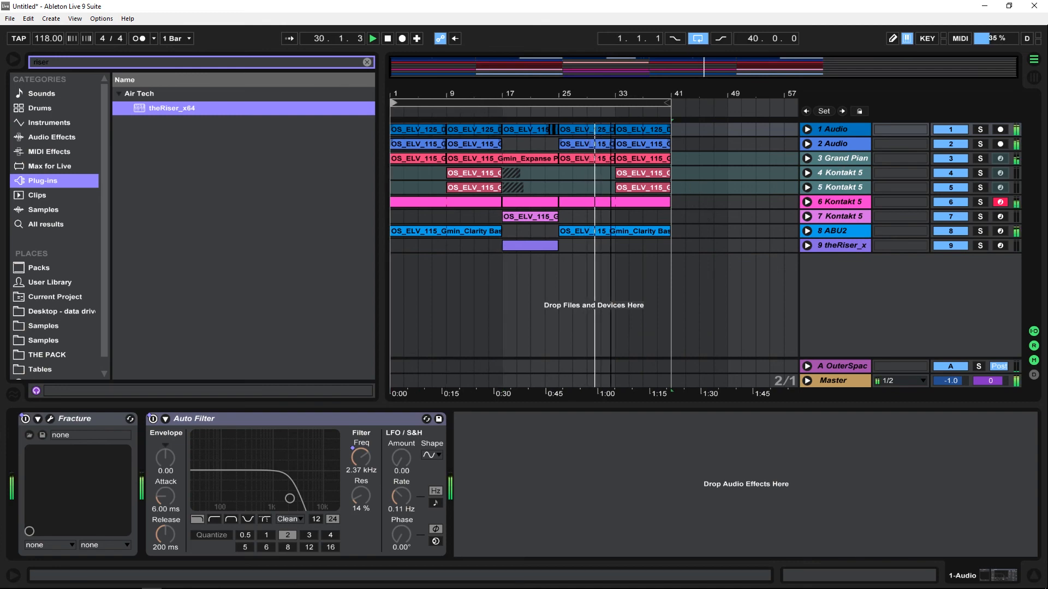
- Unfold track 1 around bar 33 and duplicate the automation envelope of the drum clip spanning bars 25 to 33
drag(647, 94, 814, 129)
click(819, 129)
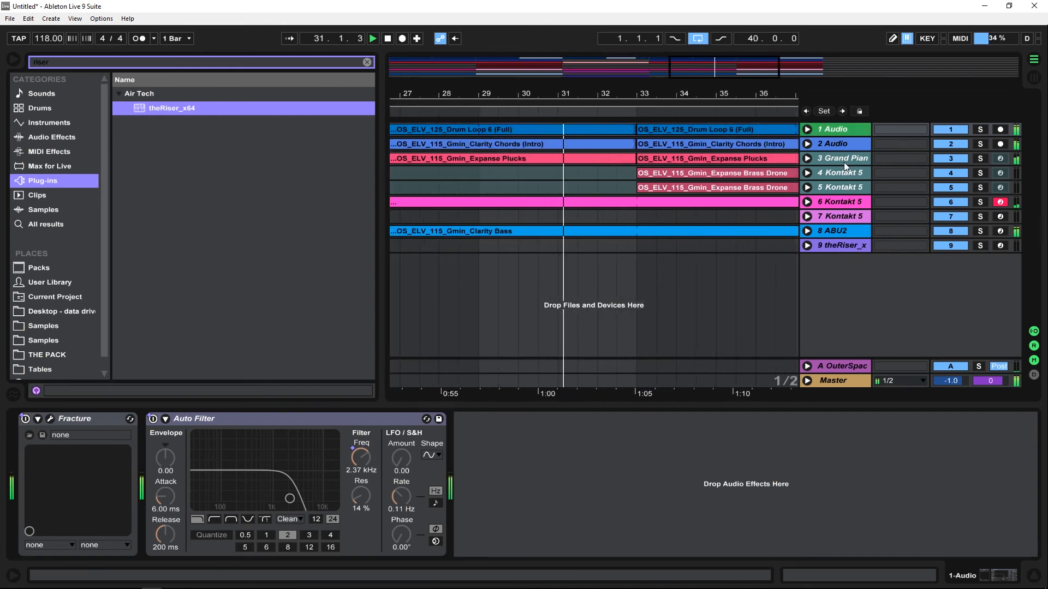
click(807, 129)
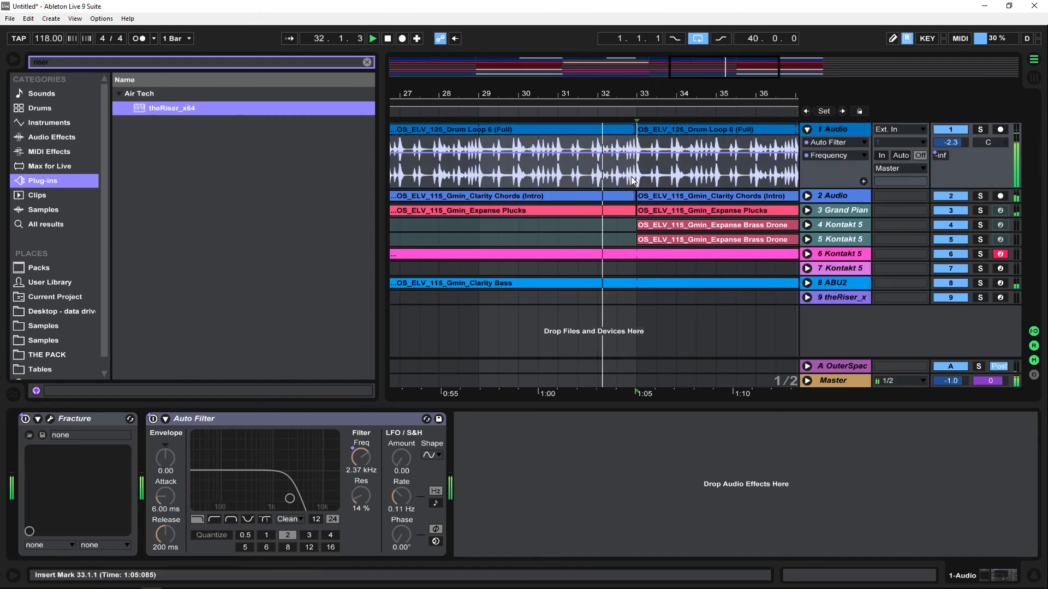
drag(631, 176, 625, 175)
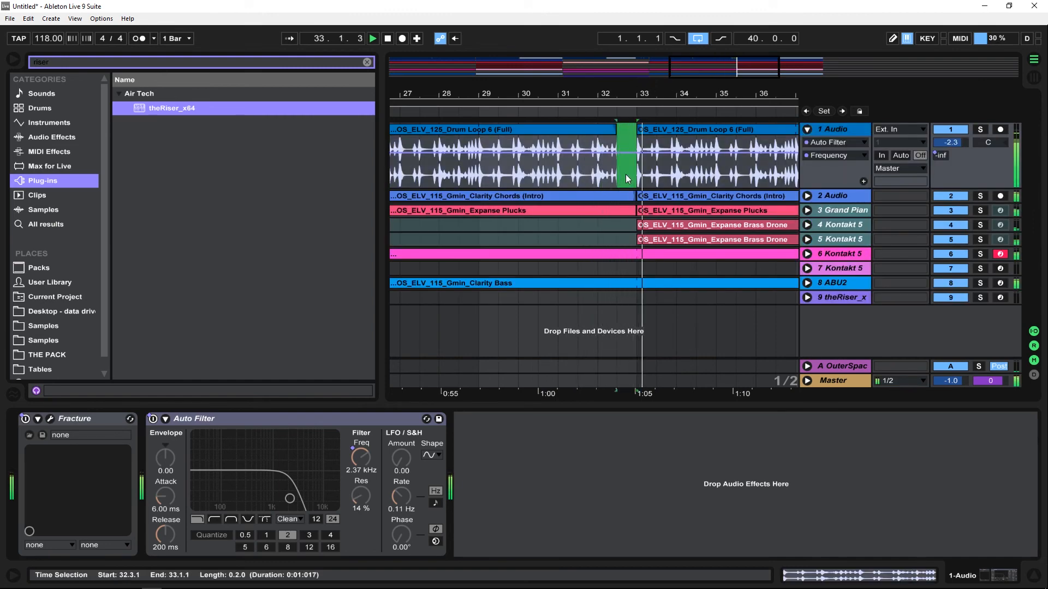
drag(632, 88, 658, 130)
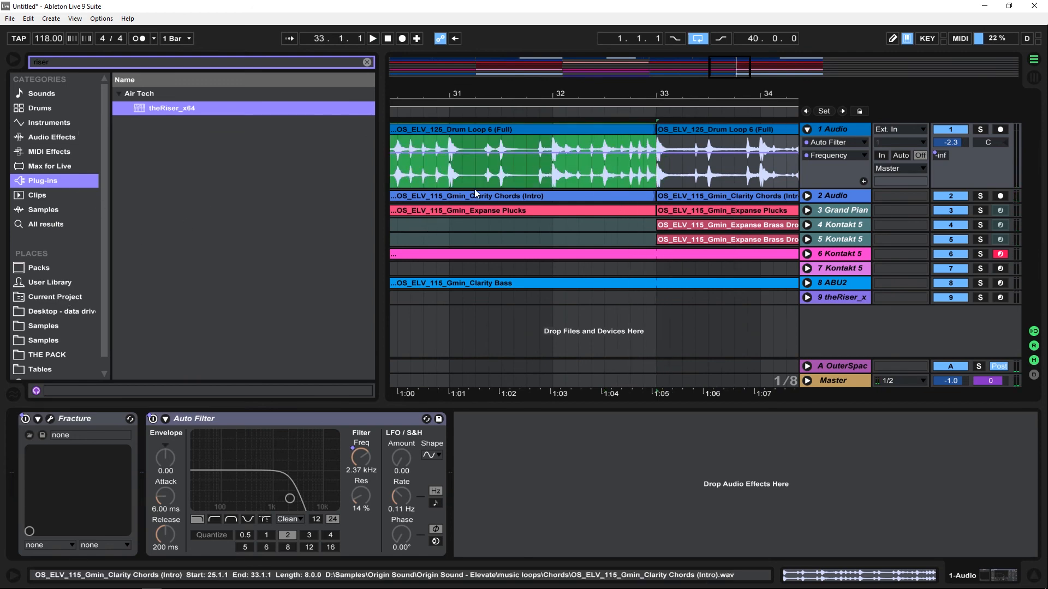
right_click(500, 139)
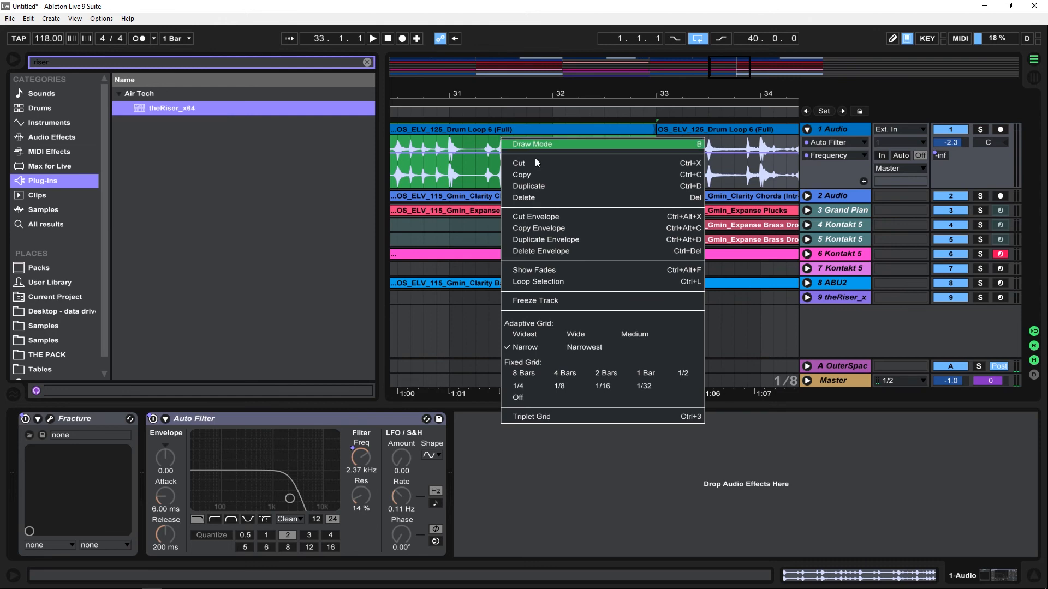
click(562, 241)
- Show the sample of track 1's drum clip at bars 33–41 in the browser and audition Drum Loops 7, 8 and 9 (Full)
click(545, 126)
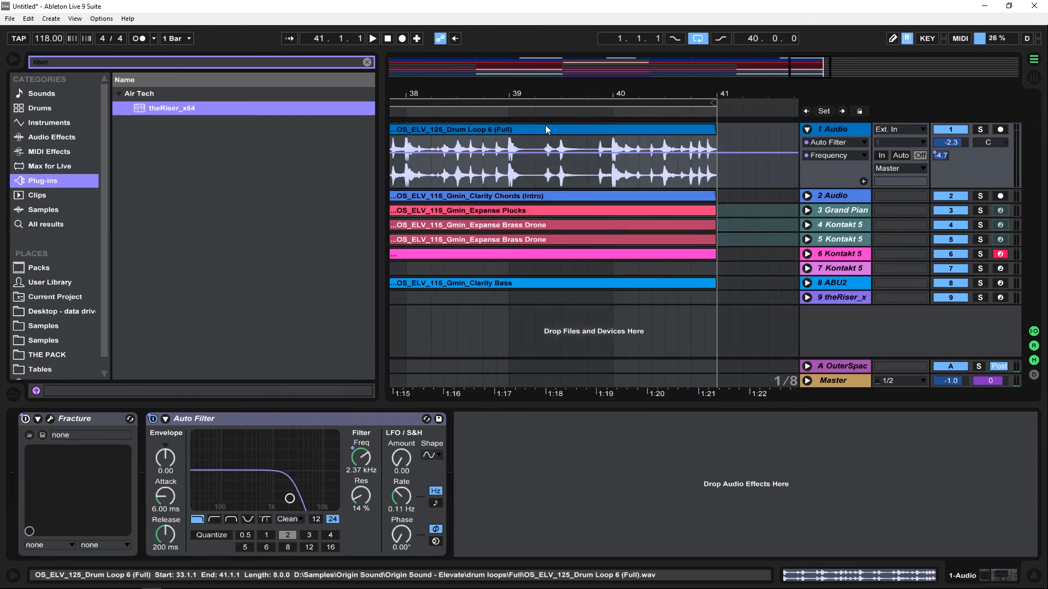
right_click(545, 126)
click(615, 262)
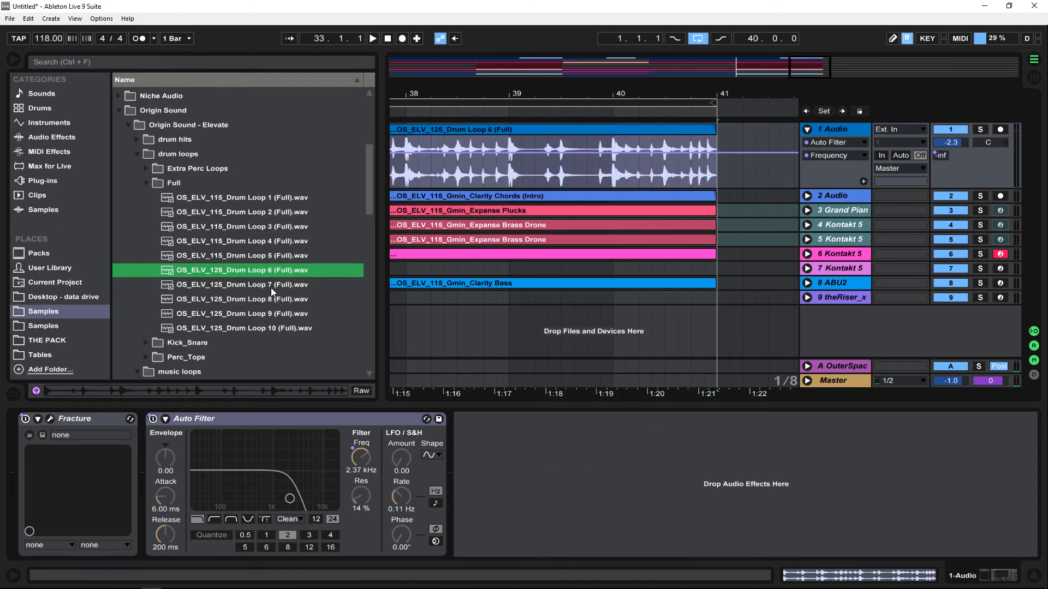
key(Down)
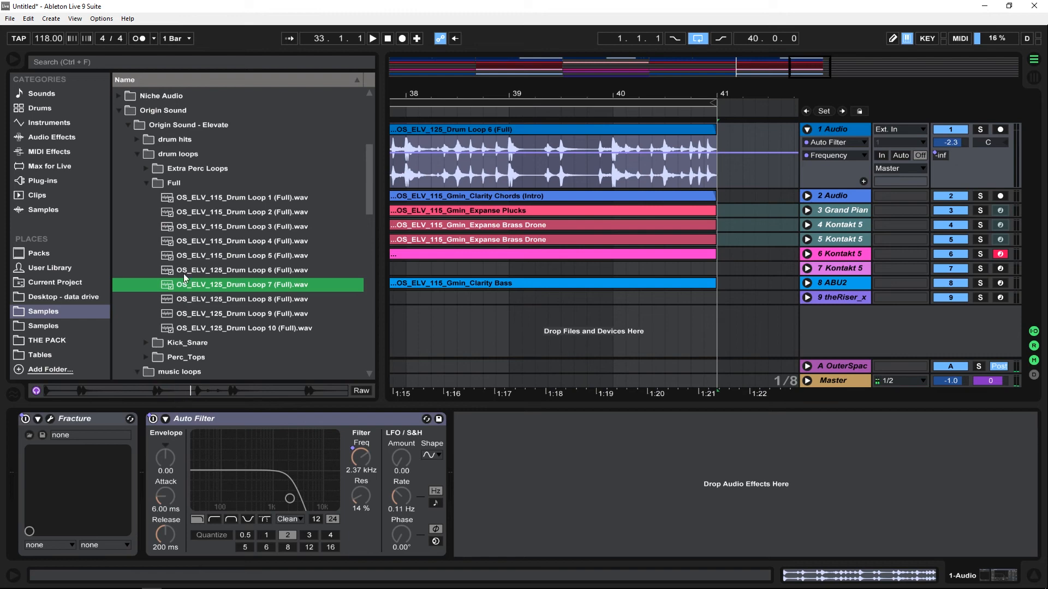
key(Down)
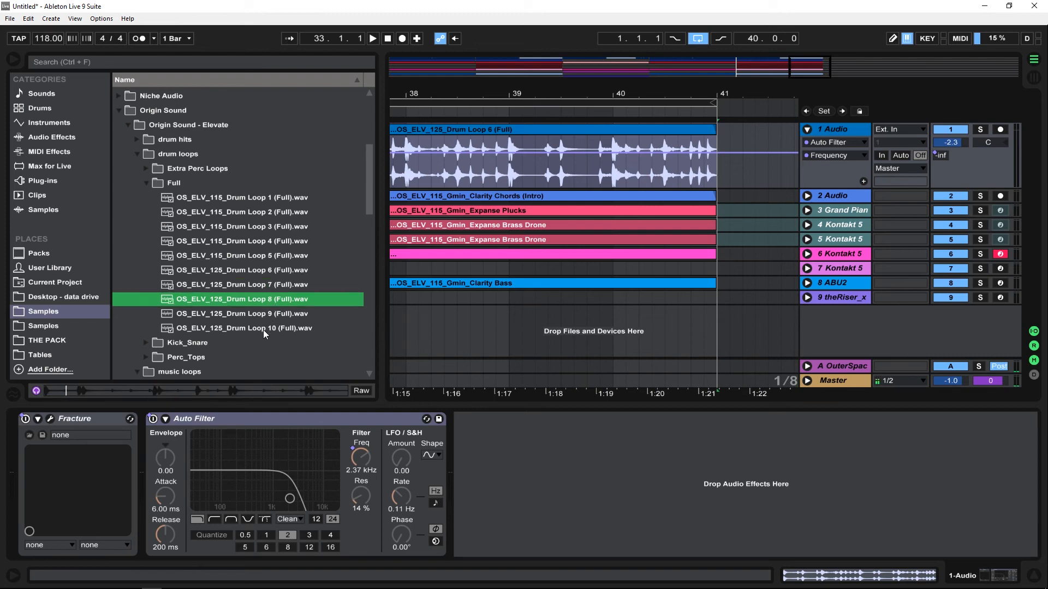
key(Down)
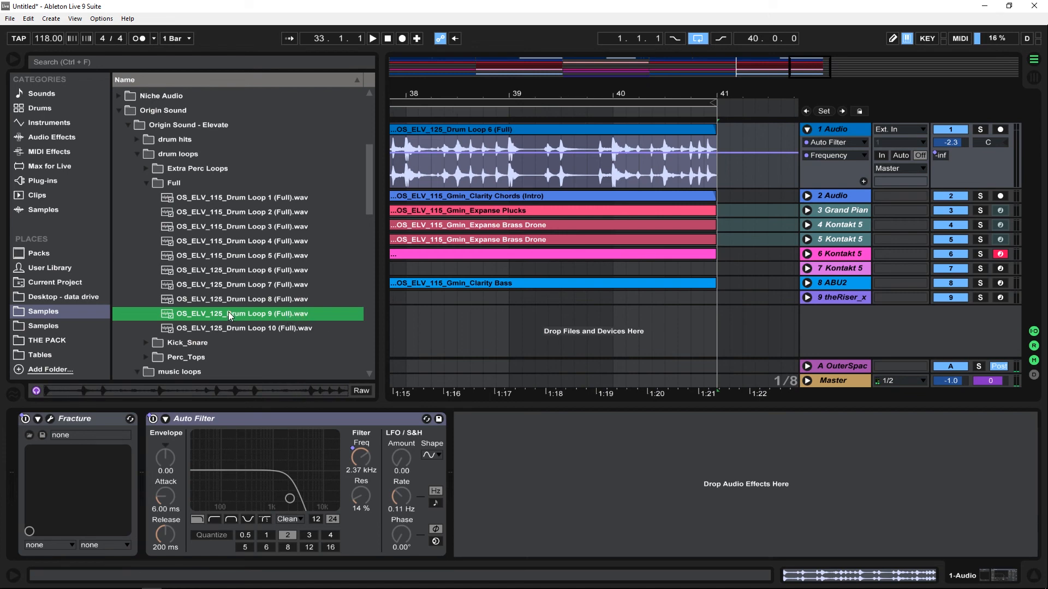
- Add OS_ELV_125_Drum Loop 9 (Full).wav to track 1 at bar 41, after the end of the arrangement
drag(229, 316, 732, 150)
key(space)
drag(715, 94, 599, 138)
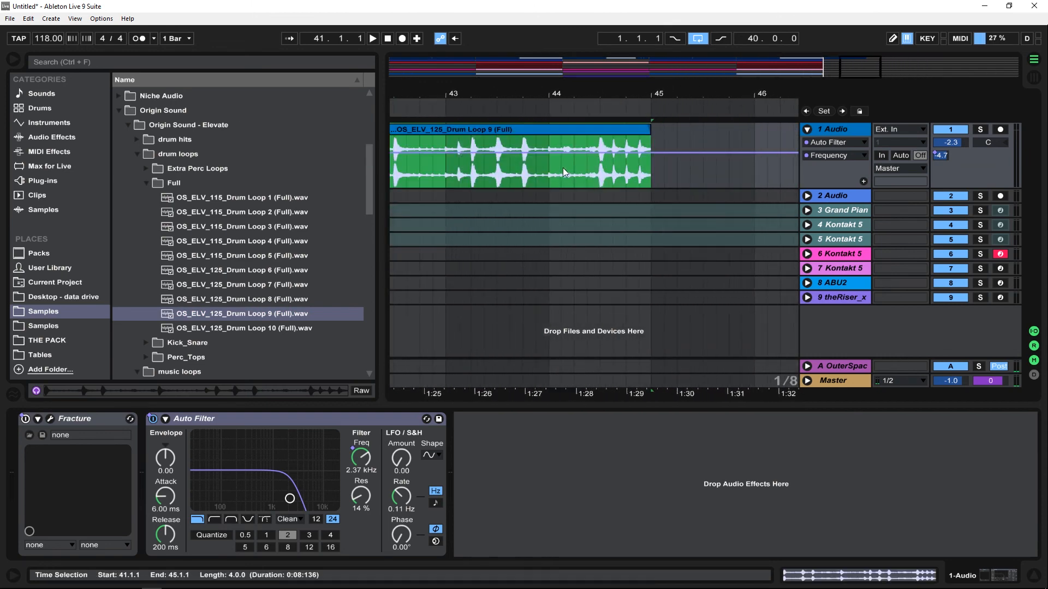
- Copy the last bar of the Drum Loop 9 clip, from bar 44, onto bar 32 of track 1 and play it back
drag(549, 172, 646, 172)
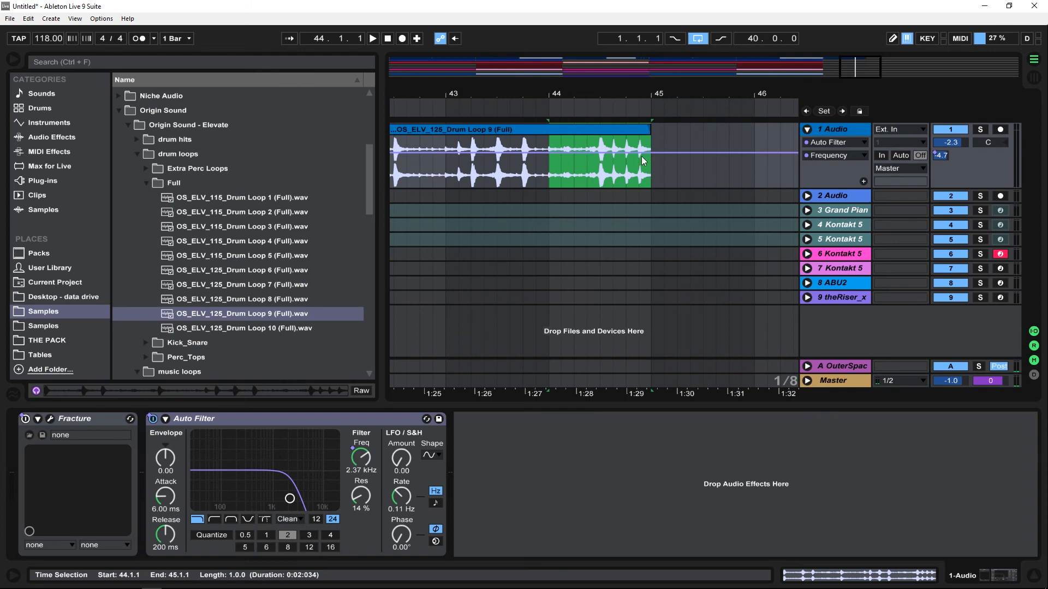
drag(676, 96, 682, 93)
drag(595, 94, 598, 131)
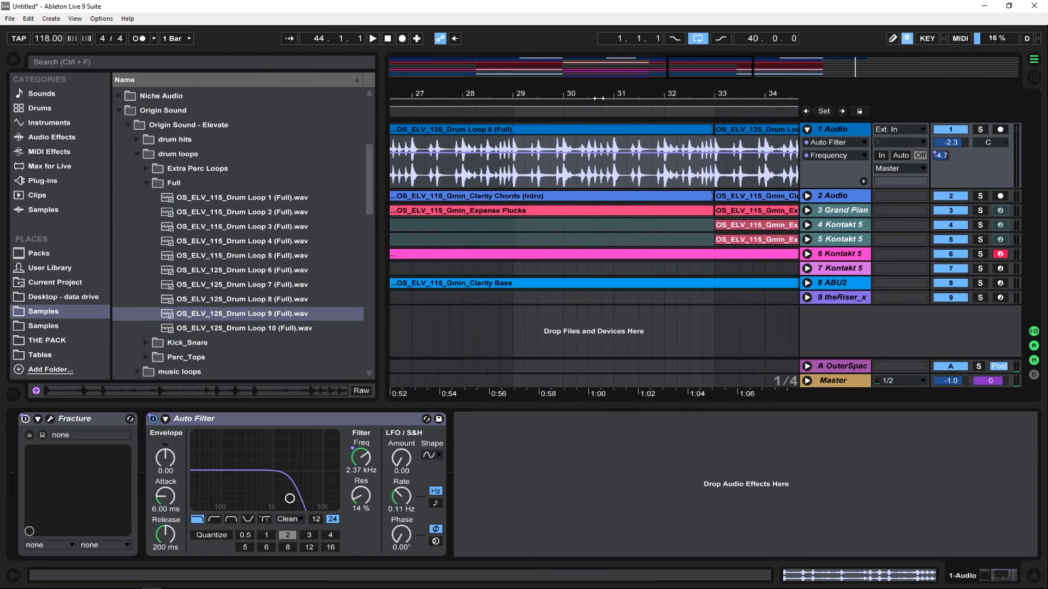
click(662, 175)
key(ctrl+v)
key(space)
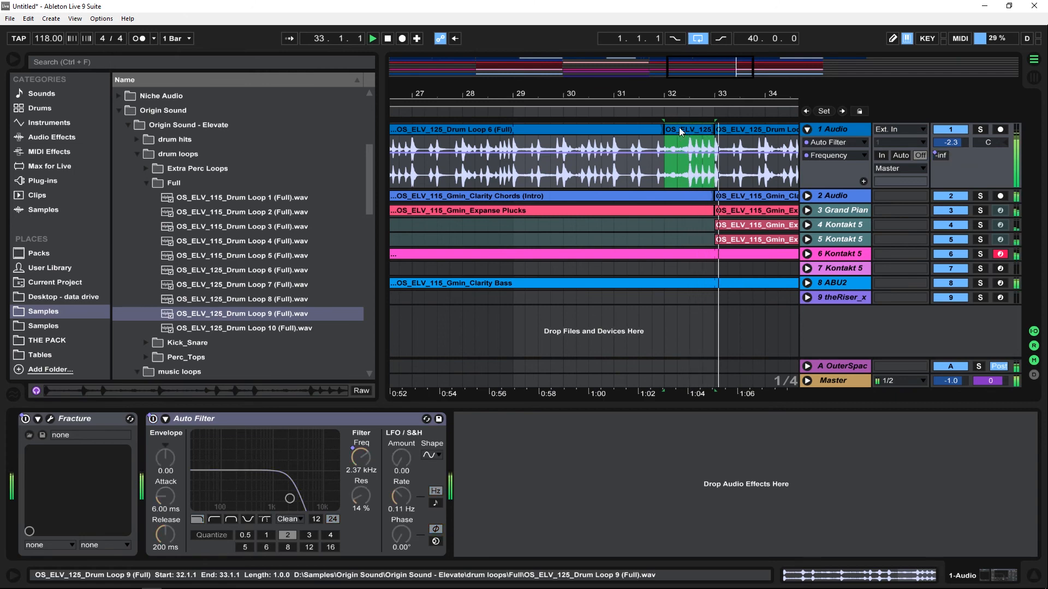
key(space)
- Display track 1's A-OuterSpace send automation, flatten it to the minimum across bar 32 and play the passage from bar 31
click(839, 143)
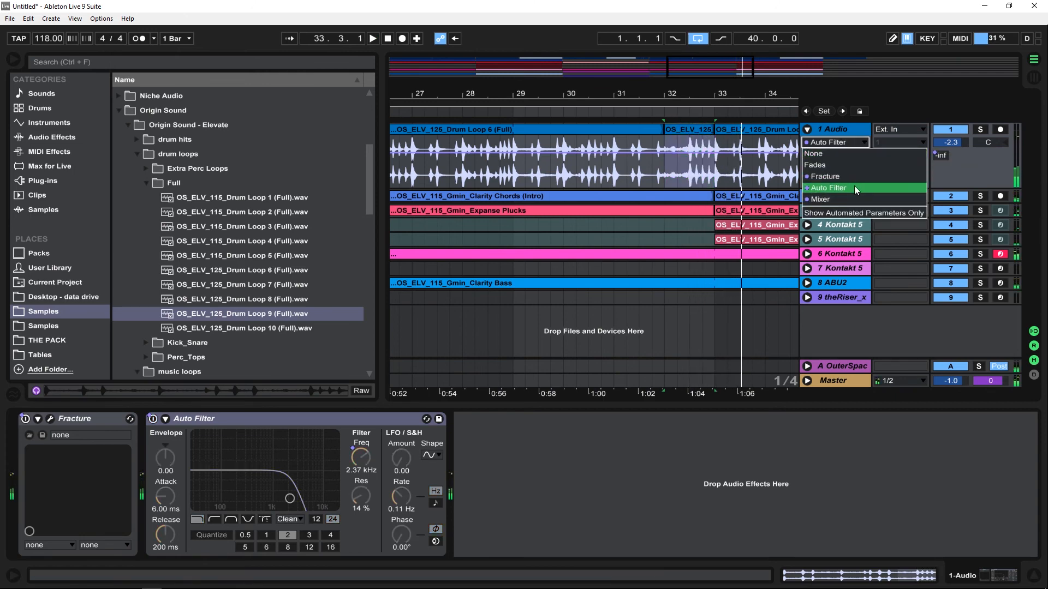
click(824, 200)
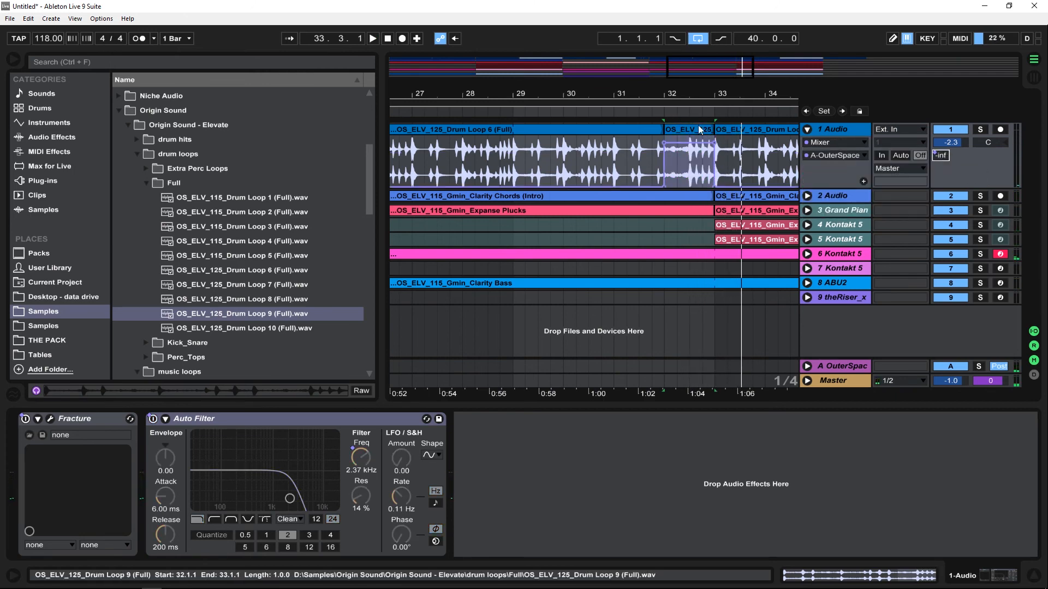
drag(666, 148, 711, 153)
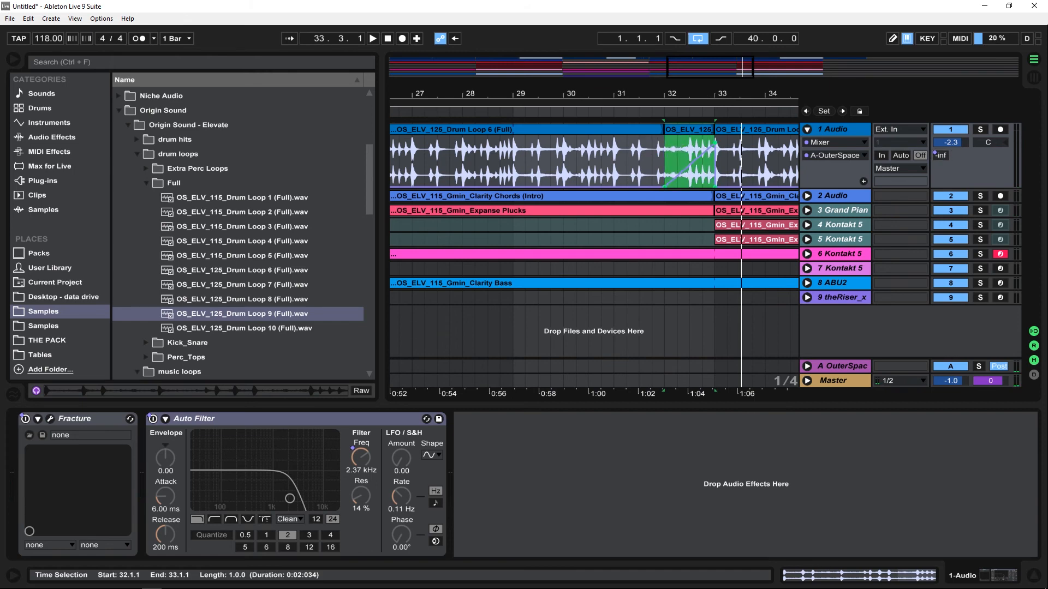
click(717, 146)
click(638, 112)
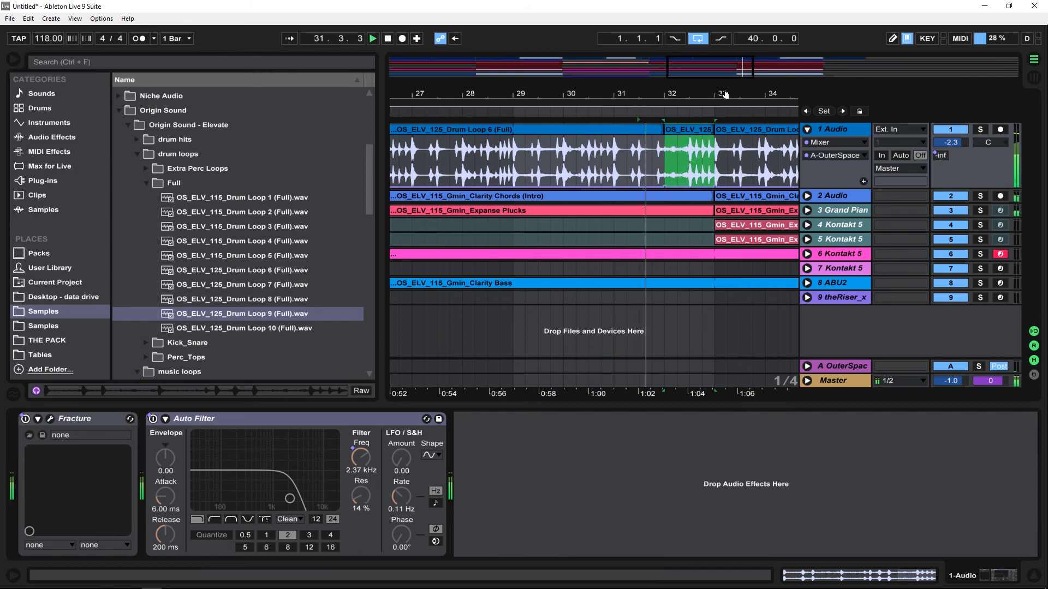
- Trim the start of the Drum Loop 9 clip in bar 32 to just before beat 2 and stop playback
drag(733, 93, 685, 111)
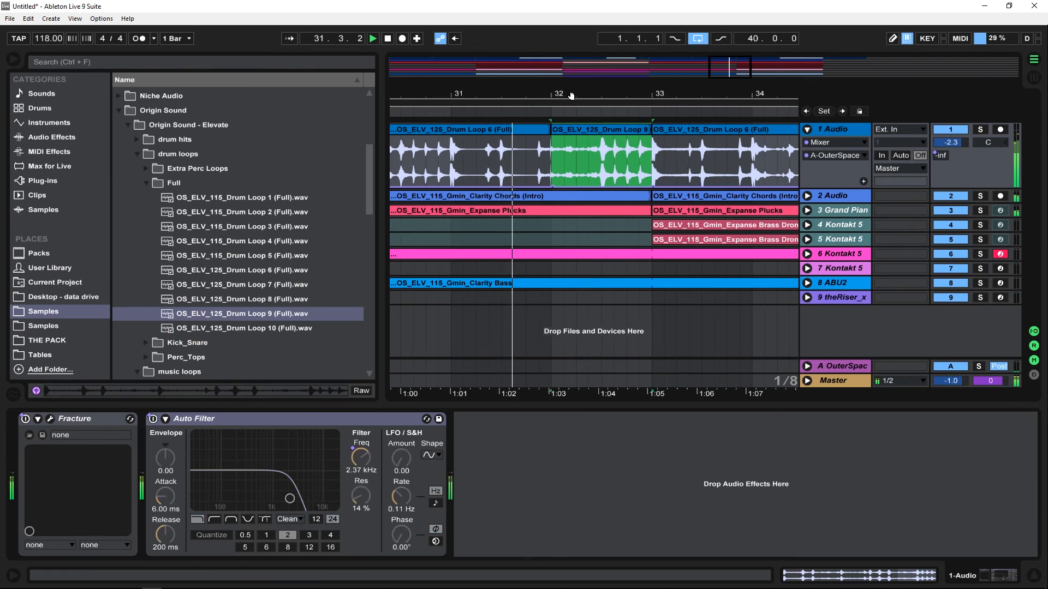
drag(554, 94, 593, 131)
key(space)
- Display track 1's fades, widen the crossfade between Drum Loop 6 and Drum Loop 9 in bar 32, and play it back
click(835, 142)
click(815, 165)
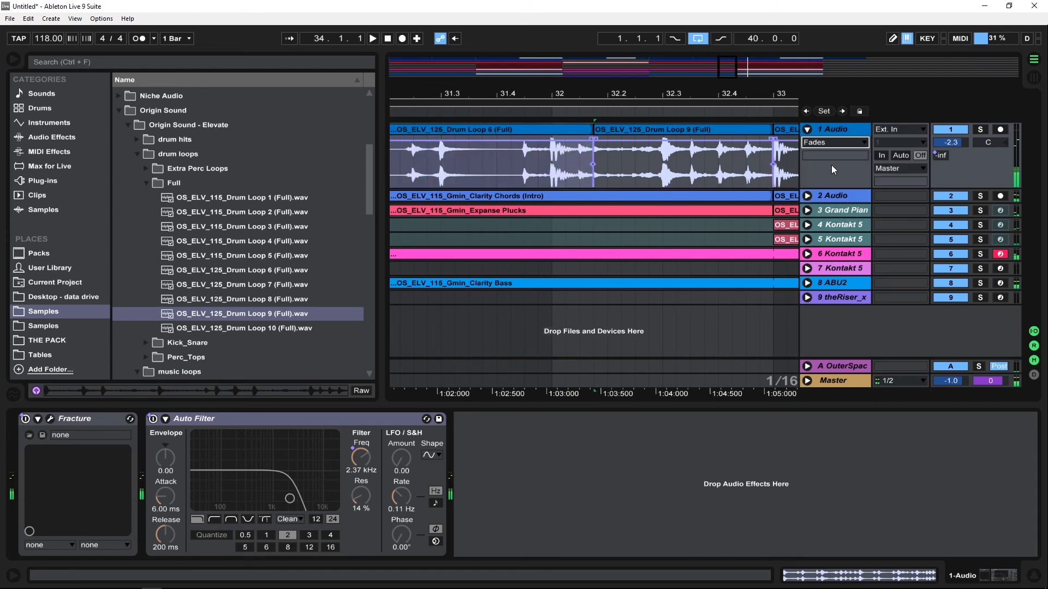
mouse_move(569, 146)
mouse_down()
mouse_move(647, 146)
mouse_move(577, 141)
mouse_up()
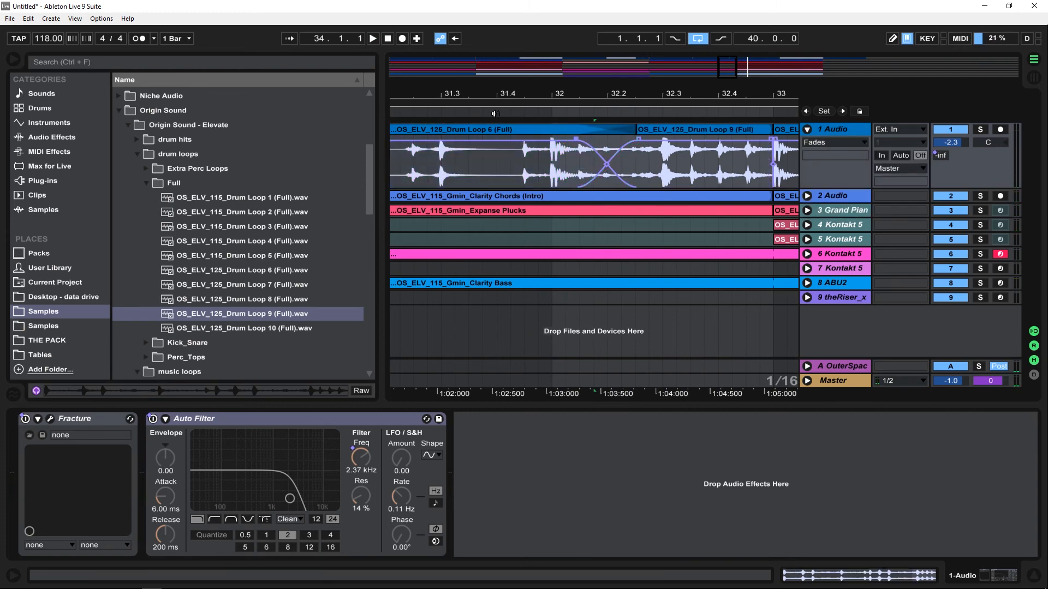
click(494, 113)
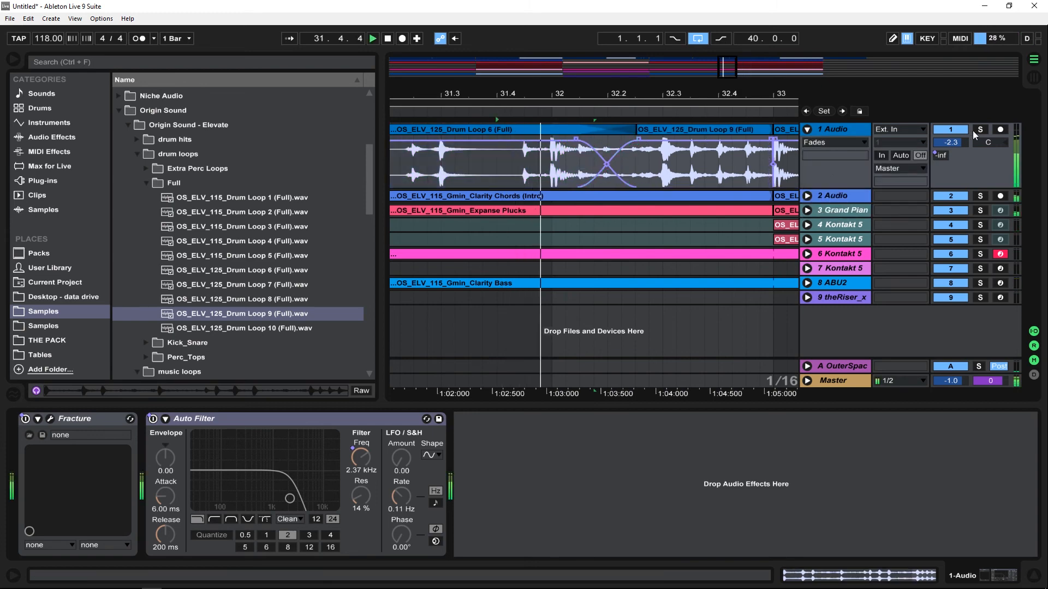
key(space)
key(space)
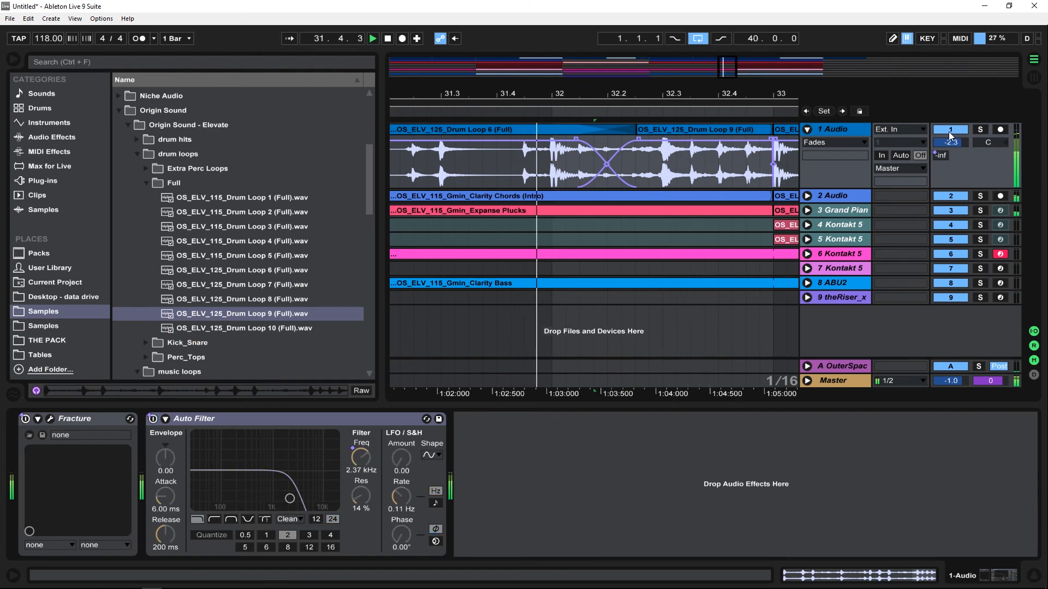
- Delete the leftover Drum Loop 9 clip at bars 41–45 and collapse track 1
drag(633, 92, 632, 2)
click(686, 144)
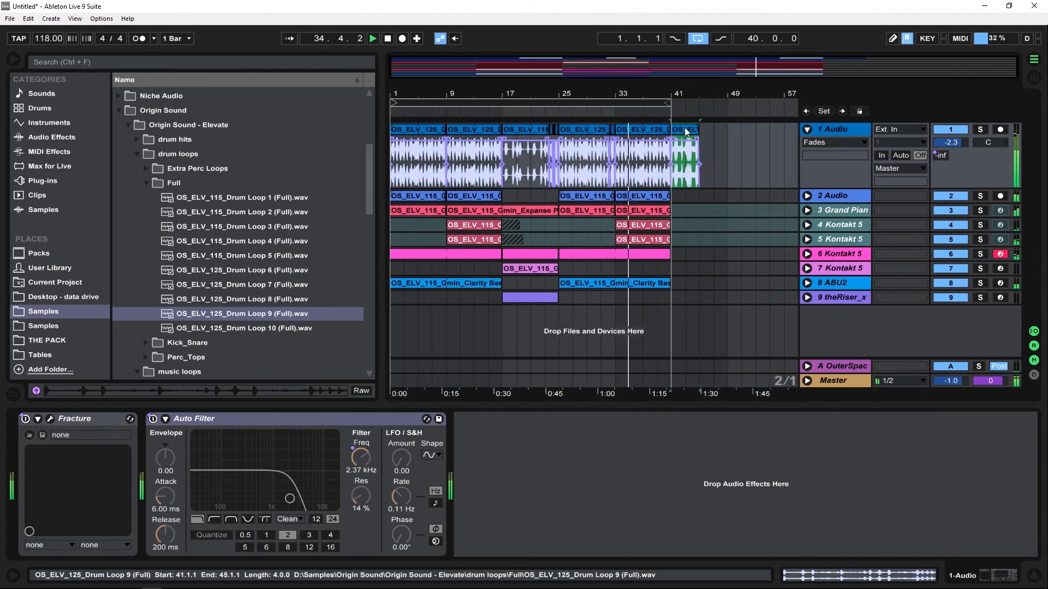
key(Delete)
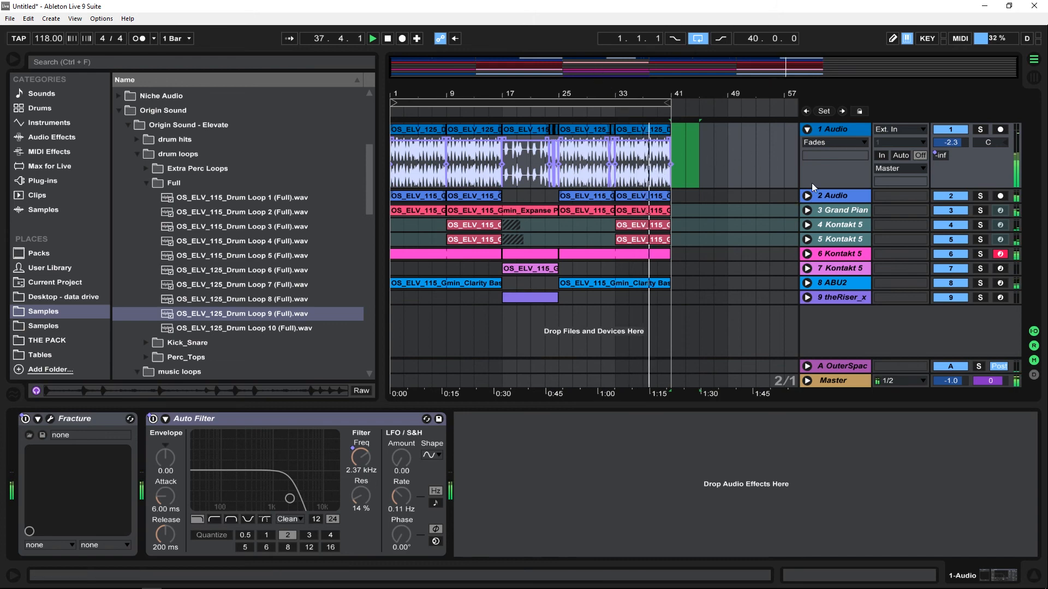
click(807, 129)
- Display the device chains of the ABU2 and Master tracks, then select the full looped arrangement from bar 1 to 41 for playback
click(848, 232)
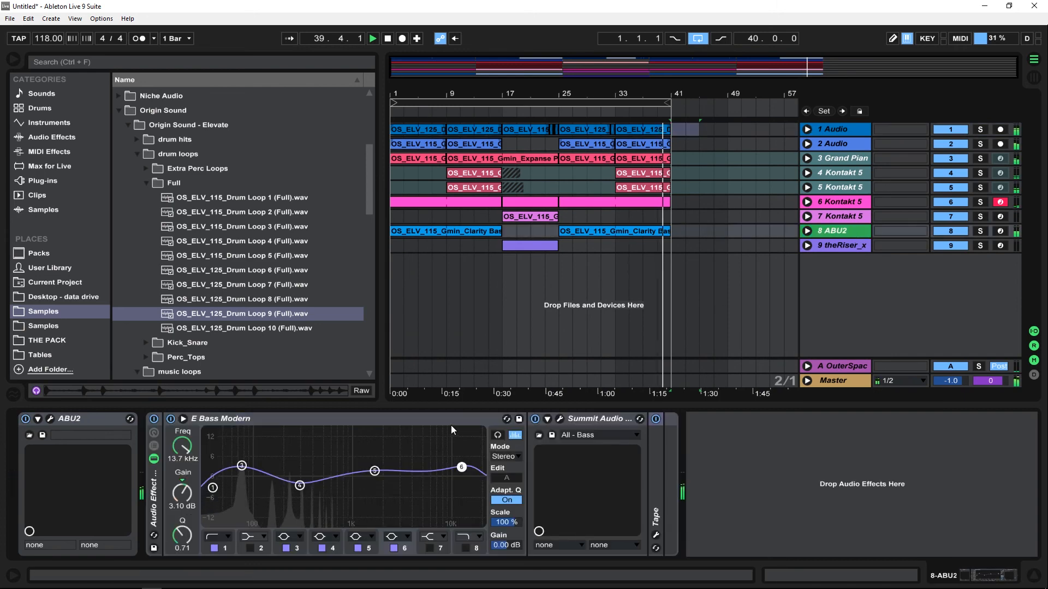
click(837, 385)
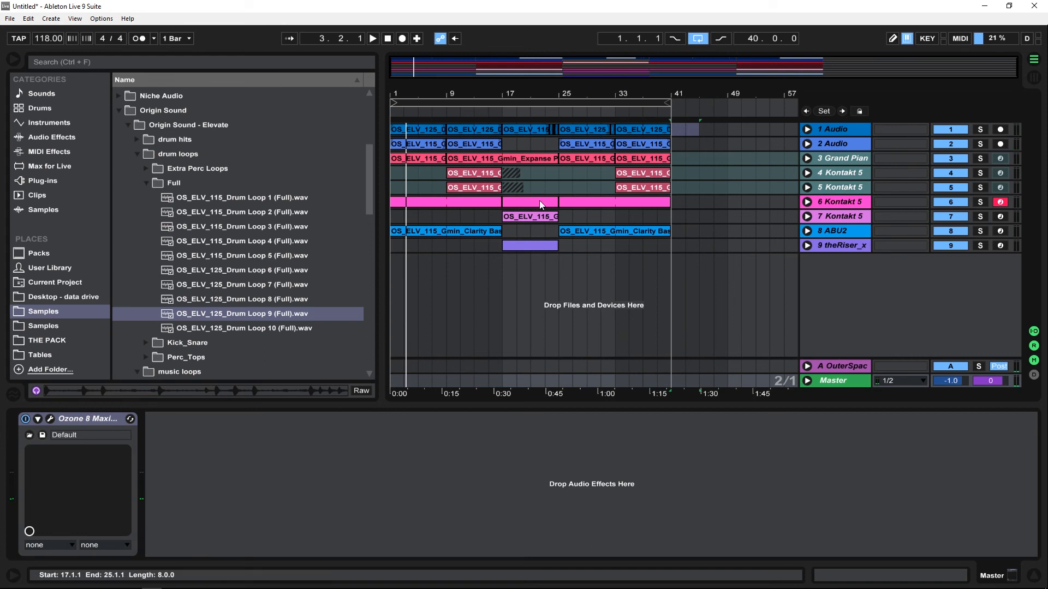
drag(430, 95, 431, 166)
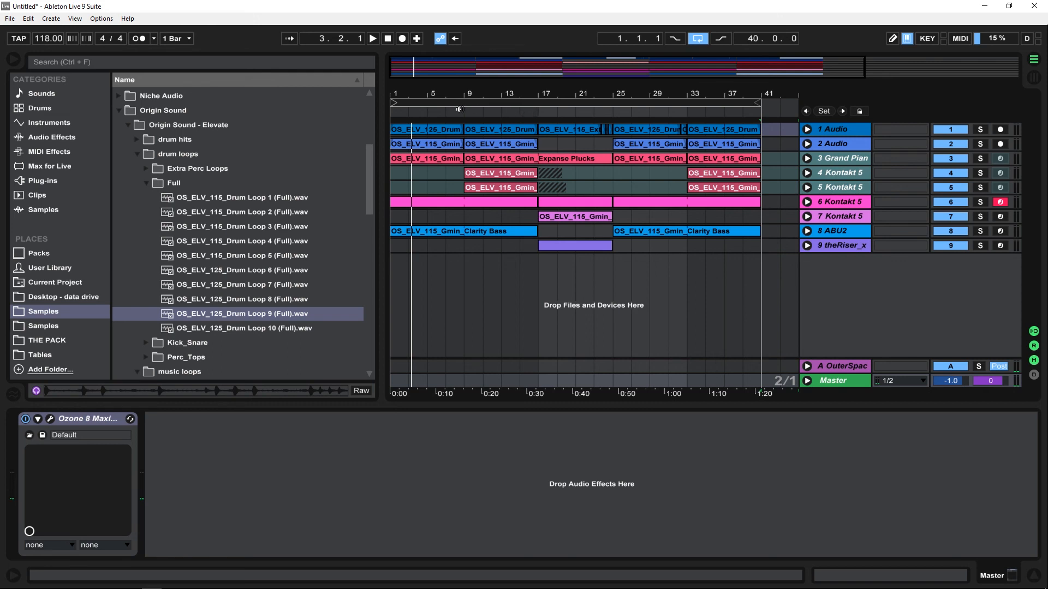
click(460, 101)
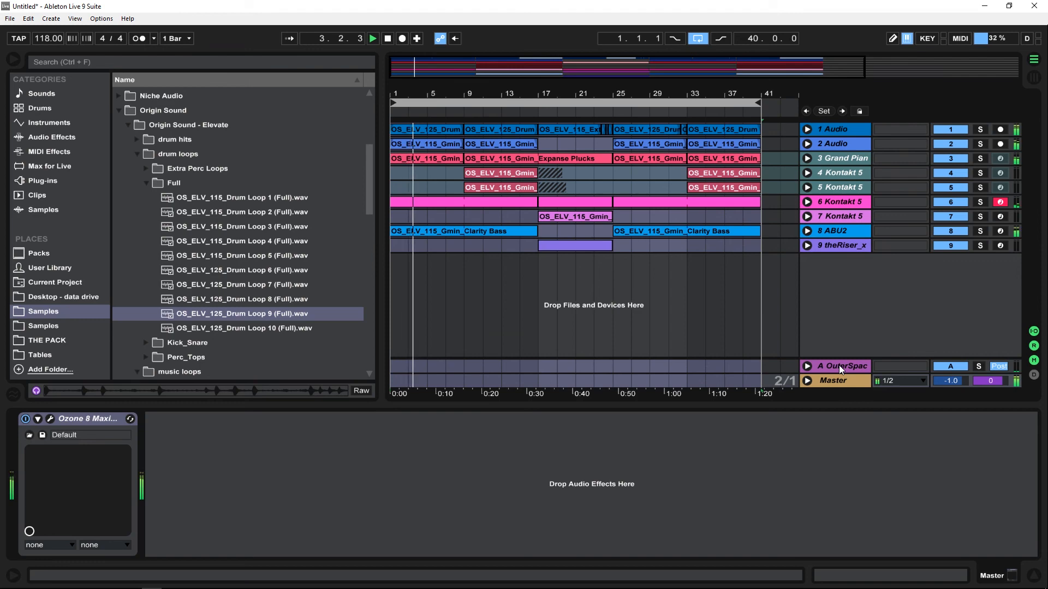
- Unfold track 1 and copy its drum section with the fill from bars 25–33 over bars 1–9
click(807, 129)
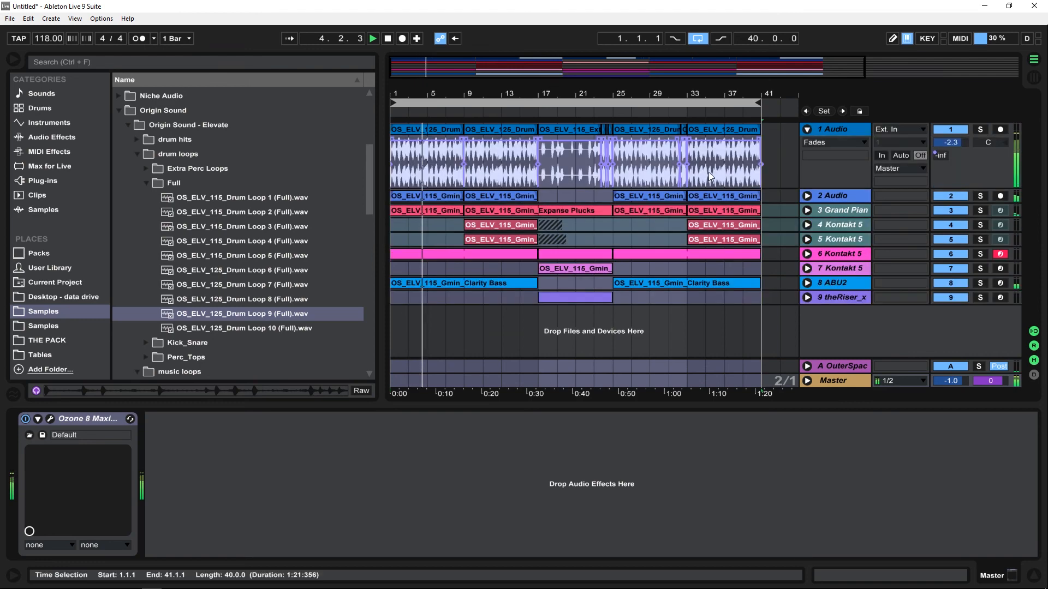
click(620, 182)
double_click(619, 182)
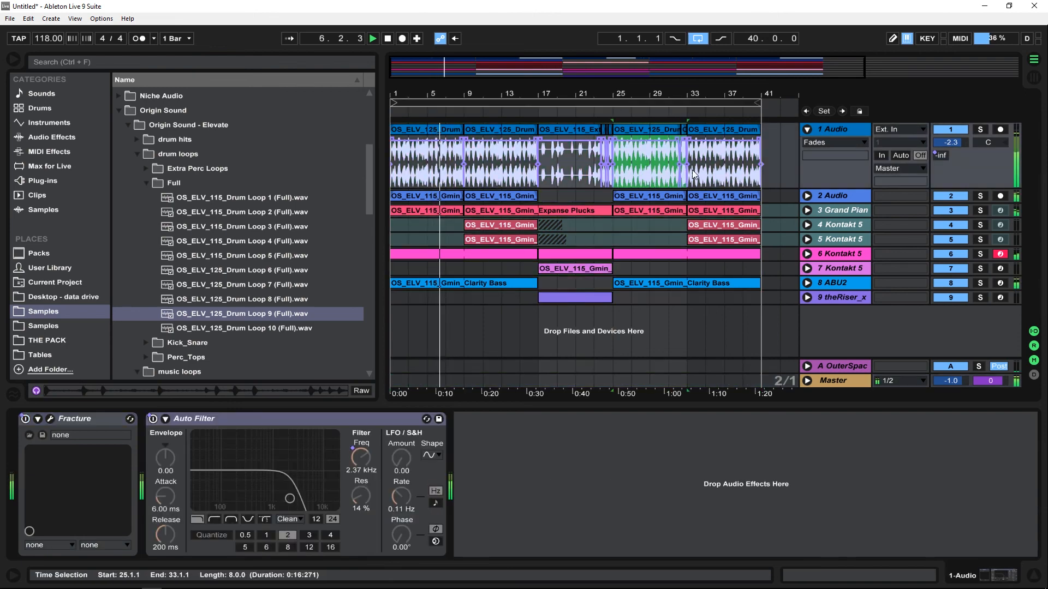
double_click(396, 177)
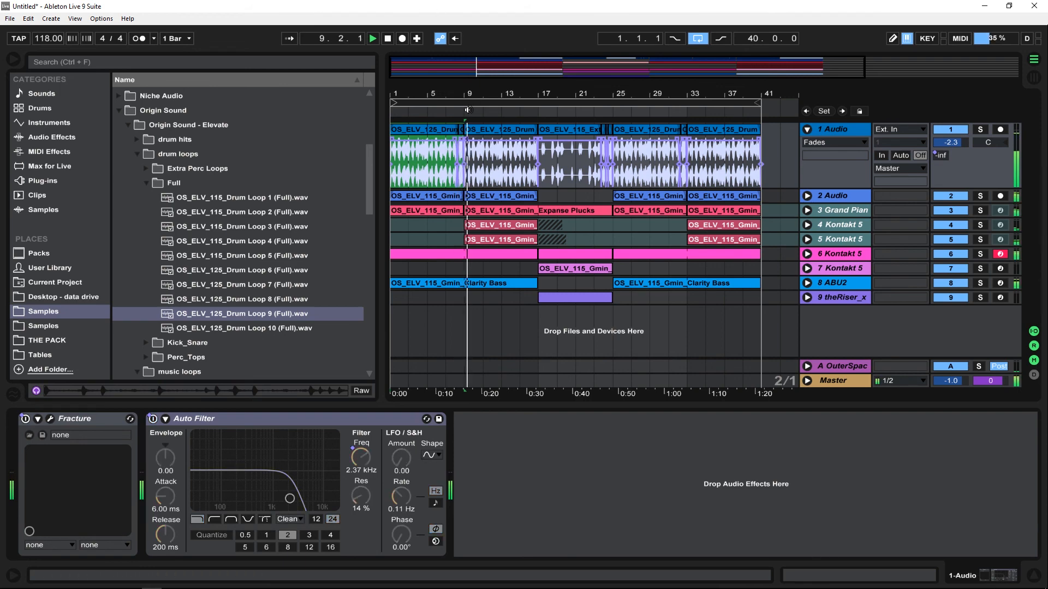
- Play back the transition from bar 8 into bar 9 on track 1 to check the copied drum fill and its crossfade
drag(468, 110, 612, 137)
click(545, 111)
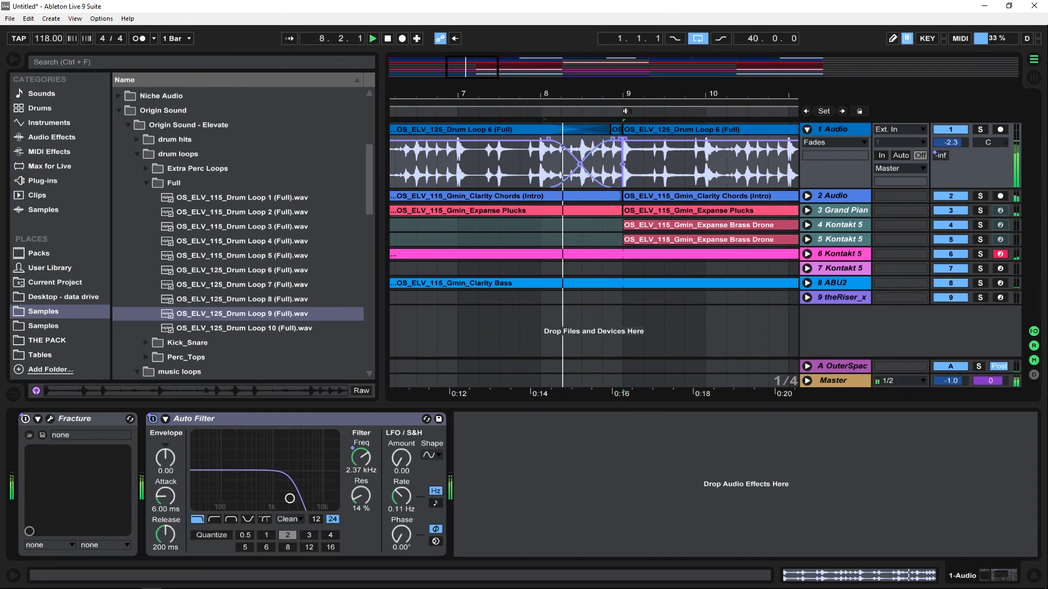
click(563, 110)
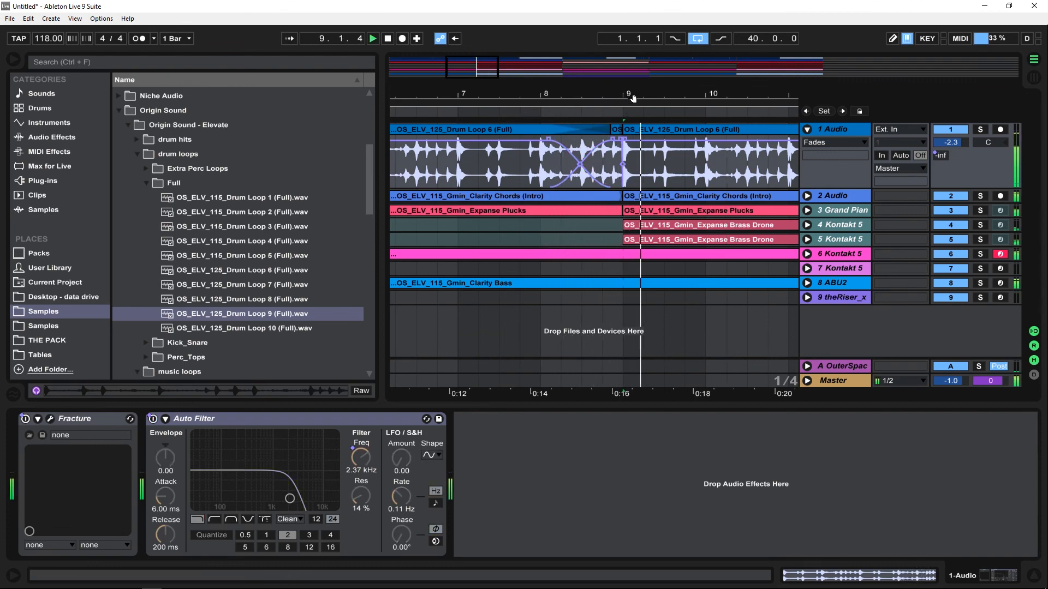
drag(633, 97, 542, 28)
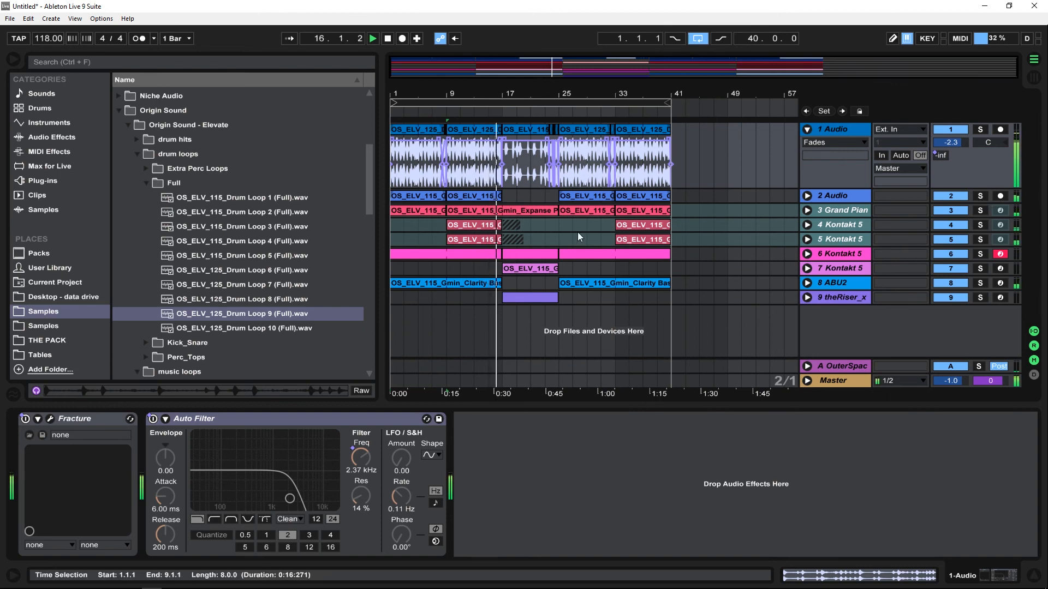
- Unfold track 7 Kontakt 5, raise its send to the OuterSpace return to about -34 dB, and collapse the track
click(807, 224)
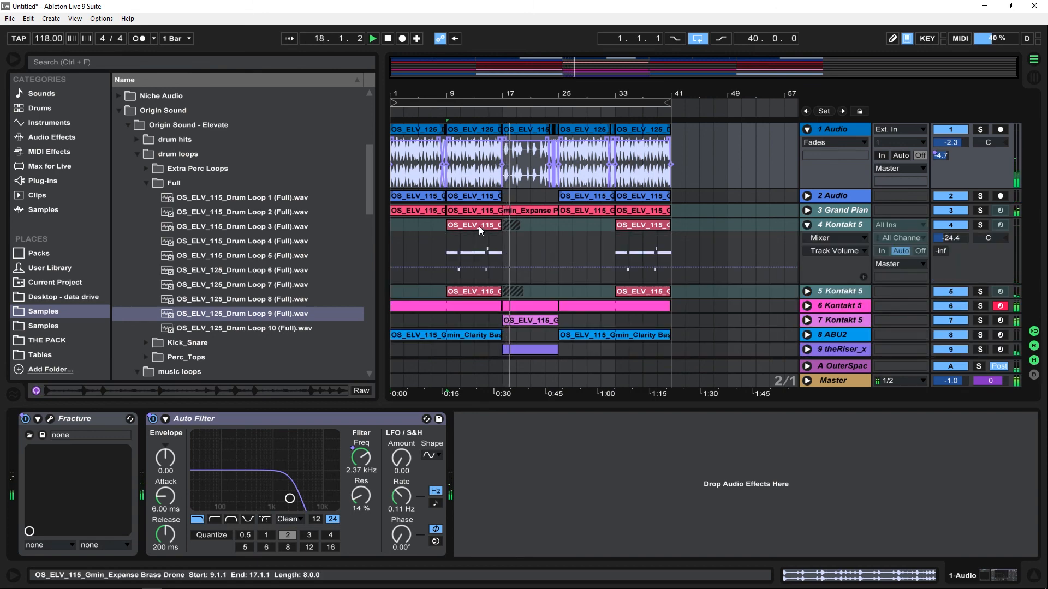
click(807, 225)
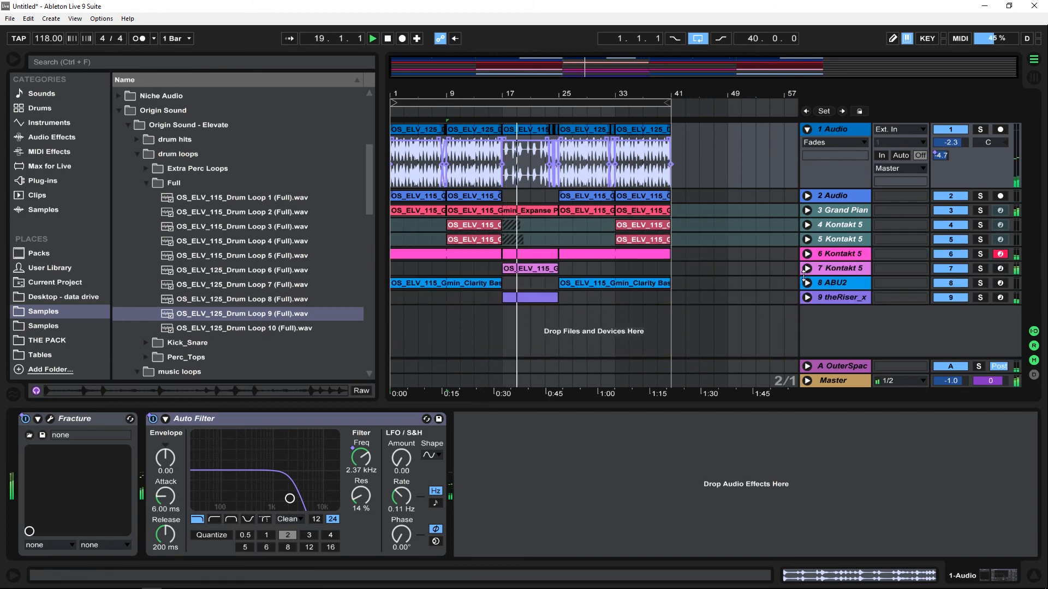
click(808, 269)
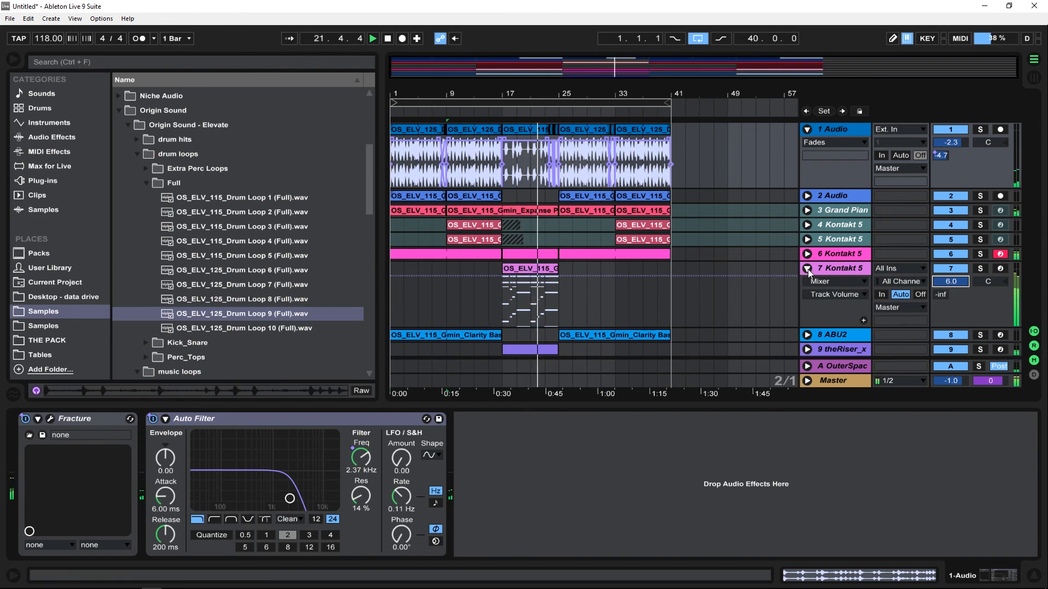
drag(941, 295, 940, 278)
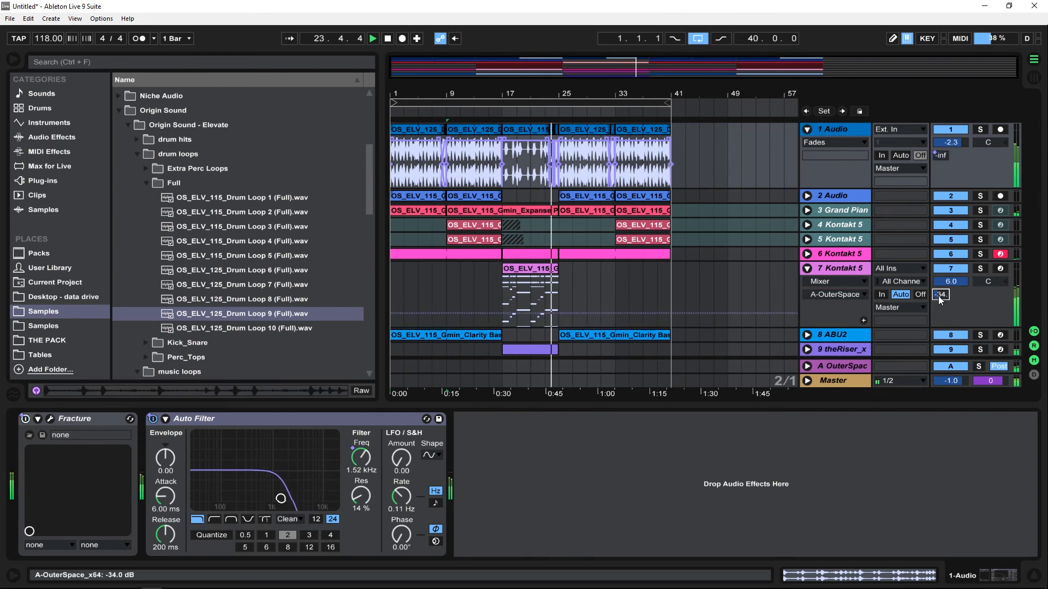
click(807, 269)
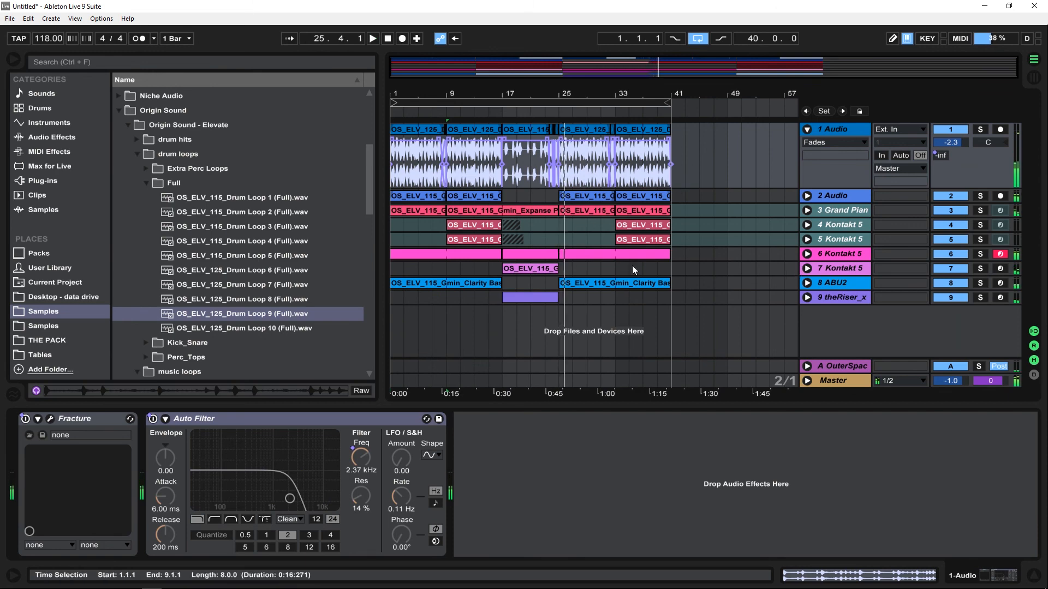
- Search the plug-ins for "pro" and load FabFilter Pro-R onto track 7 Kontakt 5
click(33, 181)
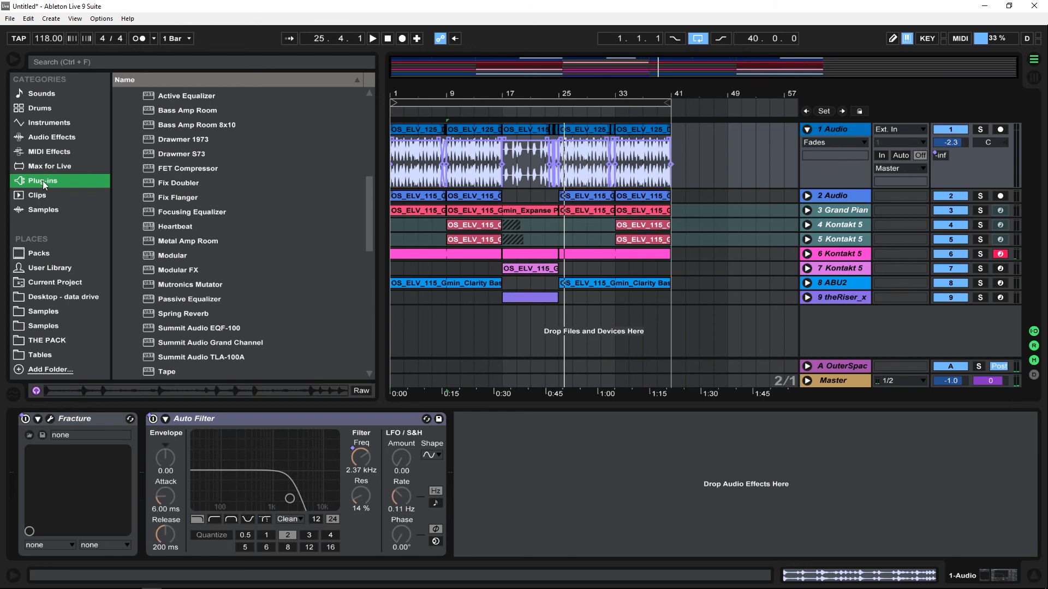
click(94, 63)
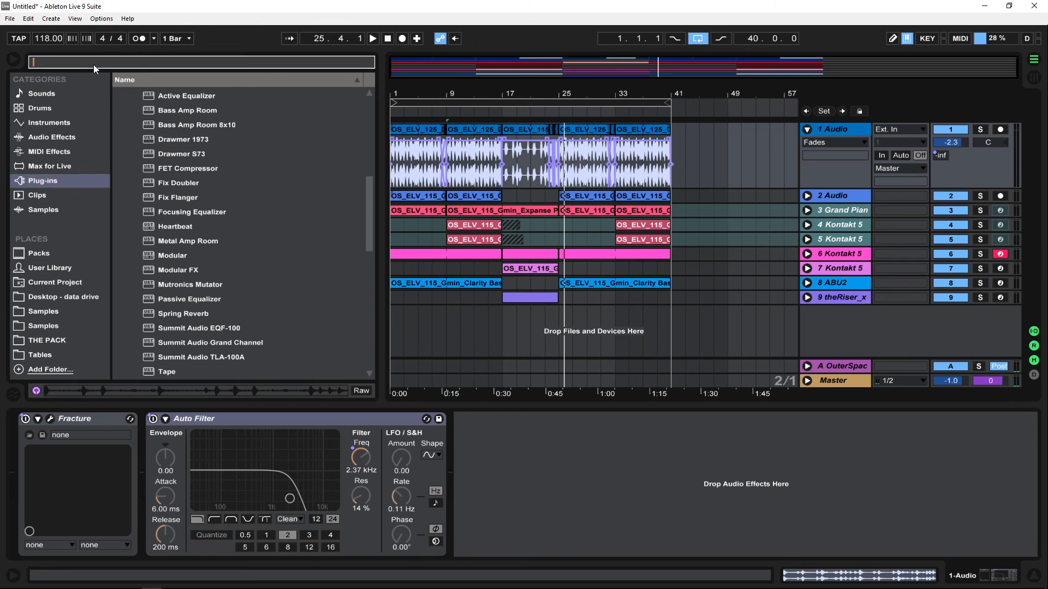
text(pro)
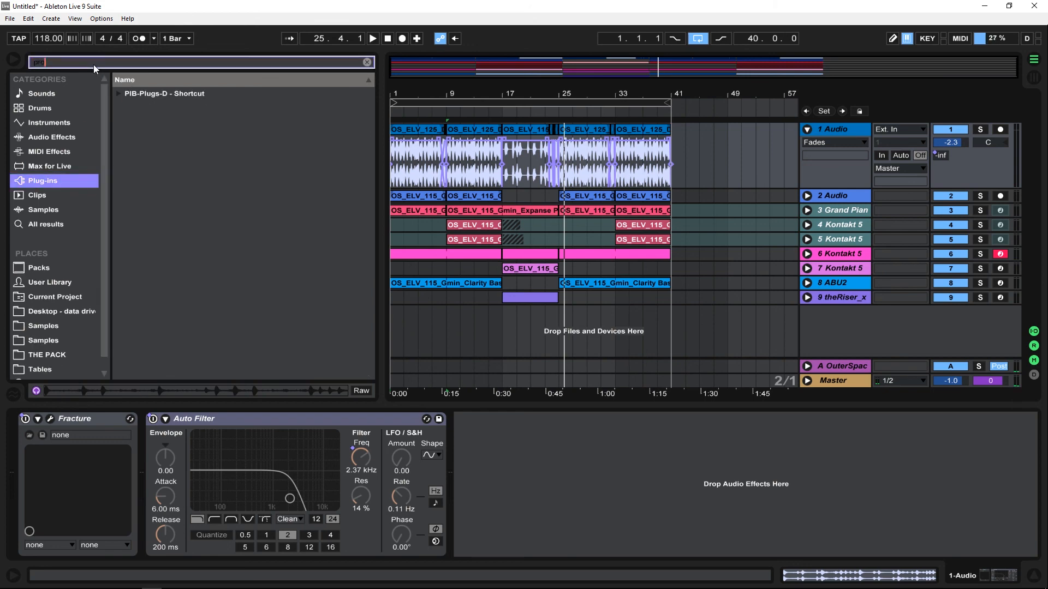
click(121, 95)
click(128, 124)
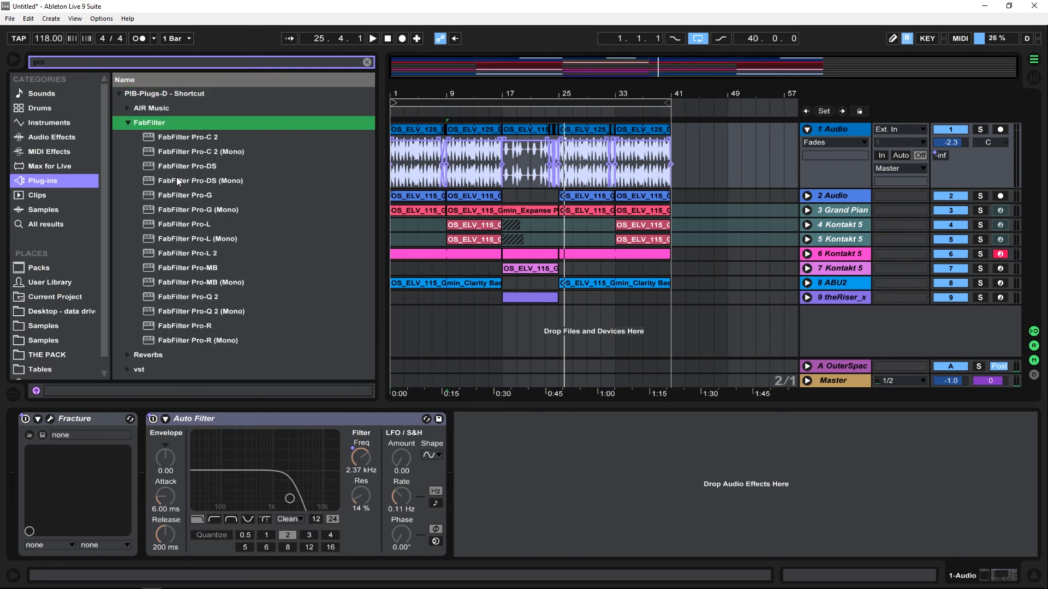
drag(155, 325, 372, 306)
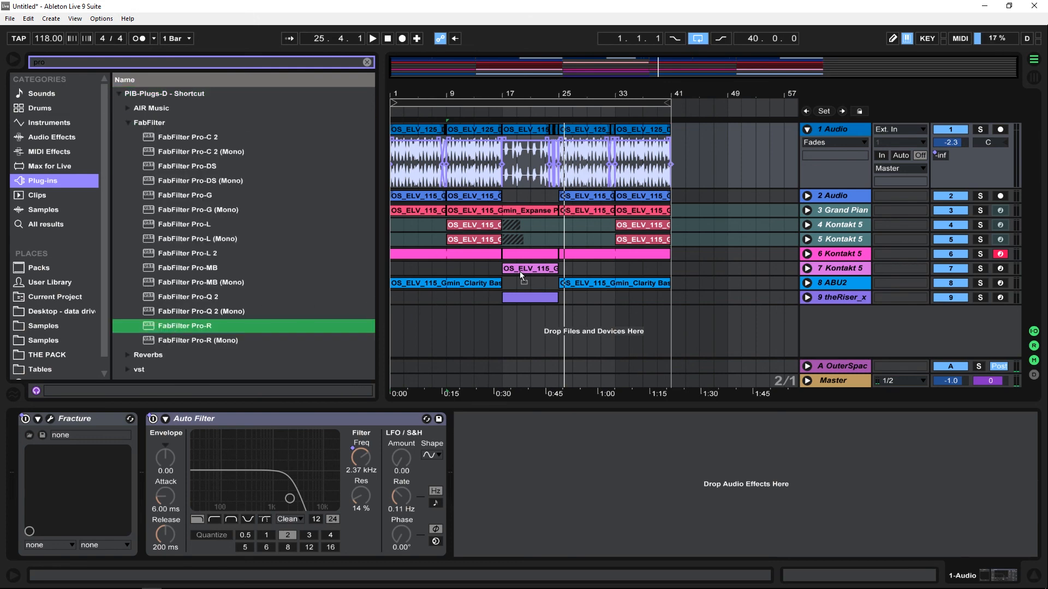
drag(525, 267, 525, 266)
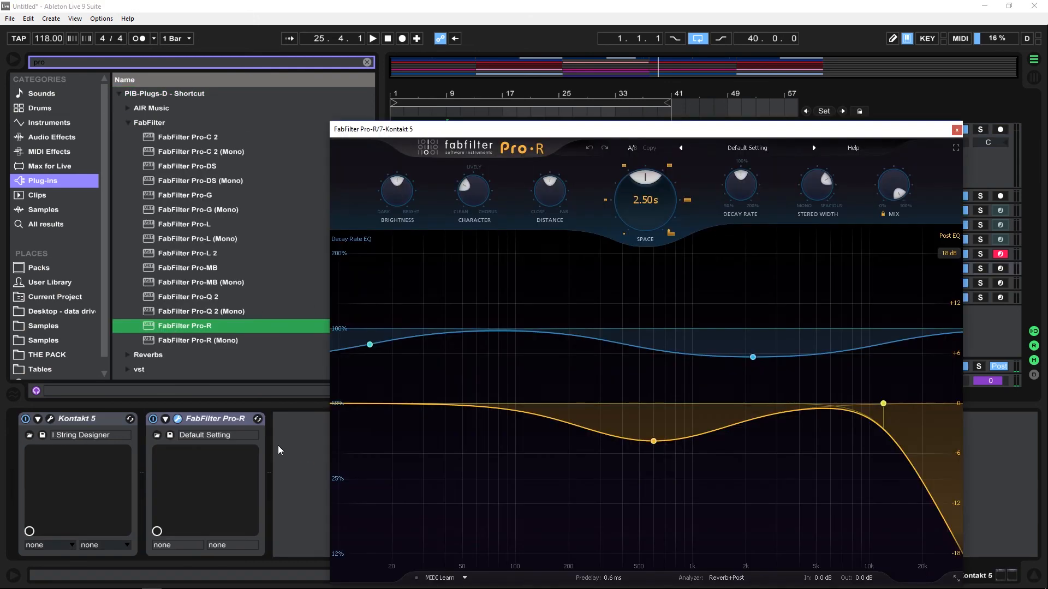
- Load Pro-R's Small Church preset from the Medium category and start playback
drag(599, 132, 447, 77)
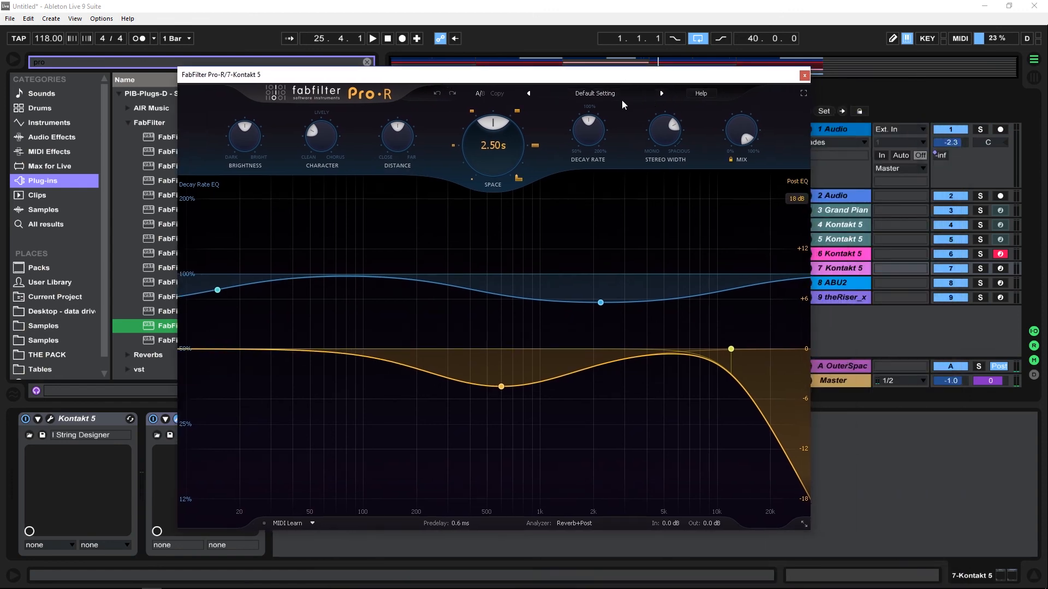
click(621, 97)
mouse_move(593, 121)
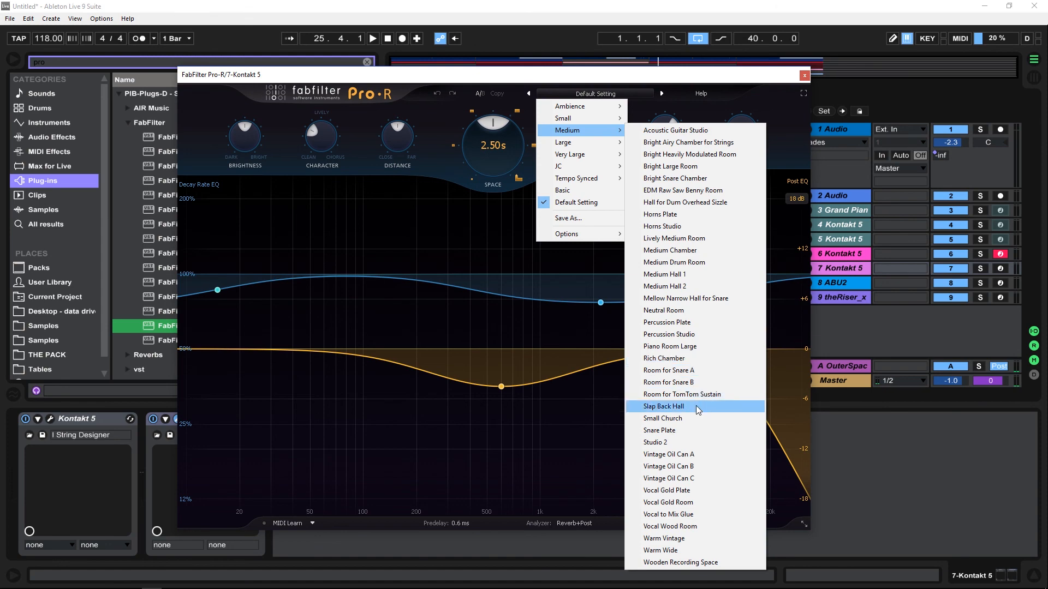
click(702, 419)
key(space)
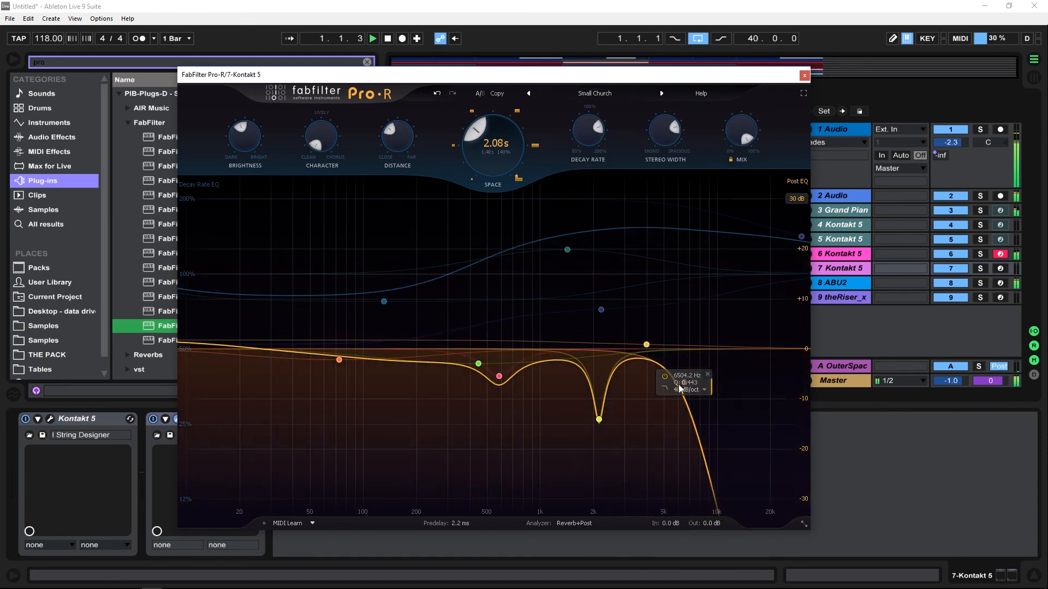
- Listen to the reverb in the breakdown from bar 17 and close the Pro-R window
drag(546, 75, 566, 328)
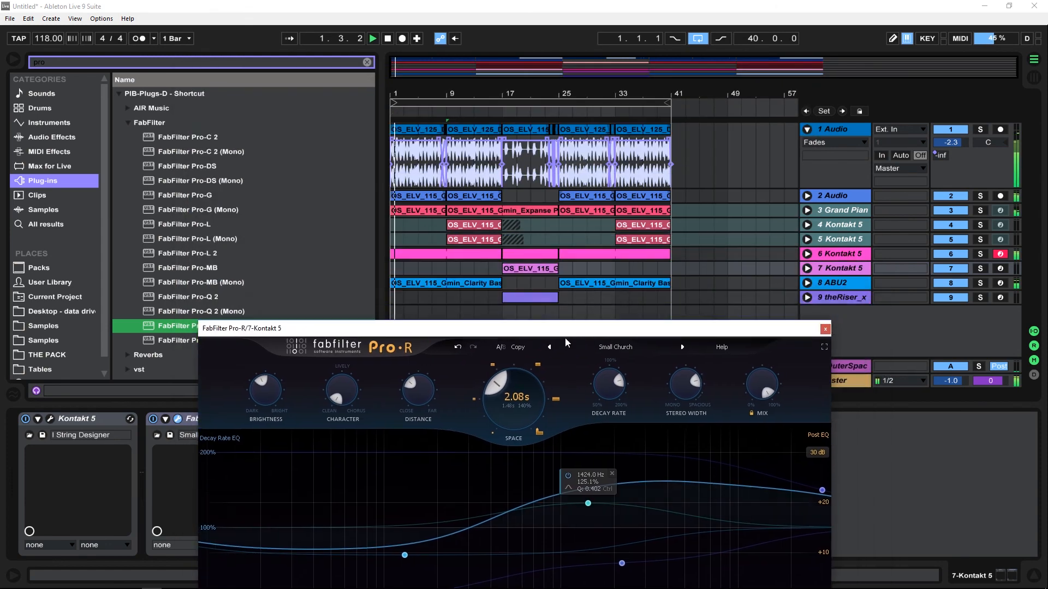
click(501, 269)
key(space)
key(space)
click(560, 298)
drag(559, 334, 546, 68)
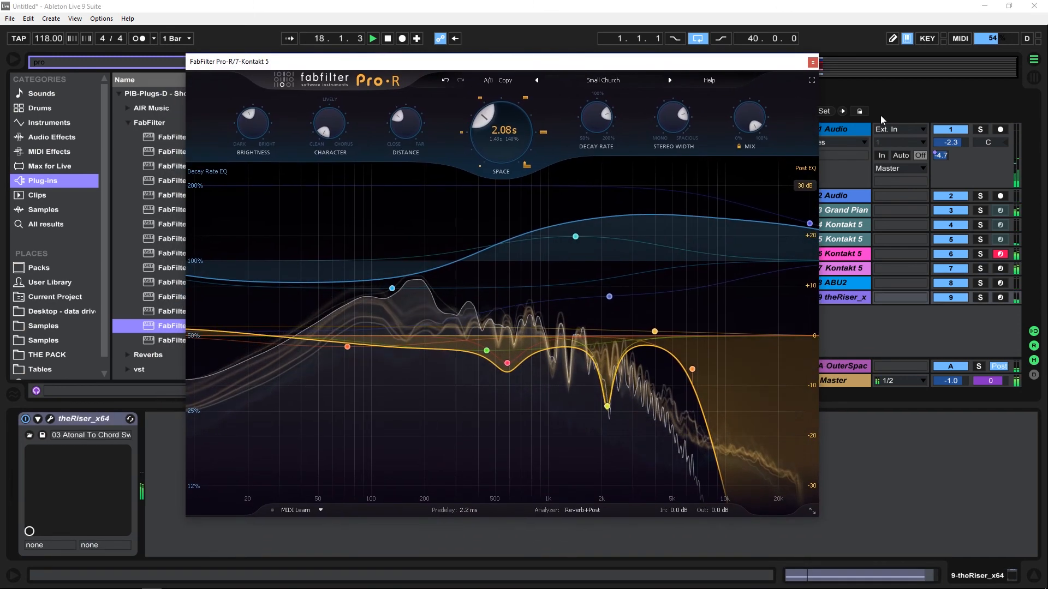
click(811, 63)
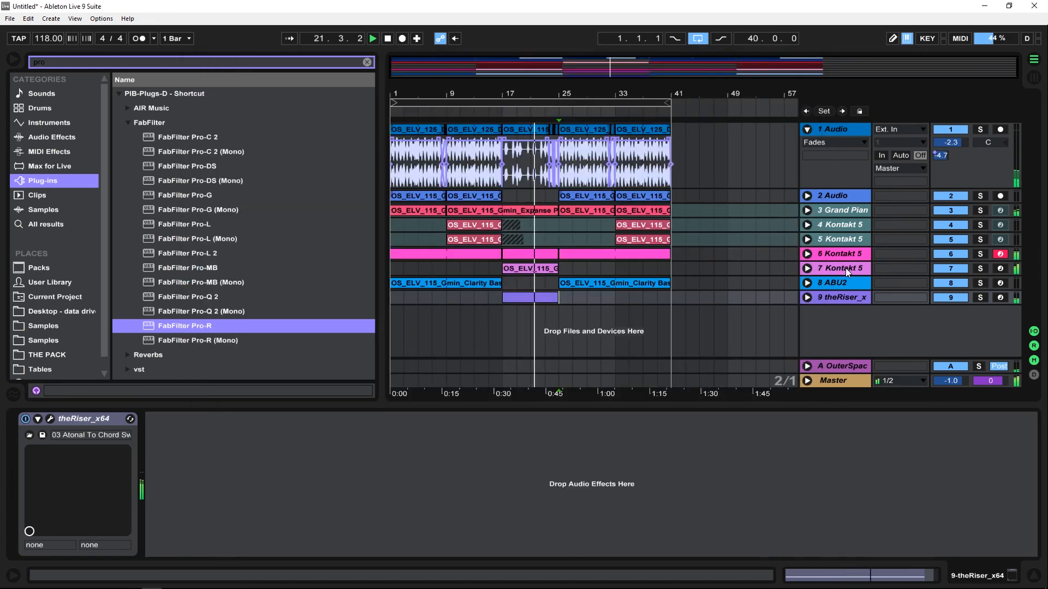
- Reopen Pro-R on track 7, set its mix to about 36% while playing from bar 17, and close its window
click(49, 420)
click(621, 137)
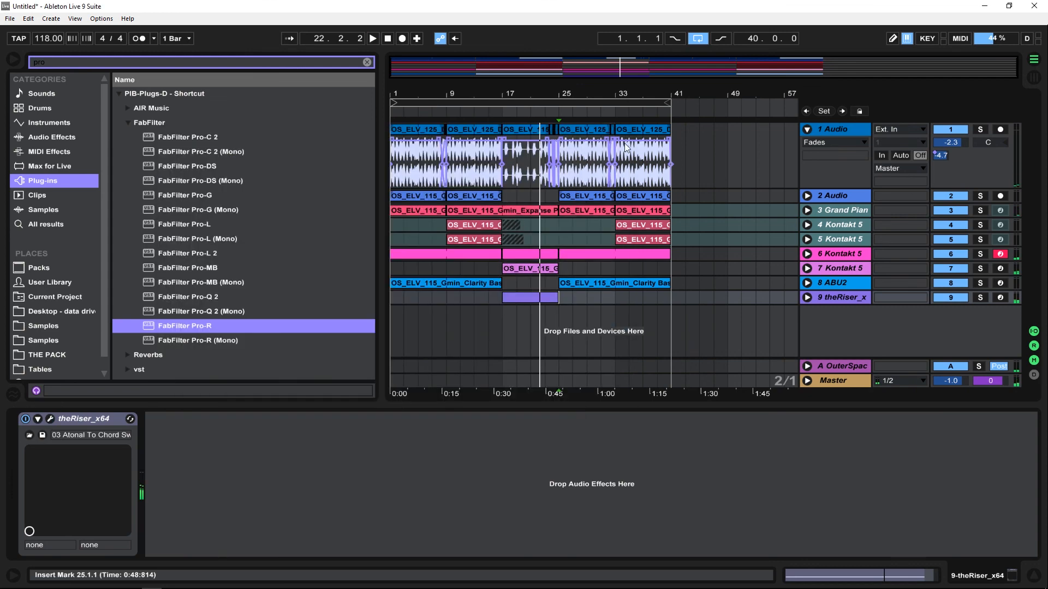
click(840, 264)
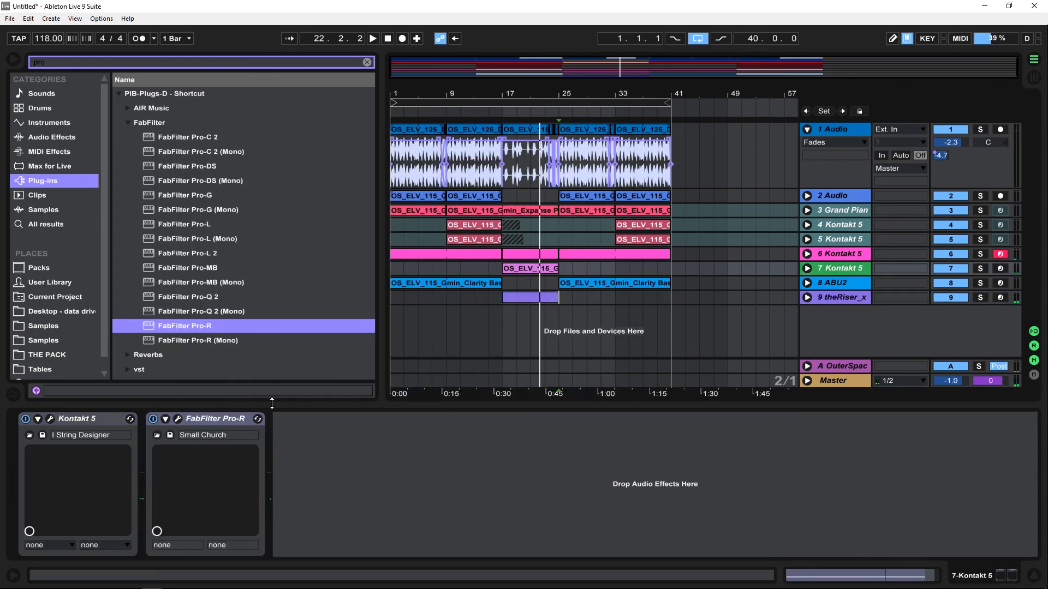
click(178, 419)
key(space)
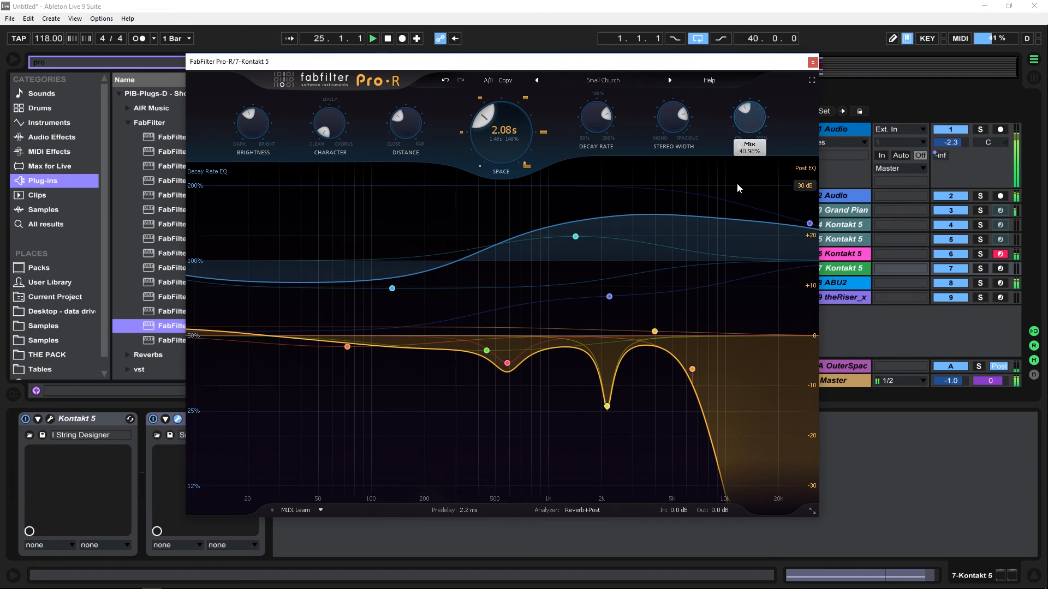
drag(699, 61, 682, 310)
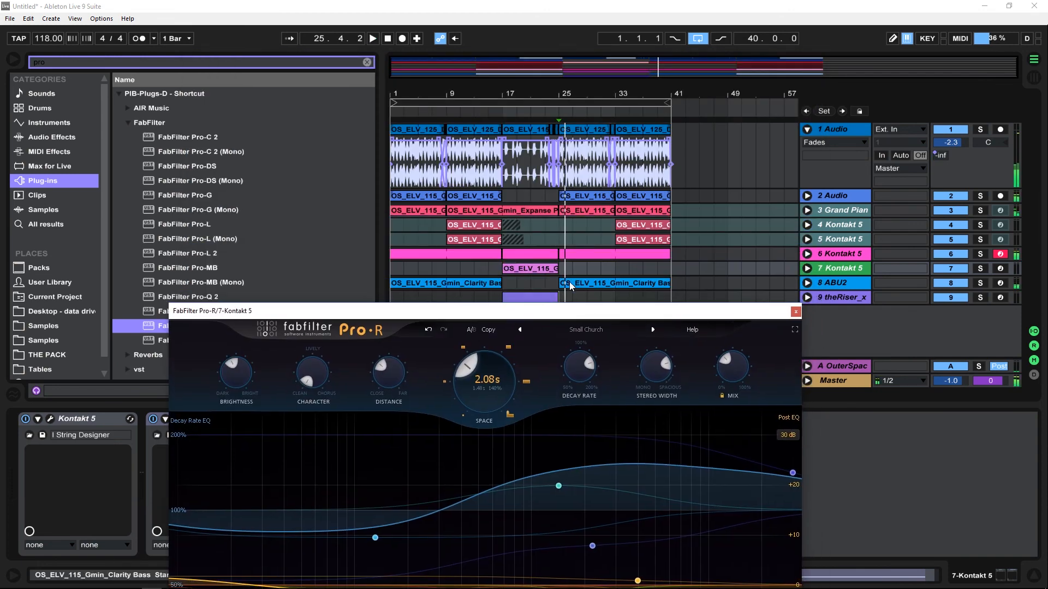
click(501, 276)
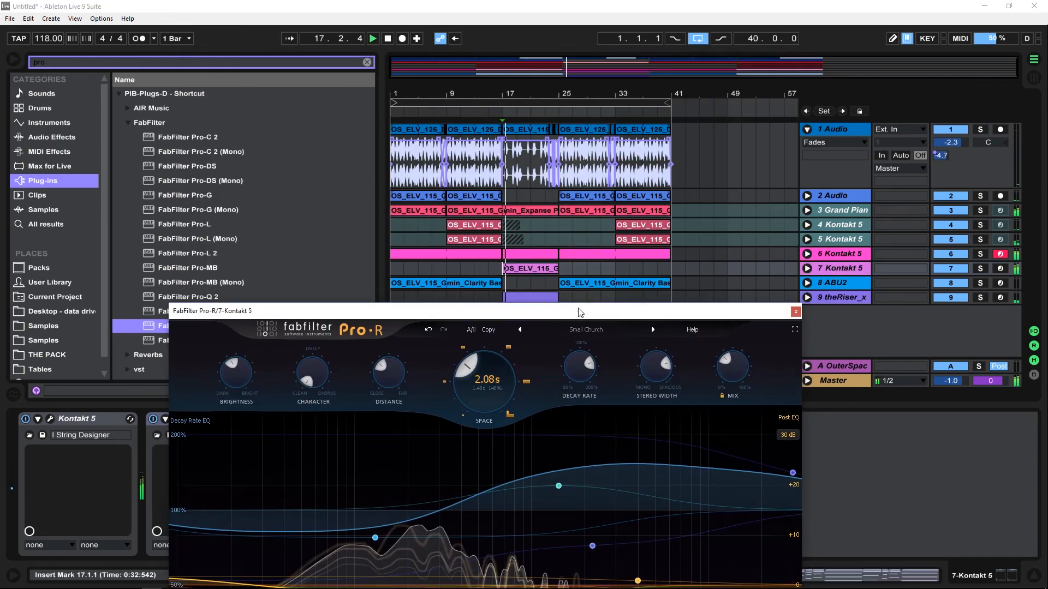
drag(578, 312, 573, 71)
mouse_move(728, 119)
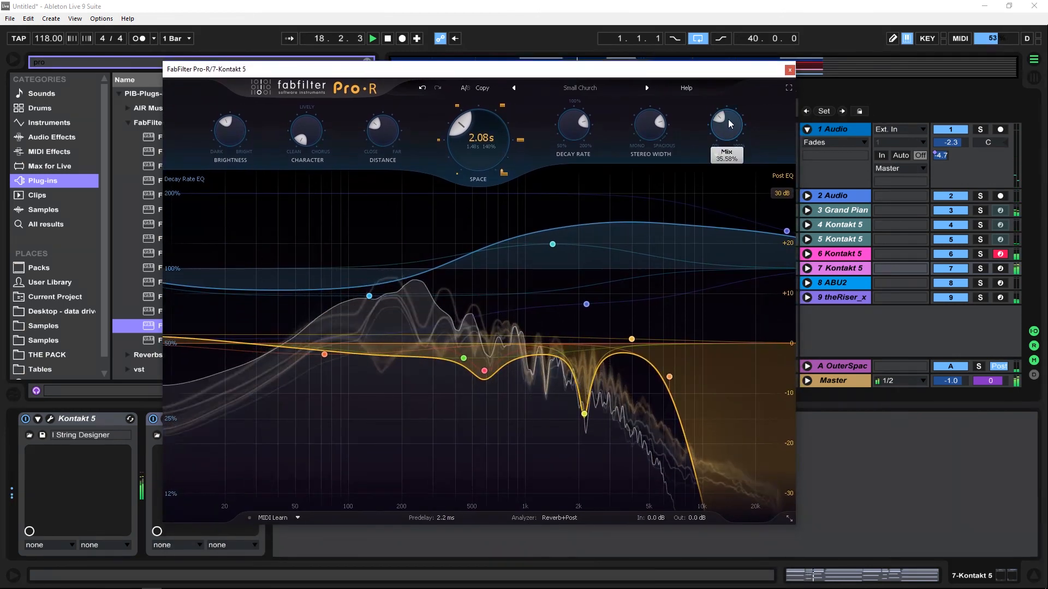
click(789, 70)
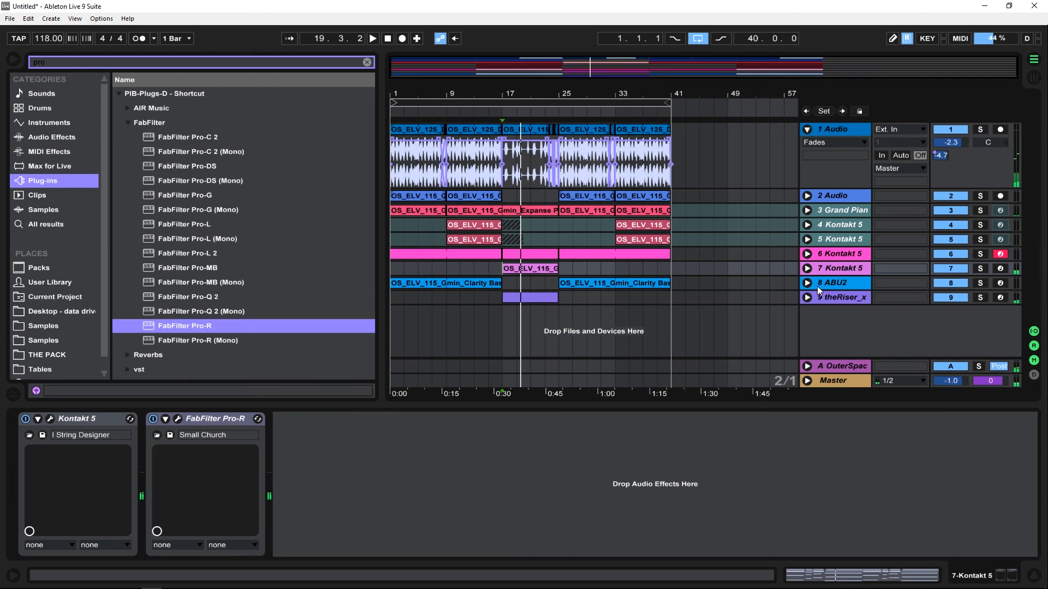
- Freeze the two Kontakt 5 tracks 7 and 6
right_click(829, 268)
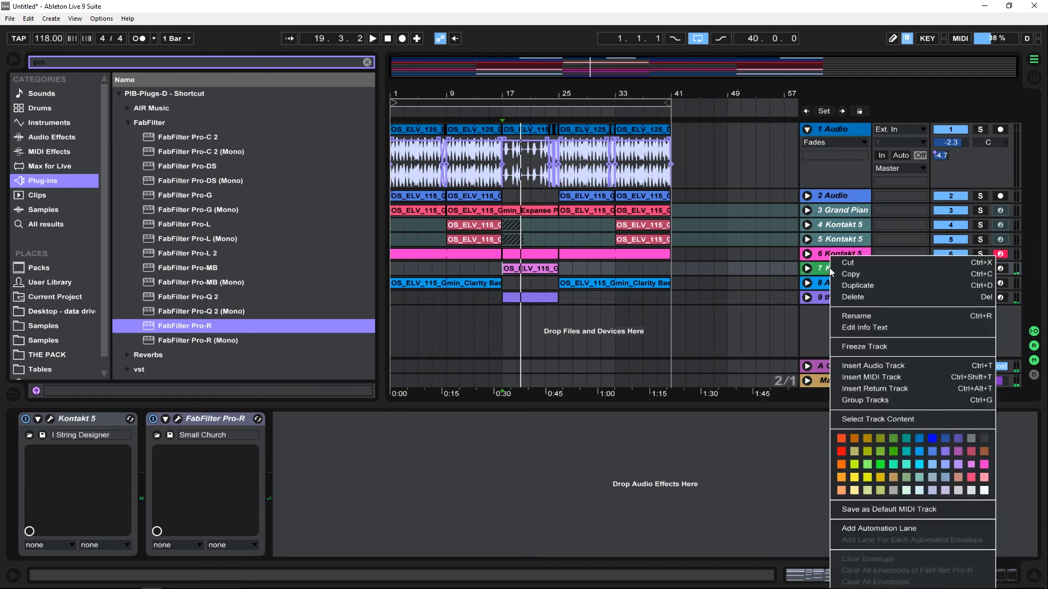
click(892, 349)
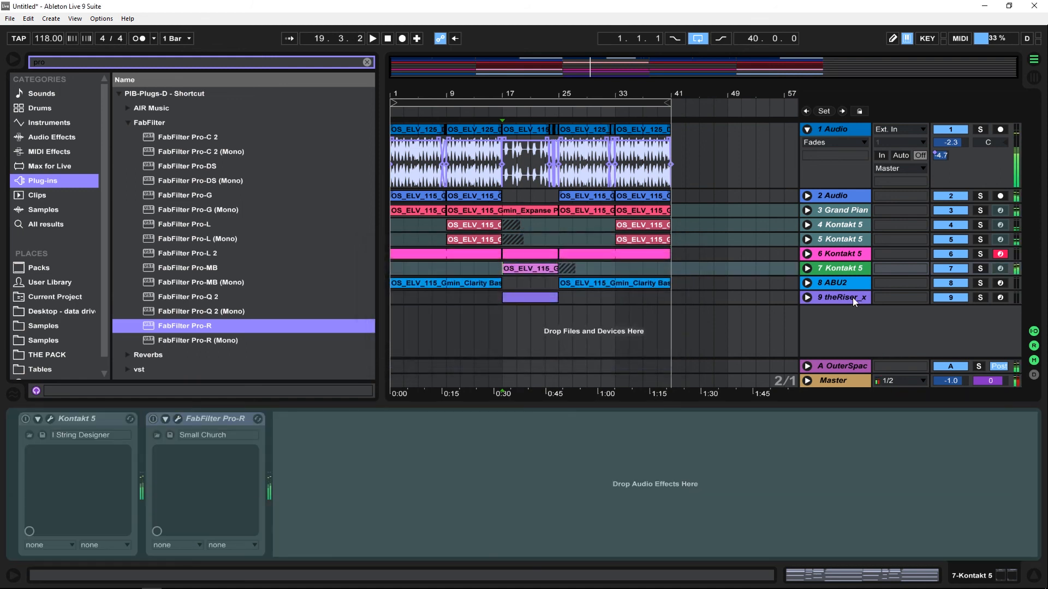
right_click(838, 253)
click(876, 343)
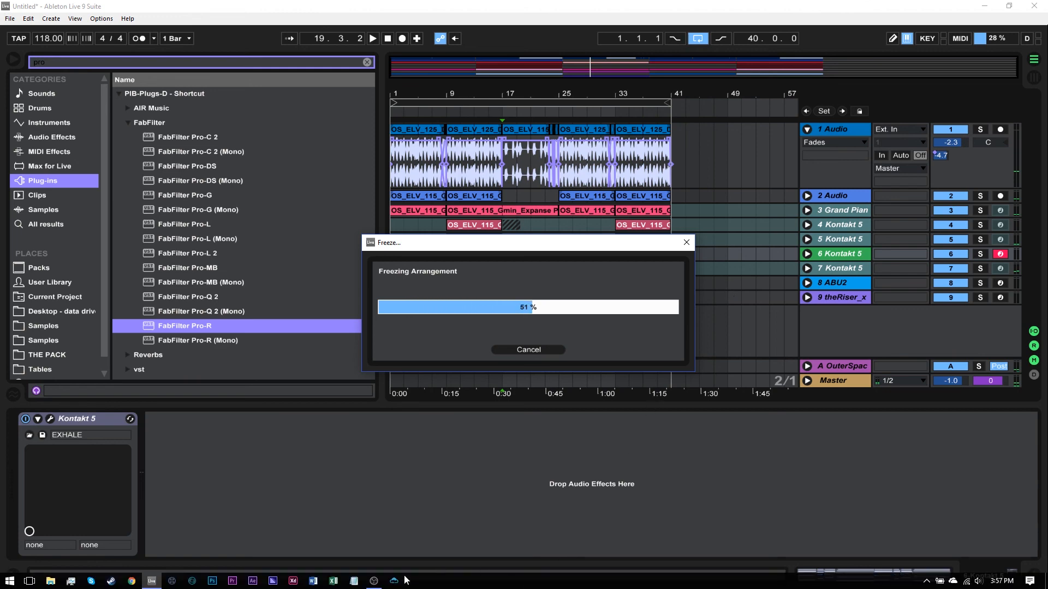
click(374, 581)
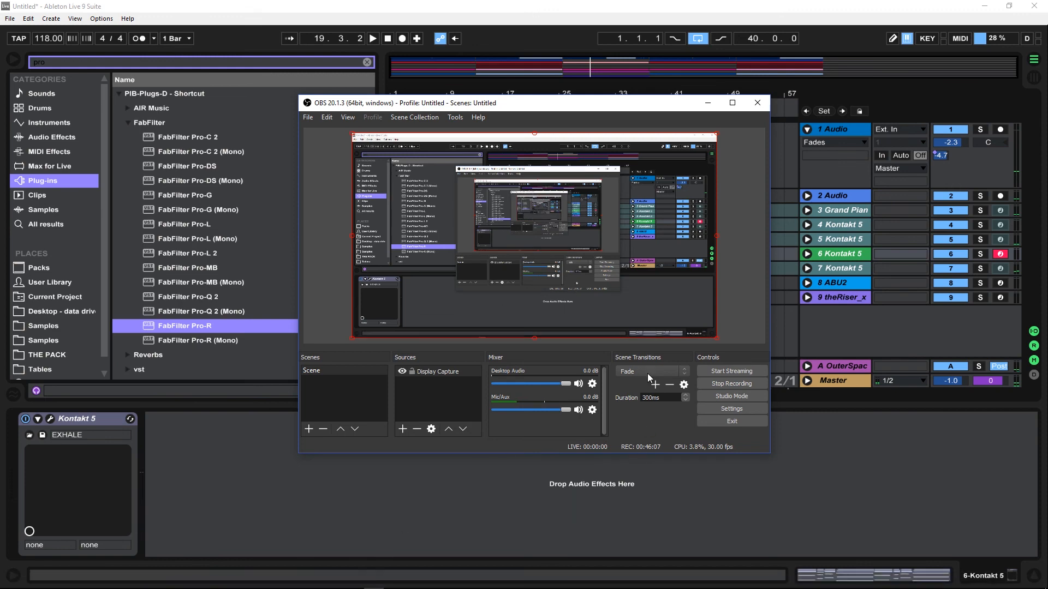
click(713, 105)
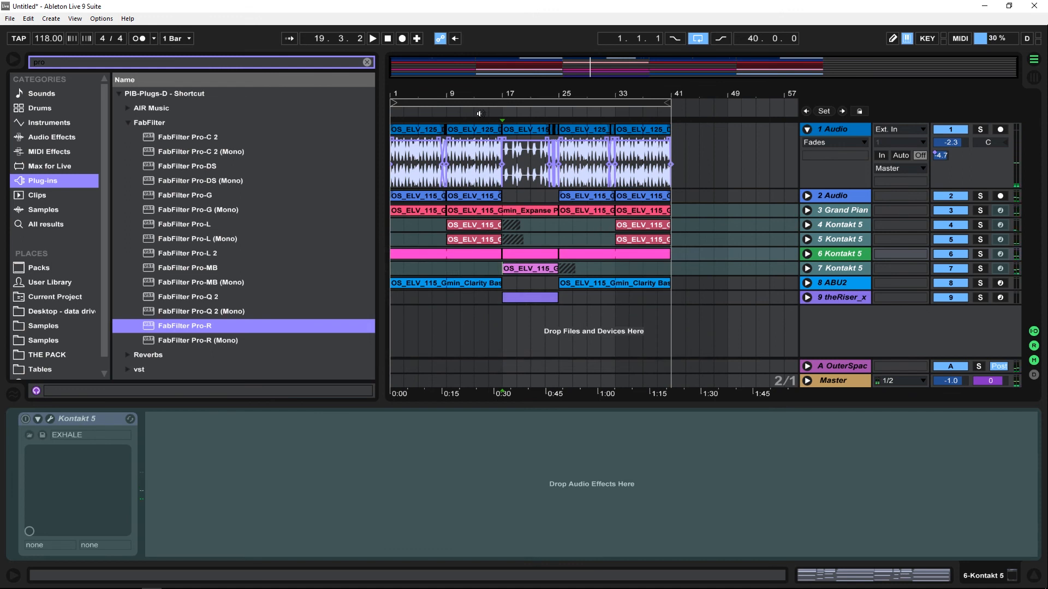
- Play the arrangement from about bar 16, set the ABU2 track's volume to 0.1 dB, and collapse the track
click(494, 115)
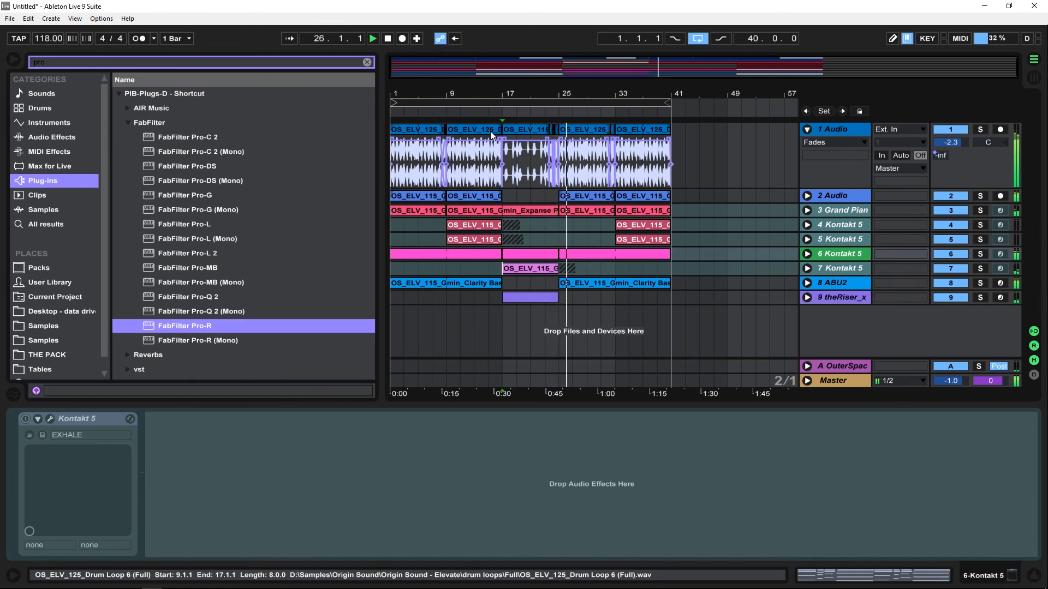
click(808, 283)
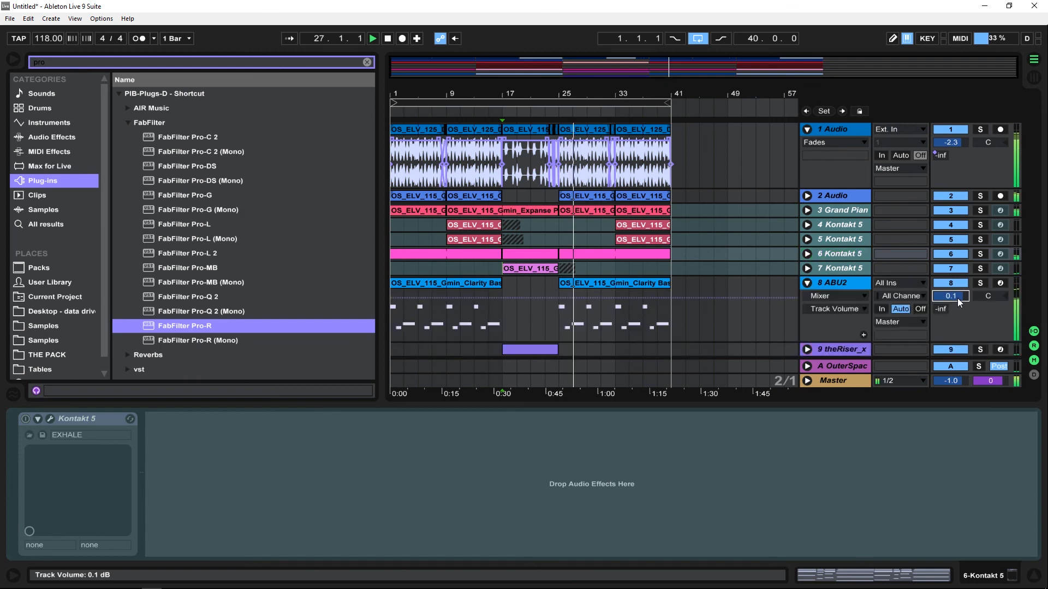
click(807, 283)
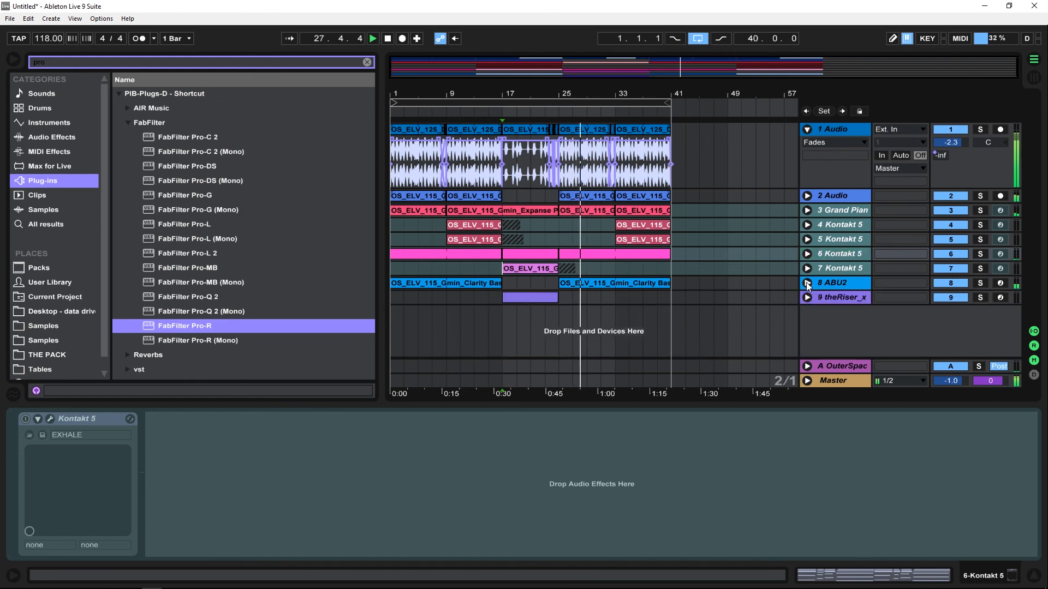
- Collapse the first audio track and replay the arrangement from about bar 16 and again from about bar 8
click(811, 172)
click(807, 130)
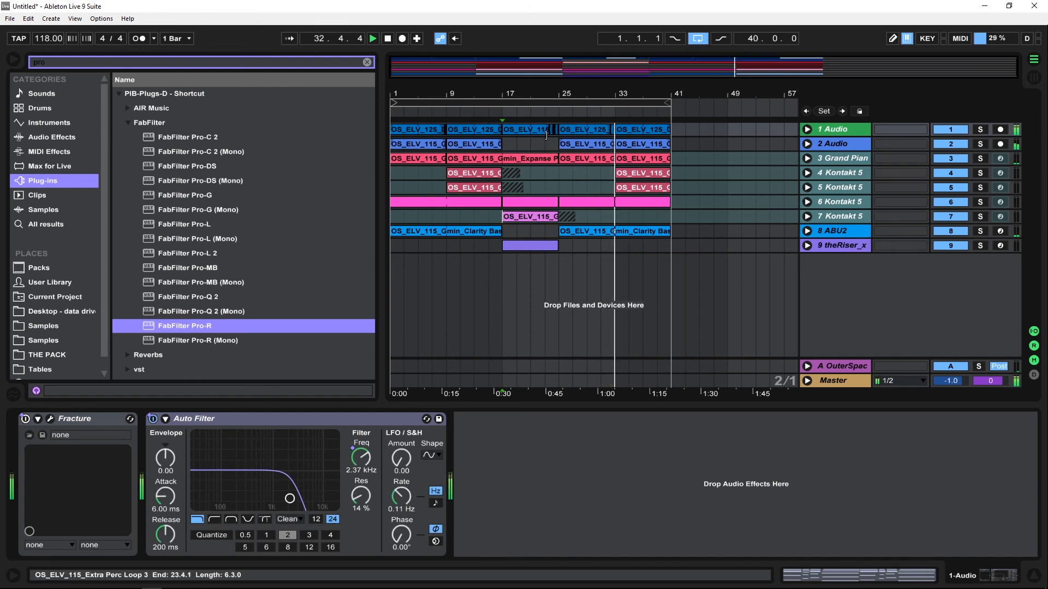
click(495, 112)
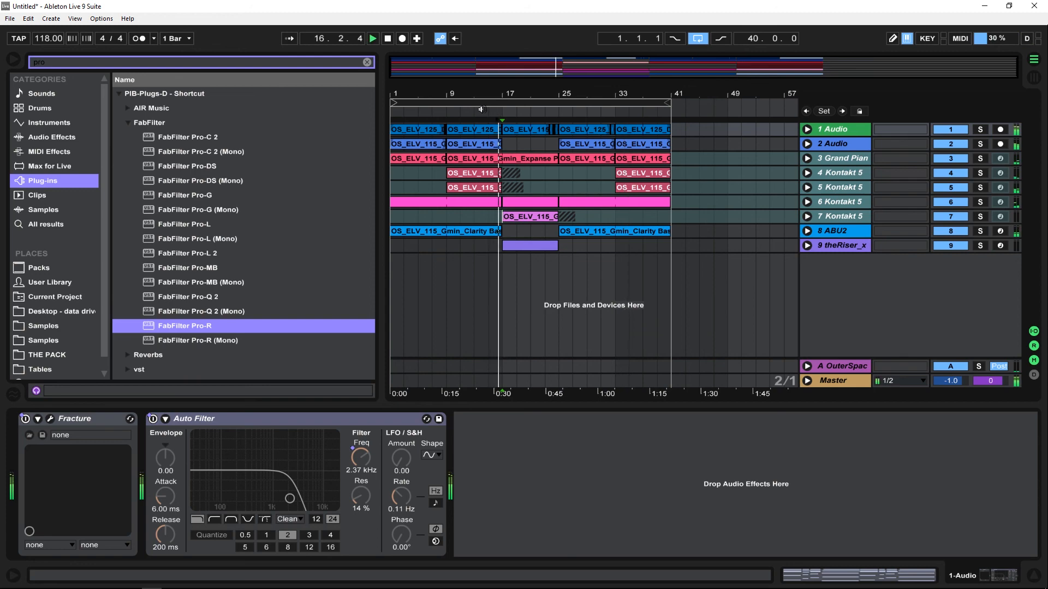
click(442, 113)
- Expand track 7, listen to its strings through the breakdown from bar 17 with its devices shown, and collapse it again
drag(452, 94, 454, 202)
drag(584, 201, 584, 94)
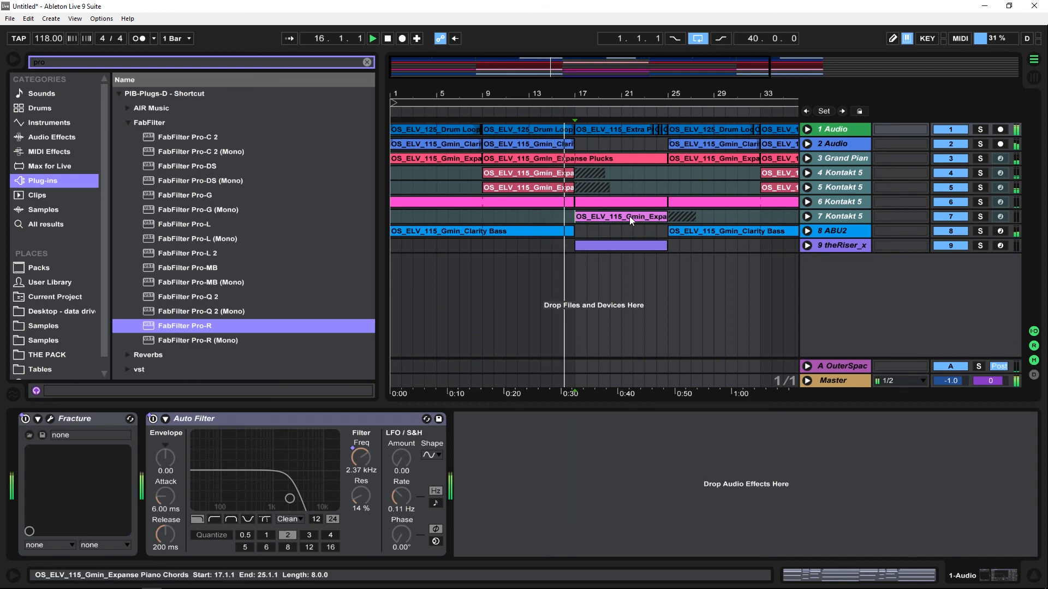
click(807, 216)
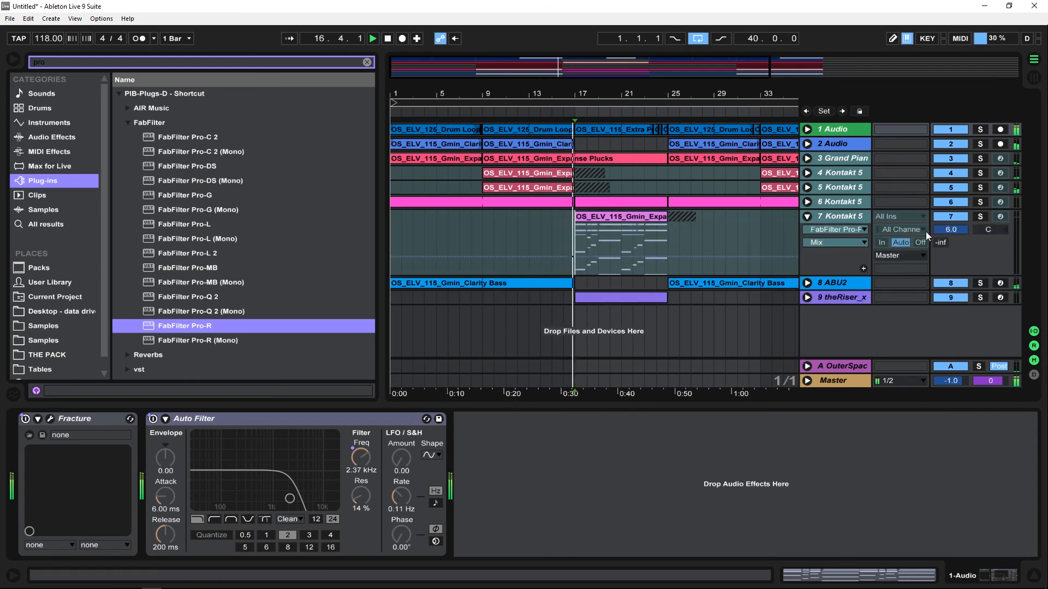
click(831, 216)
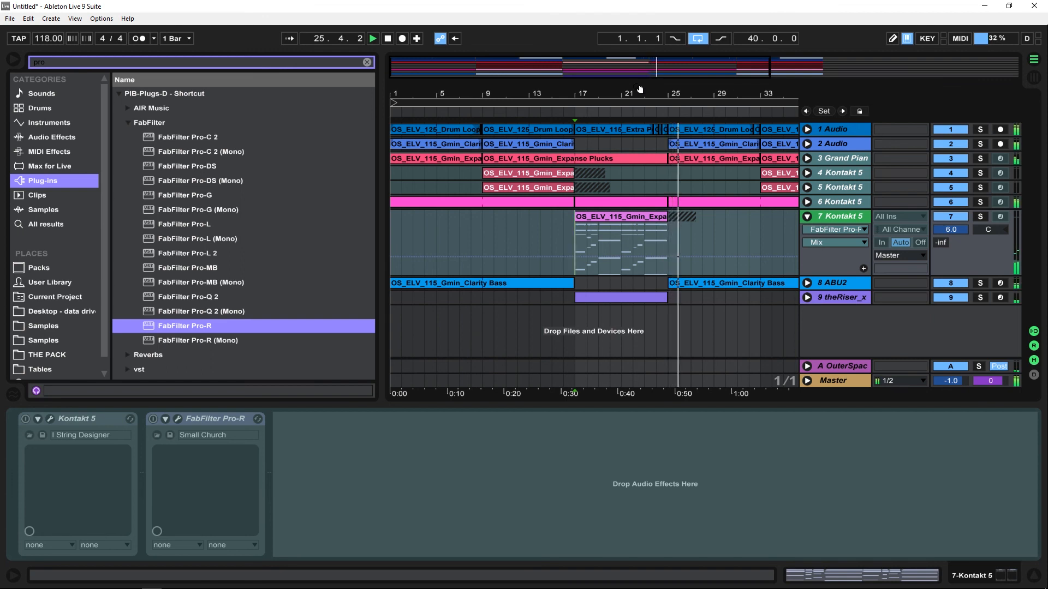
drag(641, 91, 641, 57)
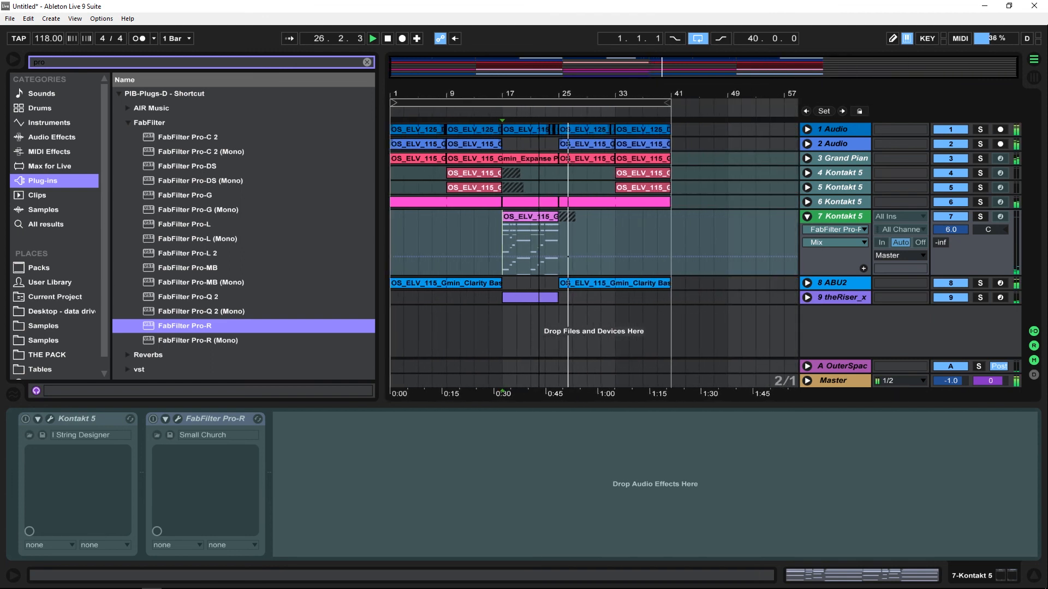
click(807, 217)
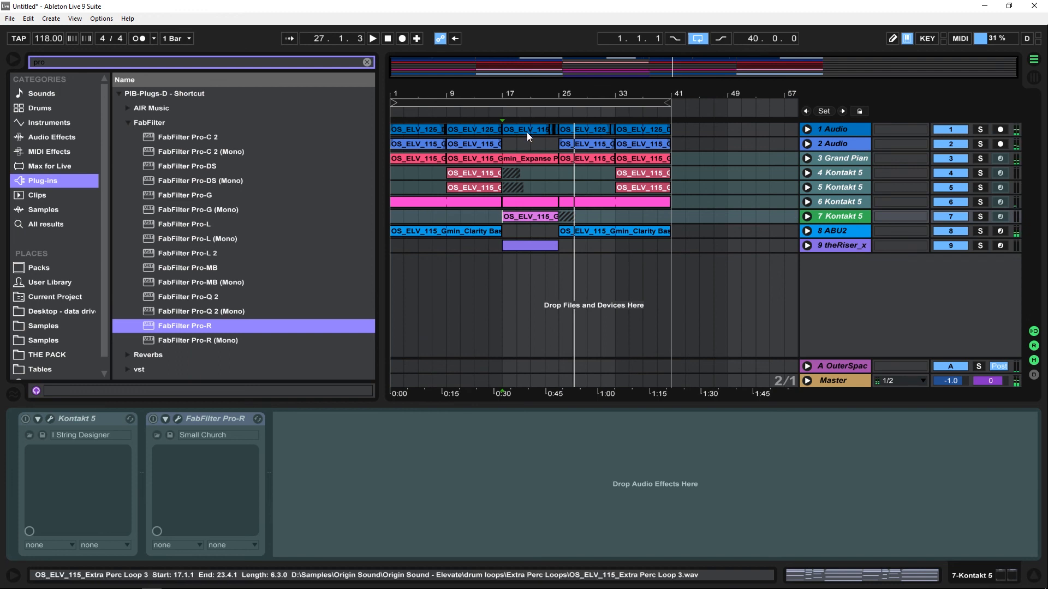